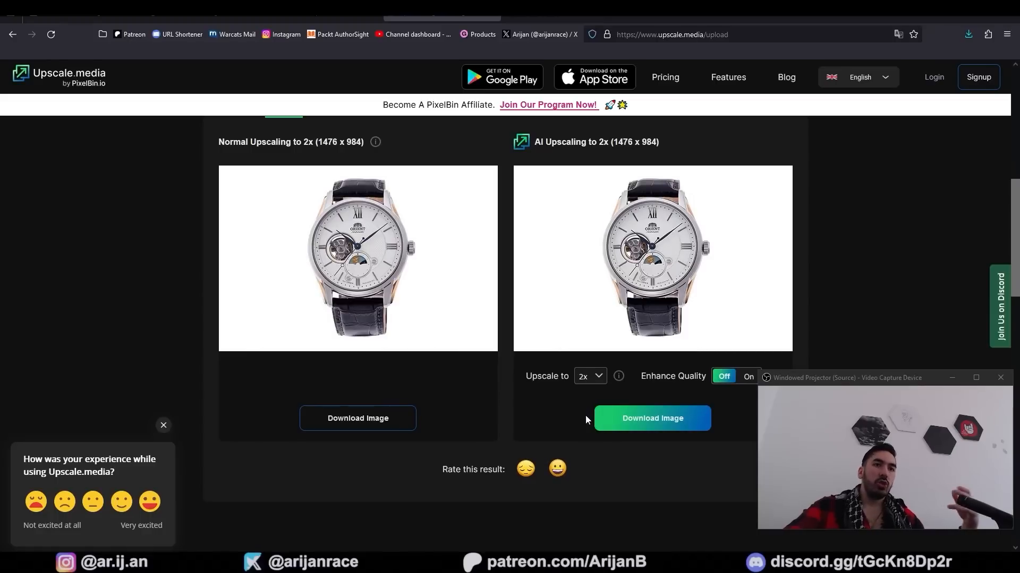
Review the 2x AI-upscaled watch image and the Orient product page for model RA-AS0011S
scroll(586, 420, "down", 2)
scroll(627, 393, "up", 1)
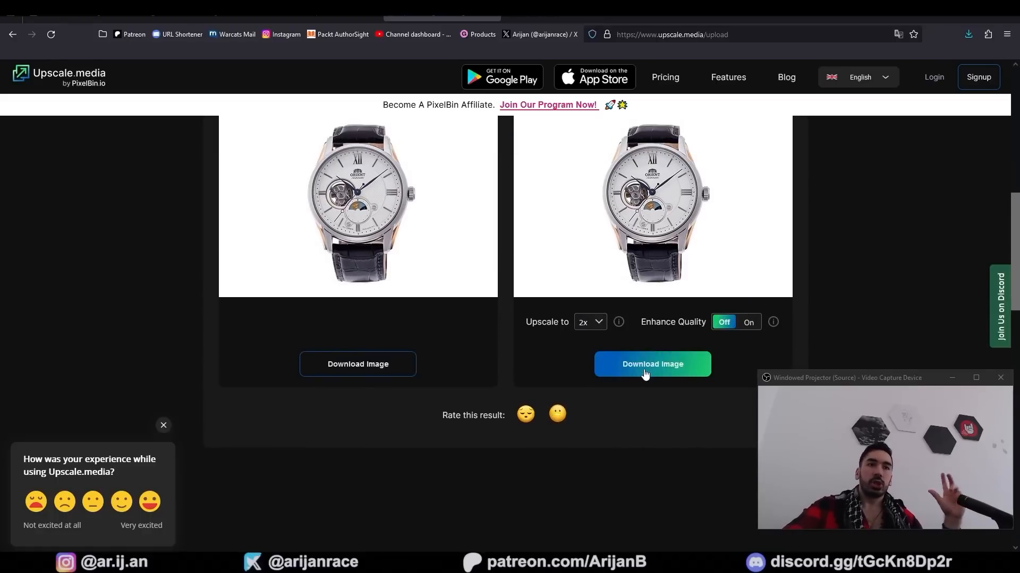
key("ctrl+shift+Tab")
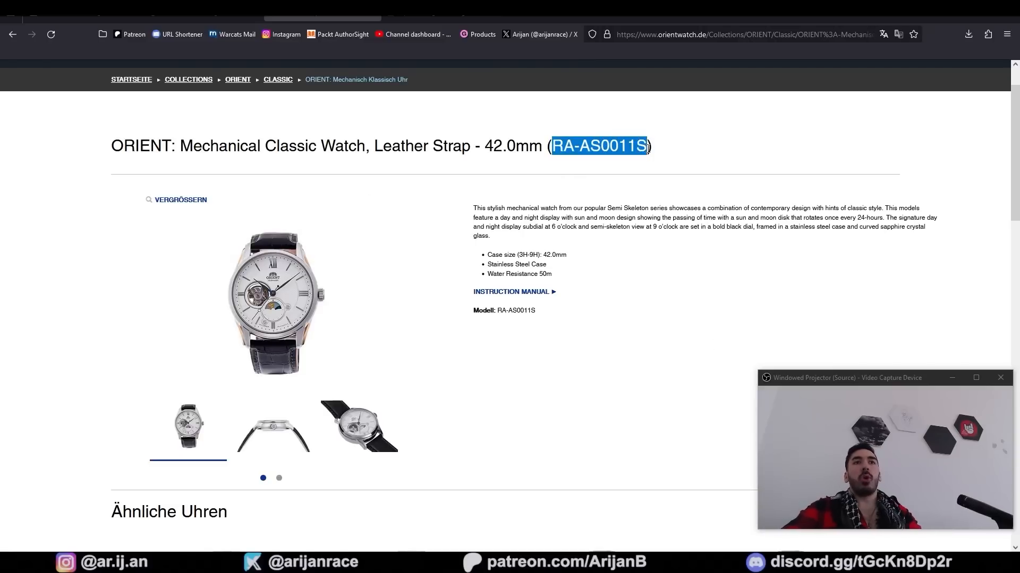
left_click(125, 112)
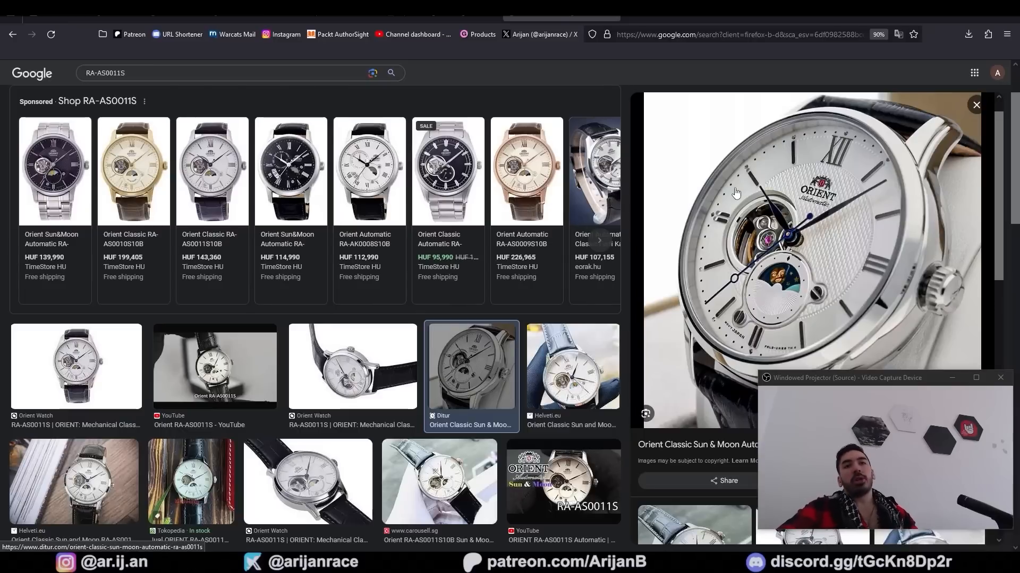
Grab the enlarged angled Orient watch photo from the RA-AS0011S image results as a second reference
scroll(736, 191, "down", 2)
scroll(837, 180, "up", 1)
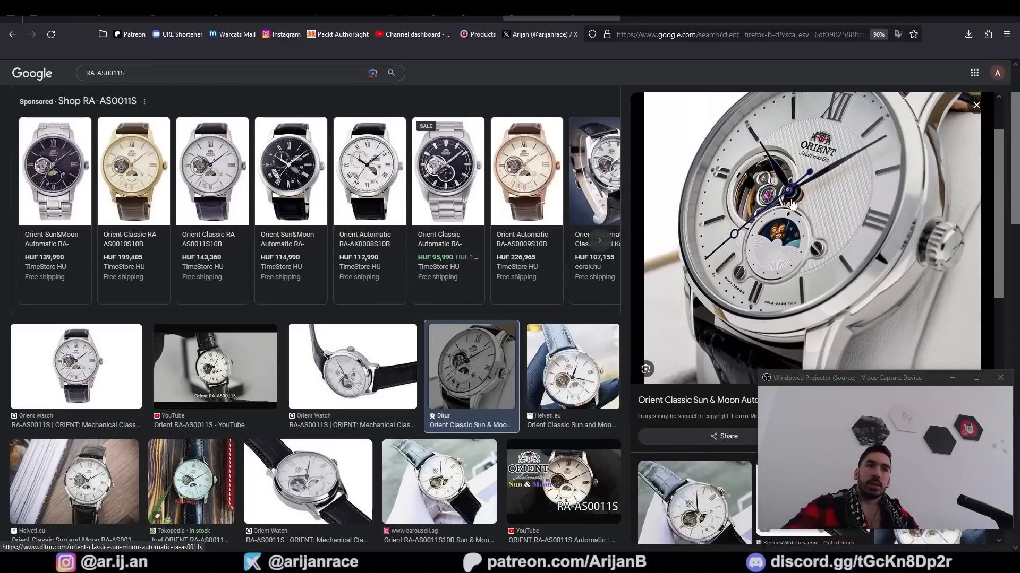
right_click(794, 202)
left_click(833, 365)
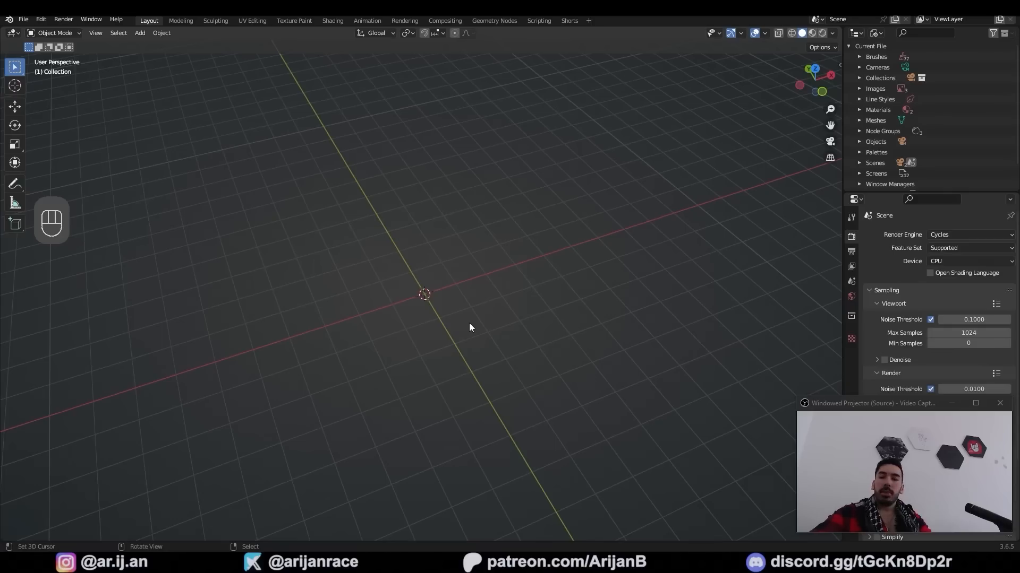
Switch to Blender and load Ref.jpg, the front-facing watch picture, as a reference image in the top view
key("KP_7")
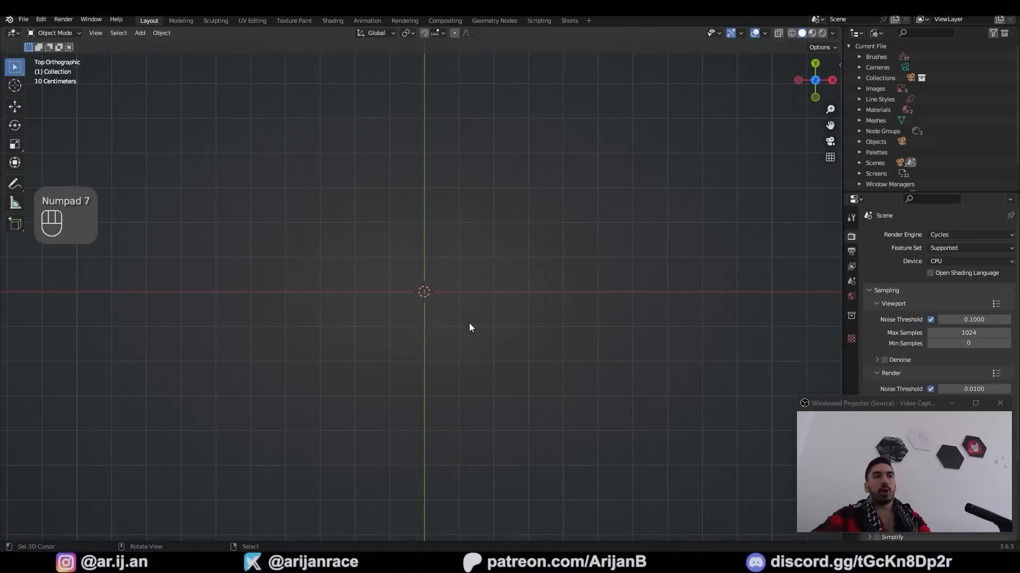
key("shift+a")
mouse_move(456, 439)
left_click(503, 439)
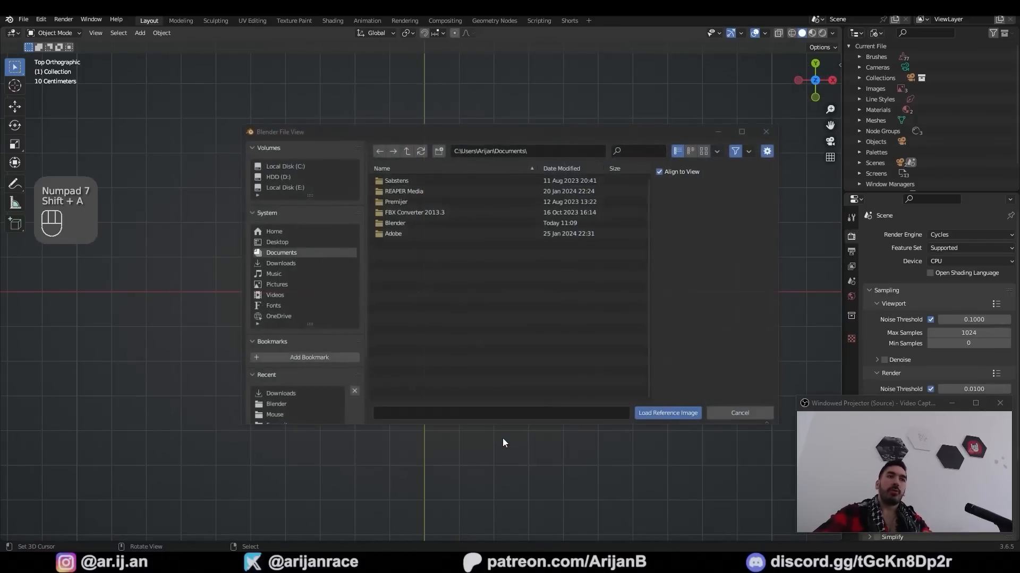
double_click(393, 181)
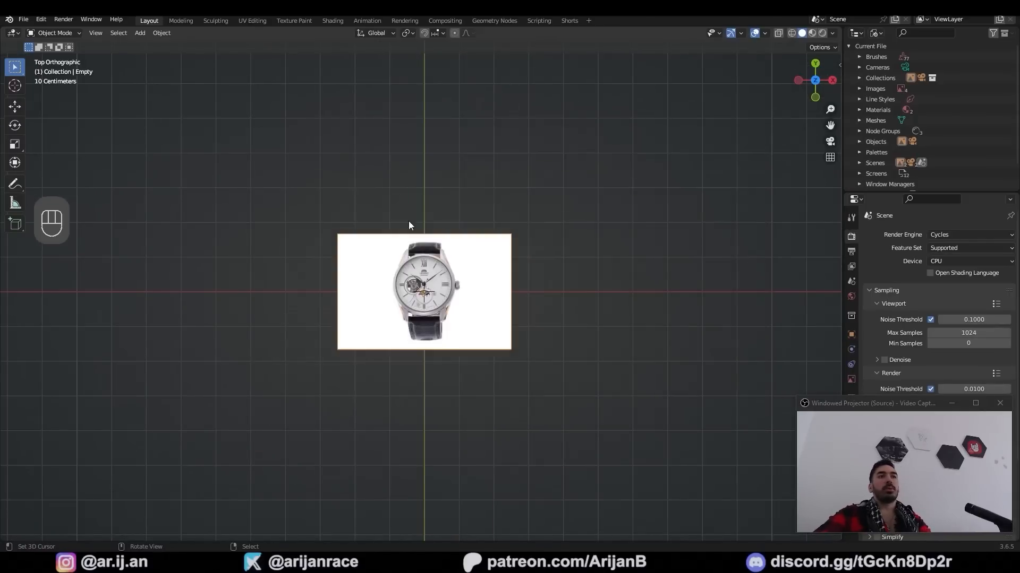
Set the reference image's opacity to about 0.4 and move it so the watch hands' pivot sits on the world origin
scroll(409, 222, "up", 3)
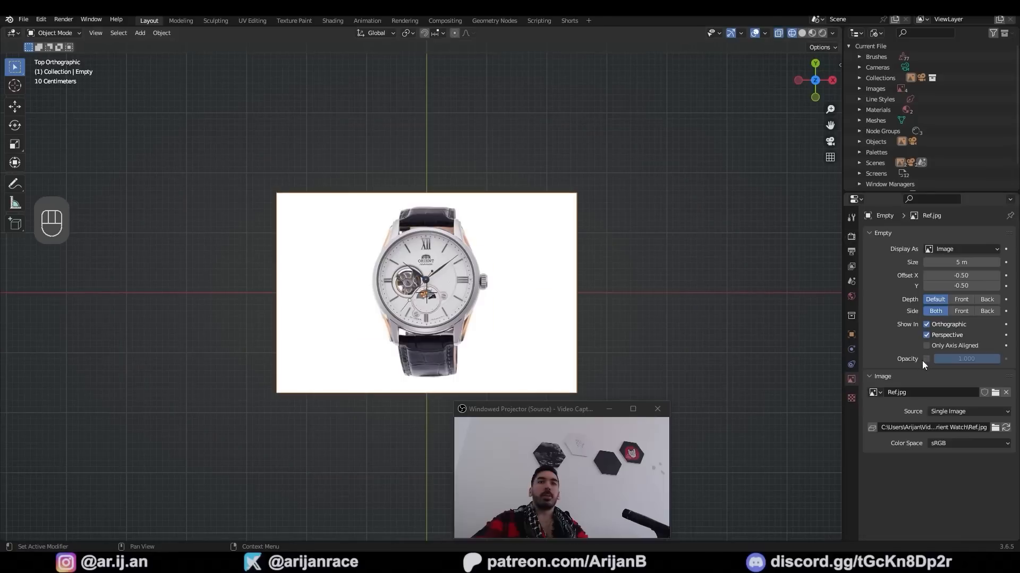
left_click(926, 360)
key("g")
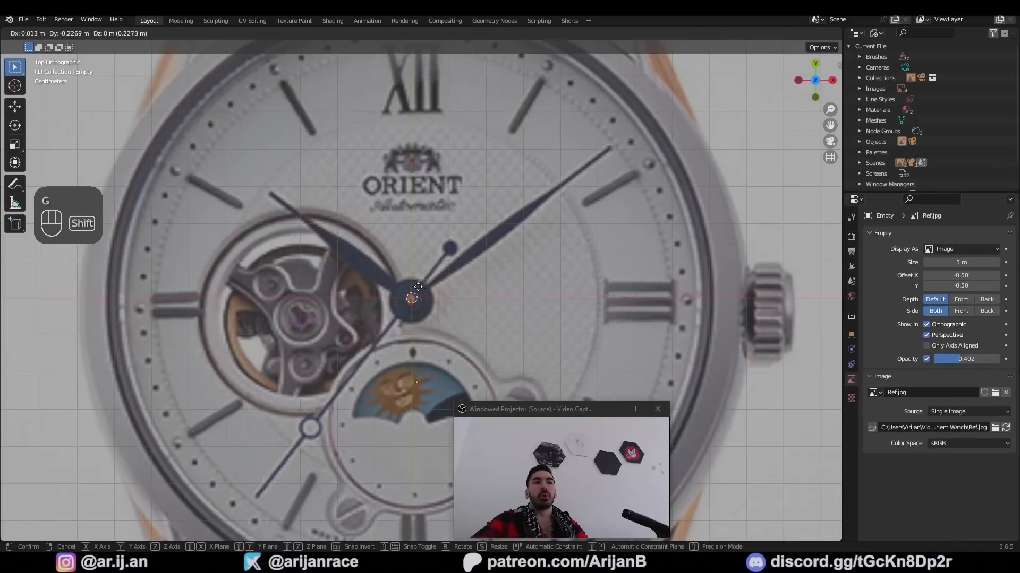
left_click(568, 382)
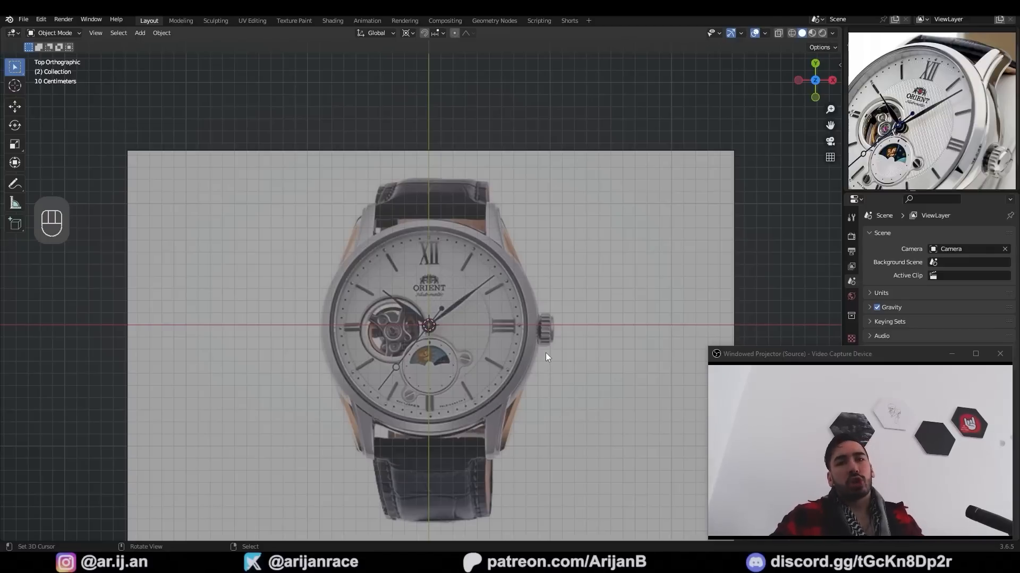
Add a mesh circle at the origin and scale its vertices to match the outer edge of the watch case
key("shift+a")
mouse_move(415, 310)
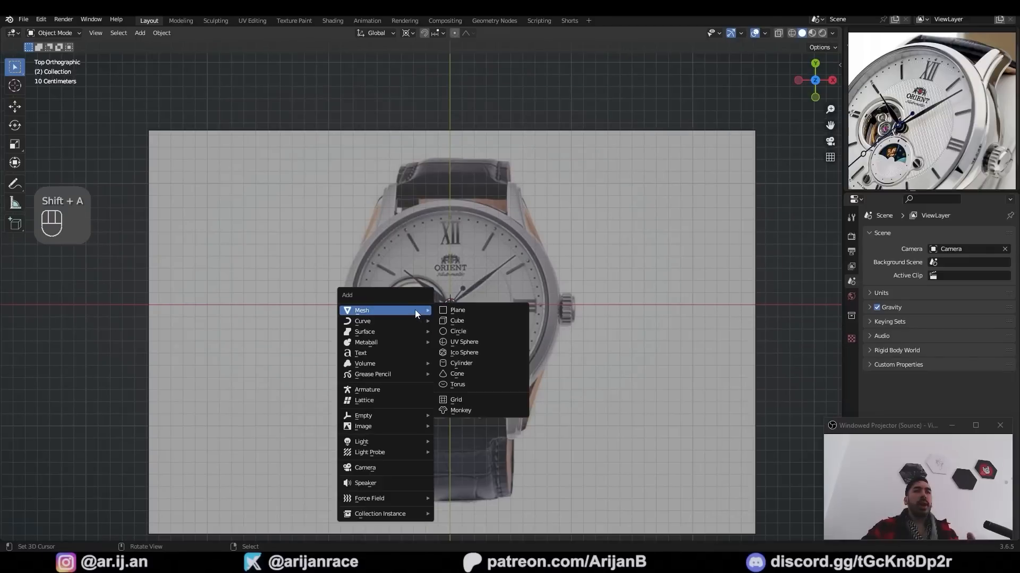
left_click(448, 330)
key("Tab")
key("1")
scroll(669, 398, "up", 3)
key("s")
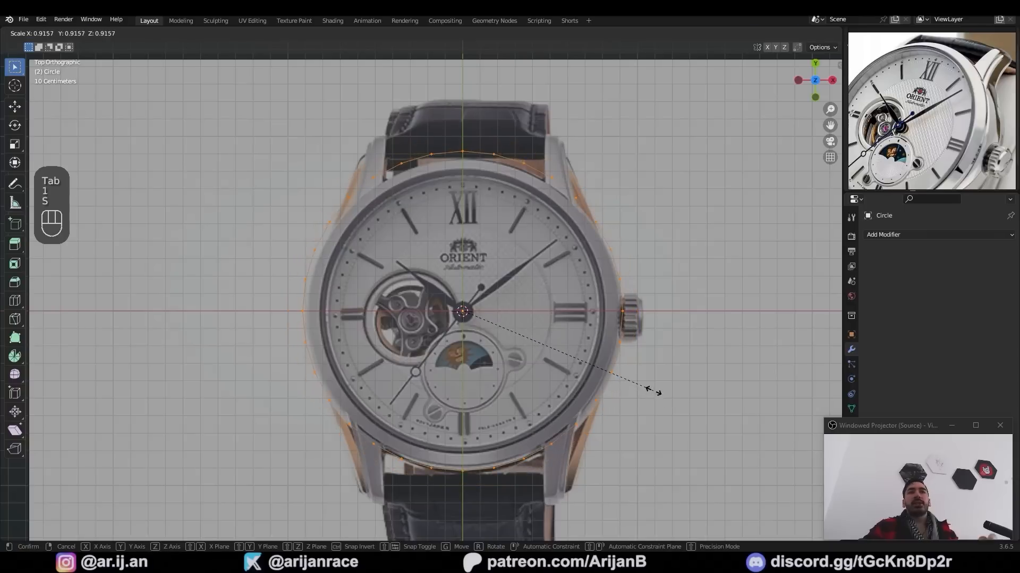
left_click(646, 386)
Try to slide the circle vertices beside the upper-right lug onto the lug's edges, and undo the slides
middle_click_drag(549, 180, 446, 297, "shift")
scroll(532, 232, "up", 3)
scroll(446, 297, "up", 3)
key("1")
left_click(446, 296)
key("g")
key("g")
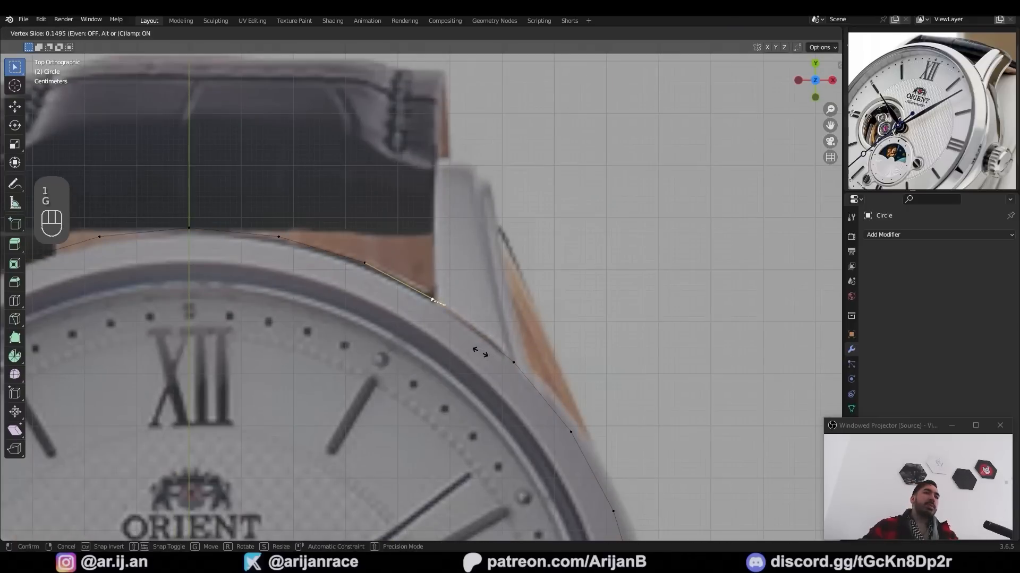
left_click(510, 353)
key("g")
key("g")
left_click(517, 365)
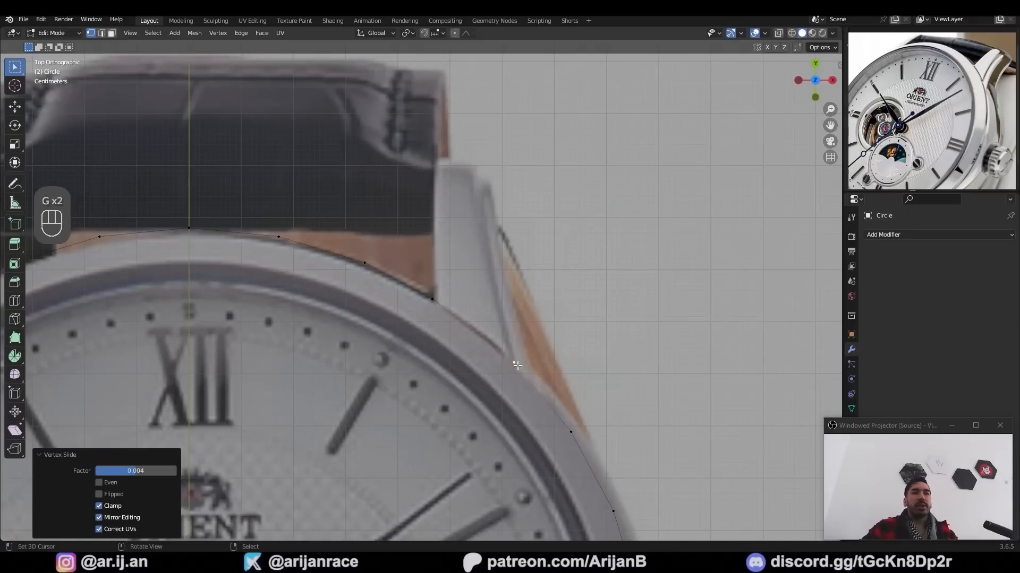
key("2")
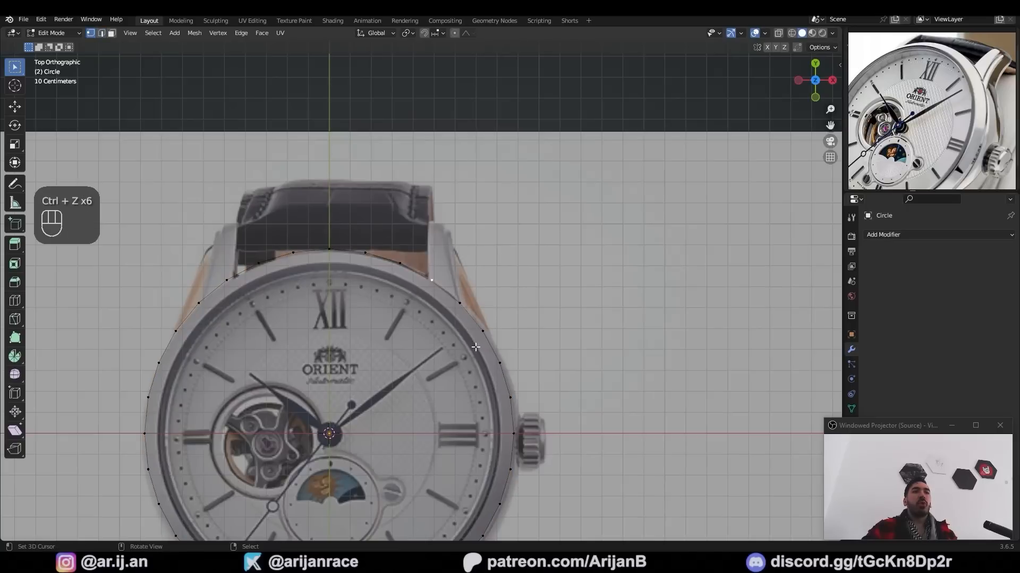
key("ctrl+z")
Refit the circle to the case outline and extrude it inward at a scale of 0.877 to form a flat ring
key("s")
left_click(578, 435)
key("e")
right_click(578, 435)
key("s")
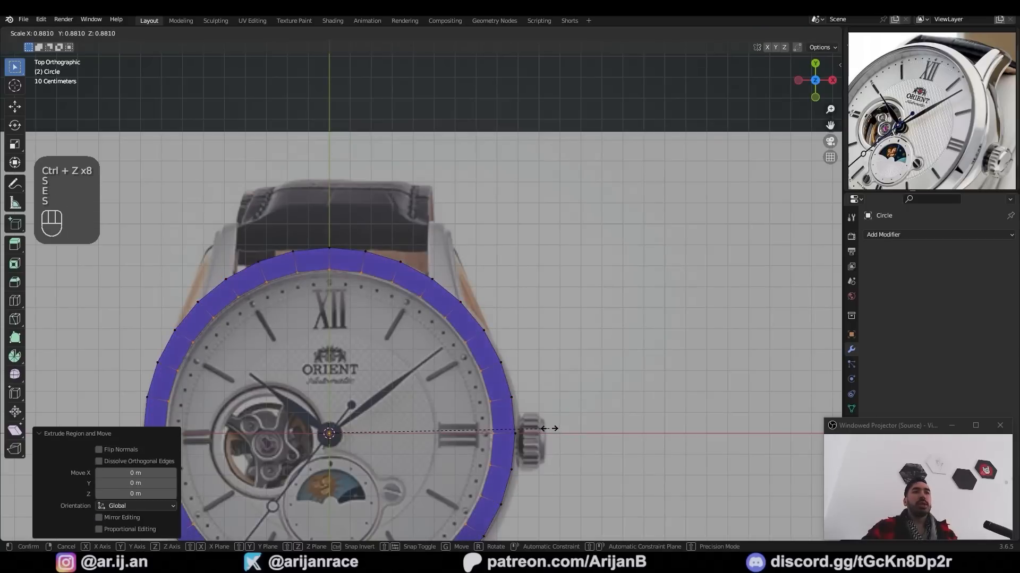
left_click(547, 428)
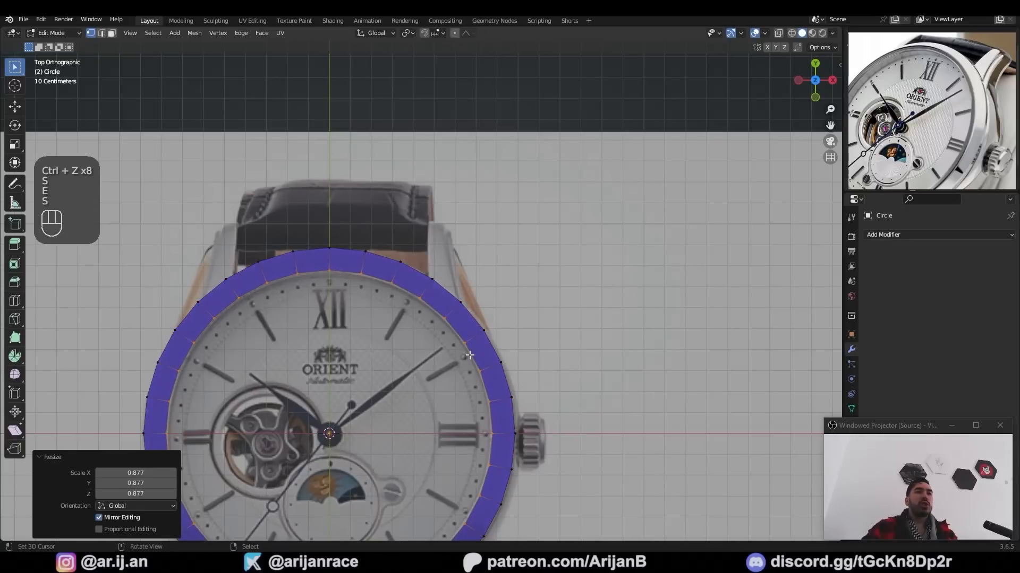
Add a plain axes empty at the world origin and scale it down to about 0.394
scroll(252, 308, "down", 1)
key("Tab")
key("shift+a")
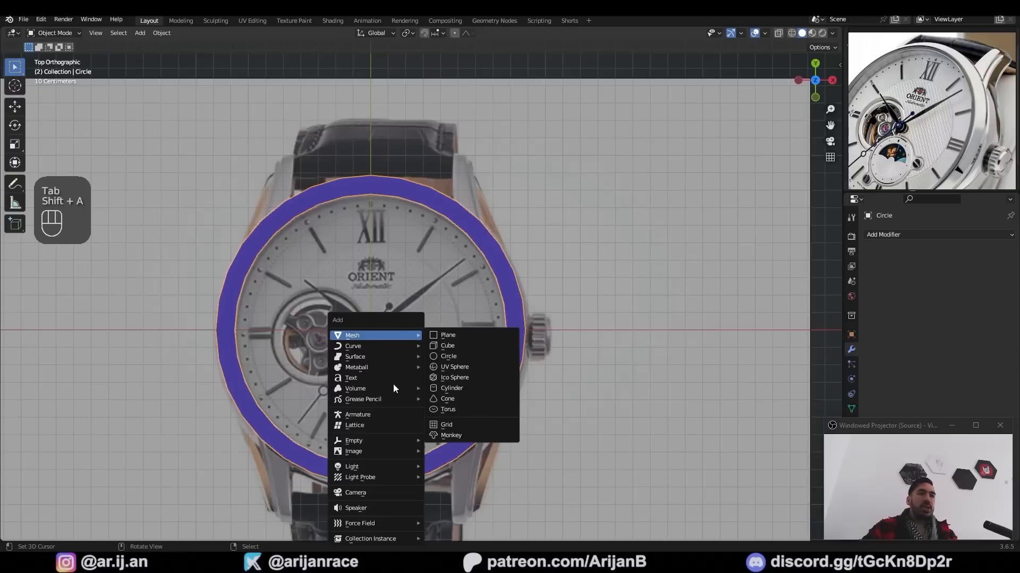
mouse_move(381, 441)
left_click(467, 442)
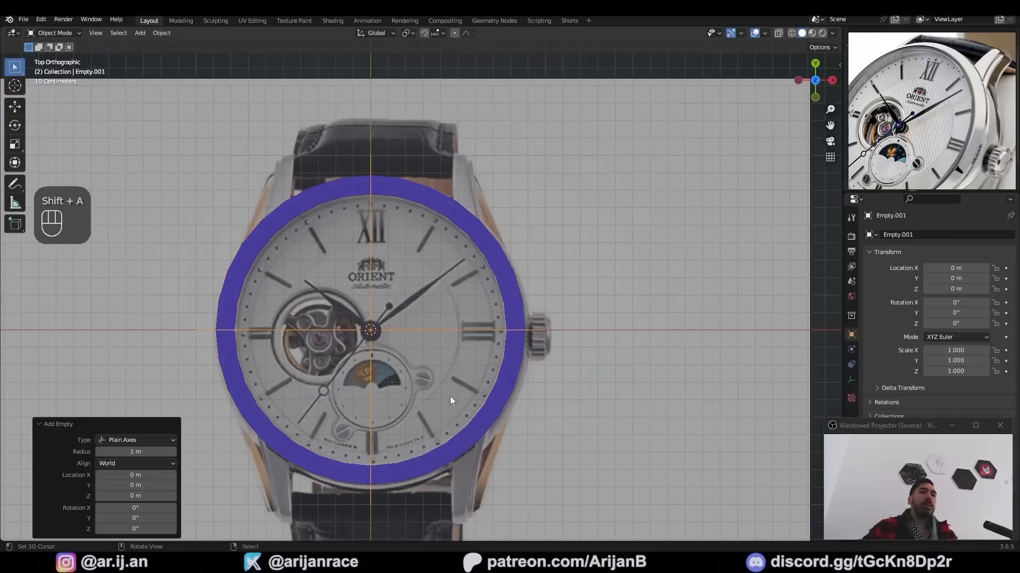
key("s")
left_click(363, 326)
Try moving the ring's entire mesh away from its origin in Edit Mode, and undo the moves
middle_click_drag(363, 326, 421, 318)
scroll(416, 322, "down", 2)
right_click(505, 311)
key("Tab")
key("a")
key("g")
key("g")
left_click(436, 278)
key("Tab")
key("ctrl+z")
key("ctrl+z")
key("ctrl+z")
key("ctrl+z")
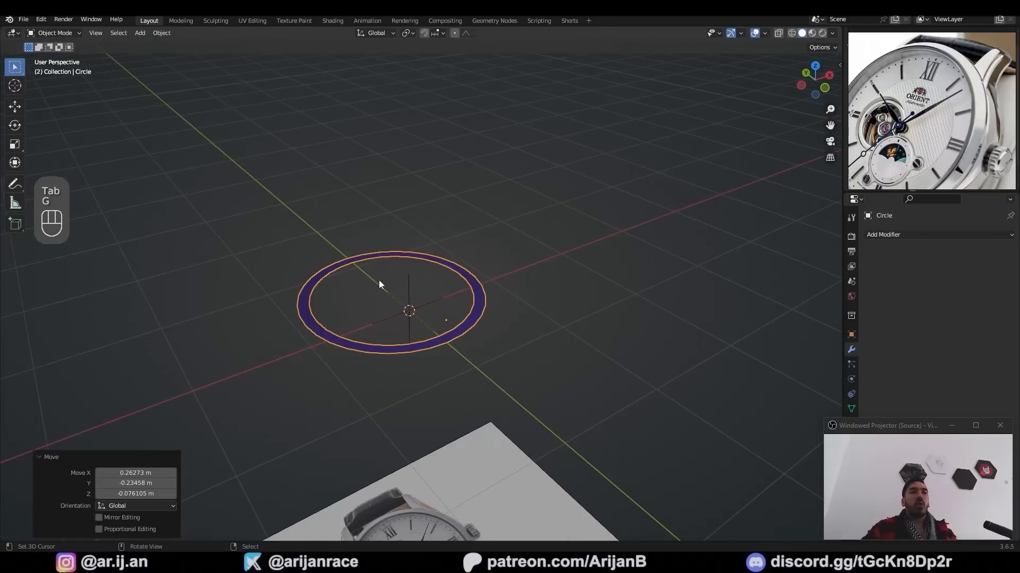
middle_click_drag(407, 342, 368, 317)
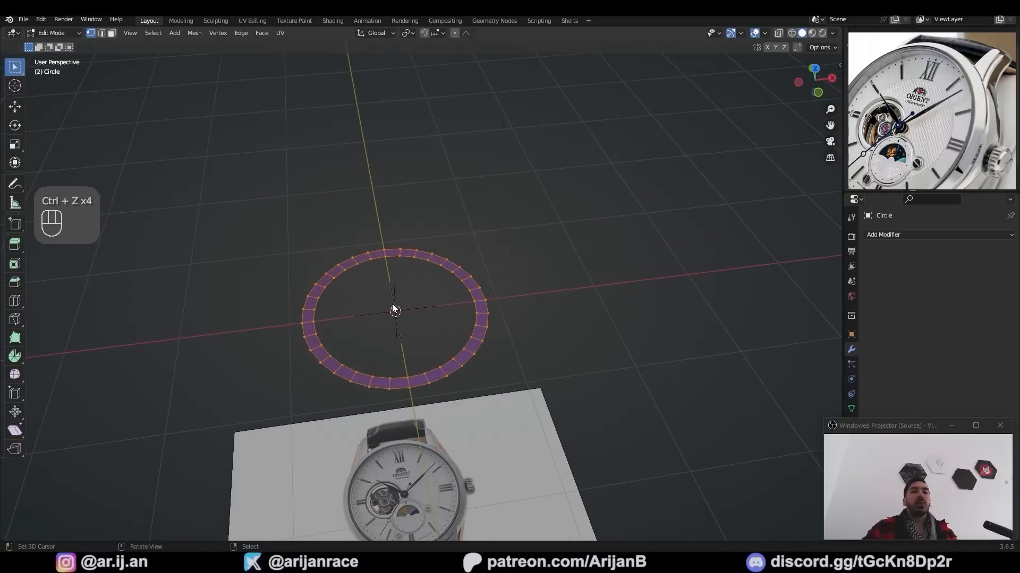
Parent the ring to the empty at the origin
key("Tab")
key("KP_7")
middle_click_drag(499, 232, 419, 349, "ctrl")
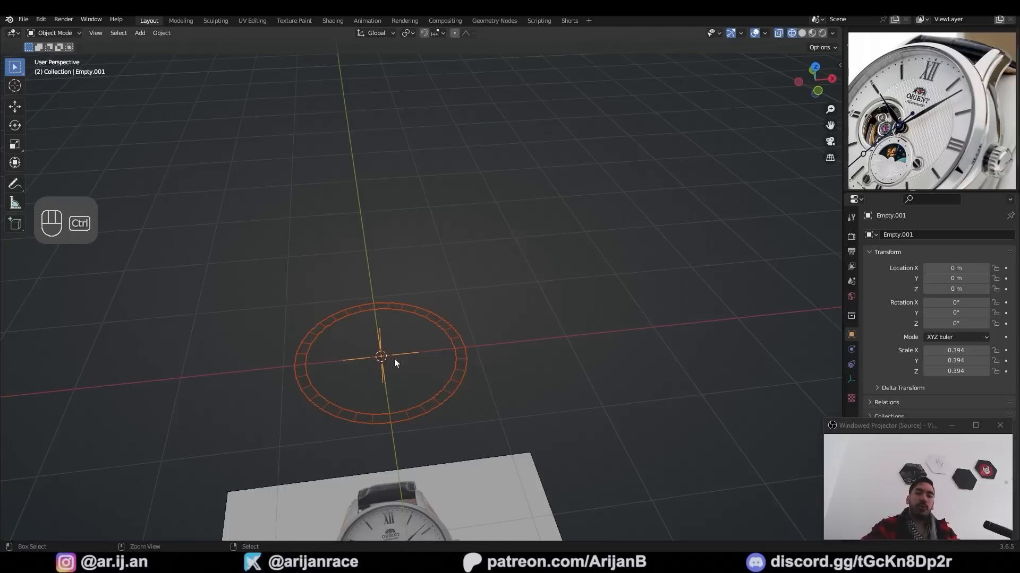
key("ctrl+p")
left_click(394, 362)
Extrude the ring's outer edge at the upper-right lug and position the new vertices along the lug's outline
middle_click_drag(397, 345, 387, 387)
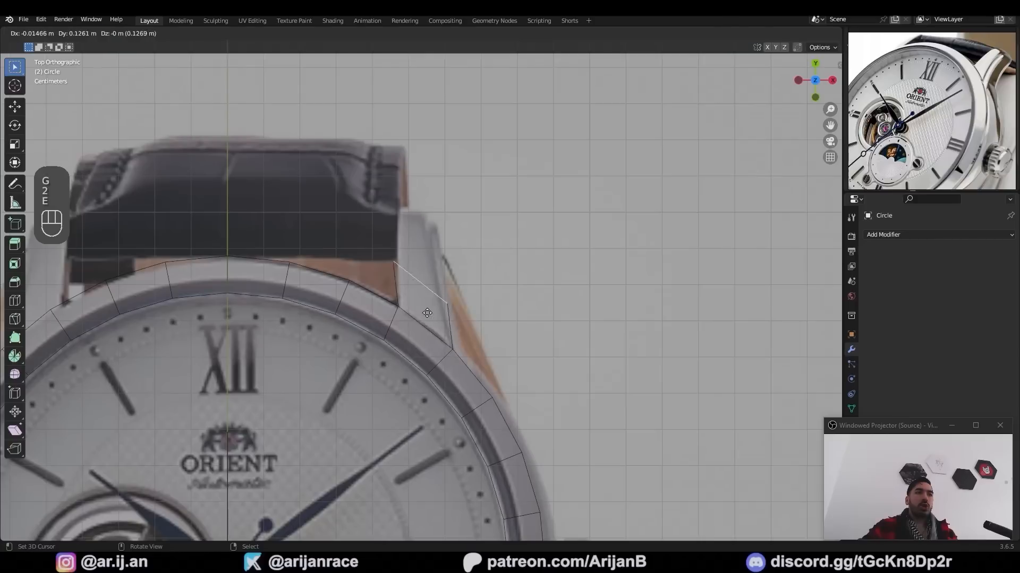
key("e")
left_click(425, 261)
key("1")
right_click(452, 250)
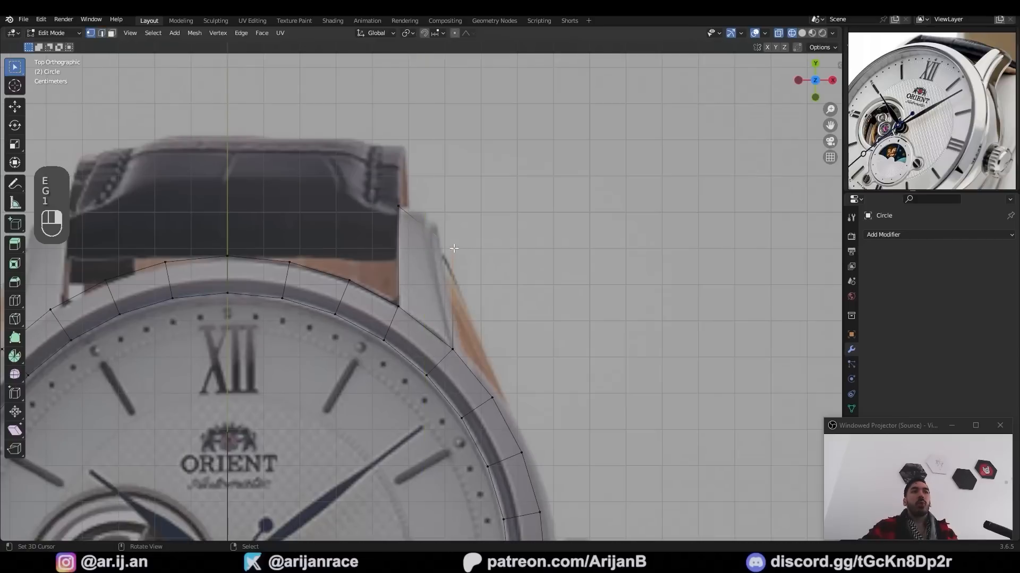
key("g")
left_click(443, 255)
key("g")
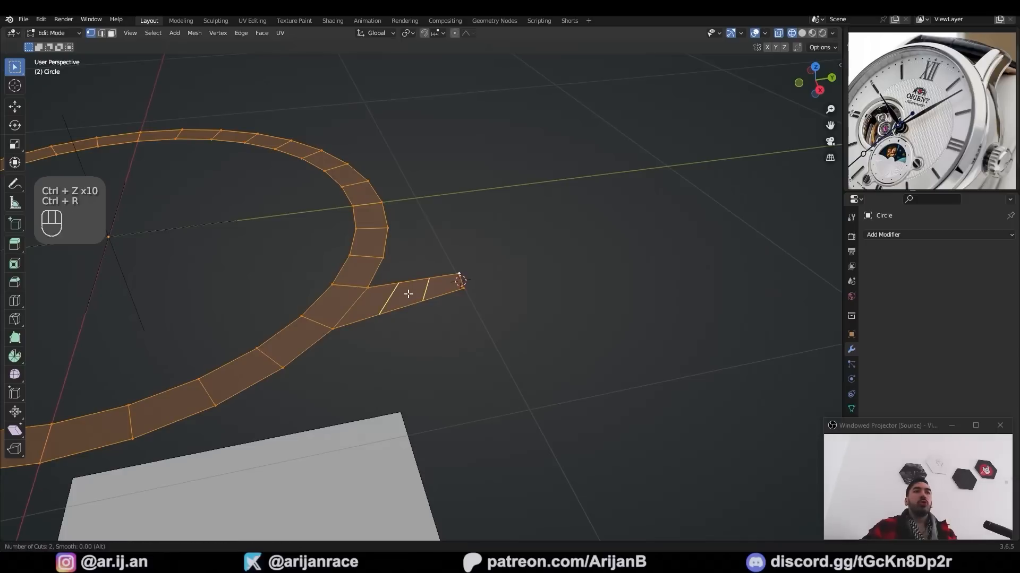
Add two loop cuts across the lug and lower its outer vertices so the lug bends downward
left_click(408, 294)
right_click(409, 294)
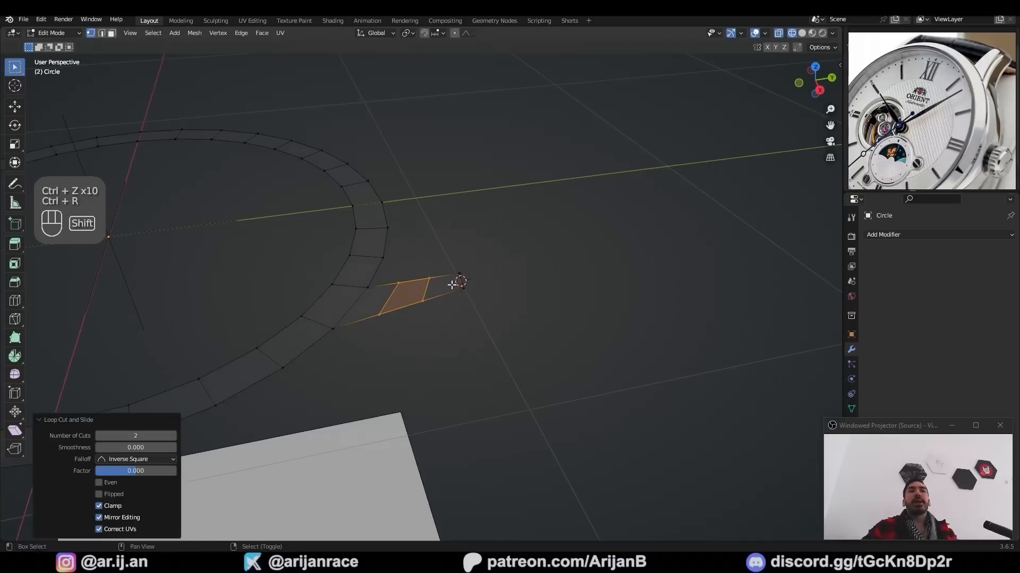
right_click(457, 278, "shift")
right_click(460, 294, "shift")
key("g")
middle_click_drag(455, 307, 450, 276)
left_click(449, 278)
key("c")
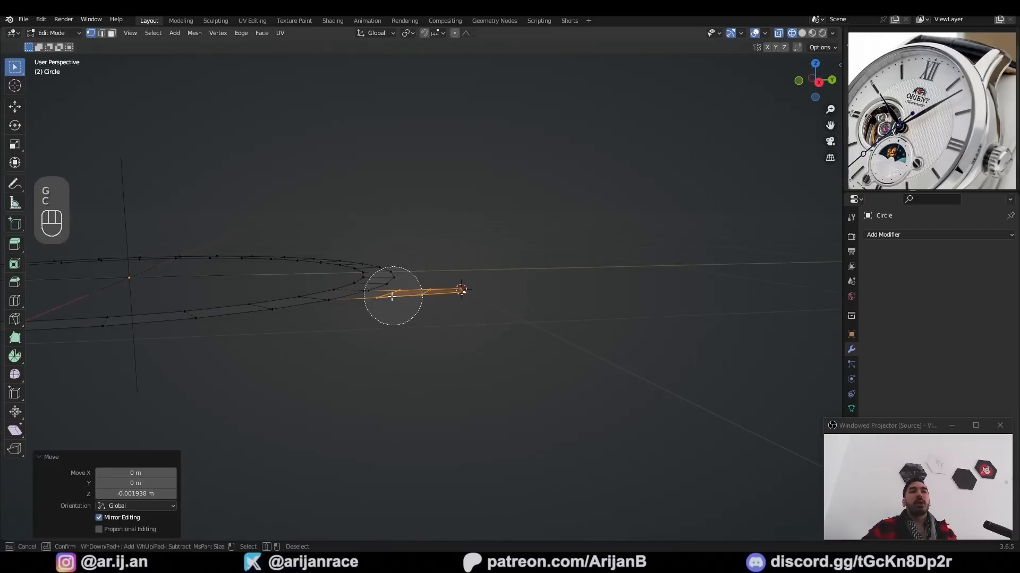
middle_click(393, 297)
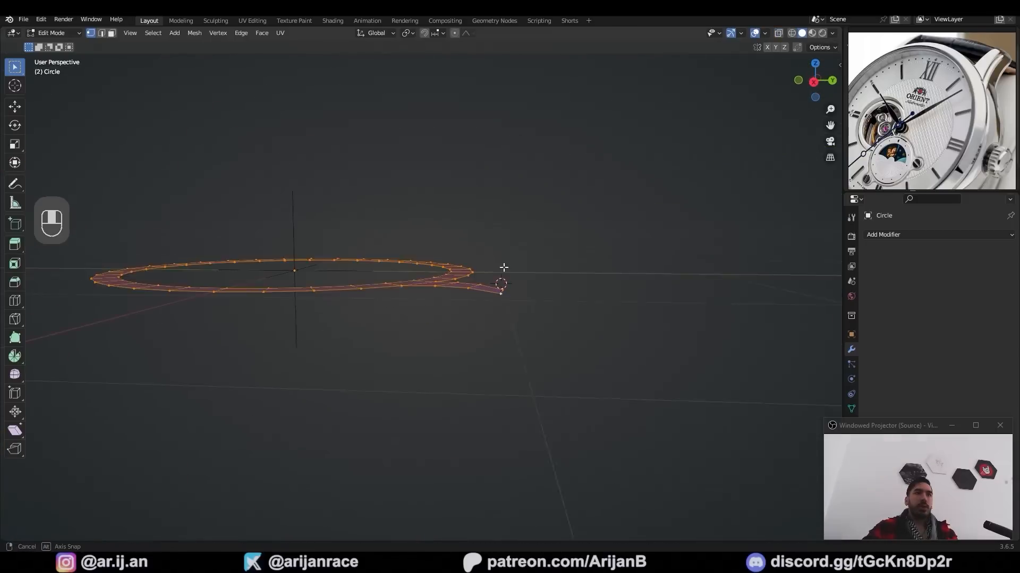
Extrude the whole ring and lug downward for thickness, and delete everything except the upper-right quarter
middle_click_drag(503, 266, 501, 260)
key("e")
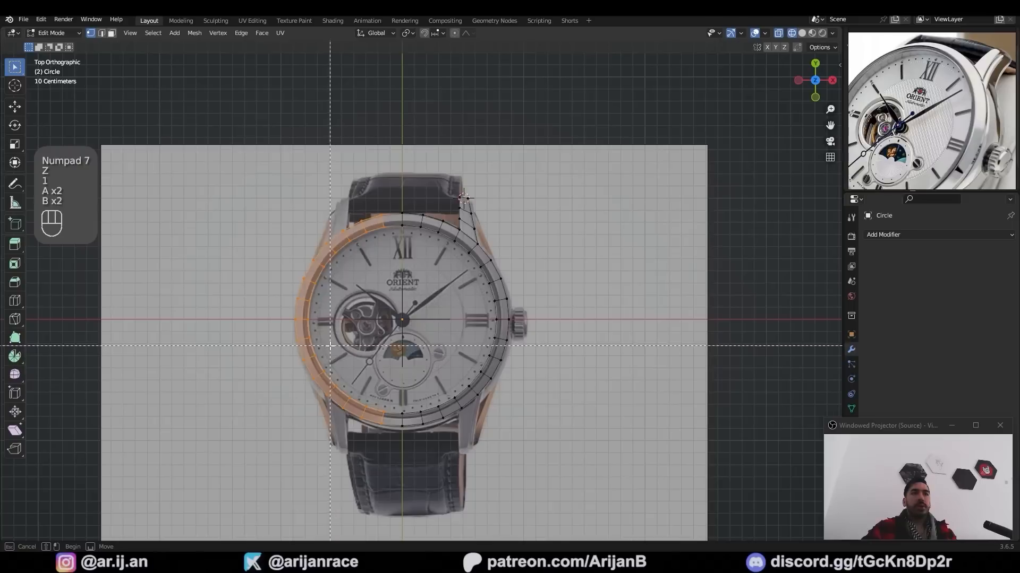
left_click_drag(339, 330, 603, 461)
scroll(464, 210, "up", 2)
scroll(464, 210, "up", 1)
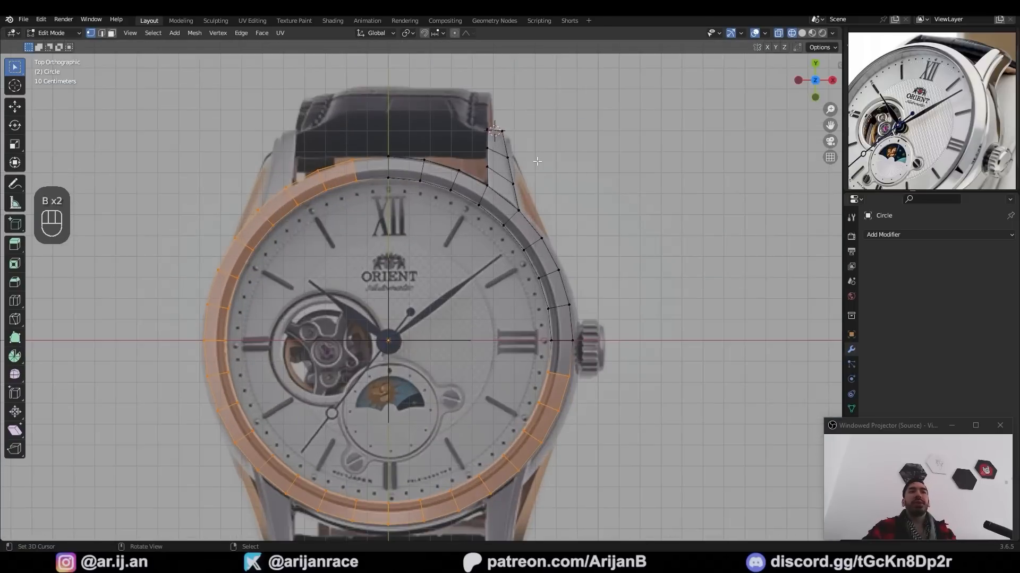
key("x")
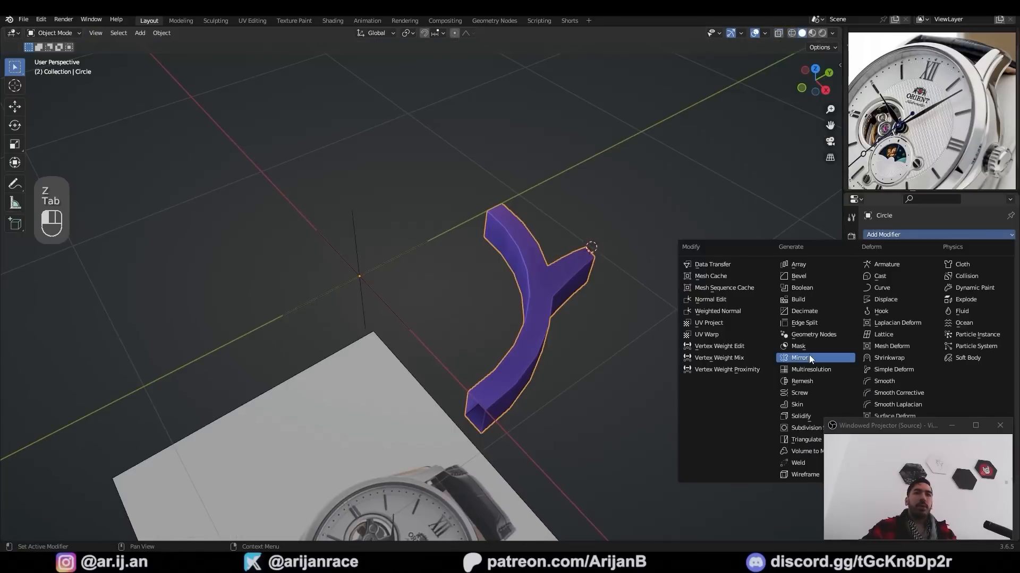
Add a Mirror modifier to the case quarter with the X and Y axes enabled
left_click(808, 355)
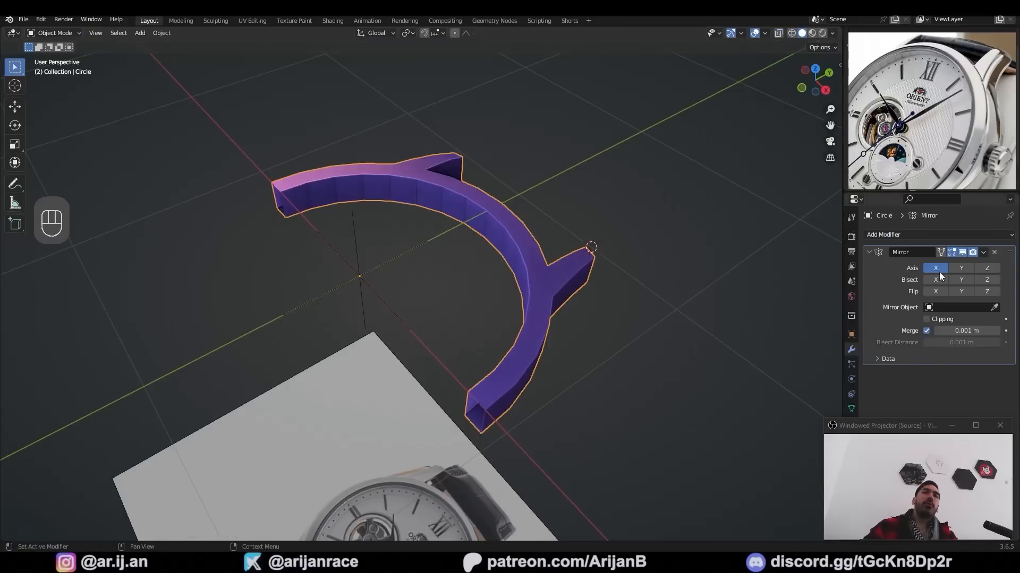
left_click(960, 268)
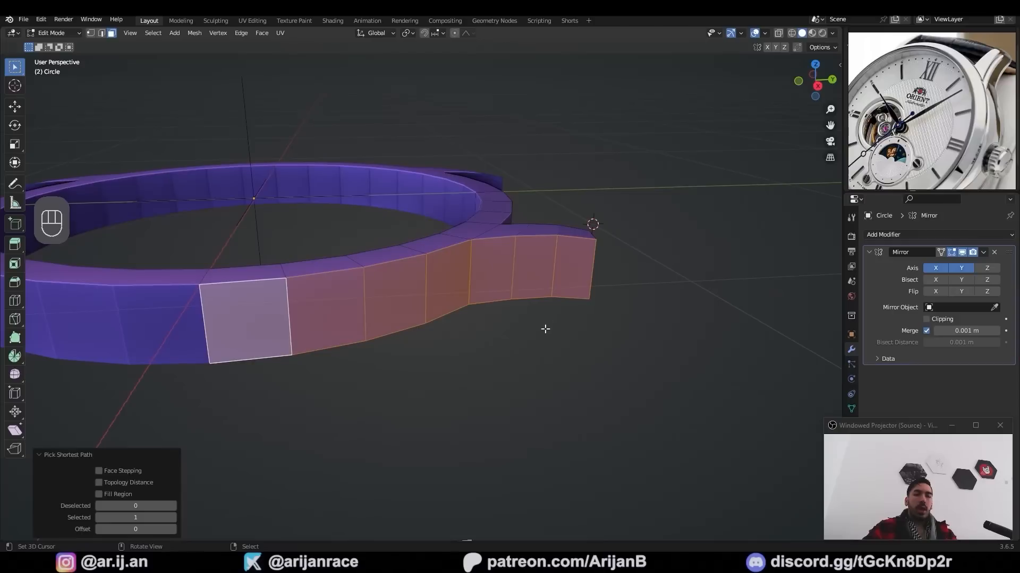
Inset the selected side faces of the ring and lug by about 0.022 m with Boundary turned off
key("i")
left_click(557, 341)
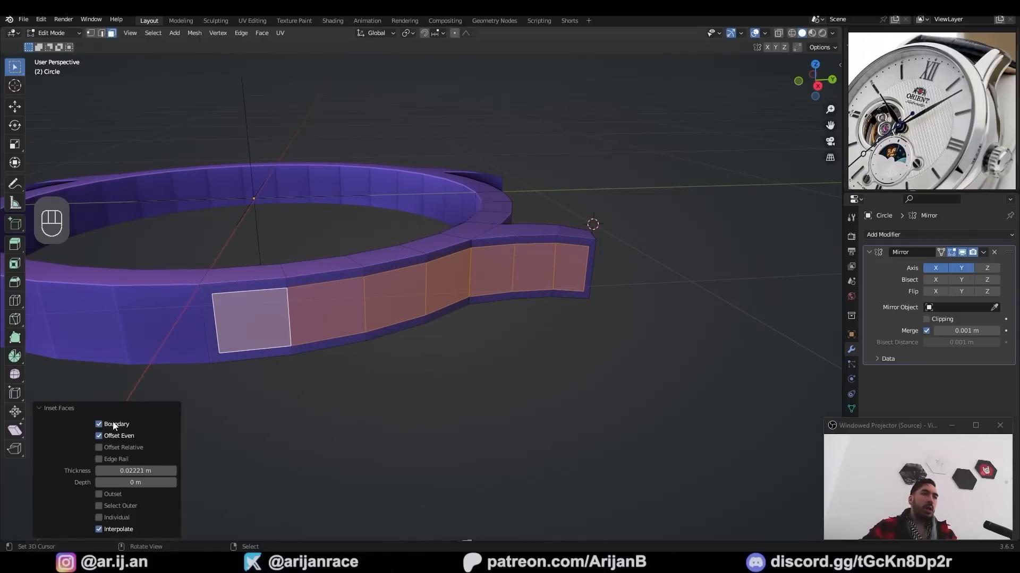
middle_click_drag(210, 312, 236, 302, "shift")
middle_click_drag(417, 286, 382, 307)
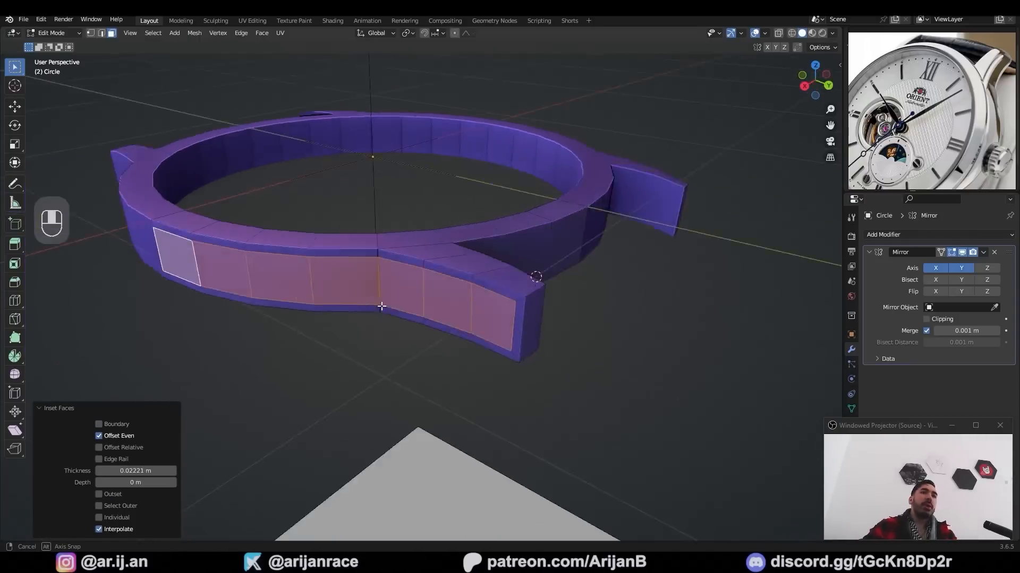
Extrude the inset side faces outward along their normals by about 0.021 m
key("alt+e")
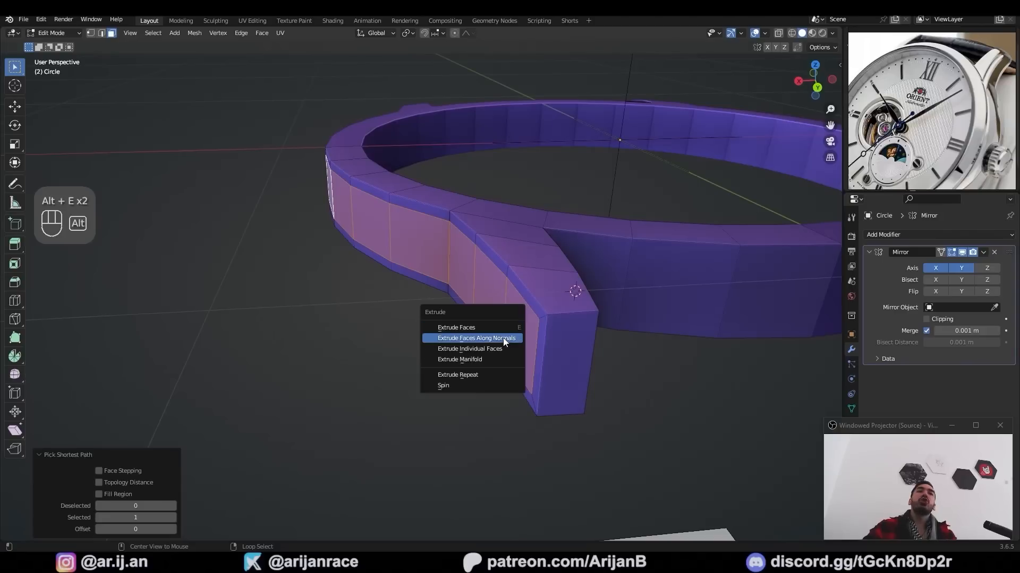
left_click(504, 339)
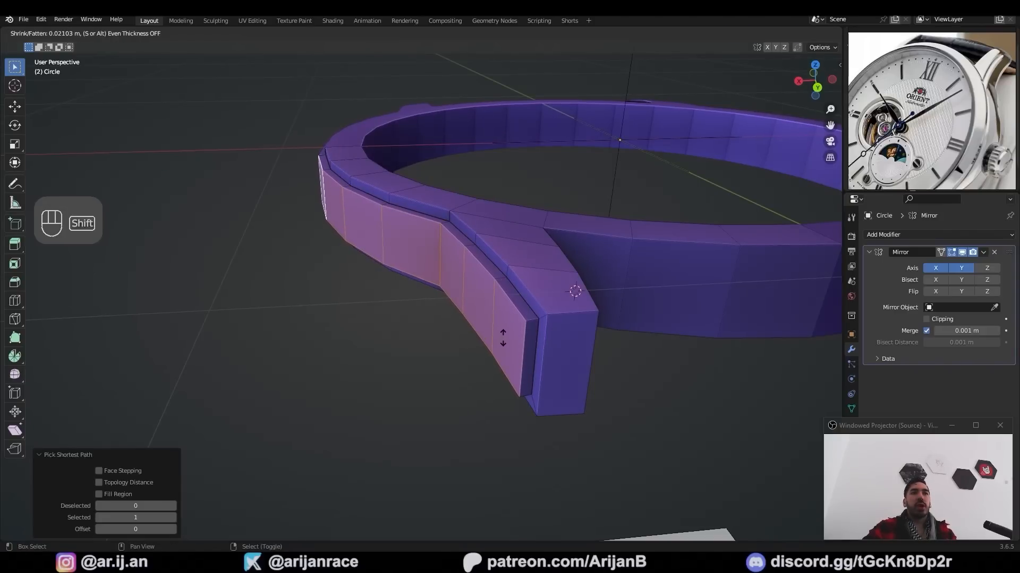
left_click(503, 337)
Select the upper groove edge path along the ring's side and expand it outward about 0.005 m with Shrink/Fatten
key("2")
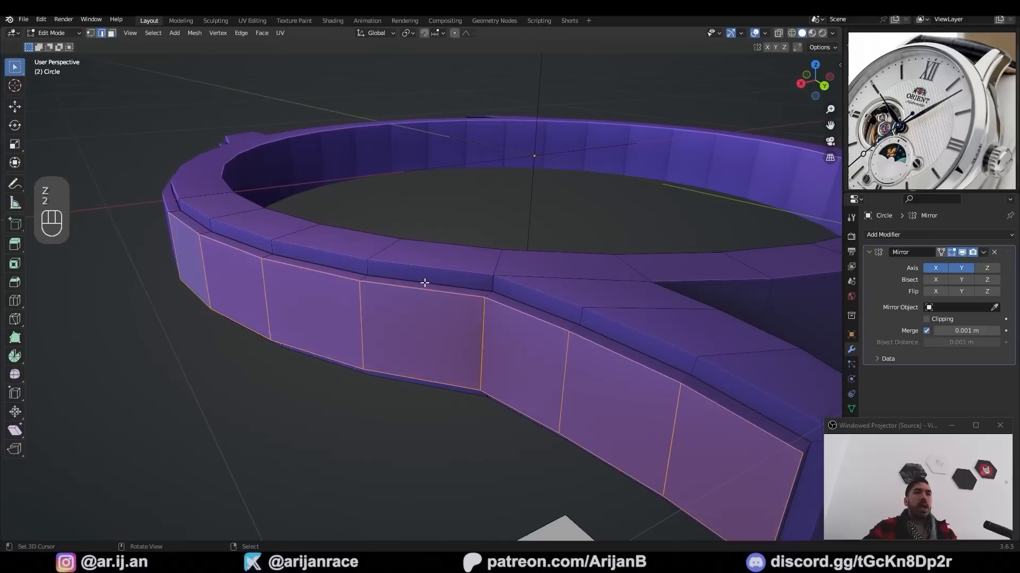
right_click(423, 283)
right_click(199, 221, "ctrl")
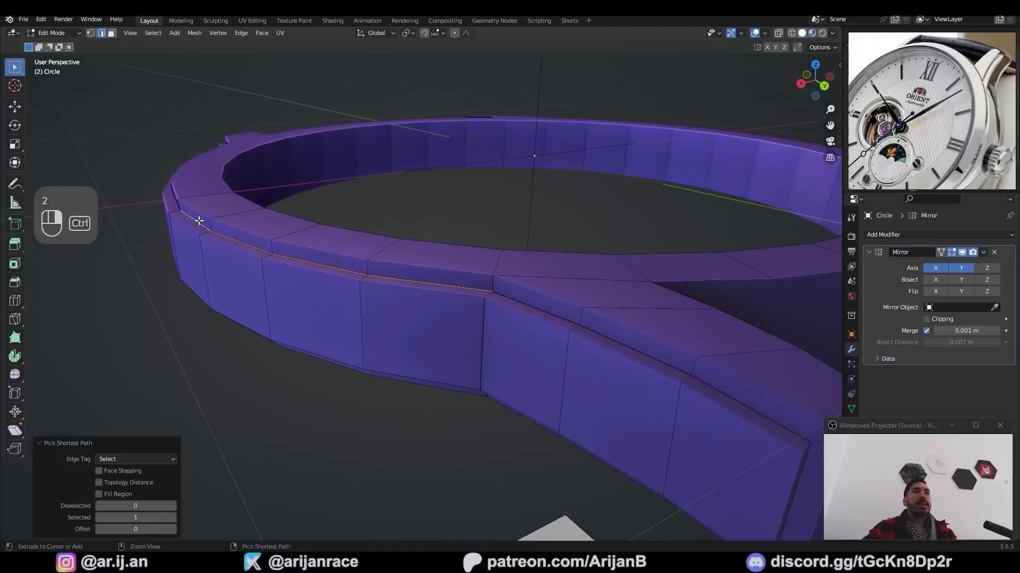
key("Tab")
key("Tab")
key("ctrl+z")
key("ctrl+z")
key("ctrl+z")
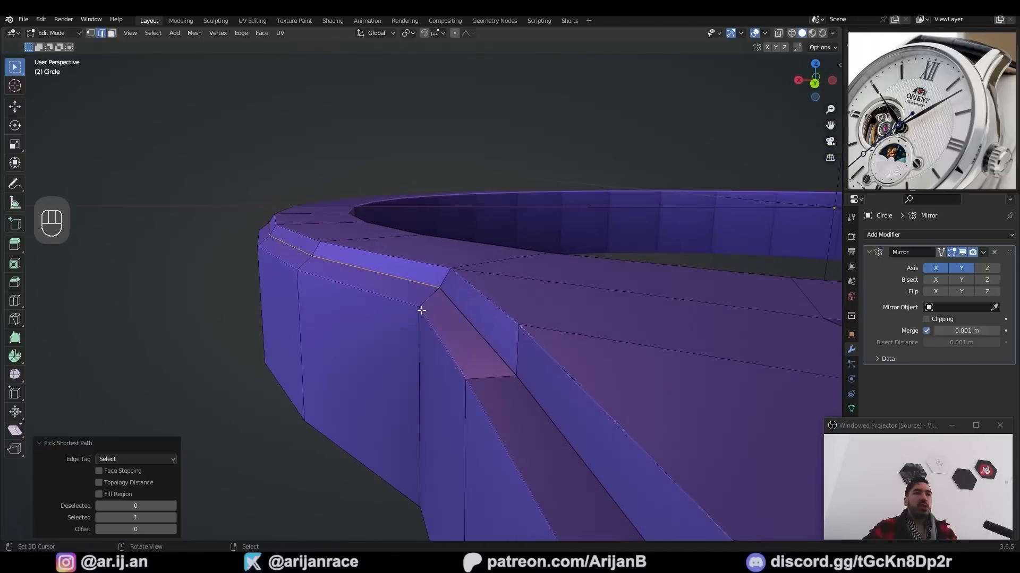
key("alt+s")
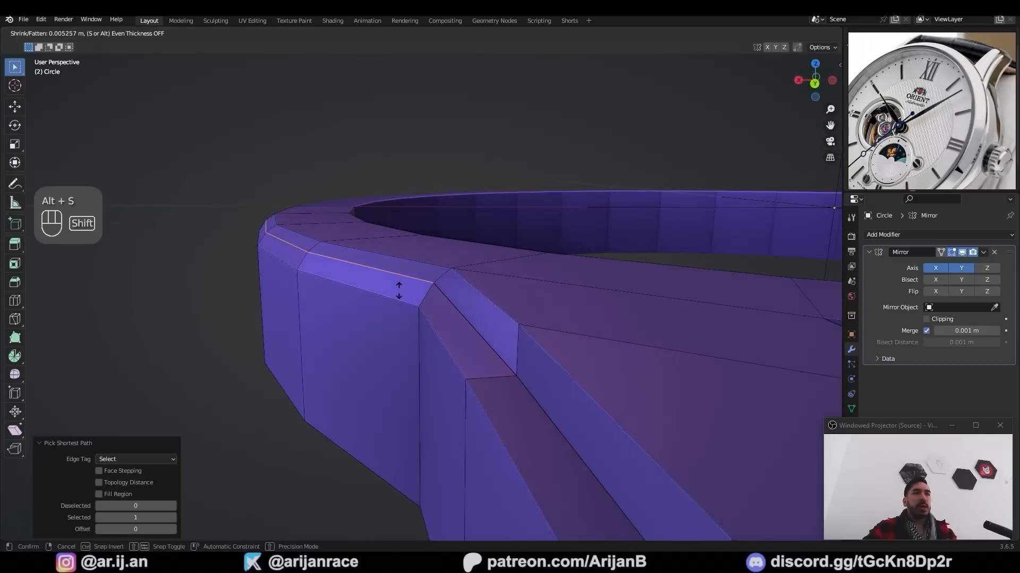
left_click(399, 290)
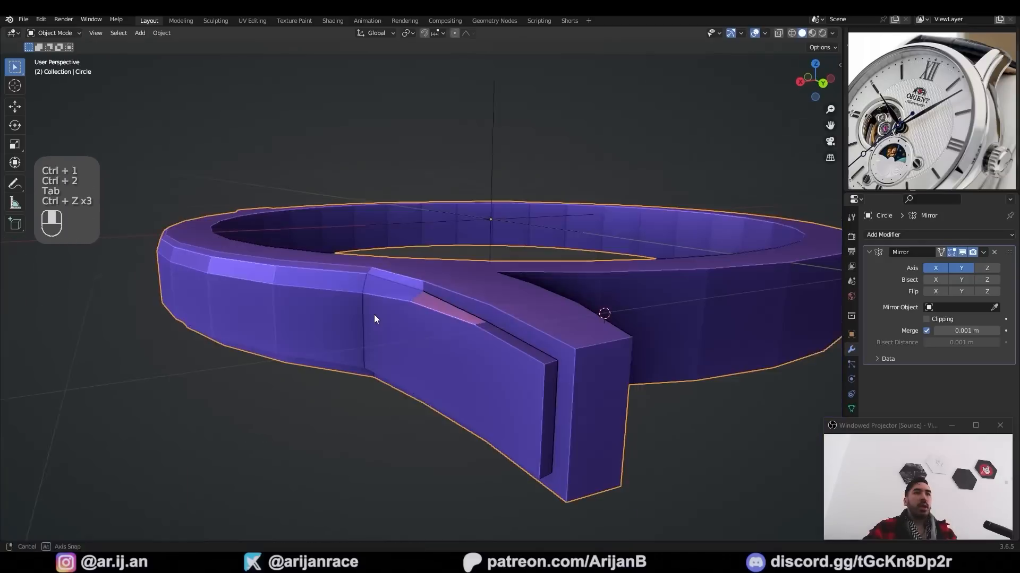
Try a Subdivision Surface modifier with 3 viewport levels on the case and inspect the smoothed lugs
key("ctrl+2")
key("ctrl+3")
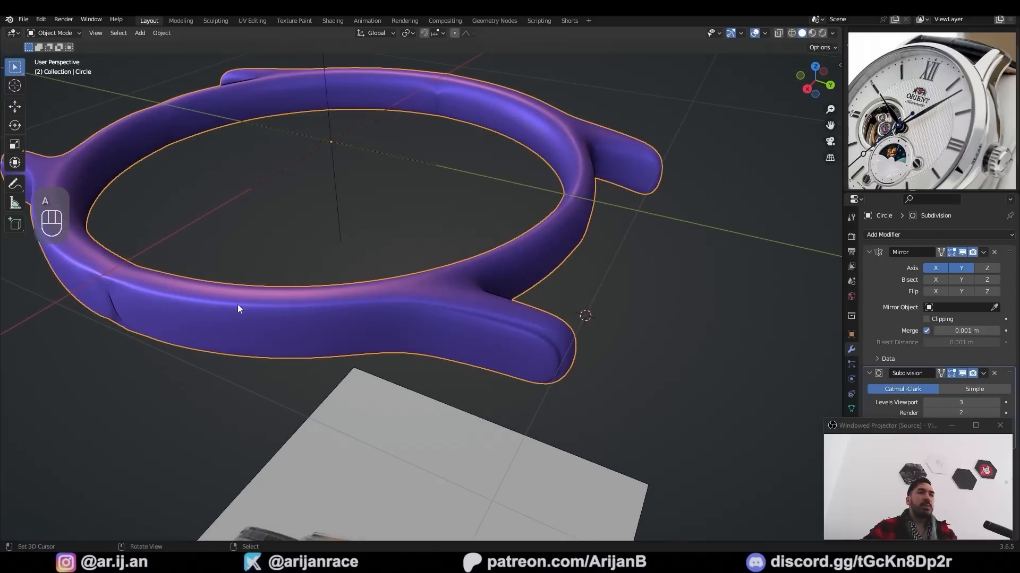
middle_click_drag(237, 309, 359, 286)
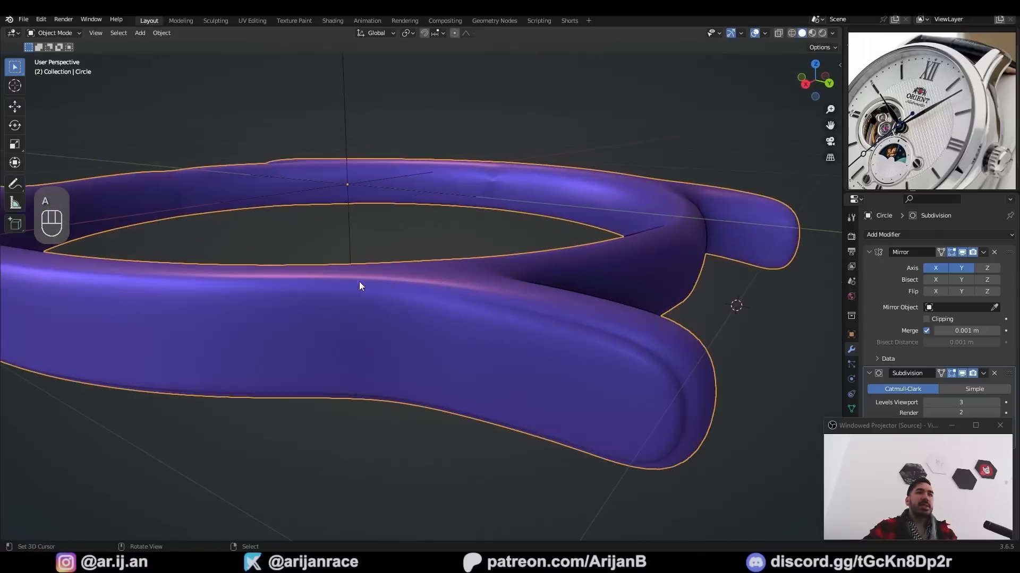
middle_click_drag(656, 317, 703, 386)
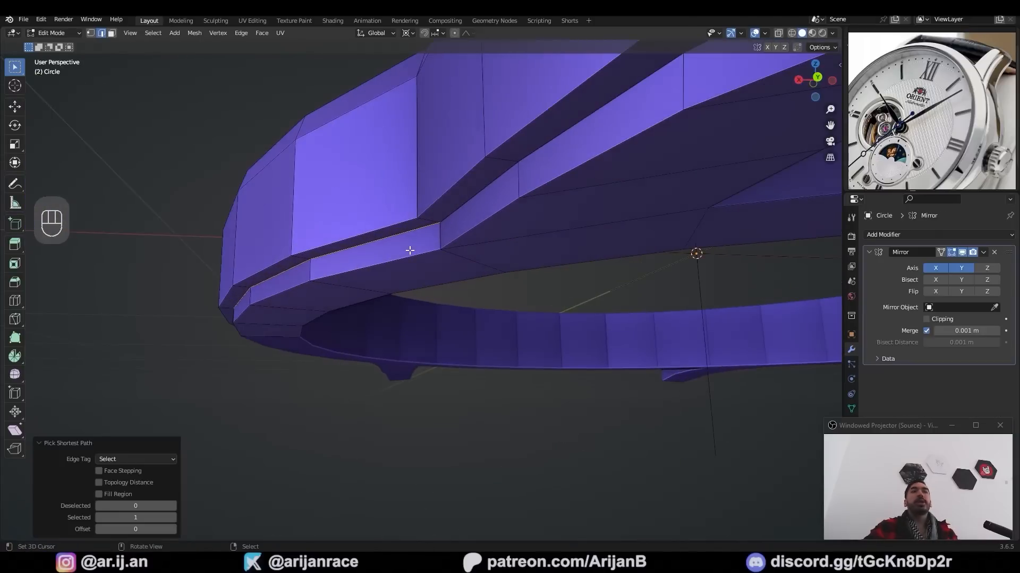
Slide the matching lower edge path on the ring's underside to taper the groove beside the lug
key("g")
key("g")
left_click(406, 259)
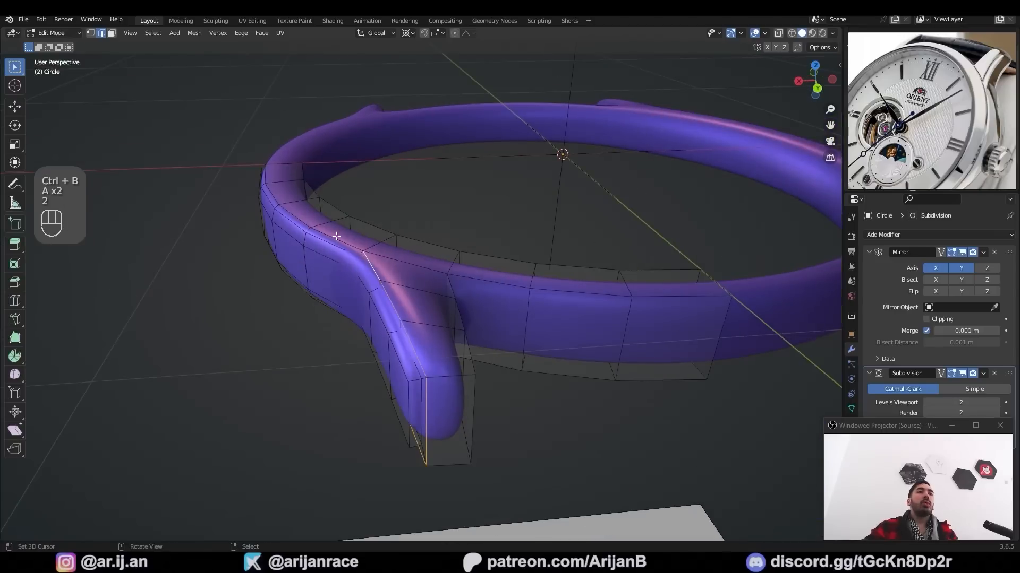
Bevel the vertical edge in the inner corner where the lug meets the ring
mouse_move(429, 368)
middle_mouse_down()
mouse_move(444, 389)
mouse_move(422, 365)
middle_mouse_up()
middle_click_drag(448, 312, 423, 323)
scroll(425, 324, "up", 3)
right_click(426, 328)
key("ctrl+b")
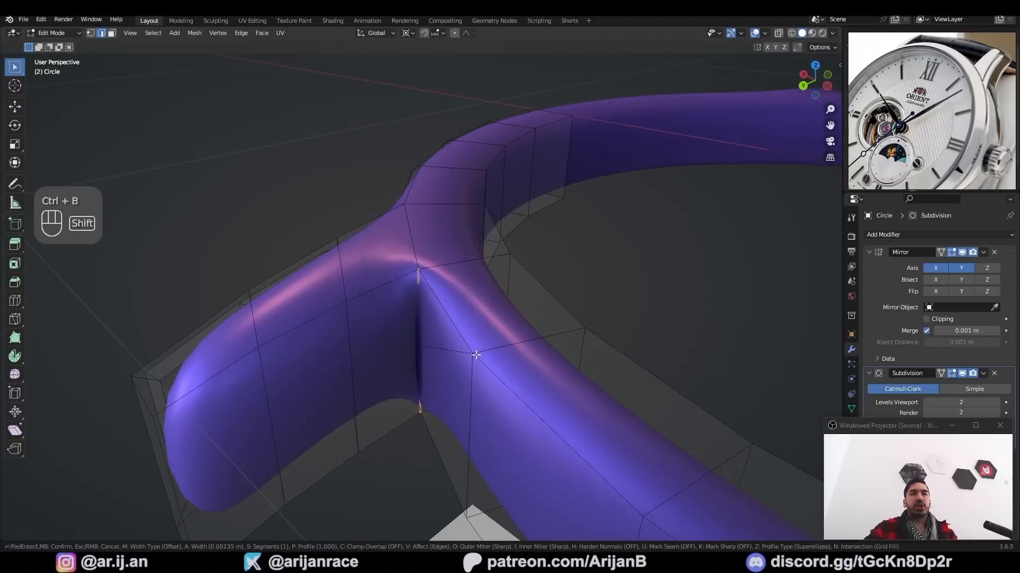
left_click(563, 401)
Slide the beveled corner's vertices along the lug junction and merge all overlapping vertices by a distance of 0.0001 m
middle_click_drag(478, 266, 448, 292)
key("1")
key("z")
key("z")
key("g")
key("g")
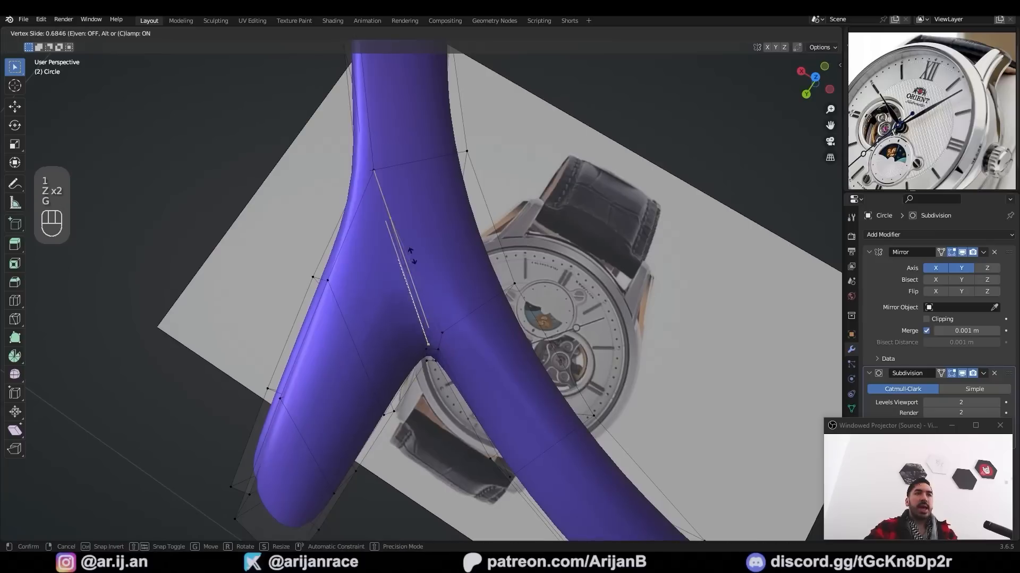
left_click(396, 189)
key("z")
key("z")
middle_click_drag(431, 372, 440, 351)
key("a")
key("shift+w")
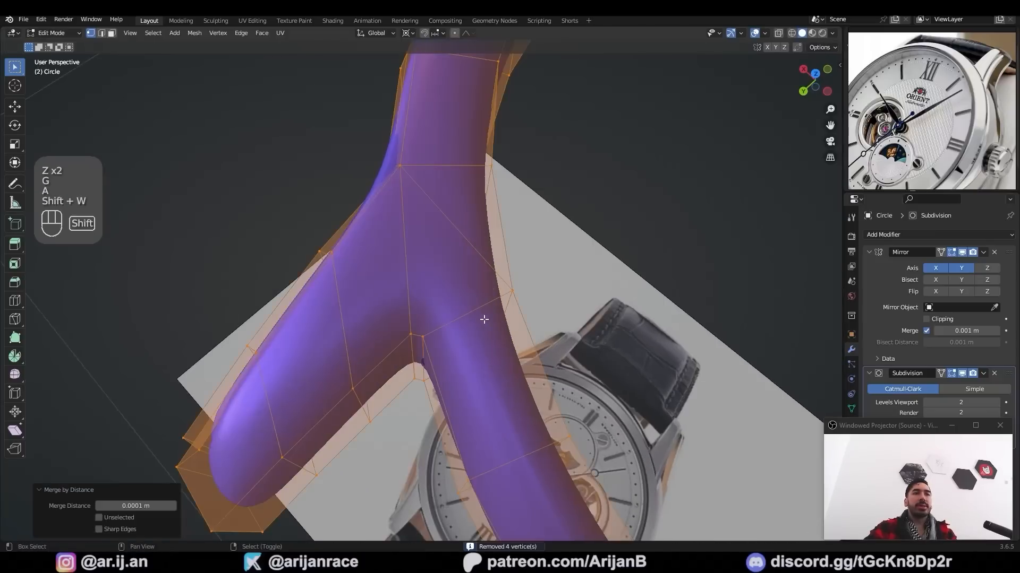
In top view, slide the lowest vertices on the lug's inner side down close to the corner with the ring
key("KP_7")
key("Tab")
key("Tab")
key("z")
key("a")
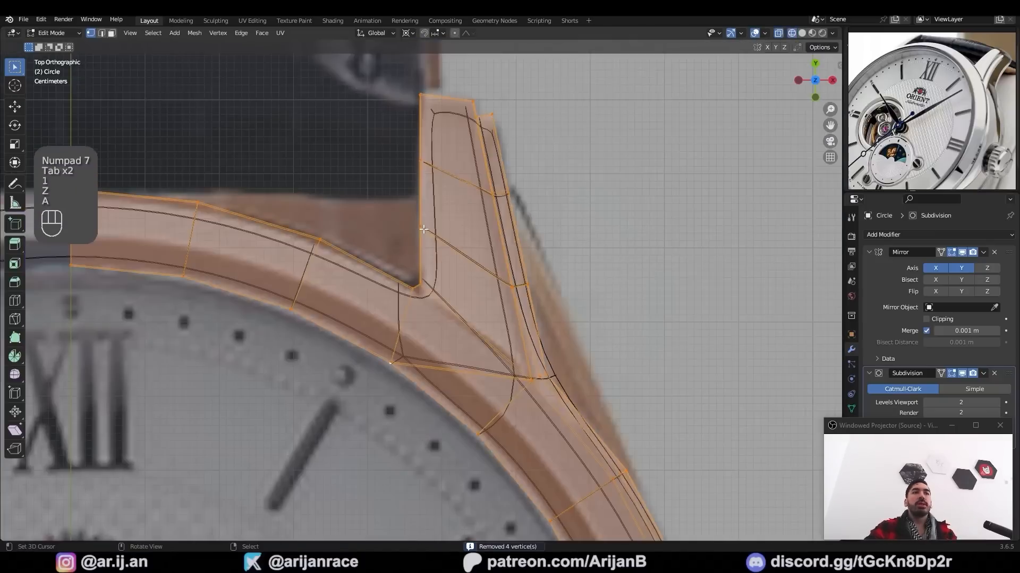
key("a")
key("b")
left_click_drag(404, 234, 443, 265)
key("z")
key("g")
key("g")
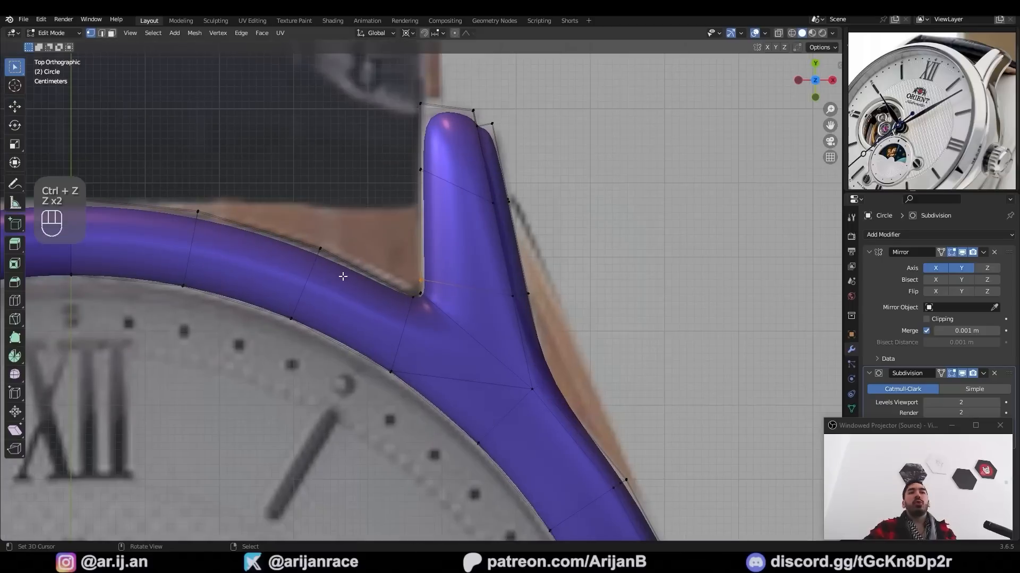
Try to add a loop cut across the ring just beside the lug's inner corner
key("ctrl+r")
left_click(335, 271)
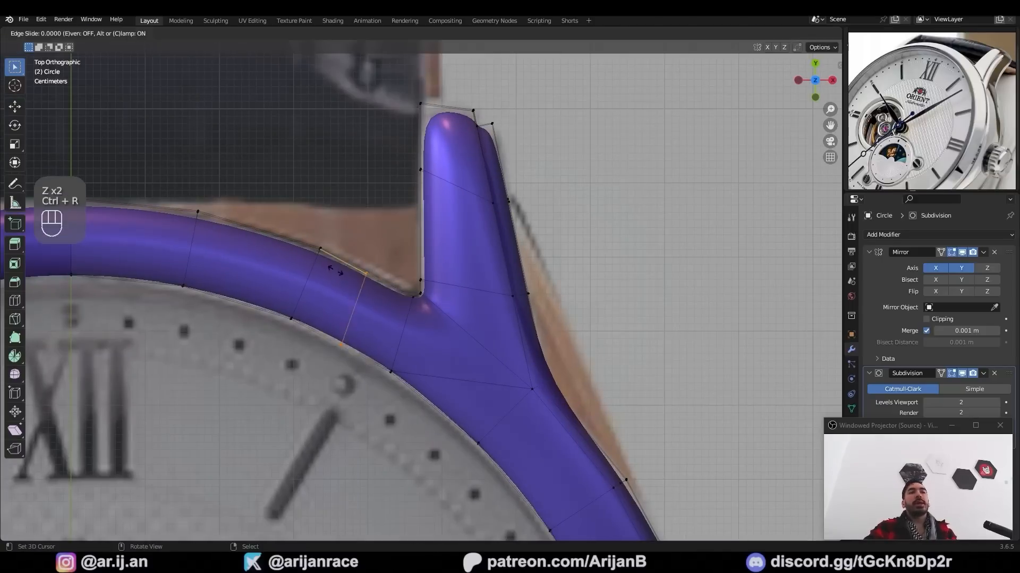
left_click(366, 298)
middle_click_drag(367, 298, 291, 237)
key("ctrl+z")
key("ctrl+z")
key("ctrl+z")
key("ctrl+z")
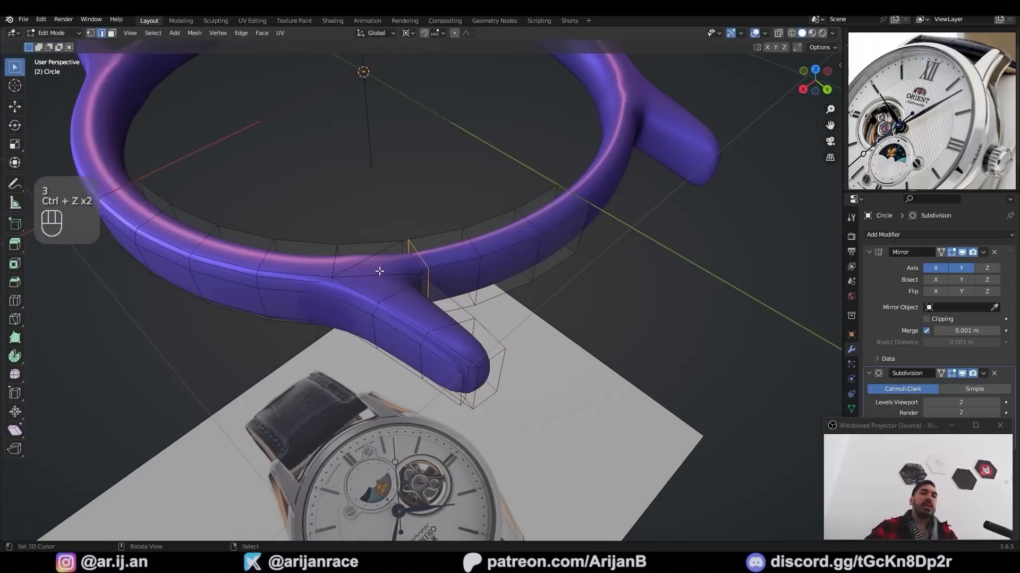
Check the case shape from the top view, save the file and leave mesh editing
key("KP_4")
key("KP_7")
key("z")
key("ctrl+s")
key("Tab")
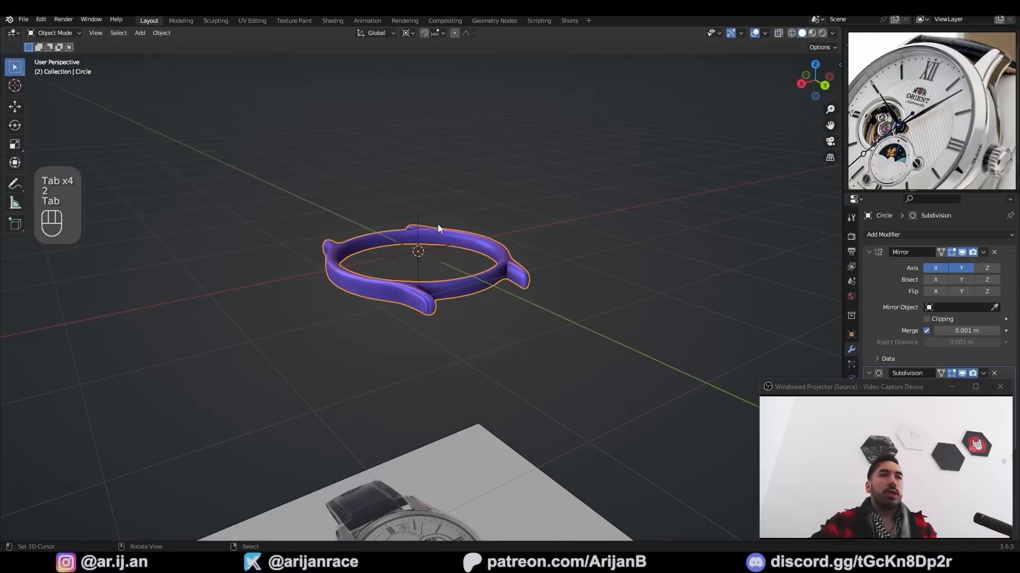
Select the sharp edge loops along the upper and lower outlines of the ring and lug, and bevel them
key("shift+d")
right_click(478, 278)
scroll(477, 255, "down", 5)
key("g")
key("z")
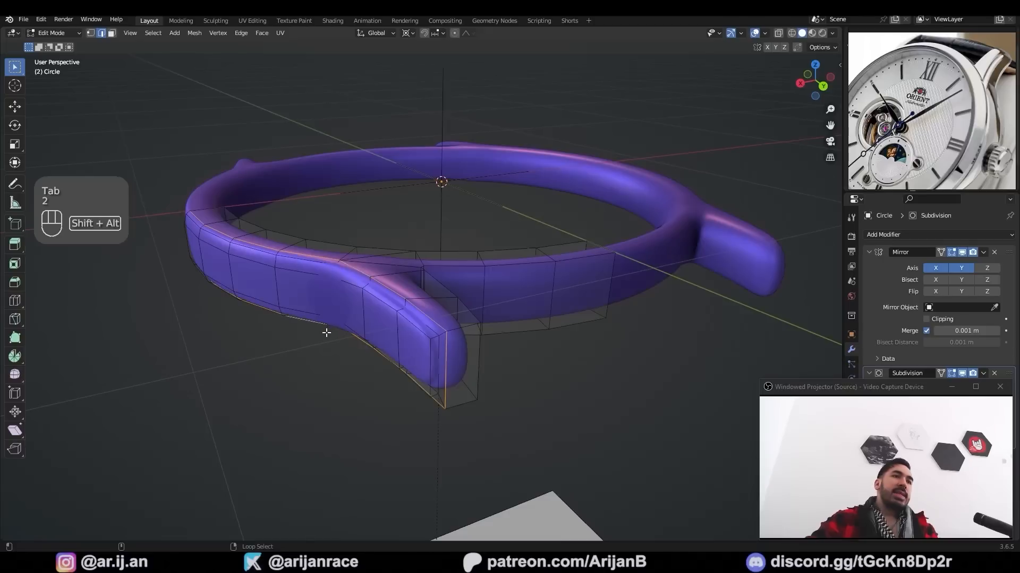
key("z")
middle_click_drag(340, 297, 358, 412)
key("z")
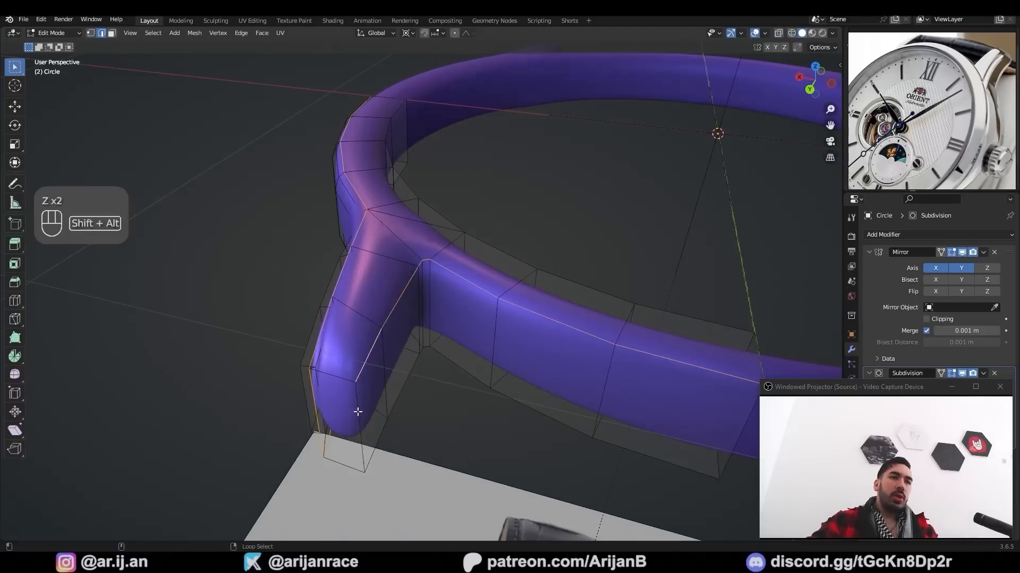
left_click(358, 412, "alt+shift")
left_click(396, 410, "alt+shift")
key("z")
scroll(441, 355, "down", 2)
key("z")
middle_click_drag(441, 356, 406, 342)
key("ctrl+b")
scroll(459, 337, "up", 1)
left_click(360, 363)
Delete the faces of the ring's inner wall and leave mesh editing
scroll(393, 324, "down", 1)
middle_click_drag(531, 346, 419, 366)
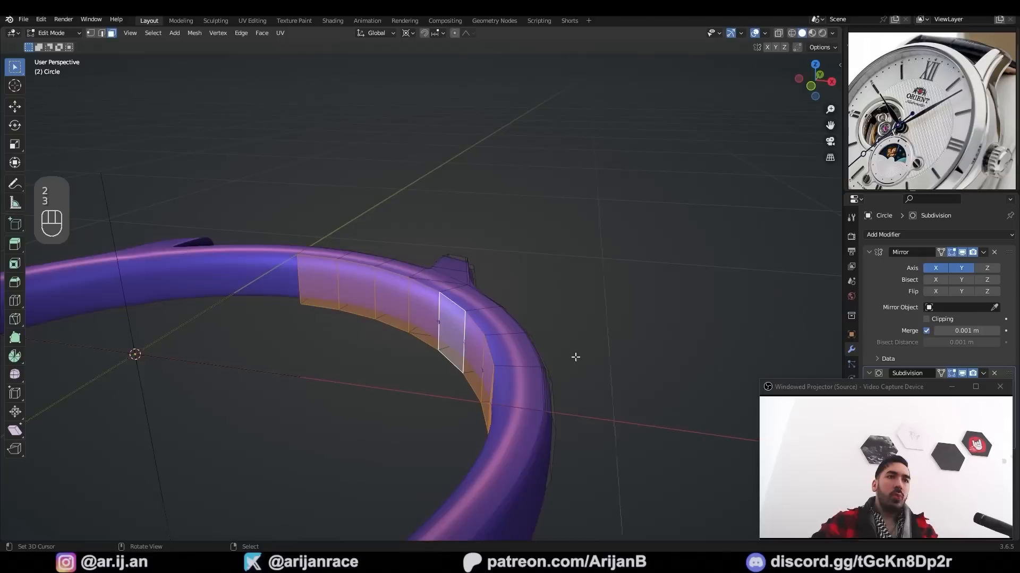
key("x")
left_click(618, 375)
key("Tab")
Compare the case with the top reference, save the file and apply the Mirror modifier
middle_click_drag(419, 367, 421, 346, "shift")
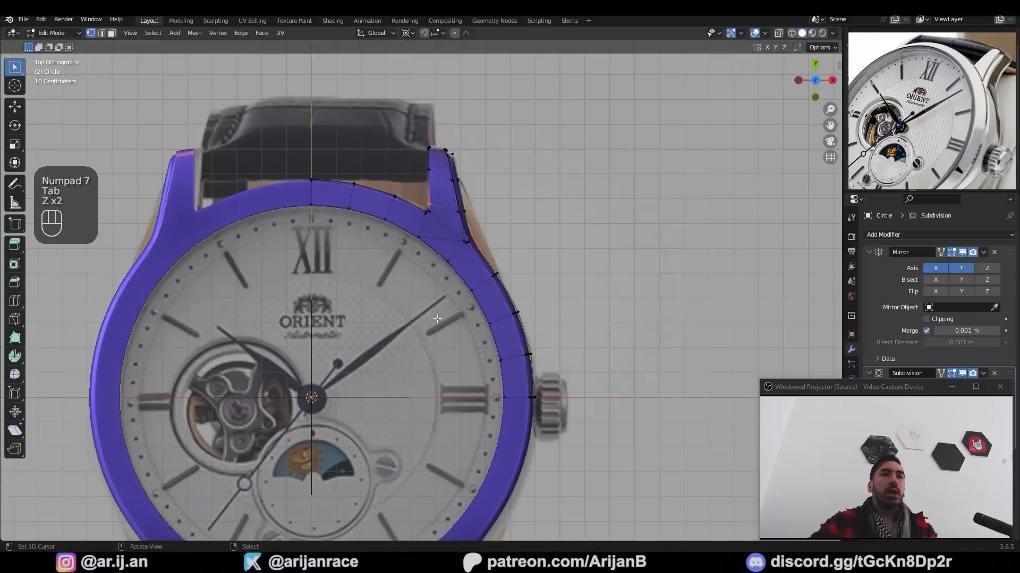
middle_click_drag(482, 305, 471, 343, "shift")
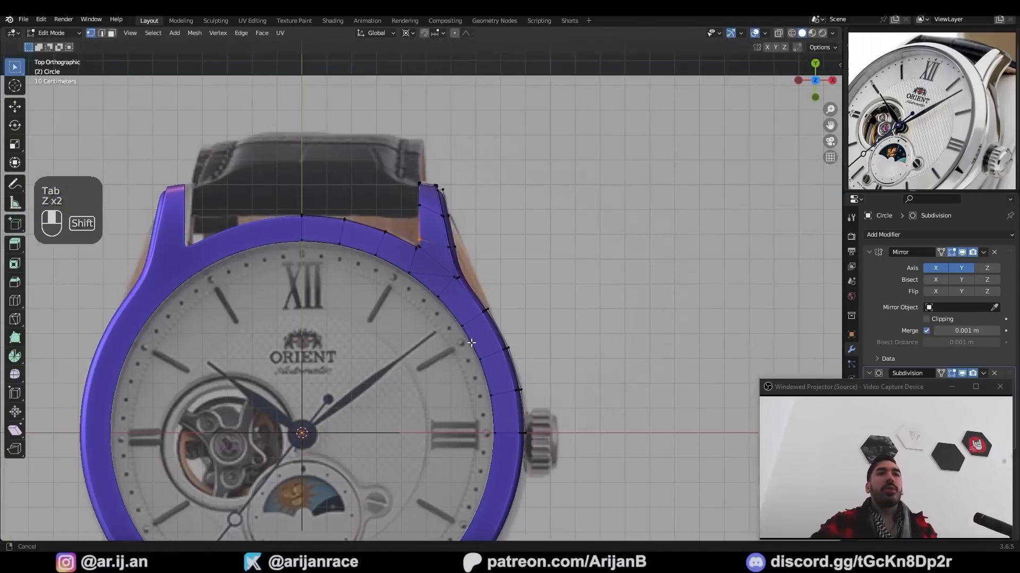
key("ctrl+s")
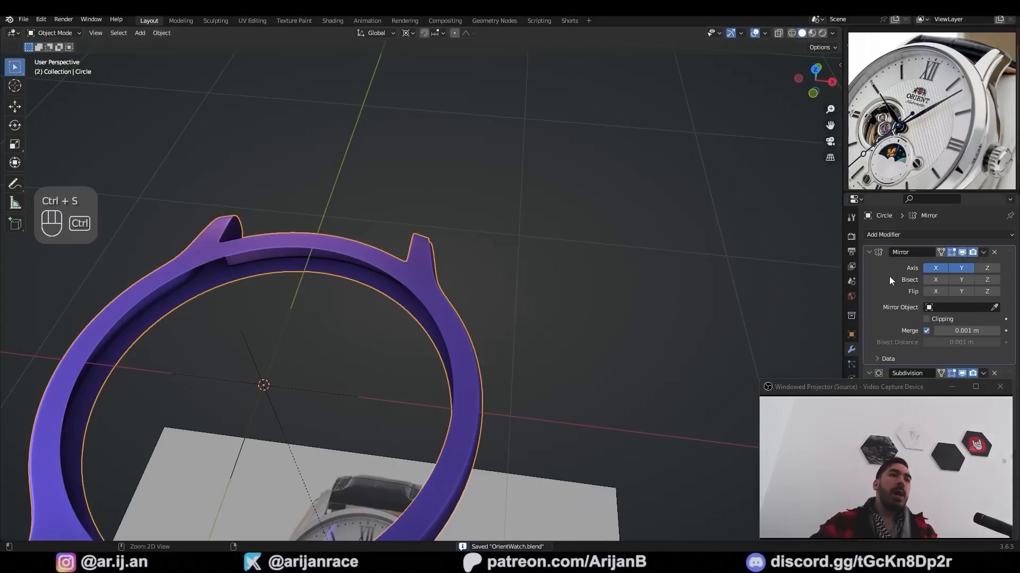
key("ctrl+a")
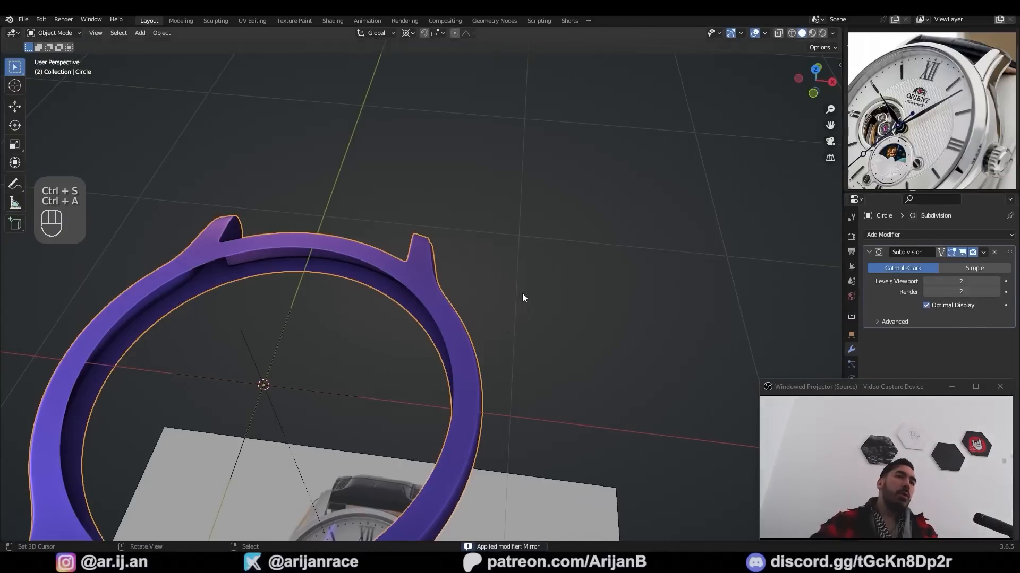
Fill the ring's inner opening with a face and inset it with Outset on, about 0.089 m thick
key("Tab")
key("f")
key("KP_7")
scroll(528, 405, "up", 8)
key("i")
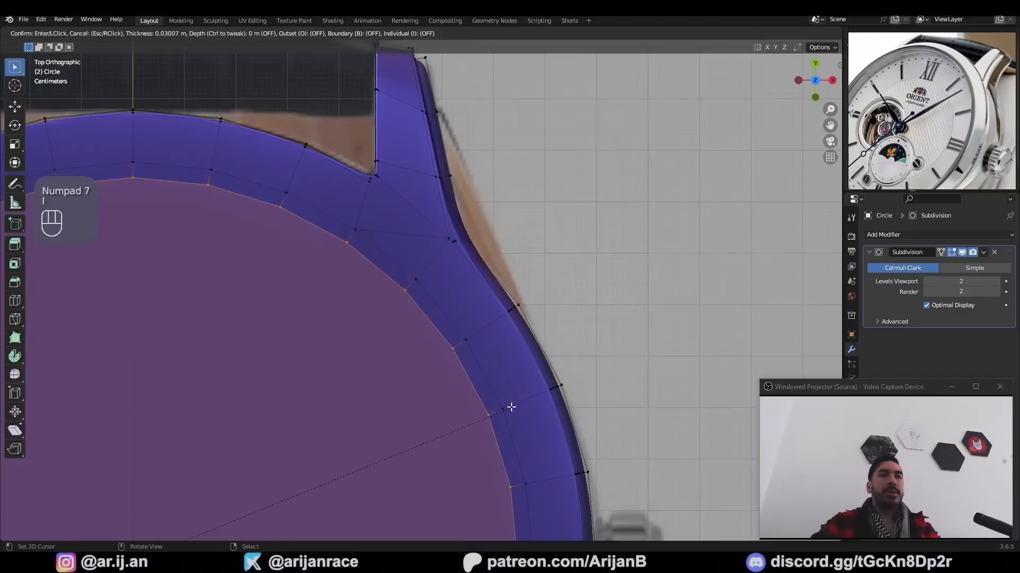
key("o")
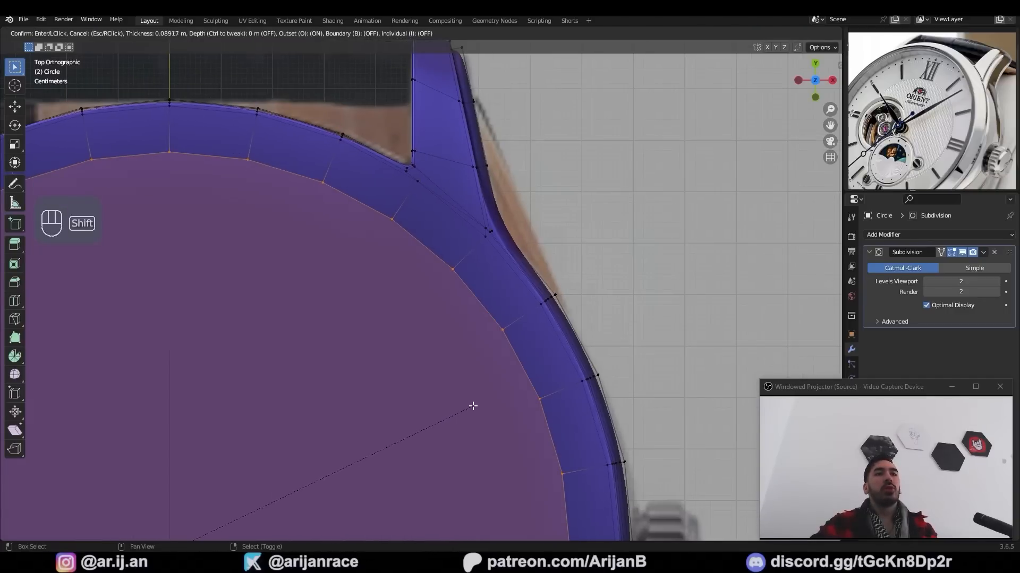
left_click(474, 405)
Try to extrude the outset band upward by about 0.0135 m and compare the bezel with the reference photo
middle_click_drag(473, 405, 536, 298)
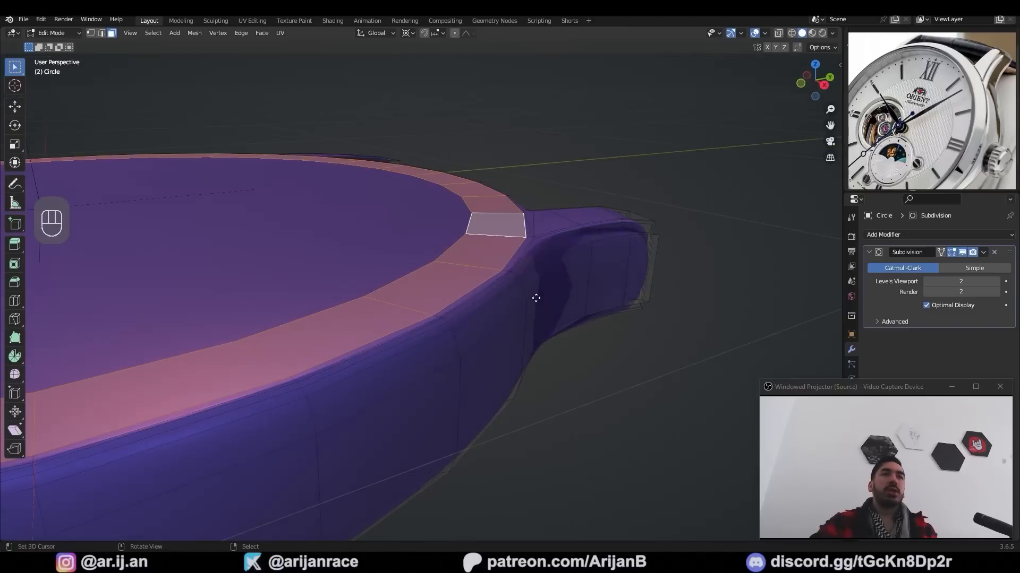
key("e")
left_click(537, 297)
right_click_drag(952, 118, 602, 249)
scroll(602, 248, "up", 4)
middle_click_drag(658, 223, 581, 250)
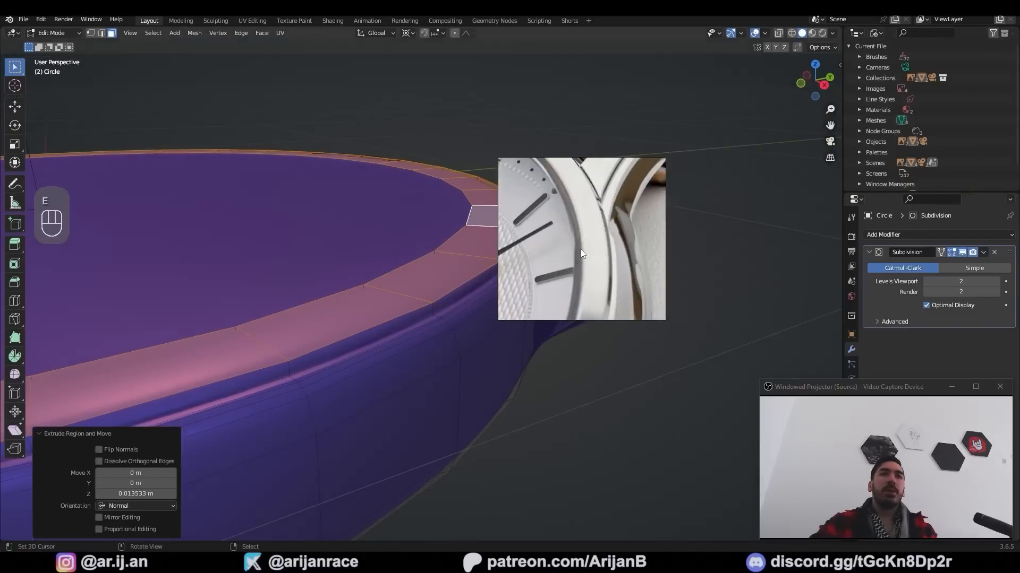
scroll(621, 218, "down", 2)
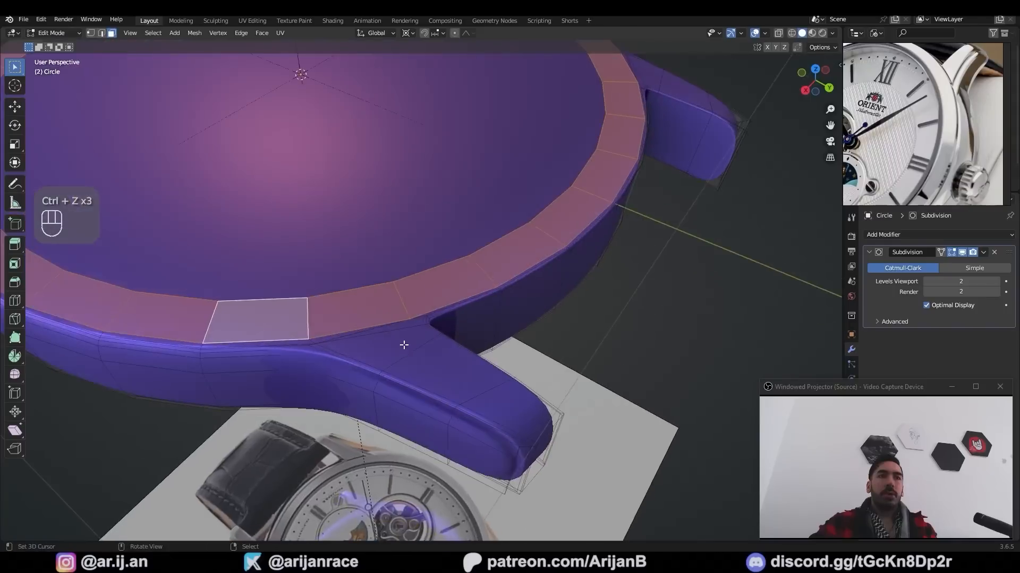
Replace the thin triangular face between the lug and the case's top with a loop cut and new fill faces
middle_click_drag(403, 346, 452, 335)
key("1")
middle_click_drag(452, 334, 480, 366, "shift")
middle_click_drag(480, 366, 491, 376)
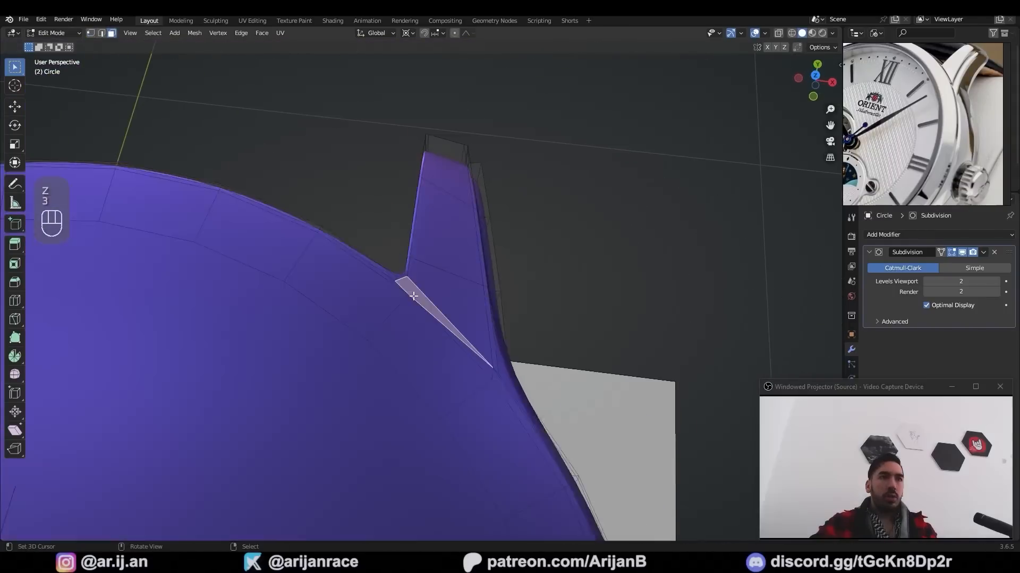
key("z")
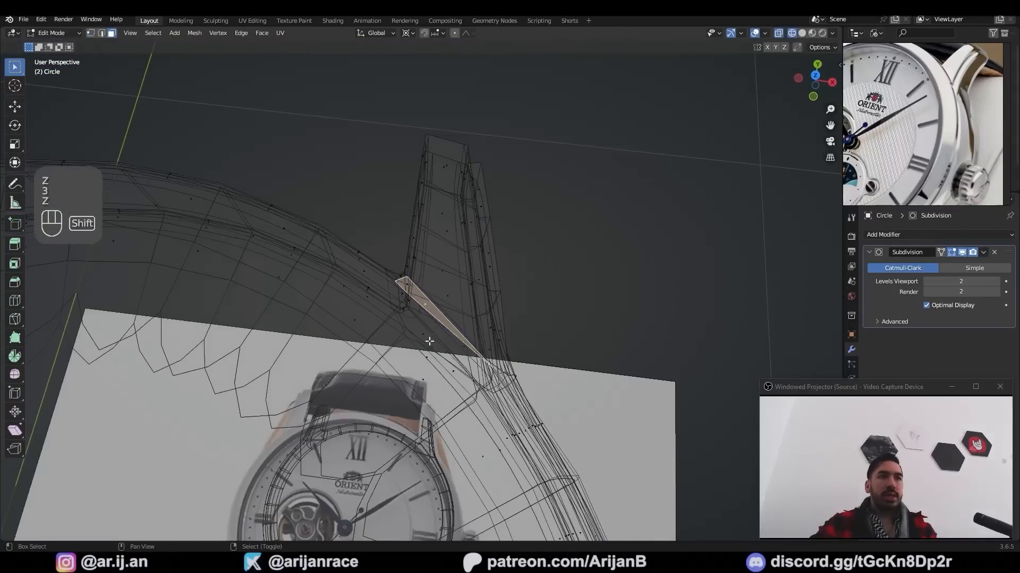
right_click(429, 343, "shift")
key("z")
key("x")
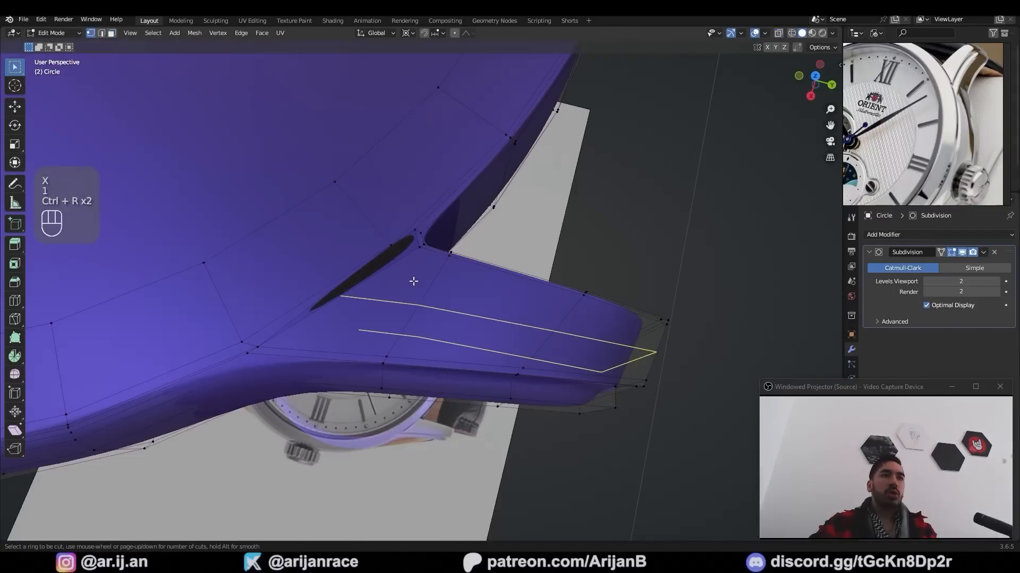
left_click(412, 280)
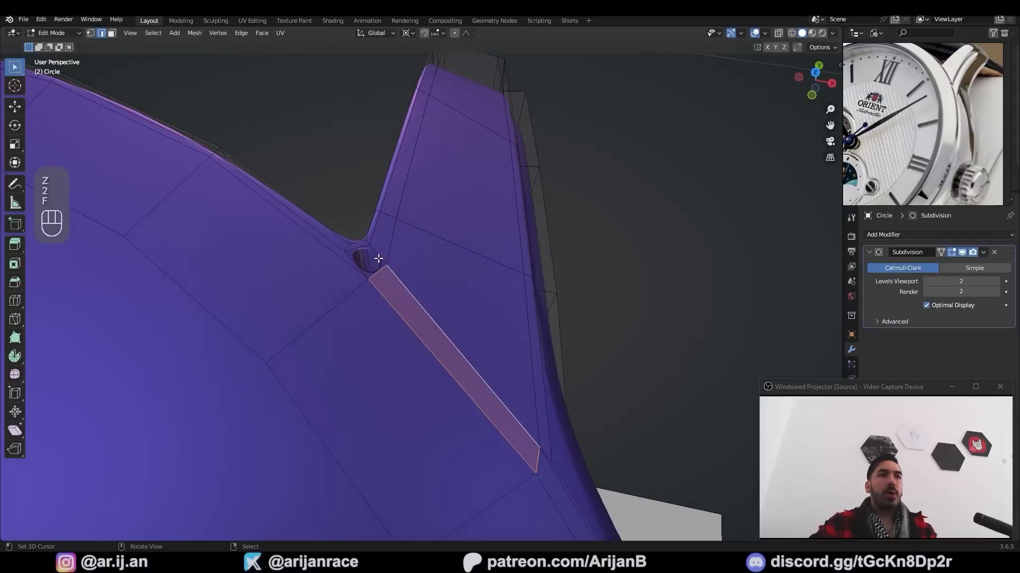
left_click(356, 260, "shift")
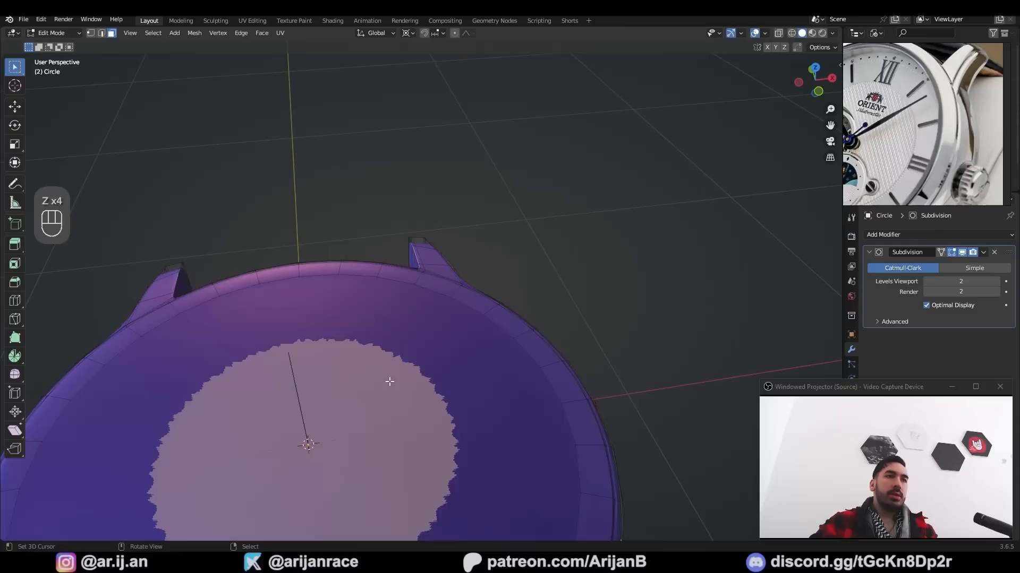
Delete the face closing the bezel's opening and slide the loop around the bezel's top by a factor of about -0.407
key("x")
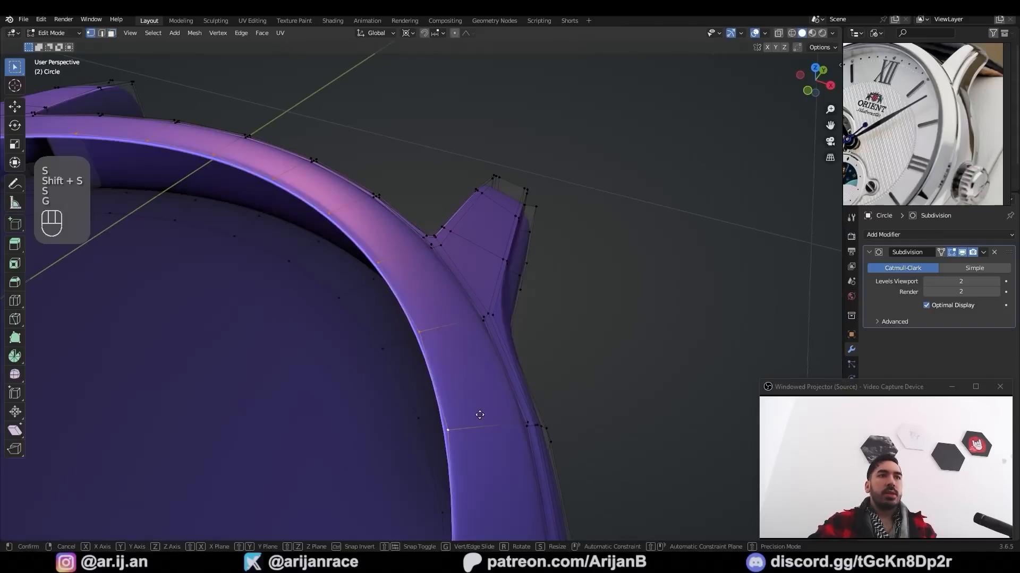
key("g")
left_click(492, 405)
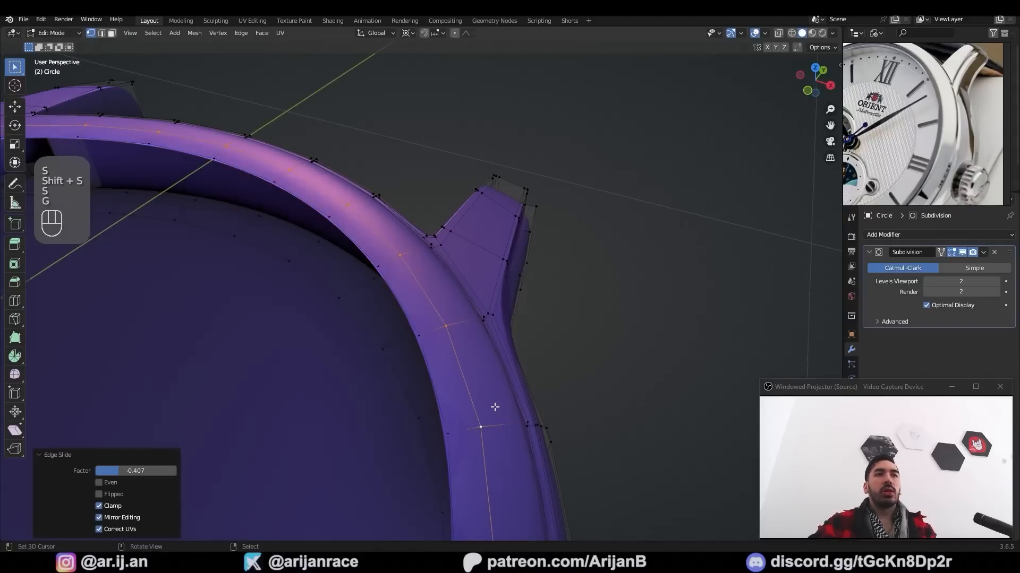
Raise the bezel's edge loop about 0.033 m, scale it by 1.002 to match the top reference and save the file
key("KP_7")
key("z")
scroll(466, 361, "down", 2)
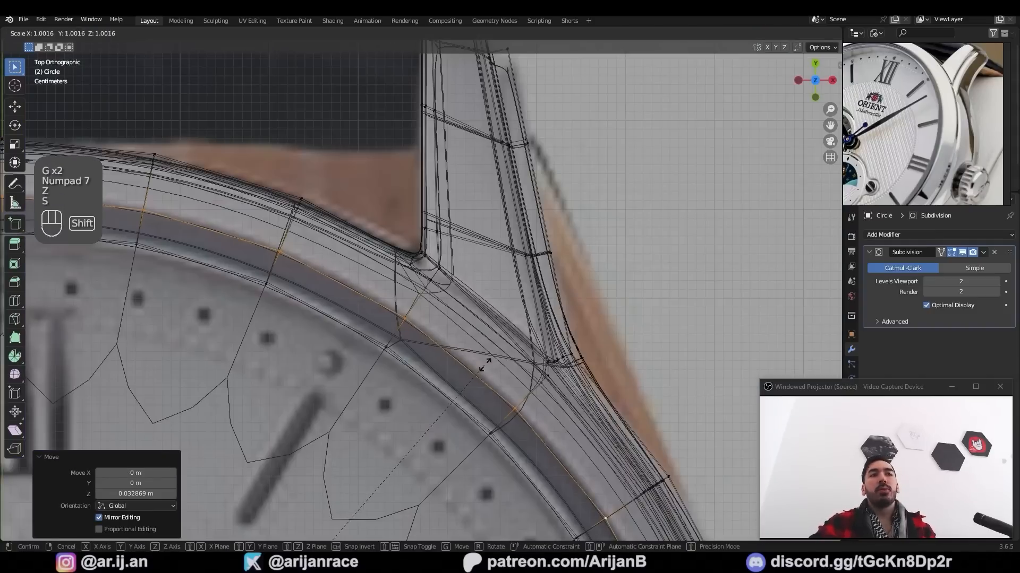
key("s")
left_click(512, 383)
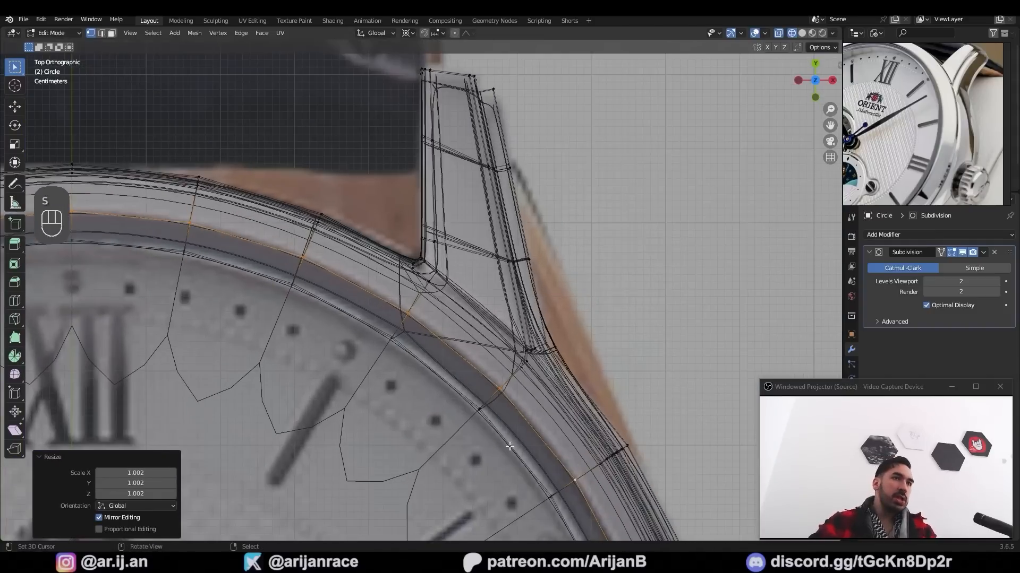
key("ctrl+s")
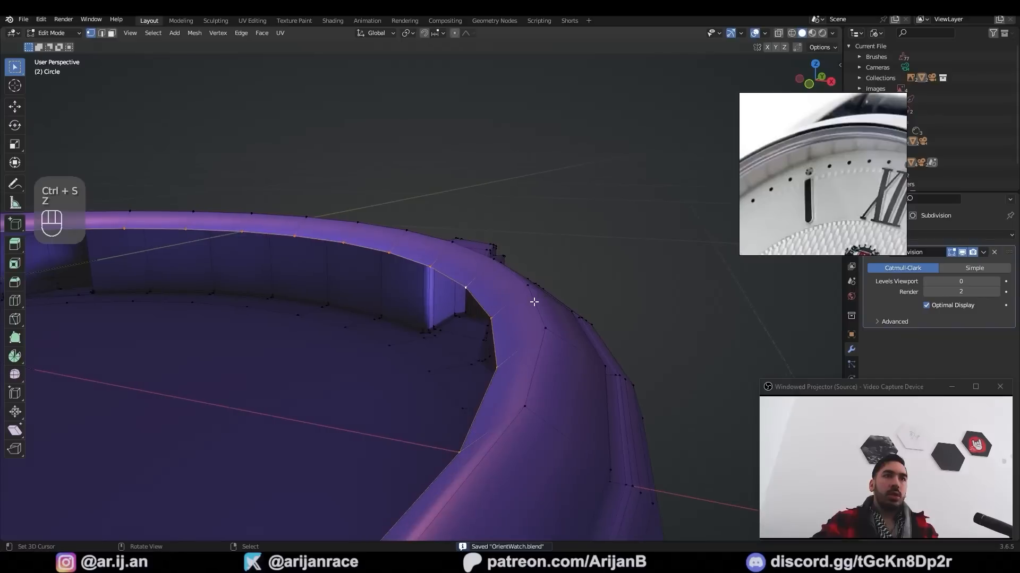
Extrude the bezel's inner edge down about 0.02 m and extrude it again inward with a scale of 0.991
key("e")
key("g")
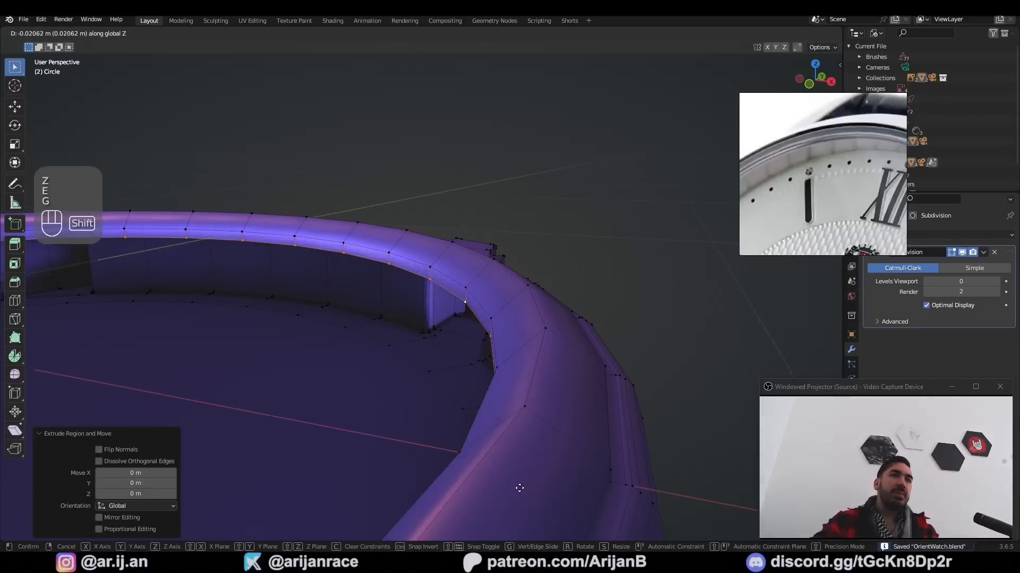
left_click(518, 487)
middle_click_drag(519, 487, 627, 419)
key("e")
right_click(625, 419)
key("s")
left_click(552, 418)
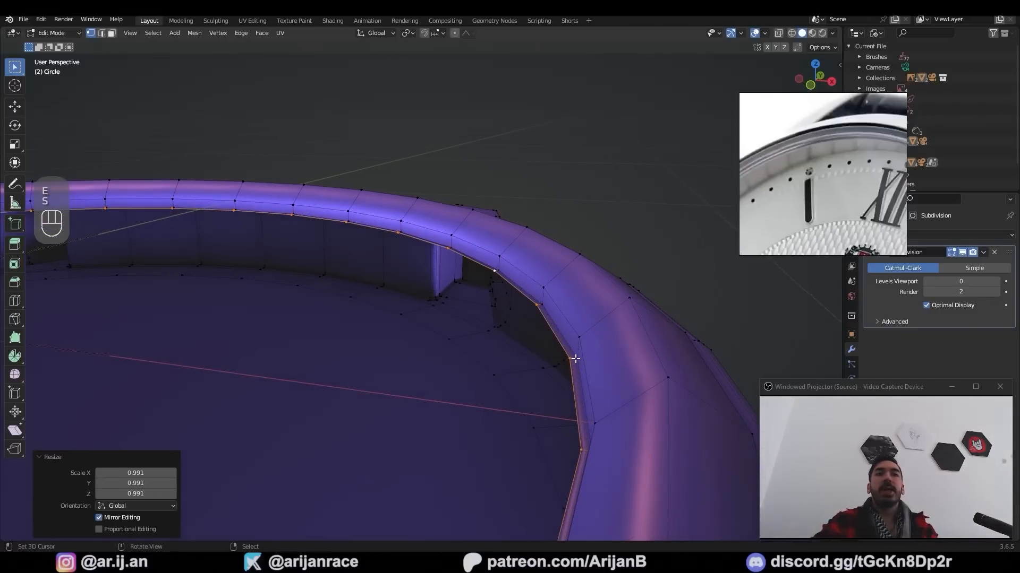
Extrude the bezel's inner edge straight down by about 0.076 m to form the inner wall
middle_click_drag(648, 406, 568, 342)
key("e")
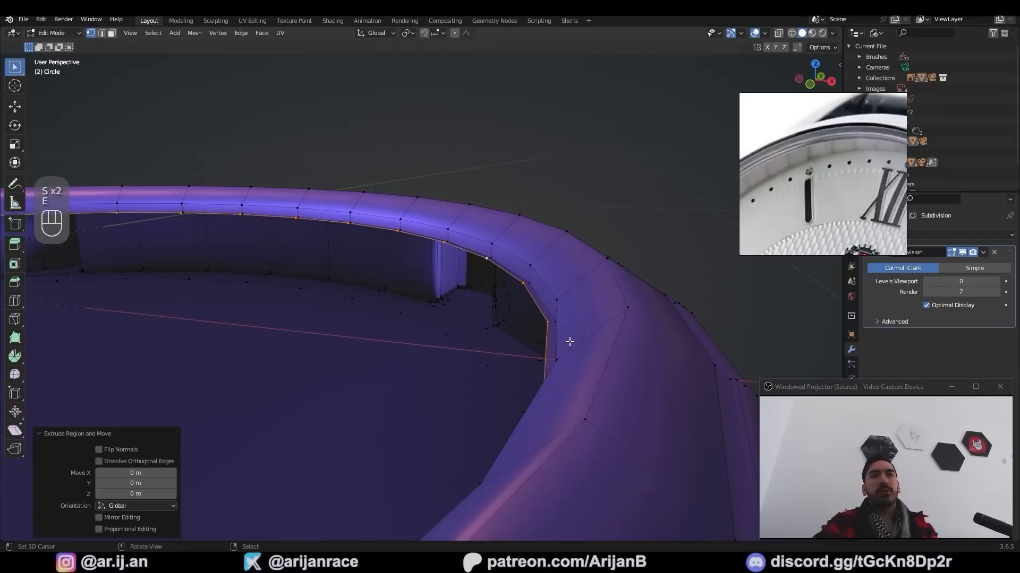
key("g")
left_click(569, 414)
middle_click_drag(569, 414, 531, 372)
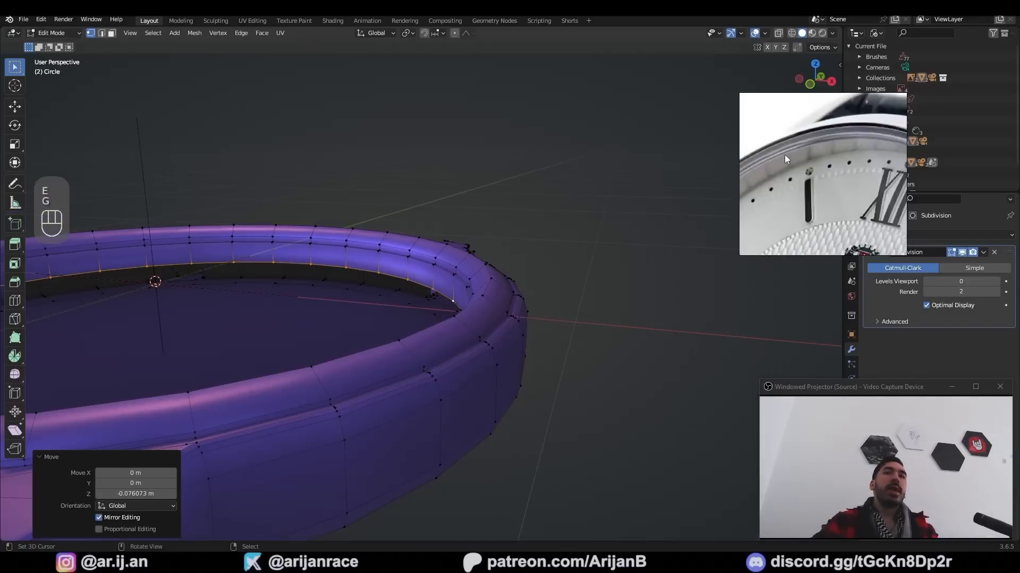
Set the case's viewport subdivision to level 2 and bevel the bezel's inner edges, using the close-up reference photo
left_click_drag(831, 218, 859, 154)
key("ctrl+2")
scroll(451, 337, "up", 5)
key("ctrl+b")
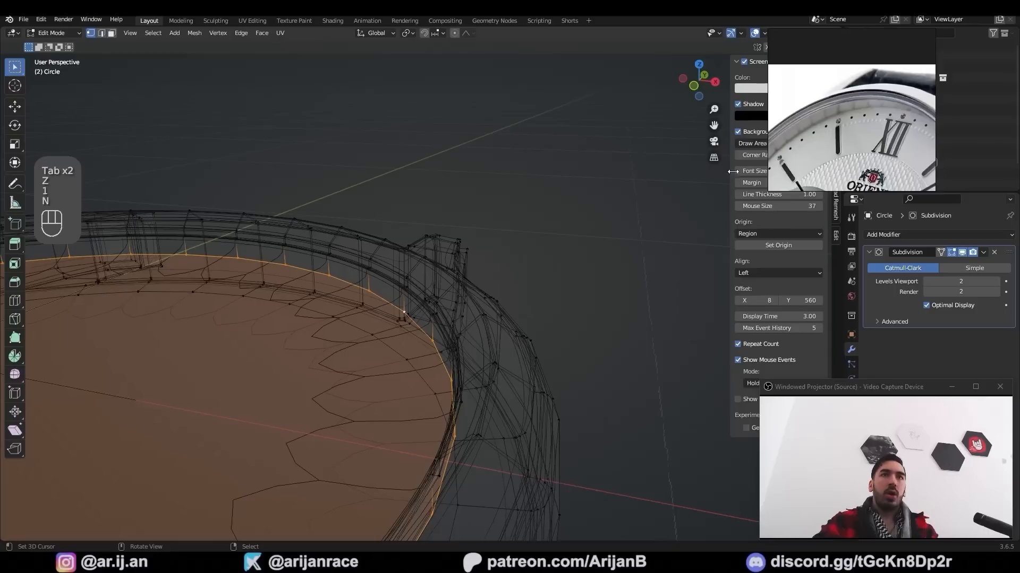
Compare the inner wall with the reference photo and set the mean crease of the dial face's border edges to 1
left_click_drag(814, 125, 876, 110)
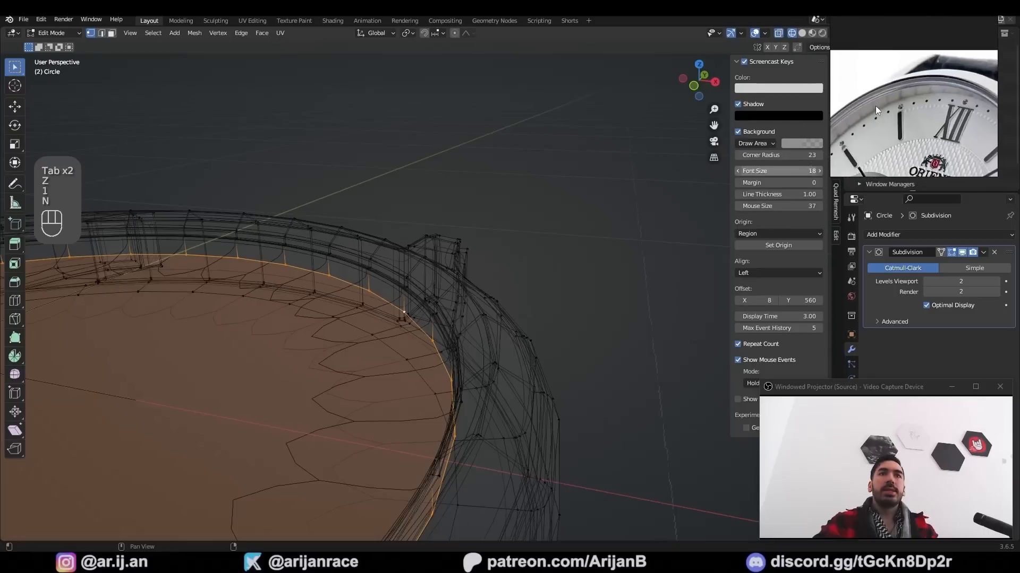
left_click_drag(844, 70, 867, 84)
left_click(835, 68)
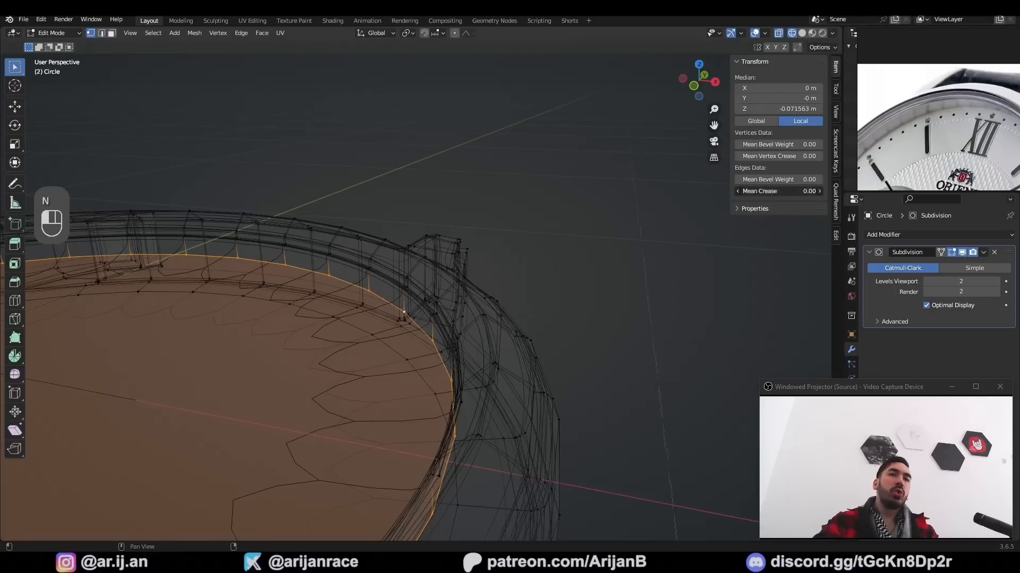
left_click_drag(778, 191, 822, 191)
key("z")
scroll(405, 321, "up", 3)
key("ctrl+e")
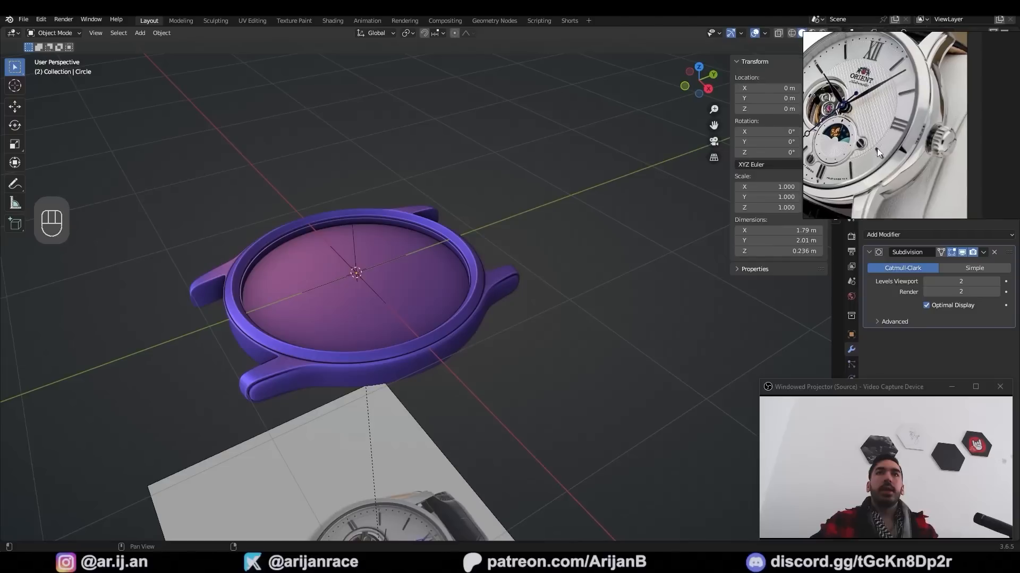
Examine in the reference photo how the crown sits against the side of the case
left_click_drag(877, 148, 748, 199)
scroll(748, 198, "up", 2)
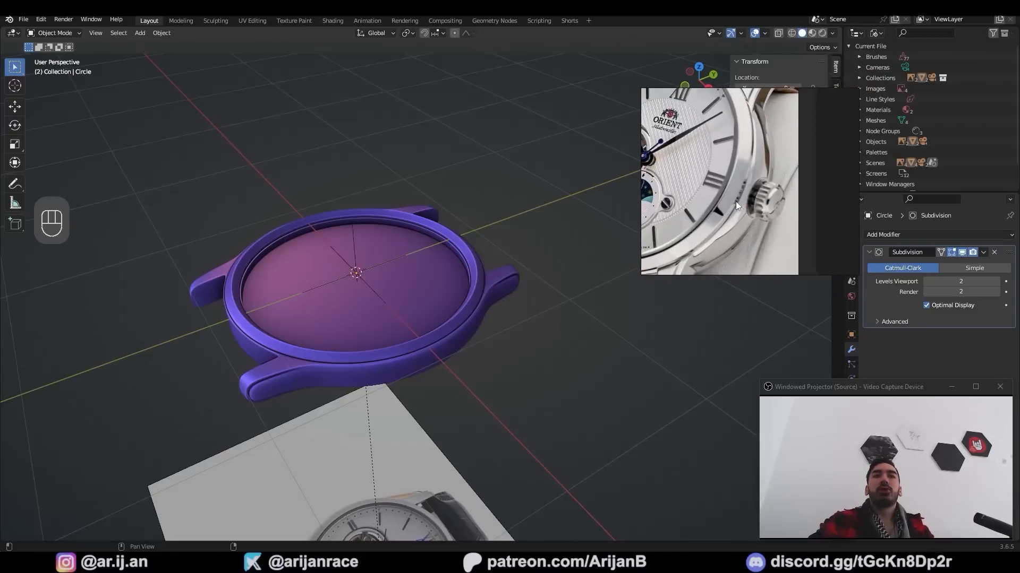
scroll(749, 206, "up", 2)
middle_click_drag(780, 213, 763, 215)
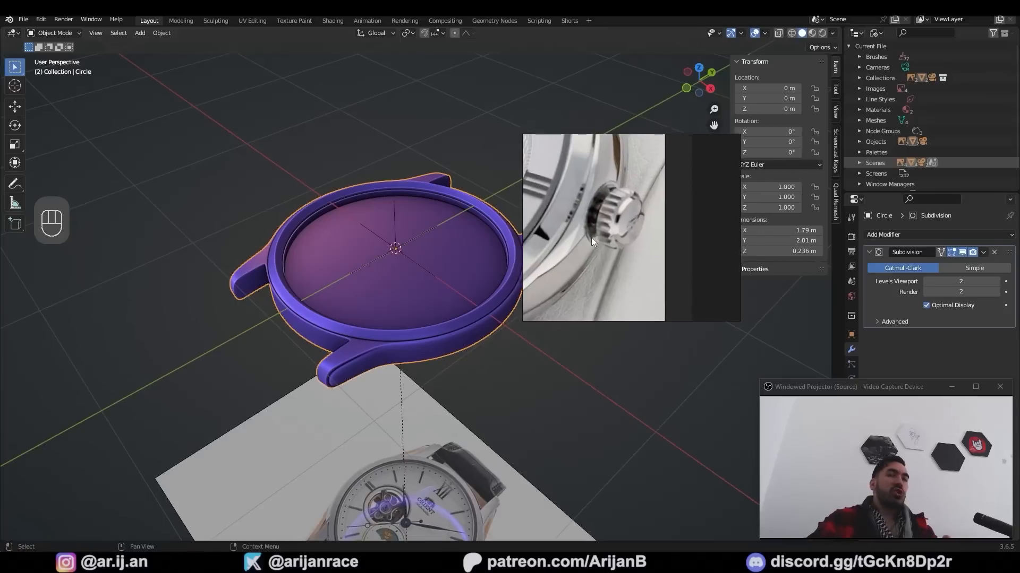
scroll(630, 179, "up", 1)
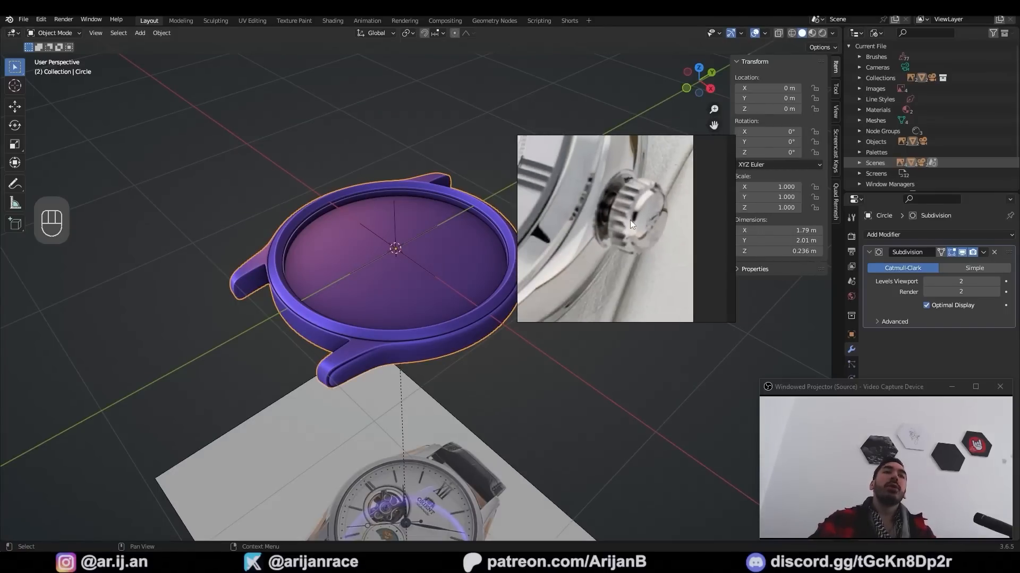
middle_click_drag(630, 221, 664, 226)
scroll(664, 225, "down", 5)
right_click_drag(632, 257, 678, 232)
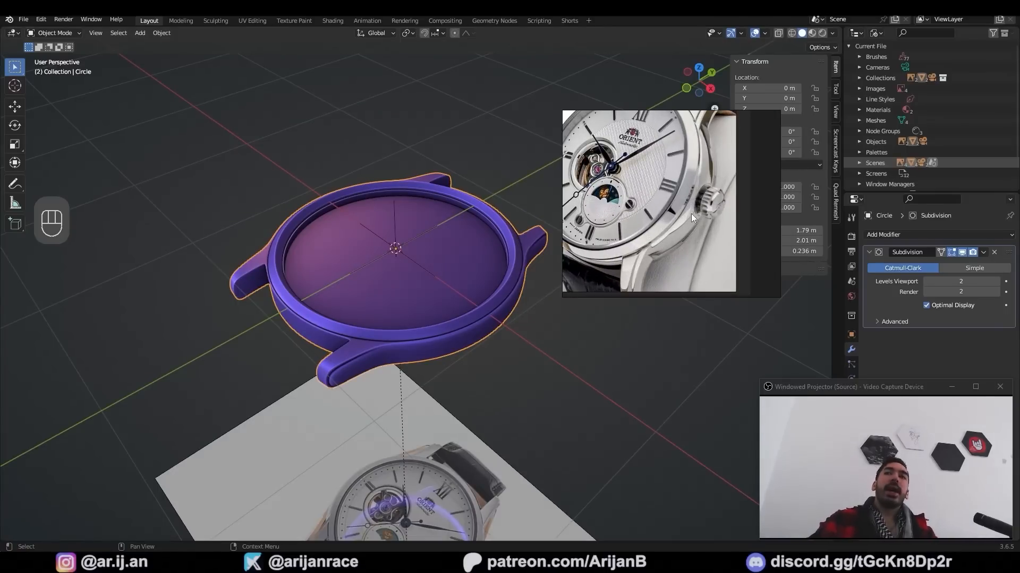
scroll(687, 205, "down", 3)
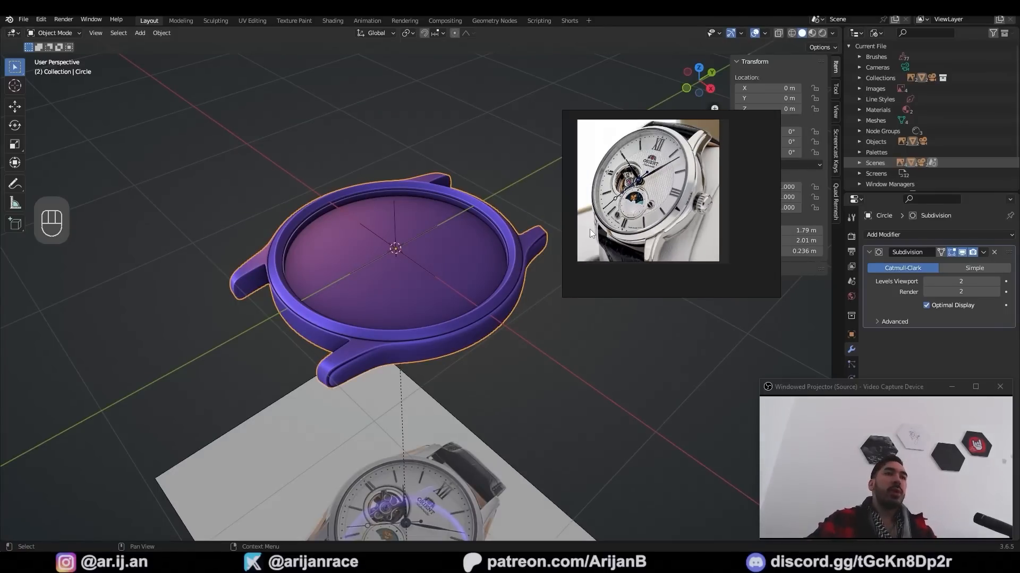
scroll(693, 205, "up", 1)
right_click_drag(639, 238, 674, 202)
scroll(497, 272, "up", 1)
Enter mesh editing on the case and examine its side and underside where the crown attaches
right_click(497, 271)
middle_click_drag(523, 297, 351, 301)
key("Tab")
scroll(471, 274, "up", 1)
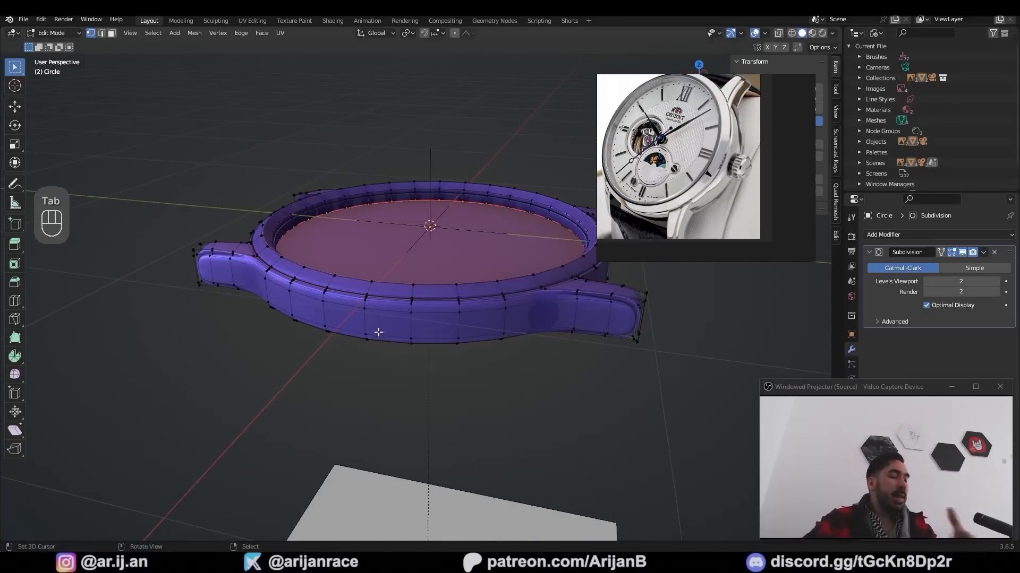
middle_click_drag(401, 336, 395, 371)
middle_click_drag(322, 454, 415, 376)
middle_click_drag(474, 364, 647, 217)
scroll(648, 217, "down", 2)
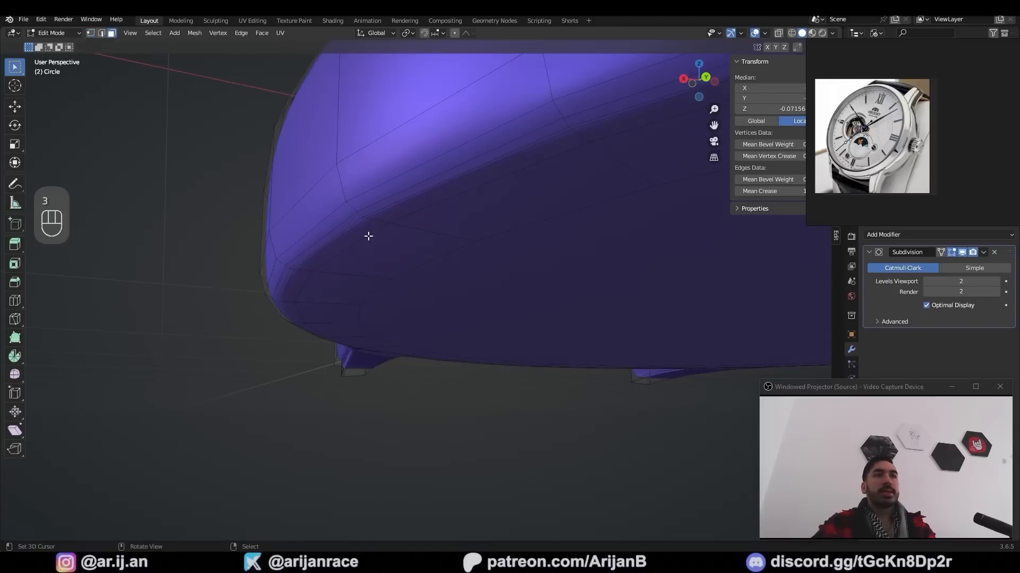
Try to select the rings of faces around the rim of the case's underside
right_click(365, 234)
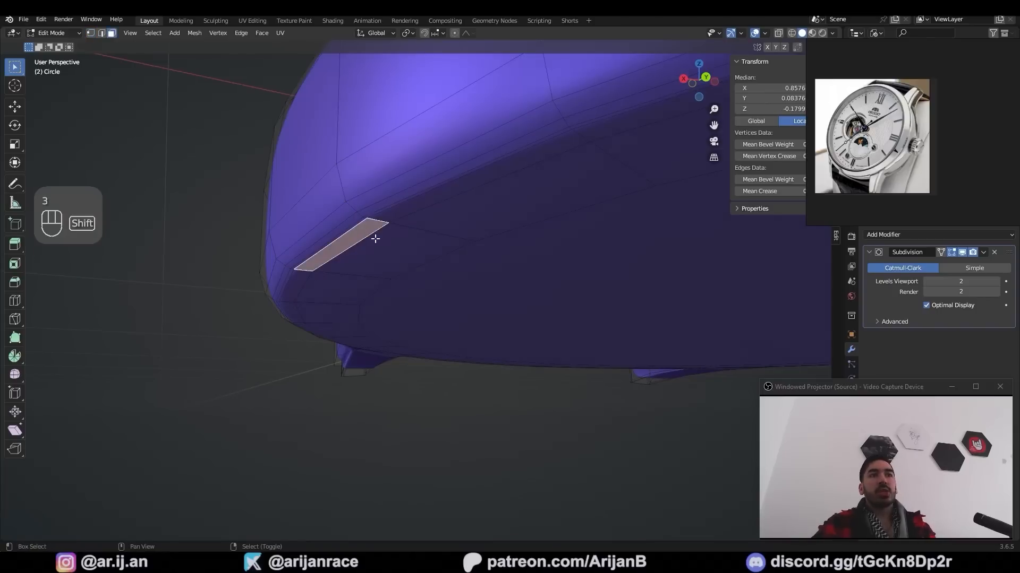
right_click(387, 245, "shift")
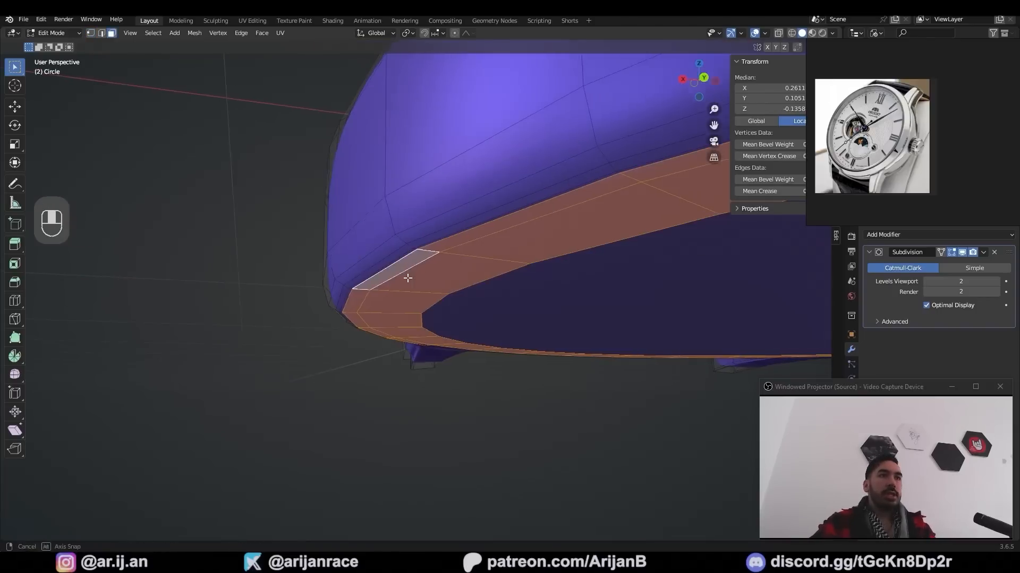
middle_click_drag(409, 278, 393, 258)
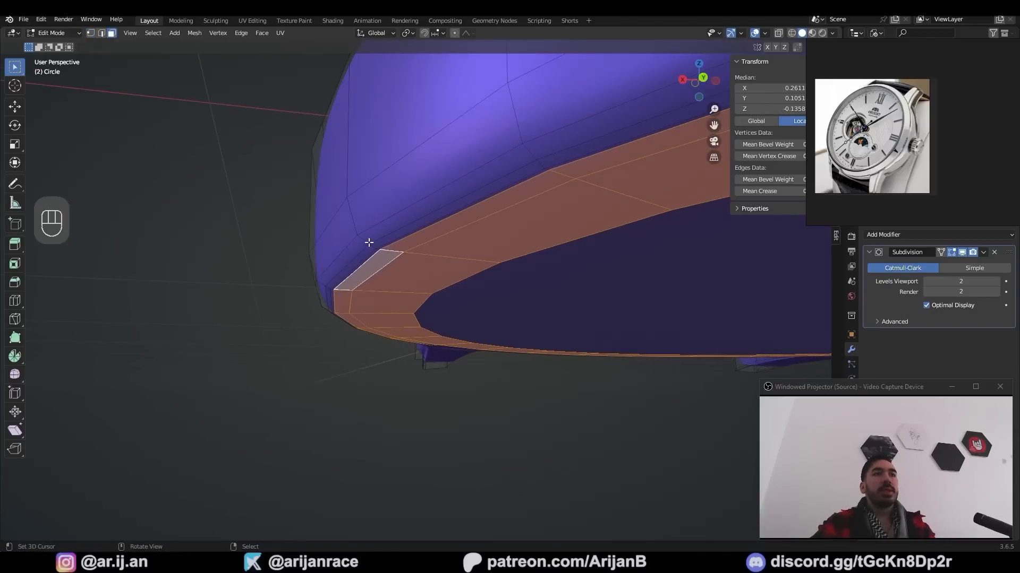
middle_click_drag(558, 317, 561, 344)
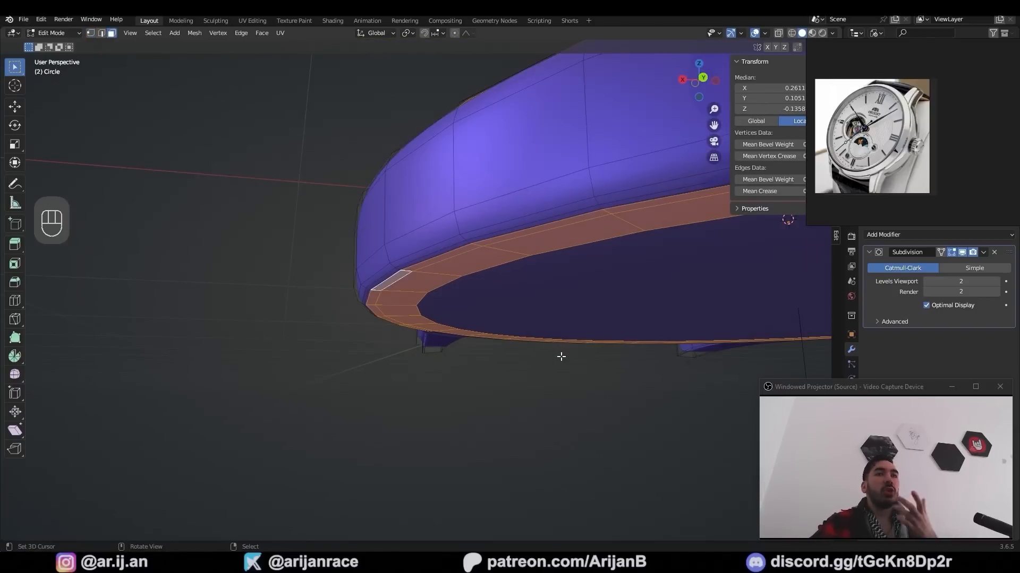
middle_click_drag(567, 415, 598, 402)
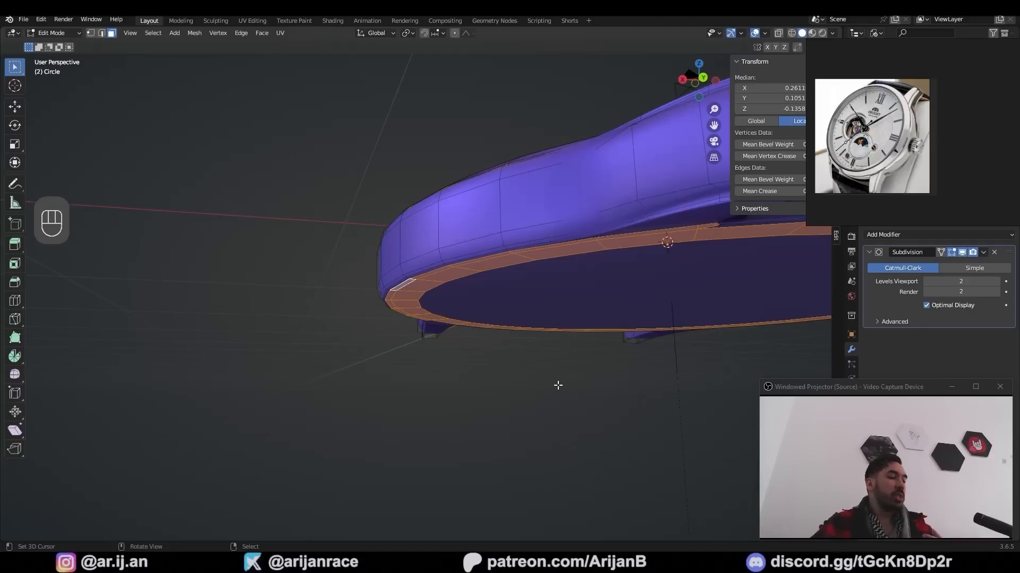
Undo the recent changes to the case's underside faces
key("ctrl+z")
key("ctrl+z")
key("ctrl+z")
key("ctrl+z")
key("ctrl+z")
key("ctrl+z")
key("ctrl+z")
key("ctrl+z")
key("ctrl+z")
key("ctrl+z")
key("ctrl+z")
key("ctrl+z")
key("ctrl+z")
Bevel the edge loop around the case's underside with 2 segments, leave mesh editing and save the file
key("ctrl+b")
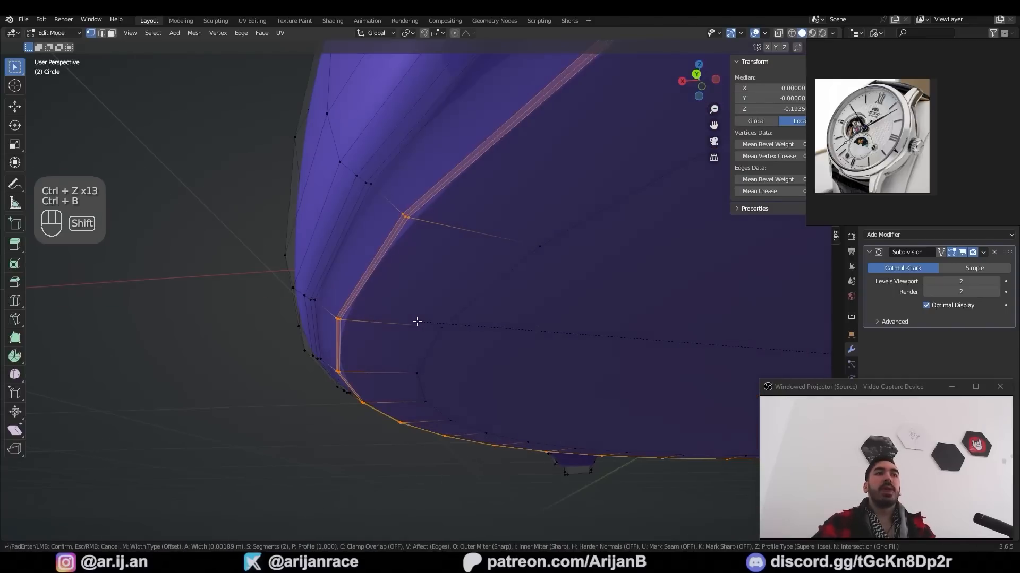
left_click(416, 321)
key("Tab")
scroll(419, 323, "down", 4)
key("ctrl+s")
middle_click_drag(419, 323, 322, 408)
key("a")
key("a")
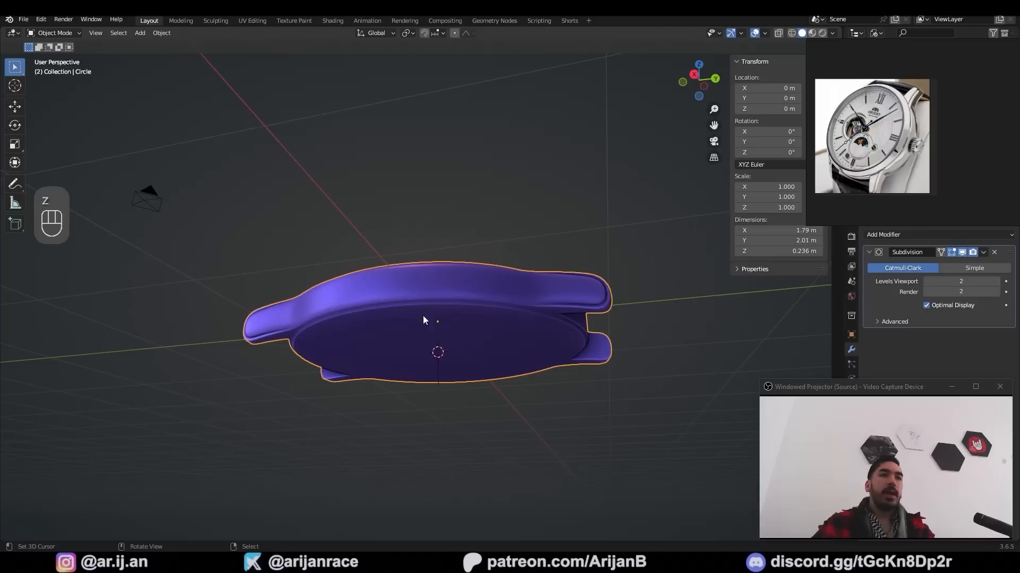
scroll(423, 297, "down", 3)
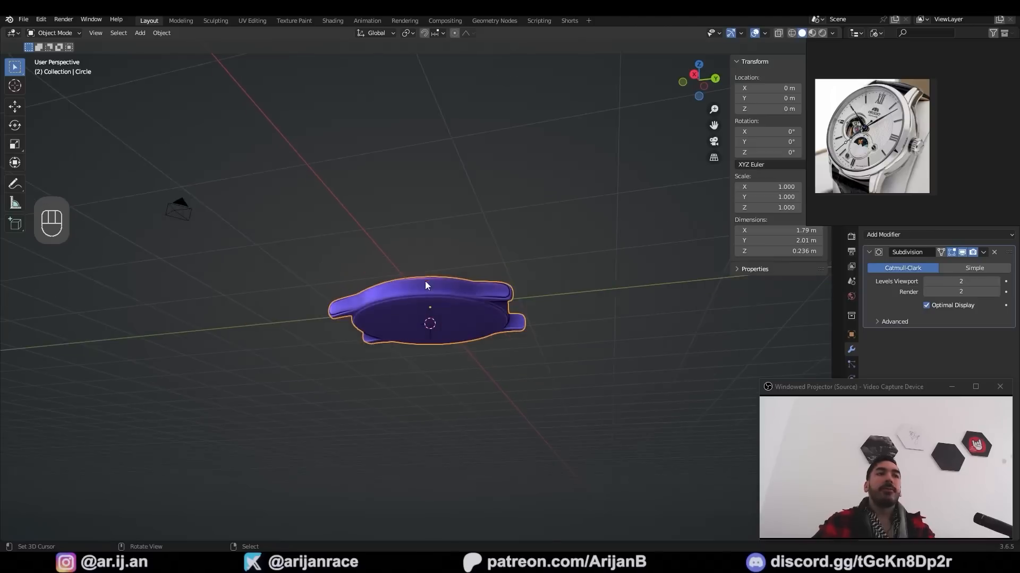
Duplicate the case in place and move one copy along the Z axis as a backup
middle_click_drag(425, 281, 404, 340)
scroll(432, 259, "down", 3)
key("shift+d")
right_click(431, 256)
key("g")
key("z")
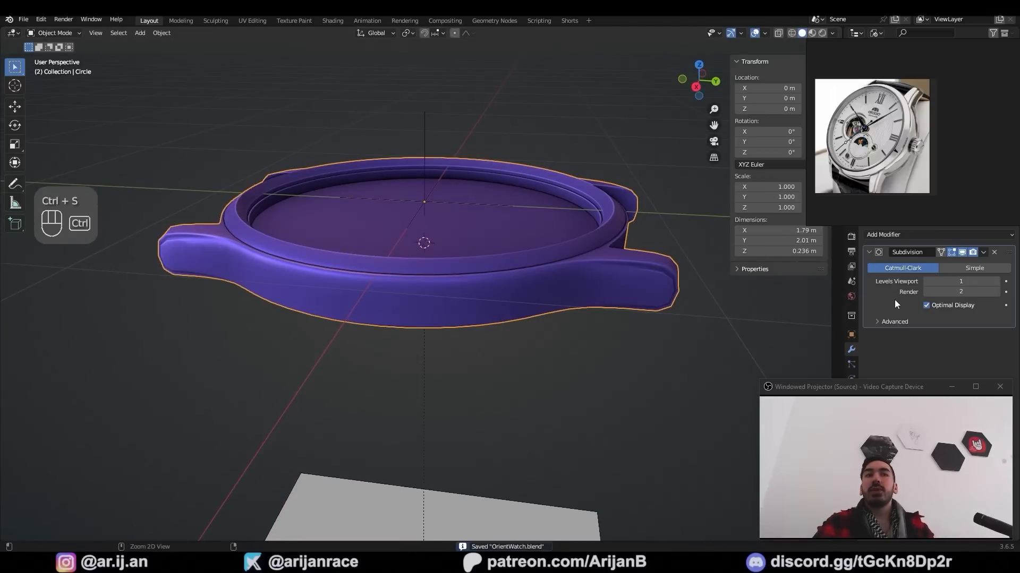
Try to select a block of faces on the case's dense side mesh and slide the edge vertices around it
key("3")
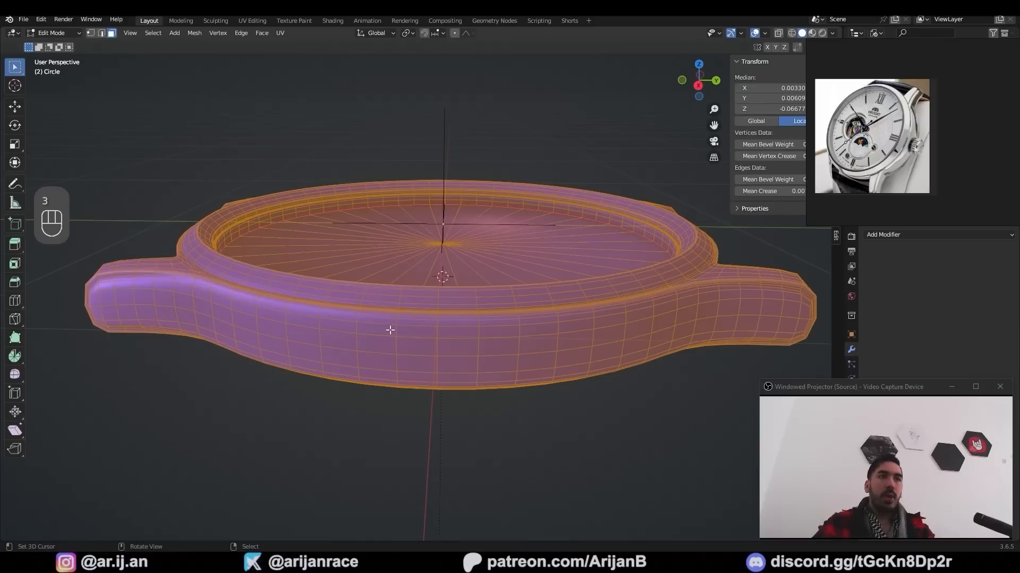
left_click(389, 330)
left_click(494, 377, "ctrl+shift")
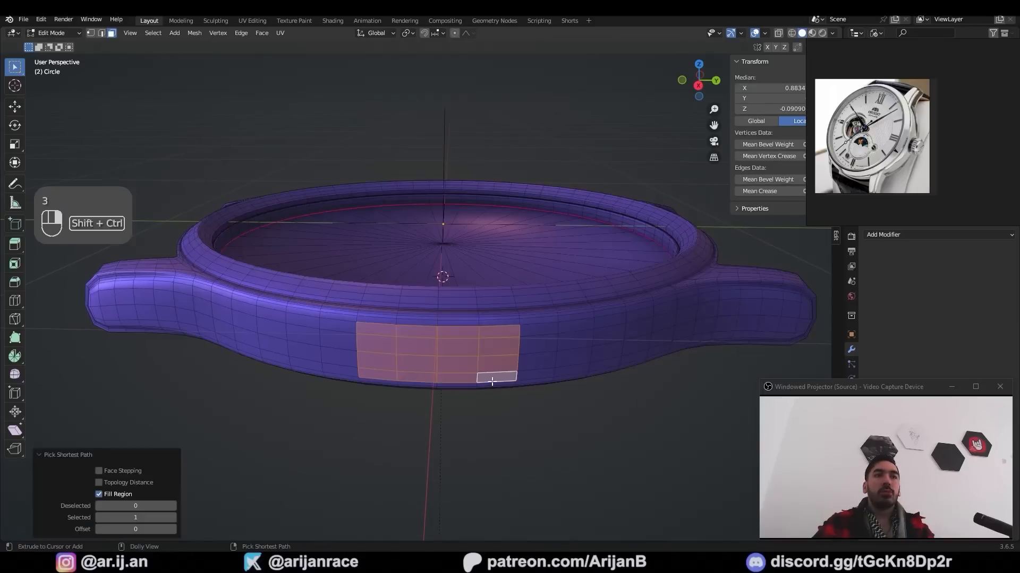
mouse_move(776, 180)
scroll(812, 154, "up", 3)
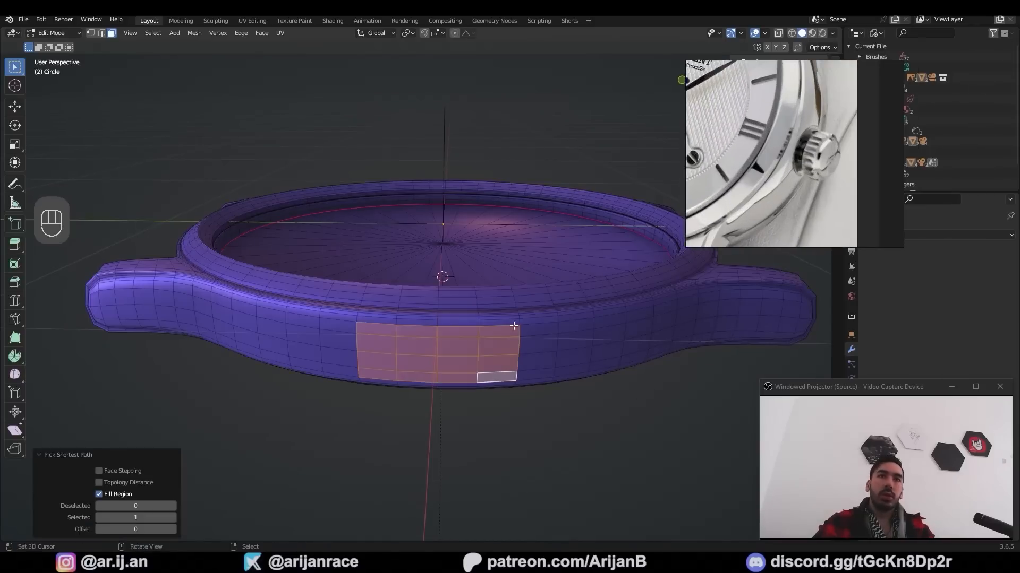
key("ctrl+z")
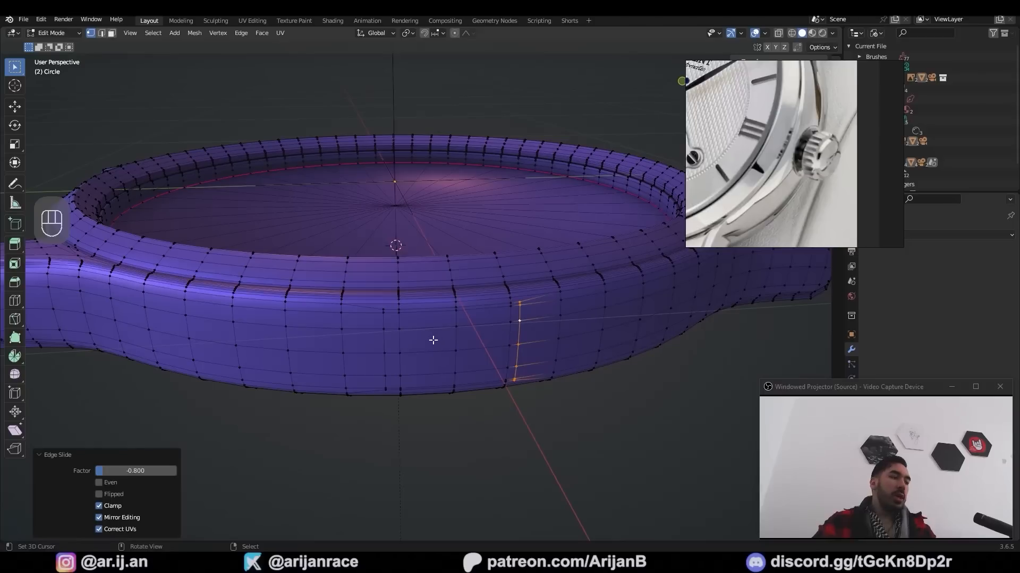
middle_click_drag(423, 346, 423, 342)
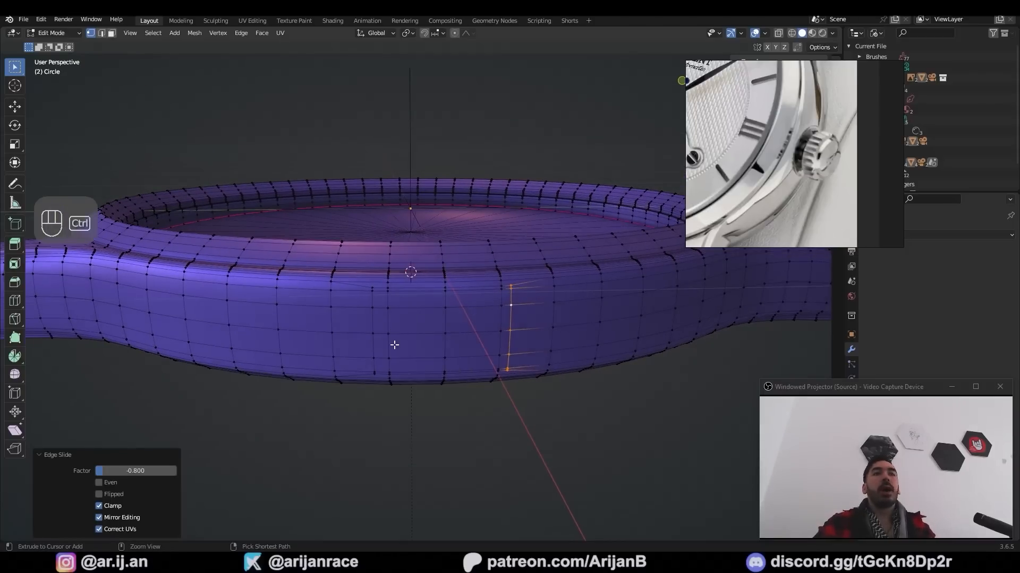
Undo the side-face edits back to the case's unapplied Subdivision modifier
key("ctrl+z")
key("ctrl+z")
key("ctrl+z")
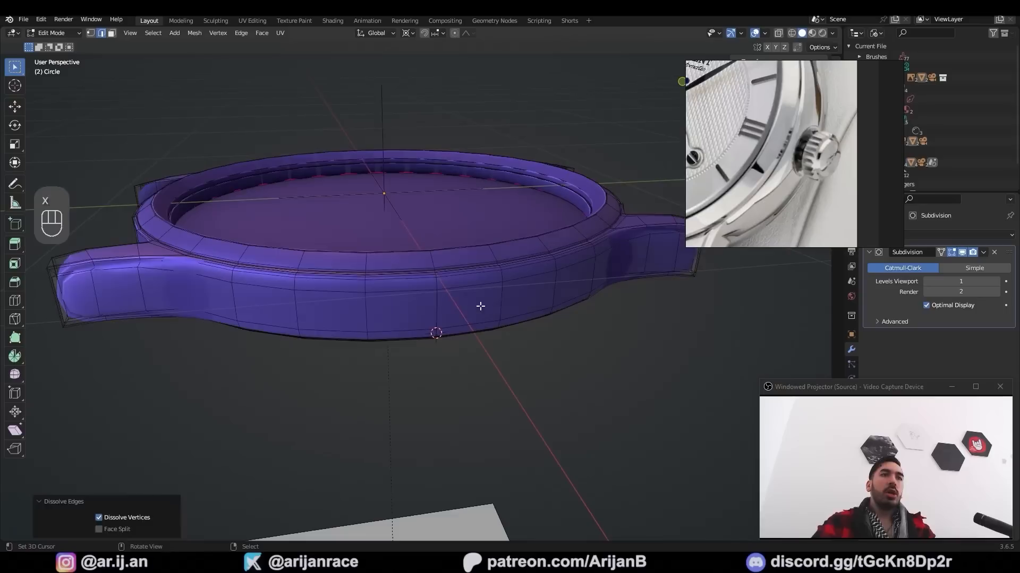
Select a two-column block of faces on the case's crown side and inset it
key("3")
right_click(413, 266)
right_click(412, 286)
scroll(447, 320, "up", 2)
right_click(472, 351, "ctrl+shift")
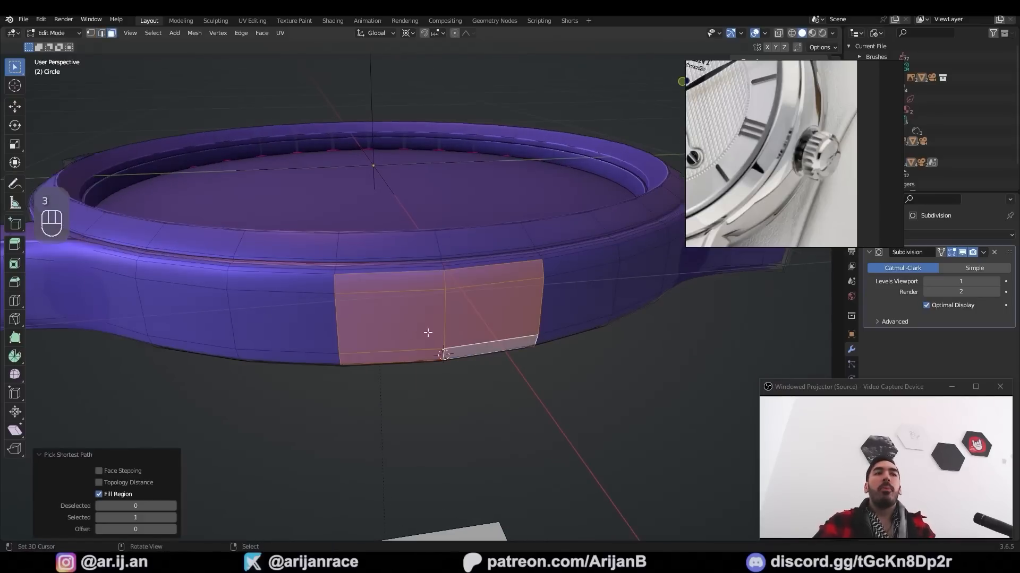
mouse_move(468, 374)
middle_mouse_down()
mouse_move(441, 364)
mouse_move(448, 375)
middle_mouse_up()
key("i")
left_click(519, 404)
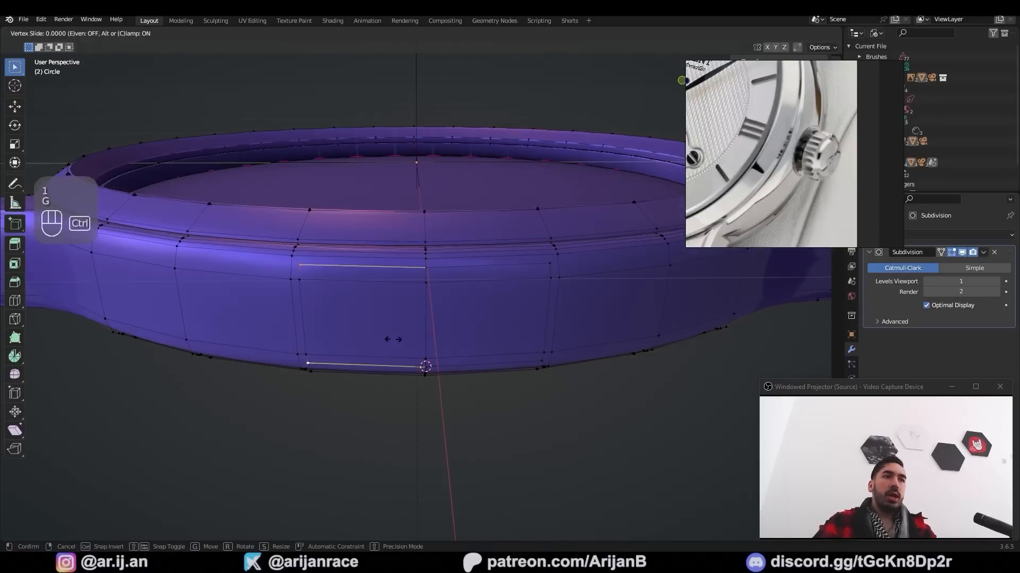
Slide the inset block's corner vertices inward to round its outline for the crown recess
left_click(410, 343)
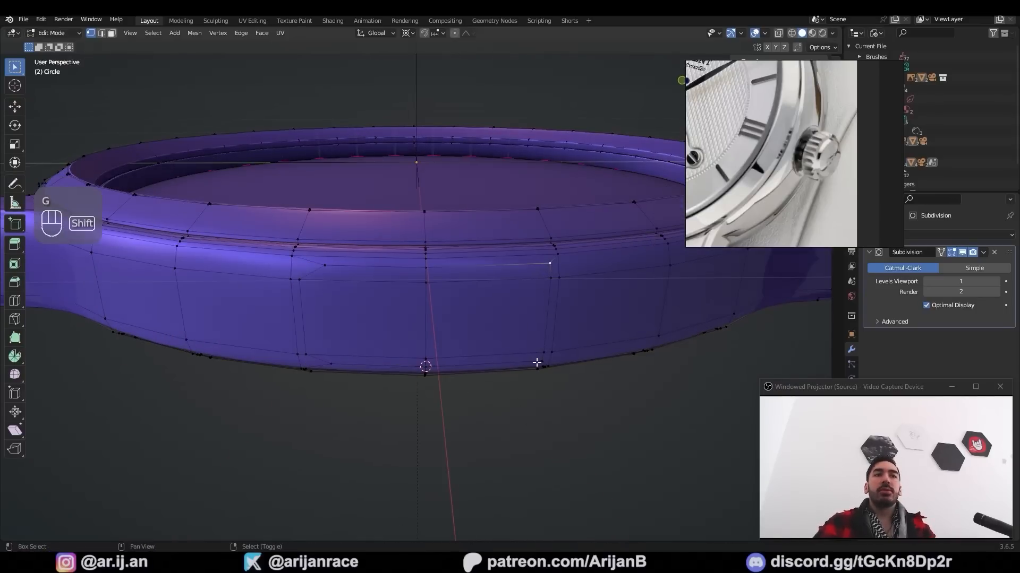
key("ctrl+z")
key("s")
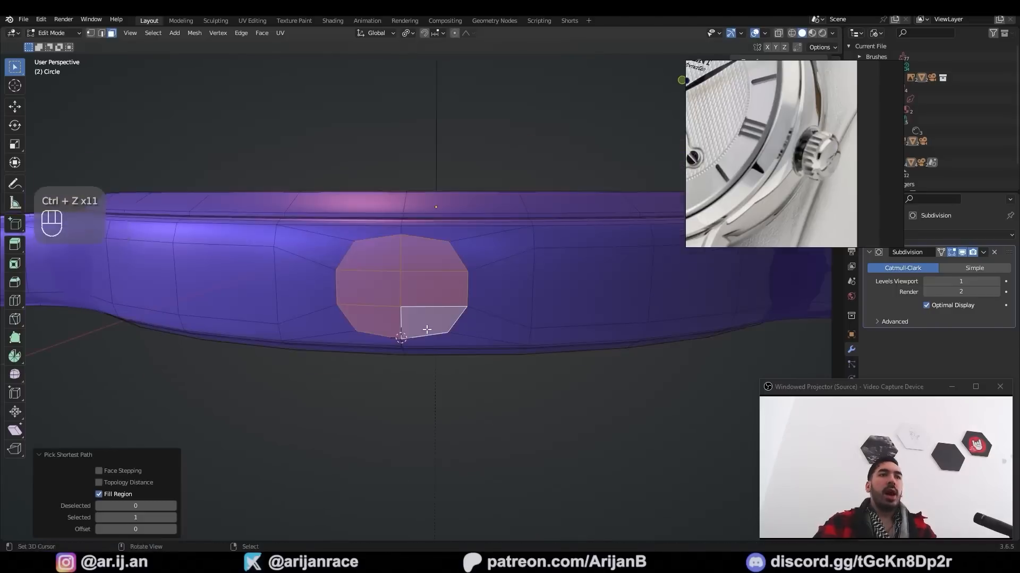
Inset the rounded faces by about 0.027 m and sink them into the case with Shrink/Fatten
middle_click_drag(426, 329, 498, 383)
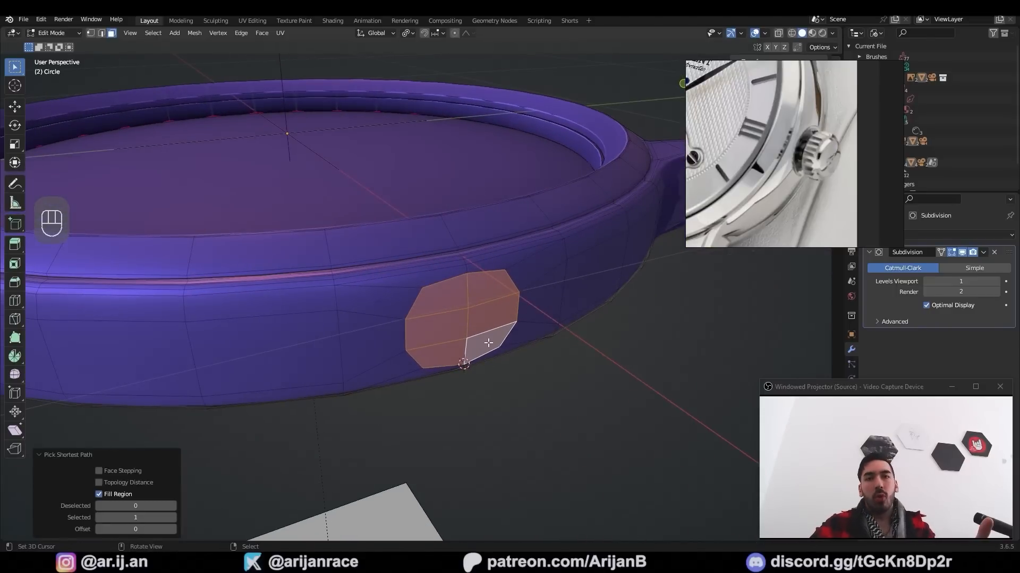
middle_click_drag(488, 343, 524, 414)
key("i")
left_click(497, 395)
key("alt+s")
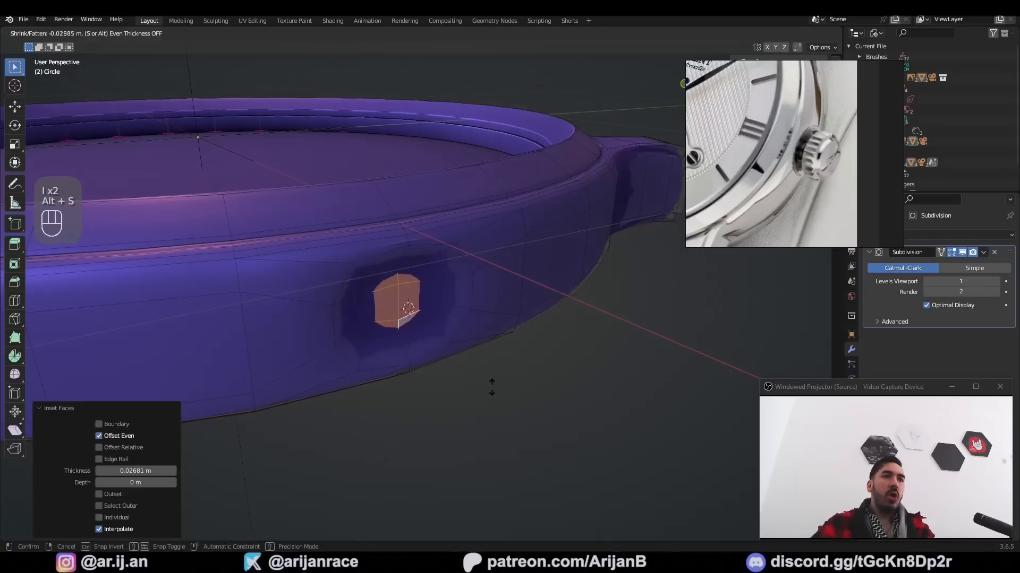
Bevel the rim of the crown recess with 2 segments, about 0.003 m wide
key("ctrl+b")
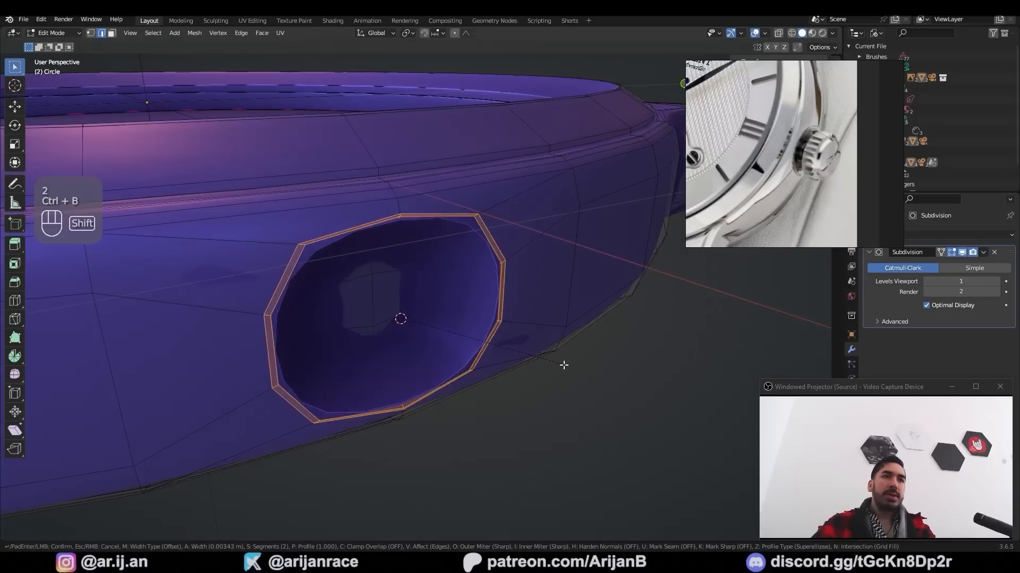
left_click(564, 365)
middle_click_drag(563, 366, 451, 317)
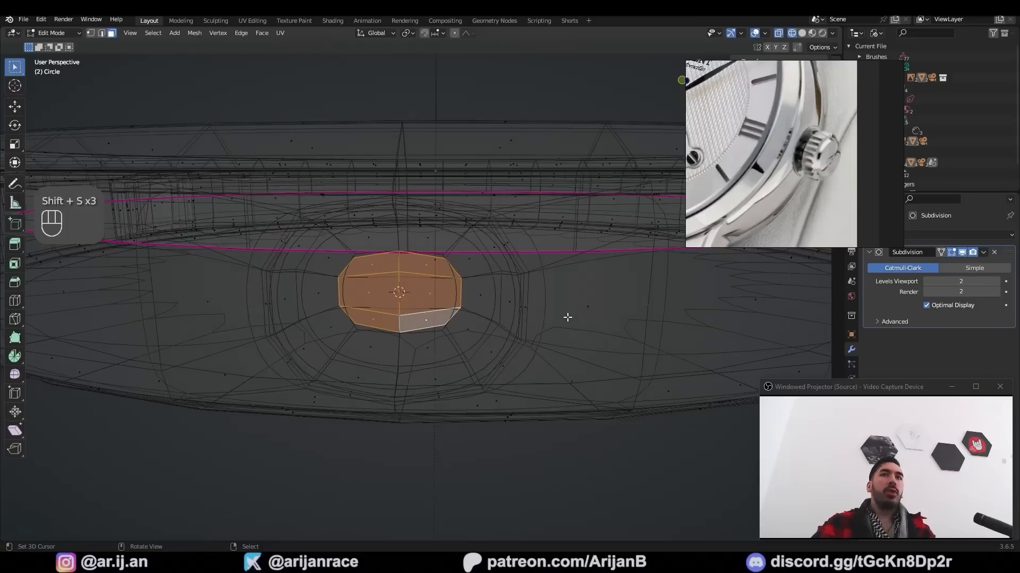
Scale the recess's centre faces to 0.789, make them circular with LoopTools Circle and shrink them further
scroll(567, 317, "up", 2)
key("e")
right_click(484, 412)
key("s")
left_click(464, 391)
key("w")
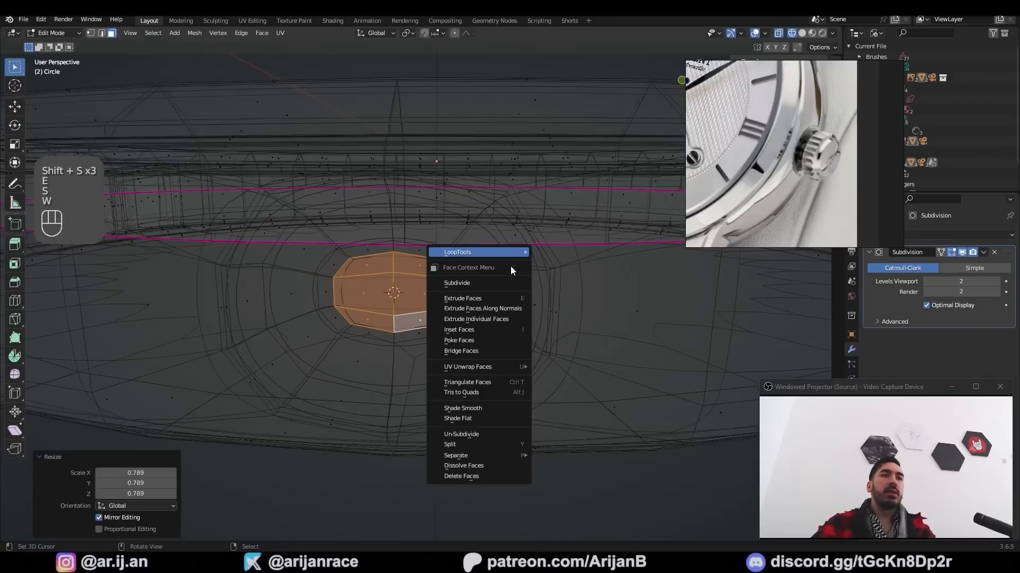
mouse_move(508, 254)
left_click(562, 265)
key("s")
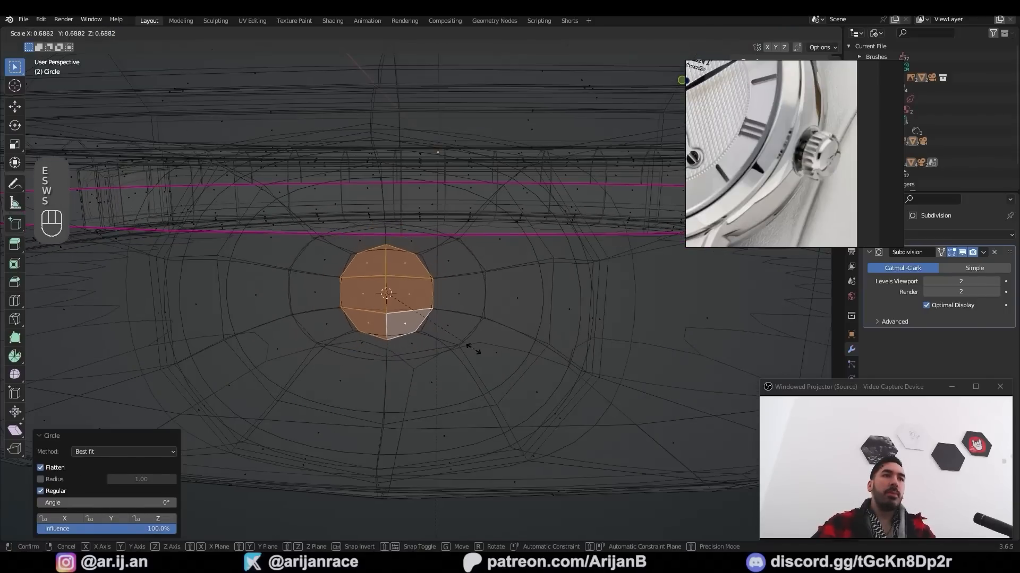
left_click(471, 346)
Extrude the circular faces into the case as the crown stem hole and bevel its edge
key("e")
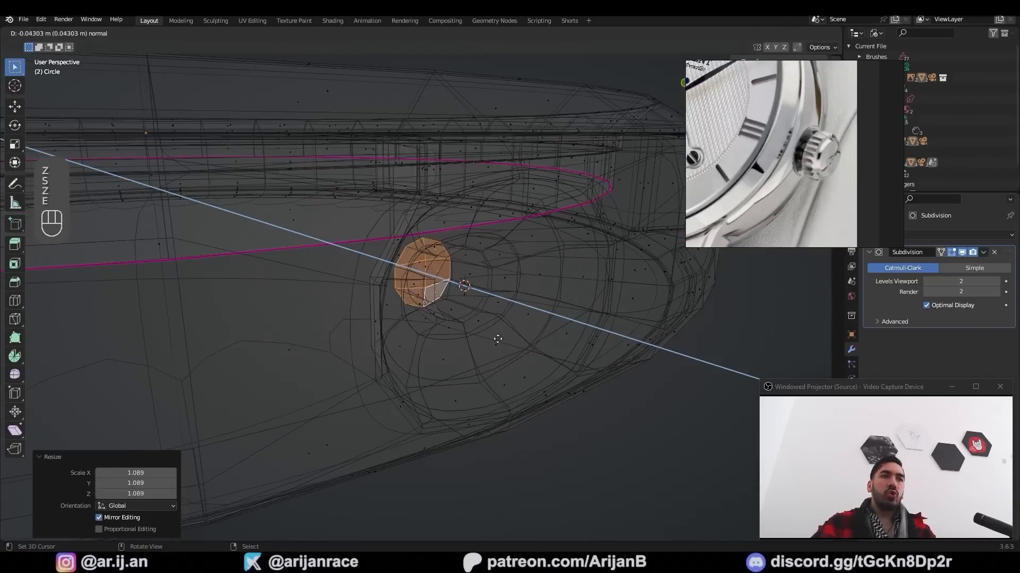
left_click(490, 333)
key("x")
key("ctrl+b")
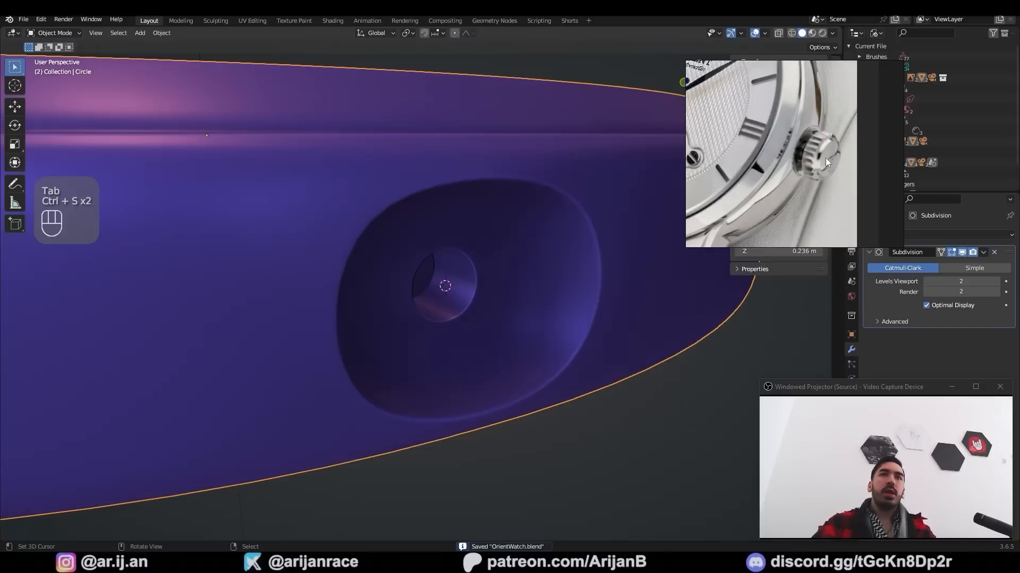
Zoom the reference photo in on the crown and add a circle mesh at the crown recess
right_click_drag(894, 158, 793, 196)
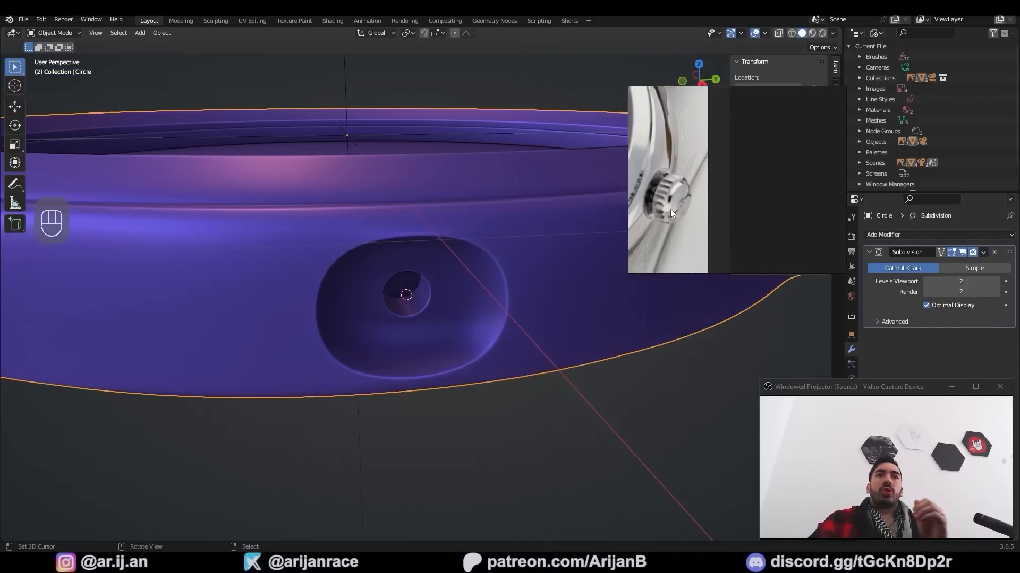
scroll(680, 203, "up", 2)
right_click_drag(691, 197, 715, 190)
scroll(715, 189, "up", 1)
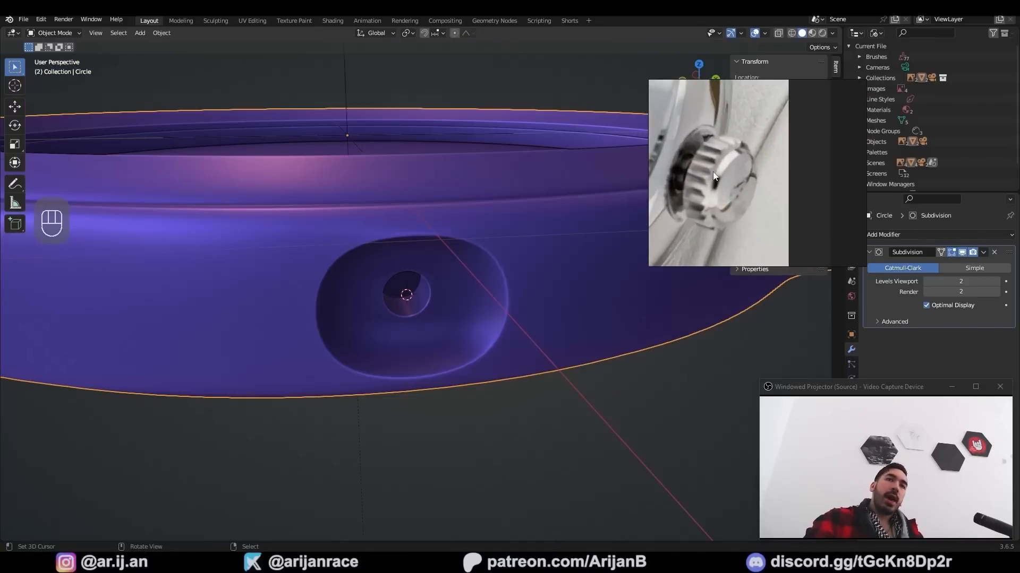
right_click_drag(713, 174, 723, 150)
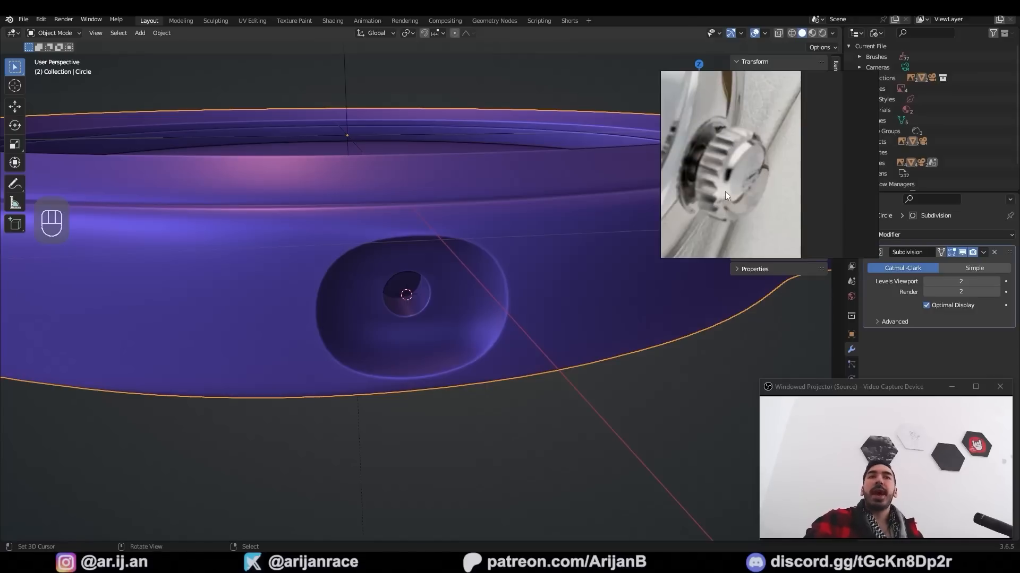
right_click_drag(726, 195, 788, 186)
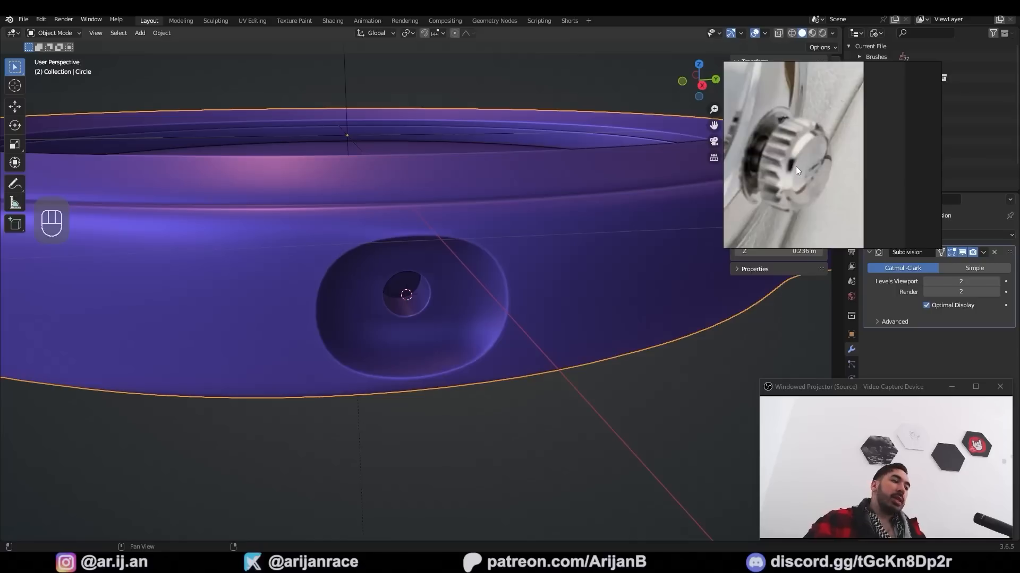
key("shift+a")
mouse_move(461, 203)
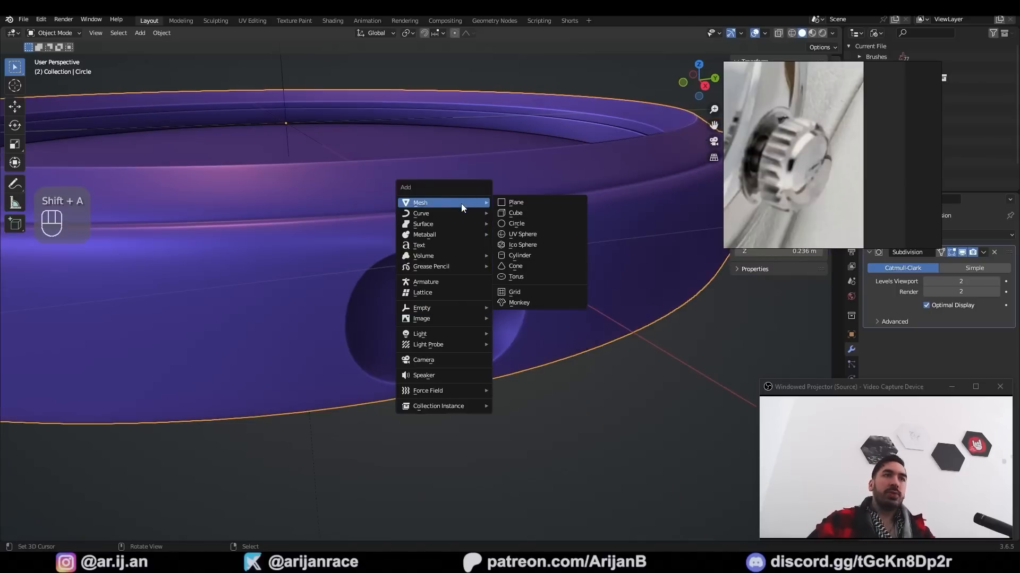
left_click(524, 225)
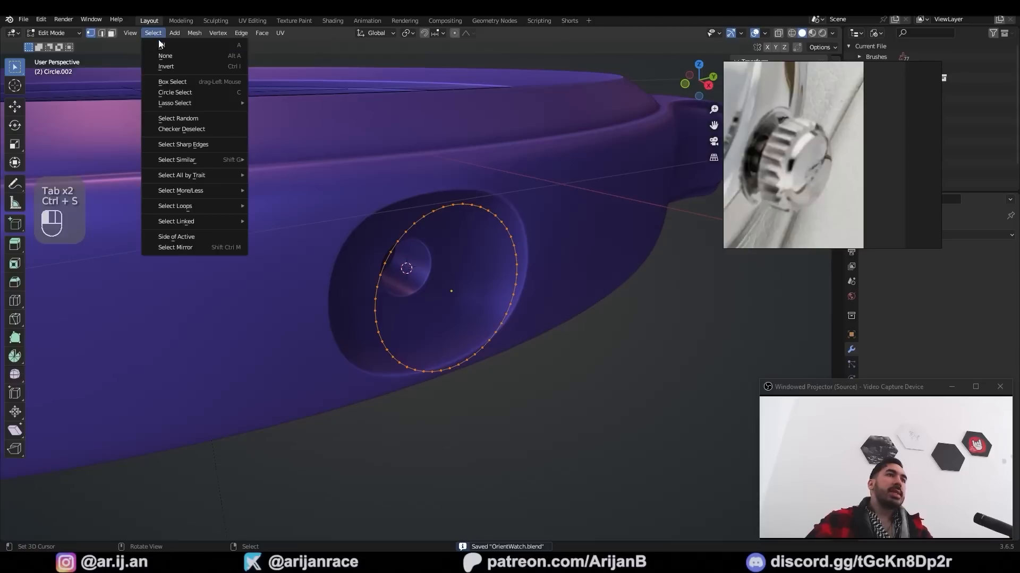
Checker-deselect every other vertex of the crown circle and scale the remaining ones to form a toothed outline
left_click(192, 121)
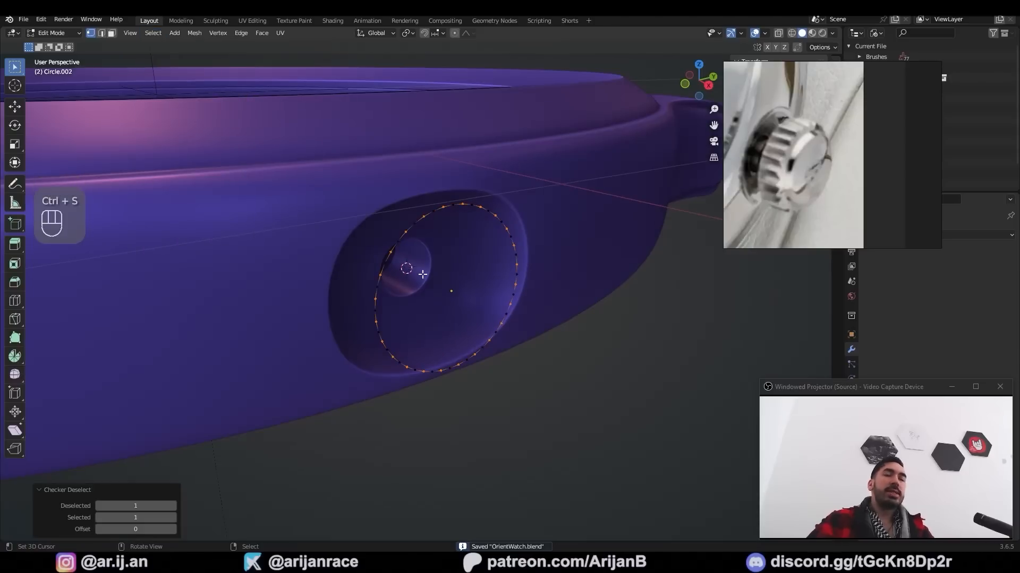
key("s")
key("s")
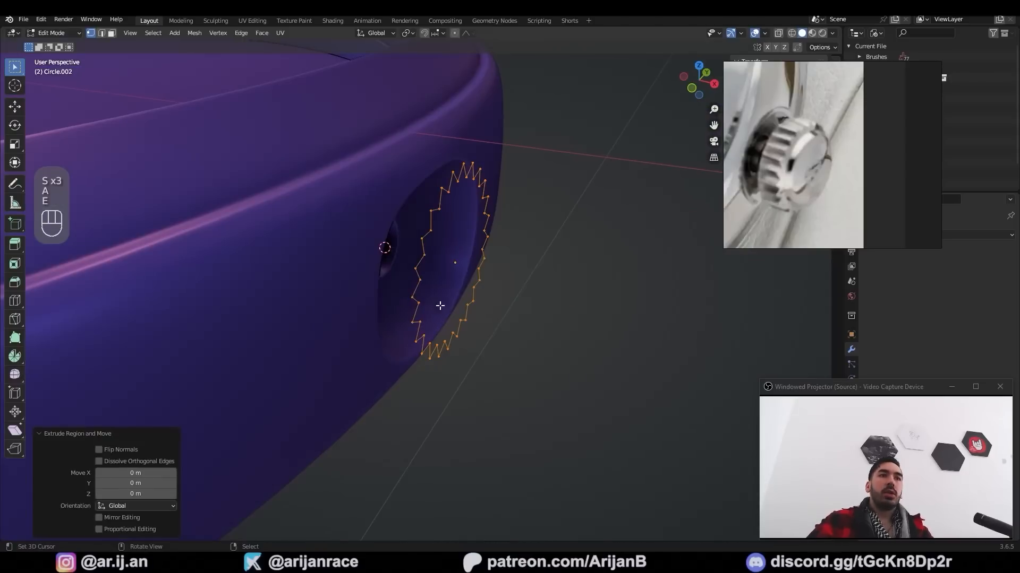
Extrude the toothed outline into a ridged ring, then give it a Subdivision modifier at viewport level 3
key("e")
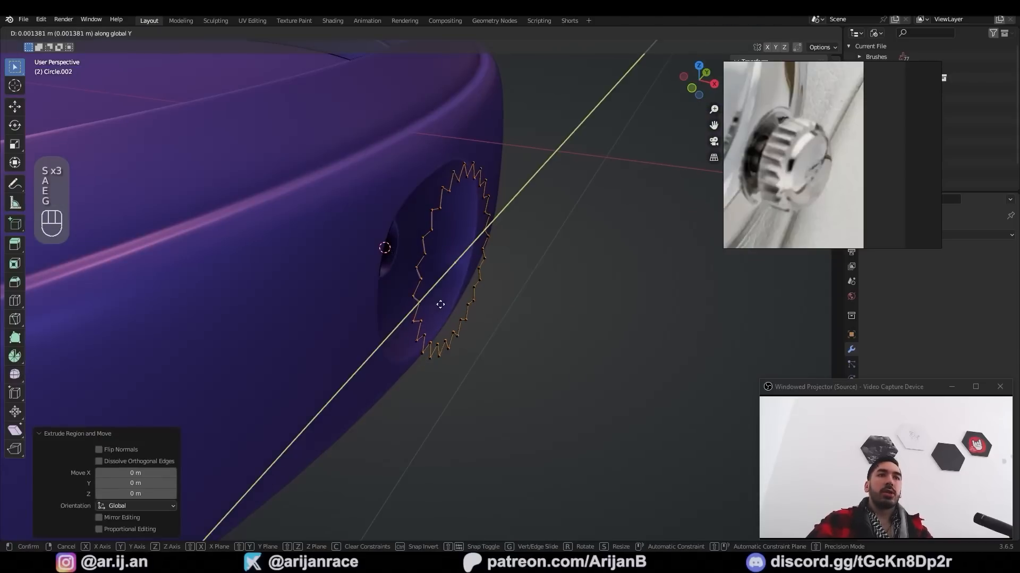
key("ctrl+s")
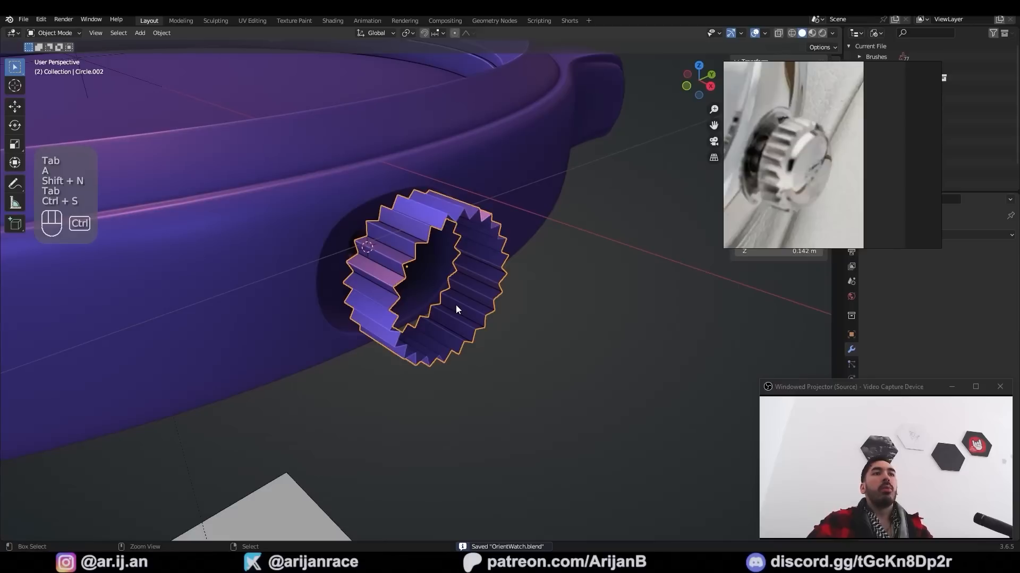
key("ctrl+2")
key("ctrl+3")
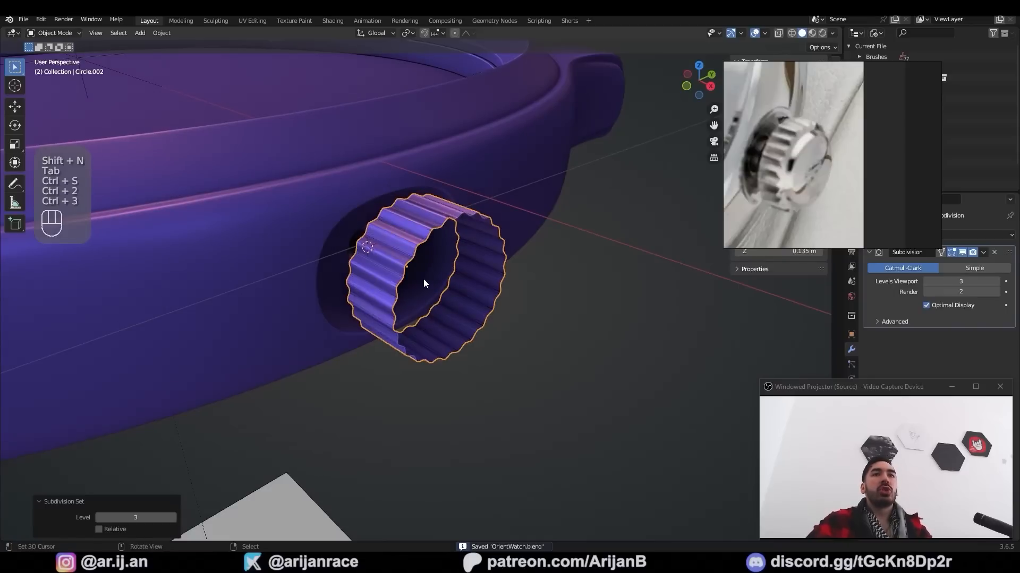
Select the crown ring's ridge edges by similar face angles and bevel them with 2 segments
key("Tab")
middle_click_drag(423, 278, 429, 245)
key("ctrl+z")
key("z")
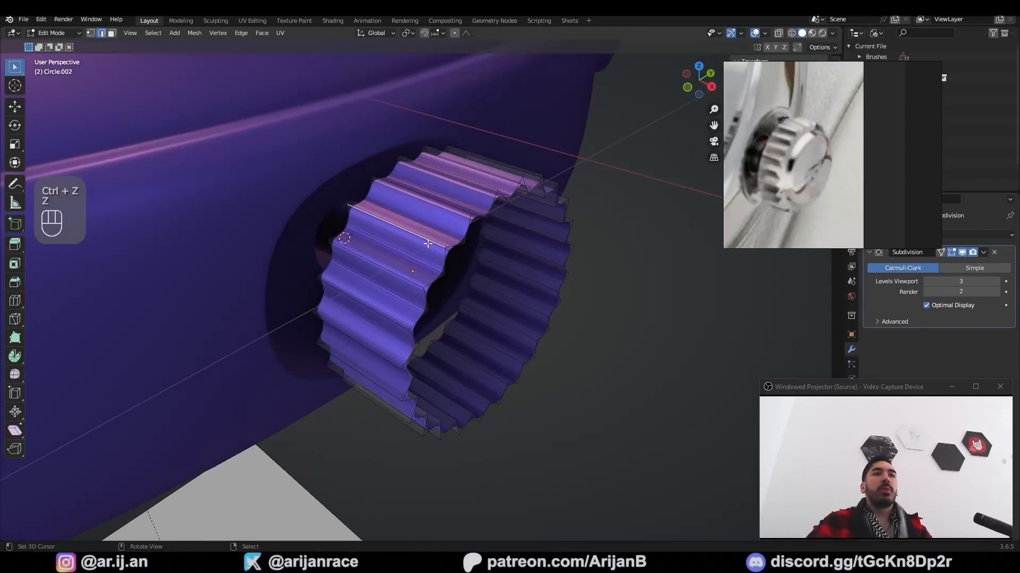
key("shift+g")
left_click(550, 302)
key("z")
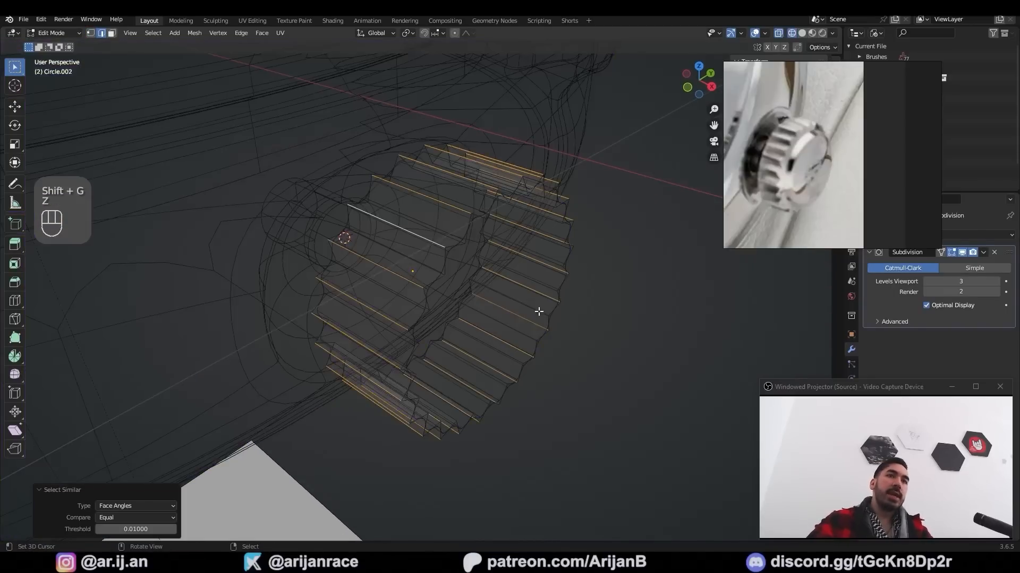
key("ctrl+b")
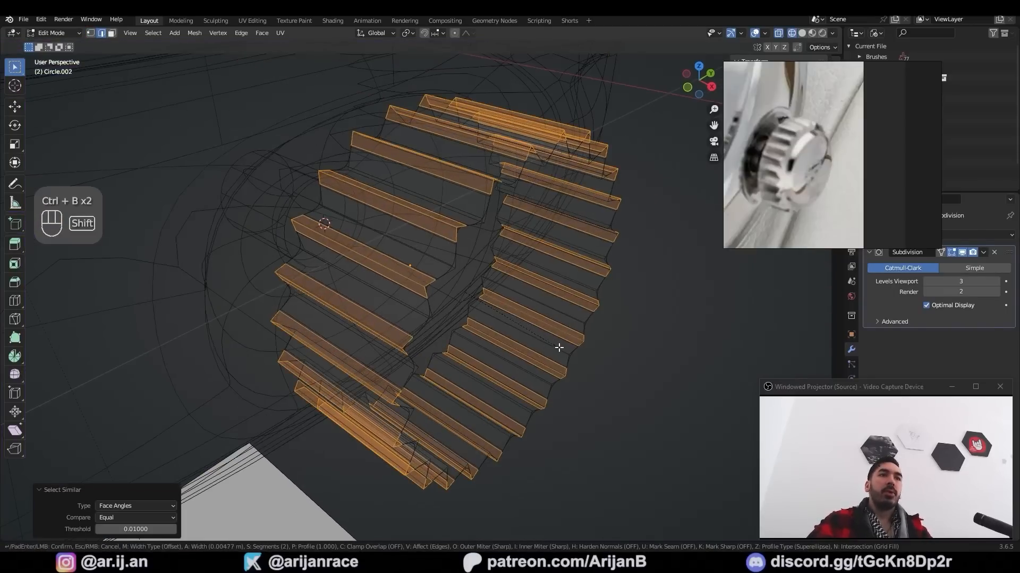
left_click(549, 342)
Fill one crown ridge's open end with a face and spin that face around the crown's centre
key("s")
key("x")
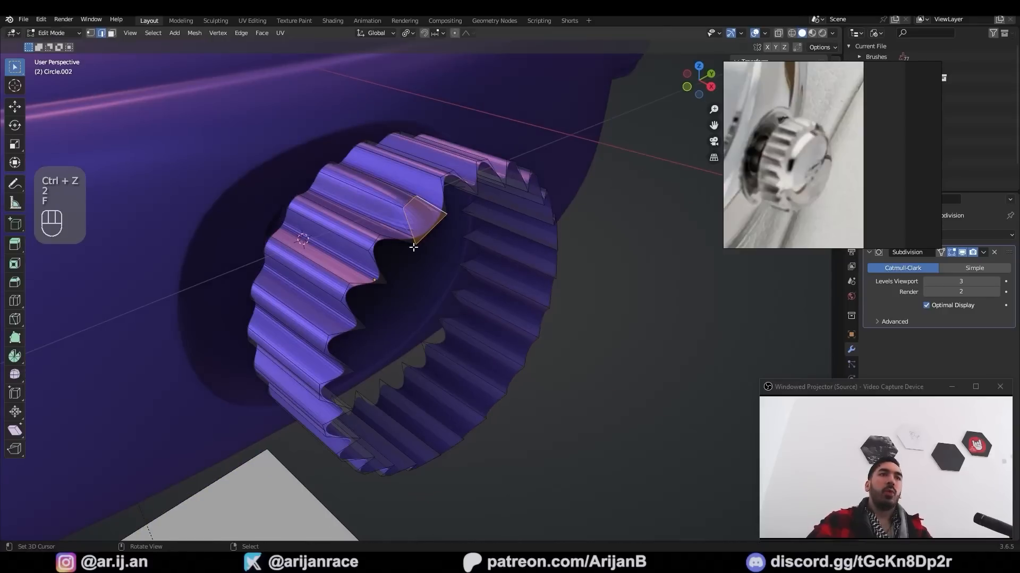
key("z")
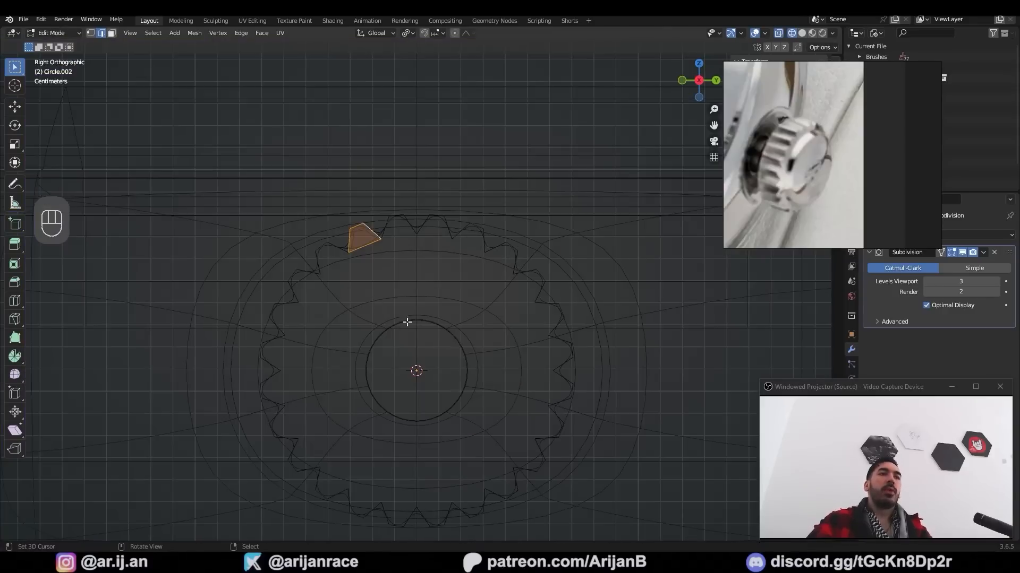
key("alt+e")
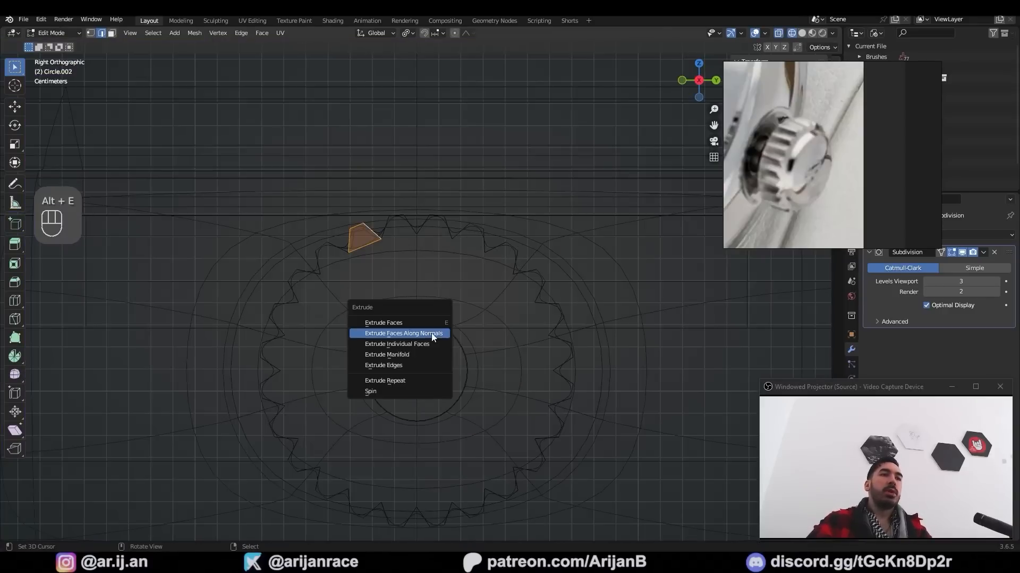
left_click(409, 393)
key("Return")
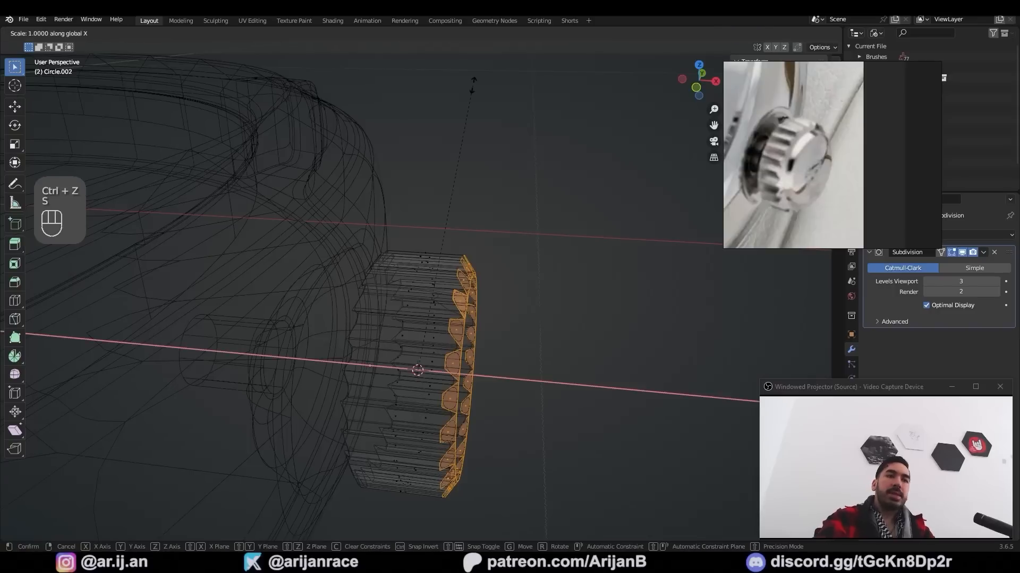
Mirror the ring of ridge end faces to the crown's other side by scaling it by -1 along X
key("s")
key("x")
key("minus")
key("1")
key("Return")
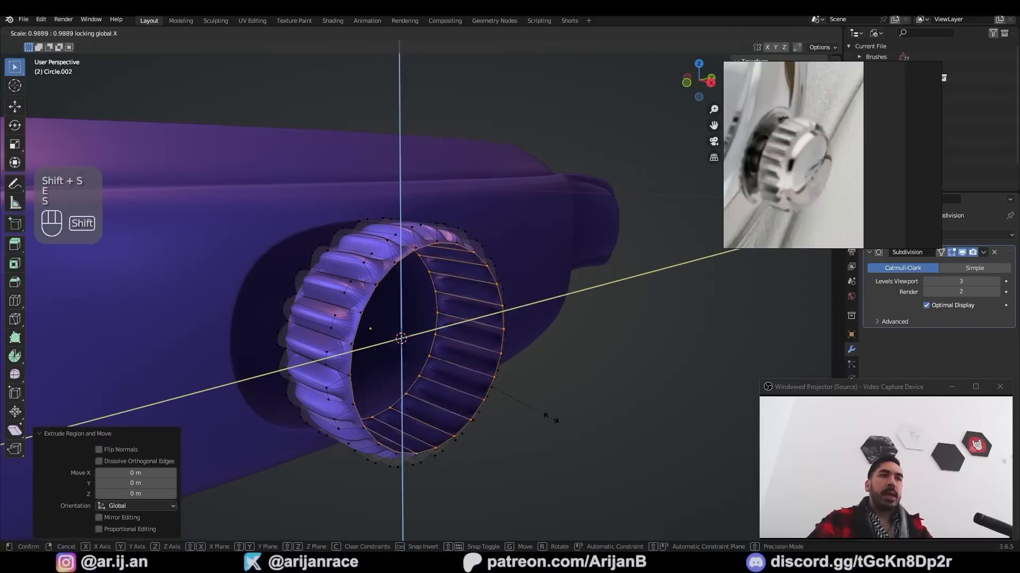
Extrude the inner edge loop of the crown and scale it inward with the X axis locked
key("e")
key("s")
middle_click_drag(434, 345, 539, 400, "shift")
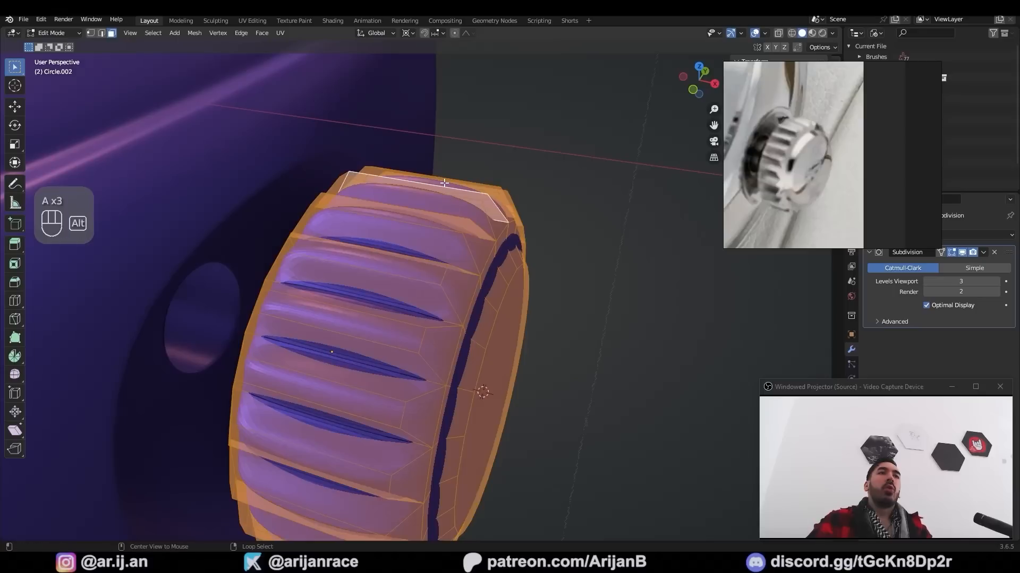
Select the face loop running around the crown's ridges and inset it
right_click(446, 184, "alt")
key("i")
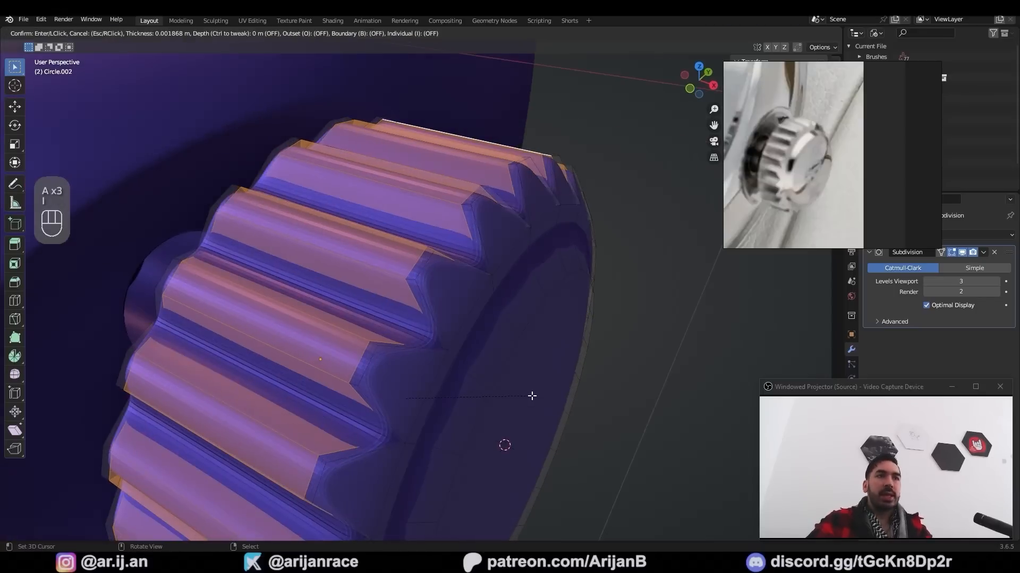
left_click(202, 495)
left_click(126, 460)
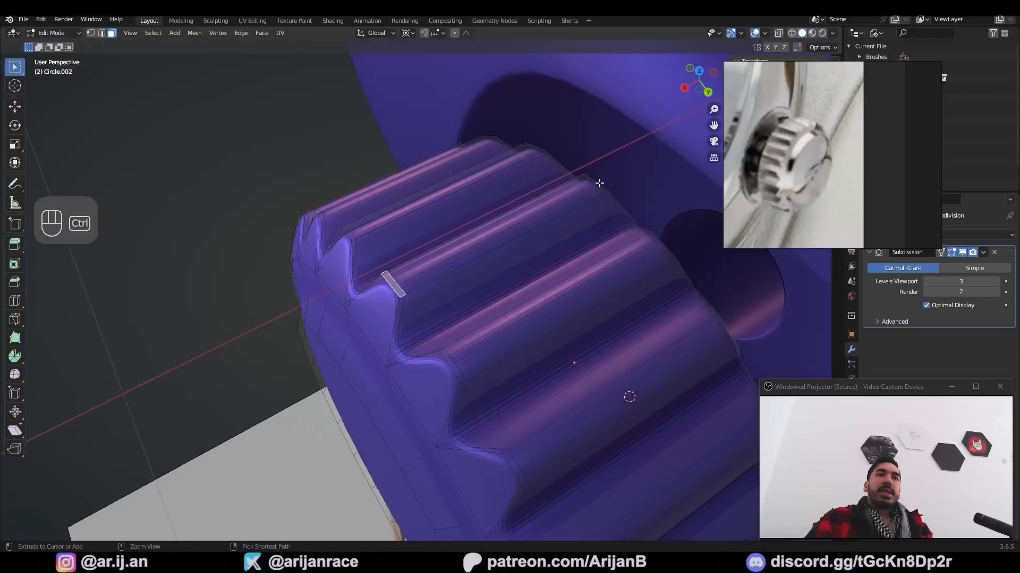
Select all of the crown's ridge-top faces by similar area with a threshold of 0
right_click(596, 184, "ctrl")
middle_click_drag(408, 242, 452, 272)
key("shift+g")
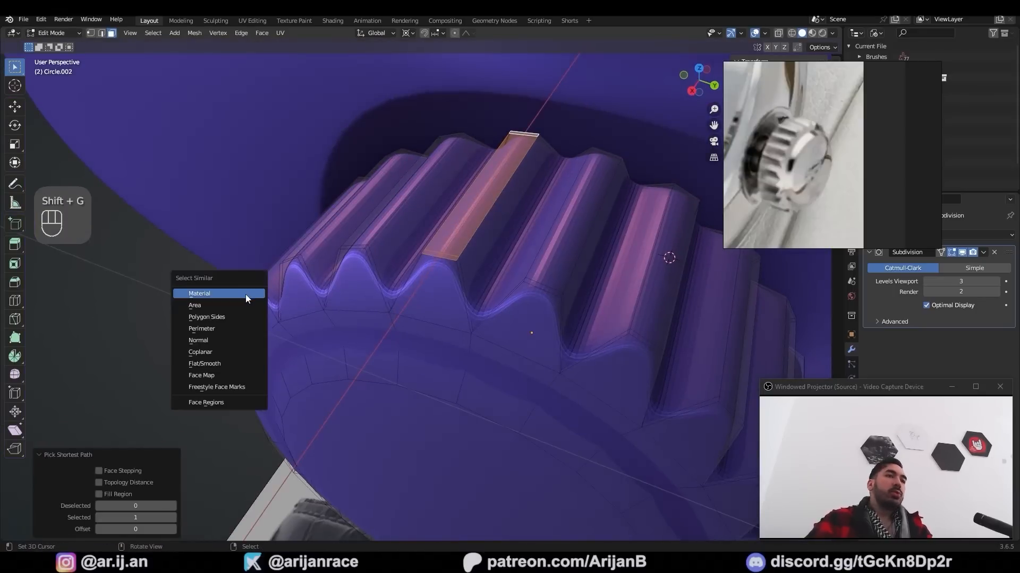
left_click(236, 304)
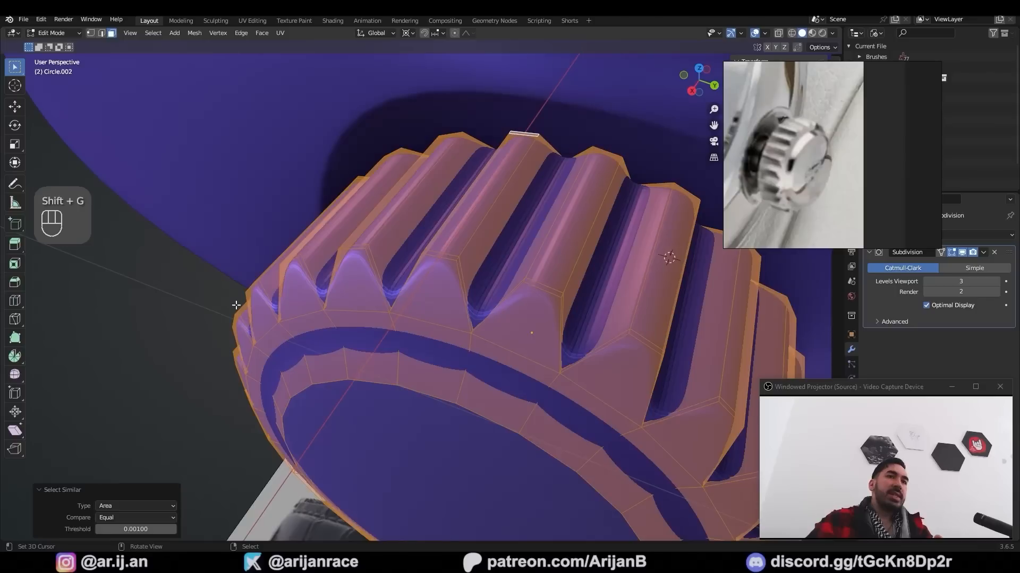
left_click(122, 529)
key("Return")
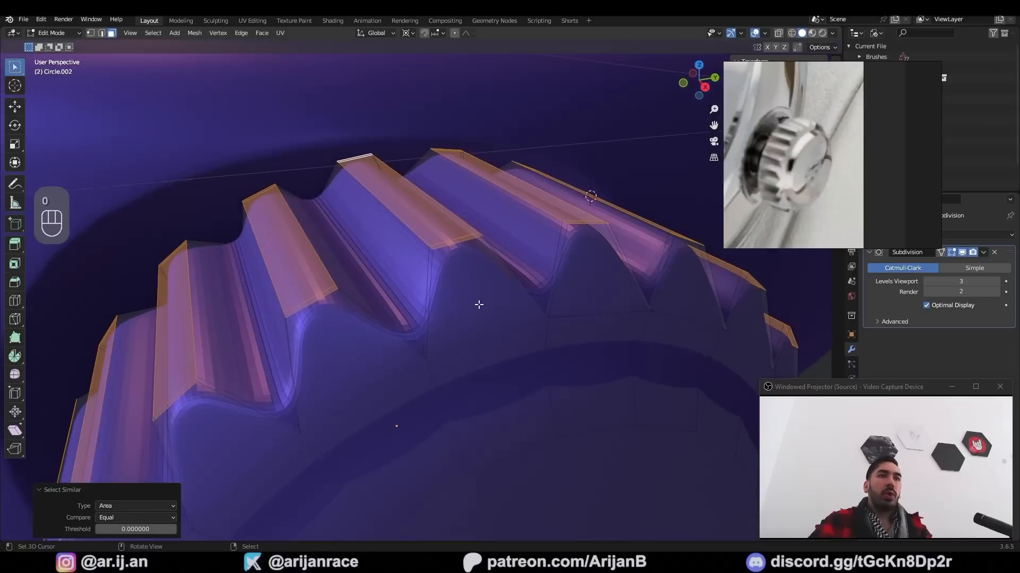
Inset the selected ridge-top faces with Outset enabled to add a supporting border around each
scroll(502, 308, "up", 2)
key("i")
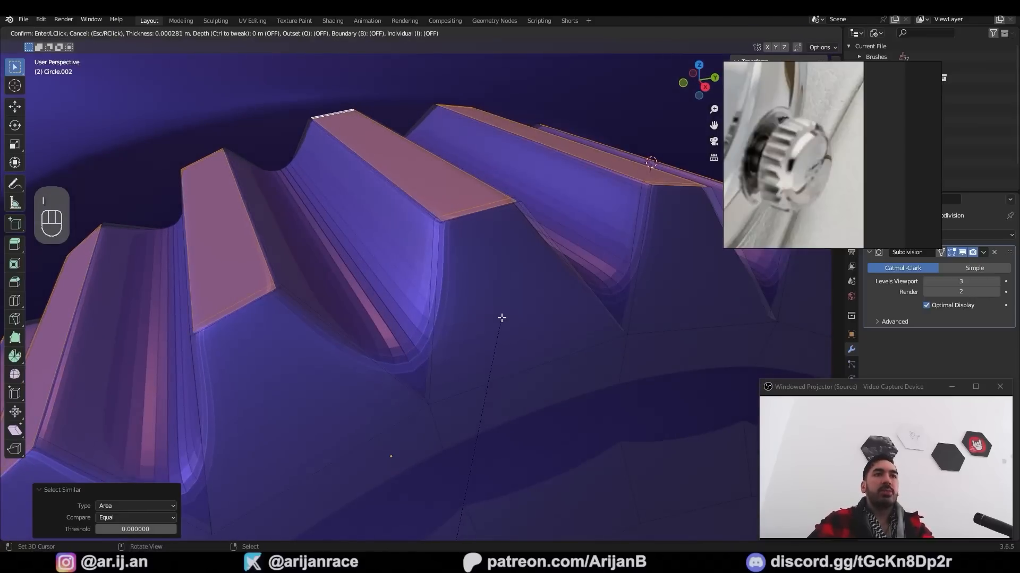
right_click(504, 310)
key("i")
key("o")
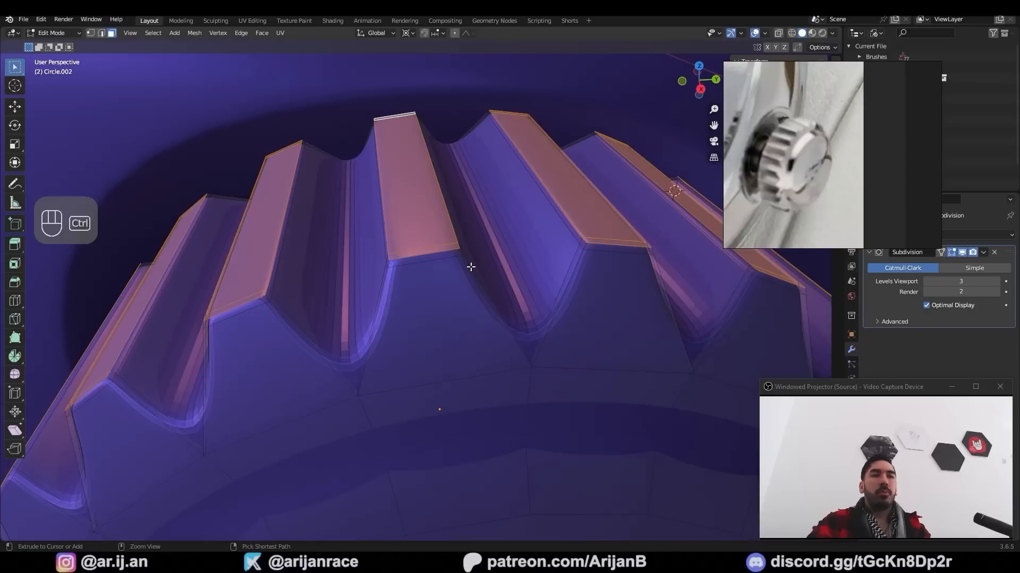
Grow the ridge-top selection by one ring of faces and scale it with the X axis locked
key("ctrl+KP_Add")
scroll(471, 267, "down", 4)
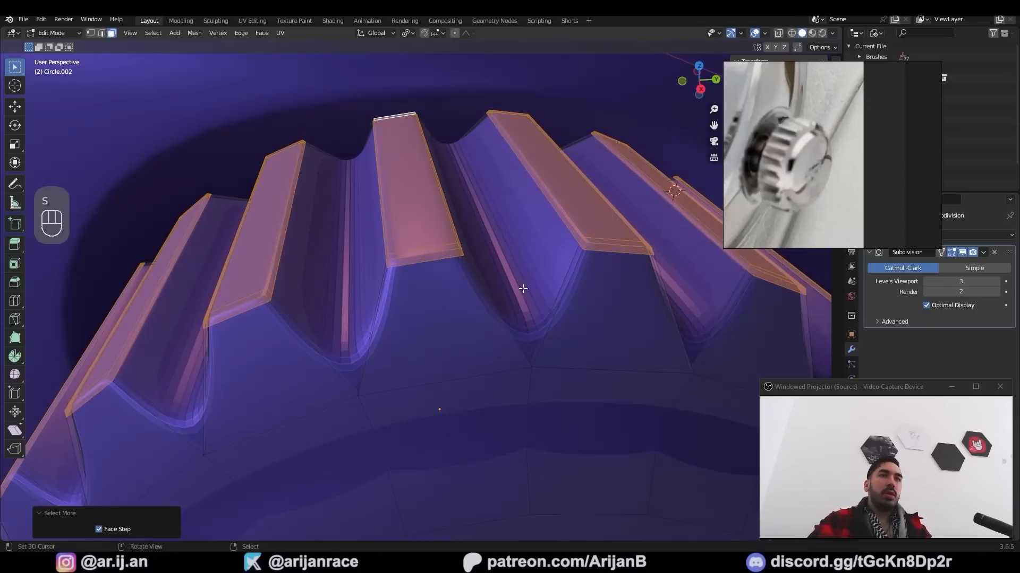
key("s")
key("shift+x")
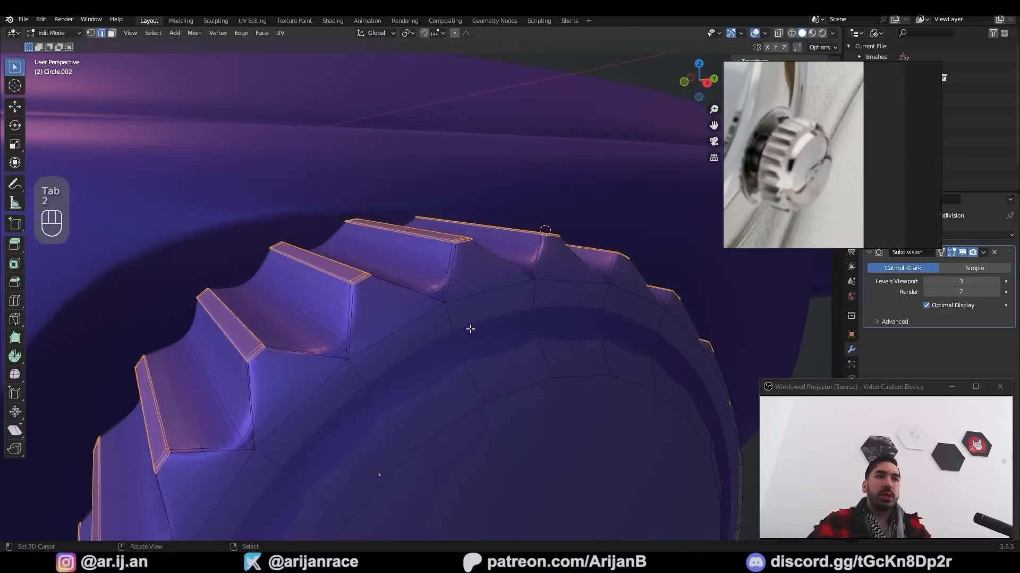
Bevel the ridge-top edges of the crown and shade the crown smooth
key("ctrl+b")
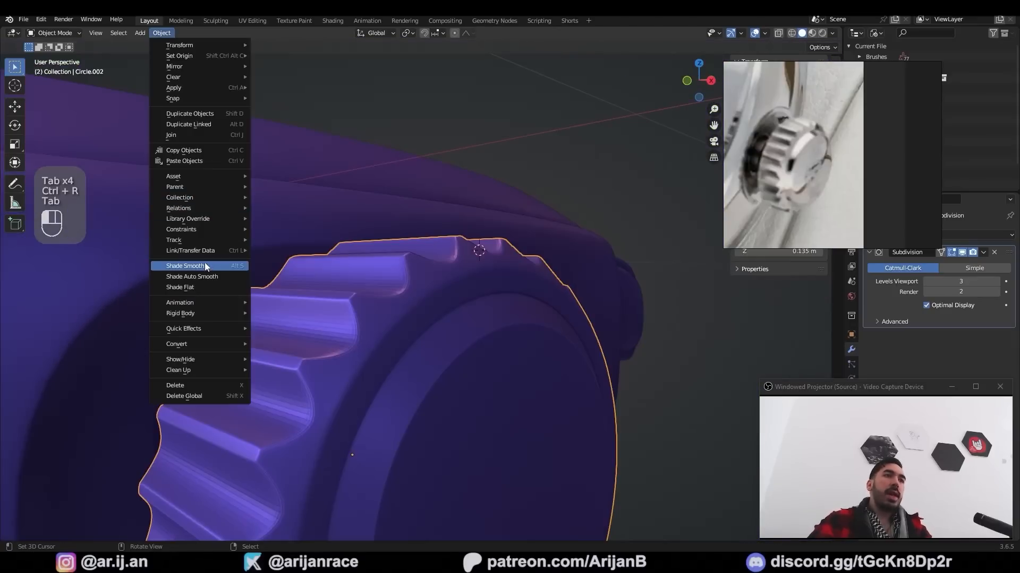
left_click(205, 265)
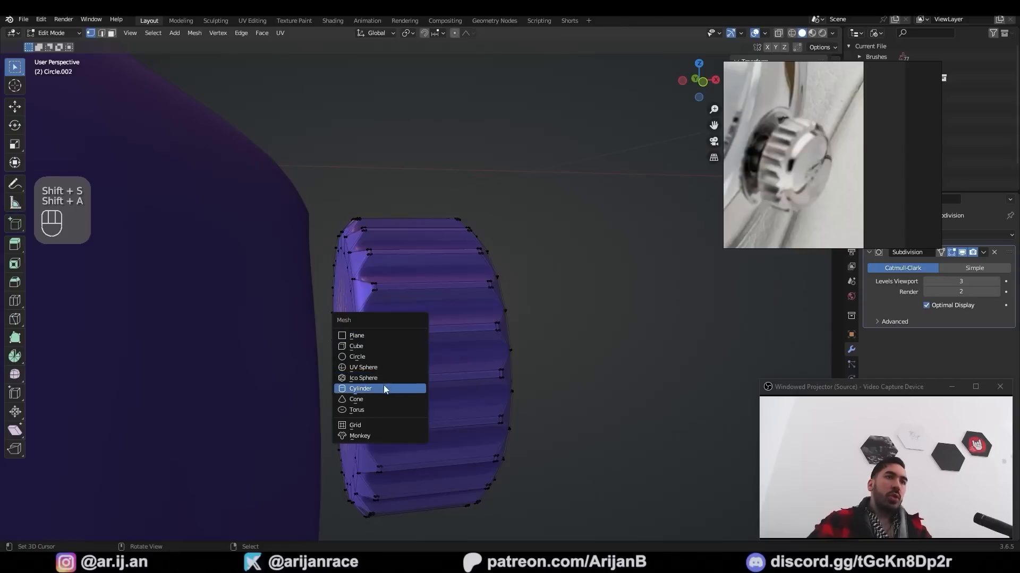
Add a cylinder as the crown's stem, rotate it about Y, scale it to about 0.52 and move it along X into the case
left_click(384, 388)
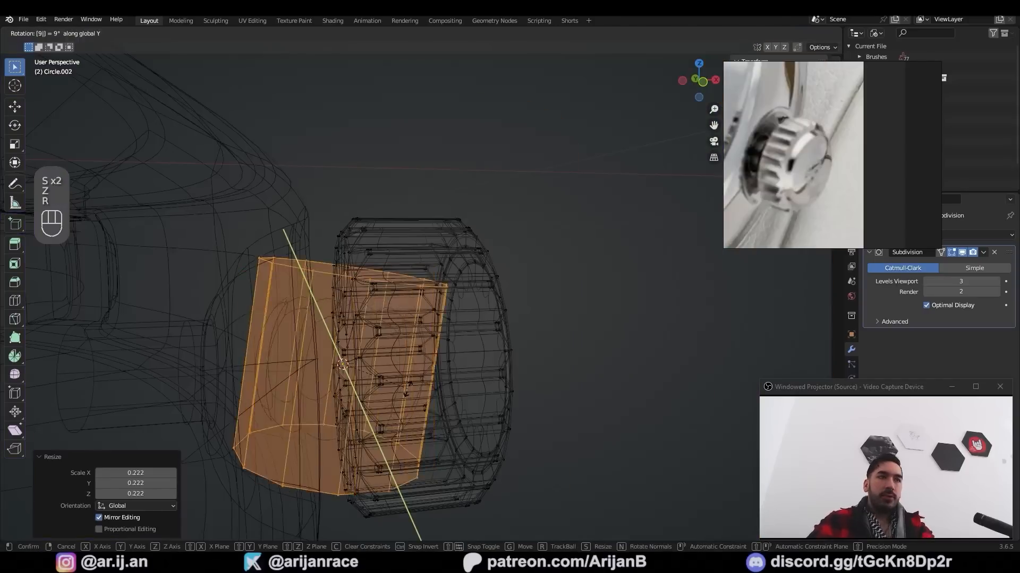
key("Return")
key("s")
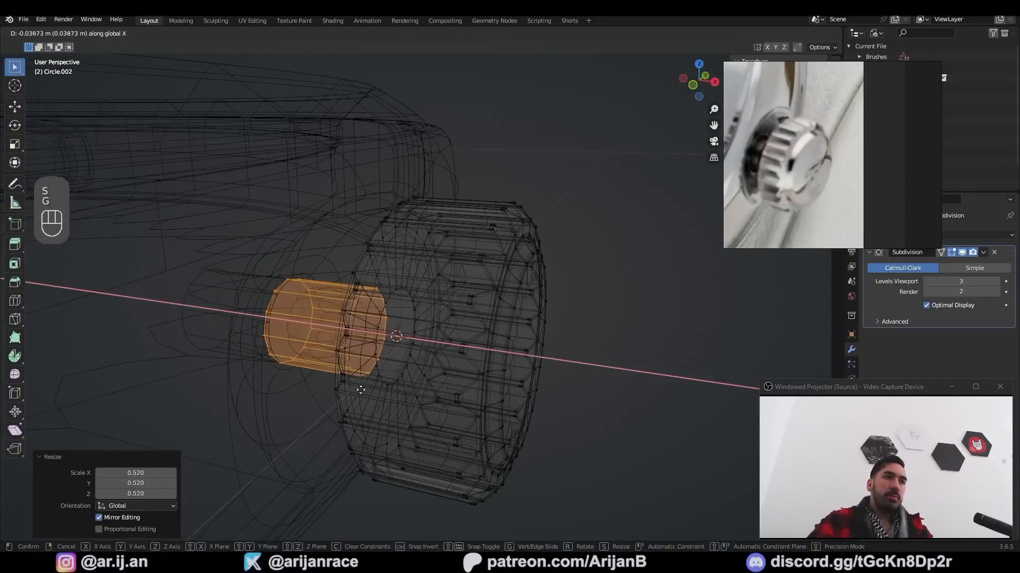
left_click(345, 388)
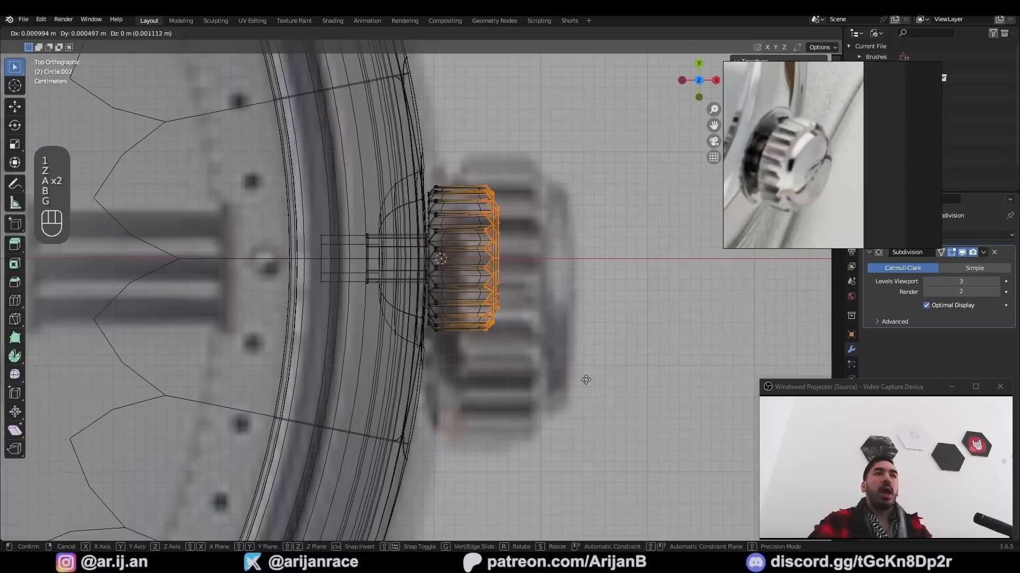
Move the ridged part of the crown along X, then scale the whole crown up to match the reference photo
key("x")
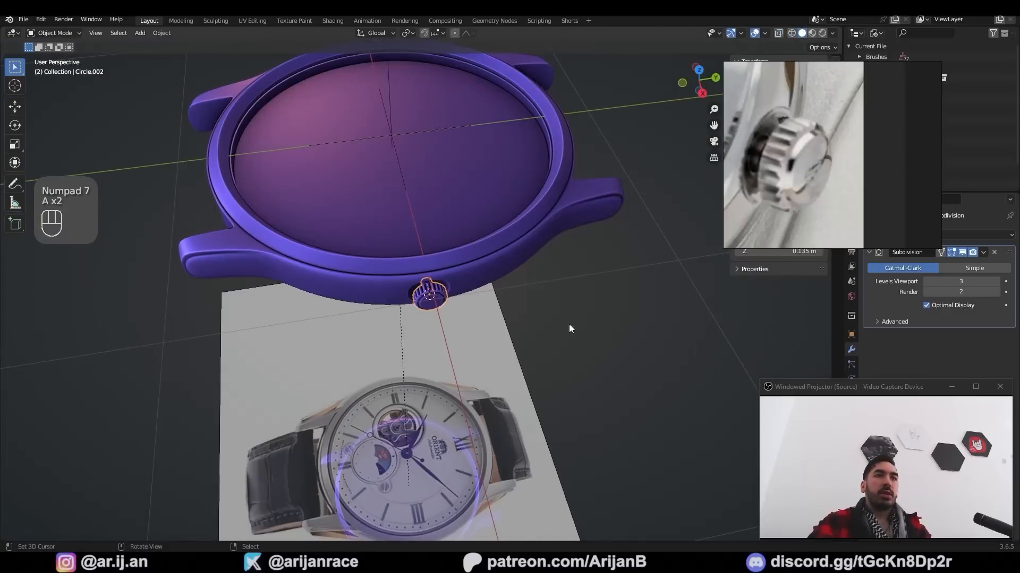
scroll(444, 312, "up", 5)
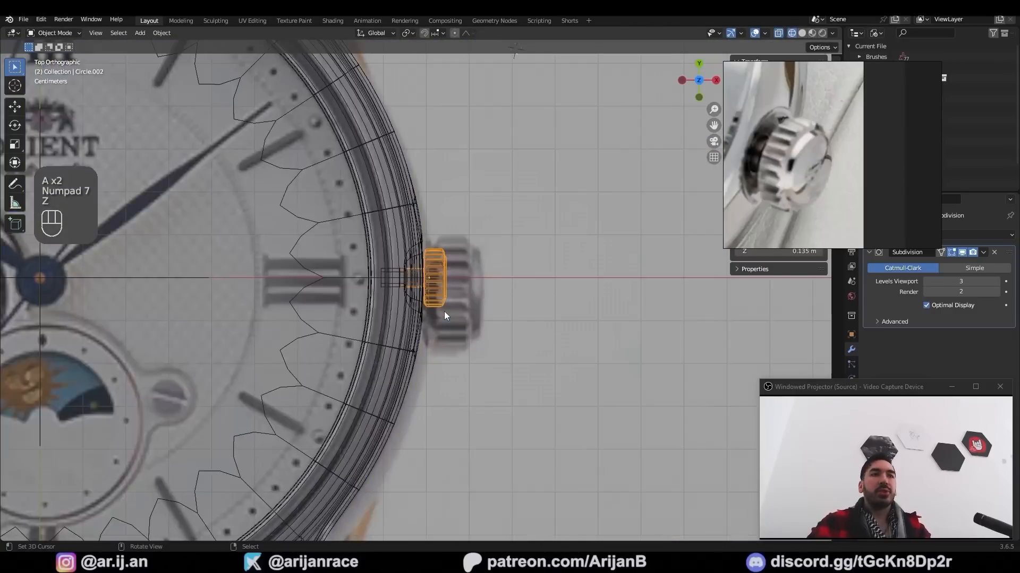
scroll(440, 288, "up", 3)
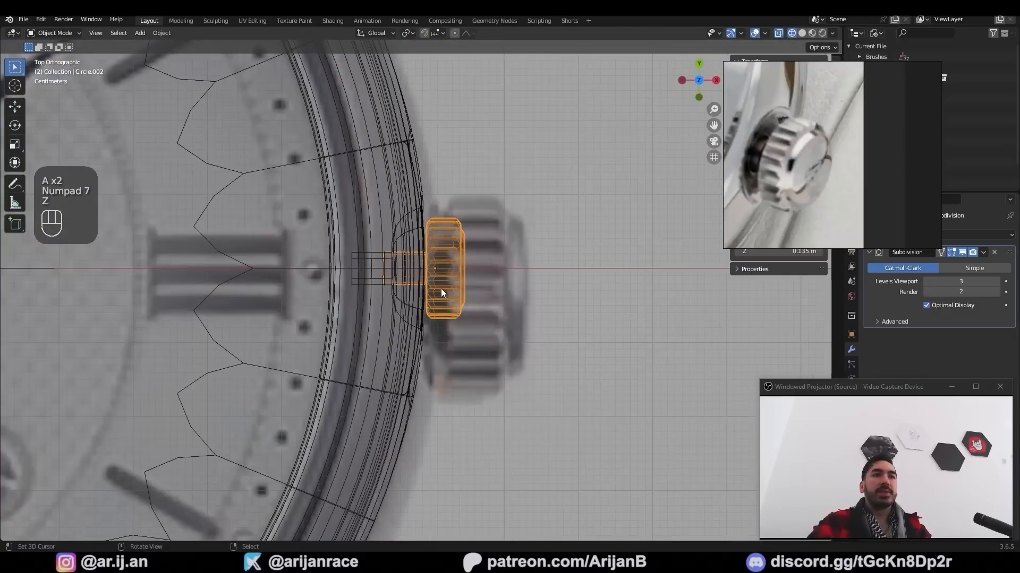
key("s")
left_click(470, 321)
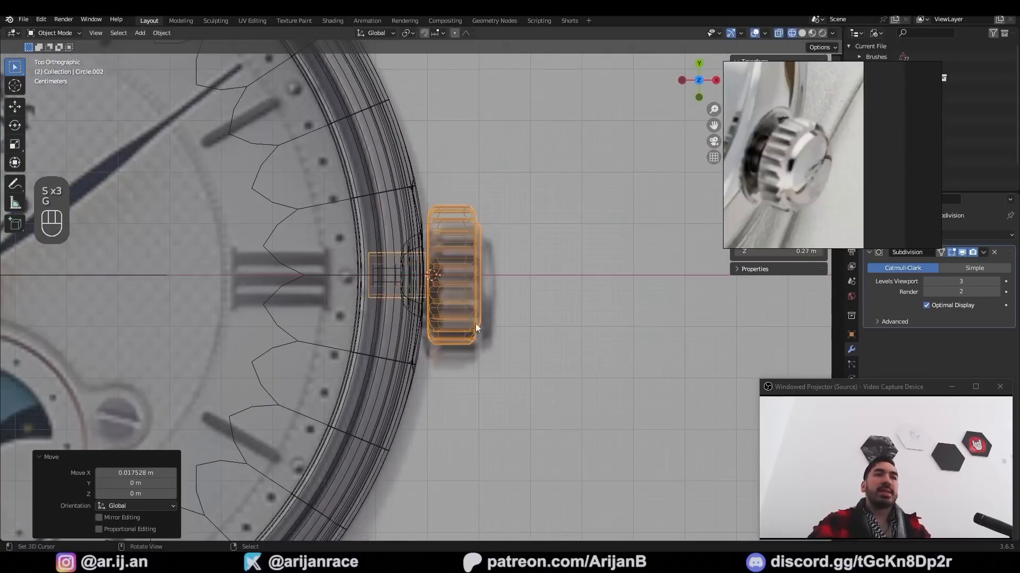
Move the crown up along Z, clear of the case
middle_click_drag(539, 313, 471, 314)
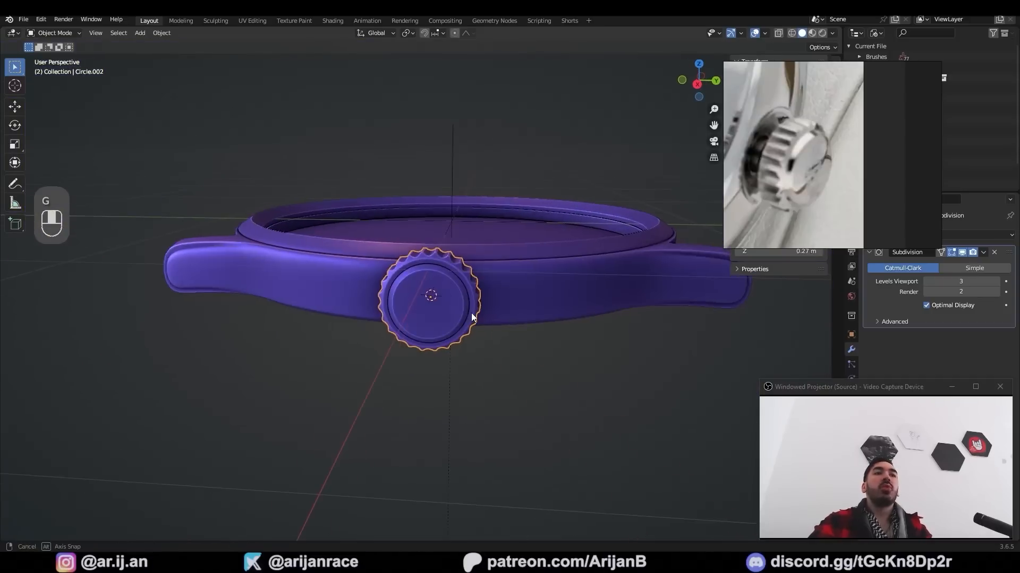
key("g")
key("z")
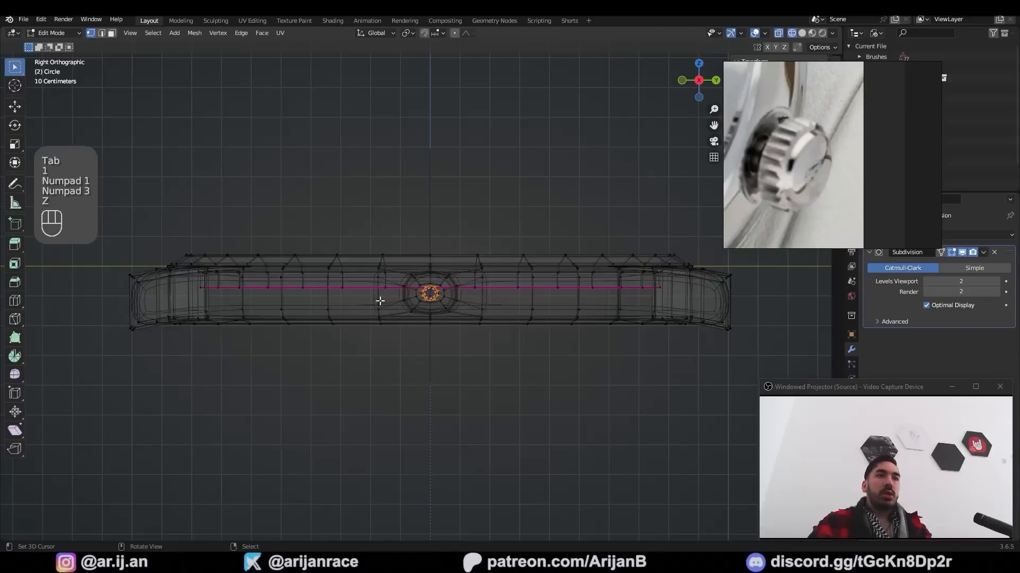
Box-select the case's lower vertices in the side wireframe view and move them down along Z by about 0.0215 m
key("z")
key("a")
key("a")
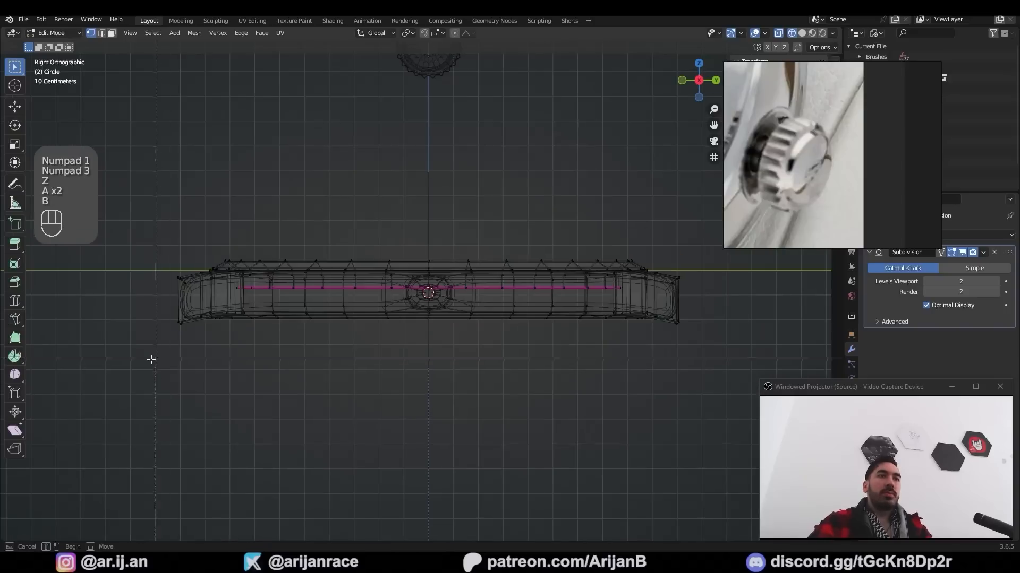
key("b")
left_click_drag(142, 369, 767, 294)
scroll(599, 292, "up", 8)
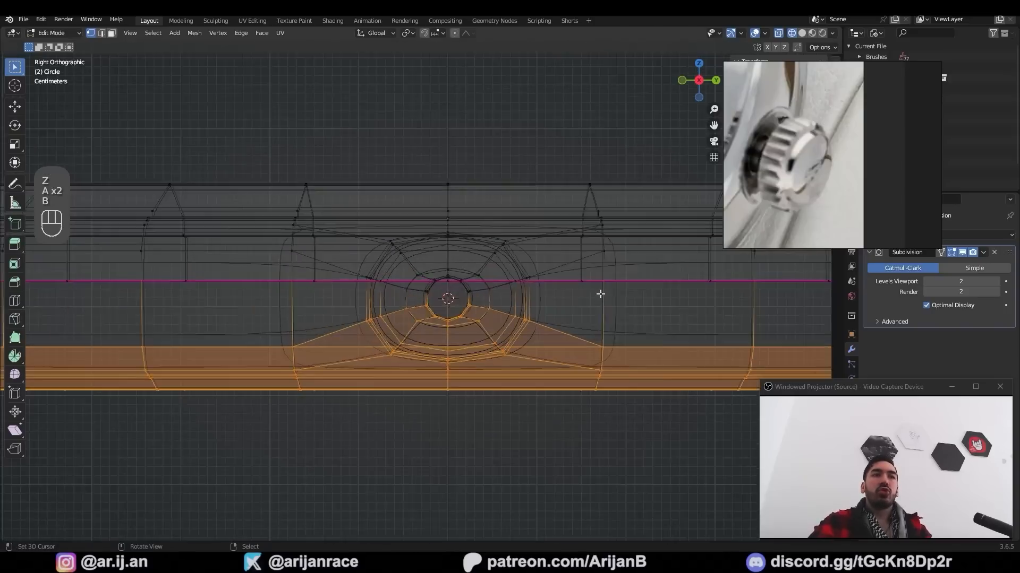
key("g")
key("z")
left_click(556, 335)
key("z")
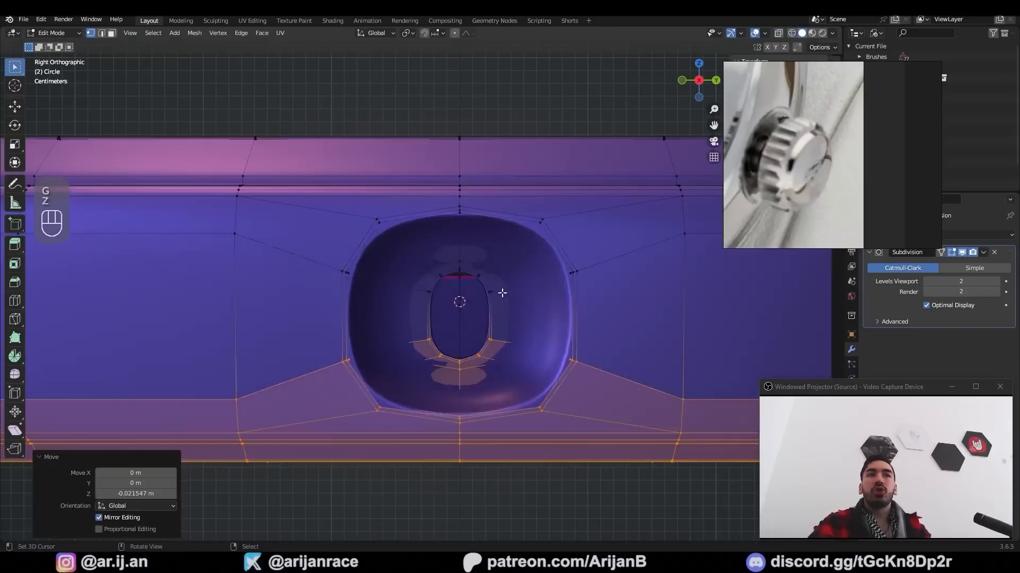
Dissolve the extra edge loops around the crown recess and round its rim loop with LoopTools Circle
scroll(489, 291, "down", 5)
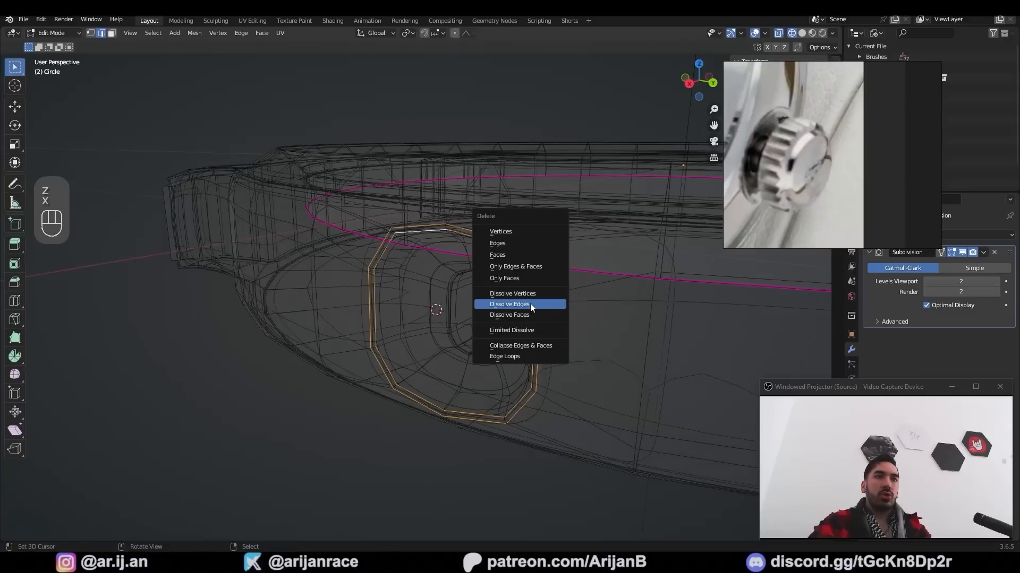
left_click(530, 304)
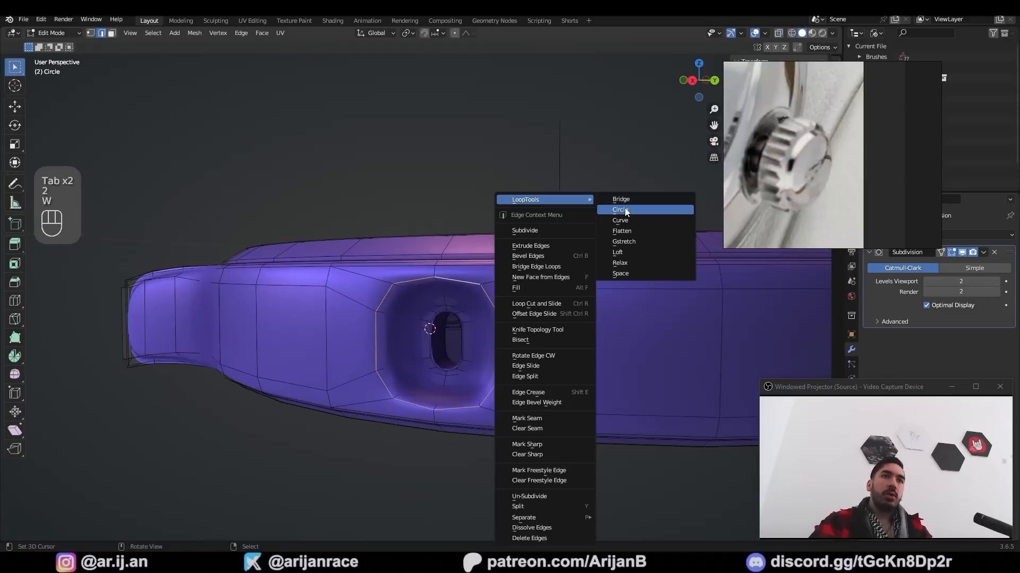
left_click(628, 212)
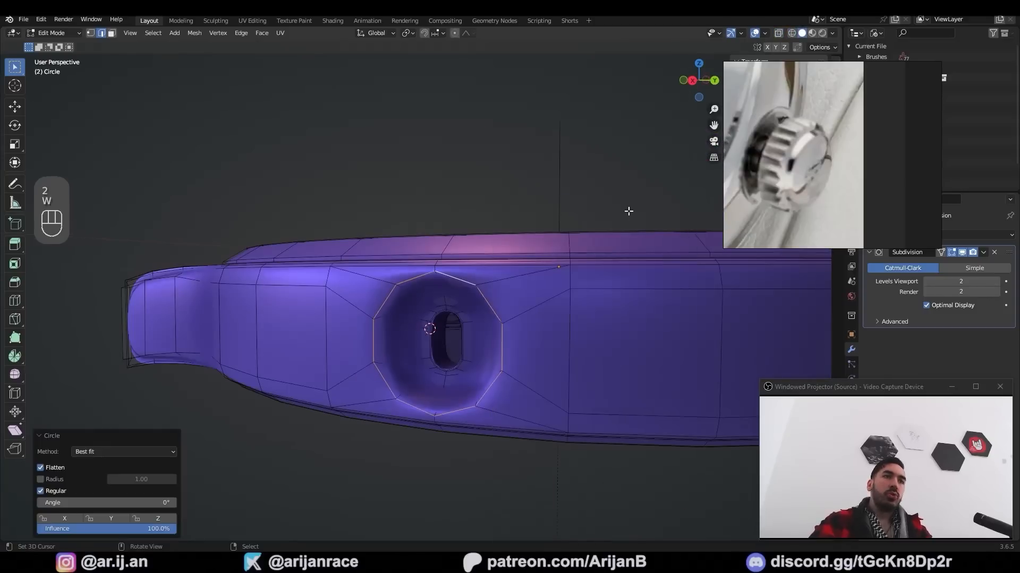
Move the crown along Z to line it up with the case recess
key("g")
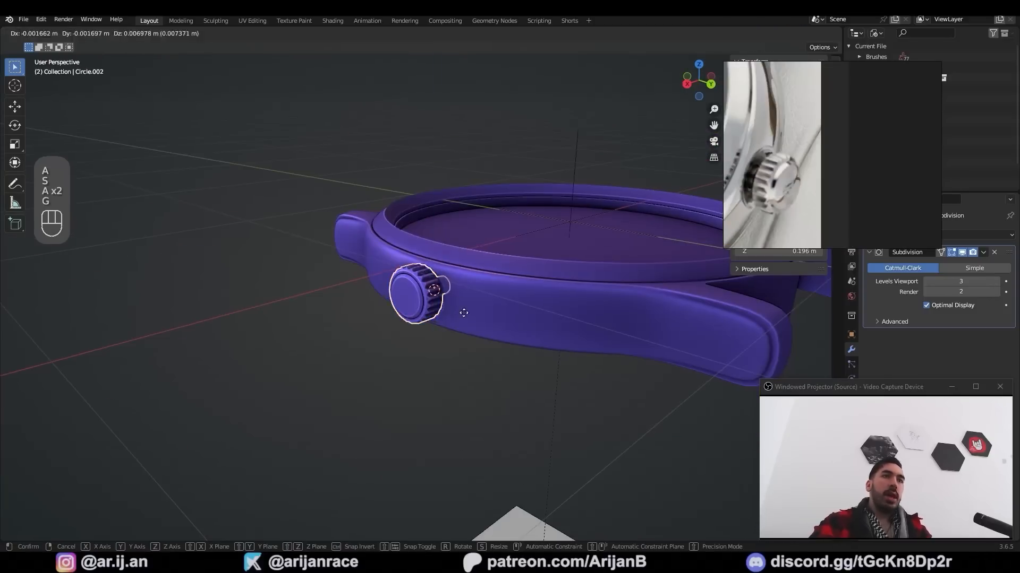
key("z")
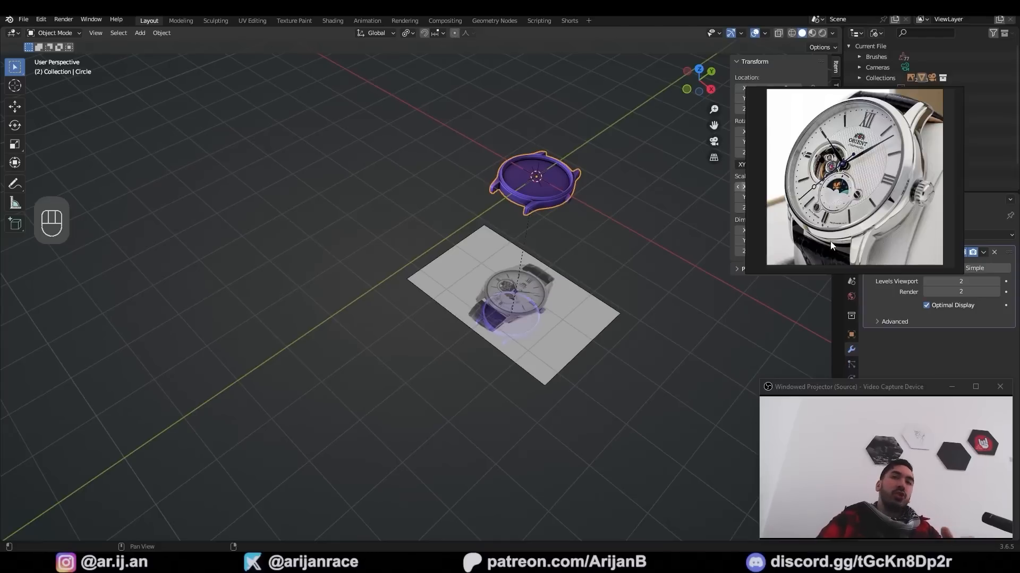
Add a plane at the case's centre and scale its mesh down to roughly the strap's width in the top view
middle_click_drag(839, 213, 802, 236)
key("KP_7")
key("shift+a")
mouse_move(582, 194)
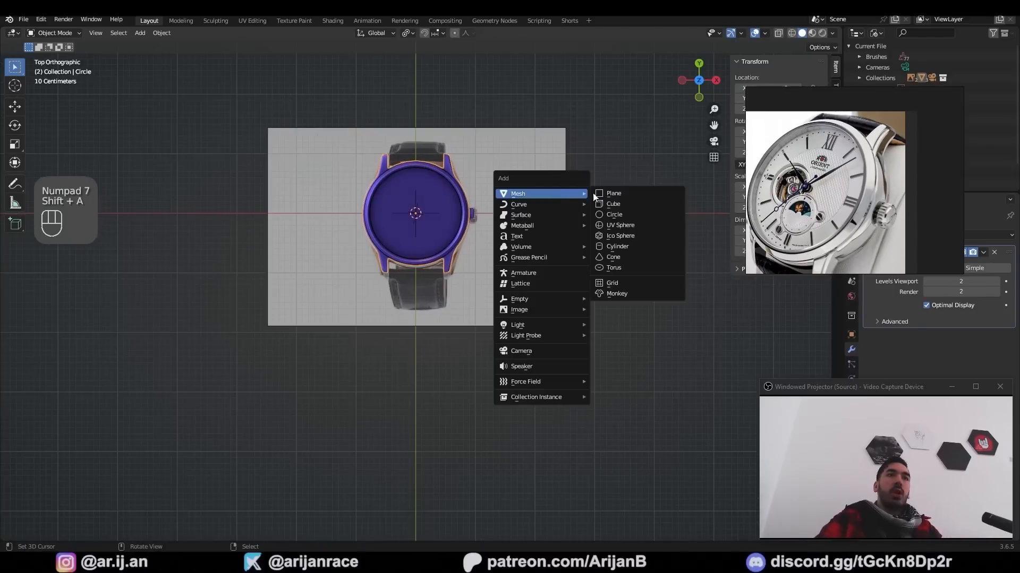
left_click(616, 194)
scroll(446, 189, "up", 3)
key("Tab")
key("s")
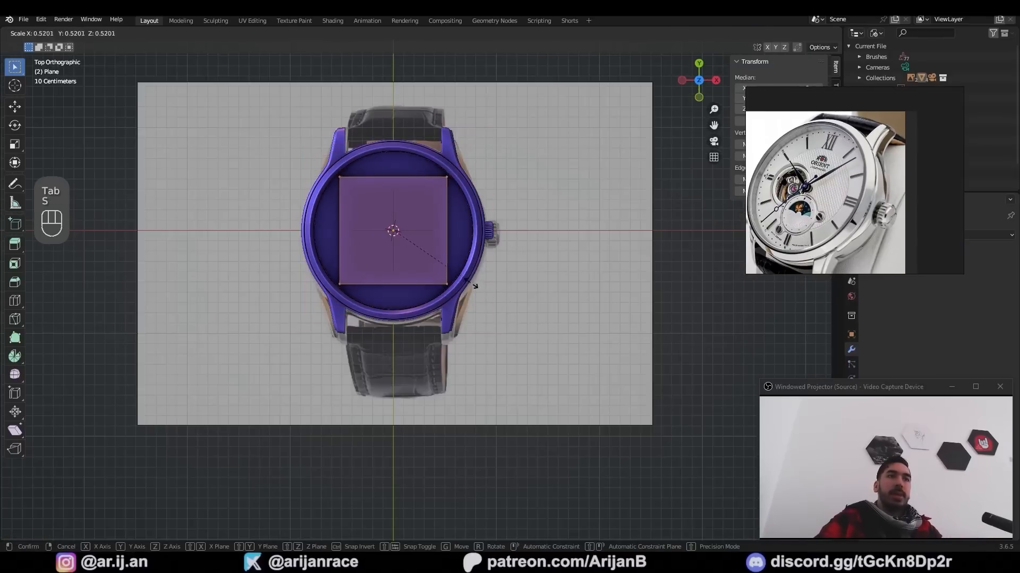
left_click(463, 278)
key("Tab")
Move the plane along Y below the case and scale its mesh by 0.987 to fit between the lower lugs
key("g")
key("y")
left_click(461, 415)
scroll(464, 393, "up", 8)
middle_click_drag(477, 346, 441, 169, "shift")
scroll(451, 181, "up", 3)
key("Tab")
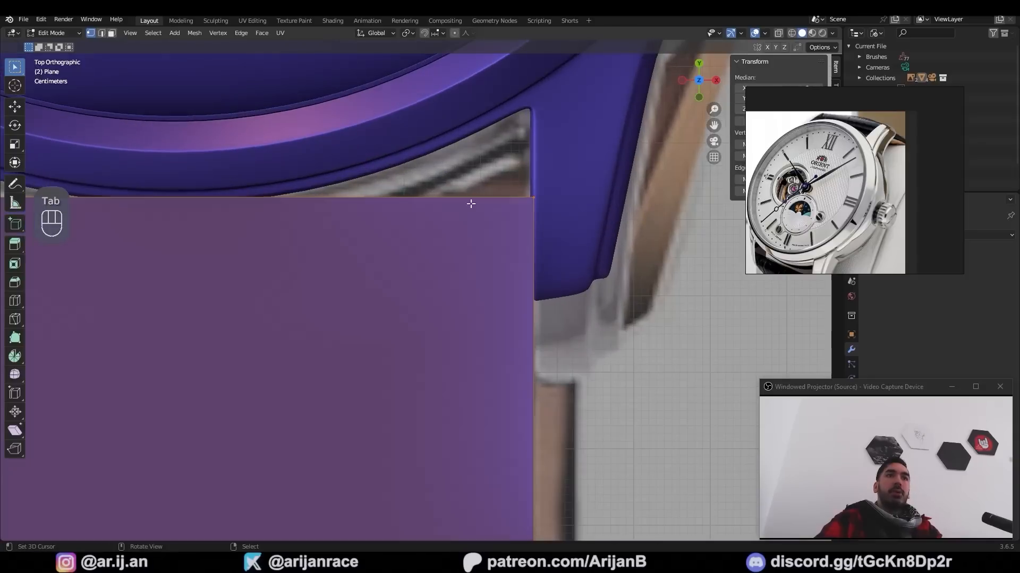
key("s")
left_click(559, 303)
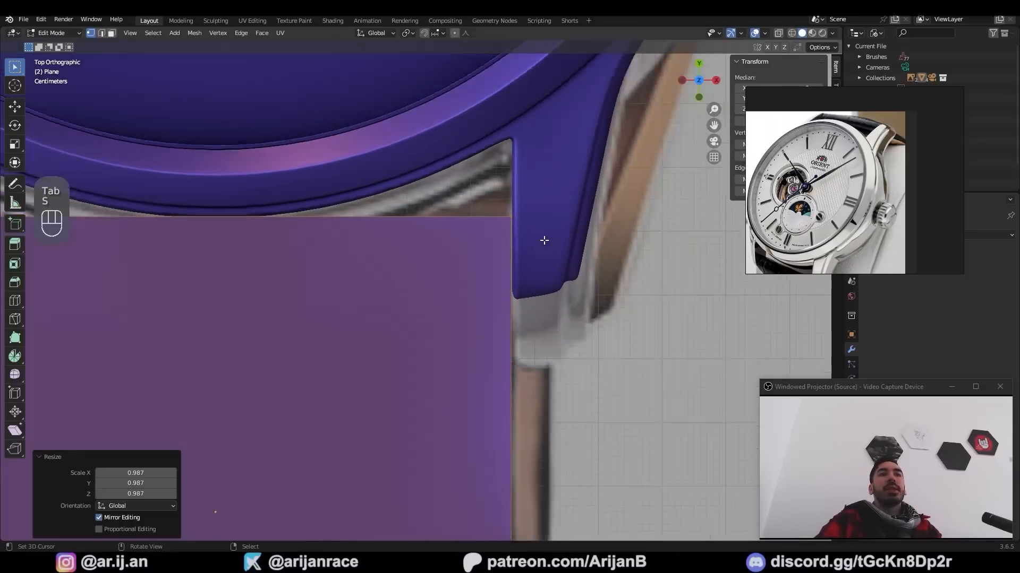
Shift the plane along Y in wireframe view so its upper edge meets the start of the reference strap
key("alt+z")
scroll(268, 274, "down", 4)
key("Tab")
key("g")
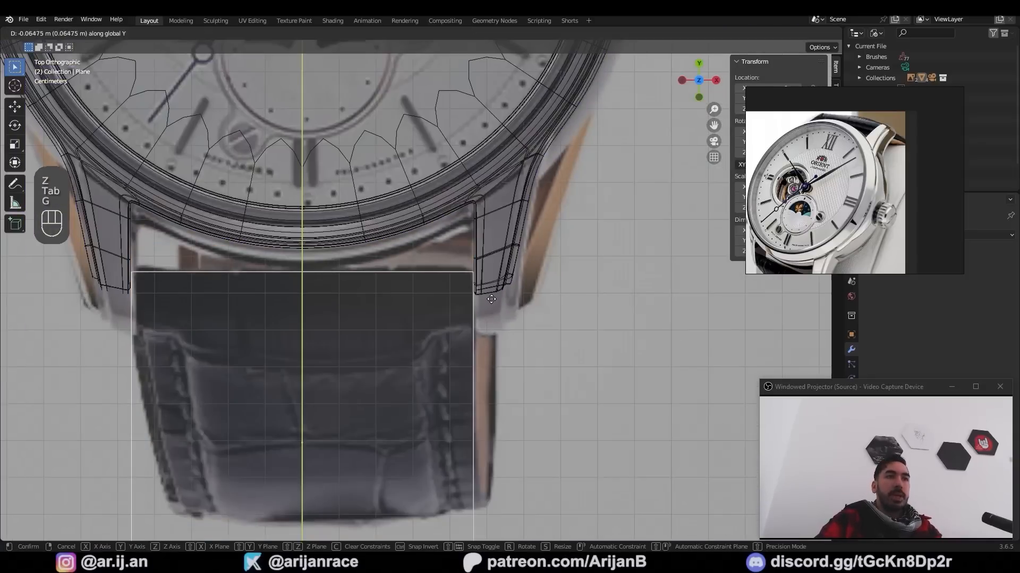
left_click(490, 296)
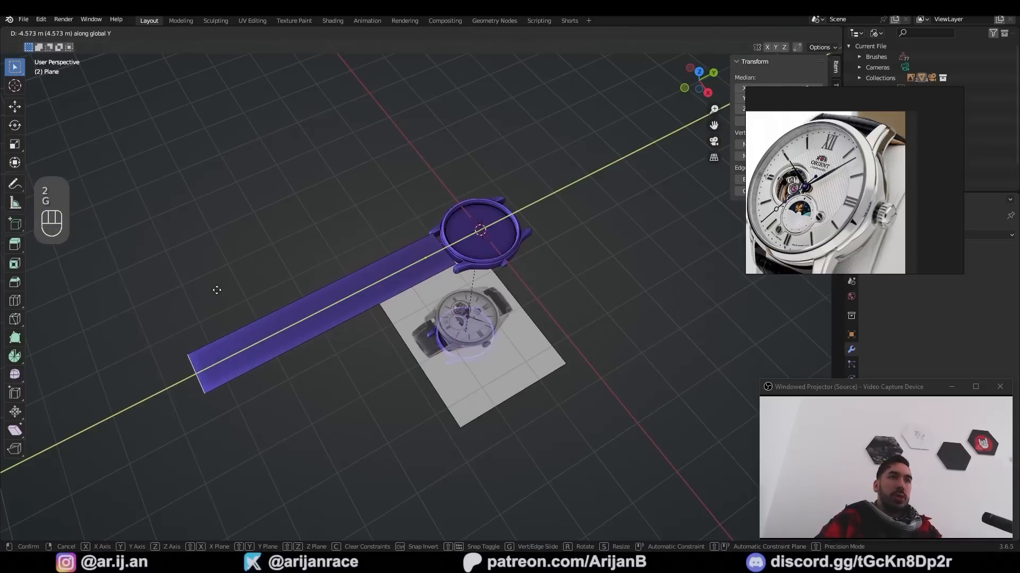
Add a loop cut across the stretched strap near the case and bevel a lengthwise centre loop into two side loops
key("ctrl+r")
left_click(457, 268)
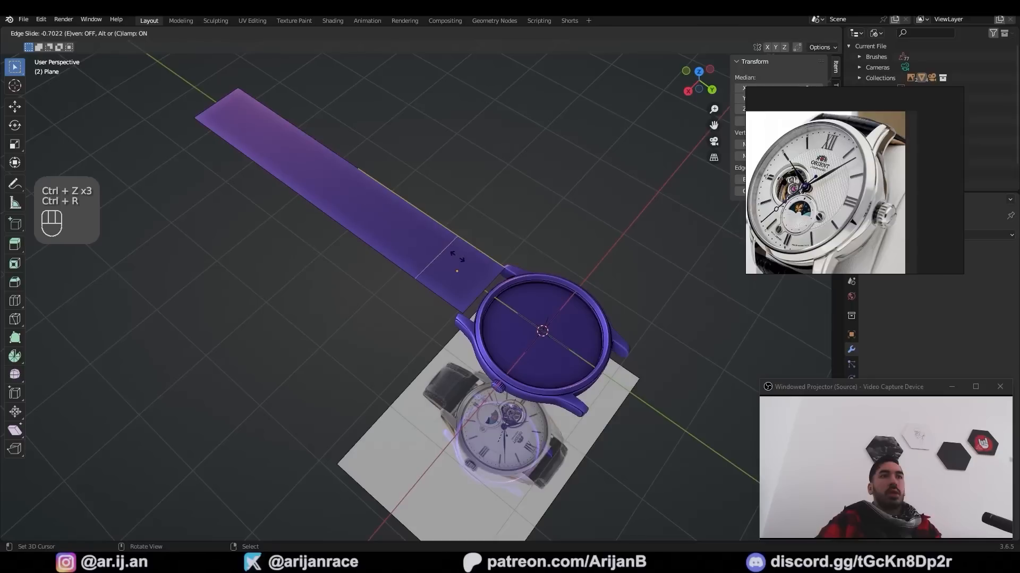
right_click(488, 266)
scroll(485, 276, "up", 5)
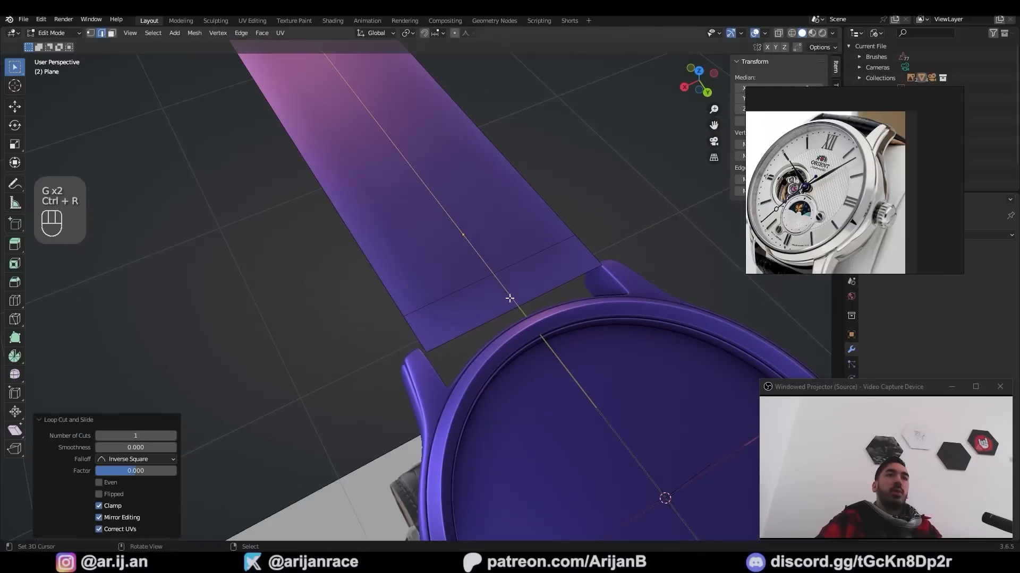
key("ctrl+b")
right_click(567, 367)
middle_click_drag(567, 366, 539, 310)
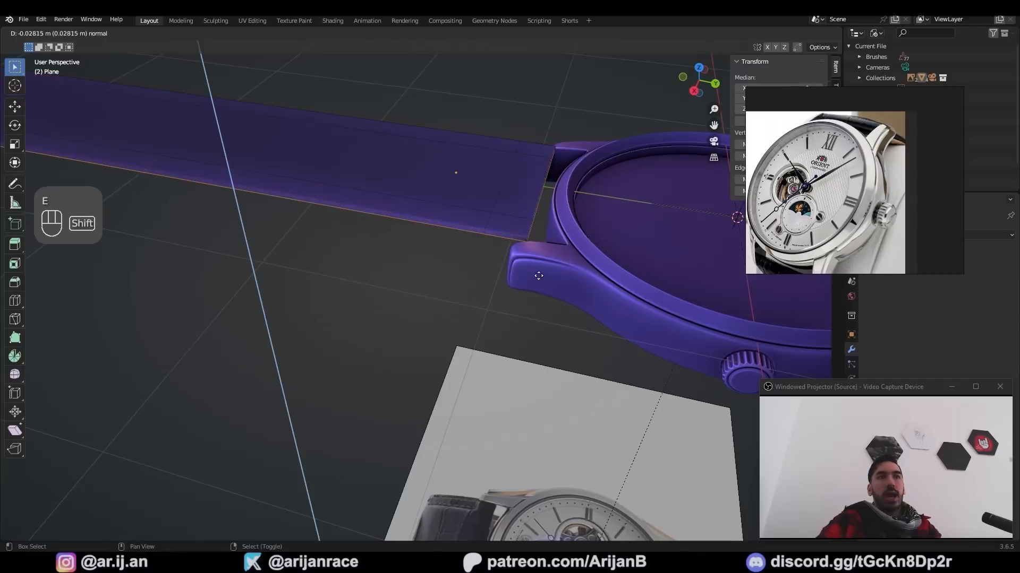
Extrude the strap for thickness, raise its middle and case-end faces, and scale them by 2.434 along Z
key("e")
key("g")
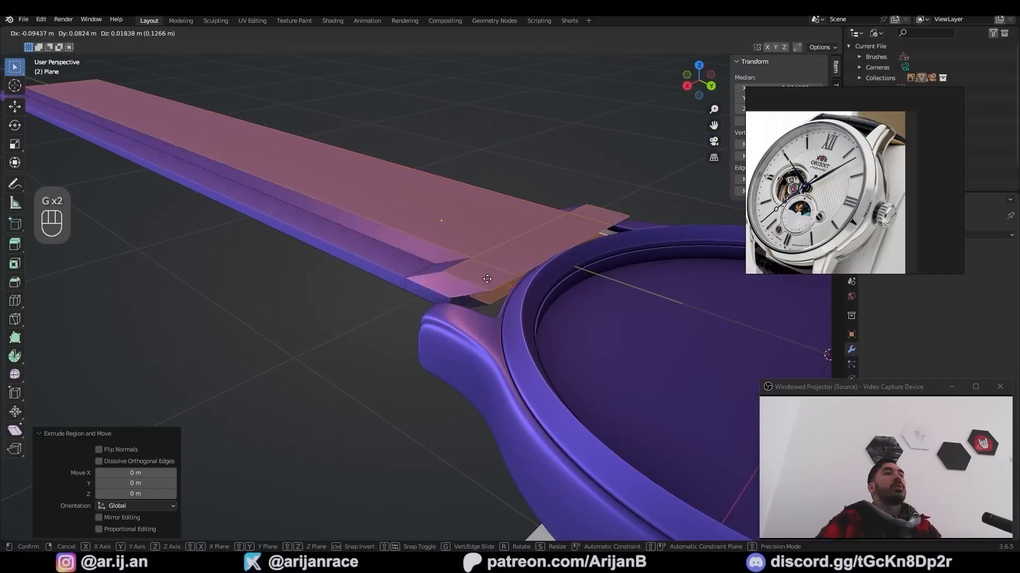
right_click(505, 324)
key("s")
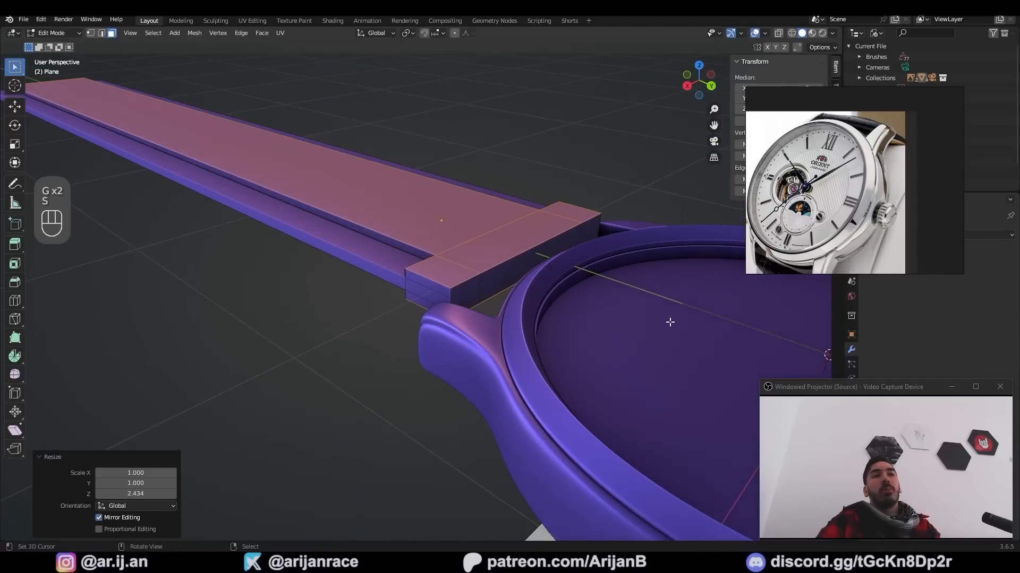
Try dividing the strap along its length with five loop cuts
key("ctrl+r")
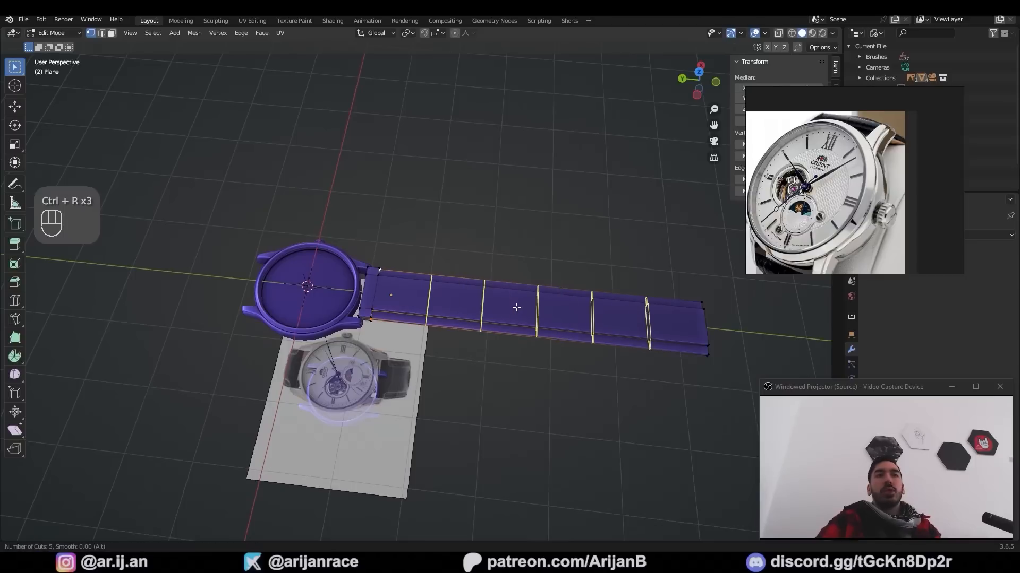
left_click(517, 308)
right_click(516, 307)
middle_click_drag(516, 308, 419, 273)
Divide the strap along its length with 32 evenly spaced loop cuts
key("ctrl+r")
scroll(436, 273, "up", 20)
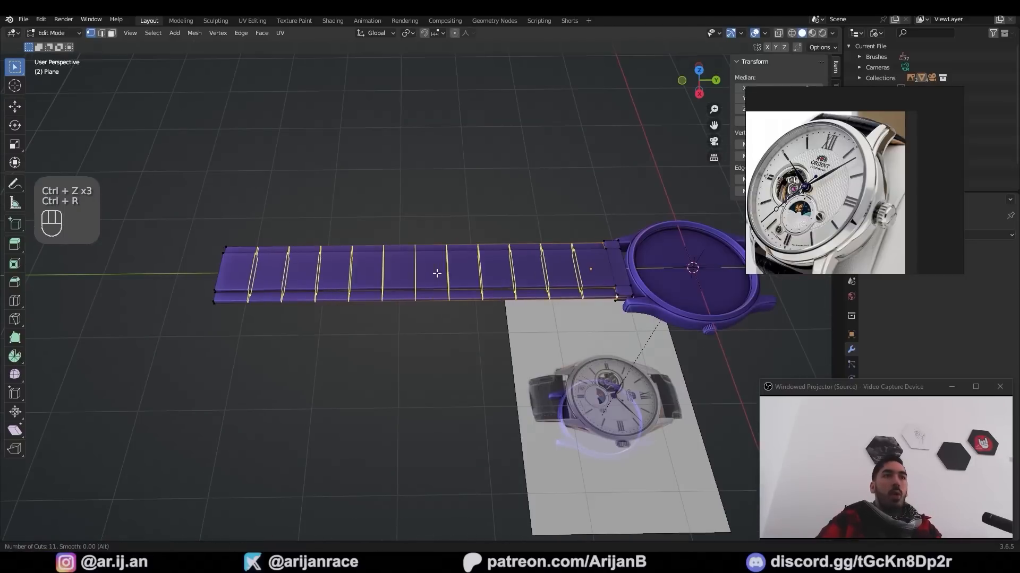
scroll(435, 273, "up", 10)
left_click(435, 273)
right_click(435, 272)
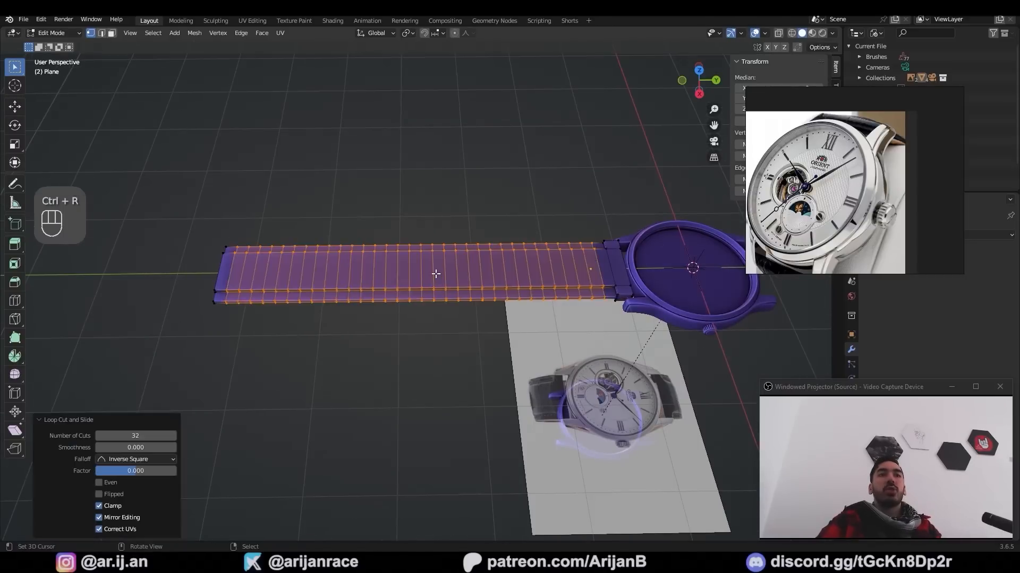
Add three lengthwise loop cuts down the strap's middle and move its case-end faces about 0.047 m along Y
scroll(408, 300, "up", 5)
key("3")
left_click(409, 302)
key("ctrl+r")
scroll(405, 218, "up", 2)
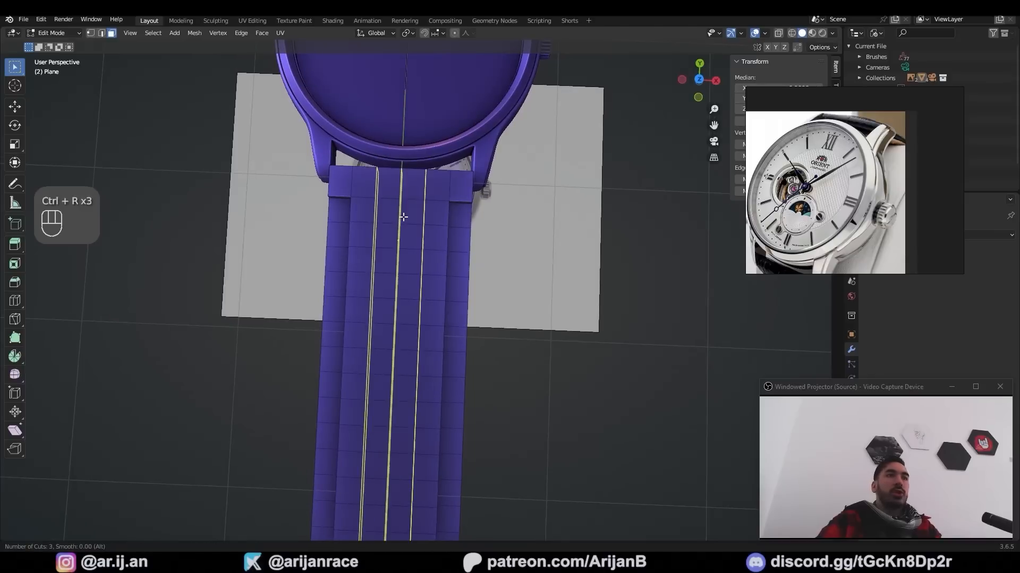
left_click(405, 217)
right_click(404, 216)
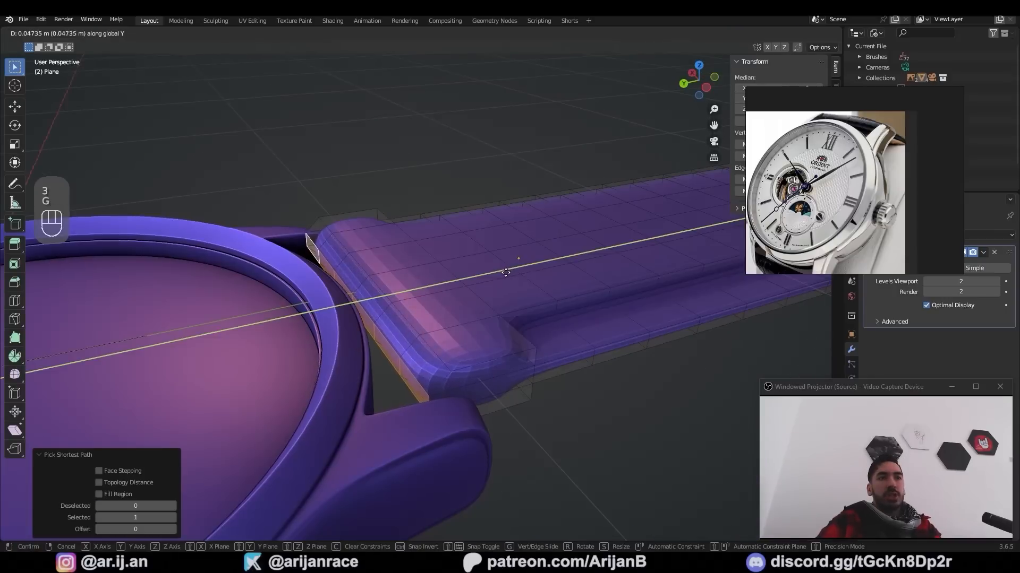
left_click(502, 272)
Extrude the two side strips beyond the strap's free end in segments, angling each segment inward to form a curved tip
key("KP_7")
key("e")
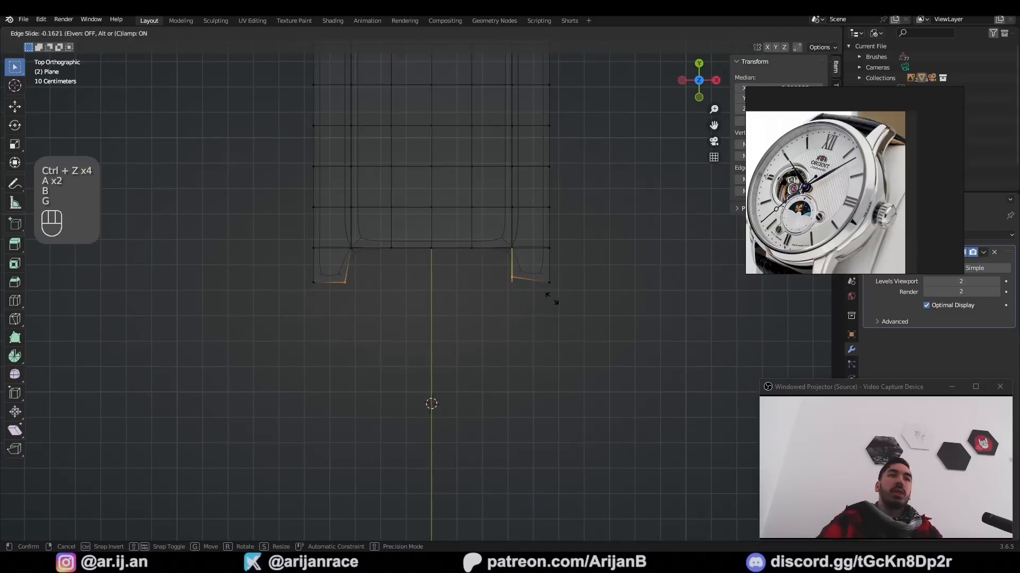
key("e")
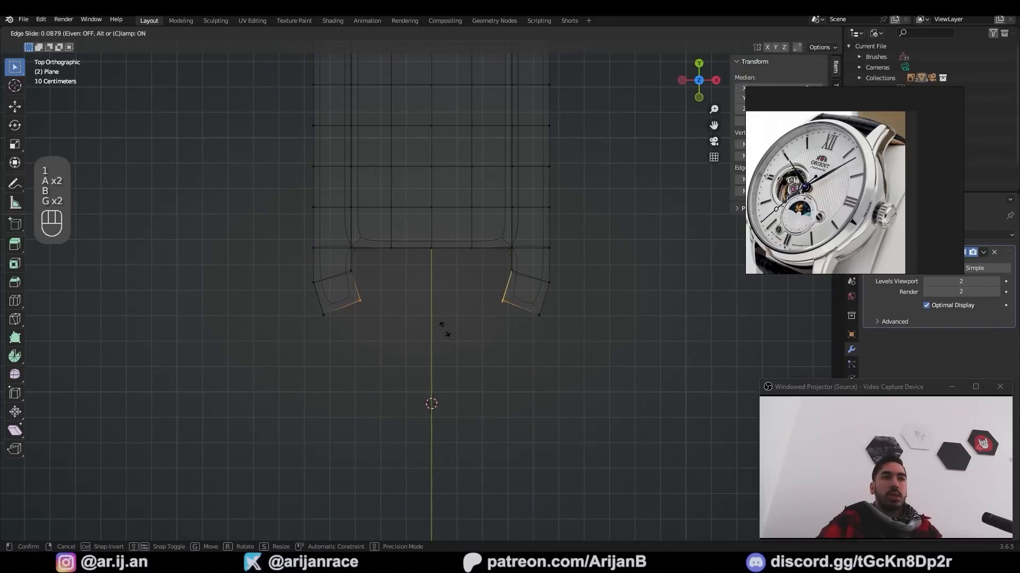
left_click(455, 320)
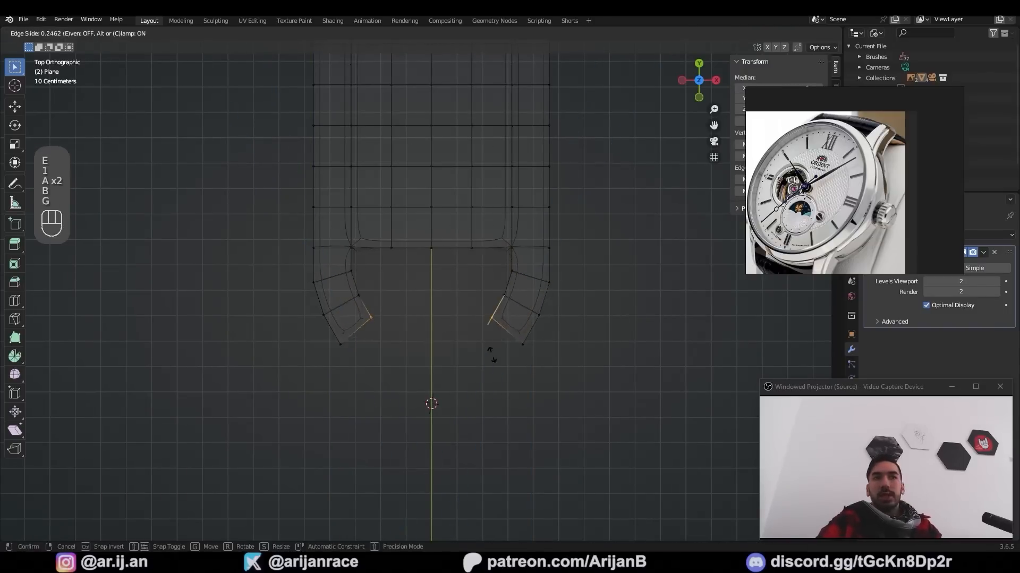
key("3")
key("e")
key("ctrl+z")
key("e")
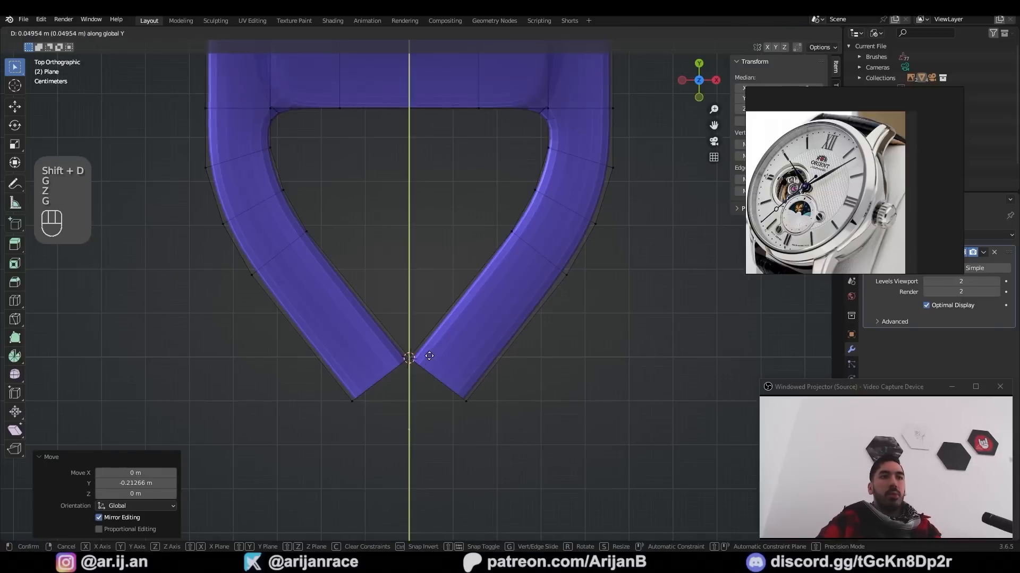
Fill the gap at the strap's point with faces joining both arms and merge the overlapping vertices by distance
key("2")
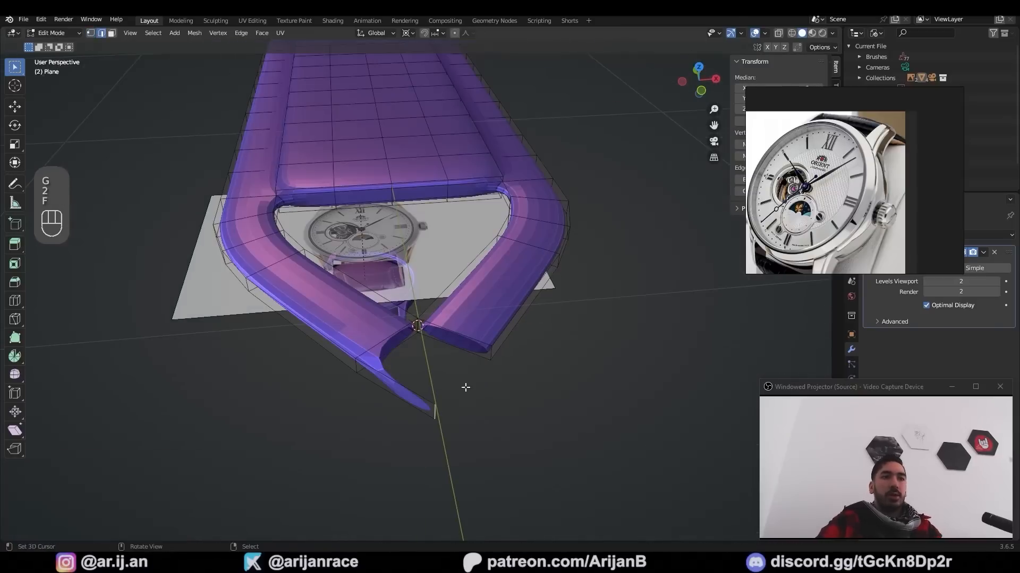
key("f")
key("f")
key("f")
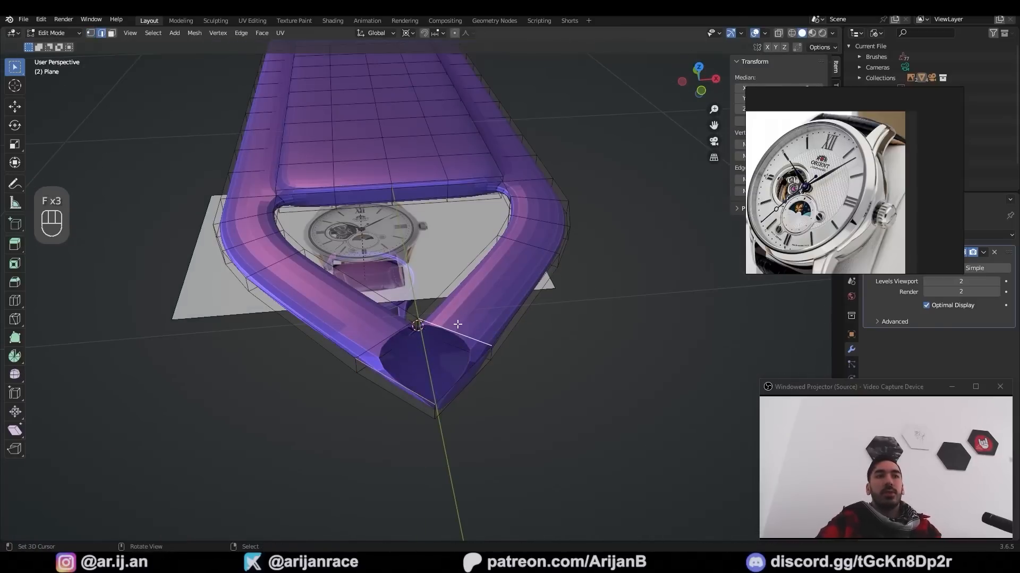
key("f")
key("a")
key("shift+w")
Slide the extra vertices beside the strap's point along their edges into the tip and merge them by distance
middle_click_drag(483, 332, 410, 345)
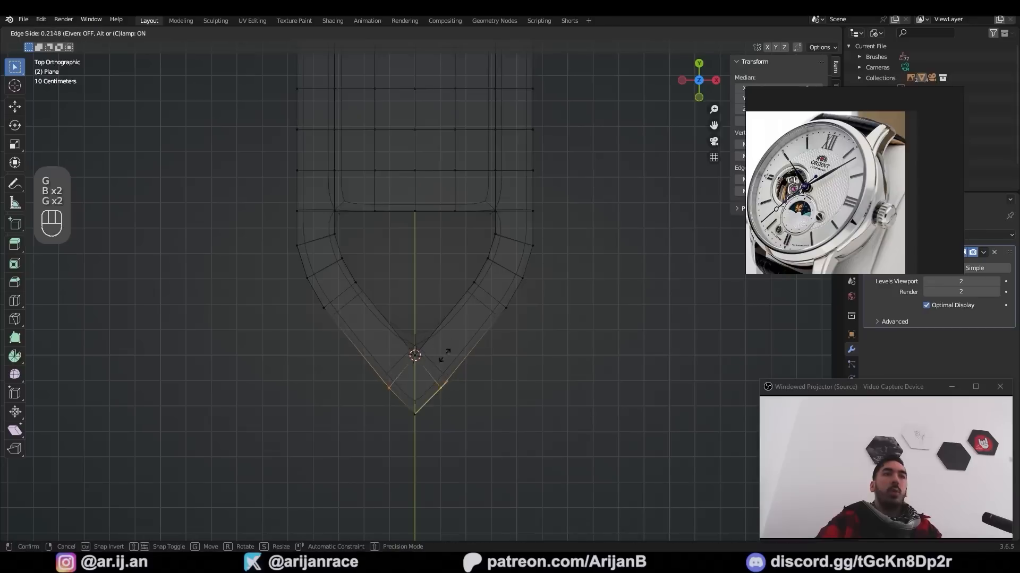
left_click(443, 475)
key("a")
key("shift+w")
Add two loop cuts to each arm of the strap's pointed tip
left_click(375, 330)
right_click(374, 330)
key("ctrl+r")
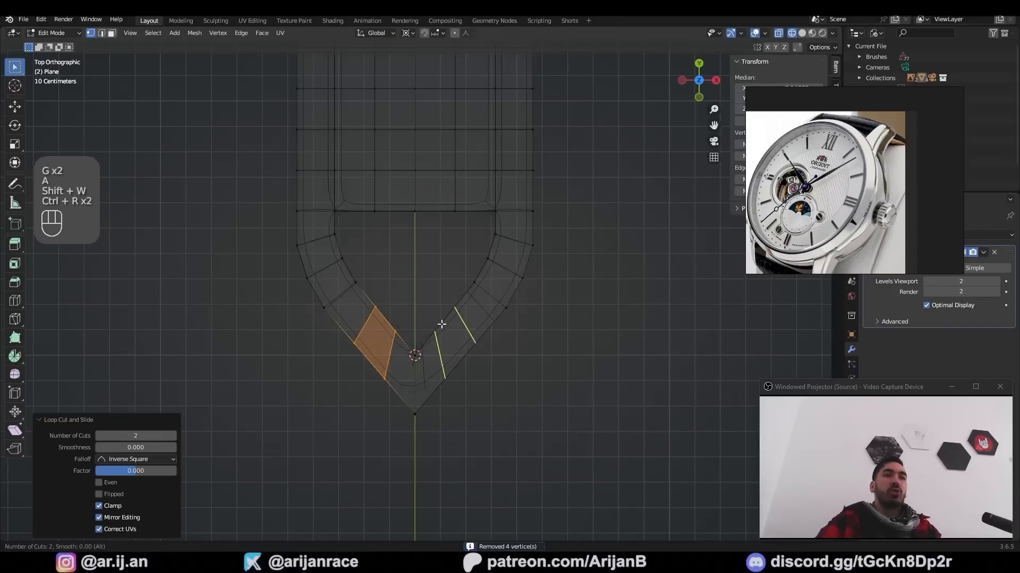
left_click(442, 324)
right_click(442, 325)
Delete the inner wall faces around the opening in the strap's tip
key("x")
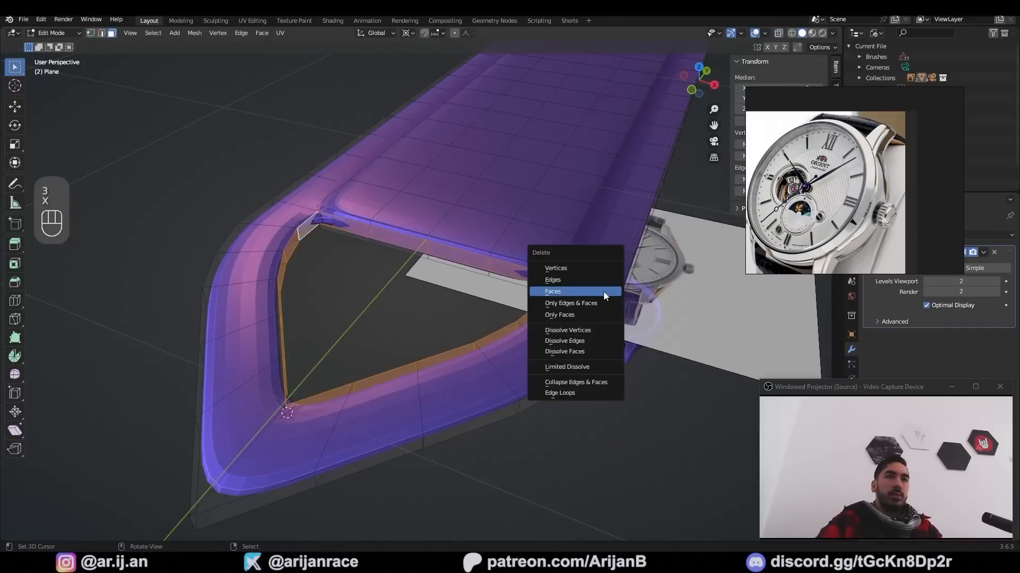
left_click(603, 294)
middle_click_drag(604, 294, 513, 286)
middle_click_drag(512, 286, 494, 285)
Extrude the middle edges of the opening's straight side along Y toward the strap's point
key("g")
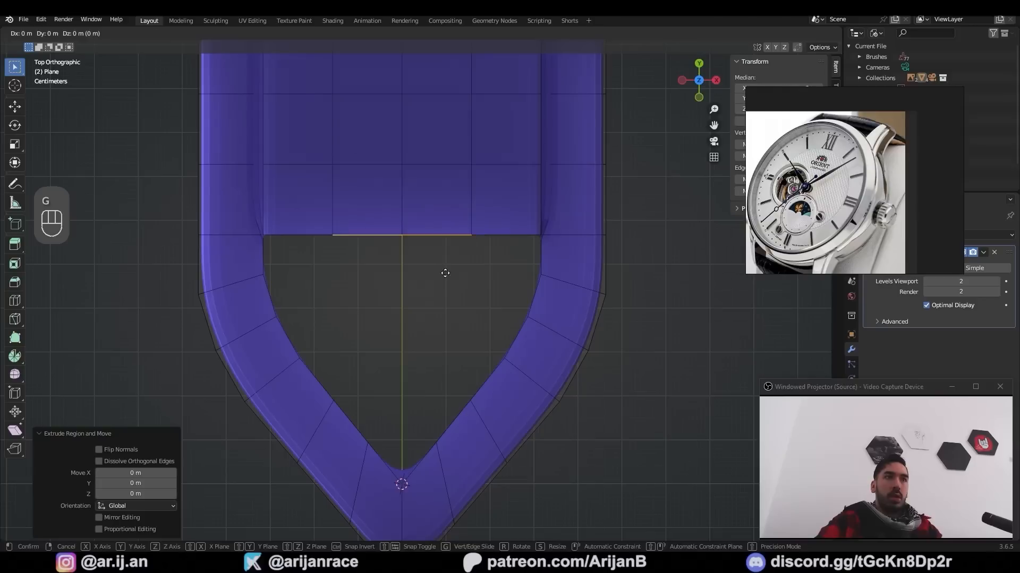
middle_click(445, 289)
left_click(455, 382)
scroll(421, 320, "down", 3)
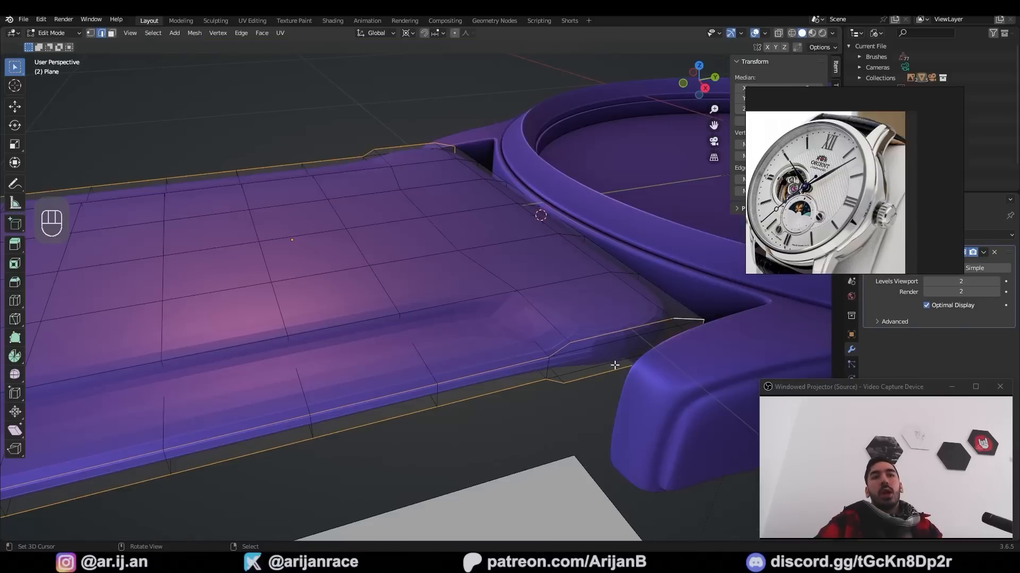
Bevel the strap's outer border edges with two segments and a width of about 0.005 m
key("ctrl+b")
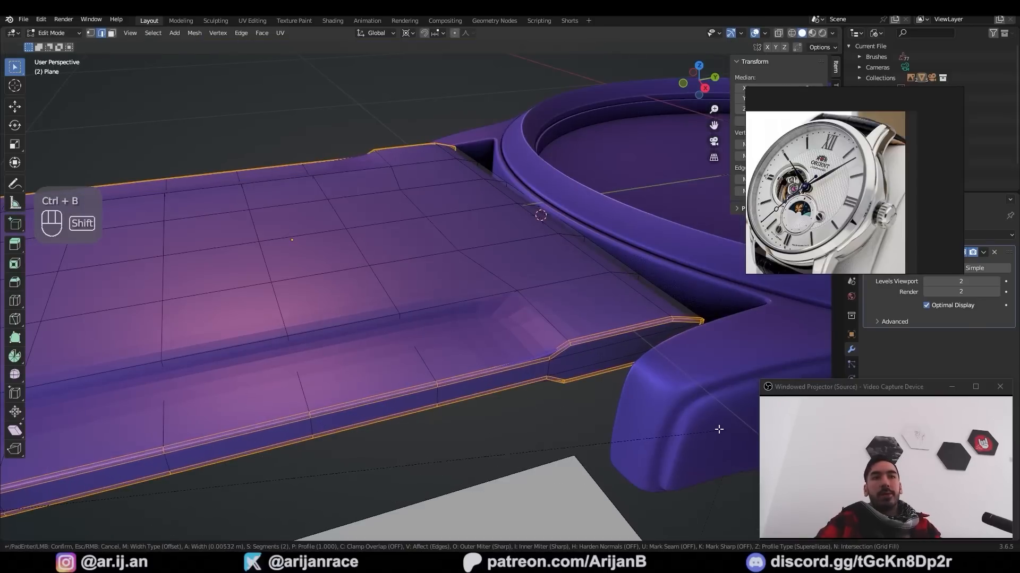
left_click(712, 428)
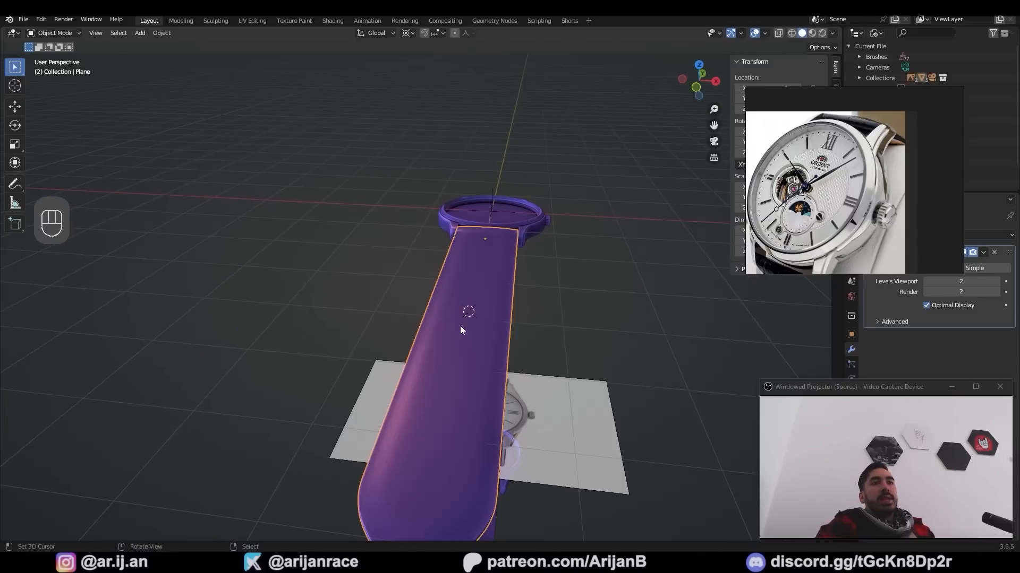
middle_click_drag(460, 326, 388, 377)
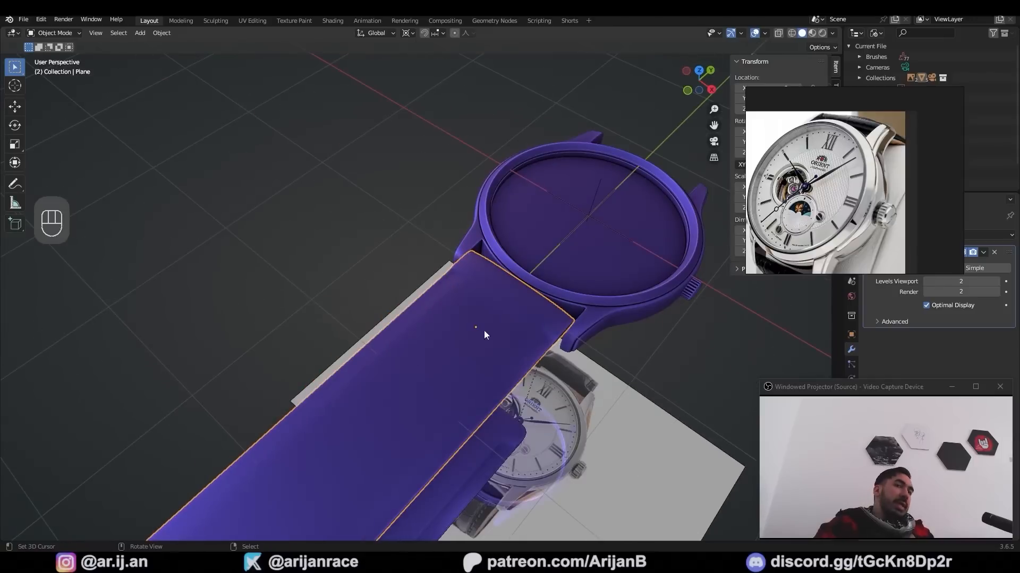
Move the duplicated strap straight down, clear of the original
scroll(484, 334, "down", 3)
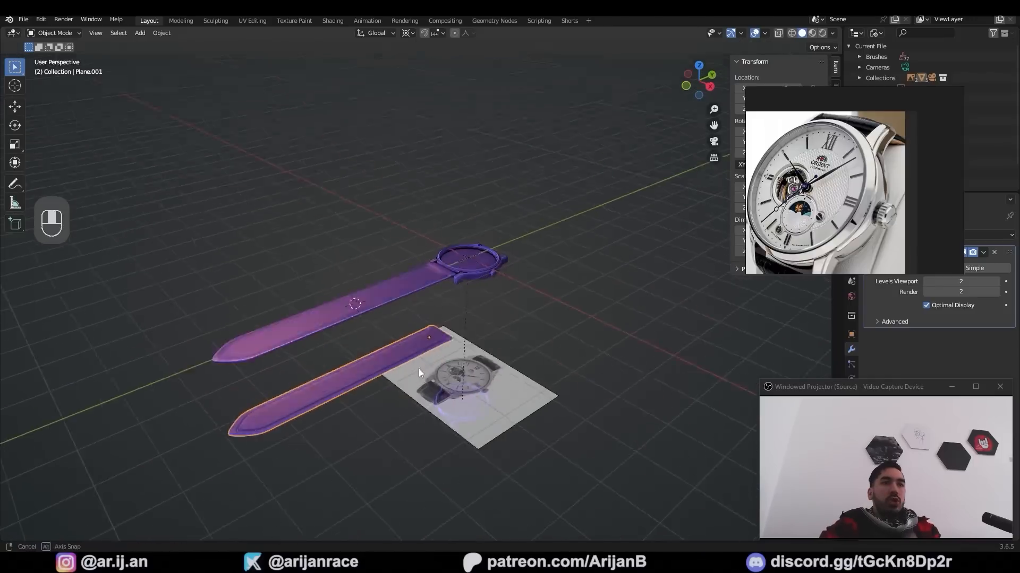
key("g")
left_click(402, 253)
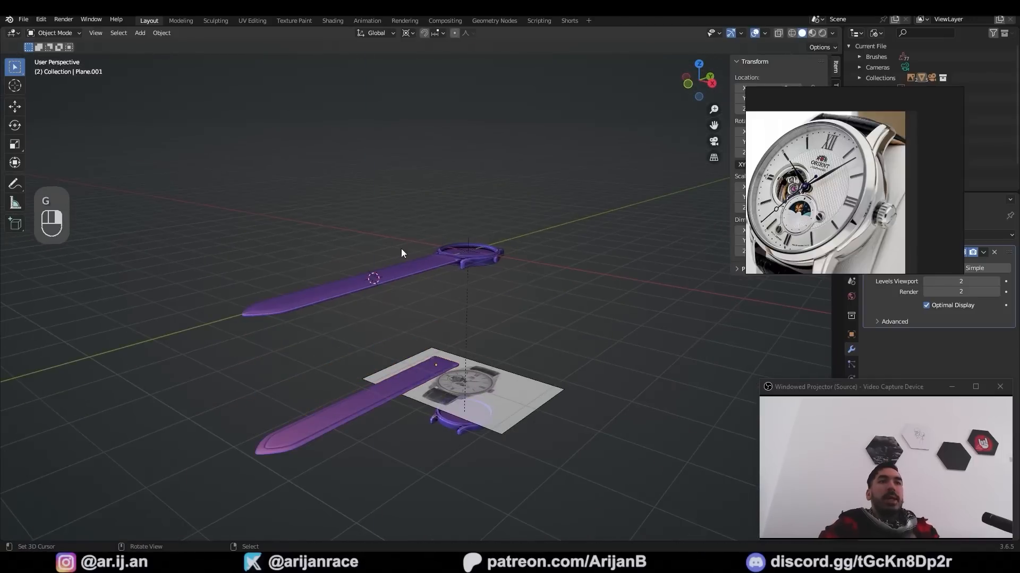
Duplicate the original strap once more and move the copy 2 m down along Z
scroll(414, 280, "up", 3)
key("shift+d")
right_click(424, 272)
key("g")
middle_click(415, 318)
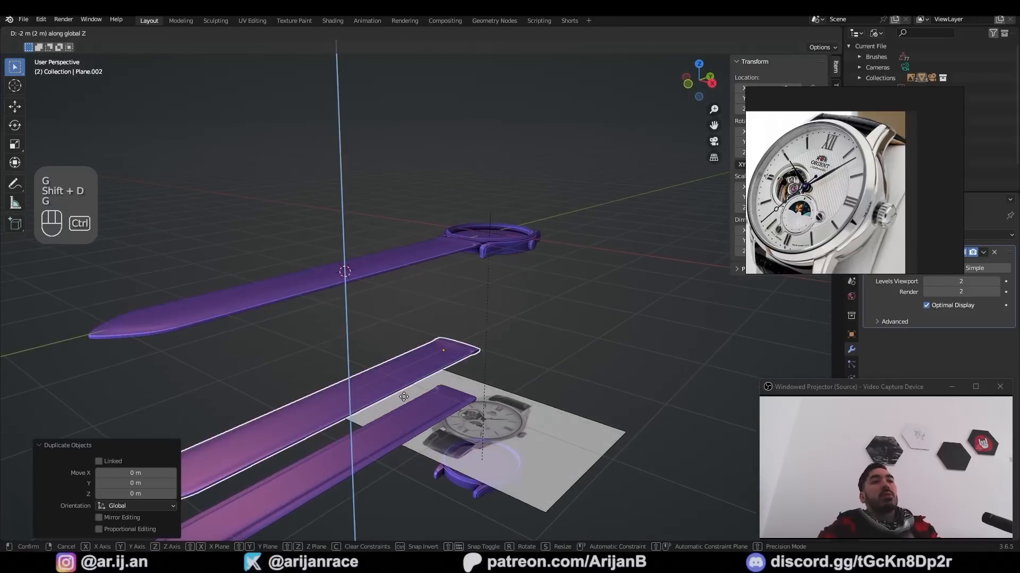
left_click(404, 397)
Apply the original strap's Subdivision modifier and undo the last edits to its mesh
right_click(395, 314)
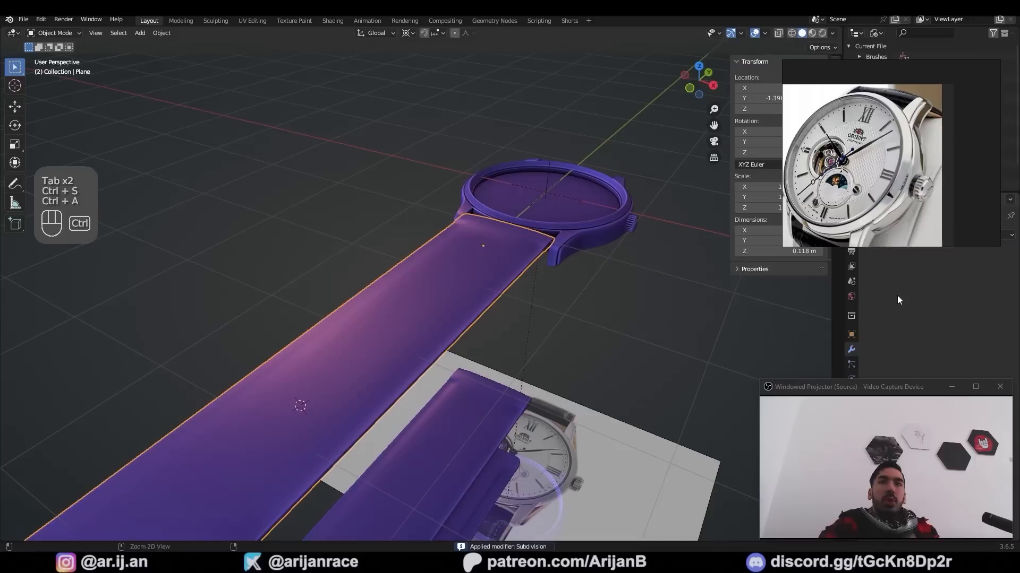
key("Tab")
middle_click_drag(403, 266, 416, 294)
key("ctrl+z")
key("ctrl+z")
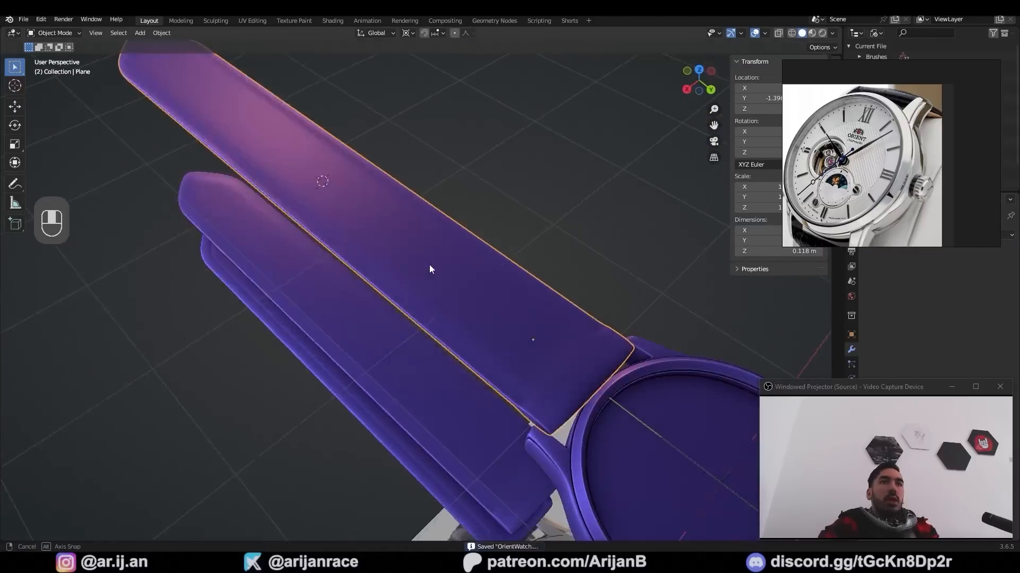
Select the edge loop running just inside the border of the strap's top face and save the file
middle_click_drag(429, 264, 460, 251)
key("ctrl+s")
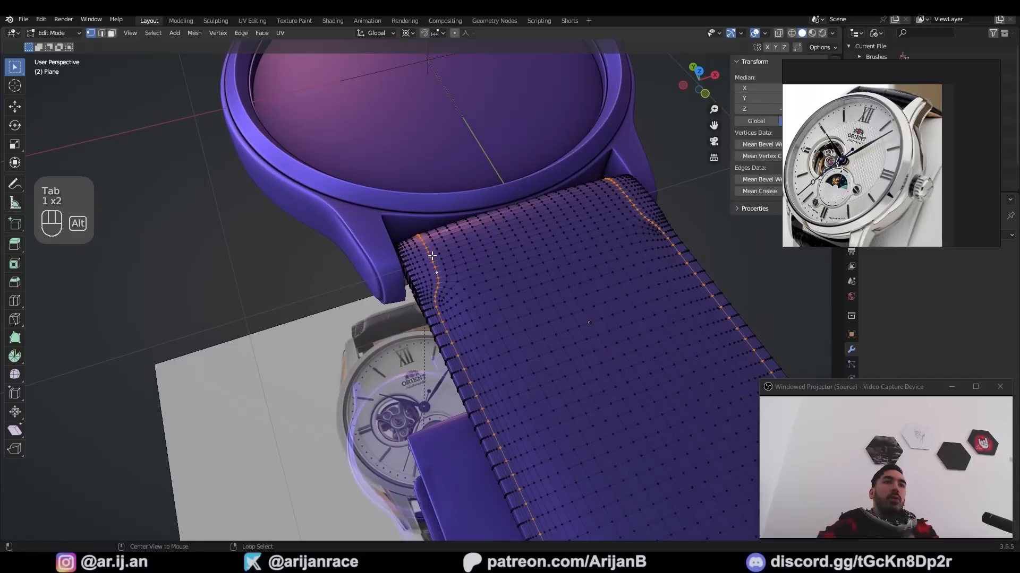
right_click(431, 258, "alt")
scroll(530, 337, "down", 4)
scroll(457, 318, "down", 2)
mouse_move(459, 321)
middle_mouse_down()
mouse_move(473, 336)
mouse_move(446, 301)
middle_mouse_up()
scroll(446, 301, "down", 2)
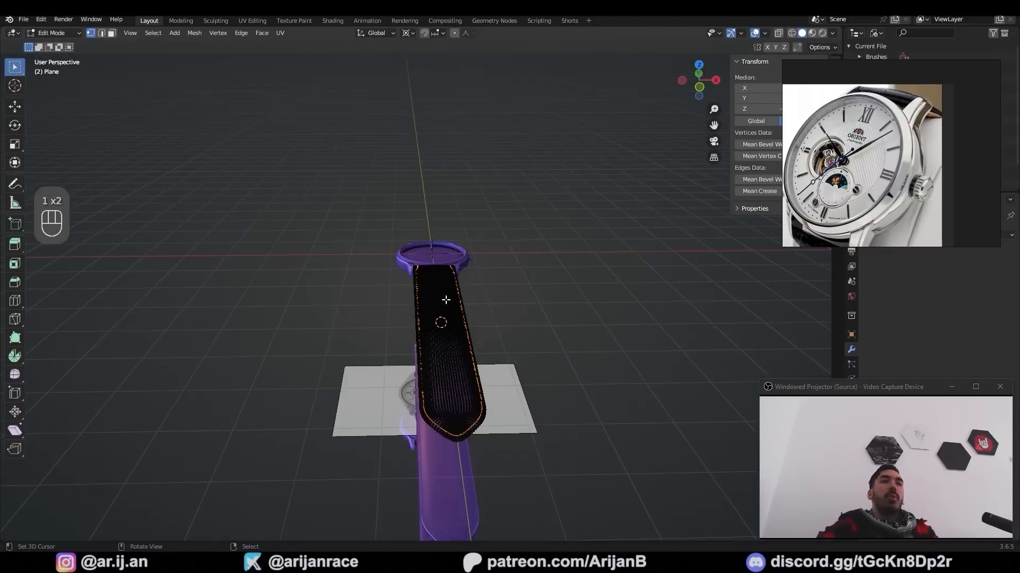
key("z")
middle_click_drag(478, 400, 470, 353)
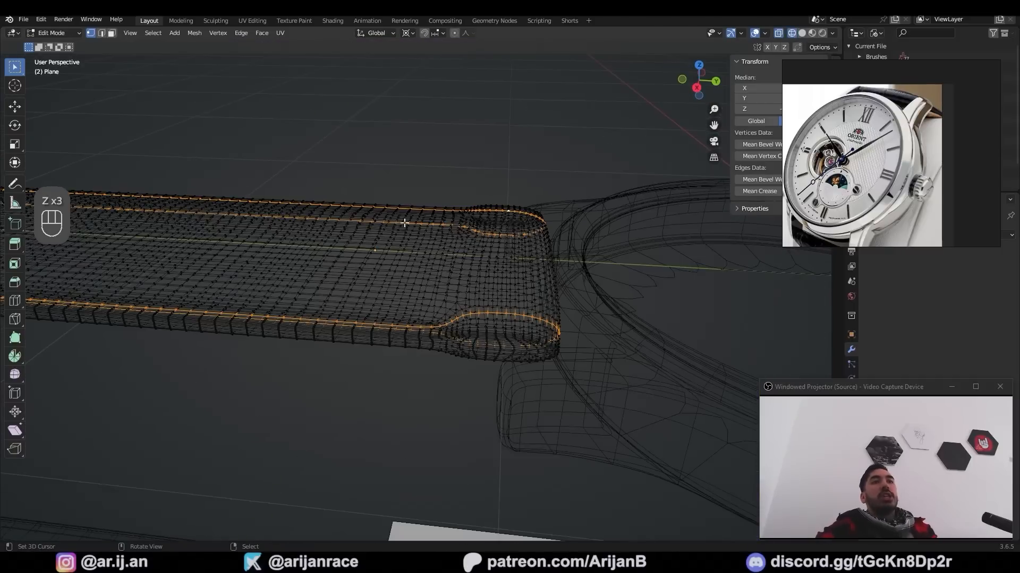
mouse_move(405, 221)
middle_mouse_down()
mouse_move(500, 289)
mouse_move(455, 194)
mouse_move(434, 291)
middle_mouse_up()
key("z")
key("ctrl+s")
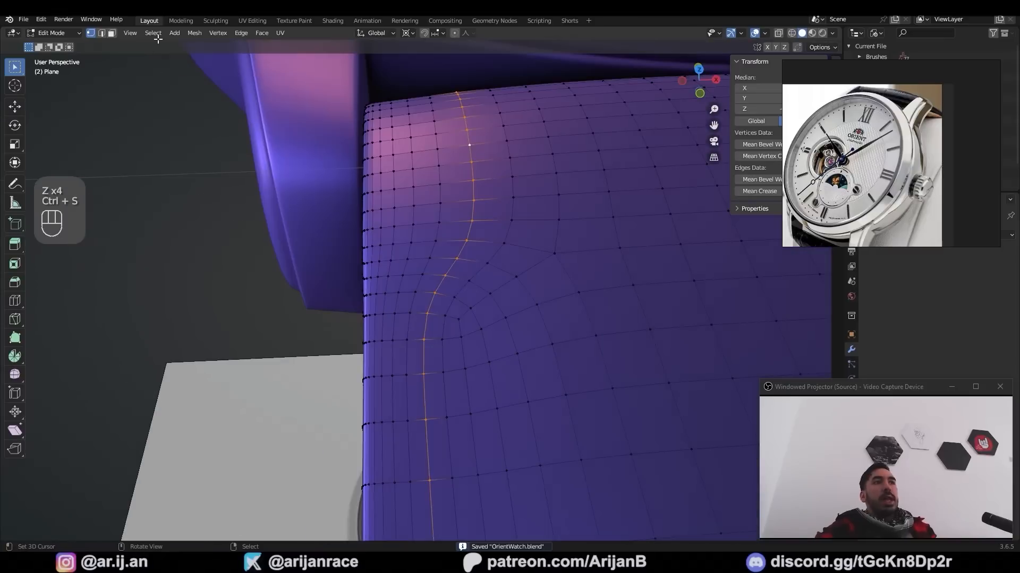
Checker-deselect the border loop with 2 deselected and 1 selected, dent the strap along it as stitching, and save
left_click(153, 33)
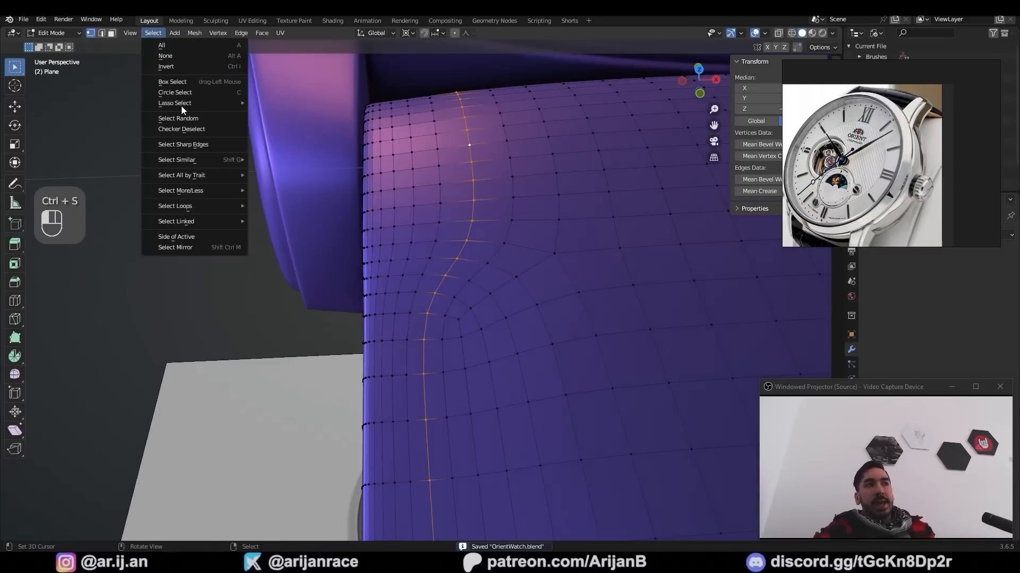
left_click(182, 129)
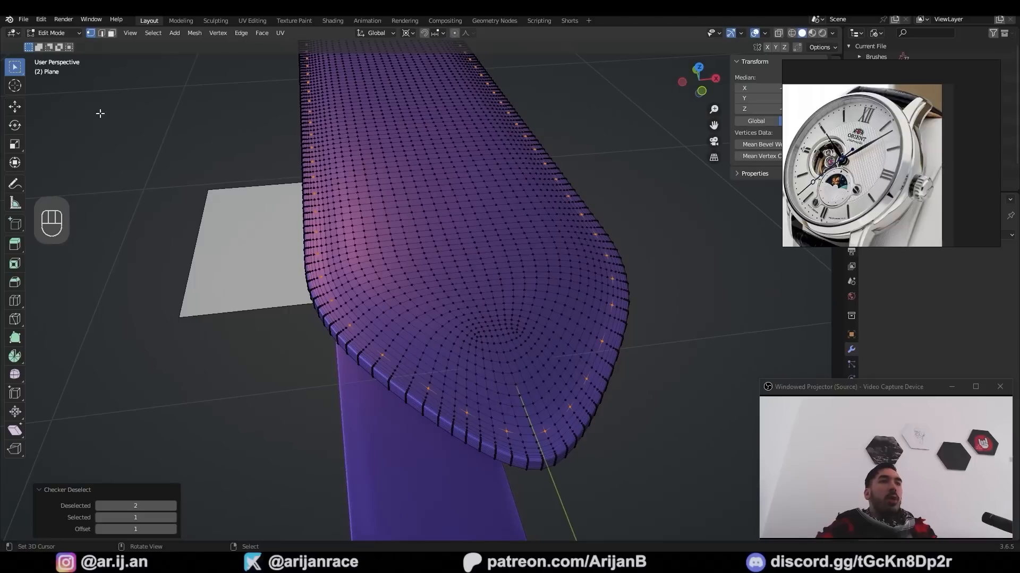
middle_click_drag(371, 239, 402, 243, "ctrl")
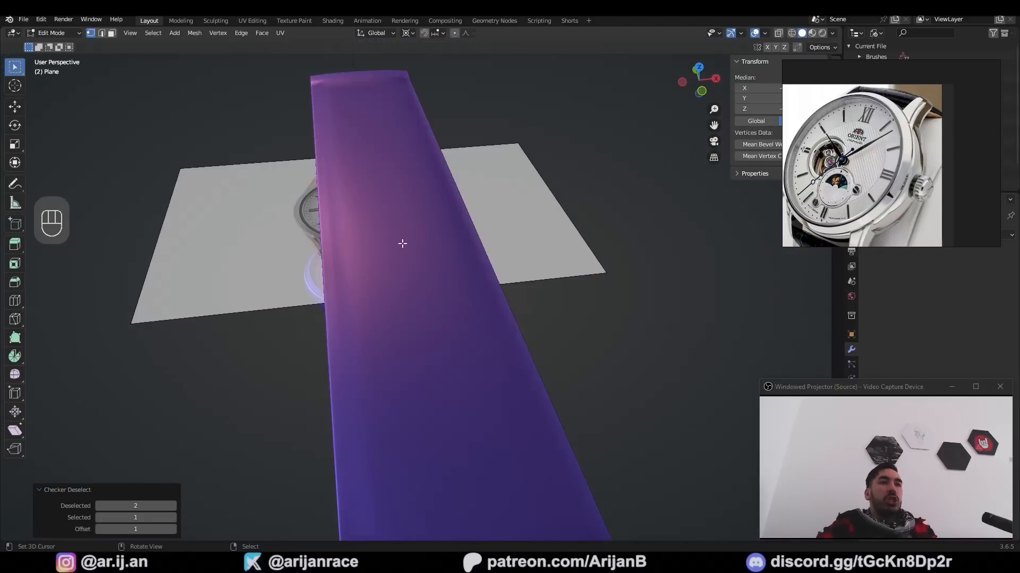
key("Tab")
key("ctrl+s")
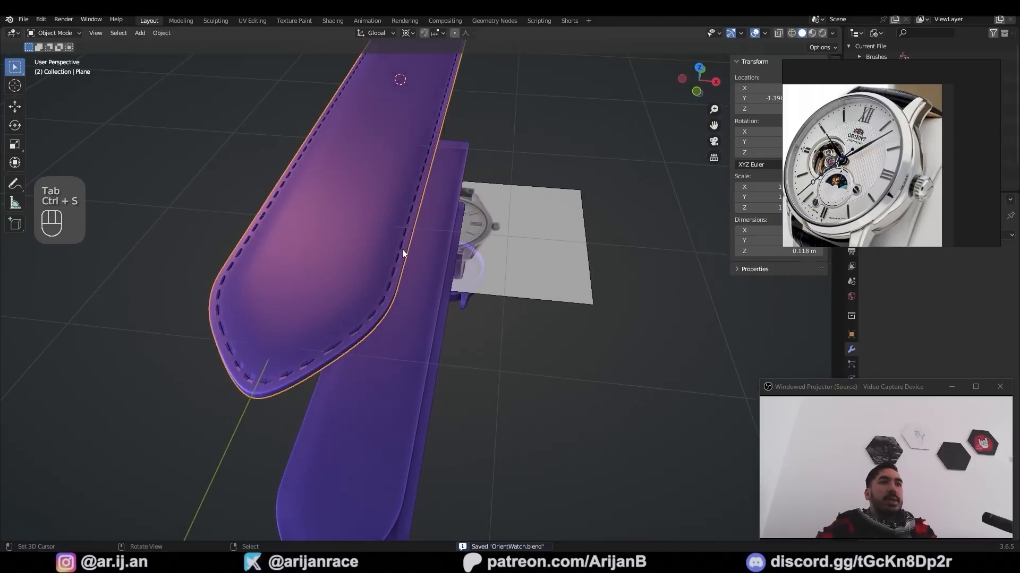
Try a level 1 Subdivision on the dented strap and undo back to the border vertex selection
scroll(402, 289, "up", 3)
middle_click_drag(402, 250, 253, 317, "shift")
key("ctrl+1")
key("ctrl+z")
key("ctrl+z")
key("ctrl+z")
Leave the vertices nearest the lugs out of the stitch dents and give the strap a level 1 Subdivision
key("KP_7")
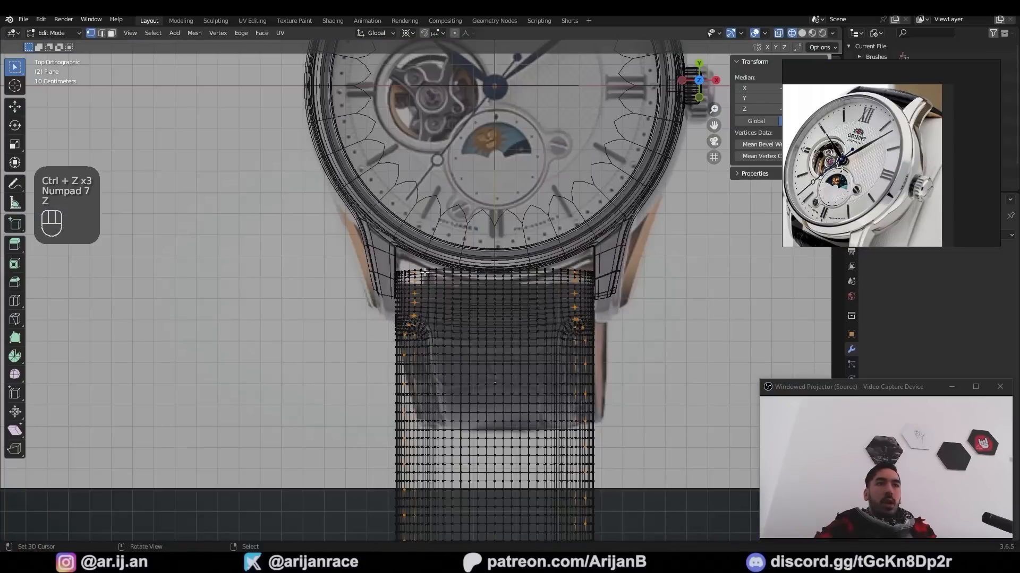
key("z")
key("c")
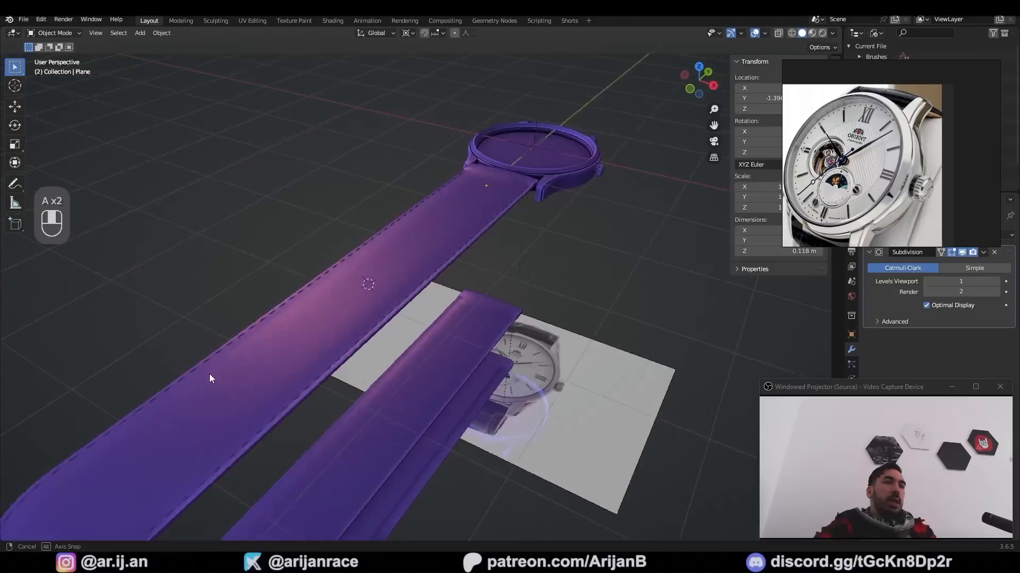
middle_click_drag(209, 377, 412, 324, "shift")
key("a")
key("a")
scroll(412, 324, "up", 3)
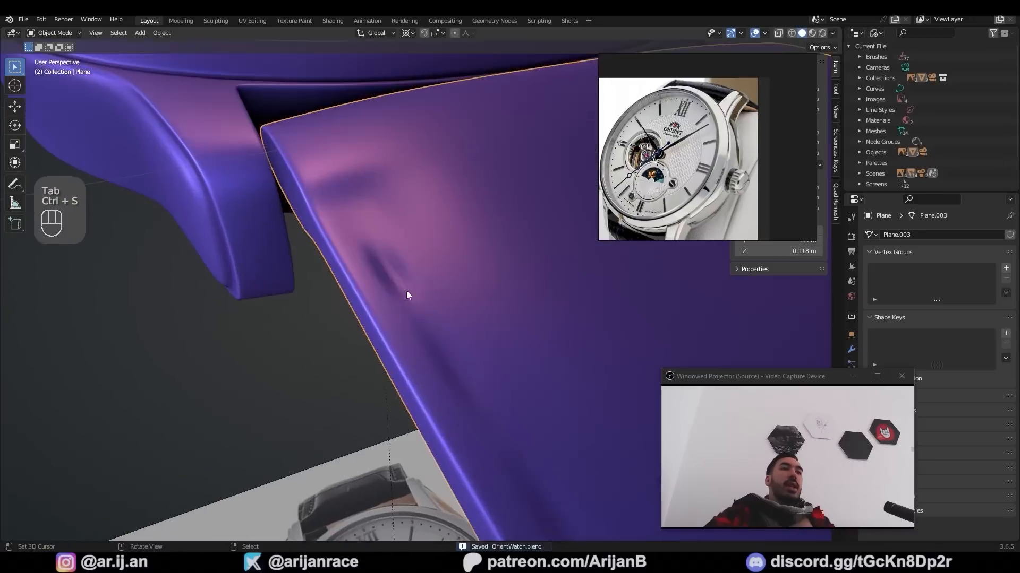
Select the dented stitch loop along the strap's border and separate it into its own object
middle_click_drag(408, 294, 404, 276)
key("Tab")
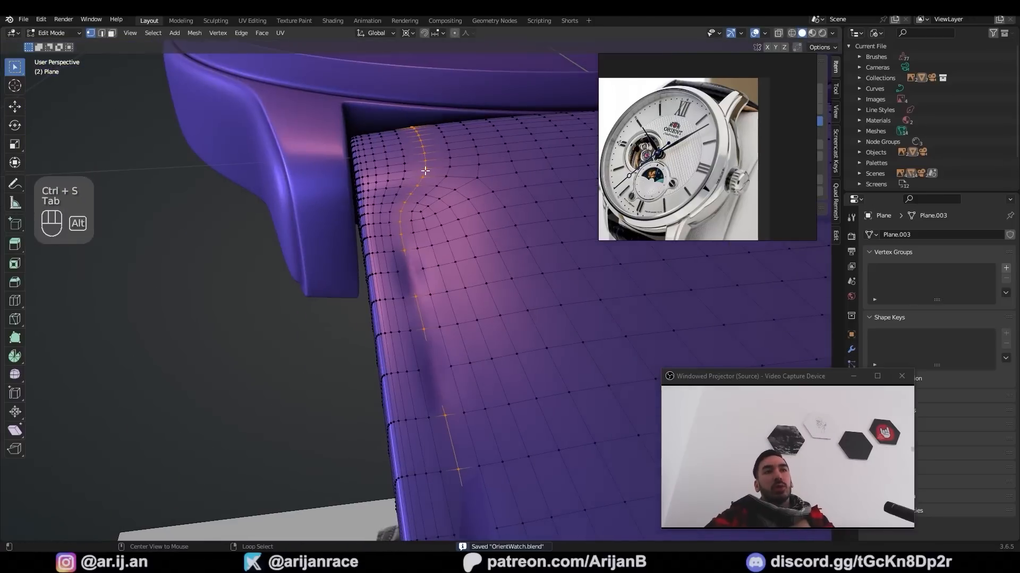
key("z")
middle_click_drag(425, 170, 516, 348)
key("z")
key("p")
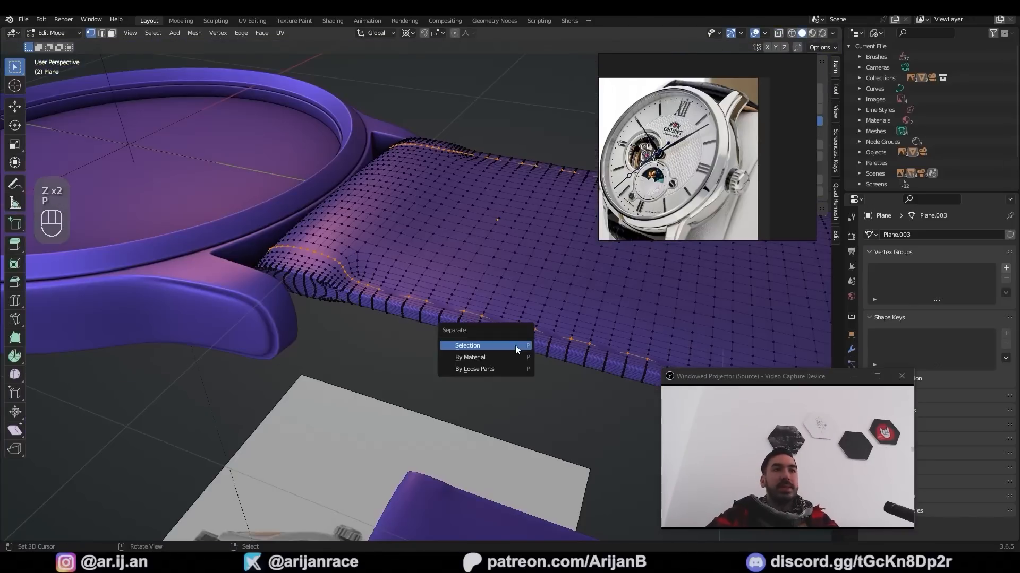
left_click(516, 349)
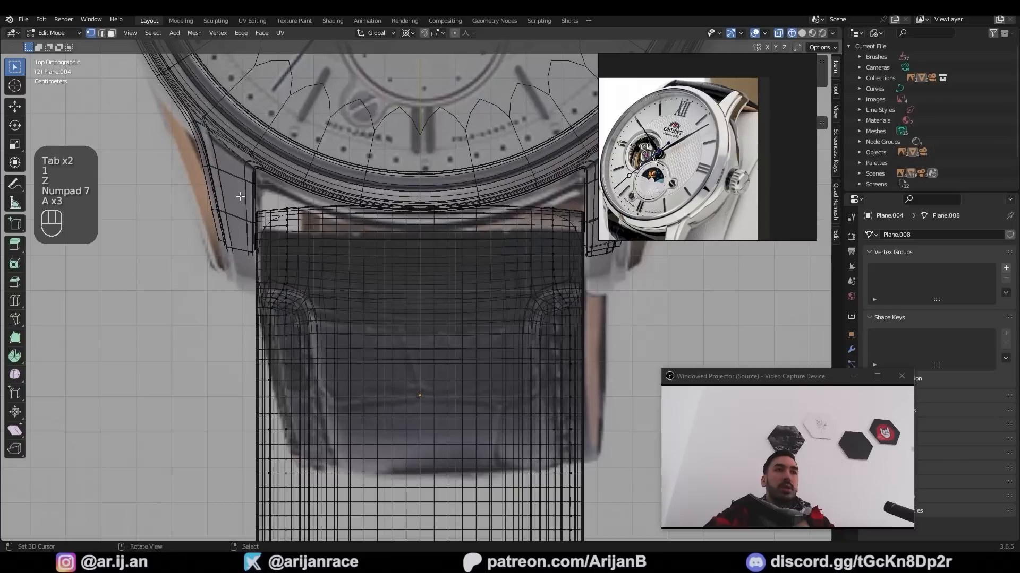
Remove the portion of the separated stitch outline nearest the lugs and save the file
key("a")
key("b")
left_click_drag(230, 192, 610, 303)
key("KP_1")
key("ctrl+s")
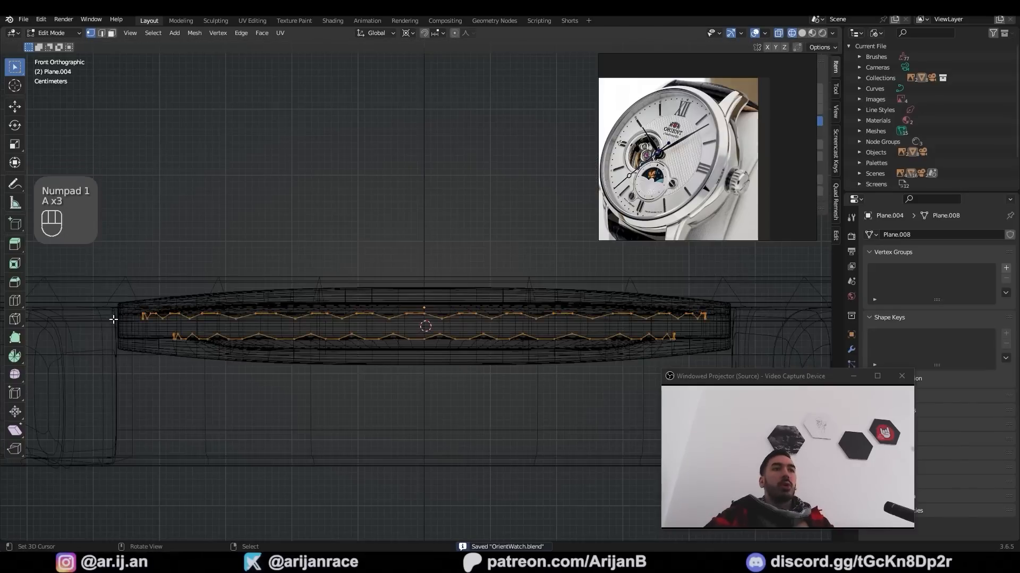
Select the recessed vertices in the middle band of the stitch outline and bevel them with two segments
key("a")
key("a")
key("b")
left_click_drag(118, 317, 773, 336)
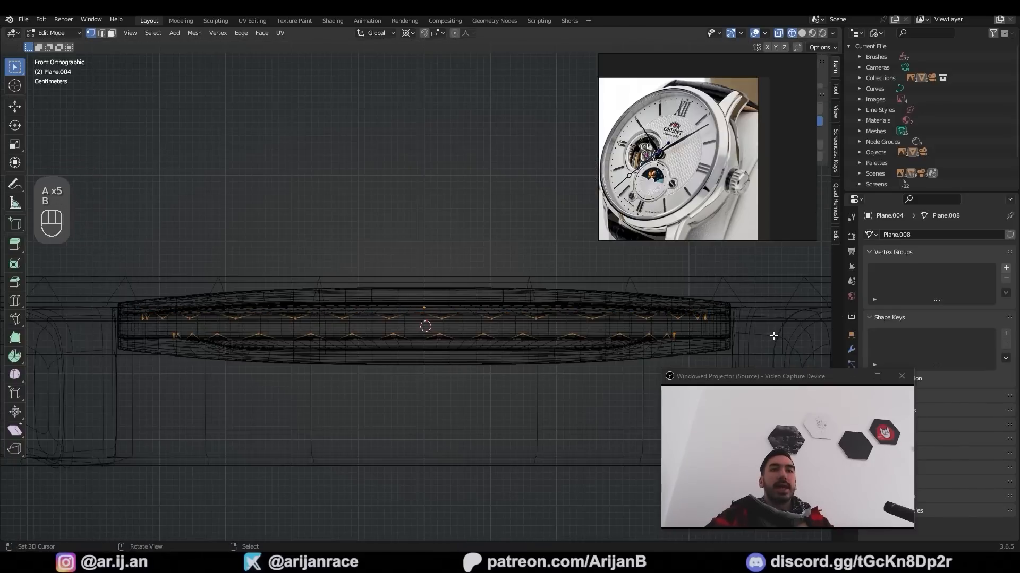
scroll(555, 346, "up", 3)
key("ctrl+b")
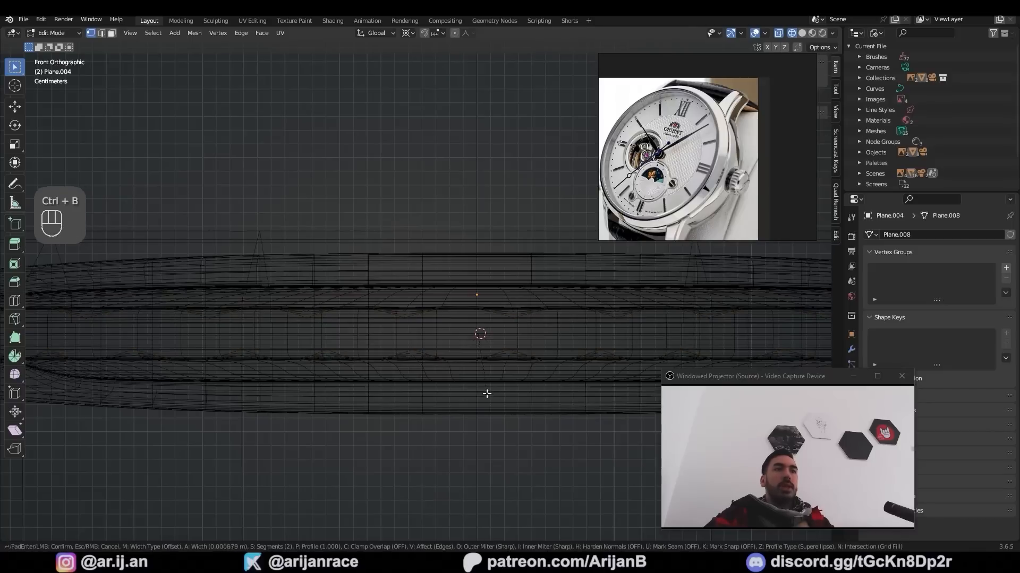
key("shift")
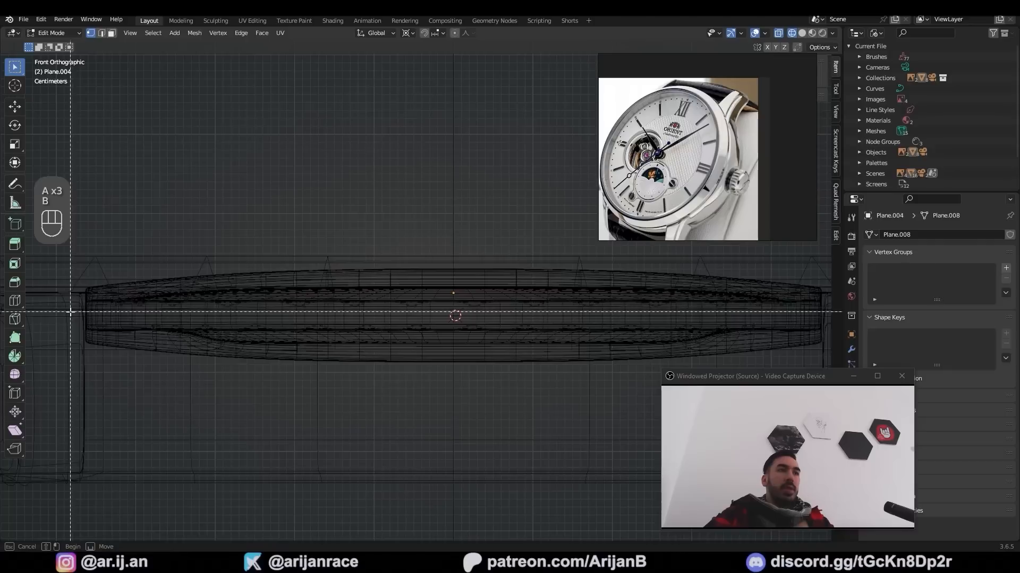
Select the recessed parts of the stitch outline, shrink the selection with Select Less, and scale it nearly flat along Z
left_click_drag(70, 311, 874, 303)
key("g")
key("g")
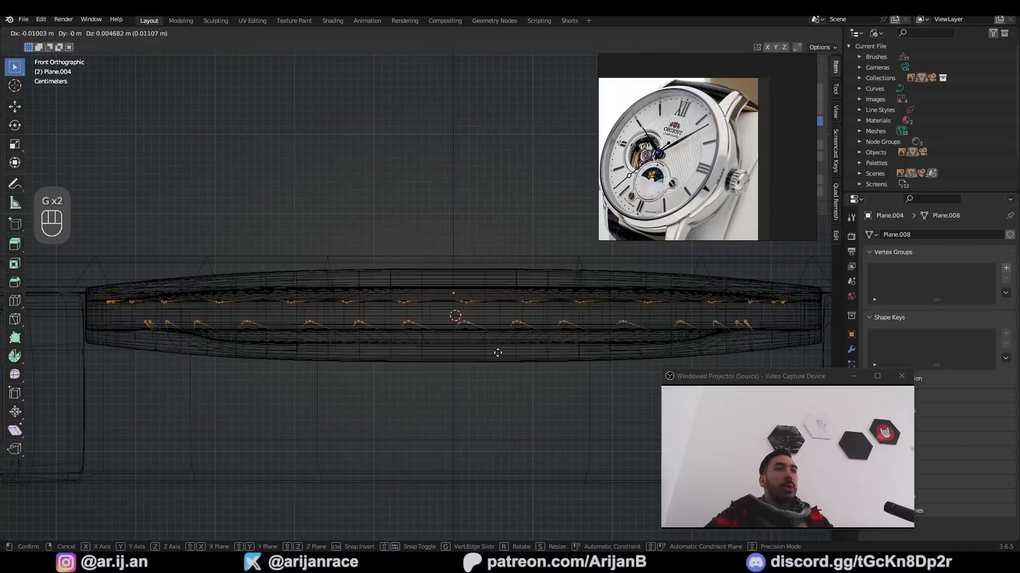
left_click(511, 352)
key("ctrl+KP_Subtract")
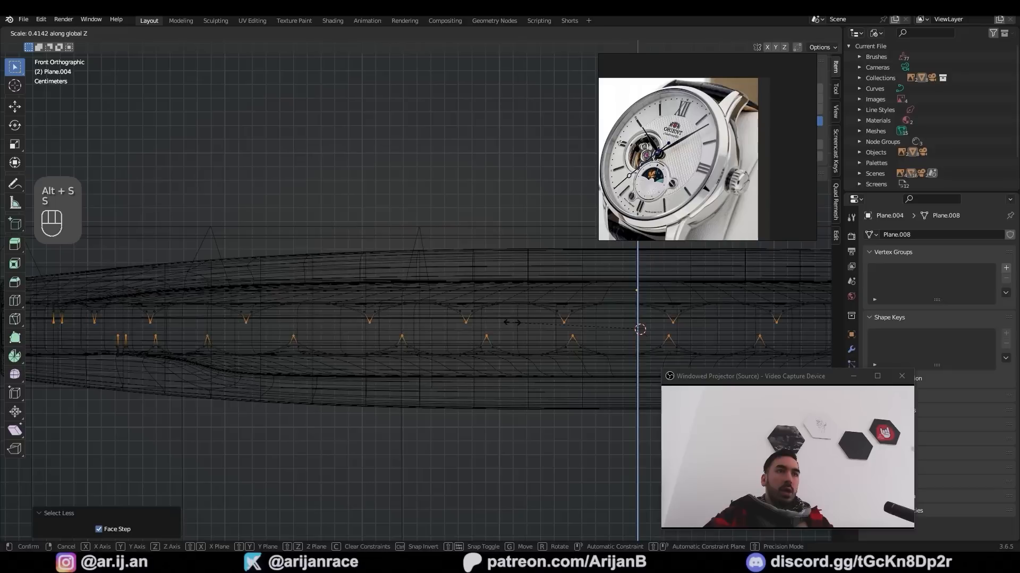
right_click(503, 325)
key("s")
key("z")
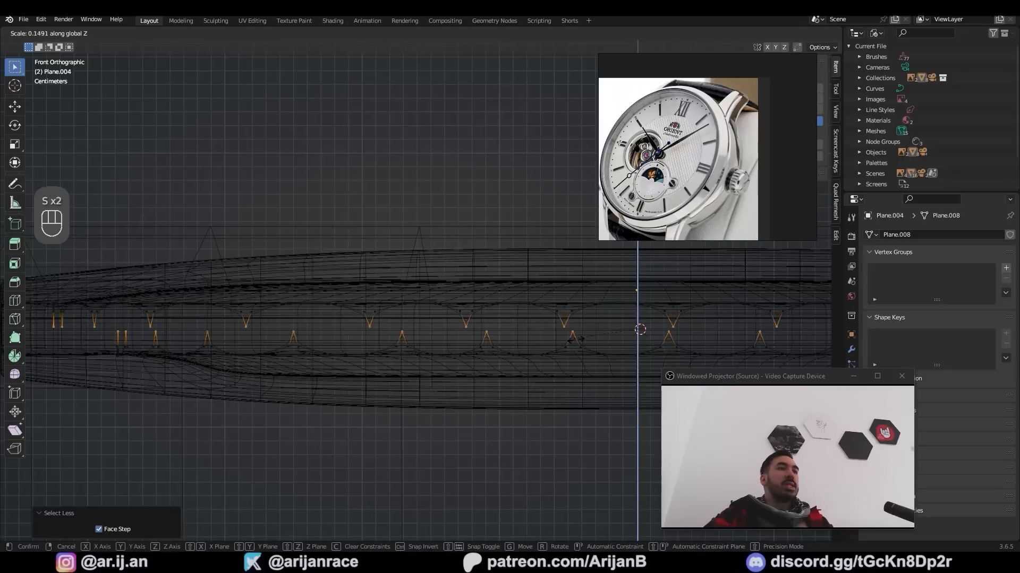
left_click(640, 330)
scroll(494, 376, "down", 5)
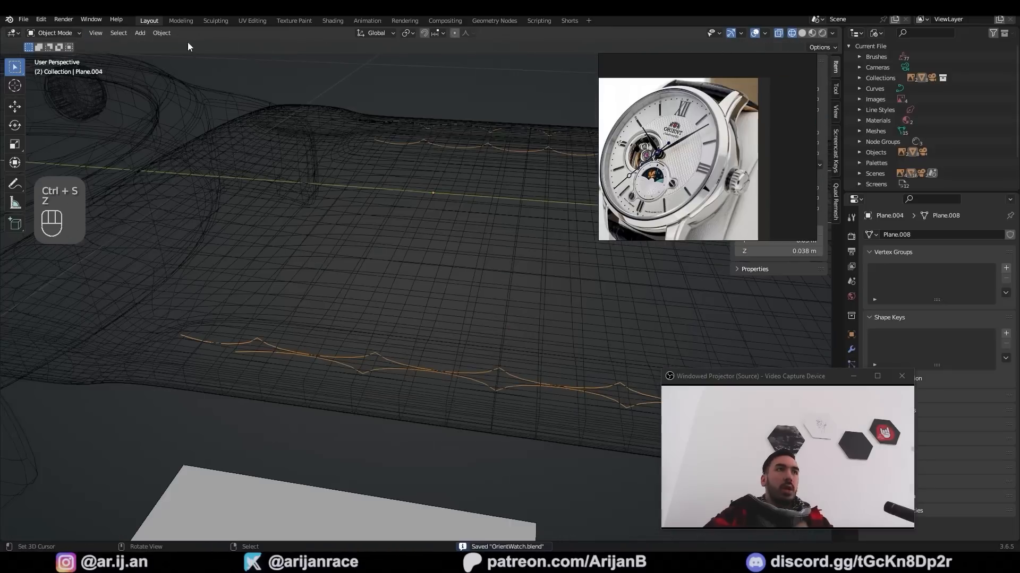
Convert the stitch outline object to a curve and return to solid shading
left_click(162, 33)
mouse_move(219, 346)
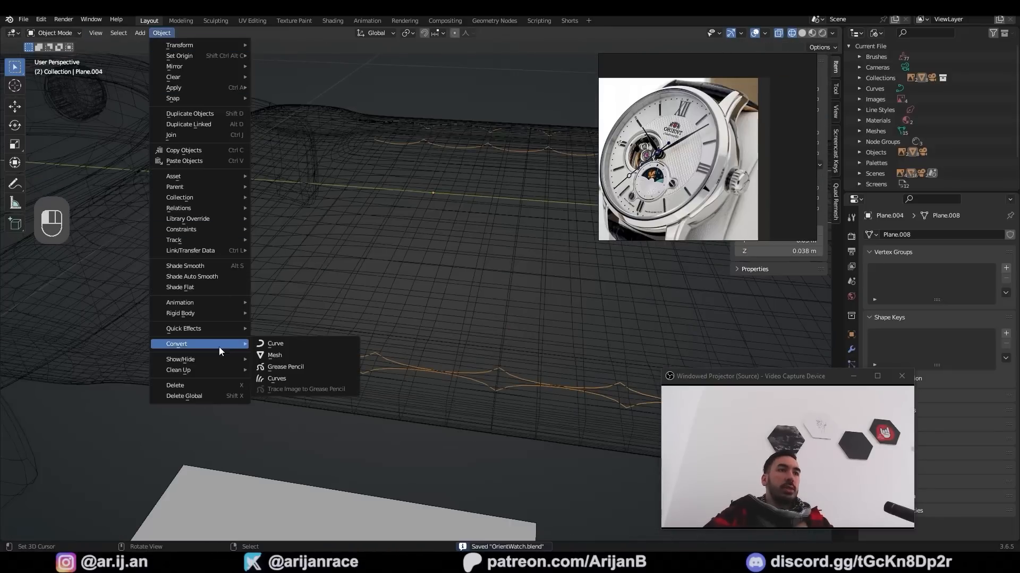
left_click(274, 344)
key("shift+z")
scroll(928, 360, "down", 3)
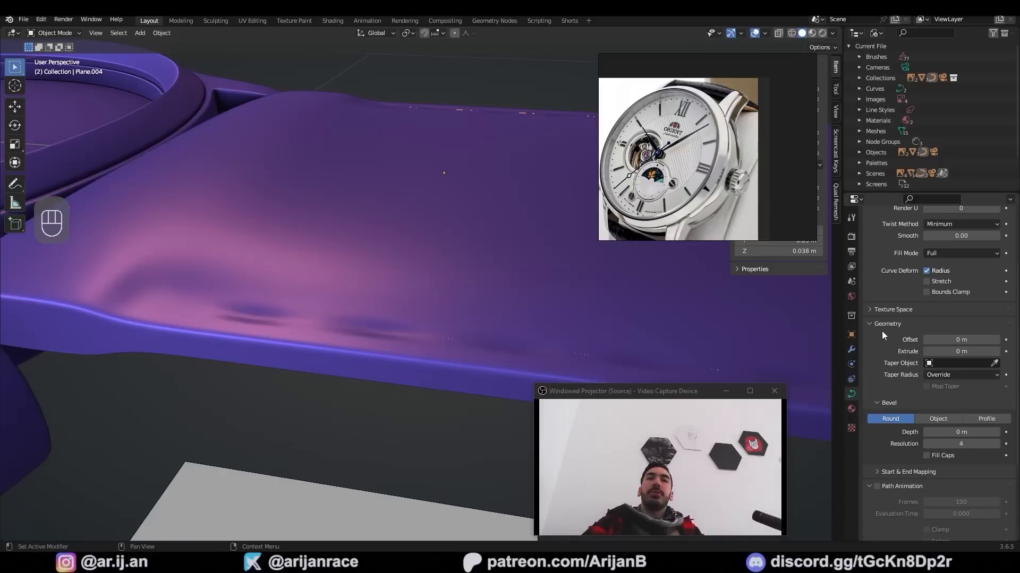
Give the stitch curve a round bevel depth of 0.01 m and shade it smooth
right_click(980, 434)
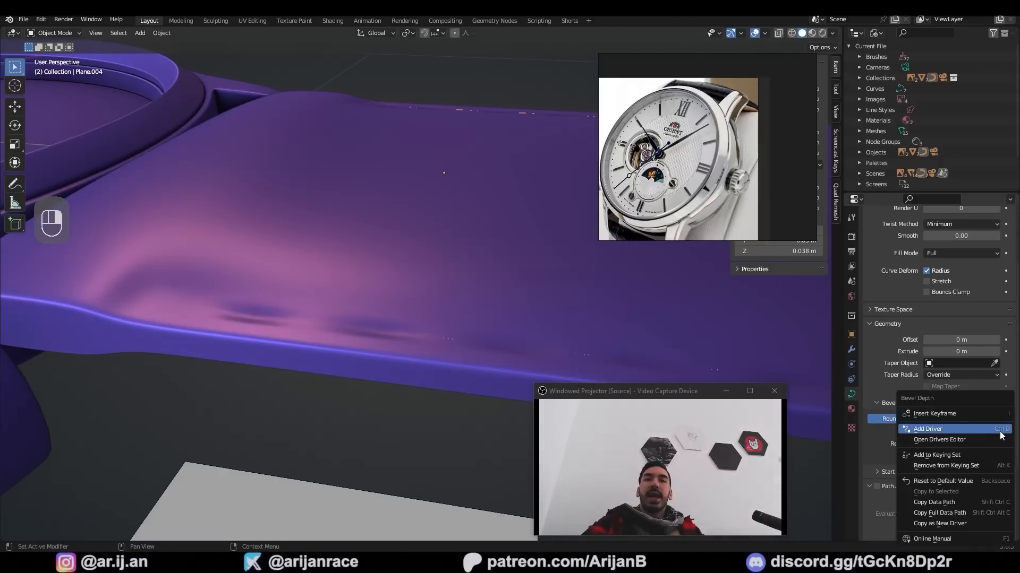
left_click(943, 481)
left_click(995, 433)
left_click(166, 34)
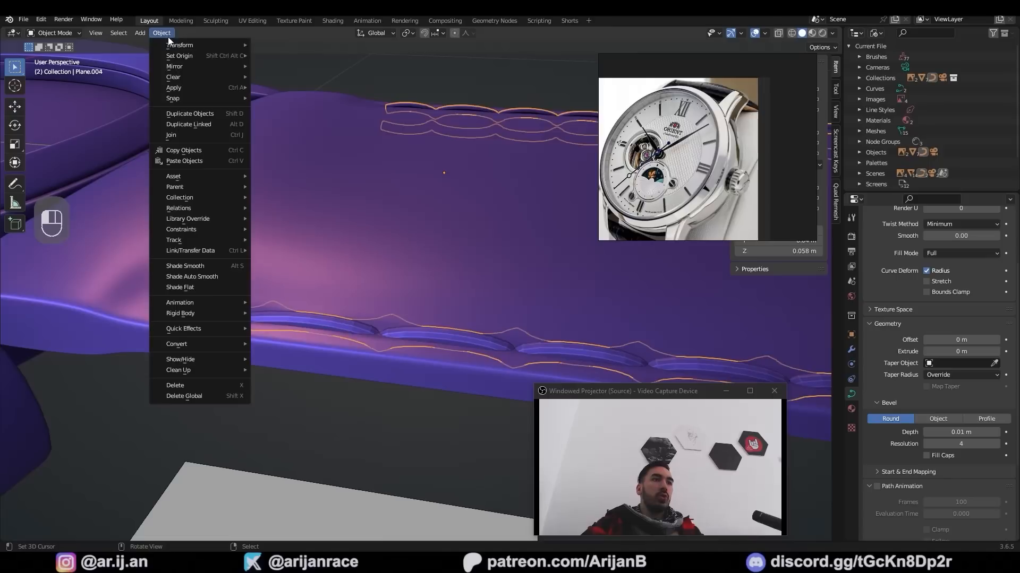
left_click(192, 268)
Reduce the stitch curve's bevel depth to 0.006 m and check the stitches around the strap's tip
key("a")
key("a")
middle_click_drag(282, 289, 345, 270)
right_click(403, 278)
double_click(942, 432)
key("BackSpace")
type("0")
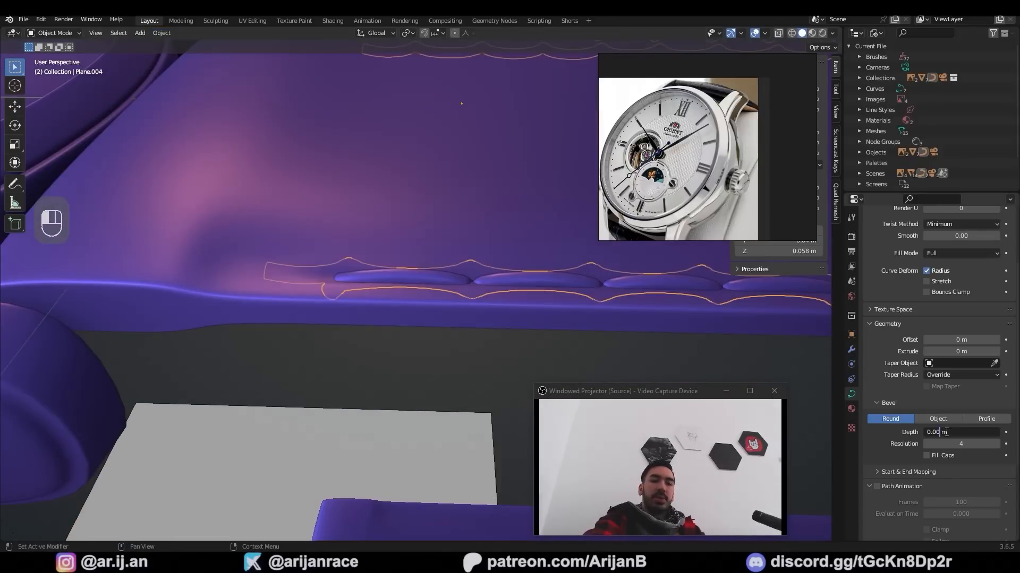
type("7")
key("BackSpace")
type("6")
key("Return")
scroll(709, 335, "down", 8)
middle_click_drag(709, 335, 536, 291)
middle_click_drag(368, 335, 394, 333, "shift")
scroll(226, 342, "up", 3)
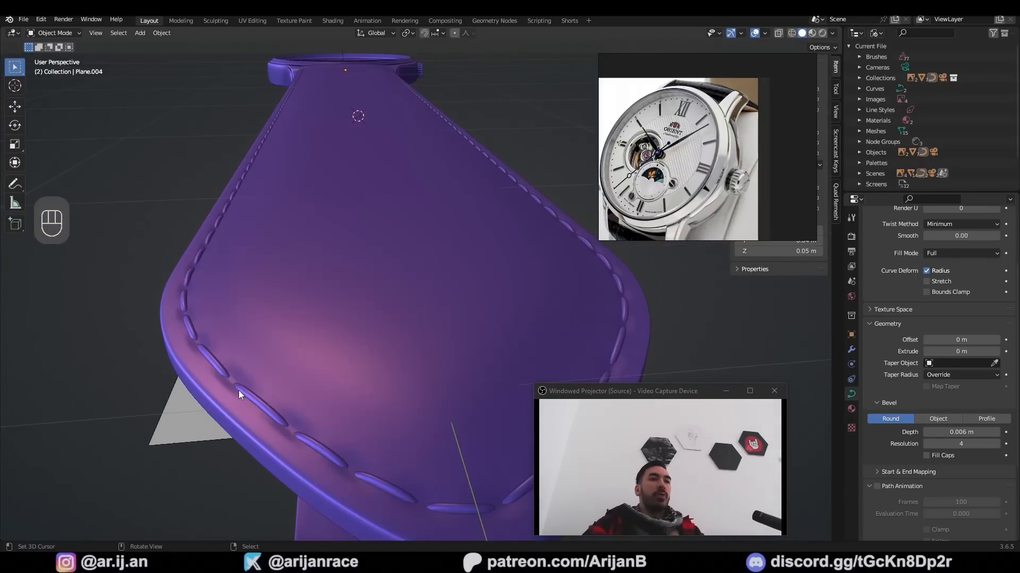
Open the strap's mesh for editing and save the file
scroll(256, 366, "down", 3)
right_click(348, 288)
key("Tab")
middle_click_drag(348, 288, 428, 359)
key("ctrl+s")
left_click_drag(635, 395, 785, 392)
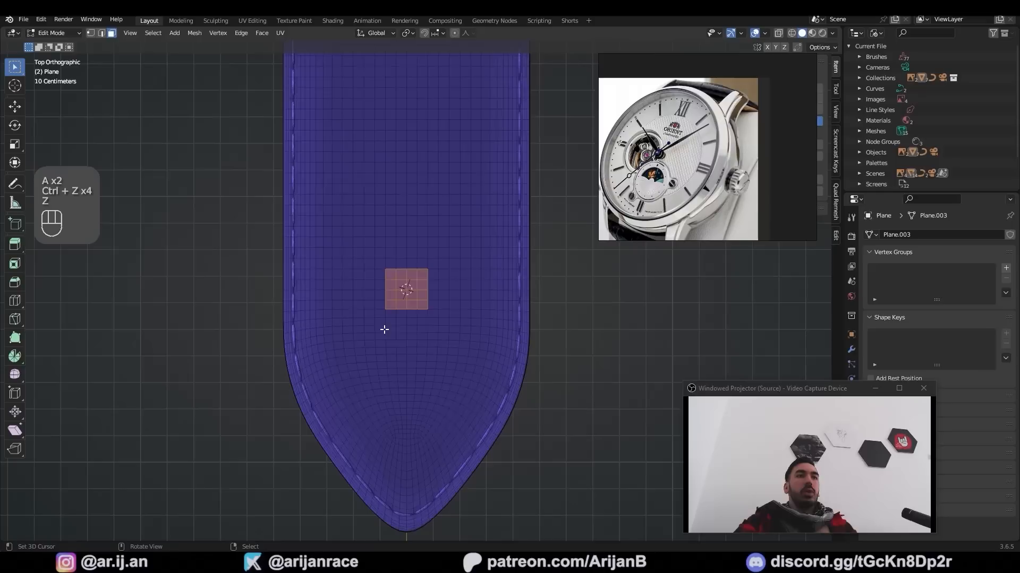
Select a rectangular patch of faces, four faces wide, on the strap's centre line just before the tapered tip
scroll(402, 298, "down", 1)
scroll(394, 317, "up", 3)
key("z")
key("a")
key("a")
scroll(362, 326, "up", 1)
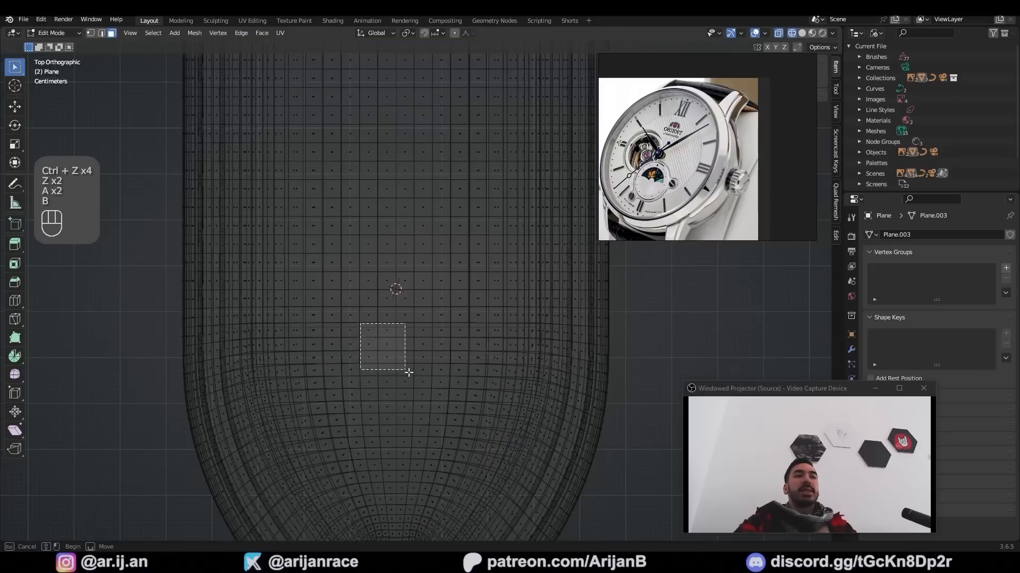
left_click_drag(409, 372, 431, 378)
scroll(396, 351, "down", 2)
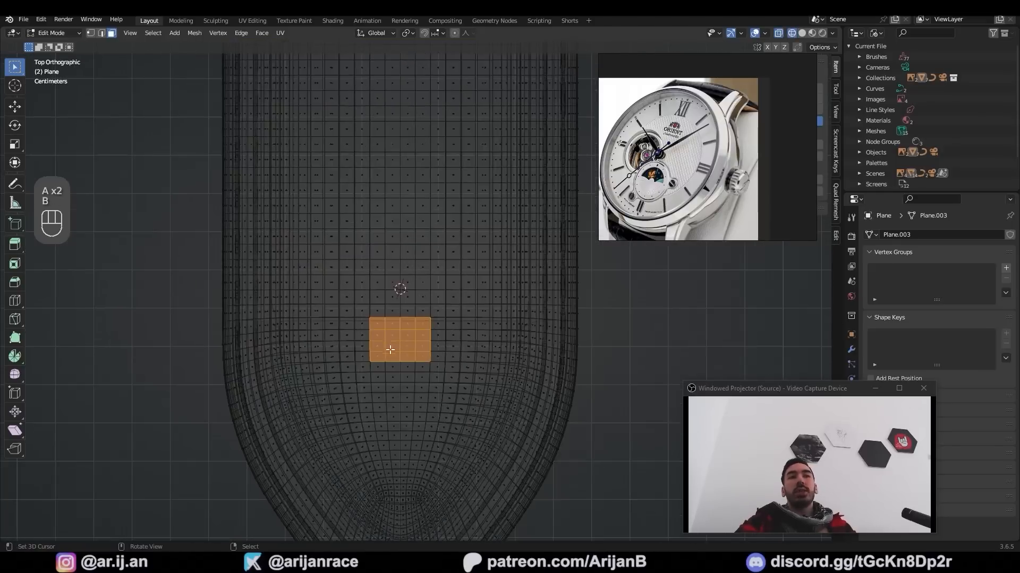
scroll(363, 329, "up", 1)
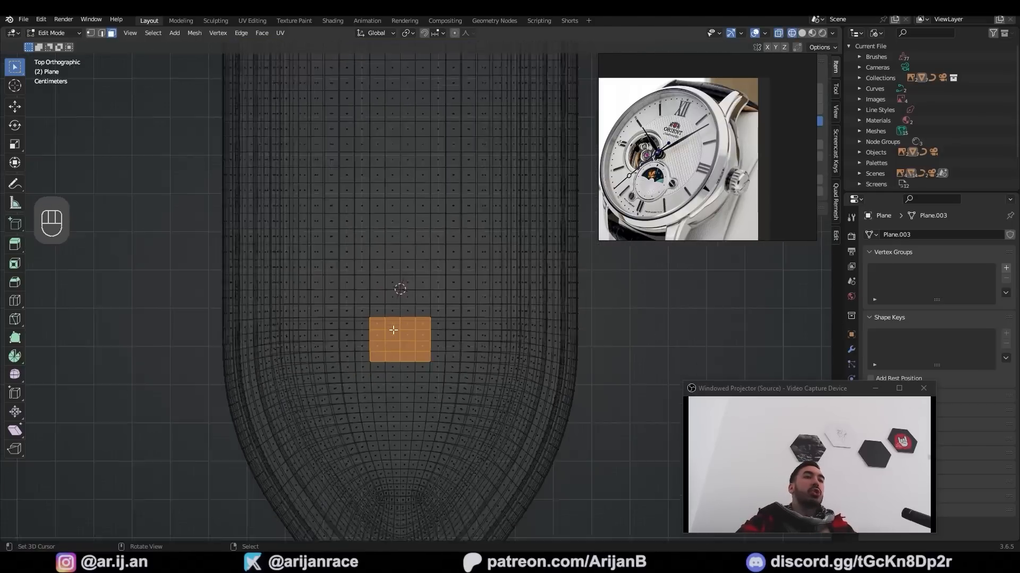
Add a second face patch, four faces wide and four long, on the strap's centre line, spaced from the first
key("z")
key("b")
key("z")
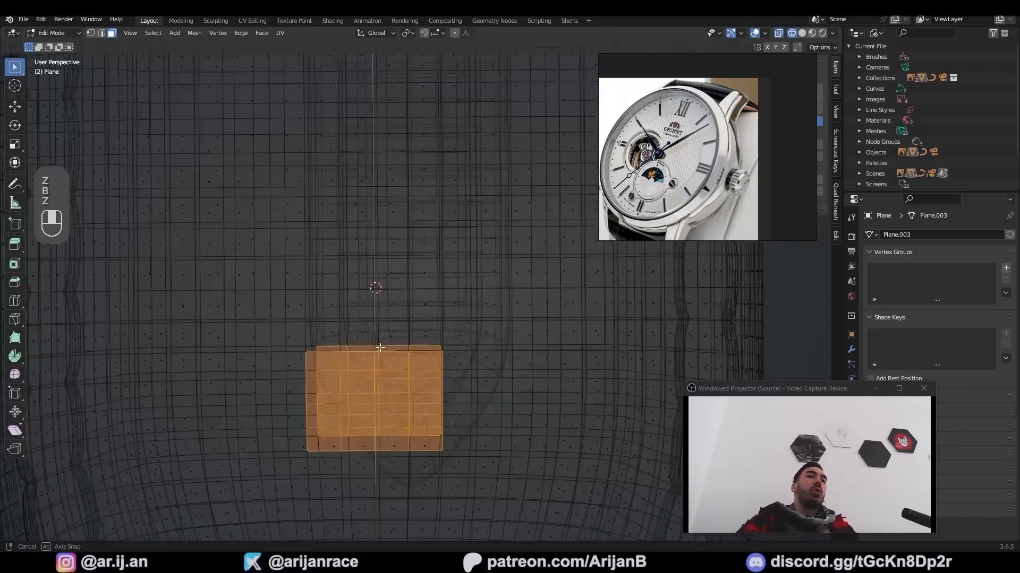
mouse_move(371, 287)
middle_mouse_down()
mouse_move(381, 287)
mouse_move(382, 247)
middle_mouse_up()
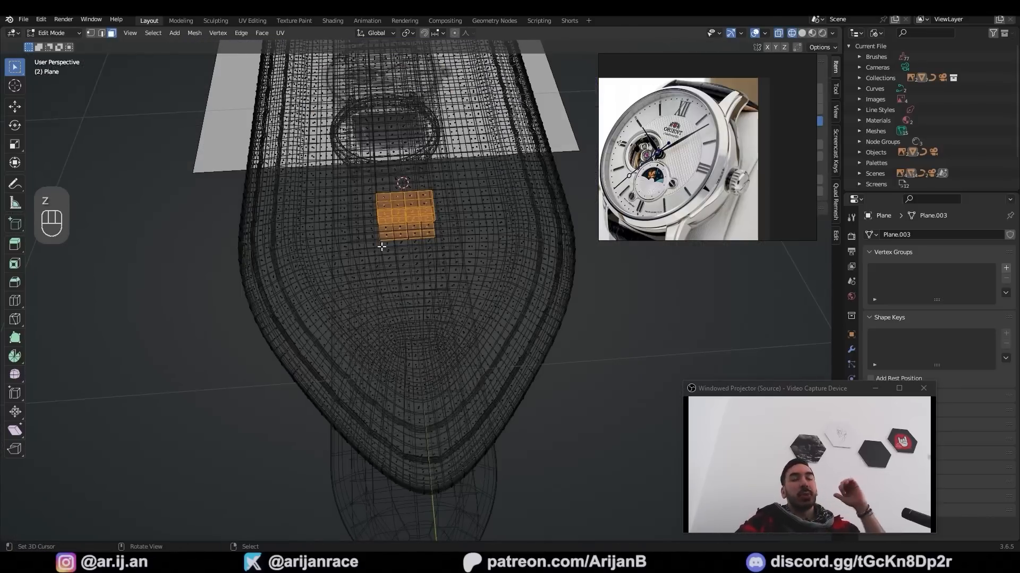
key("KP_7")
key("b")
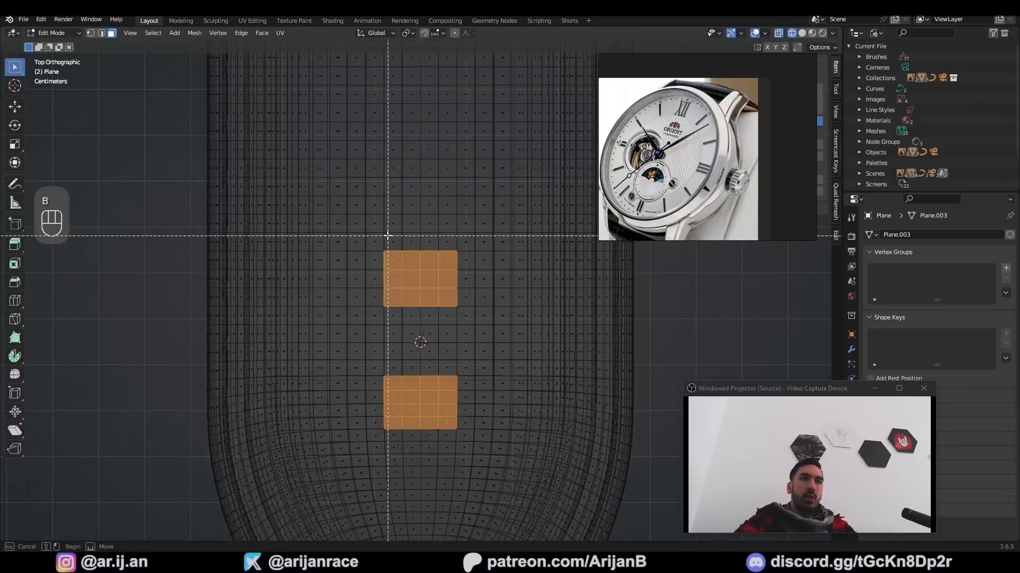
scroll(415, 318, "down", 1)
middle_click_drag(401, 220, 403, 319, "shift")
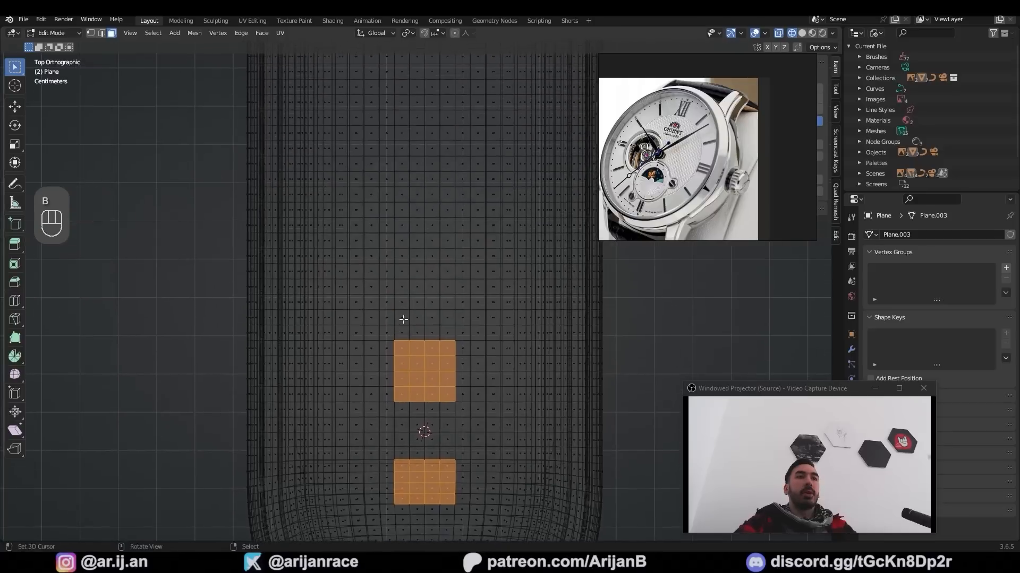
Add two more evenly spaced four-by-four face patches further along the strap's centre line to the selection
scroll(403, 317, "up", 1)
key("b")
left_click_drag(393, 271, 455, 208)
middle_click_drag(455, 210, 452, 341, "shift")
key("b")
left_click_drag(392, 252, 450, 202)
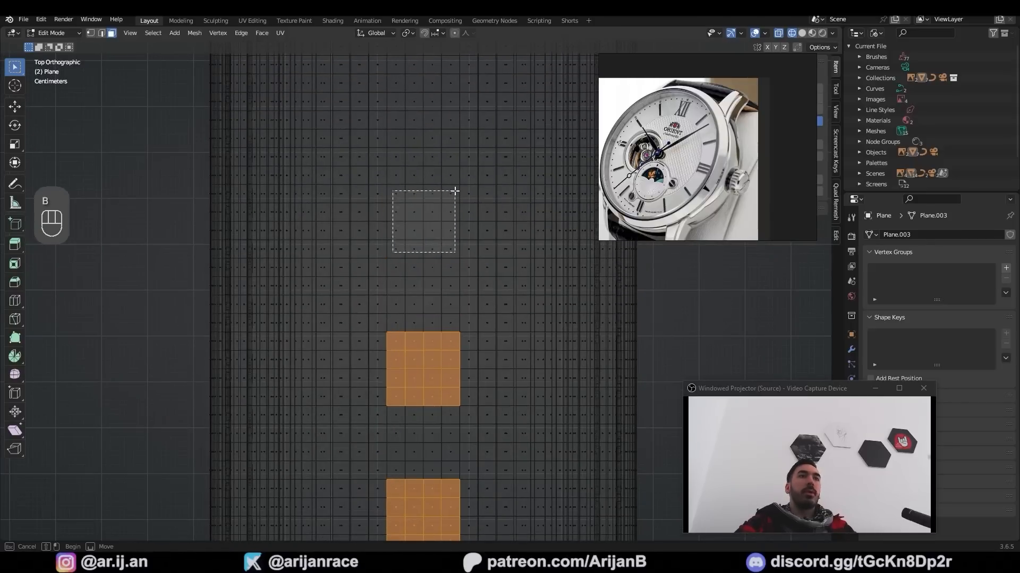
left_click_drag(456, 191, 455, 190)
Set the pivot to Individual Origins, extrude the selected patches in place and scale them to about 0.597
left_click(409, 34)
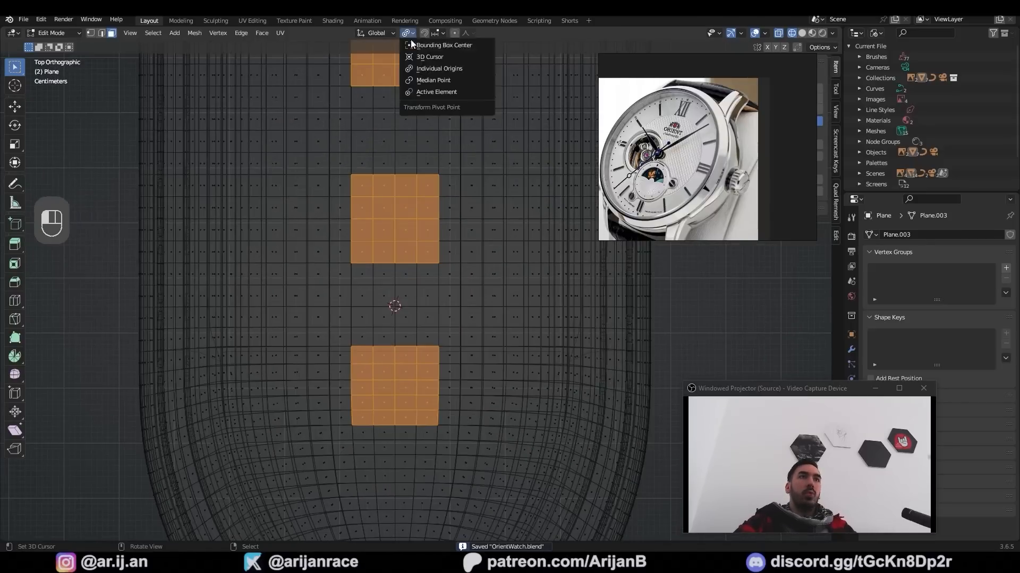
left_click(418, 70)
scroll(424, 216, "down", 2)
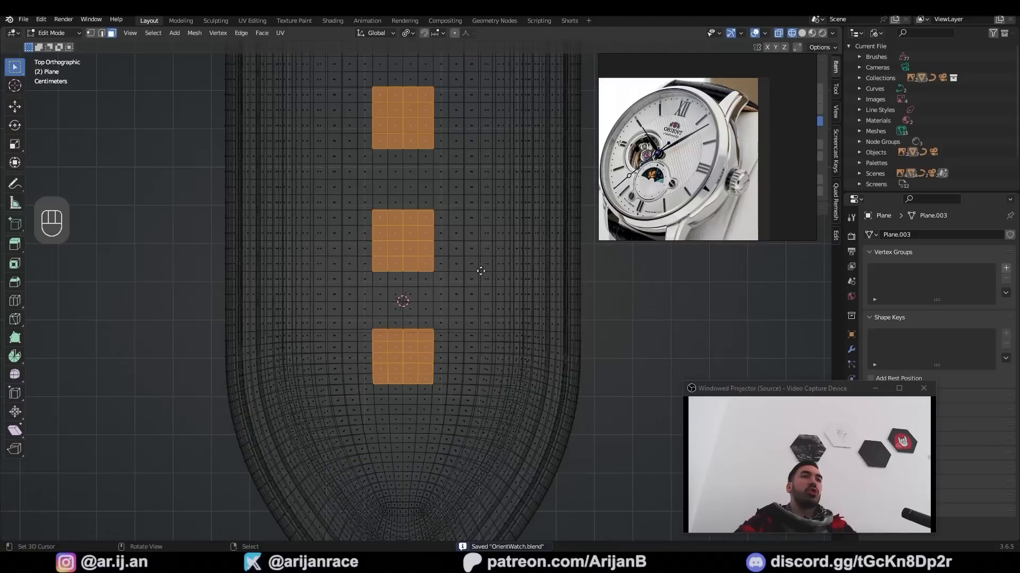
key("e")
right_click(485, 304)
key("s")
left_click(486, 227)
Turn the shrunken patches into circles with LoopTools Circle and adjust their size
key("w")
mouse_move(485, 226)
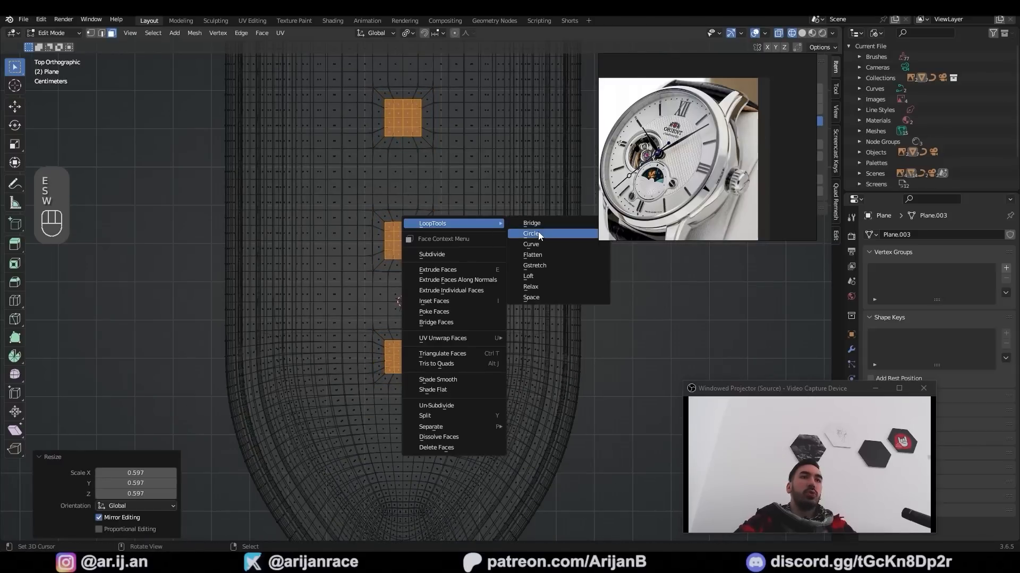
left_click(532, 233)
scroll(508, 386, "down", 1)
key("s")
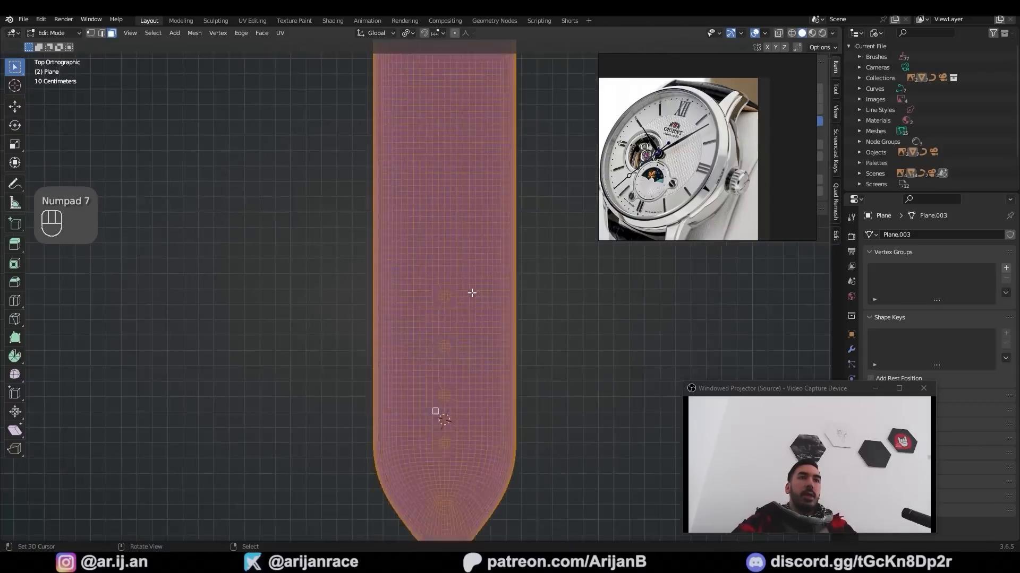
Clear the selection and circle-select the round hole patches along the centre line through the strap's full thickness
scroll(447, 306, "down", 2)
key("z")
key("a")
key("a")
key("z")
scroll(442, 307, "up", 1)
middle_click_drag(444, 287, 424, 308, "shift")
scroll(423, 257, "up", 1)
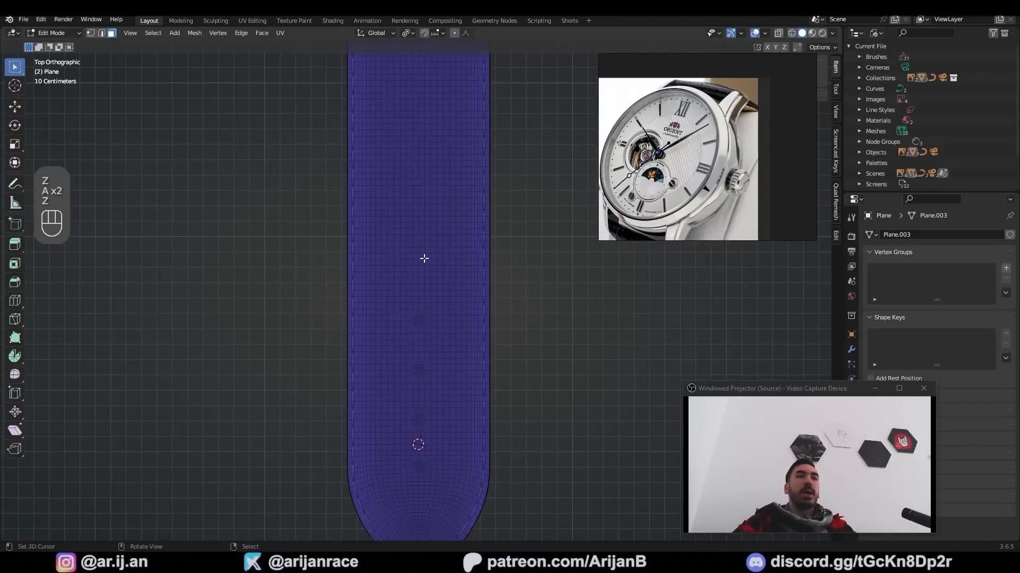
scroll(421, 191, "down", 5)
key("c")
left_click_drag(394, 297, 389, 401)
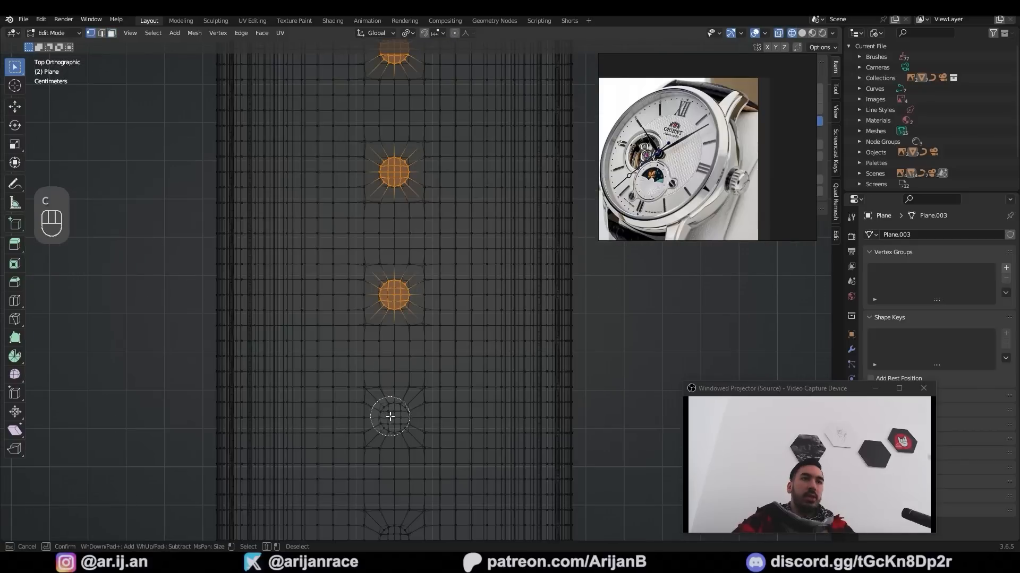
left_click(390, 417)
right_click(390, 419)
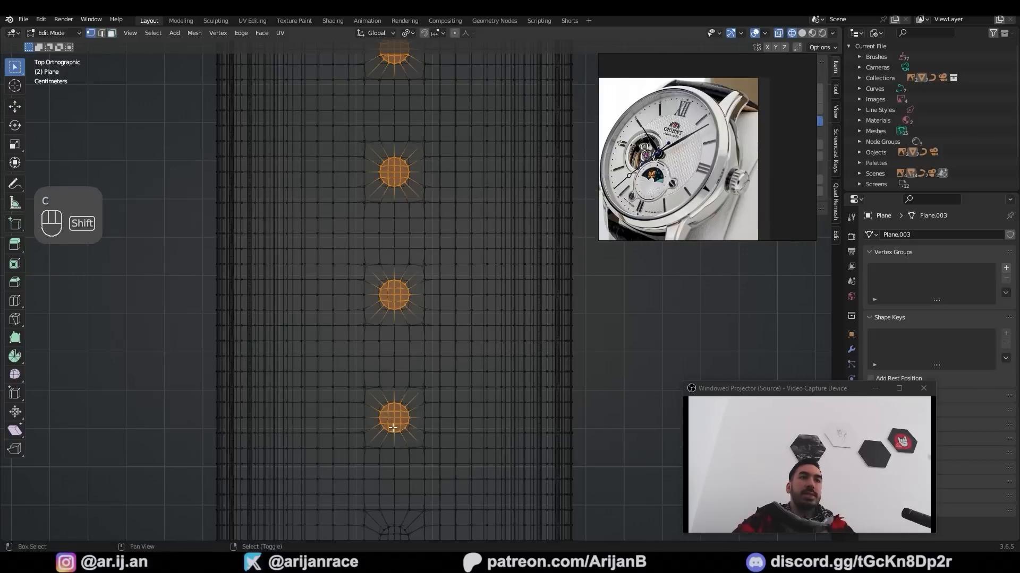
Cut the buckle holes through the strap by bridging the round patches with LoopTools Bridge
middle_click_drag(391, 424, 400, 377, "shift")
key("w")
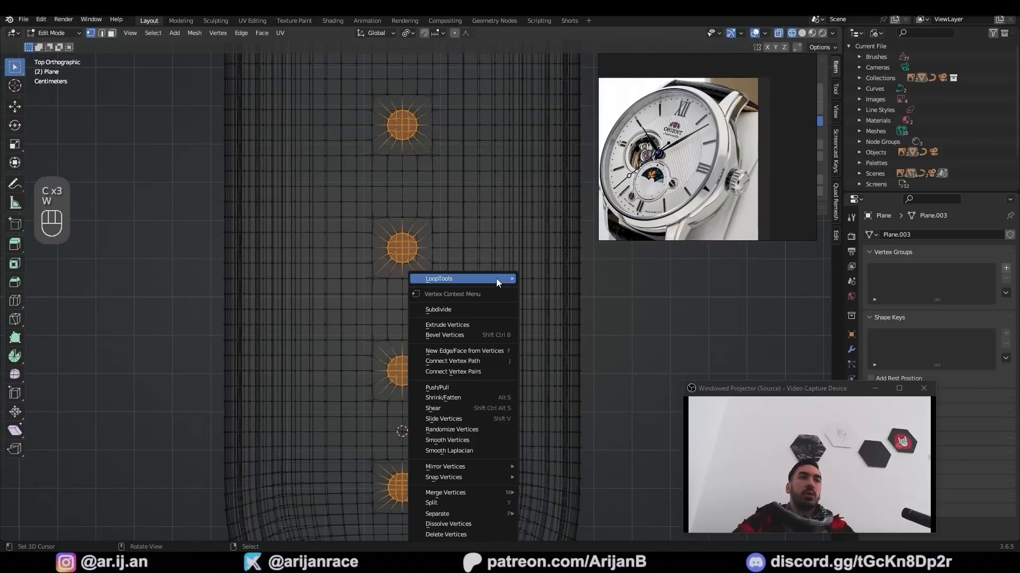
mouse_move(496, 278)
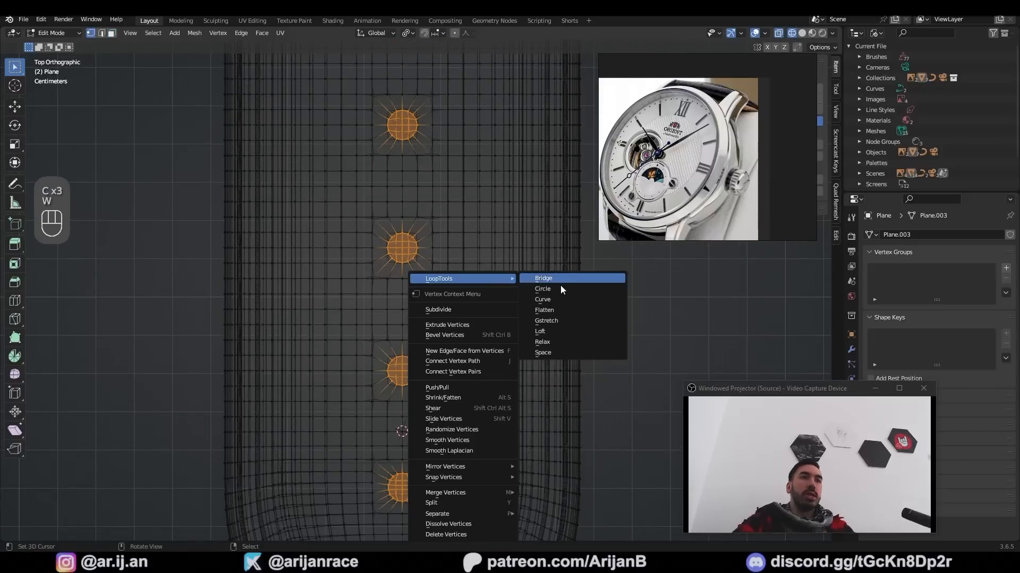
left_click(561, 282)
key("z")
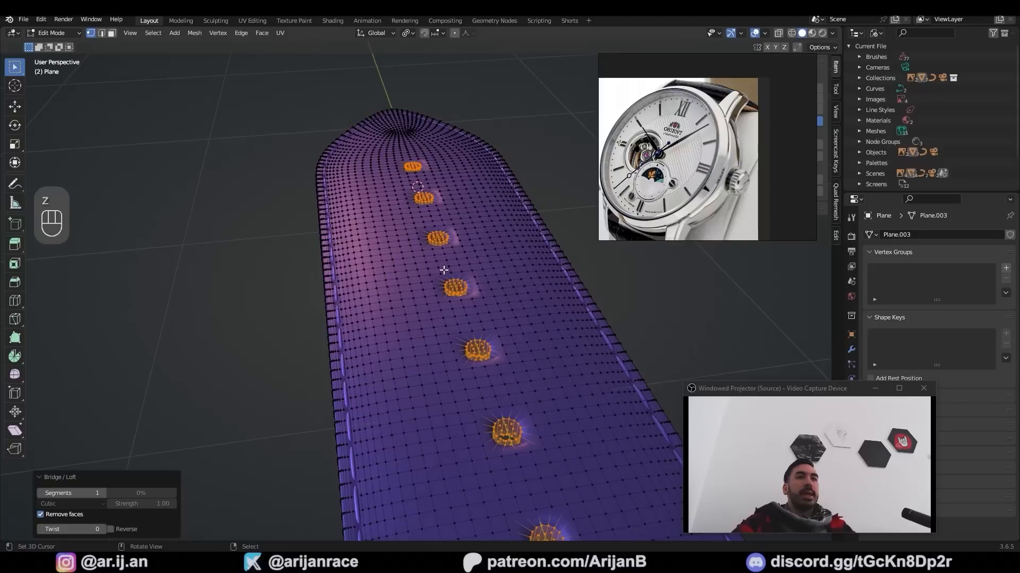
middle_click_drag(468, 297, 410, 283)
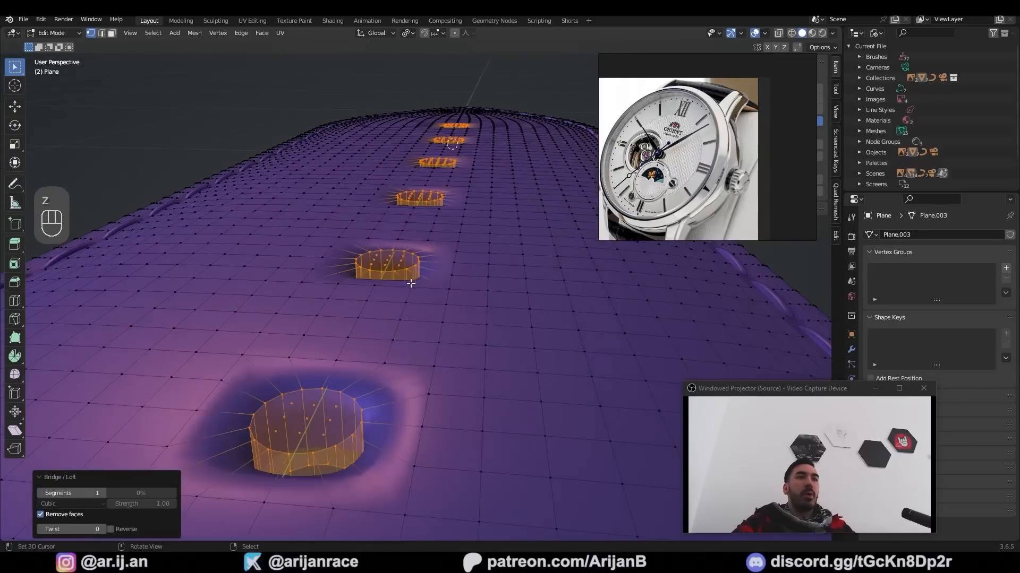
Save the file, bevel the selected rim edges of the buckle holes and check the whole strap
key("ctrl+s")
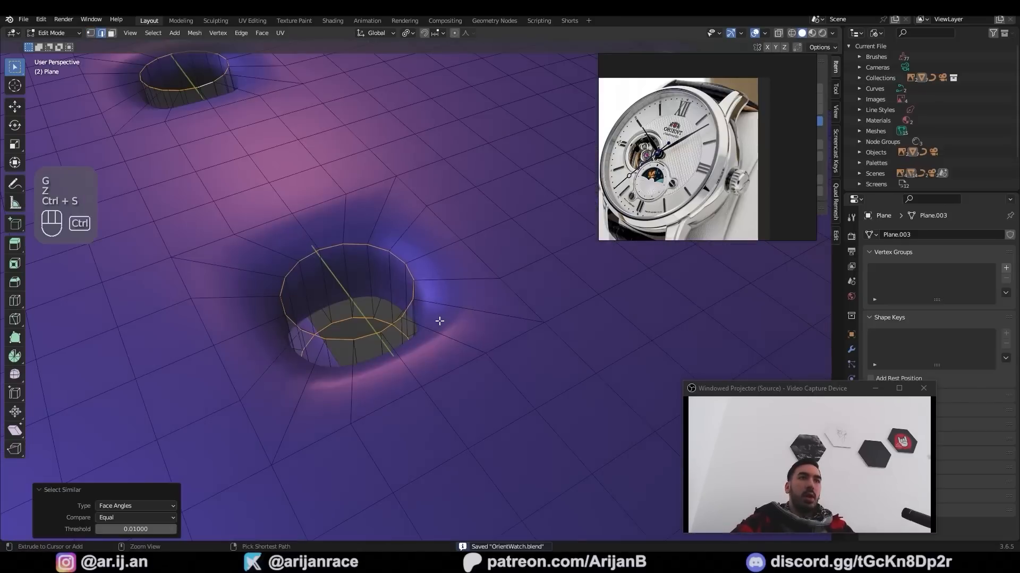
key("ctrl+b")
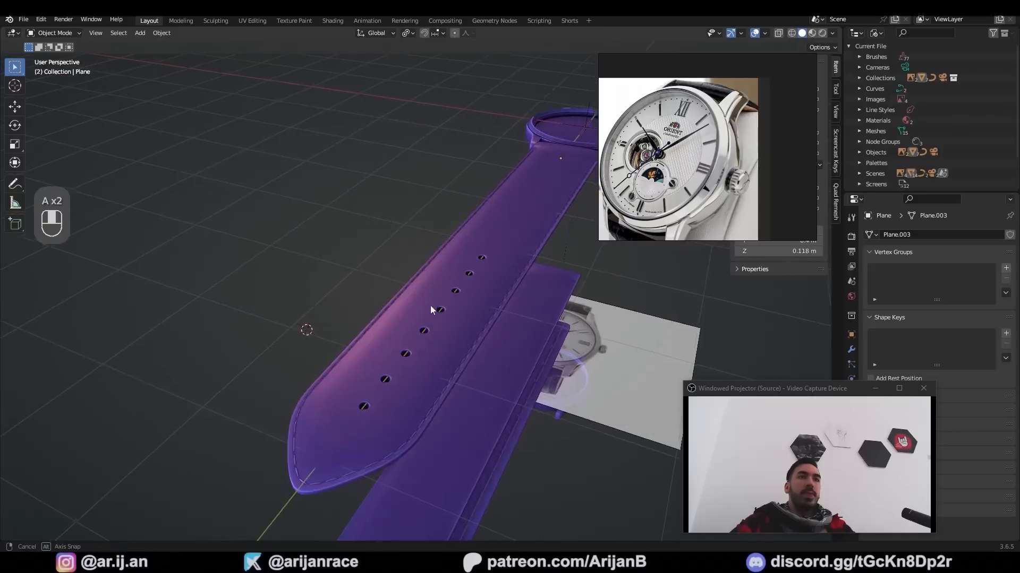
middle_click_drag(430, 305, 447, 294)
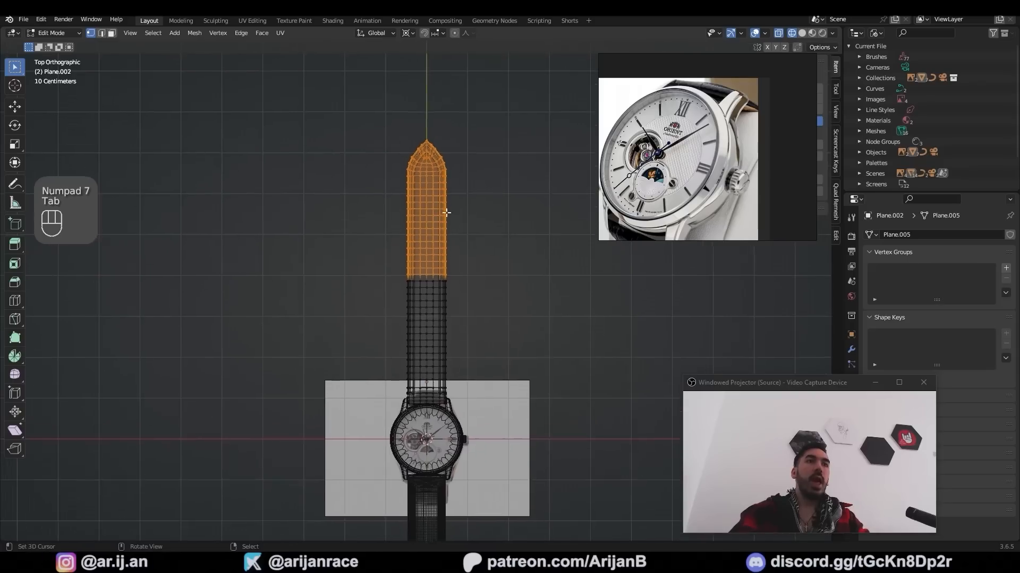
Delete the selected tapered outer part of the second strap's mesh
key("x")
left_click(496, 212)
mouse_move(453, 285)
middle_mouse_down()
mouse_move(339, 250)
mouse_move(334, 258)
middle_mouse_up()
key("z")
middle_click_drag(501, 319, 455, 324, "ctrl")
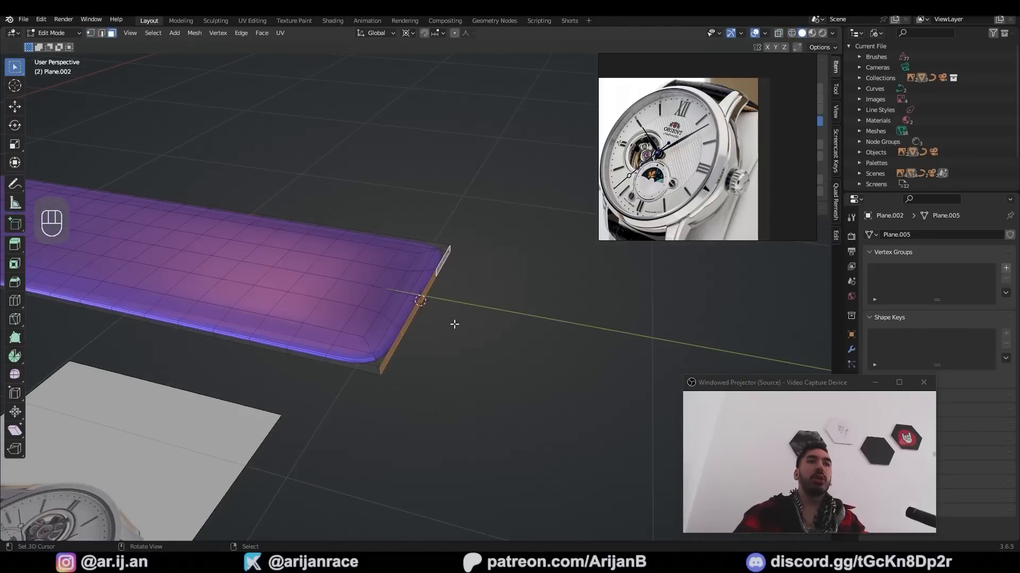
Extrude the second strap's end faces outward by about 0.55 m and start a loop cut on the extension
key("e")
left_click(523, 365)
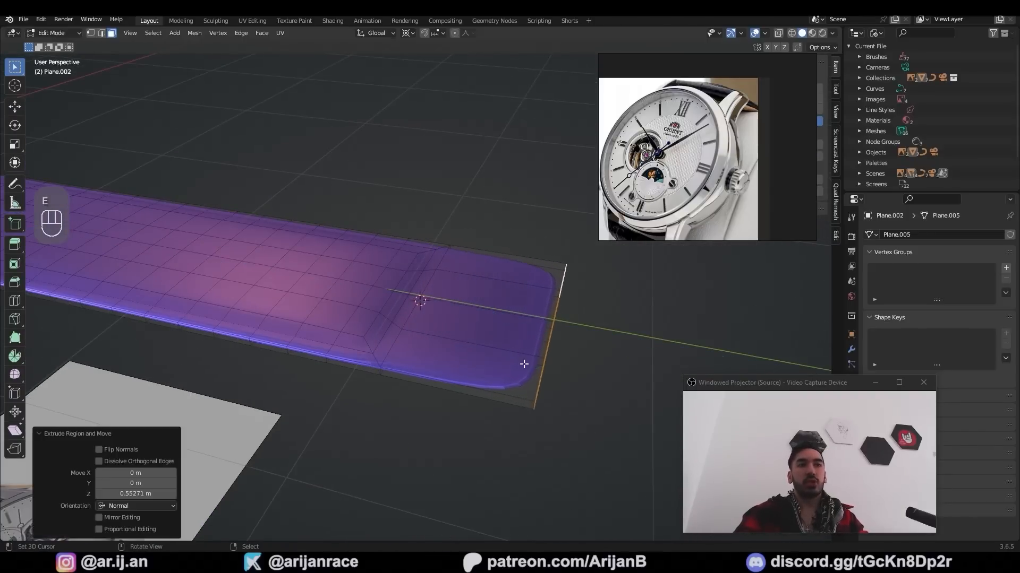
middle_click_drag(524, 364, 502, 301)
key("ctrl+r")
Select the border face loop around the second strap's raised panel and save the file
right_click(352, 309, "alt")
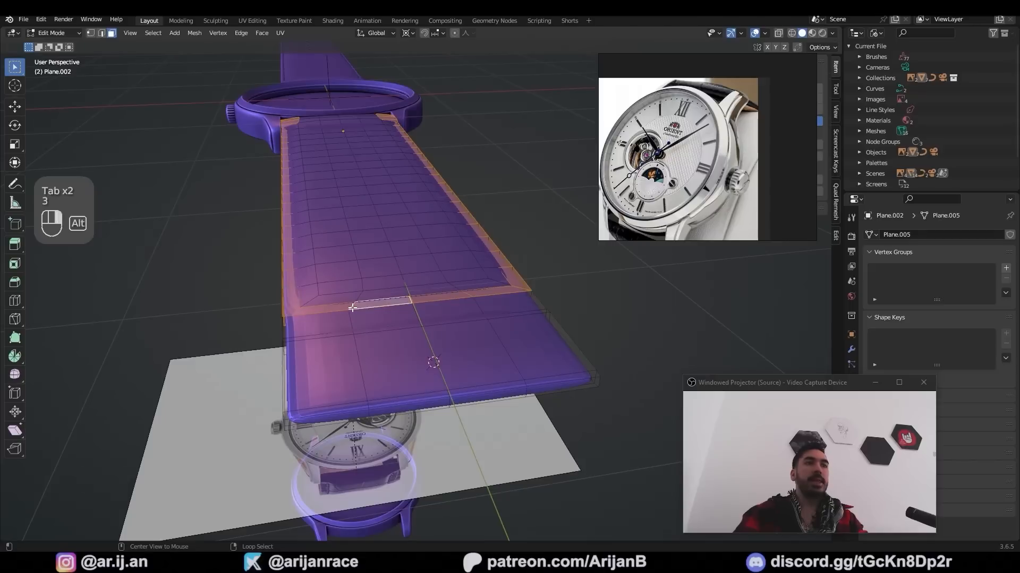
key("z")
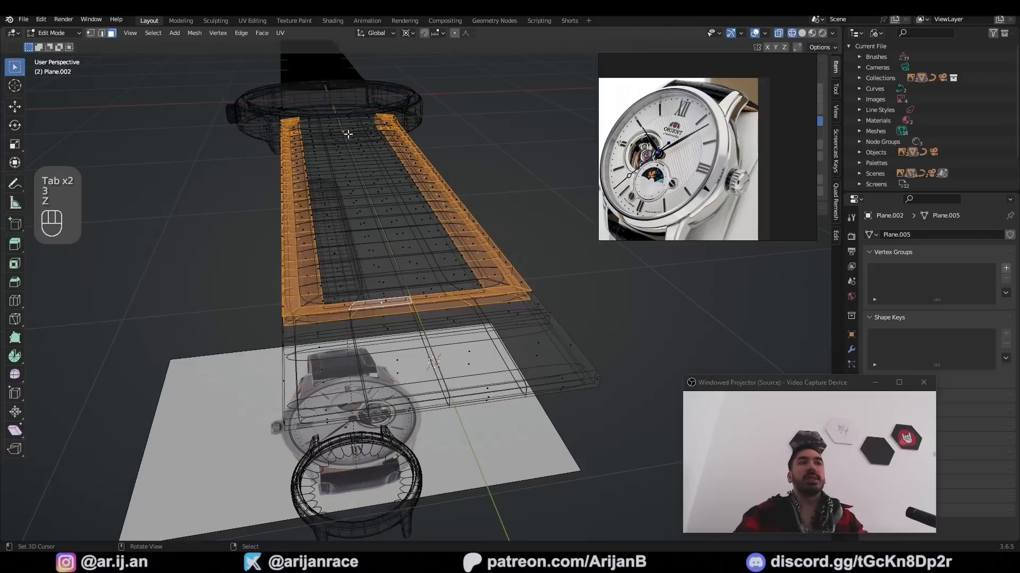
key("ctrl+s")
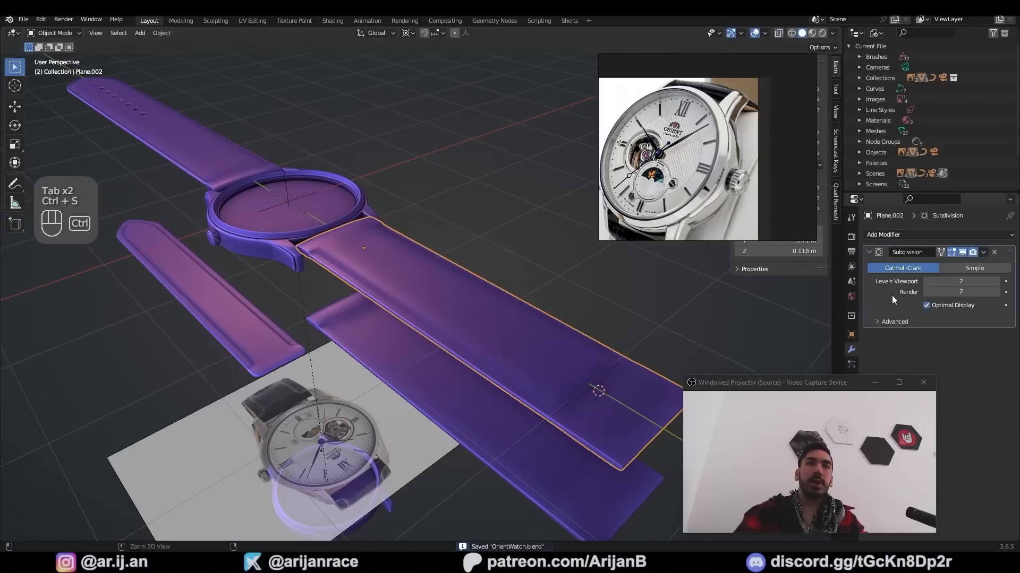
Apply the second strap's Subdivision modifier and select the vertex loop around the raised panel in its mesh
key("ctrl+a")
key("Tab")
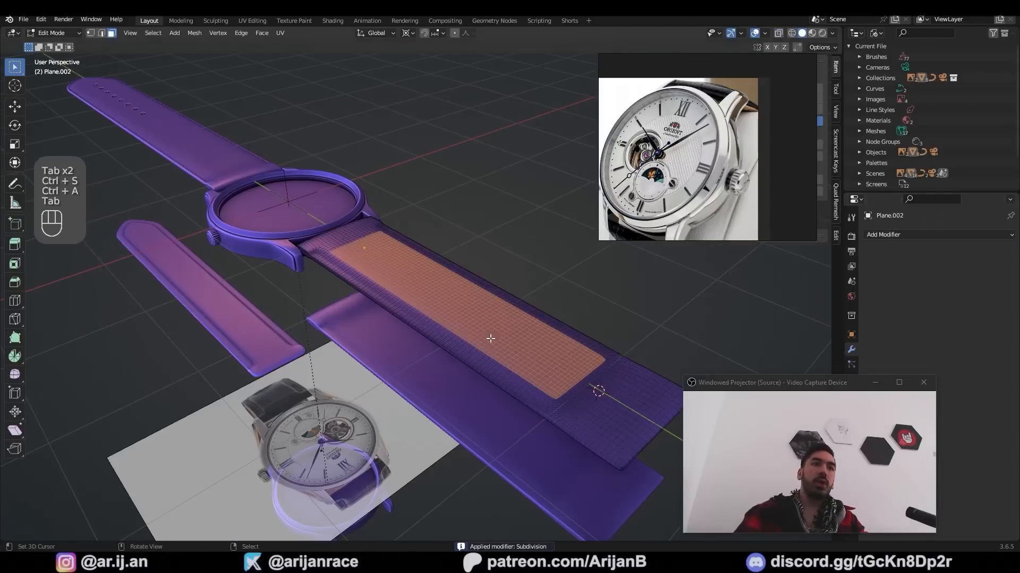
middle_click_drag(489, 340, 446, 328)
key("1")
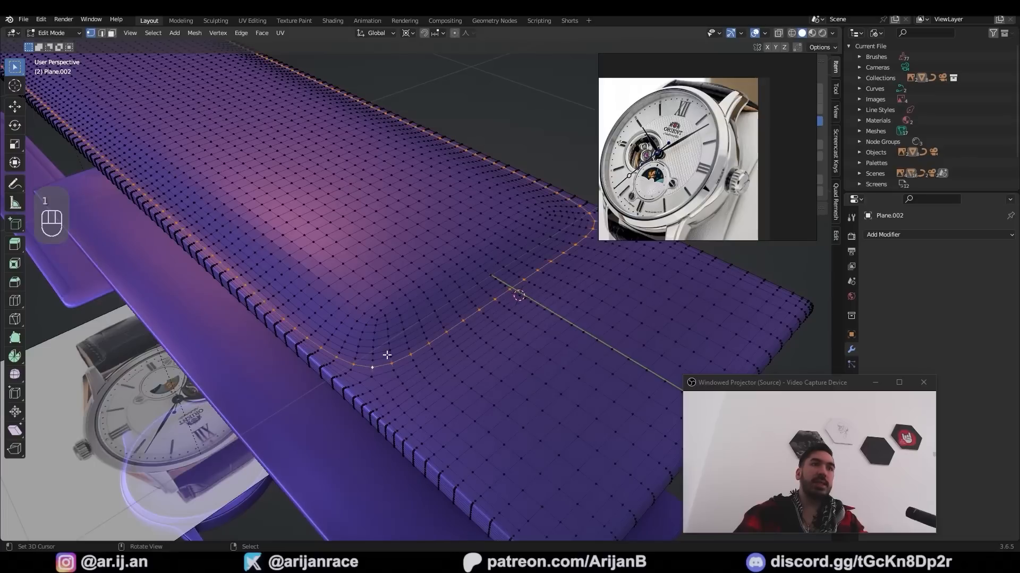
scroll(387, 354, "down", 5)
middle_click_drag(387, 355, 407, 339)
middle_click_drag(406, 340, 407, 316, "shift")
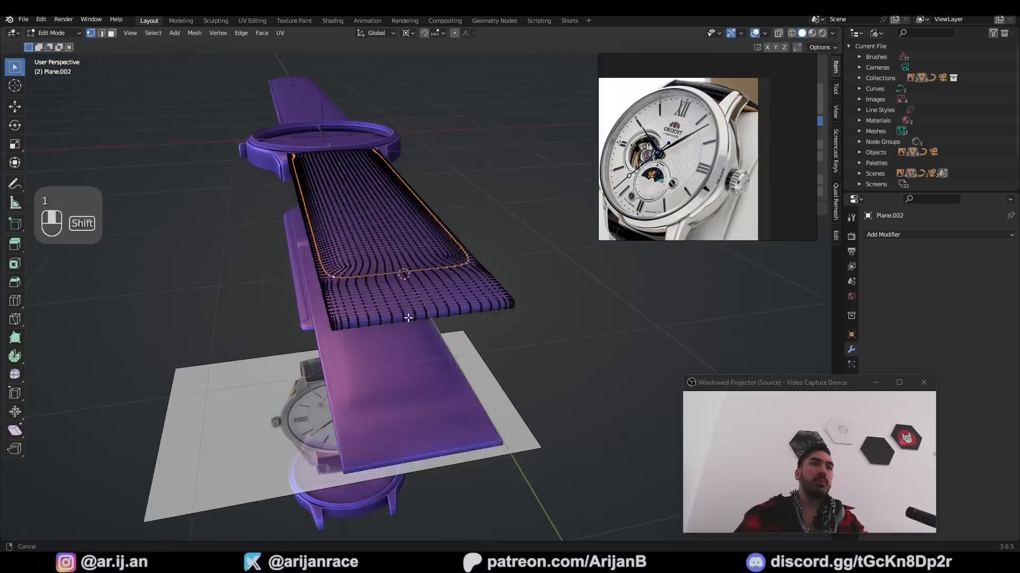
Save the file and run Checker Deselect on the loop with 2 deselected, 1 selected and offset 2
key("ctrl+s")
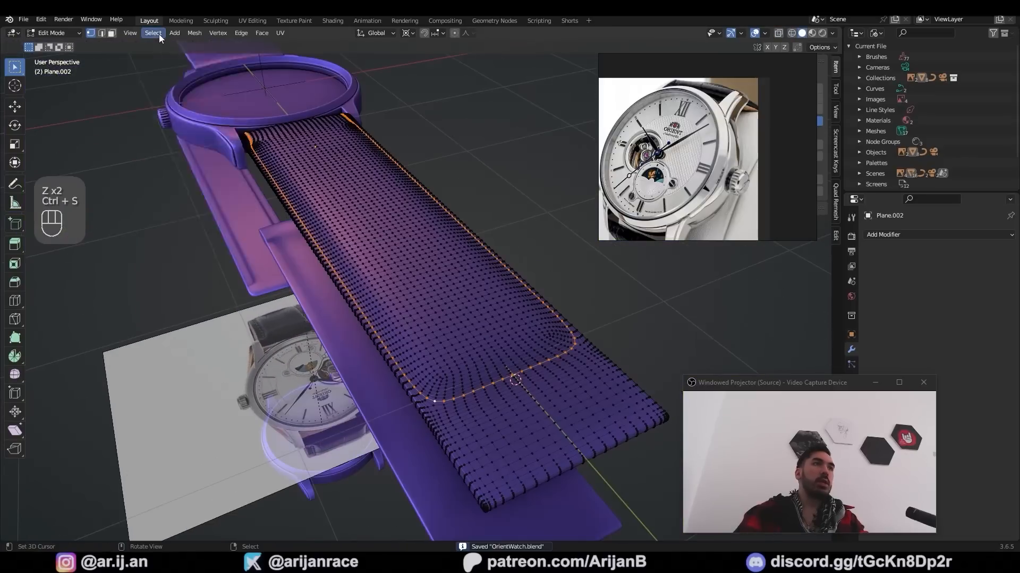
left_click(158, 35)
left_click(183, 133)
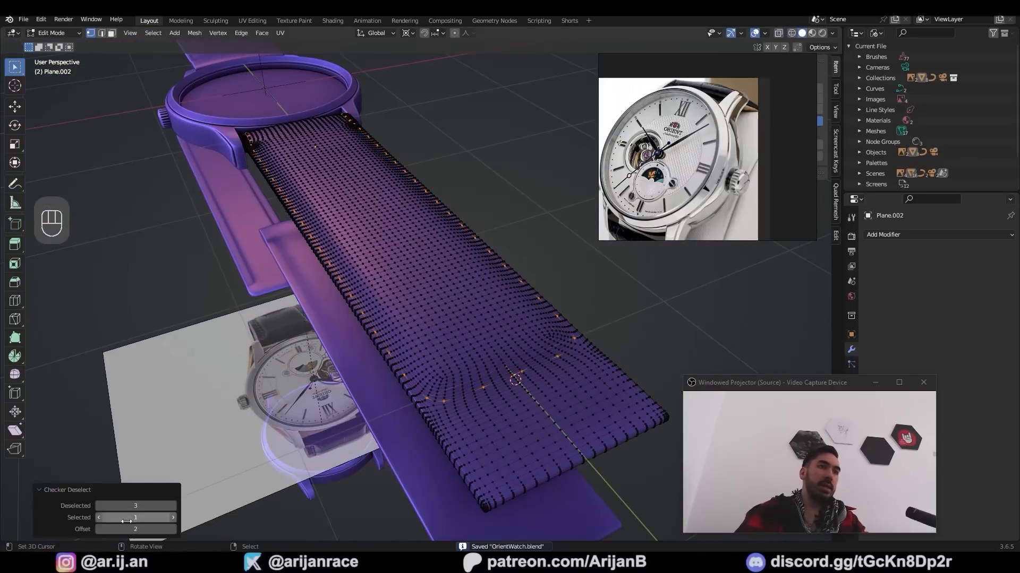
middle_click_drag(404, 374, 371, 381)
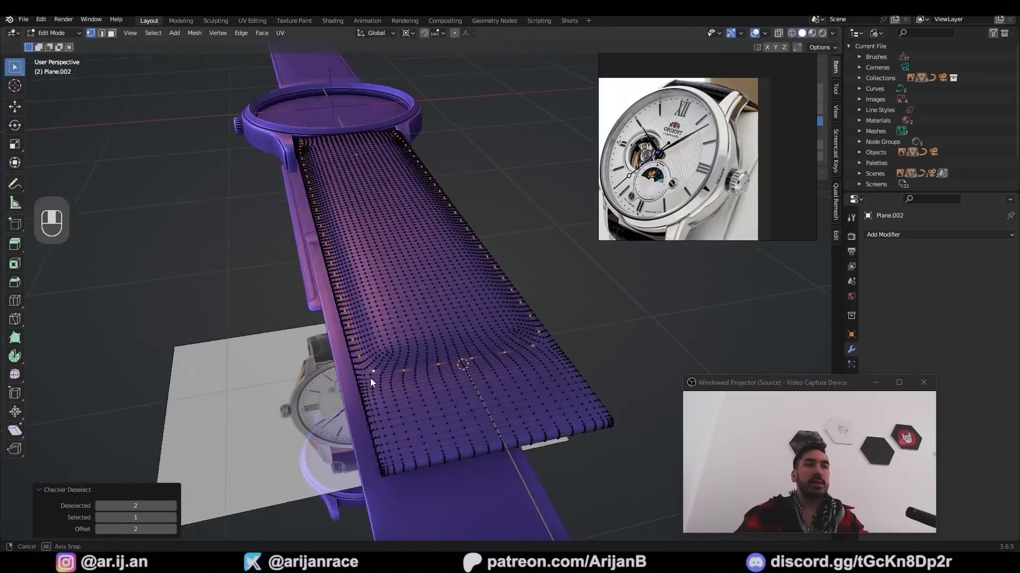
Adjust the vertex selection near the watch case with circle select and shrink the selected loop vertices along their normals
key("KP_7")
key("z")
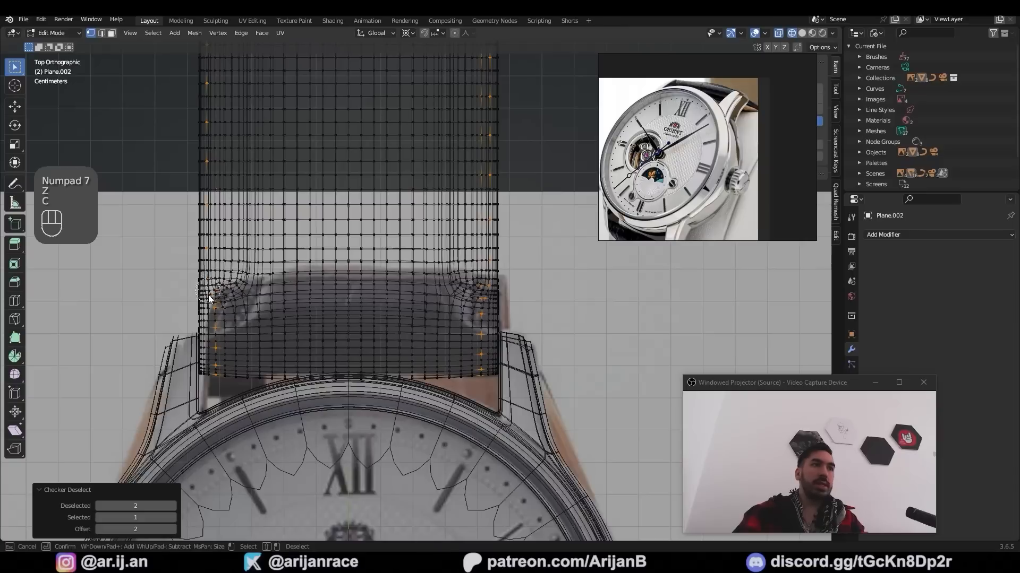
key("c")
key("alt+s")
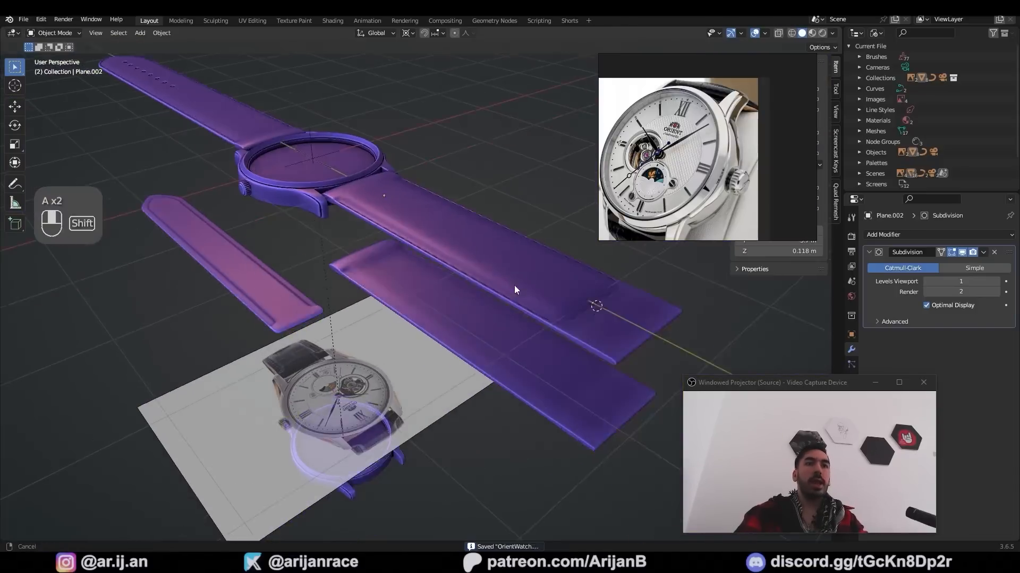
Separate the selected stitch edges around the second strap's raised panel into their own object and leave mesh editing
scroll(462, 290, "up", 8)
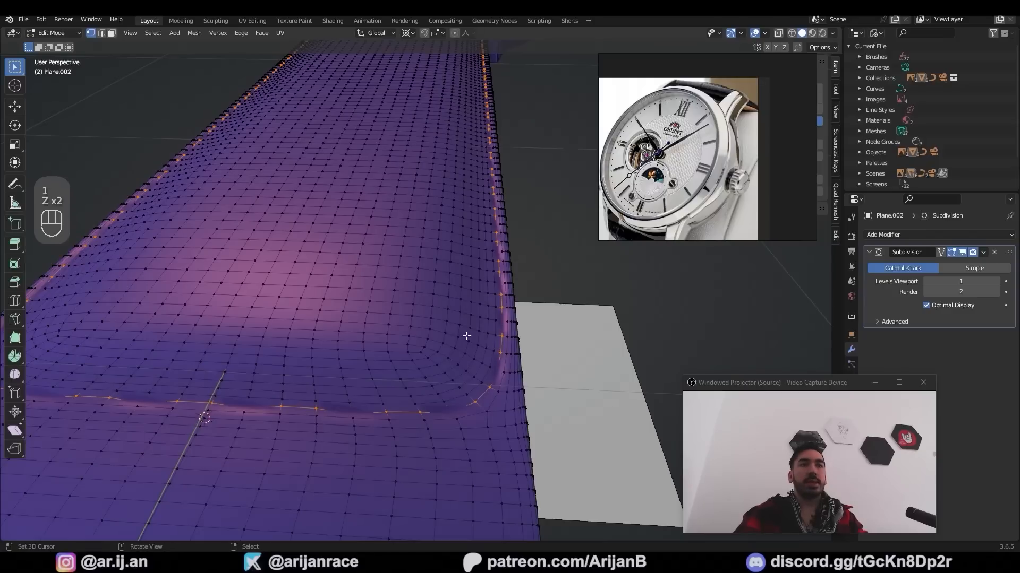
key("p")
left_click(445, 375)
key("Tab")
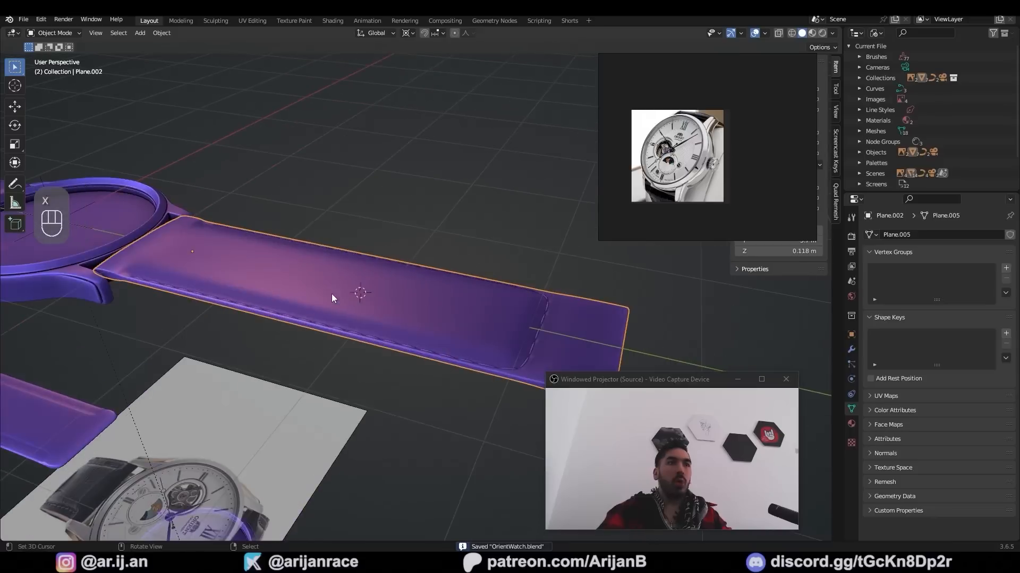
middle_click_drag(333, 297, 395, 321)
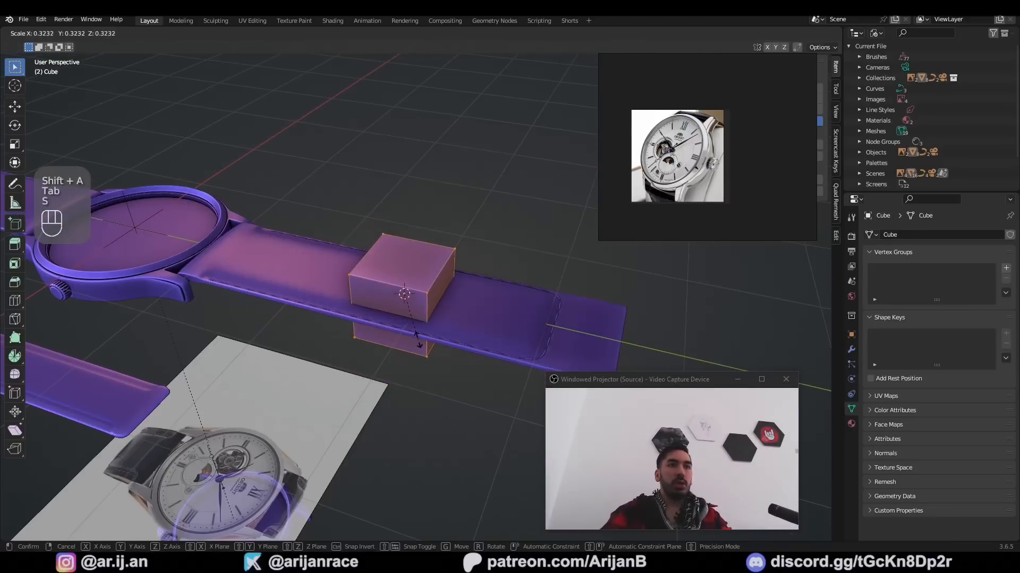
Scale the cube to about 0.33 along Y and flatten it along Z into a narrow band around the second strap
key("y")
left_click(462, 371)
key("s")
key("z")
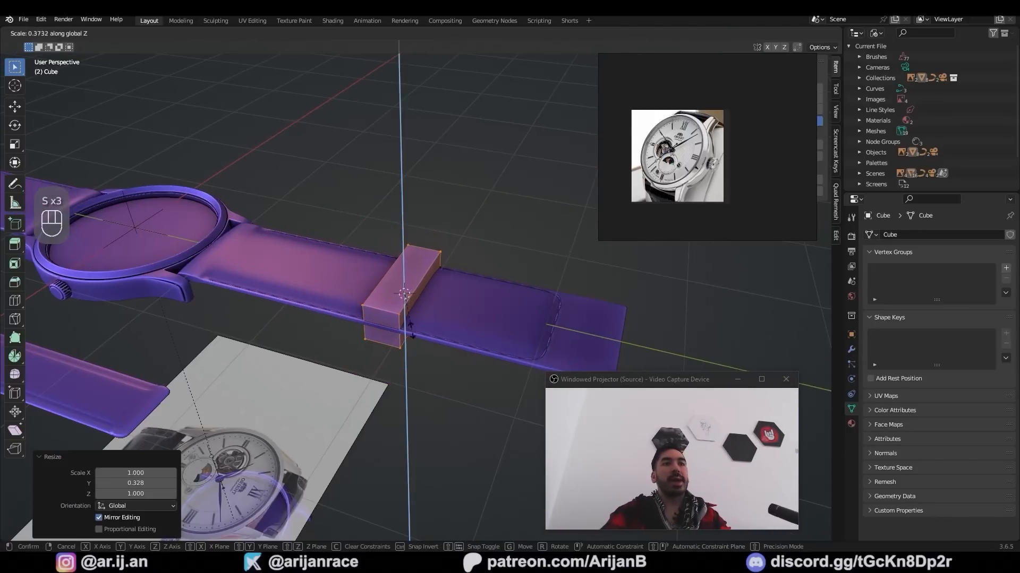
left_click(409, 325)
middle_click_drag(409, 325, 457, 336)
key("s")
key("z")
left_click(443, 340)
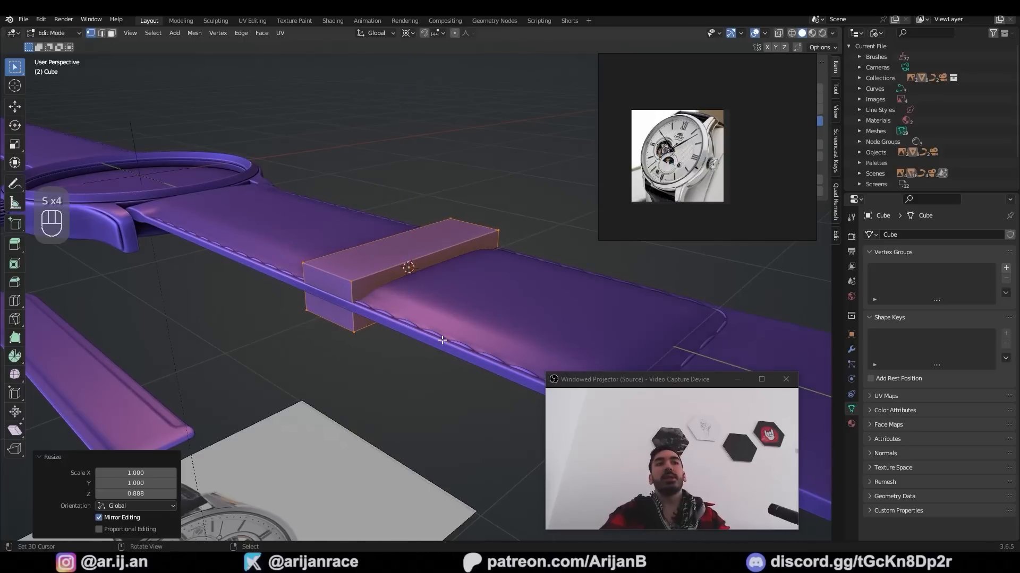
Delete the band's two faces that cross the strap, leaving an open sleeve around it
key("z")
key("3")
left_click(404, 290)
key("z")
key("x")
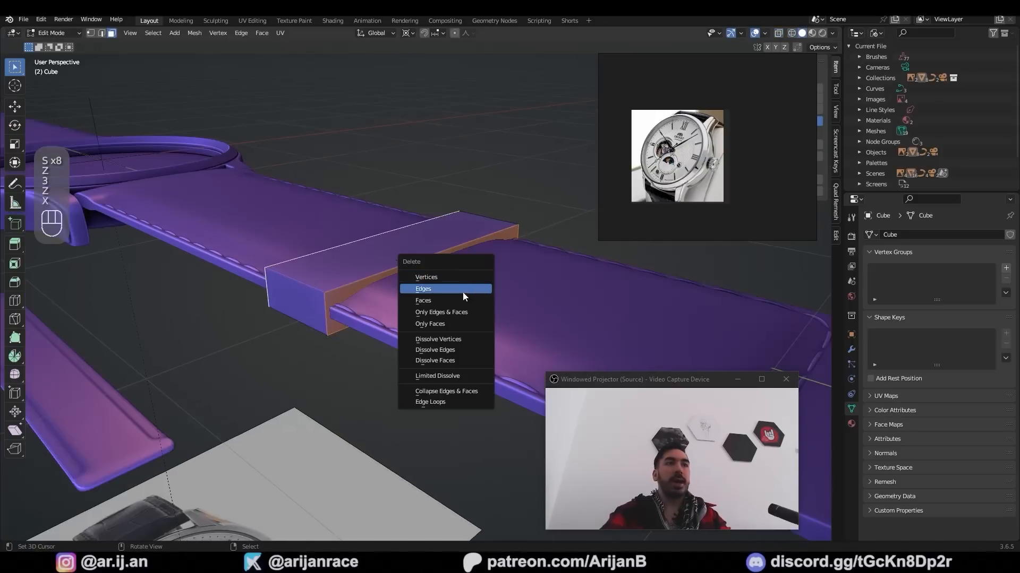
left_click(462, 301)
Add evenly spaced loop cuts across the strap band's wide faces and on its short sides
key("ctrl+r")
scroll(345, 298, "up", 3)
left_click(351, 298)
right_click(350, 298)
key("ctrl+r")
scroll(392, 321, "up", 1)
left_click(392, 321)
right_click(392, 320)
middle_click_drag(392, 320, 374, 333)
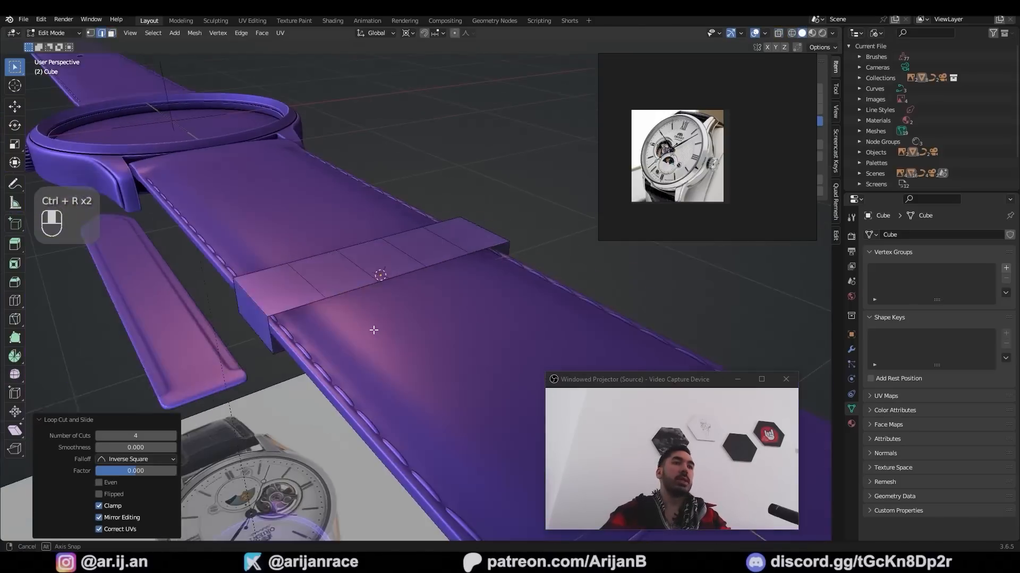
Set the strap band's subdivision to level 2 and scale its side edges to about 0.67 along Z
key("a")
key("Tab")
key("ctrl+1")
key("ctrl+2")
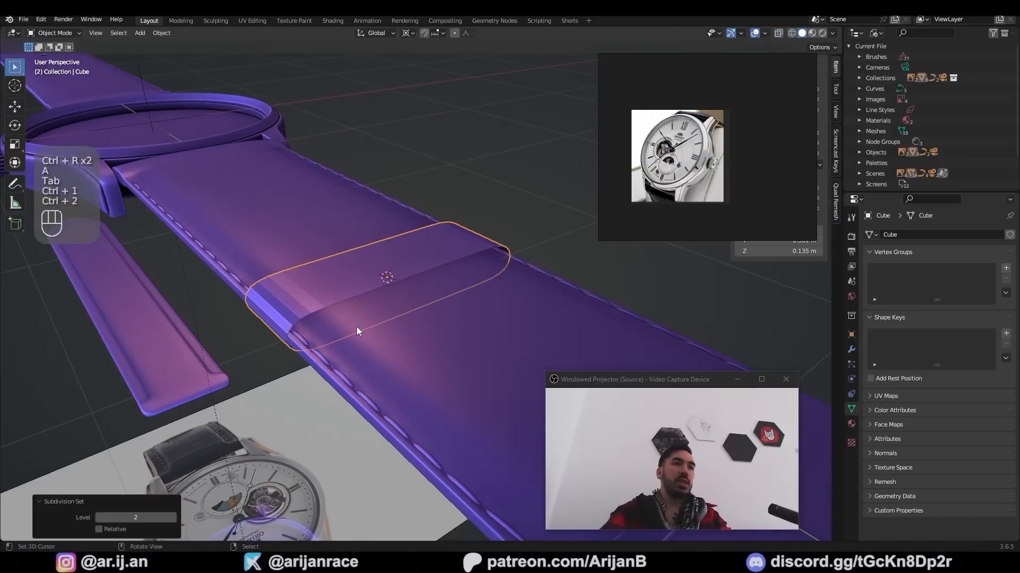
key("Tab")
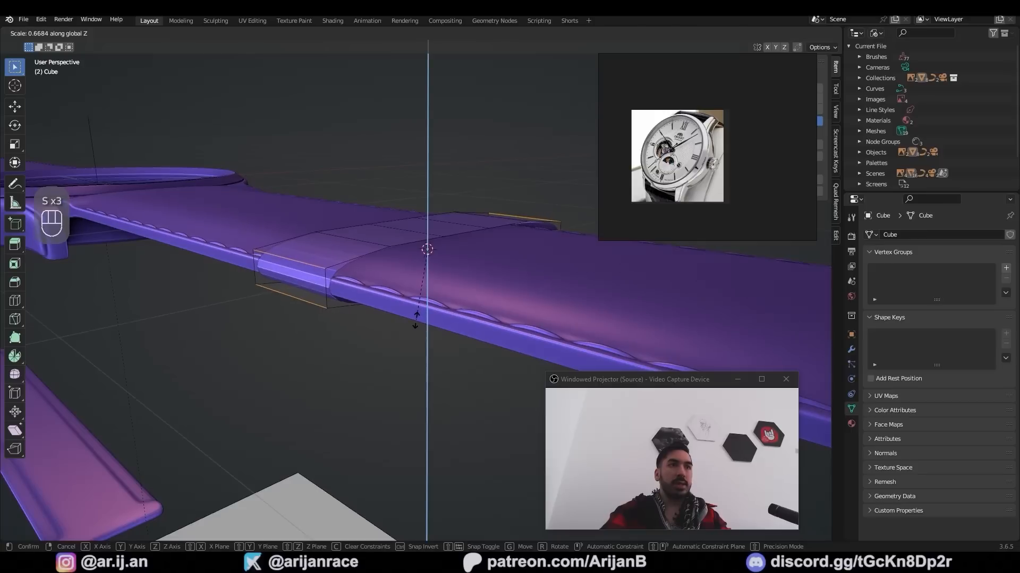
left_click(416, 320)
Extrude the strap band's faces and fatten them along their normals to give the band thickness
key("e")
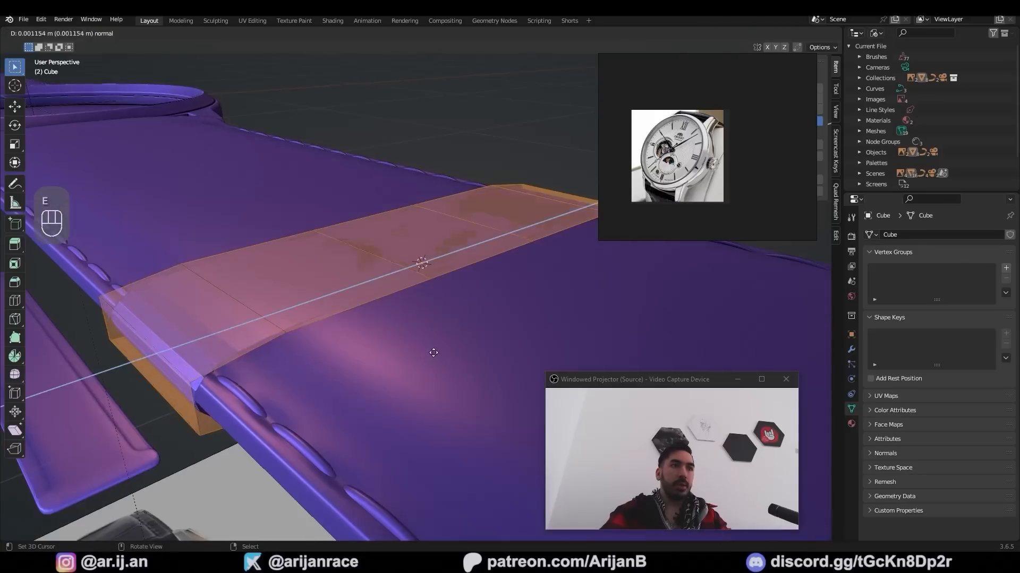
right_click(431, 354)
key("alt+s")
Bevel the strap band's rim edges with two segments and shade the object smooth
key("ctrl+b")
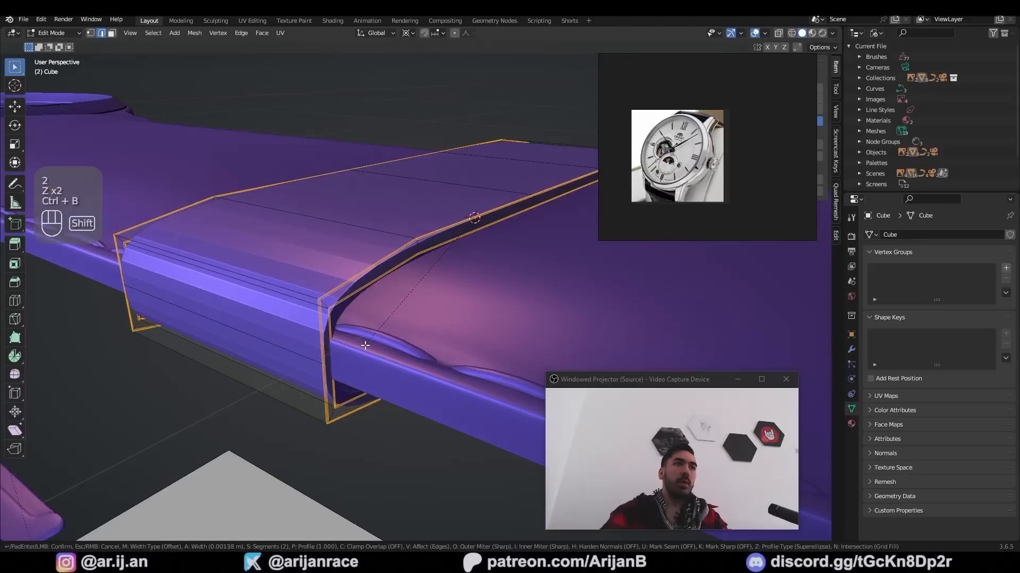
left_click(364, 349)
key("Tab")
left_click(162, 33)
left_click(224, 266)
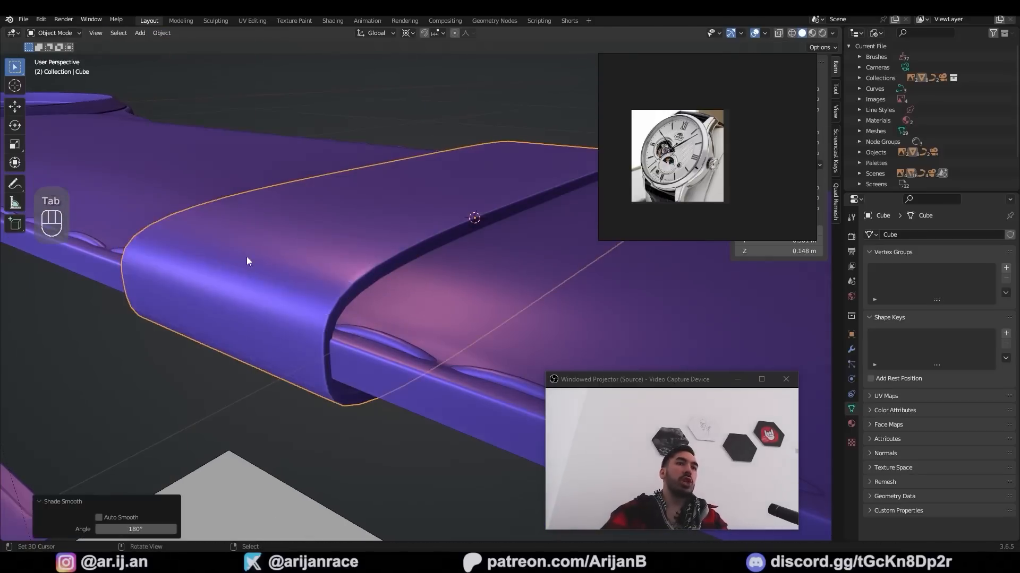
Duplicate the finished strap band to make a second keeper for the same strap
scroll(255, 263, "down", 7)
middle_click_drag(308, 281, 387, 311)
key("shift+d")
key("g")
right_click(326, 335)
left_click(369, 301)
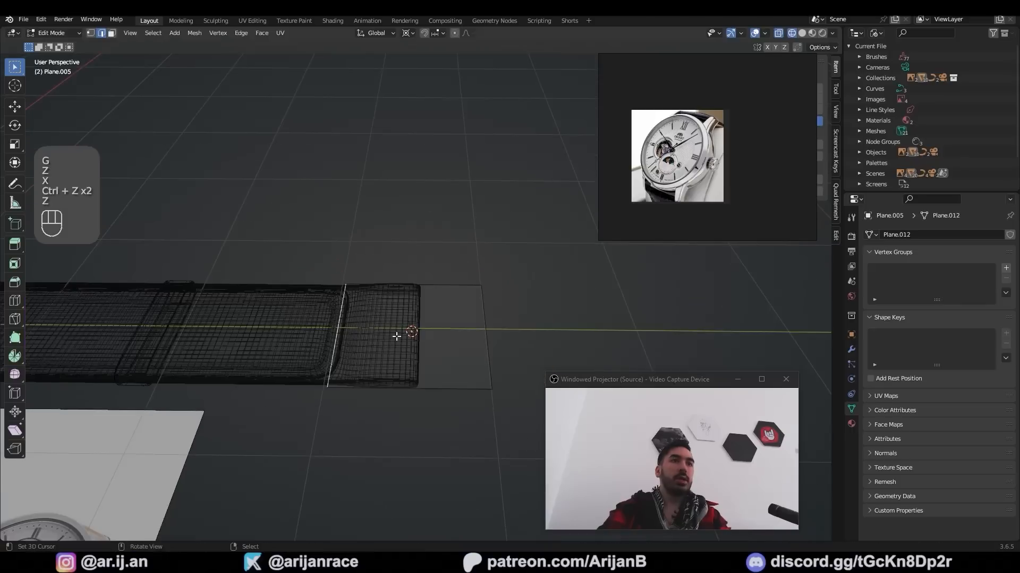
Delete the buckle frame's outer end face and slant the ends of its two side walls along Y
right_click(444, 345)
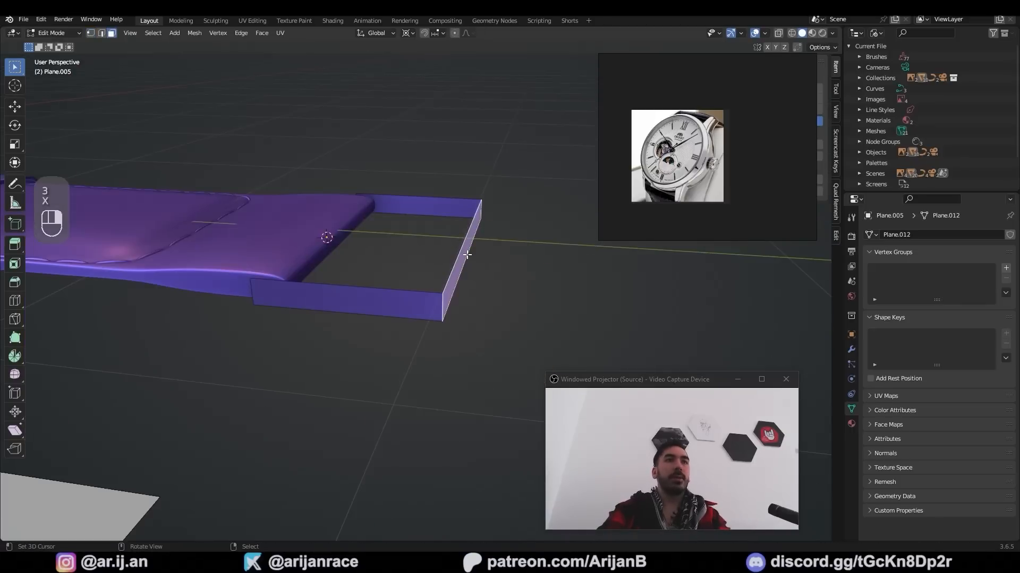
key("x")
left_click(499, 260)
key("1")
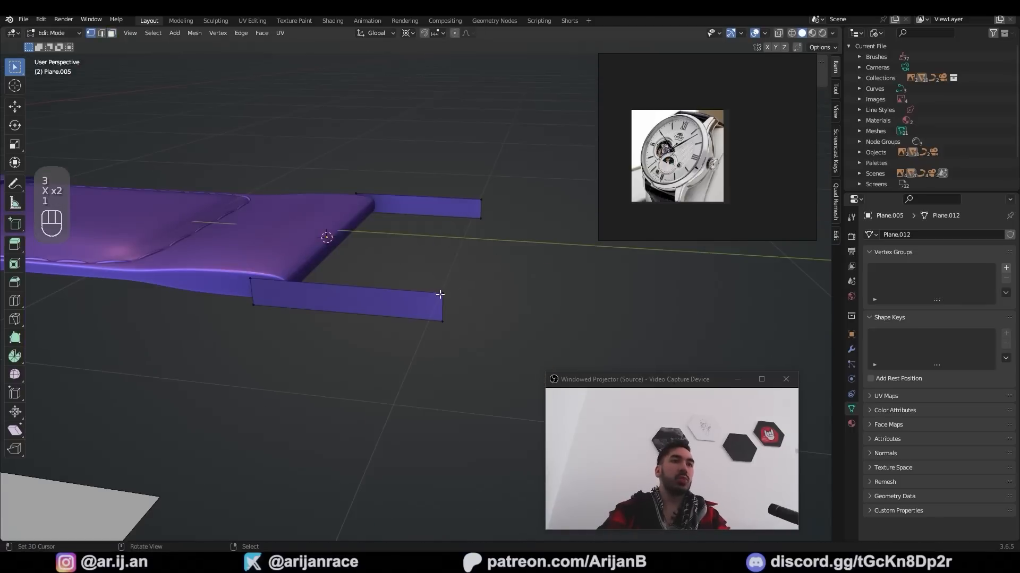
key("g")
key("y")
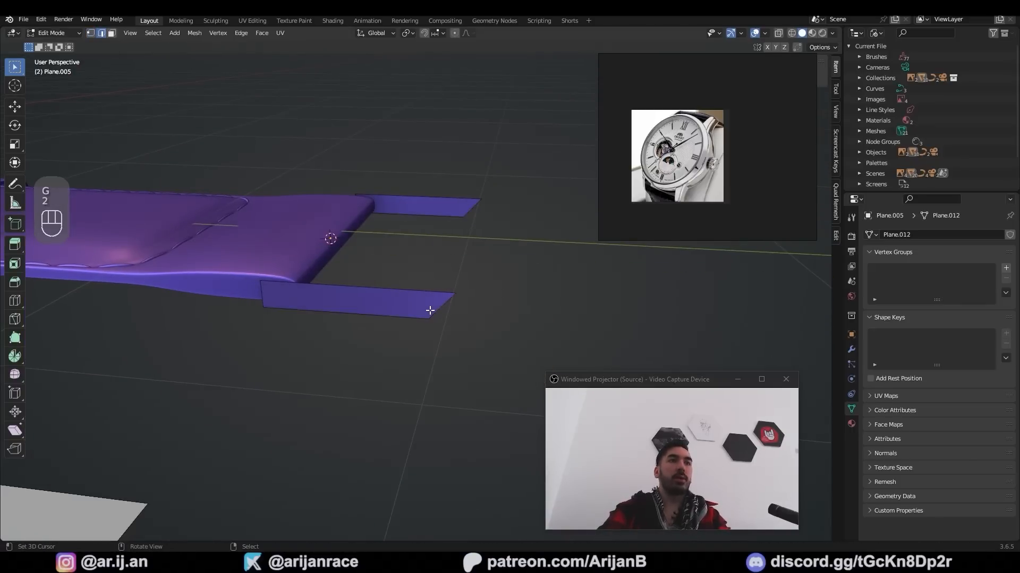
Extrude the slanted end edges of both buckle side walls, moving them down along Z and outward along Y
key("2")
key("e")
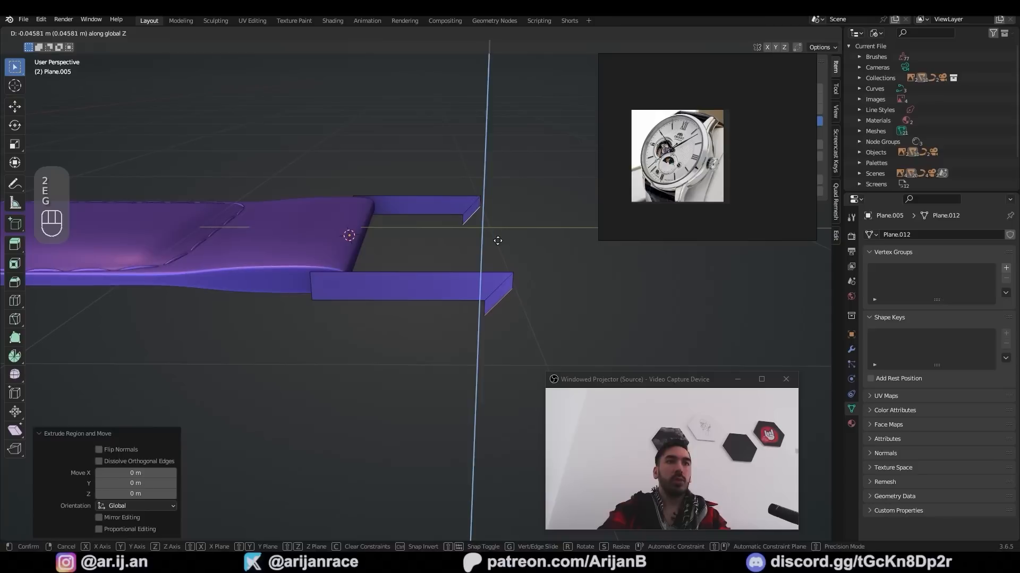
left_click(497, 239)
key("g")
key("y")
left_click(511, 238)
Lower the outer tip vertices of both buckle side walls along Z
key("1")
left_click(494, 201)
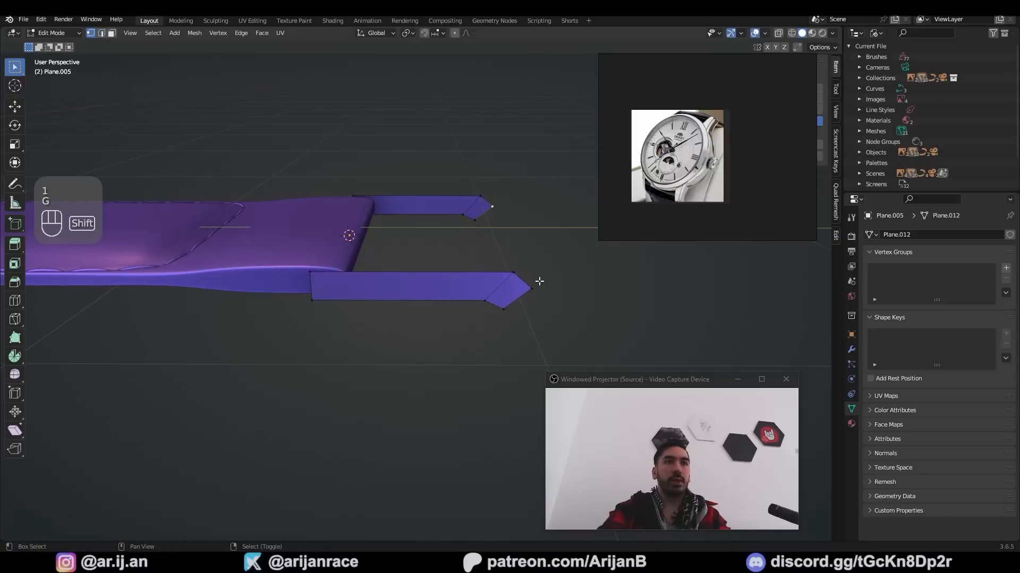
left_click(537, 286, "shift")
key("g")
key("z")
left_click(540, 298)
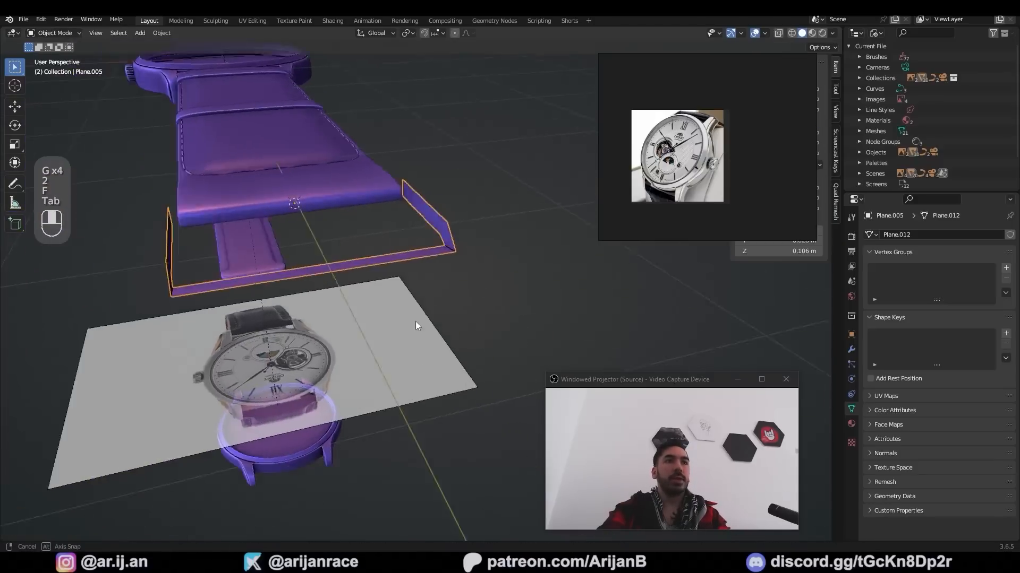
key("ctrl+2")
key("ctrl+z")
key("ctrl+z")
Add a Subdivision modifier at level 3 to the buckle frame
key("ctrl+1")
key("ctrl+2")
key("ctrl+3")
middle_click_drag(488, 335, 434, 300)
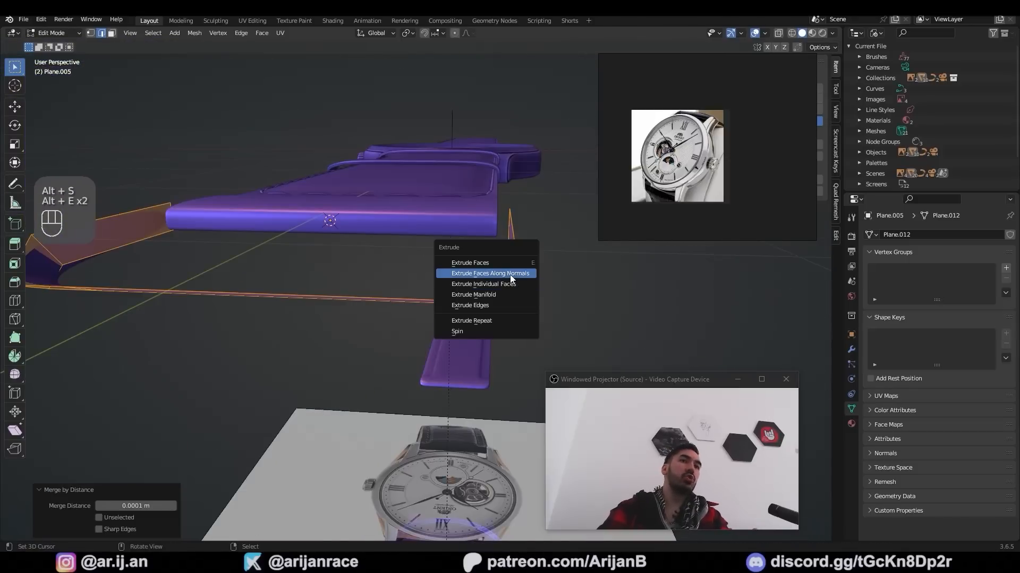
Extrude the buckle frame's faces along their normals by about 0.037 m and bevel its edges
left_click(509, 275)
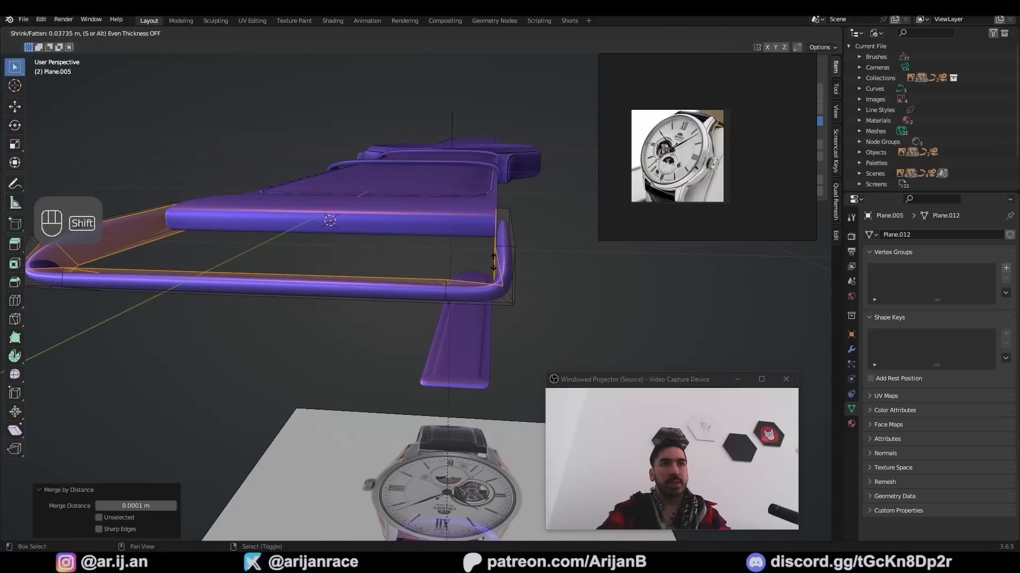
left_click(494, 262)
left_click(116, 508)
middle_click_drag(213, 419, 234, 406)
key("ctrl+b")
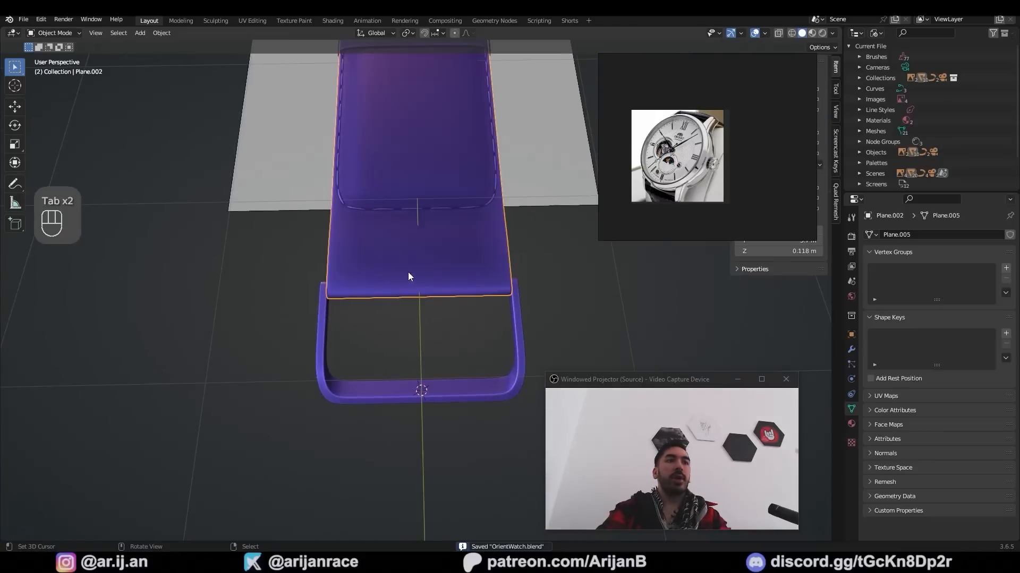
Delete the faces at the middle of the strap's buckle end to open a notch
mouse_move(408, 272)
middle_mouse_down()
mouse_move(411, 304)
mouse_move(421, 284)
middle_mouse_up()
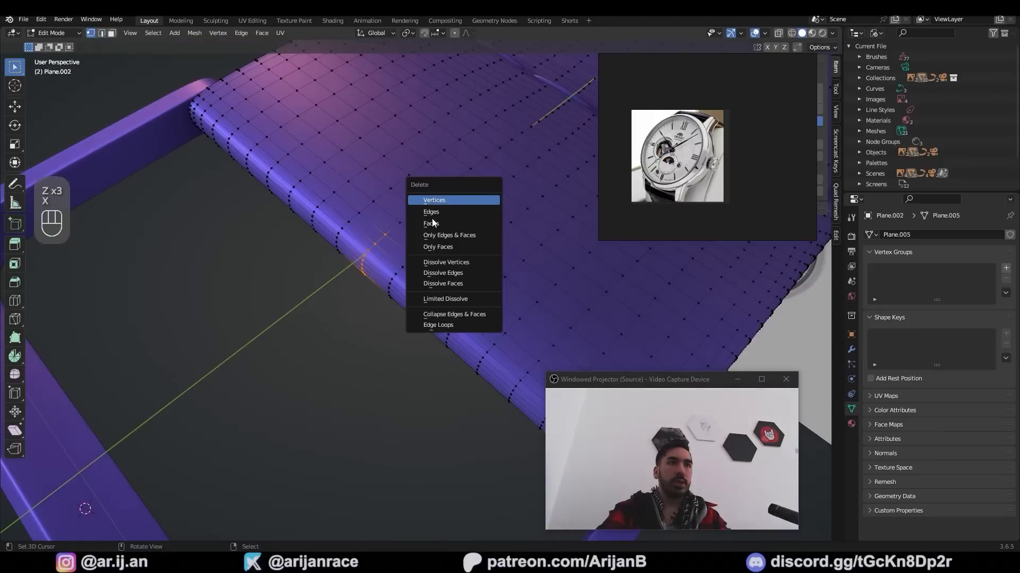
left_click(420, 223)
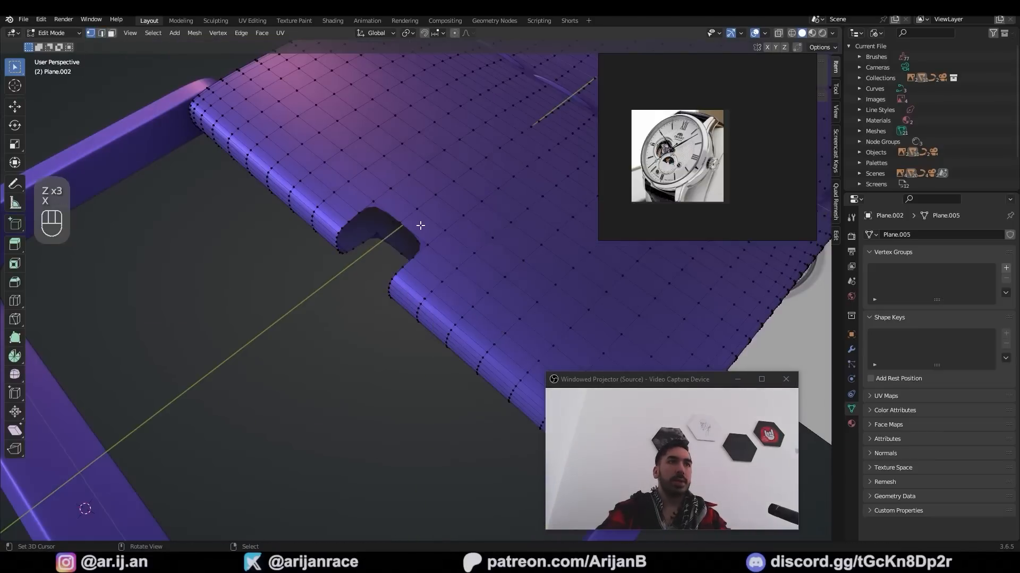
Fill the gaps between the upper and lower edges on both sides of the strap's notch with faces
middle_click_drag(419, 223, 469, 348)
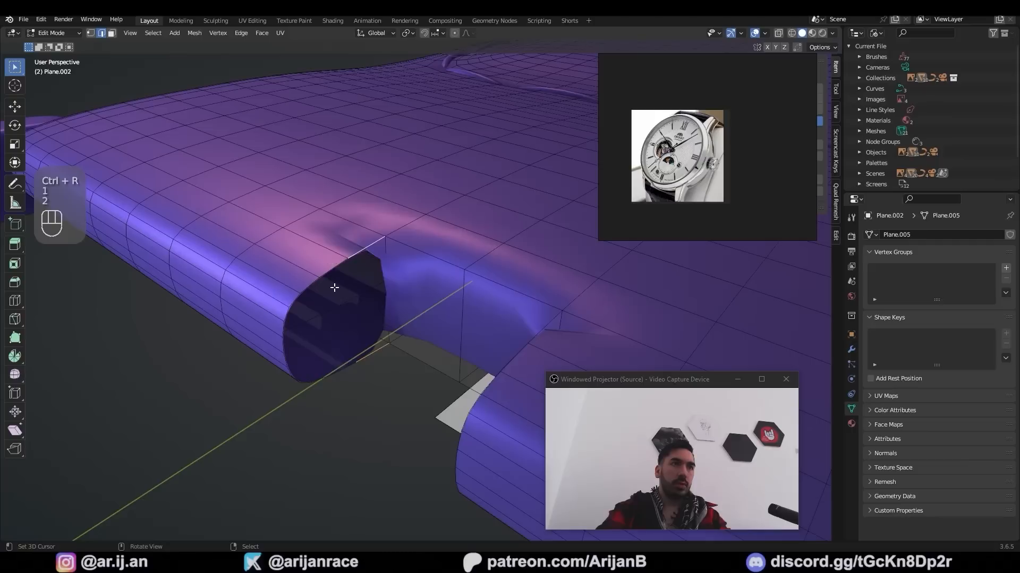
key("f")
key("f")
key("f")
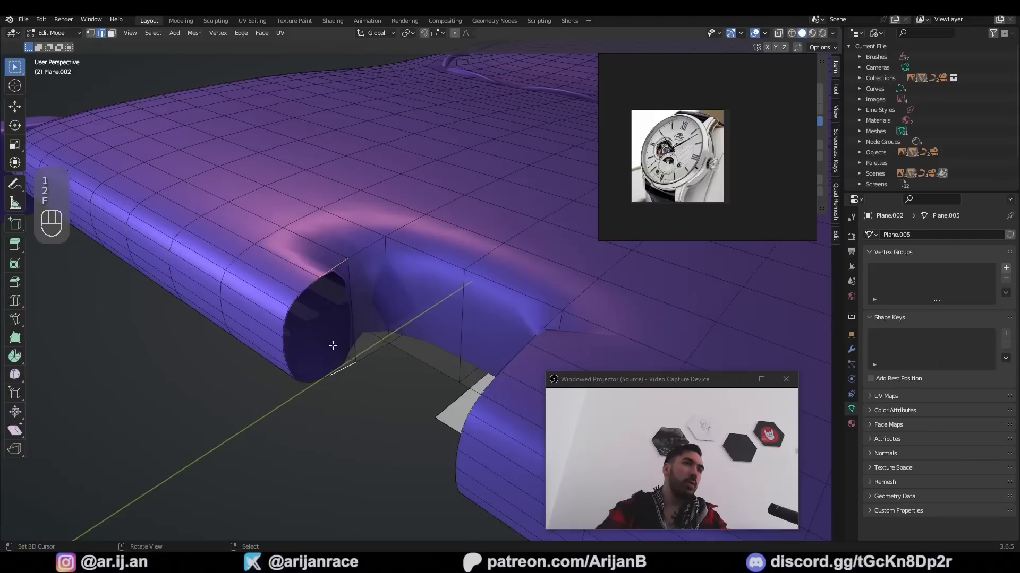
middle_click_drag(301, 334, 446, 348)
key("f")
left_click(499, 374)
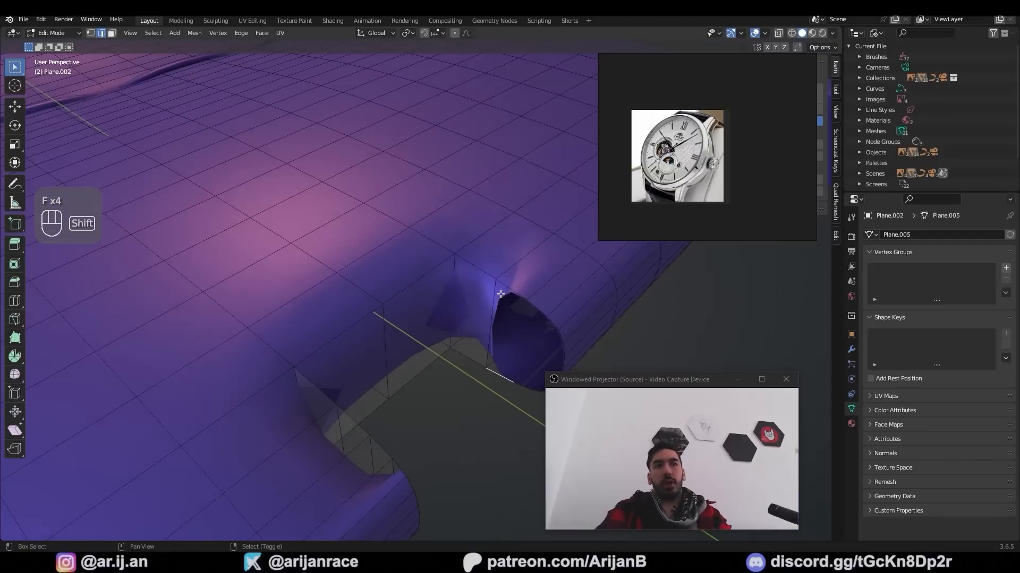
key("f")
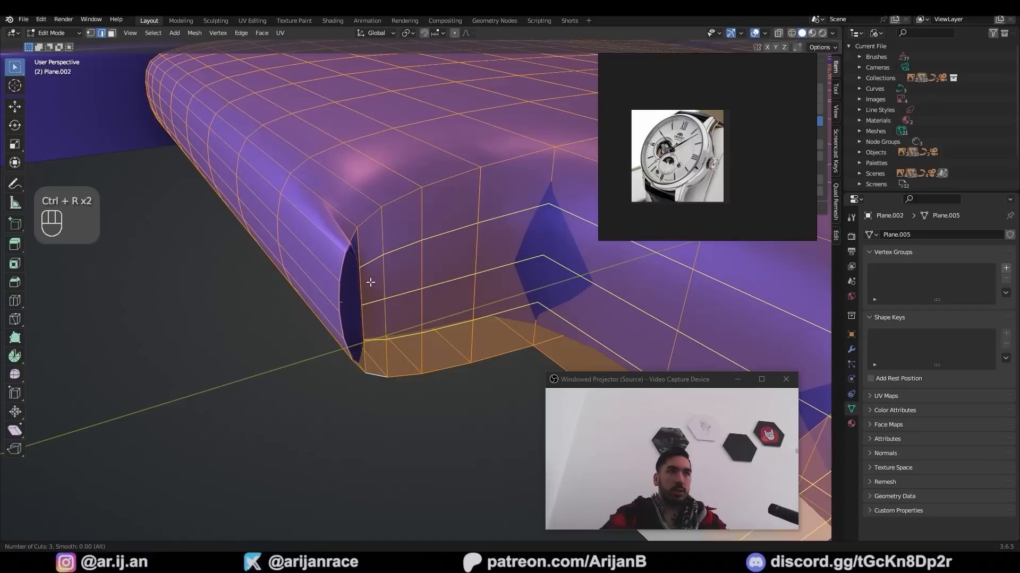
Redo the remaining wall faces inside the strap's notch and bevel the notch's rim edges
key("ctrl+z")
key("ctrl+z")
key("f")
key("f")
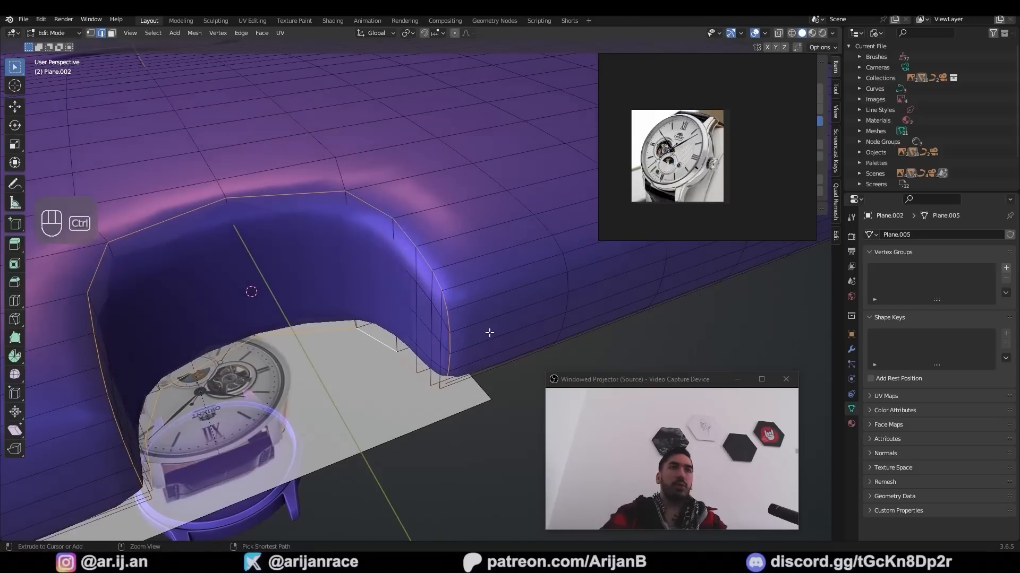
key("ctrl+b")
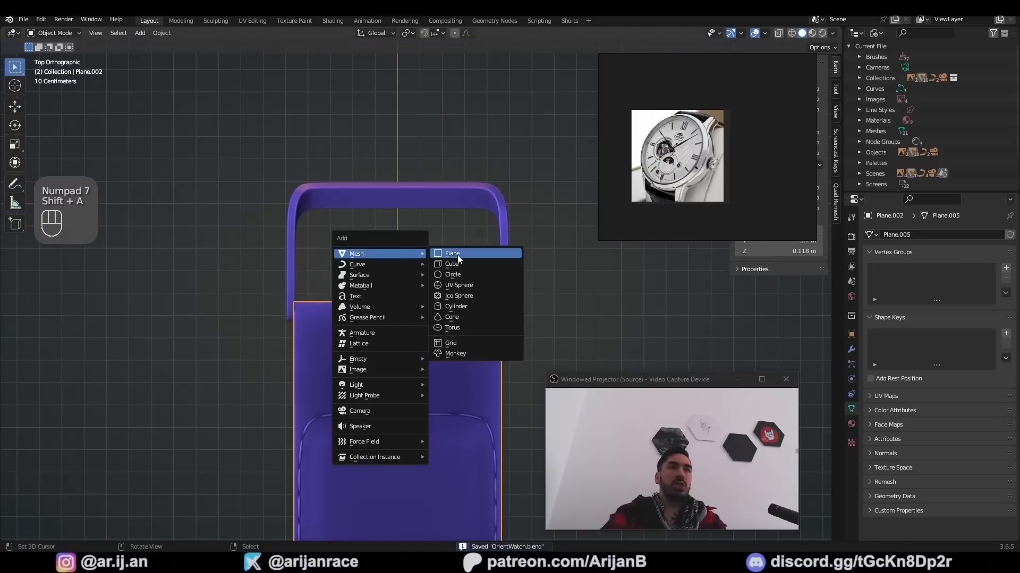
Add a plane at the strap's notch, scale it down and stretch it to the buckle frame as a narrow tongue
left_click(455, 255)
key("s")
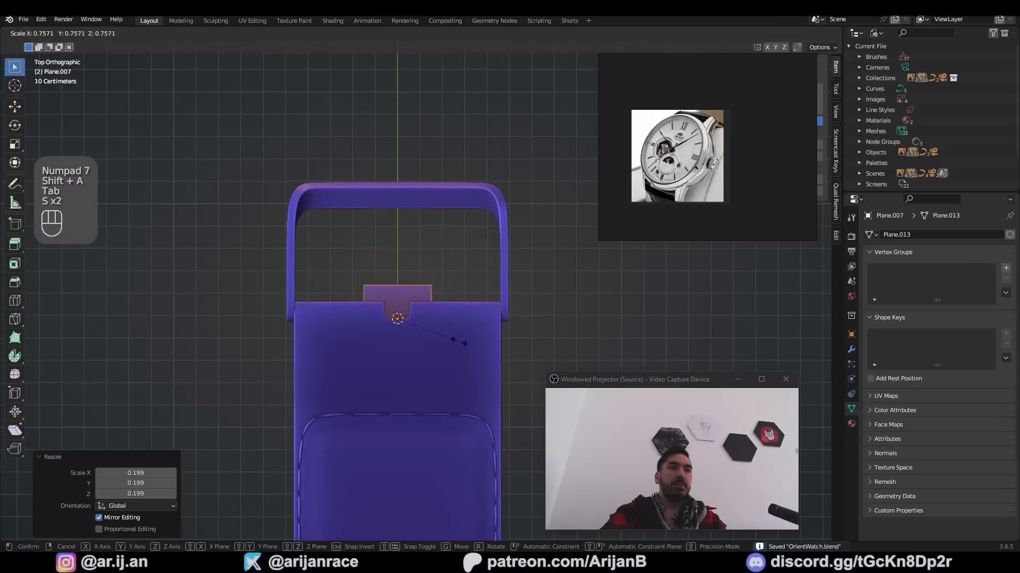
key("g")
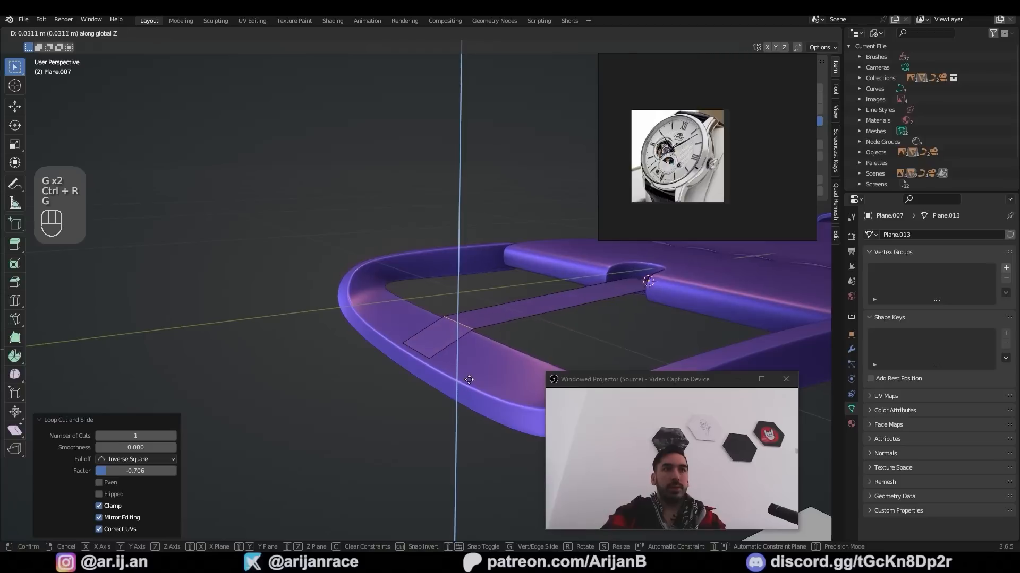
Bend the buckle tongue by lowering a loop cut near its middle about 0.045 m along Z
key("g")
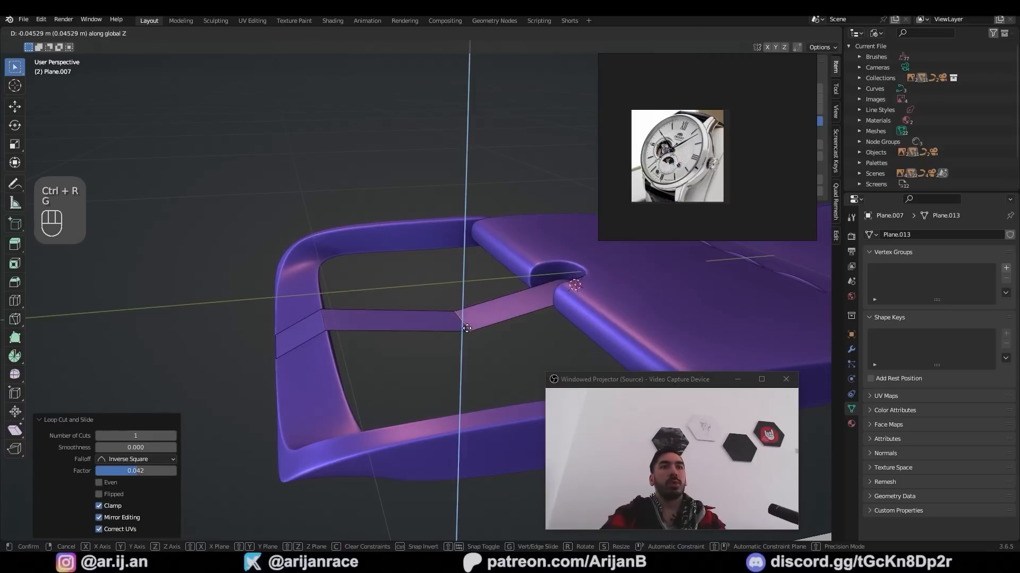
left_click(466, 318)
key("Tab")
middle_click_drag(465, 318, 463, 327)
key("ctrl+z")
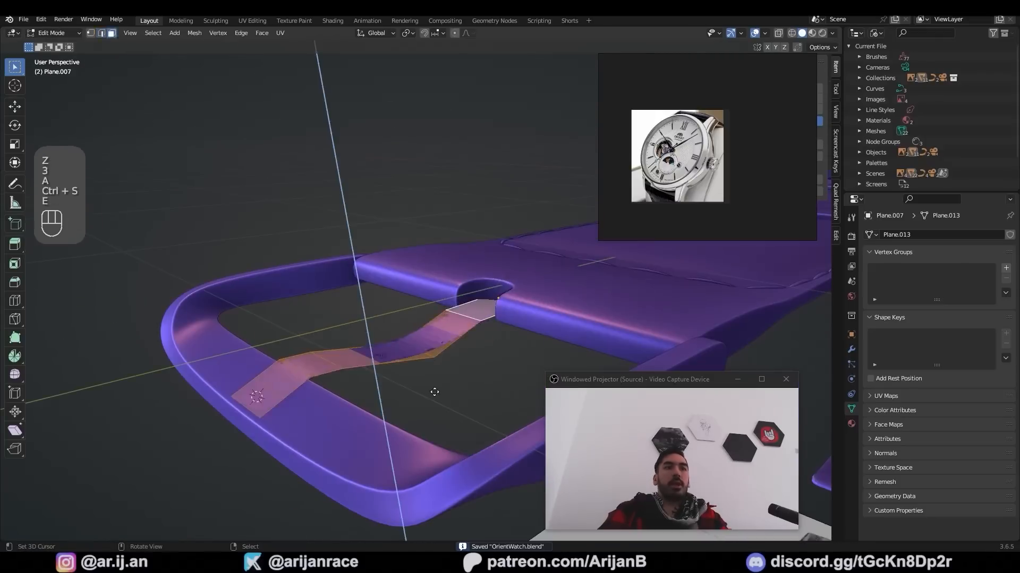
Extrude all of the buckle tongue's faces and fatten them along their normals to give it thickness
key("e")
key("alt+s")
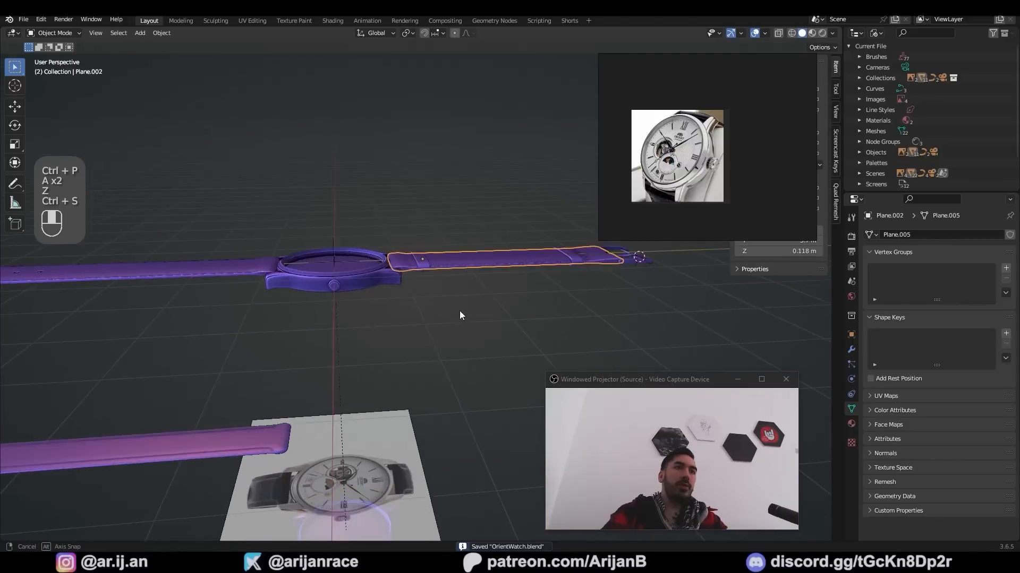
key("g")
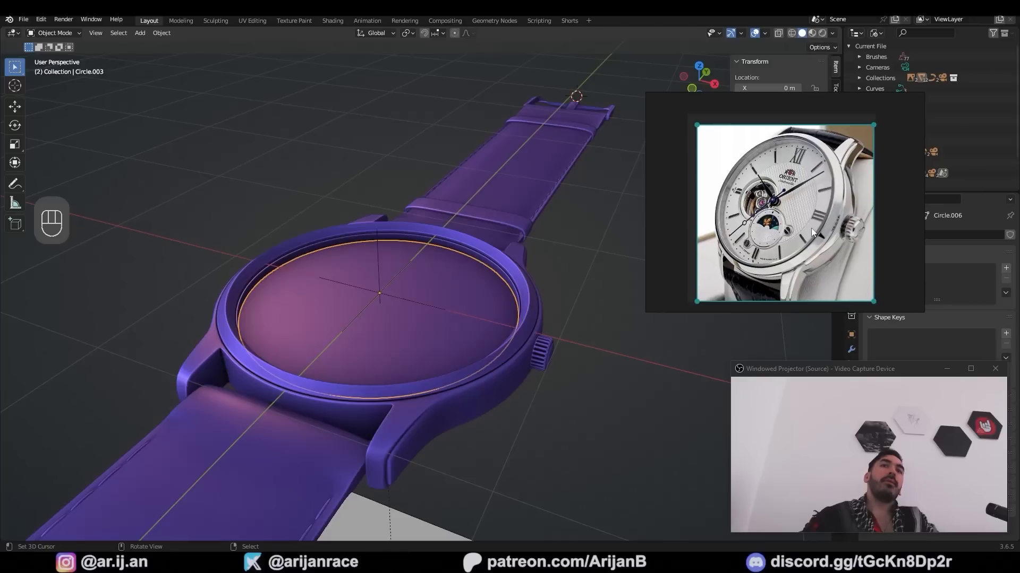
Examine the dial's open-heart window, moon-phase sub-dial and textured centre in the reference photo
scroll(799, 212, "up", 3)
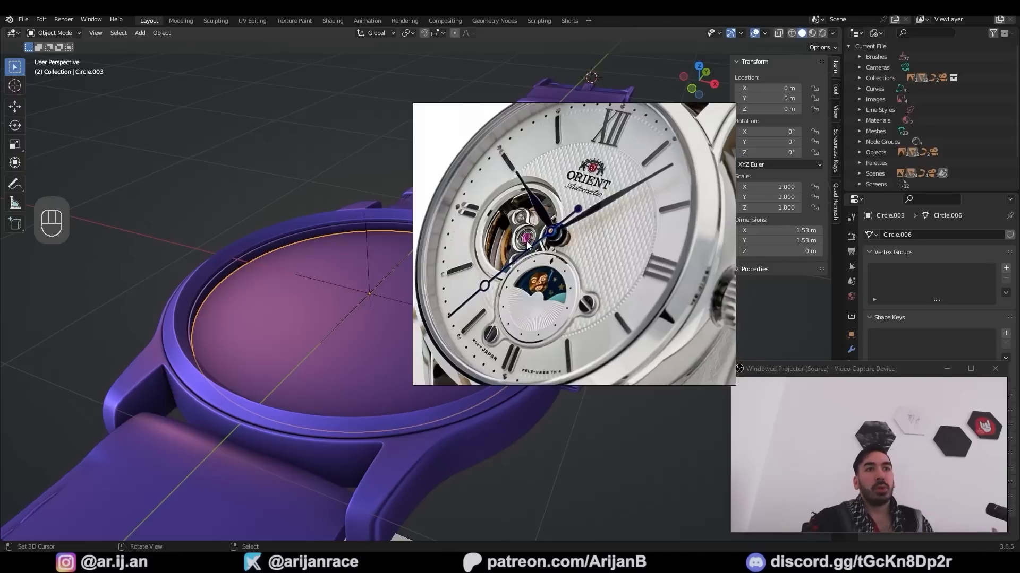
scroll(564, 251, "up", 2)
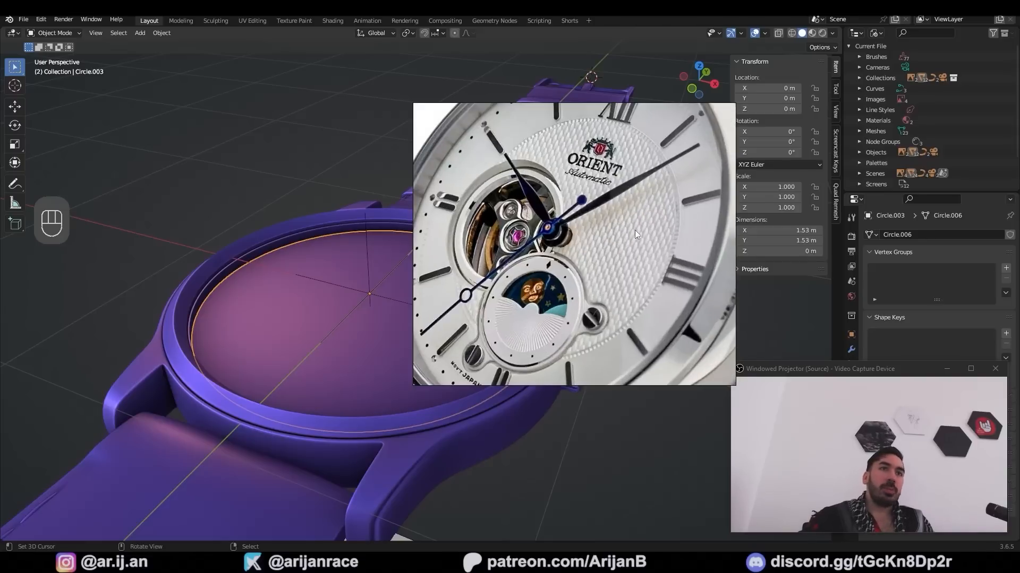
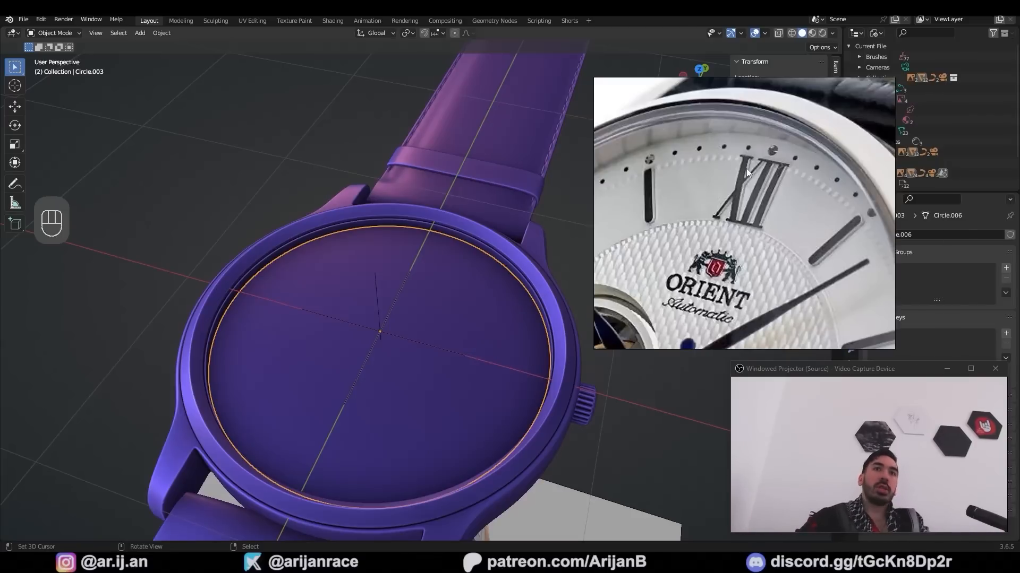
Add a plane beside the watch and scale its mesh to 0.1 along X as a narrow numeral stroke
middle_click_drag(584, 265, 415, 348)
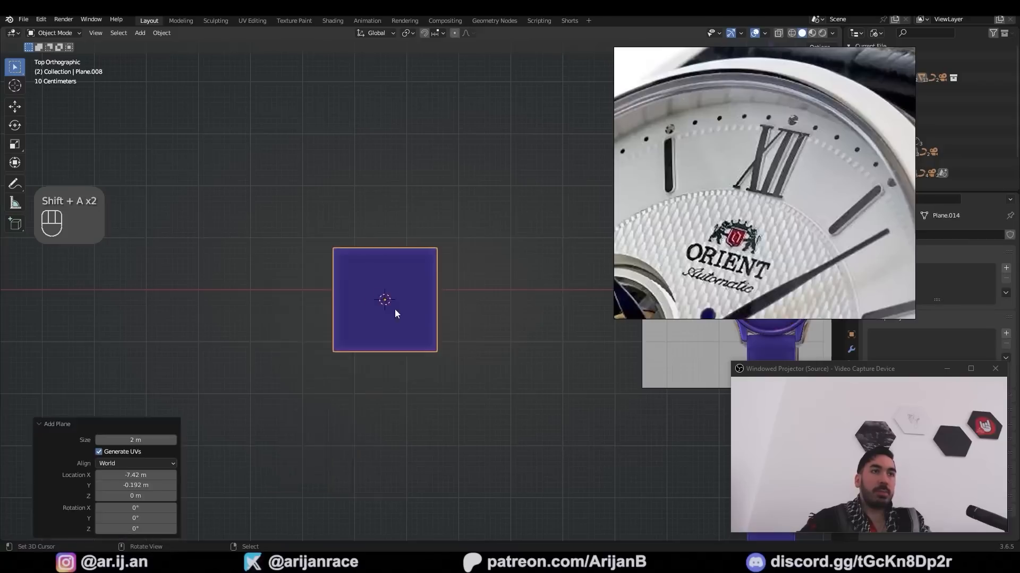
key("Tab")
key("s")
key("x")
left_click(379, 321)
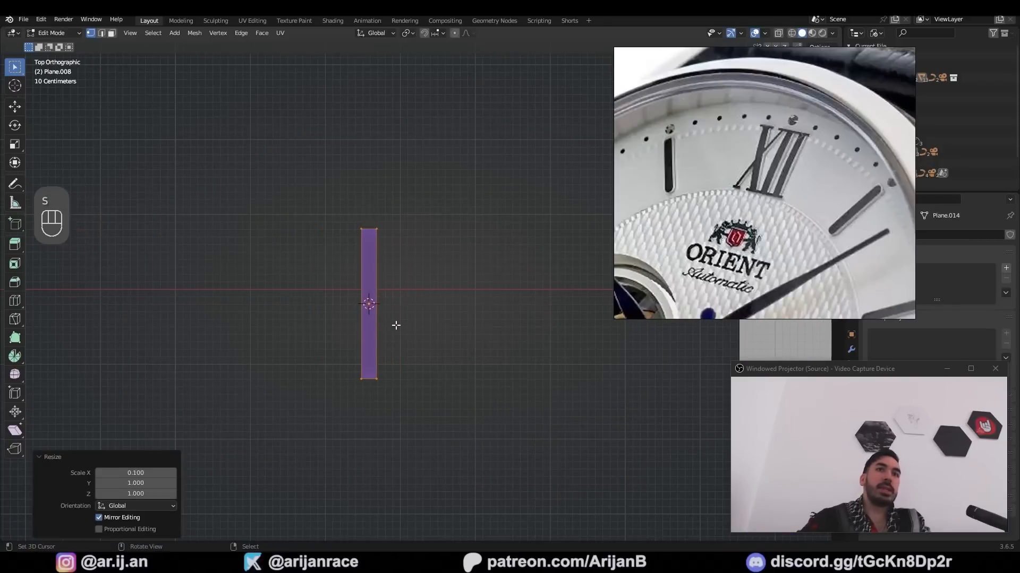
Extrude the stroke's two end edges outward along Y, then extrude the end pieces' sides along X to form serifs
key("2")
key("e")
key("s")
key("y")
left_click(402, 361)
key("e")
key("s")
key("x")
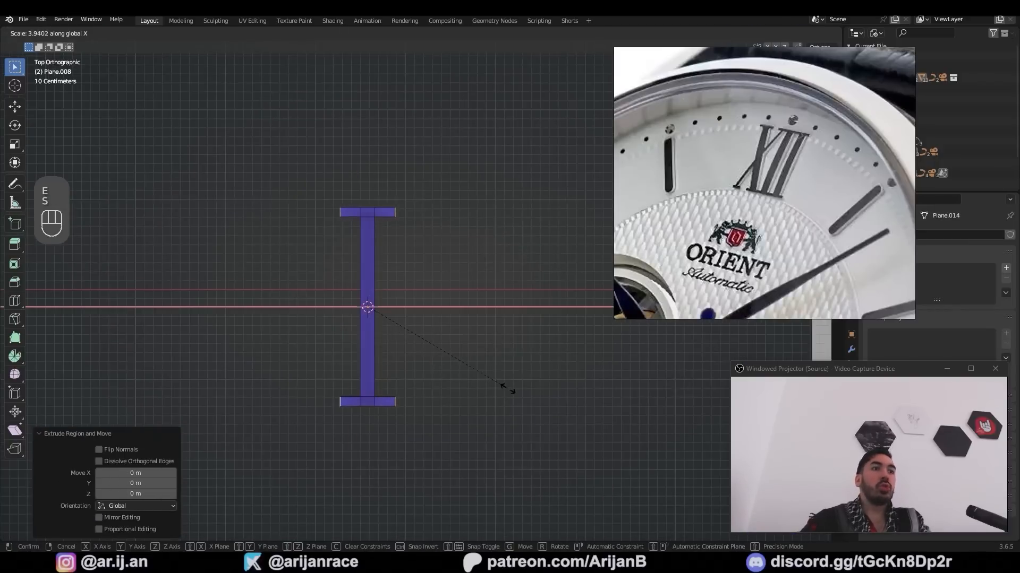
Duplicate the serifed stroke and mirror the copy with an X scale of -1 about its serif edge to make a II
key("a")
key("a")
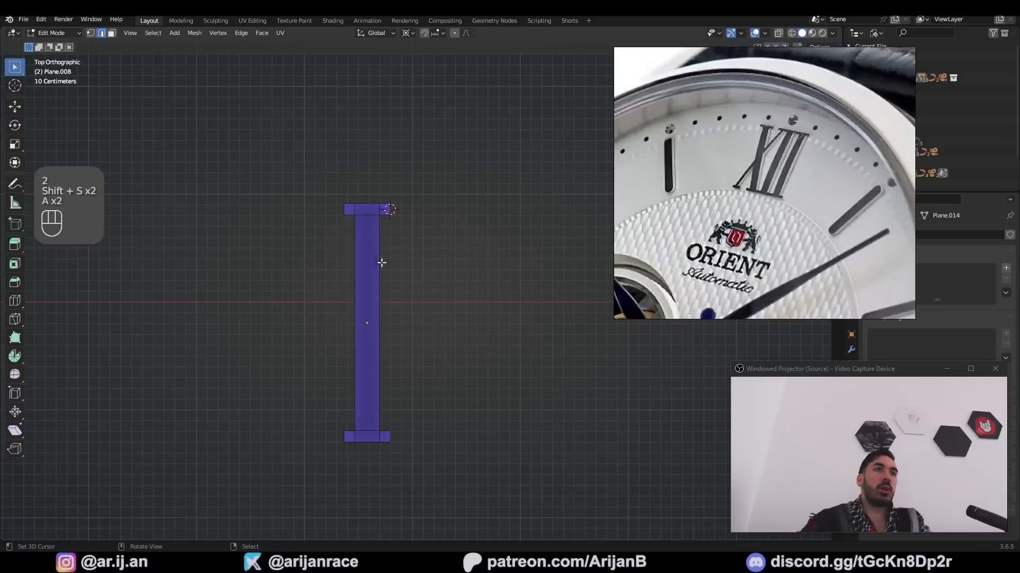
key("a")
key("shift+d")
key("a")
key("shift+d")
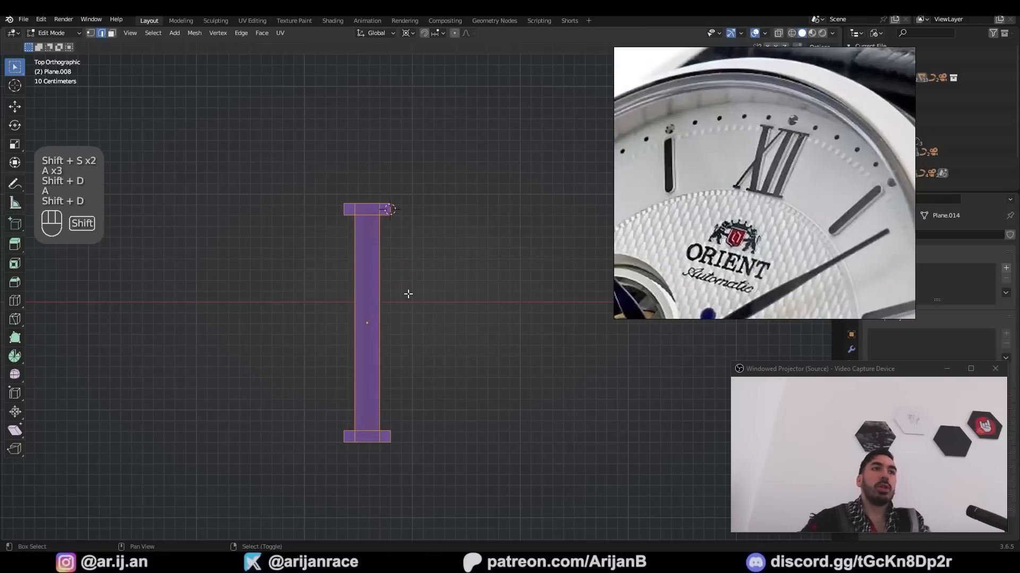
right_click(409, 294)
type("sx-1")
key("Return")
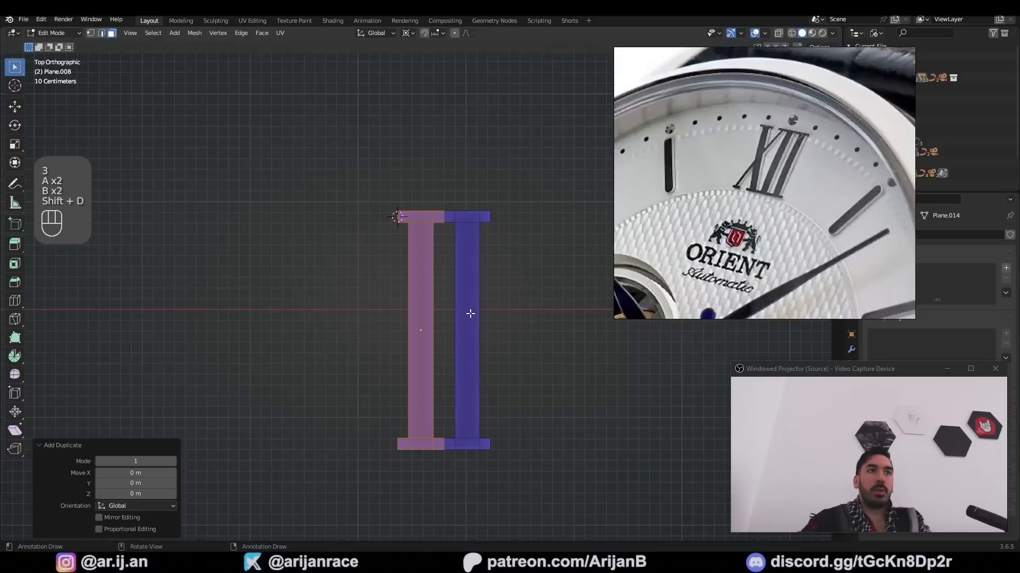
Duplicate one stroke, mirror it with an X scale of -1 as a third stroke, and separate it into its own object
type("sx-1")
key("Return")
key("shift+n")
key("p")
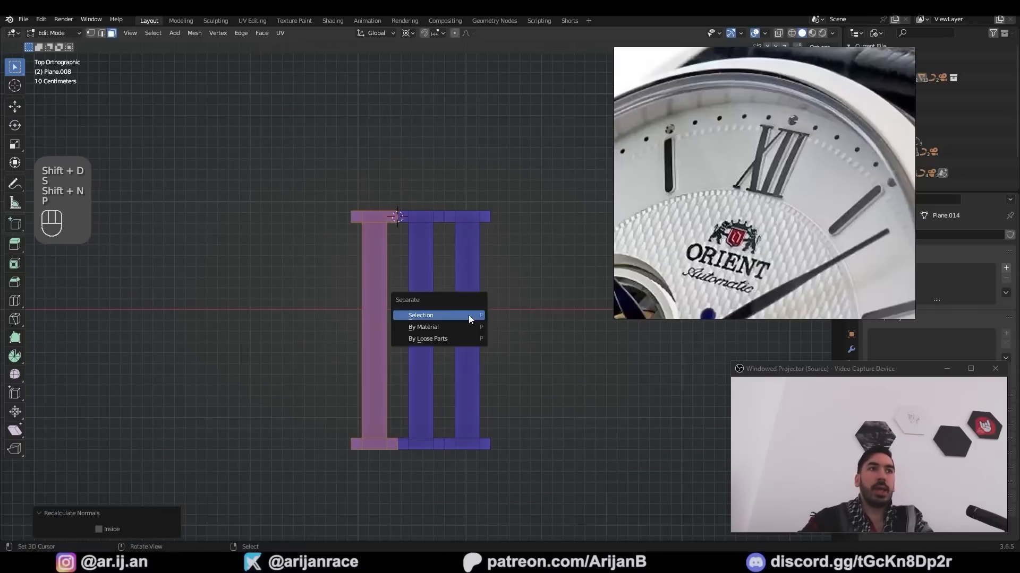
left_click(469, 318)
key("Tab")
left_click(371, 249)
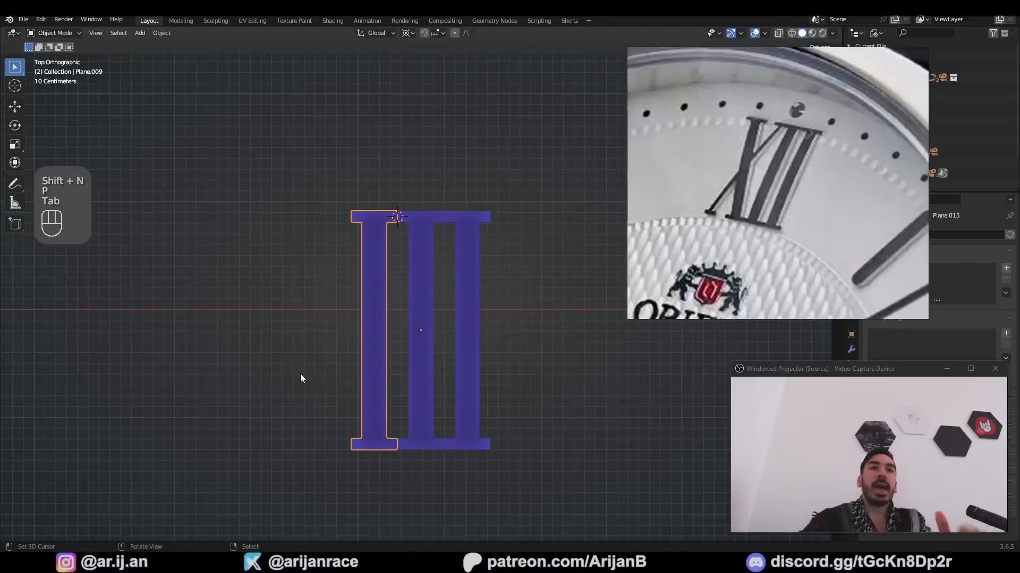
Slant the separated stroke by moving its lower serif -1 m along X
key("Tab")
key("a")
key("a")
key("b")
left_click_drag(404, 399, 455, 427)
key("g")
key("x")
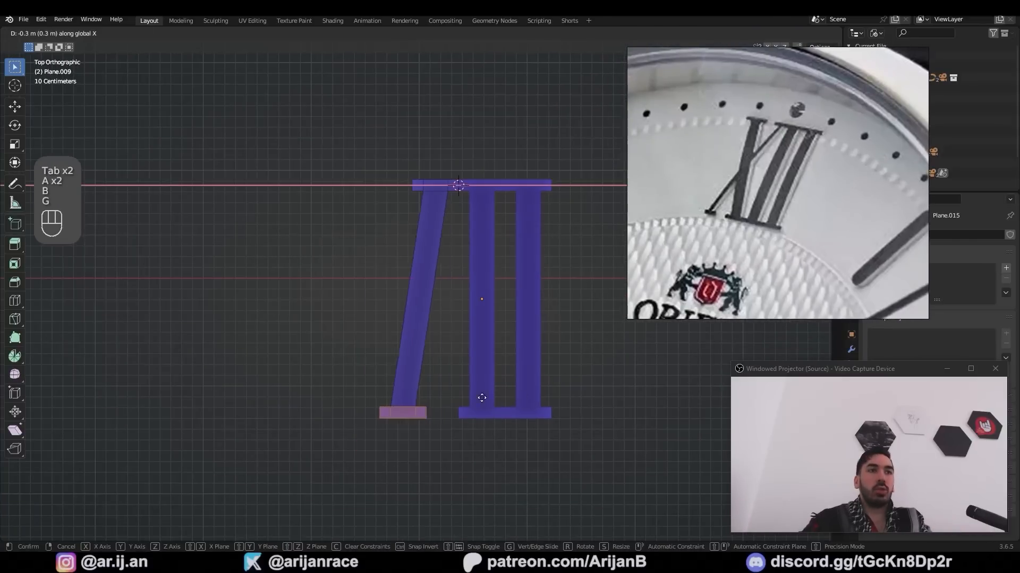
key("ctrl")
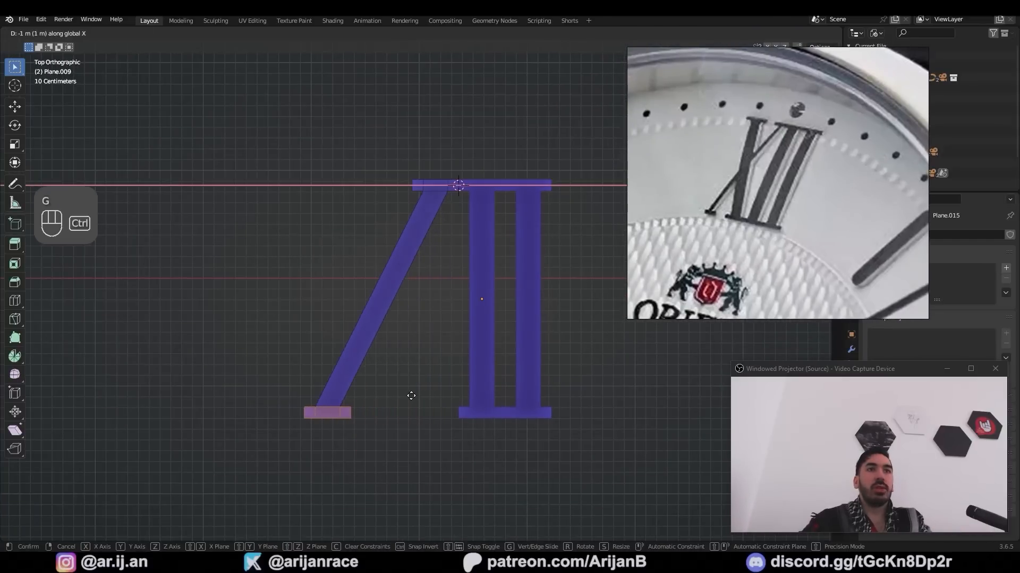
left_click(411, 396)
Duplicate the slanted stroke, mirror it with an X scale of -1 to form an X, and recalculate its normals
type("s")
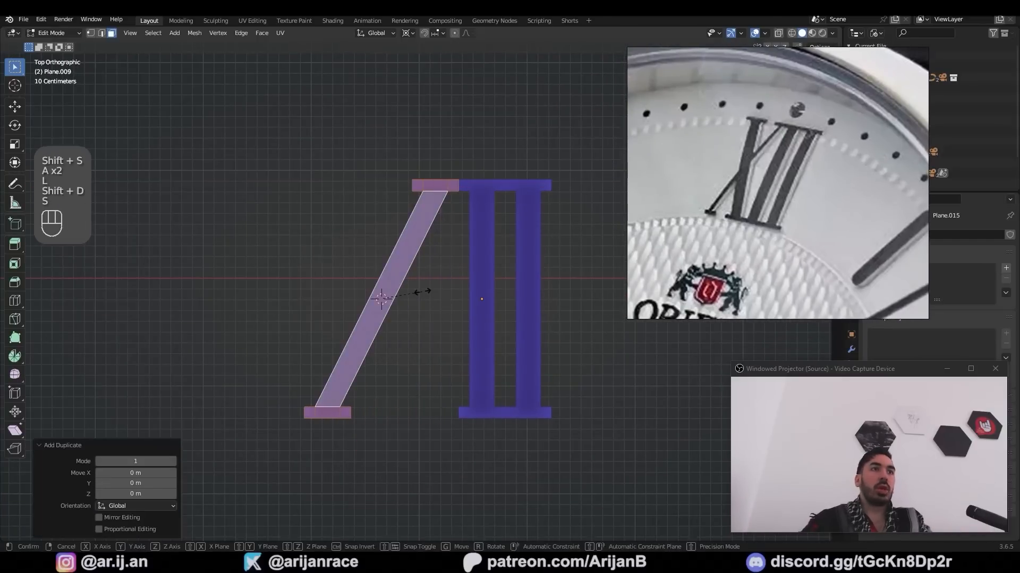
type("x-1")
key("Return")
key("shift+n")
Thin the X's rising diagonal by scaling its end edges about individual origins, and move the outer serifs inward to narrow the letter
key("2")
left_click(436, 191, "shift")
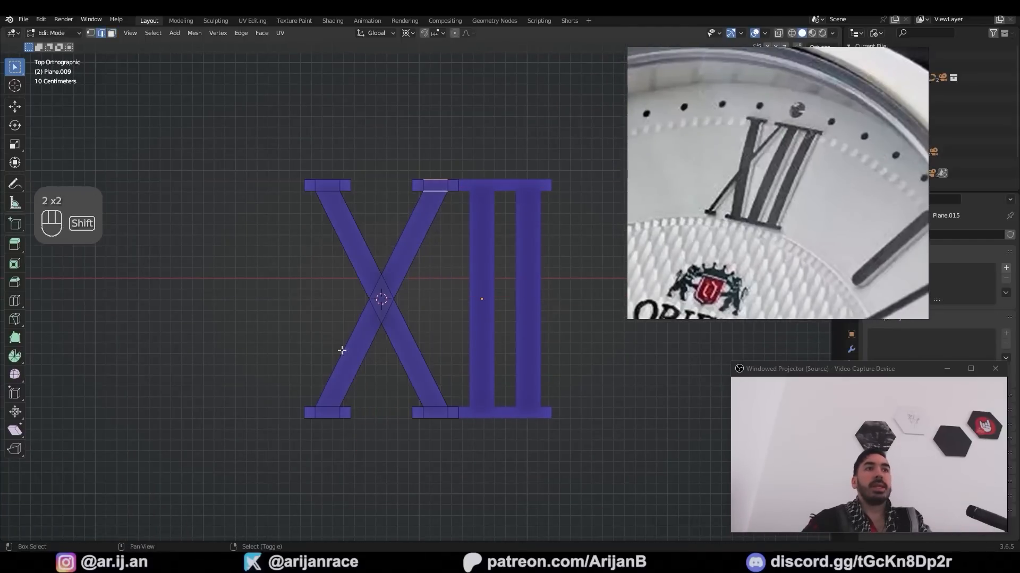
left_click(408, 33)
left_click(416, 91)
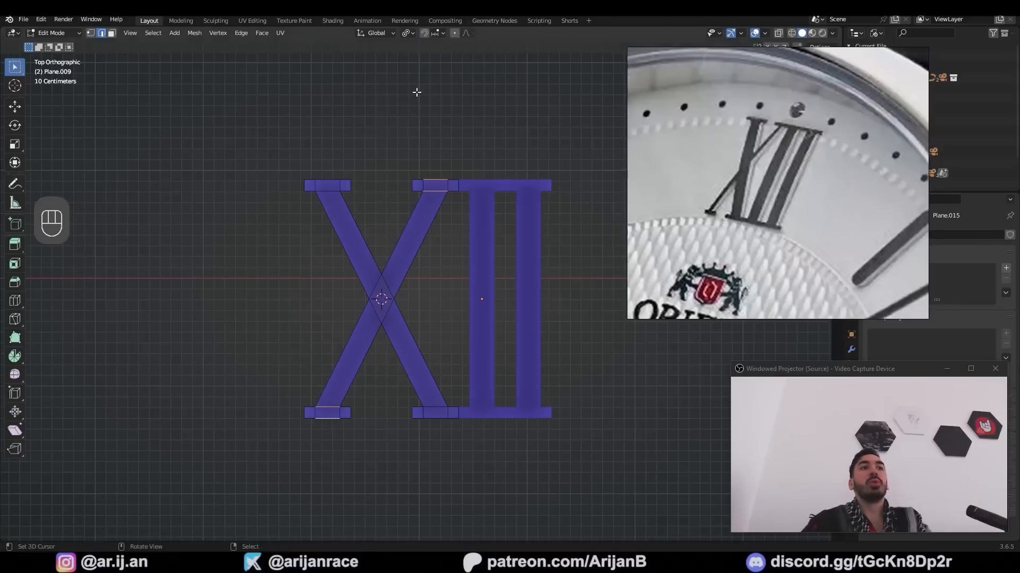
scroll(589, 472, "up", 2)
key("s")
left_click(485, 381)
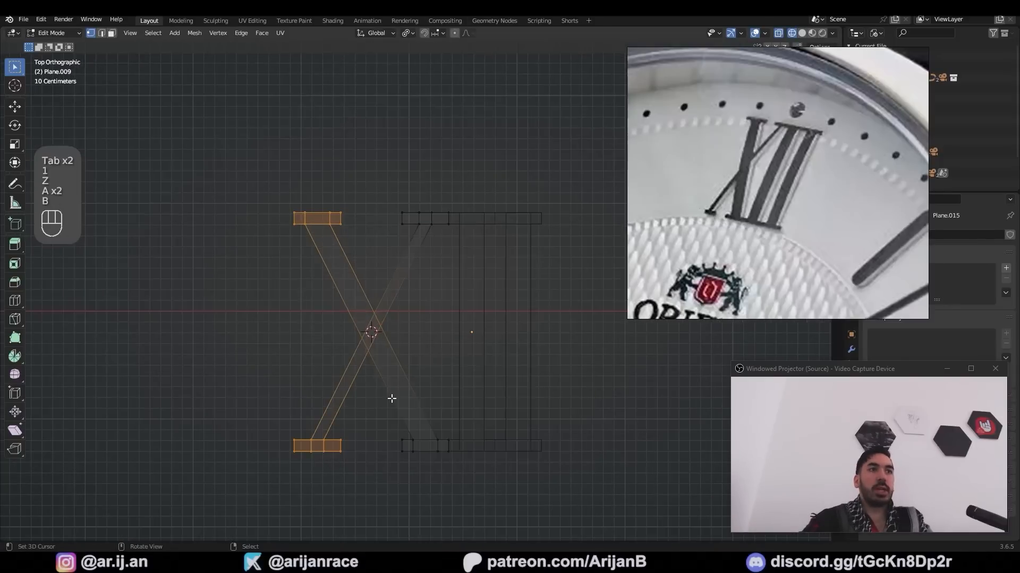
key("g")
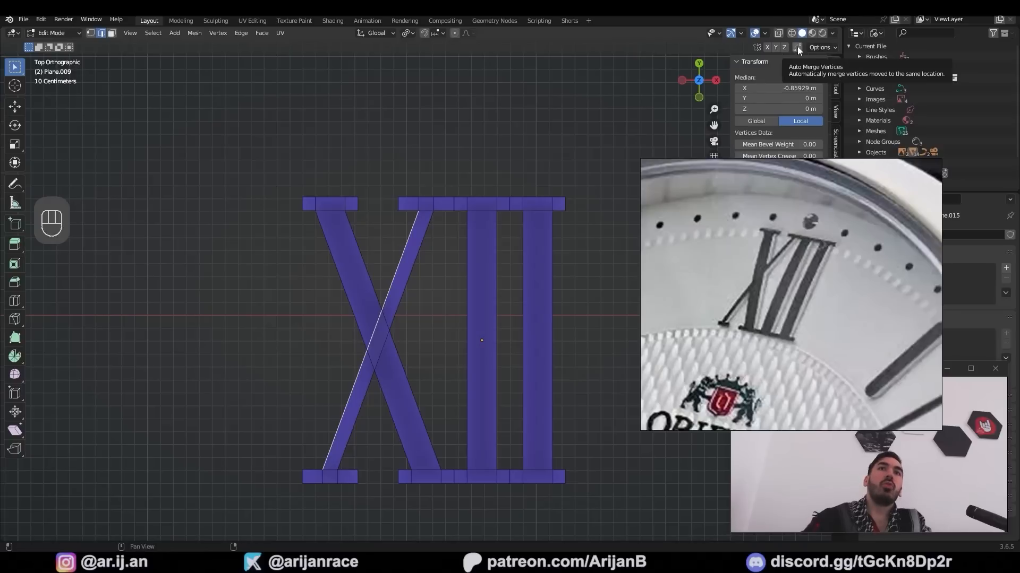
Enable Auto Merge with Split Edges & Faces and re-place the thin diagonal's edge to cut it at the crossing
left_click(798, 48)
left_click(823, 47)
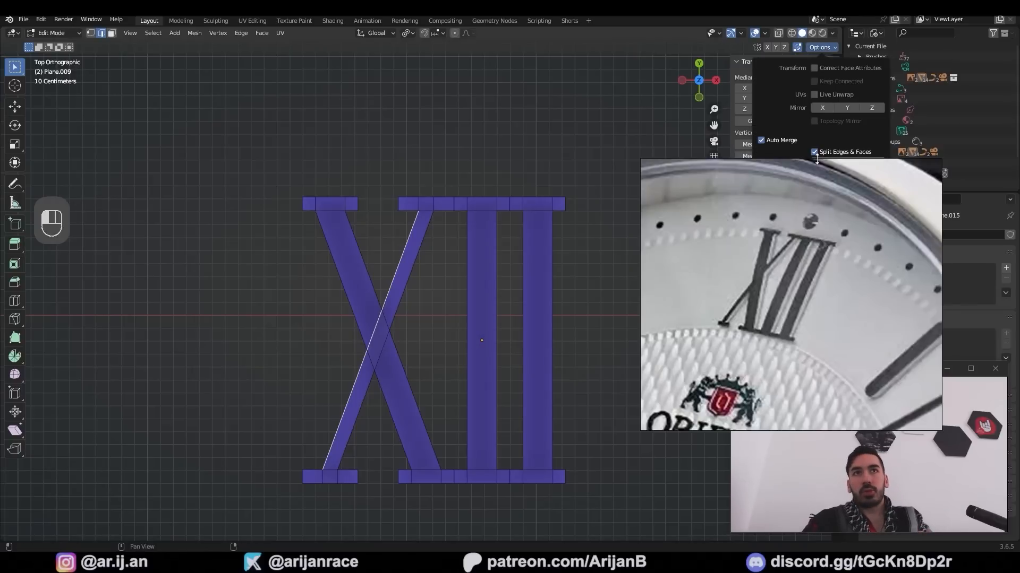
right_click_drag(795, 191, 835, 136)
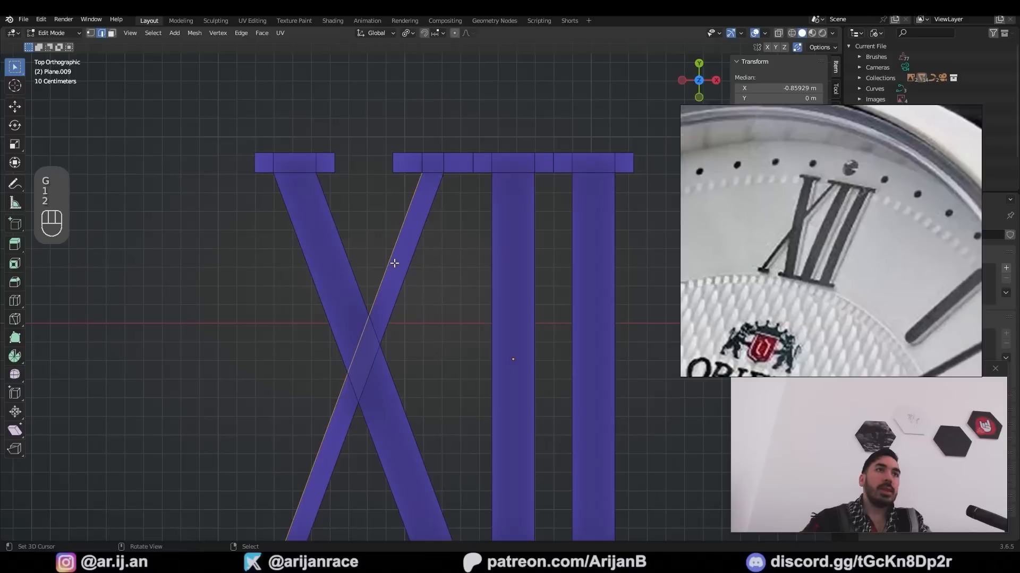
key("g")
left_click(398, 294)
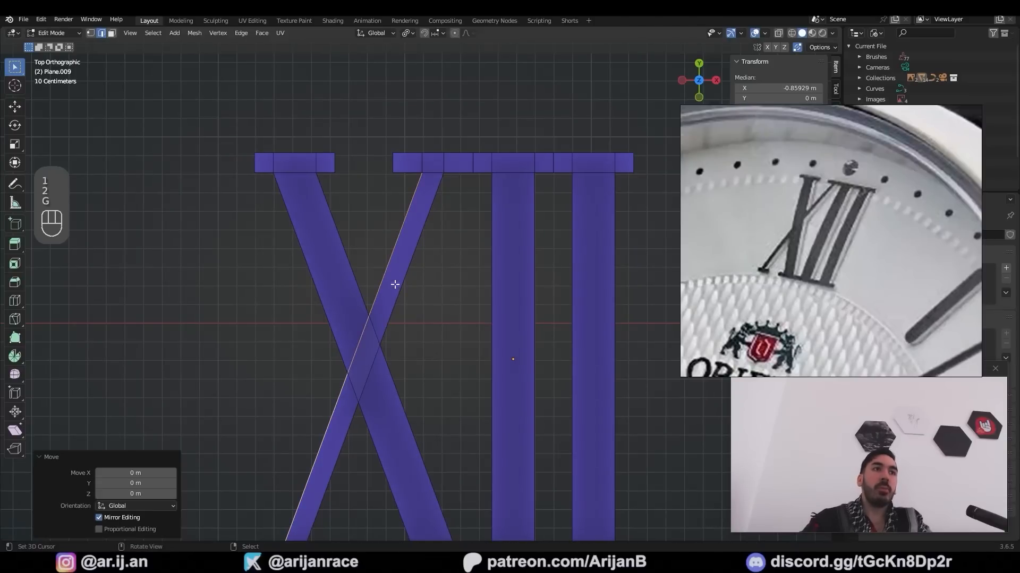
Join the X's strokes at their crossing by re-placing the short edge and merging duplicate vertices, then test-move the centre face
key("1")
middle_click_drag(395, 285, 415, 238, "shift")
scroll(390, 262, "up", 2)
right_click(383, 263)
right_click(347, 336, "shift")
key("2")
scroll(393, 297, "down", 2)
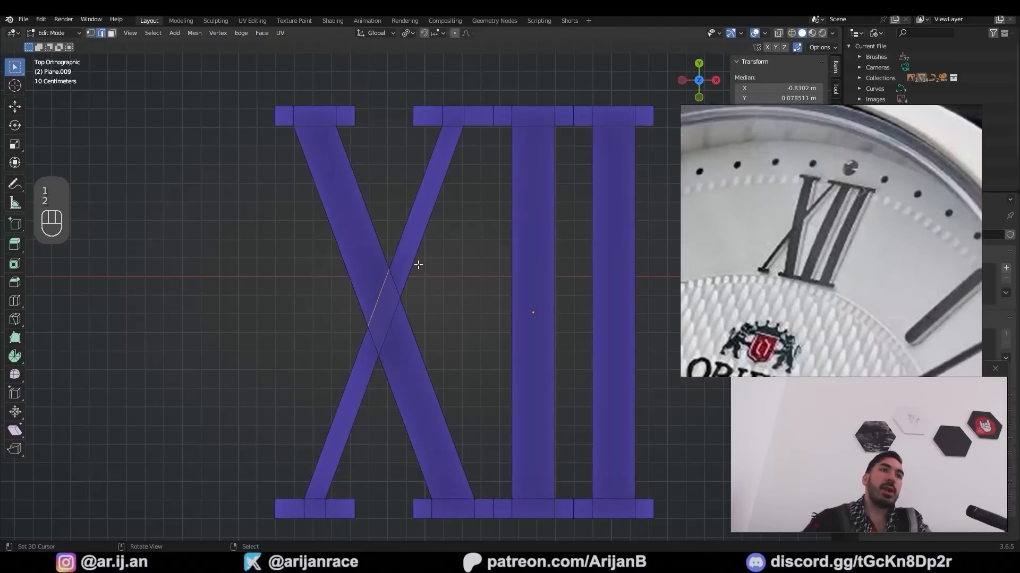
key("g")
left_click(427, 286)
key("g")
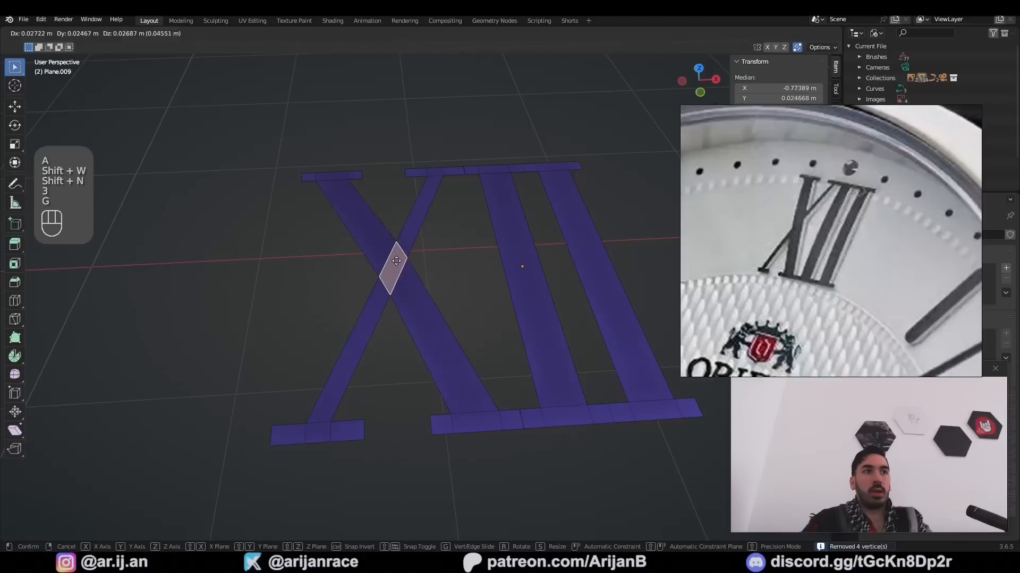
right_click(416, 264)
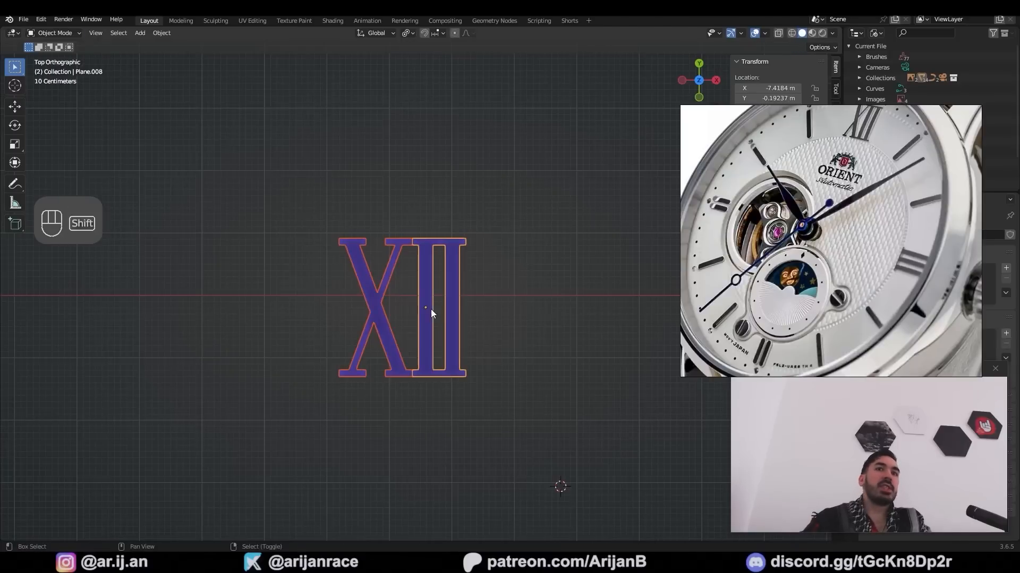
Move the XII numeral onto the watch dial and scale it down near the twelve o'clock position
middle_click_drag(953, 254, 909, 196)
scroll(828, 221, "up", 2)
scroll(840, 201, "down", 4)
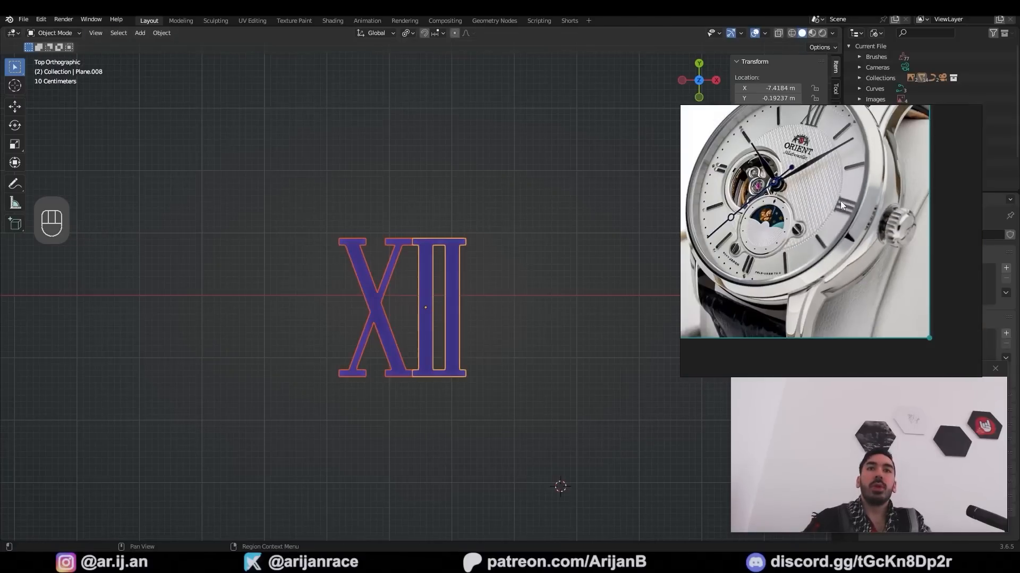
key("g")
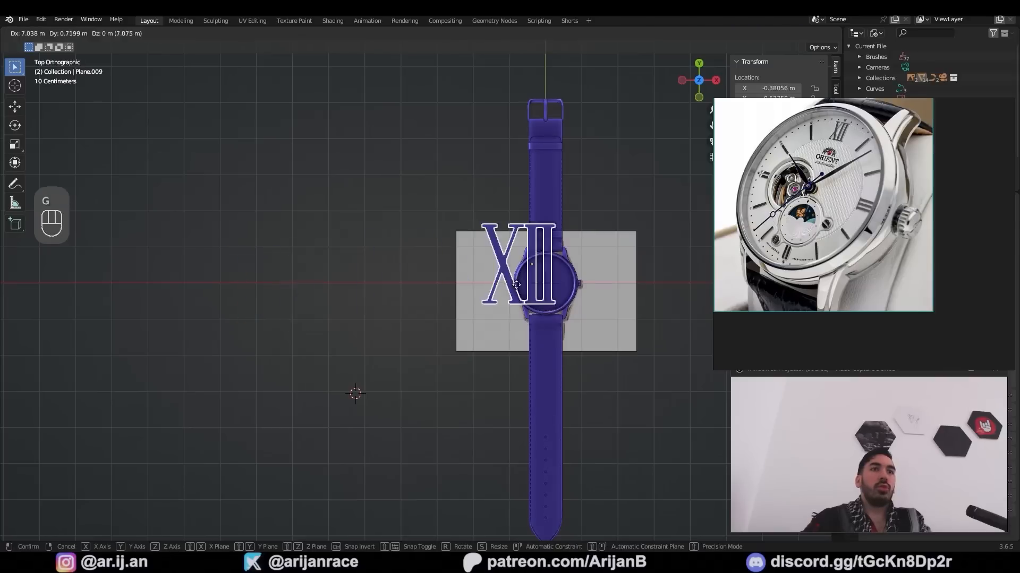
left_click(574, 299)
middle_click_drag(574, 298, 484, 287, "shift")
scroll(424, 308, "up", 2)
key("s")
left_click(427, 270)
key("g")
left_click(429, 282)
scroll(502, 299, "up", 7)
key("g")
Snap the 3D cursor midway between the XII's opposite corner vertices and add a scaled-down empty there
key("Tab")
key("1")
right_click(365, 217)
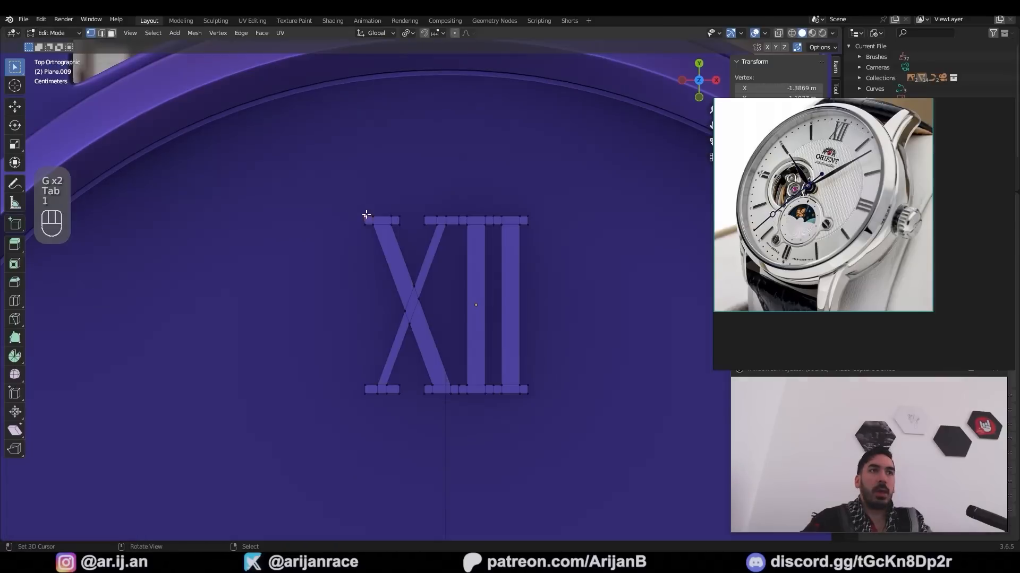
key("ctrl+z")
key("shift+s")
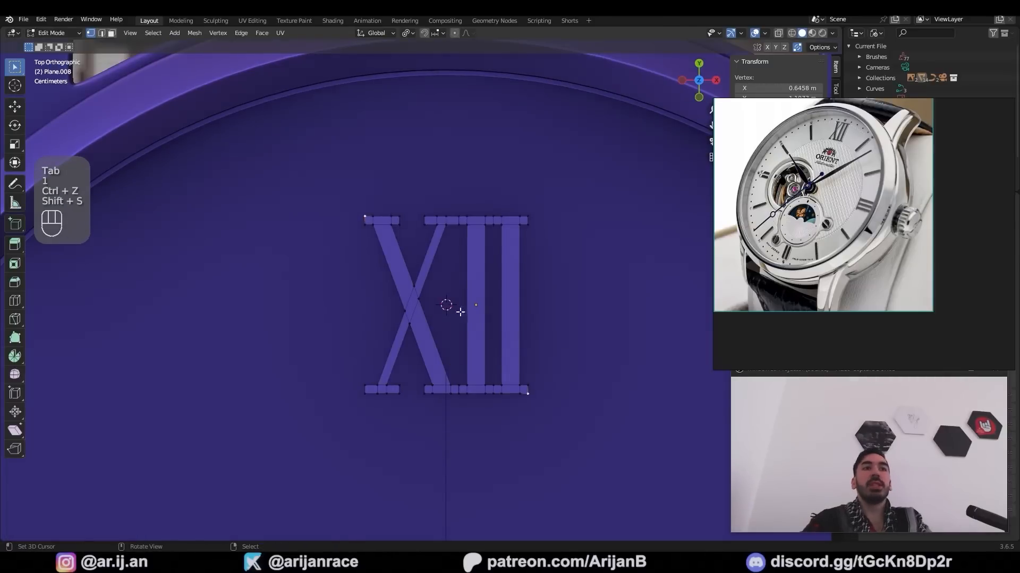
key("Tab")
key("shift+a")
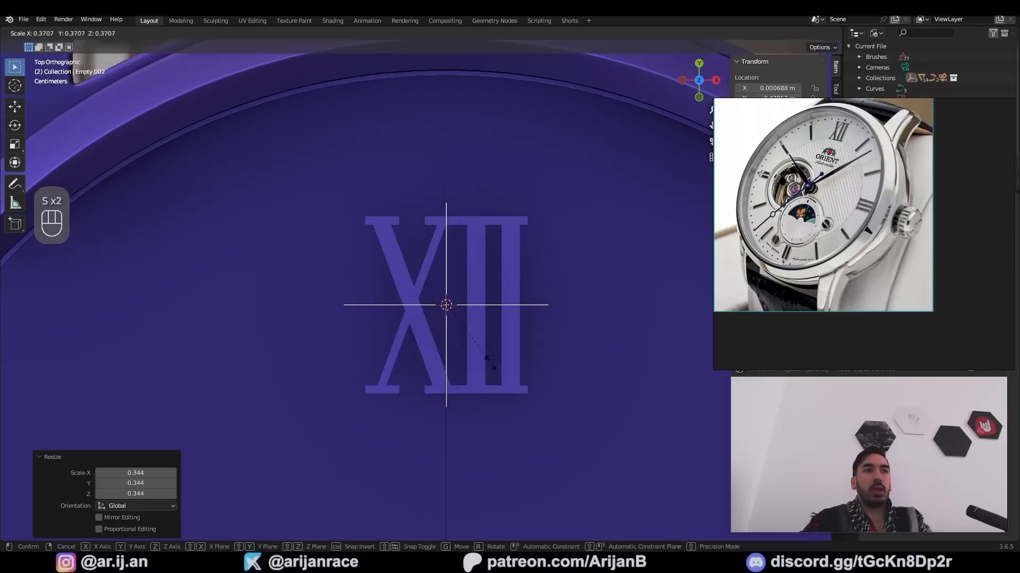
left_click(472, 348)
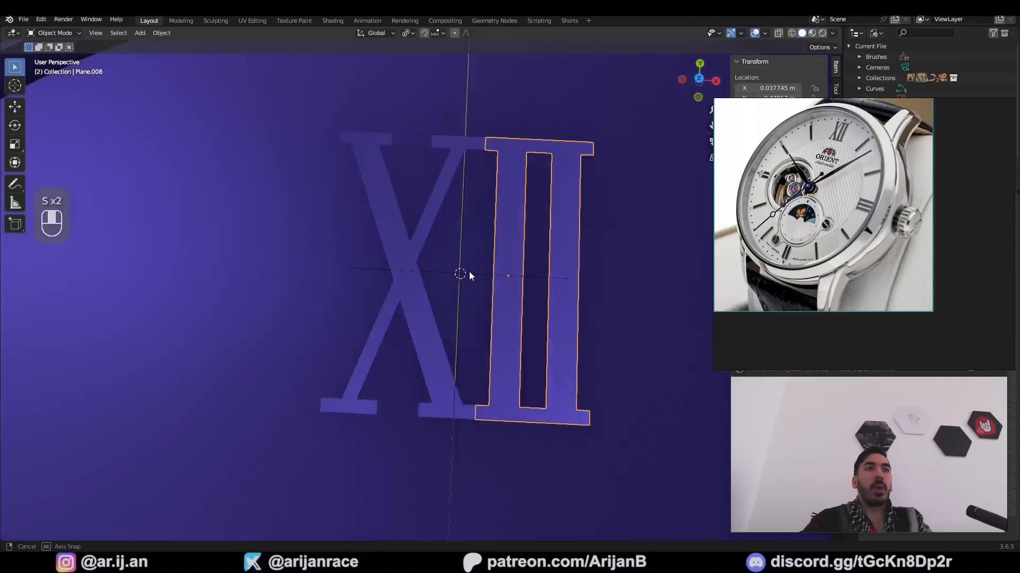
Parent both parts of the XII numeral to the new empty
middle_click_drag(469, 272, 419, 175)
right_click(419, 176, "shift")
key("z")
right_click(442, 203, "shift")
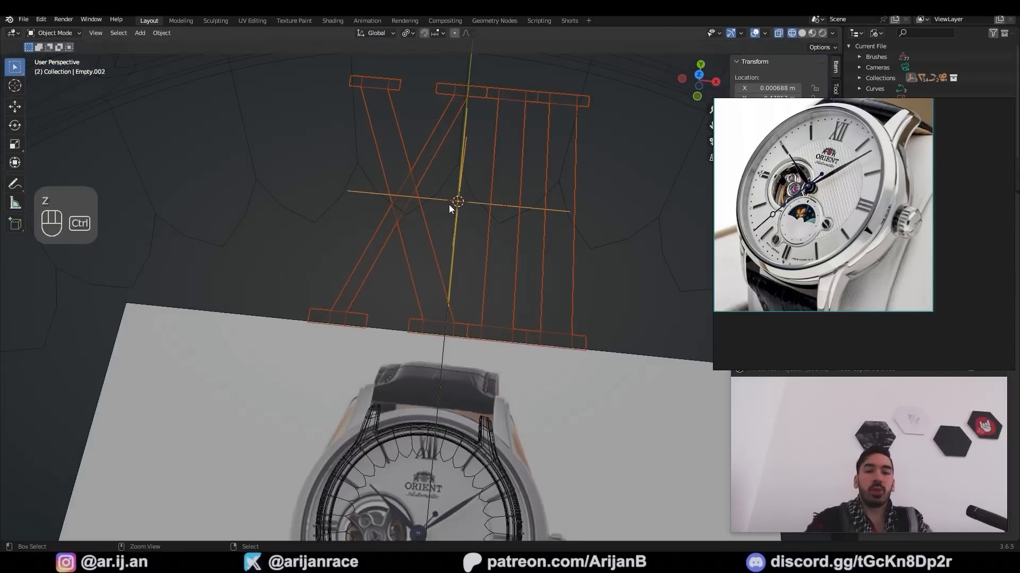
key("ctrl+p")
left_click(448, 205)
Move the empty along Y and scale it so the XII matches the numeral in the reference image
key("z")
key("KP_7")
key("g")
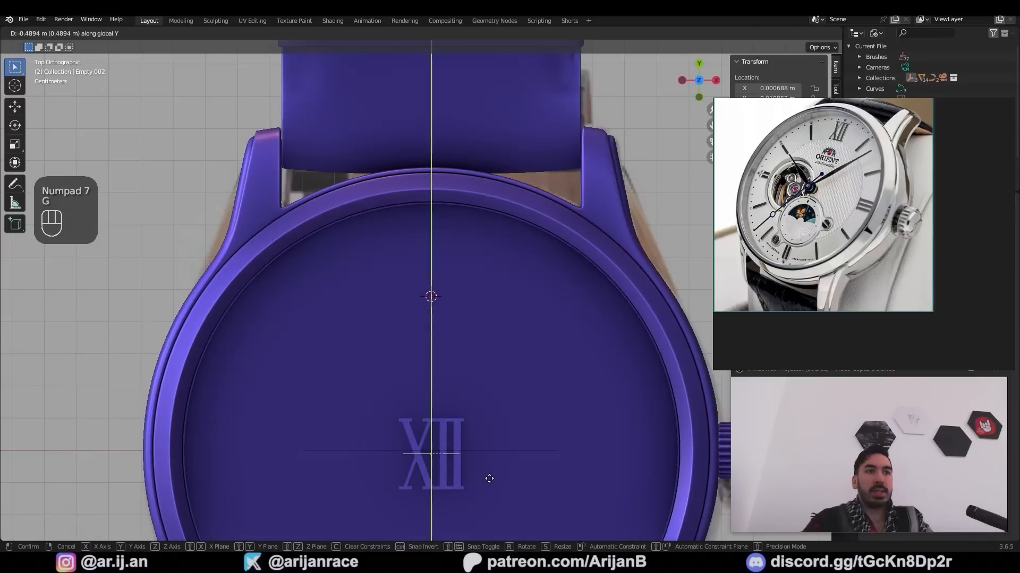
key("z")
key("s")
key("g")
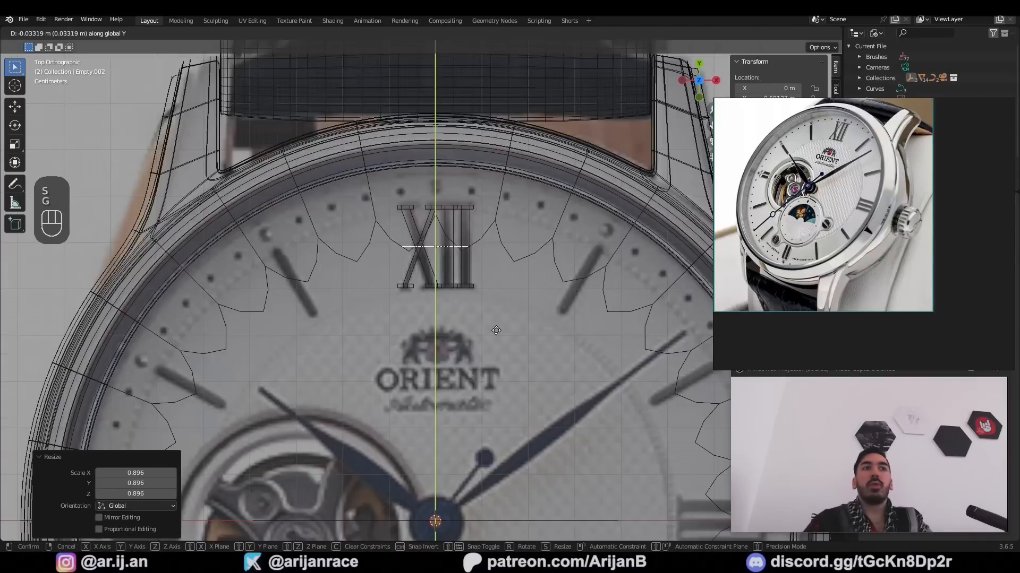
left_click(495, 330)
Snap the 3D cursor to the long face of the II's inner stroke
key("Tab")
key("3")
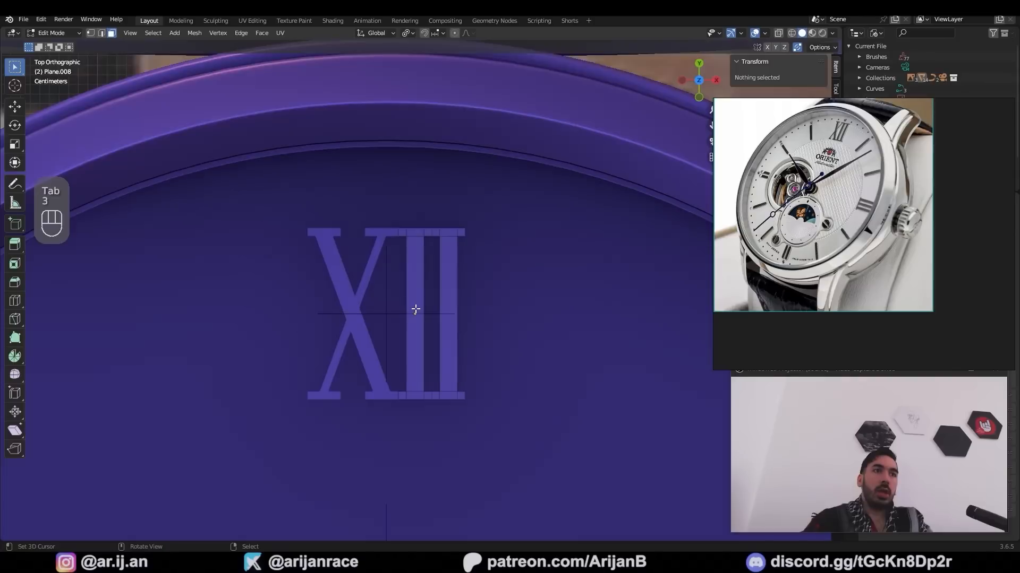
scroll(415, 310, "up", 1)
right_click(414, 320)
key("shift+s")
left_click(425, 361)
key("z")
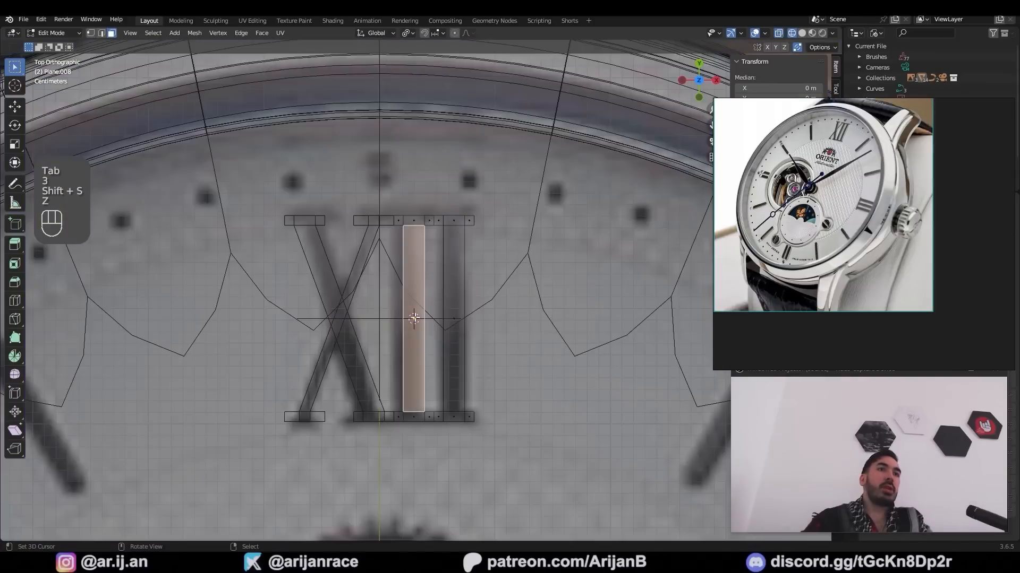
Duplicate the II's outer stroke and mirror the copy along X about the 3D cursor to make a III
scroll(414, 318, "down", 2)
key("a")
key("a")
key("shift+d")
right_click(492, 344)
key("s")
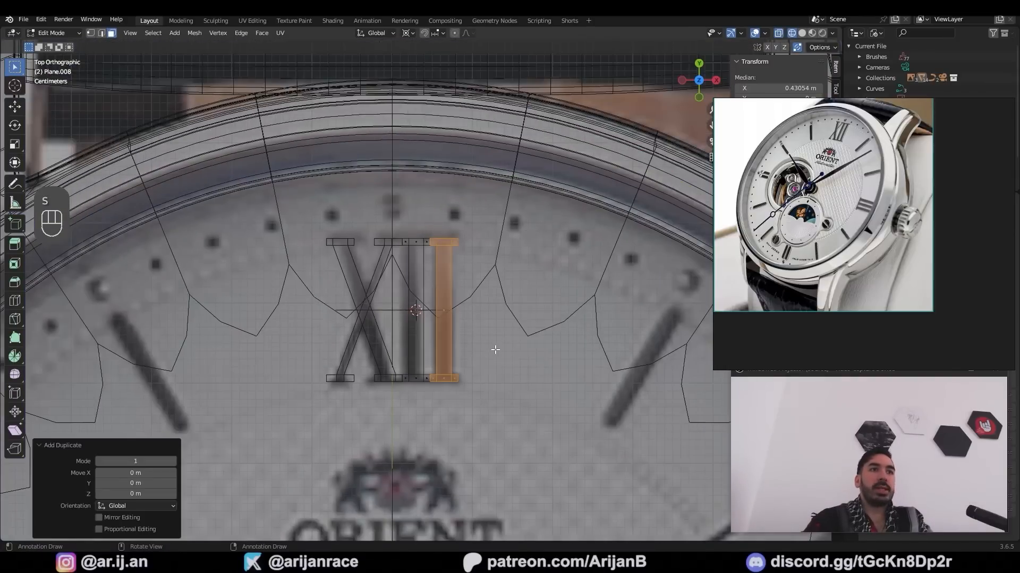
key("s")
left_click(492, 349)
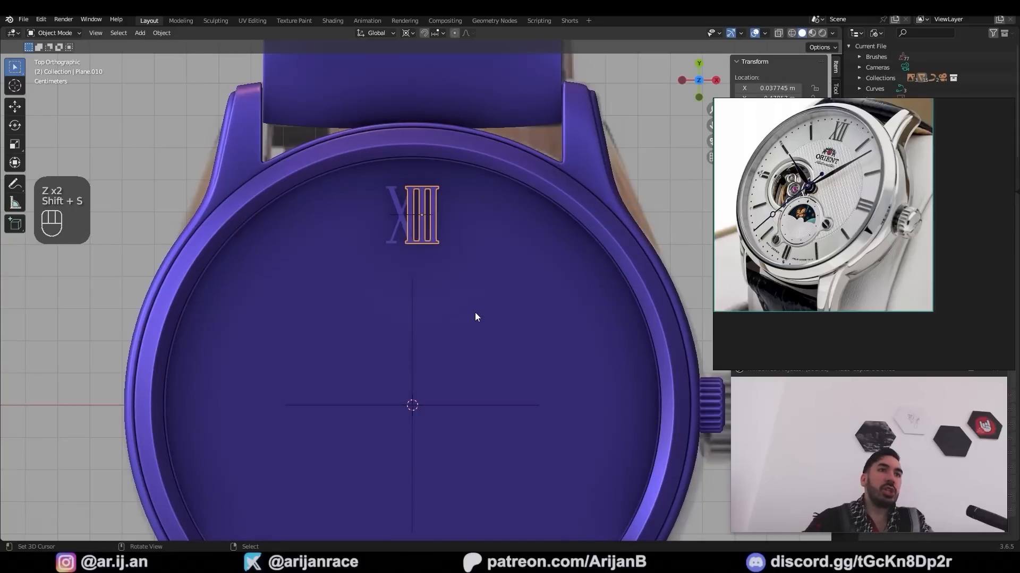
Centre the III numeral on the dial's vertical axis and rotate it 90° about Z around the 3D cursor to 3 o'clock
key("shift+s")
key("g")
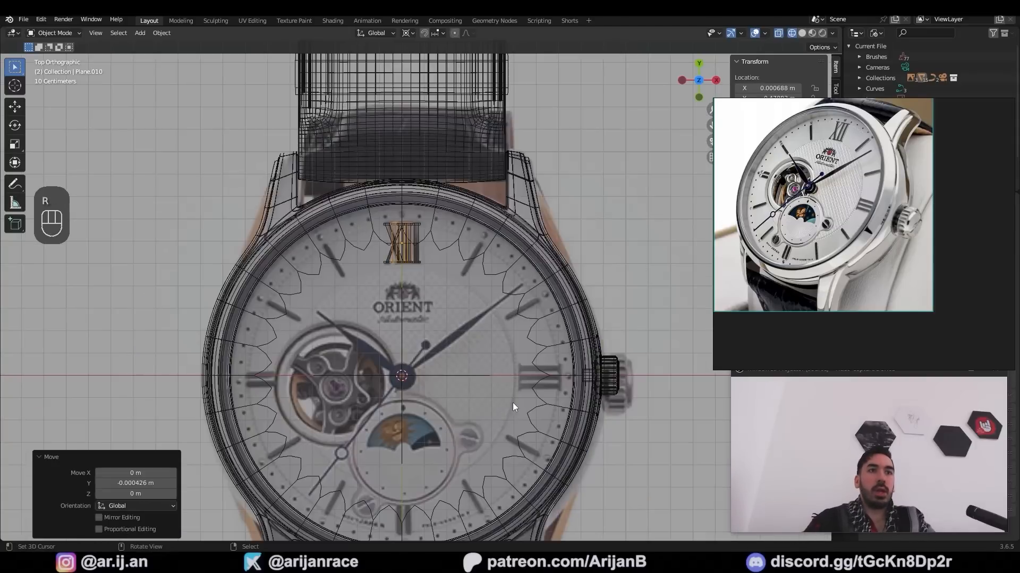
key("r")
key("r")
key("z")
left_click(505, 380)
key("shift+z")
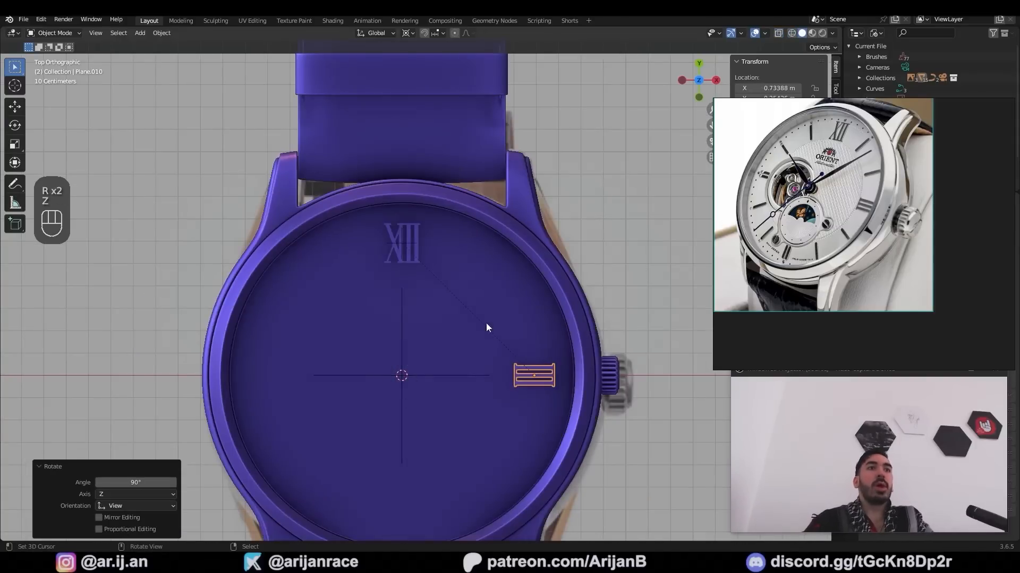
Scale the new plane at 12 o'clock along X by 0.335 into a narrow bar matching the hour markers in the reference
scroll(487, 328, "up", 1)
left_click_drag(897, 231, 767, 186)
scroll(471, 320, "up", 3)
scroll(544, 251, "up", 4)
scroll(547, 251, "down", 3)
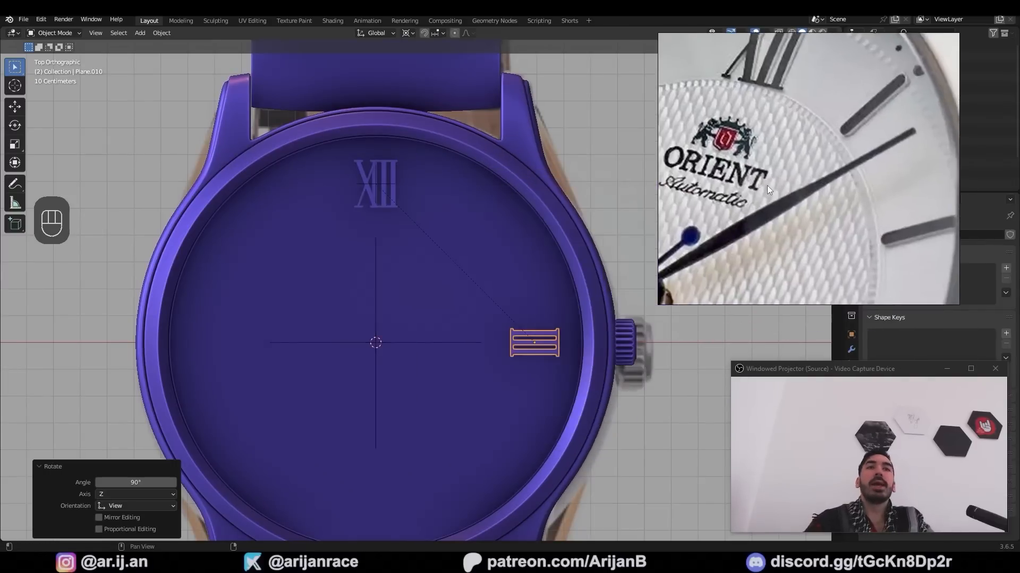
scroll(697, 241, "down", 3)
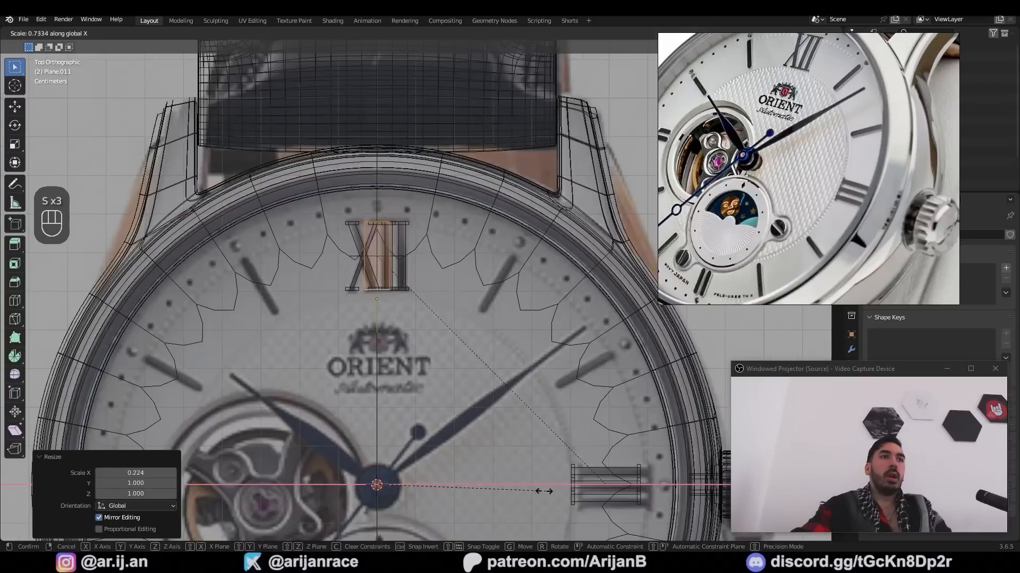
left_click(454, 503)
scroll(404, 297, "up", 4)
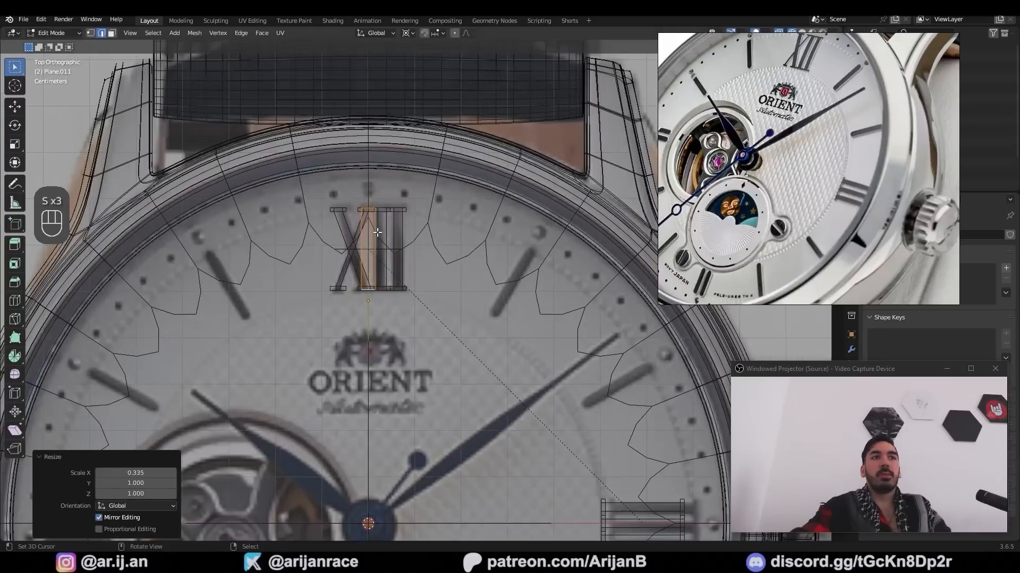
Round both ends of the bar with a vertex bevel and merge its overlapping vertices by distance
key("Tab")
key("Tab")
key("ctrl+b")
key("v")
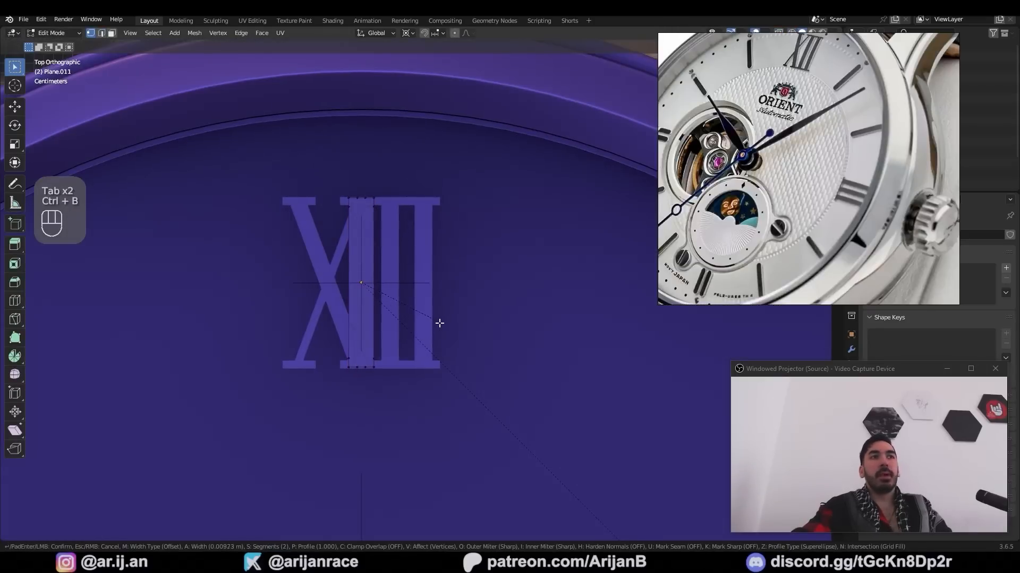
key("c")
key("a")
key("m")
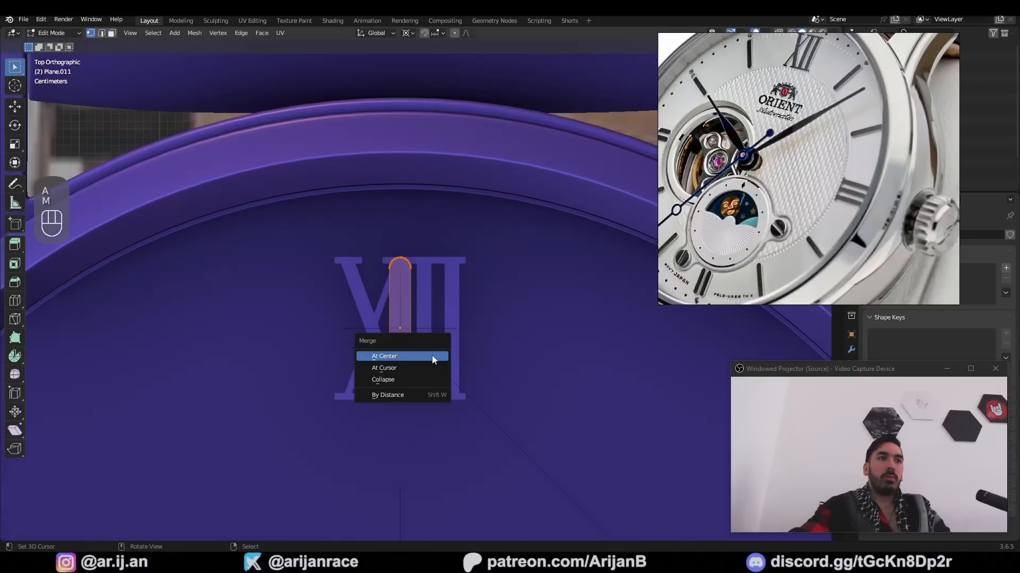
left_click(416, 395)
scroll(420, 391, "down", 6)
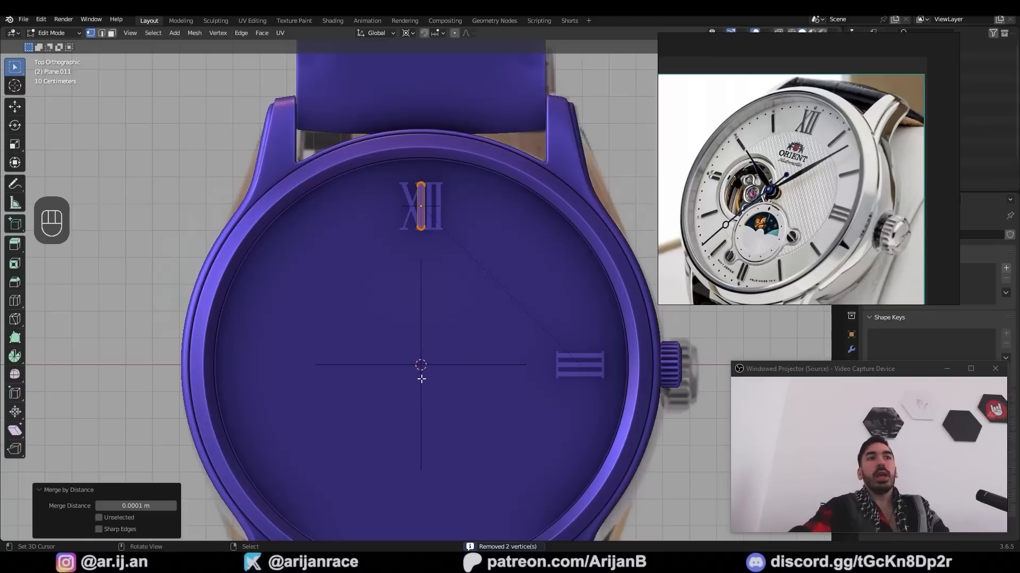
Spin duplicates of the bar 360° around the dial's centre in 12 steps
key("Tab")
key("Tab")
key("z")
key("a")
key("a")
key("a")
key("alt+e")
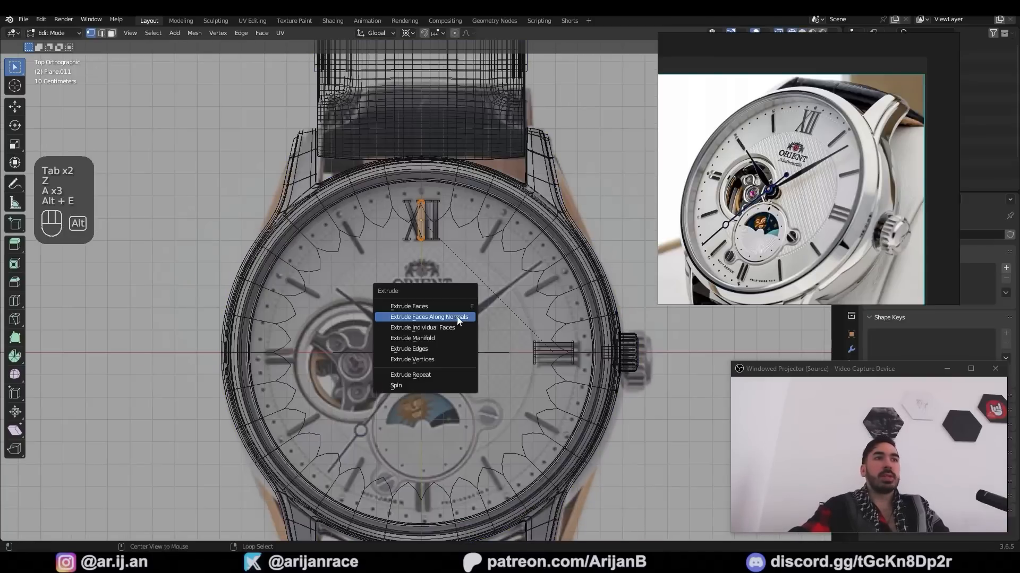
left_click(438, 385)
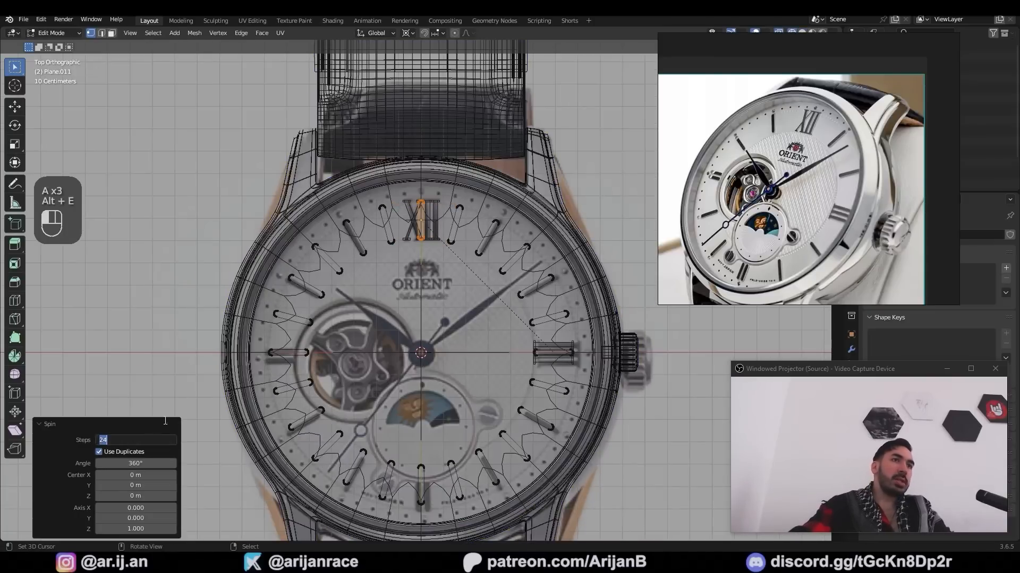
type("12")
key("Return")
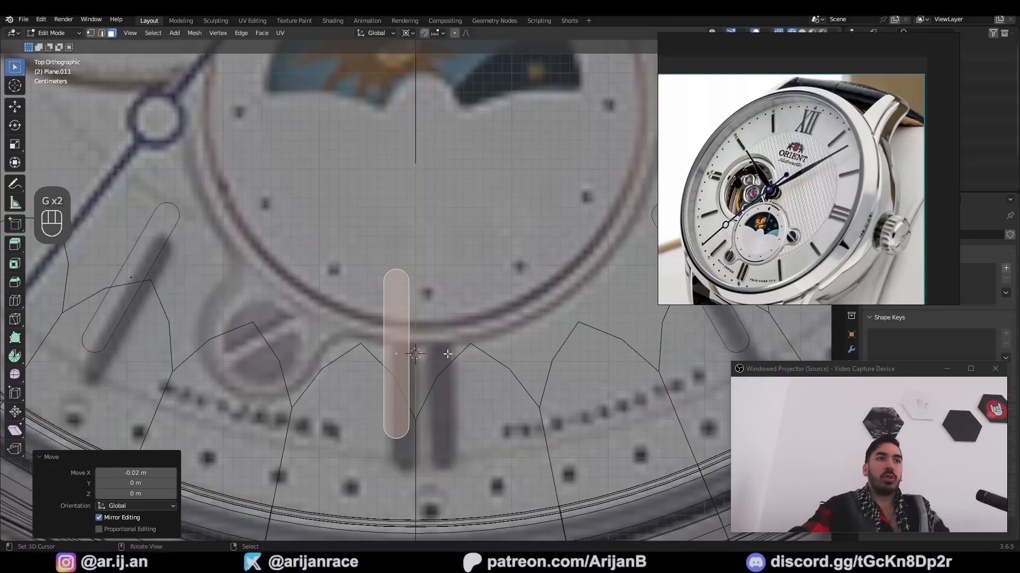
Duplicate the offset bar at 6 o'clock and mirror the copy along X to form a double marker
key("shift+d")
key("s")
key("x")
left_click(431, 353)
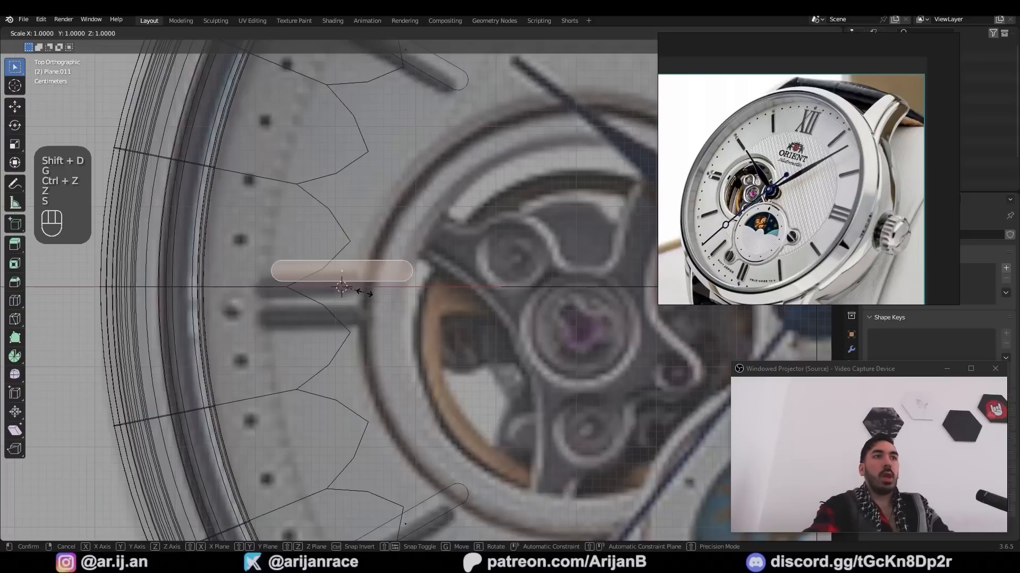
Mirror a copy of the 9 o'clock bar along Y about the 3D cursor to form a double marker
key("y")
key("0")
left_click(365, 293)
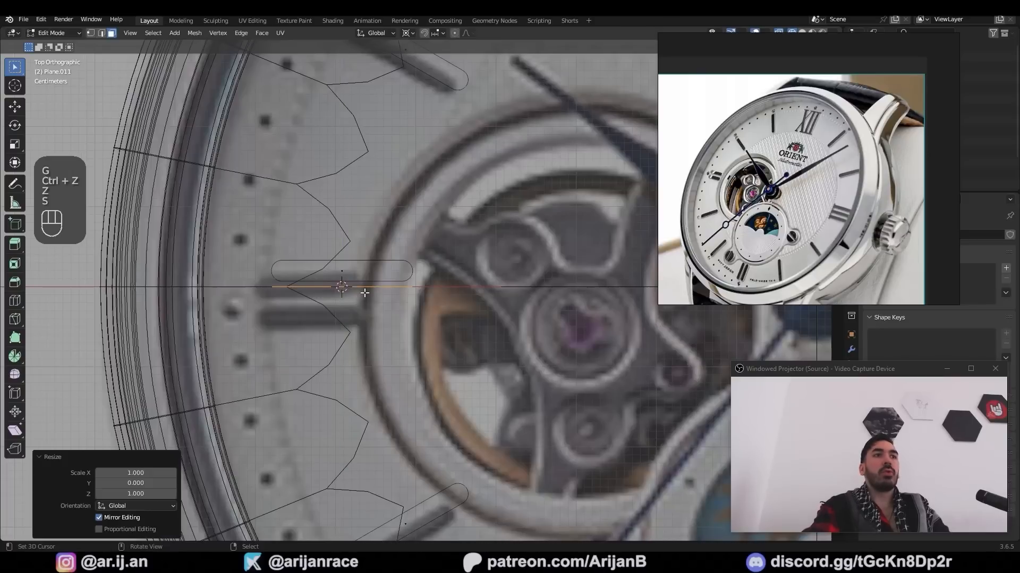
key("ctrl+z")
key("ctrl+shift+z")
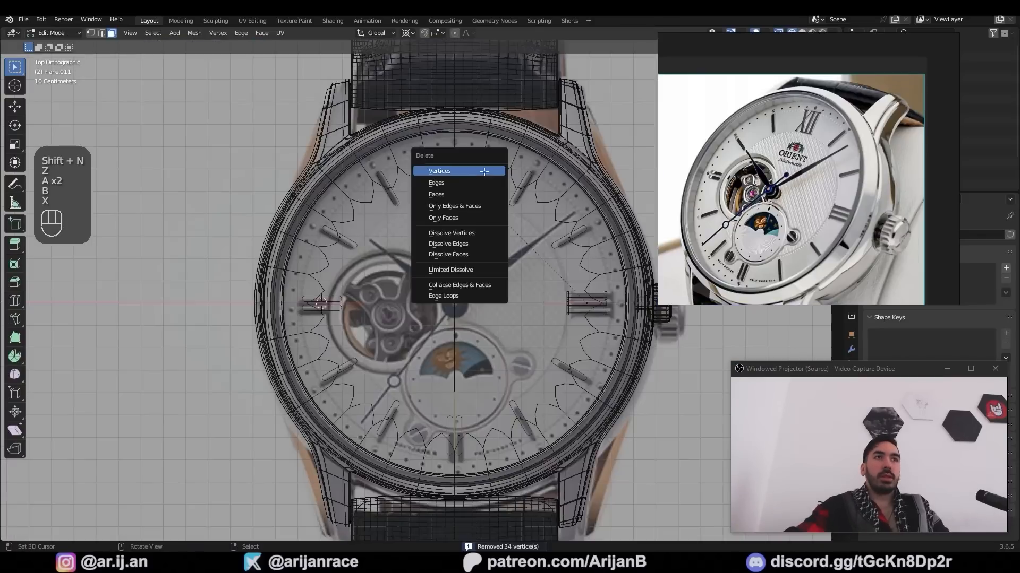
Delete the bars that overlap the XII and III numerals
left_click(432, 175)
key("a")
key("a")
key("b")
left_click_drag(538, 285, 605, 322)
key("x")
left_click(598, 301)
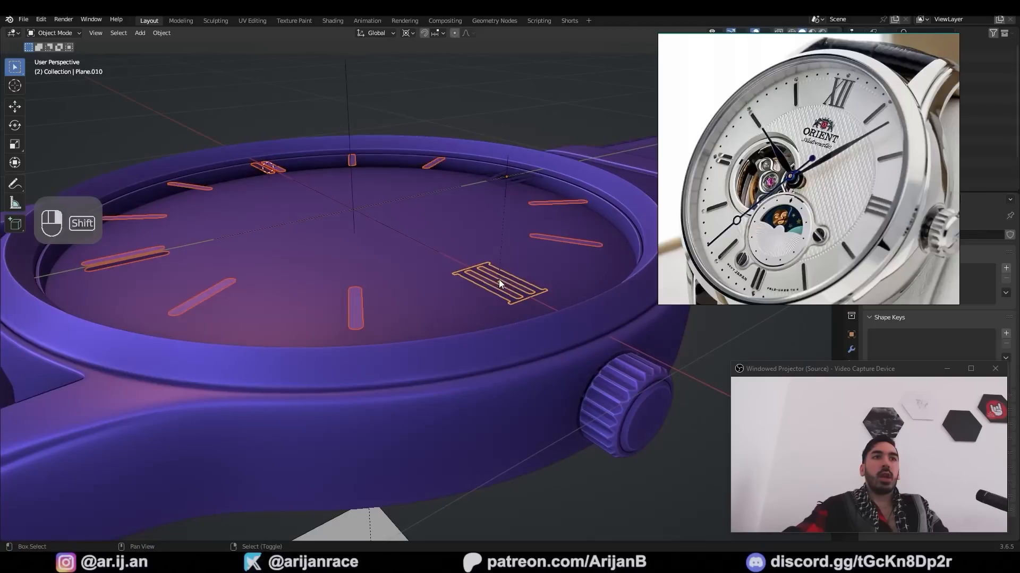
Join the hour bars, the III and the XII into one object and recalculate its normals
left_click(501, 180, "shift")
key("ctrl+z")
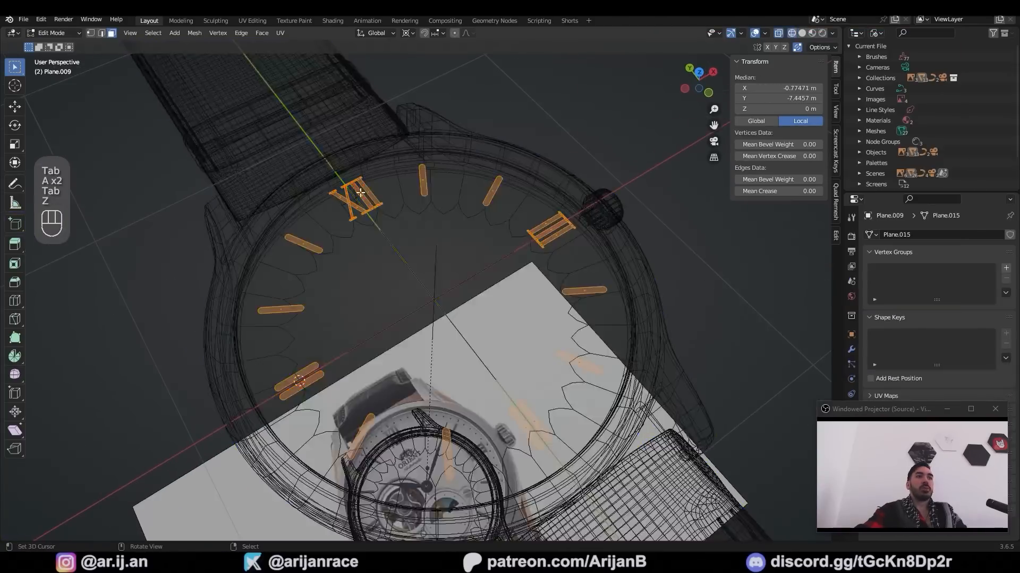
key("shift+n")
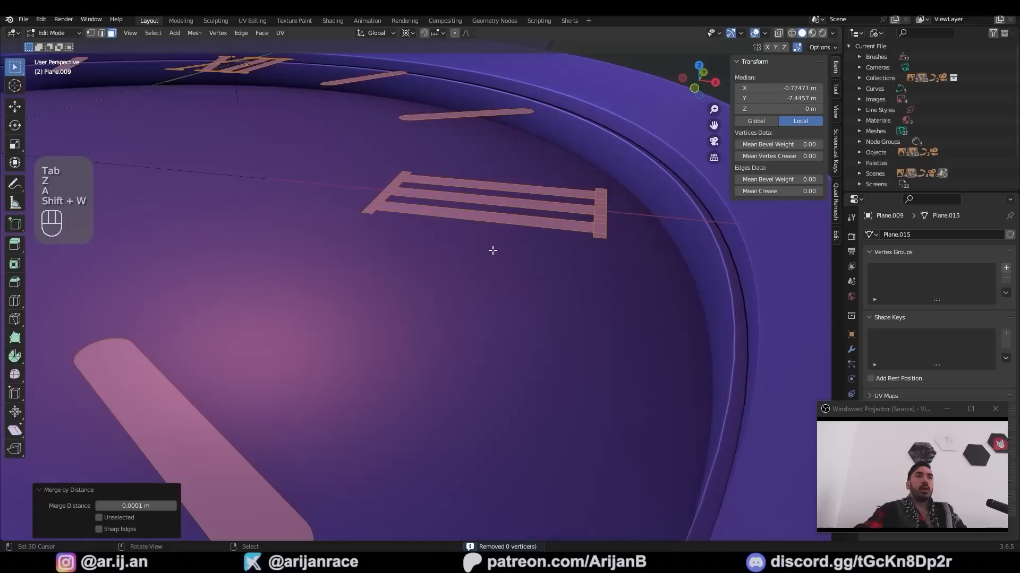
Extrude all markers and numerals about 0.012 m downward and delete the selected underside faces
key("e")
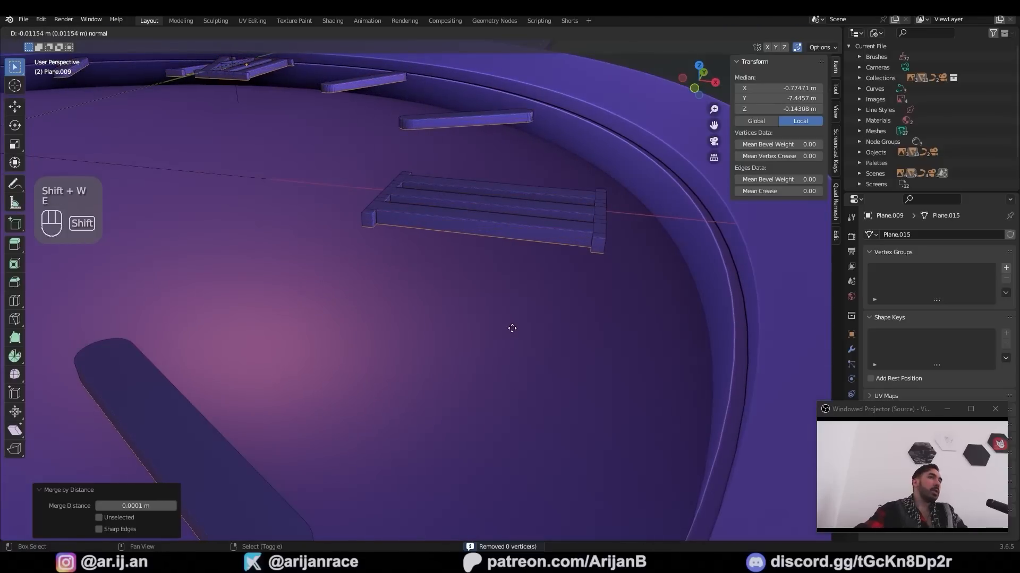
left_click(512, 333)
key("x")
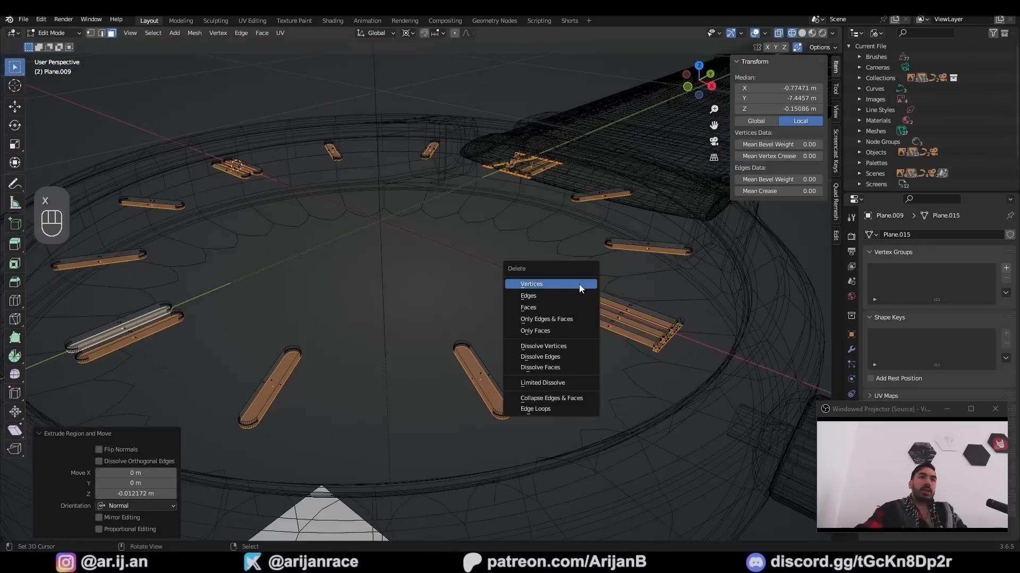
left_click(550, 308)
Lower the joined markers along Z until they sit just above the dial surface, and save the file
key("Tab")
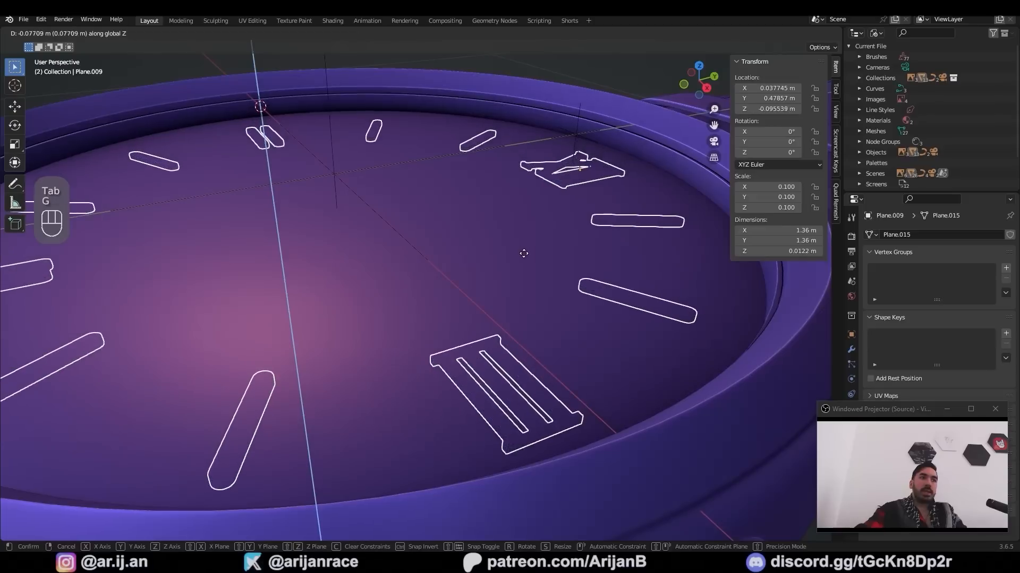
key("g")
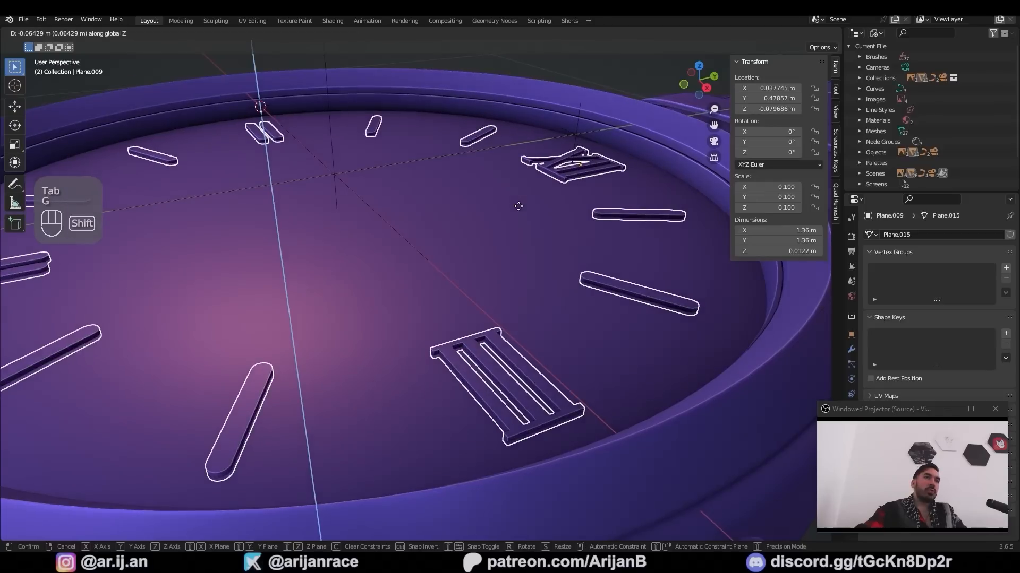
left_click(519, 207)
left_click(162, 33)
left_click(204, 279)
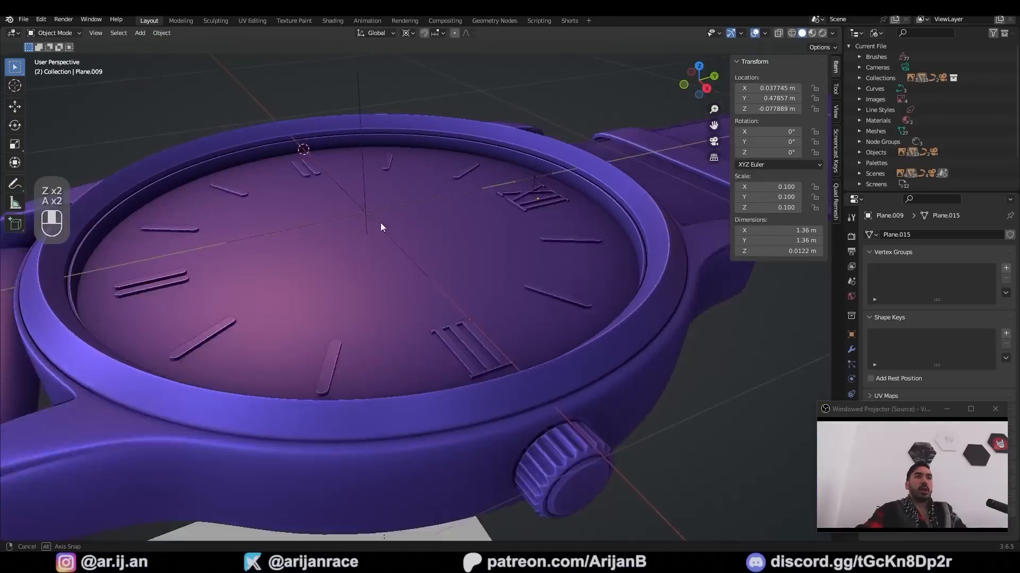
middle_click_drag(381, 222, 273, 192)
right_click(233, 161)
right_click(305, 193, "shift")
key("ctrl+p")
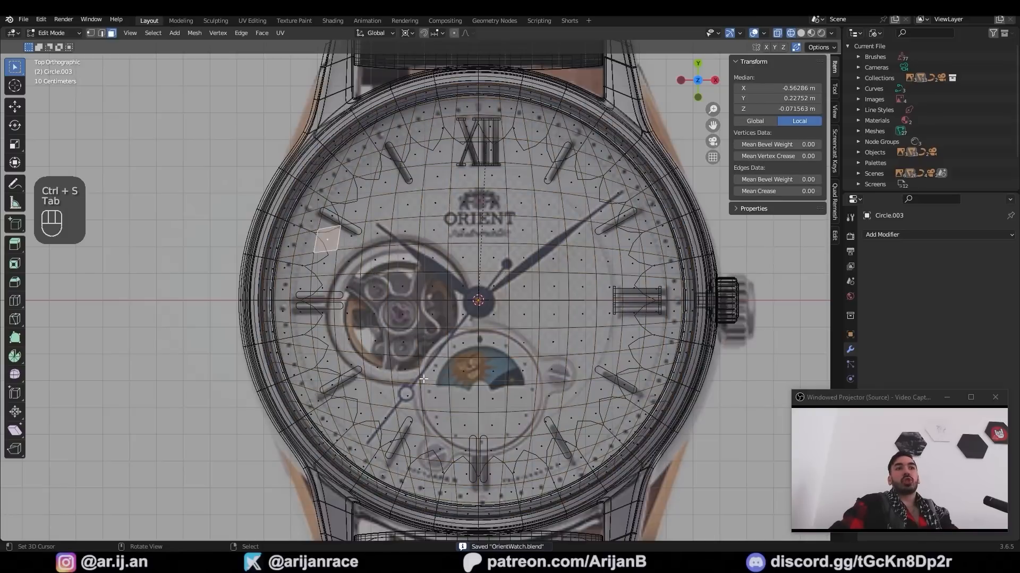
Add a 16-sided cylinder centred on the open-heart window and scale it by 0.288 to match the window's outline
middle_click_drag(427, 373, 455, 302, "shift")
scroll(455, 303, "up", 2)
mouse_move(467, 340)
middle_mouse_down()
mouse_move(471, 313)
mouse_move(446, 304)
mouse_move(424, 272)
mouse_move(432, 278)
middle_mouse_up()
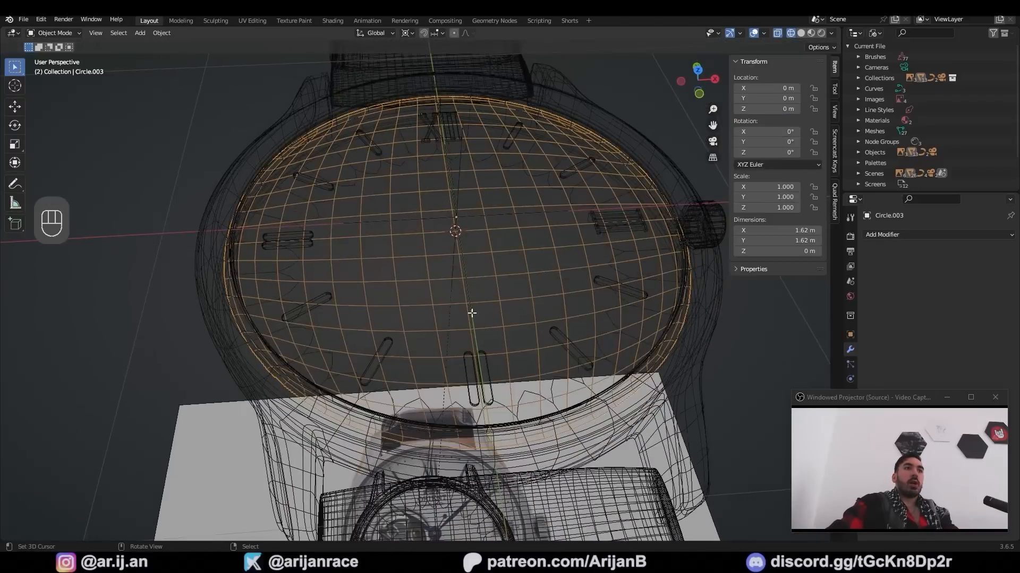
key("Tab")
key("z")
key("Tab")
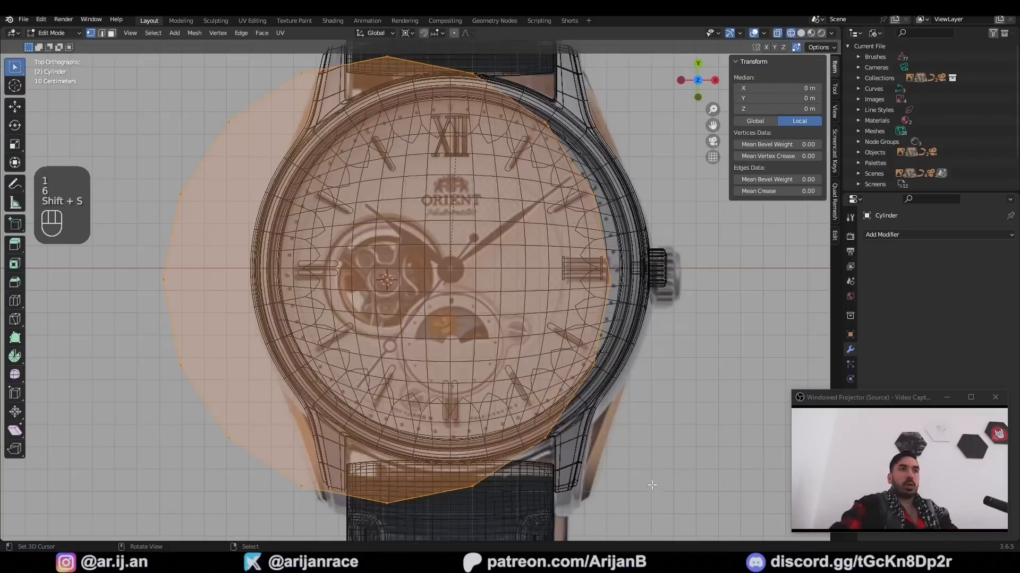
key("s")
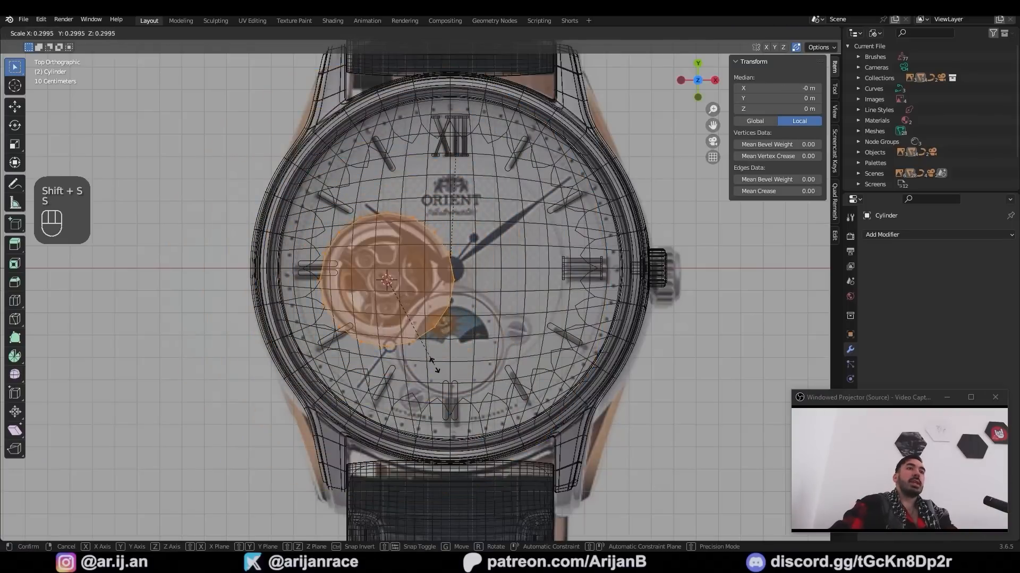
left_click(432, 363)
Duplicate the cylinder over the moon-phase subdial and align a smaller cylinder with the screw beside it
key("shift+d")
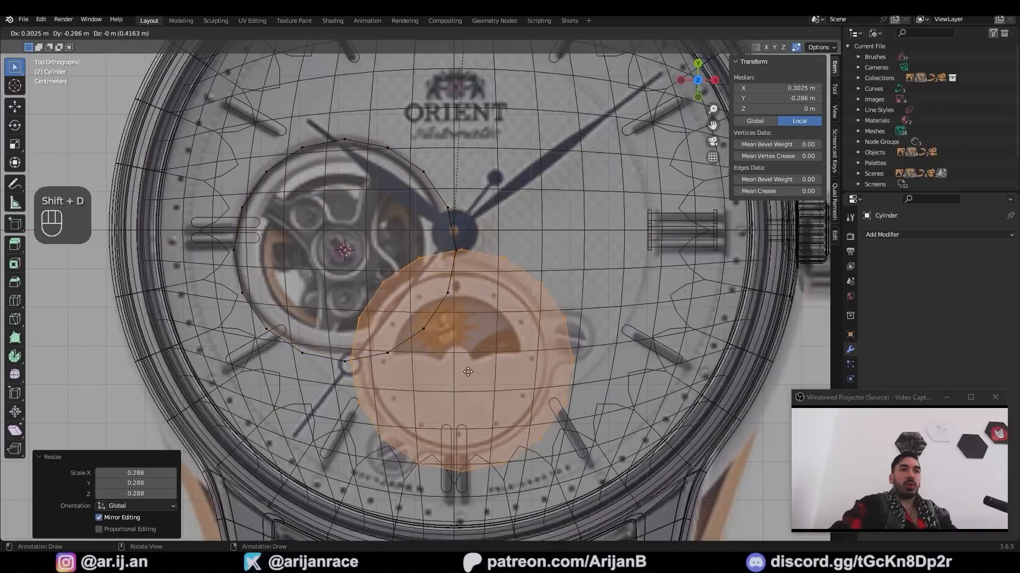
left_click(480, 407)
key("g")
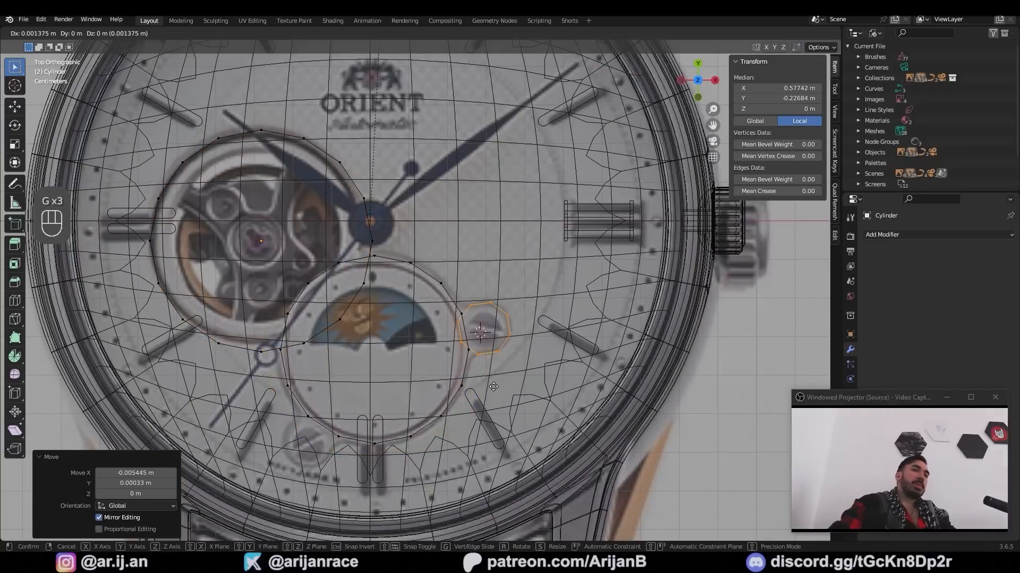
left_click(493, 387)
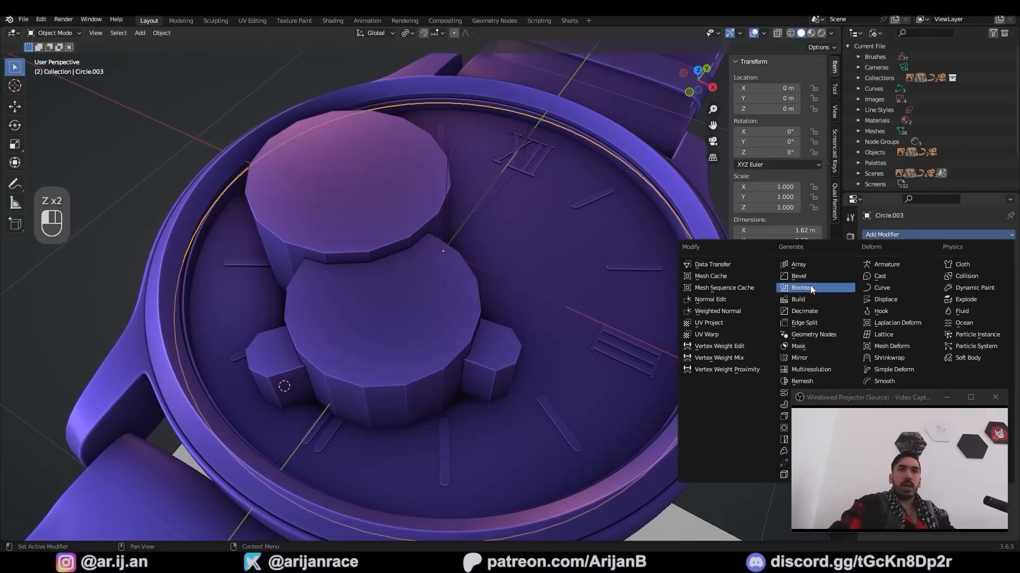
Cut the dial with an applied Boolean Difference modifier using the cylinders, and delete the cutter object
left_click(811, 287)
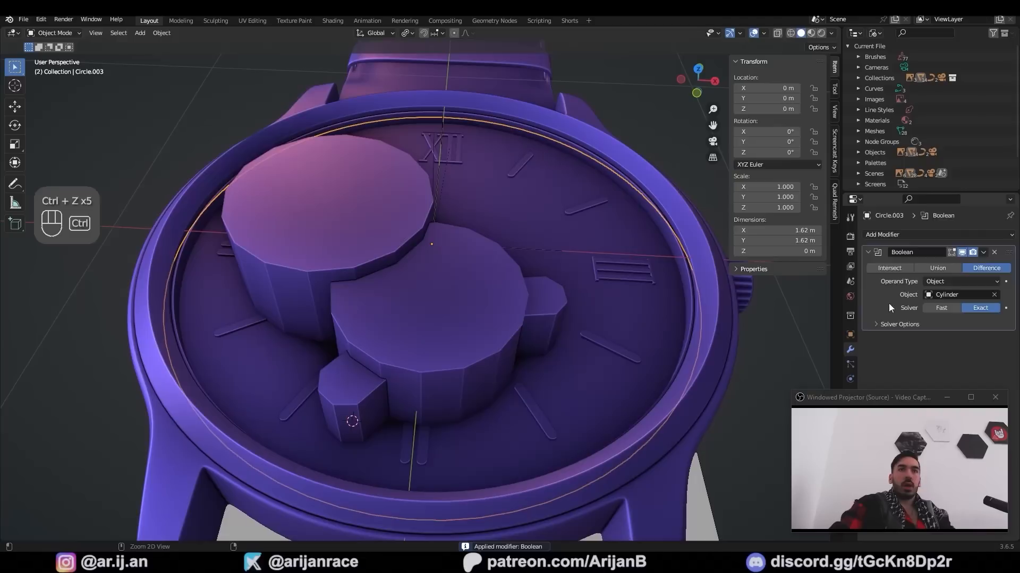
key("ctrl+a")
left_click(282, 304)
key("x")
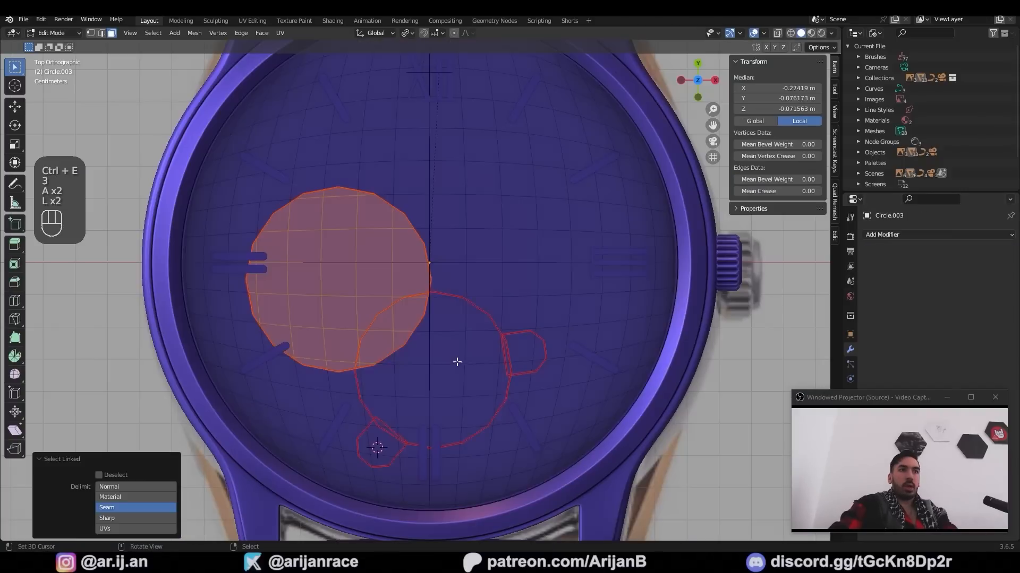
Delete the dial faces inside the seam-bounded circles and add a Subdivision modifier with viewport level 0
key("l")
key("l")
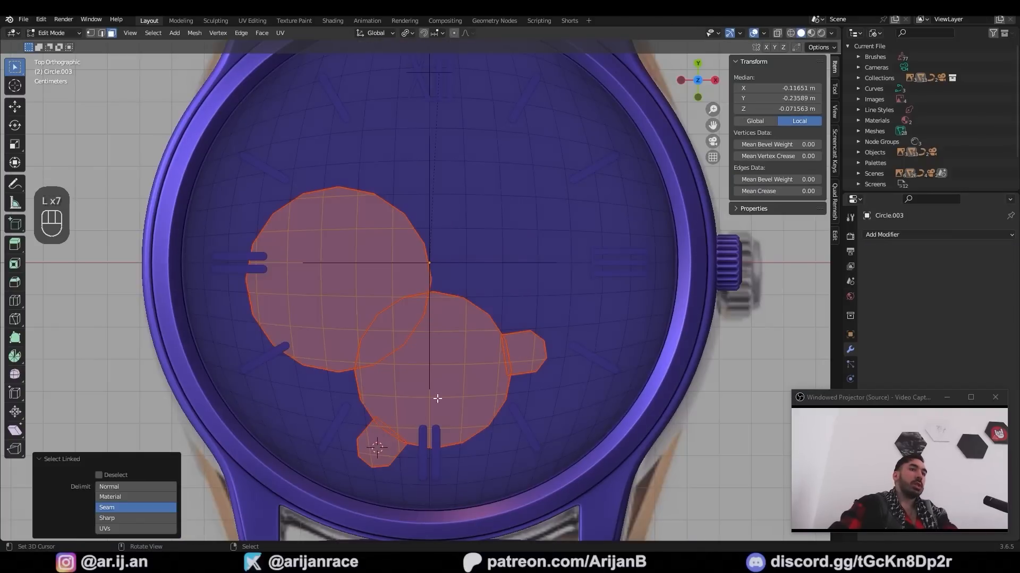
key("ctrl+0")
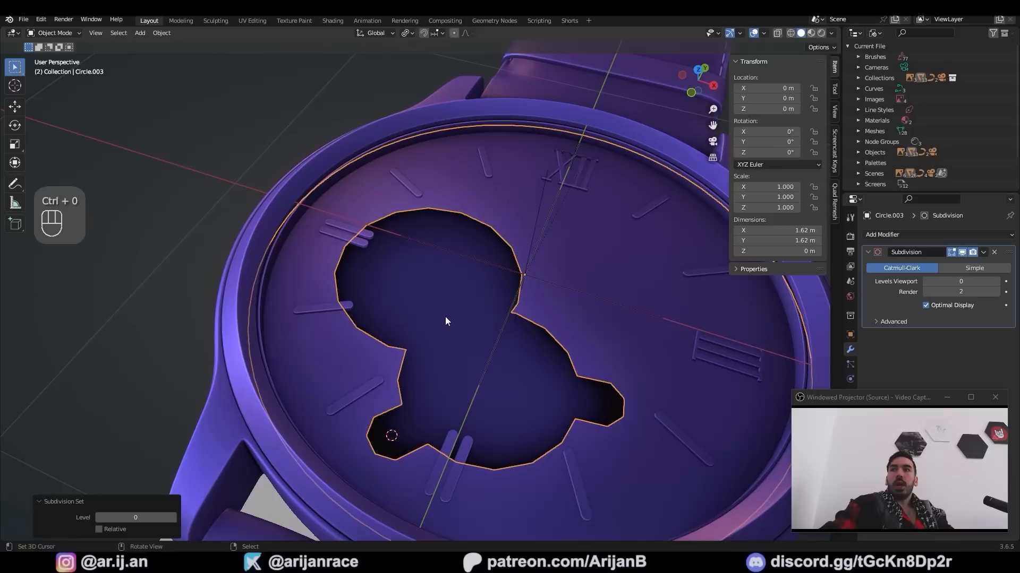
Extrude the border of the dial opening downward along Z to form its side walls
middle_click_drag(520, 325, 487, 287)
scroll(531, 314, "up", 1)
key("Tab")
key("1")
scroll(538, 317, "down", 2)
scroll(487, 287, "up", 3)
key("e")
right_click(487, 286)
key("g")
key("z")
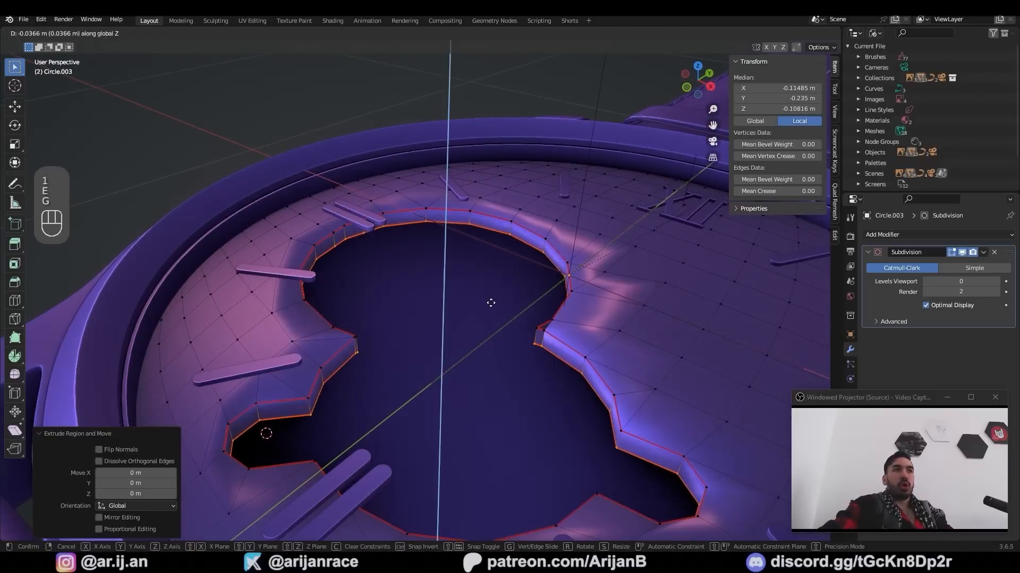
left_click(491, 304)
Bevel the upper rim edges of the dial opening
key("ctrl+b")
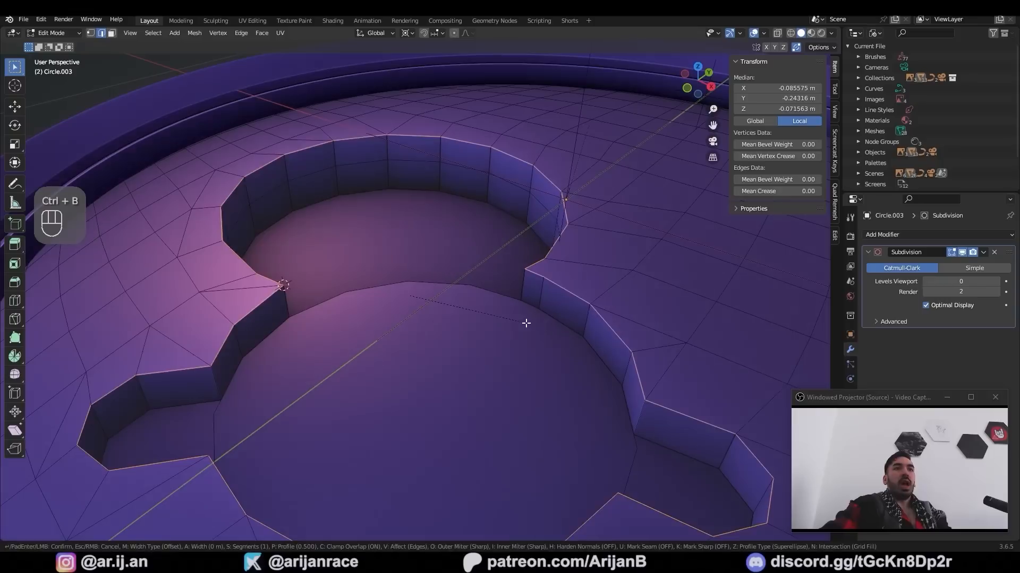
key("shift")
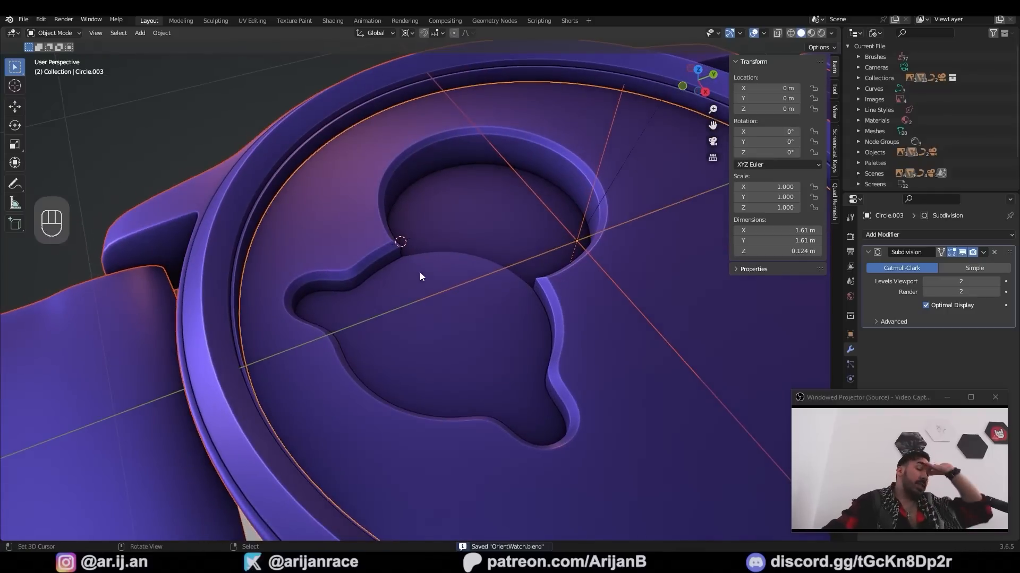
Open the dial mesh with the finished opening for editing
mouse_move(420, 273)
middle_mouse_down()
mouse_move(494, 285)
mouse_move(456, 267)
middle_mouse_up()
scroll(380, 212, "down", 4)
scroll(412, 243, "up", 2)
key("Tab")
middle_click_drag(476, 279, 451, 289, "shift")
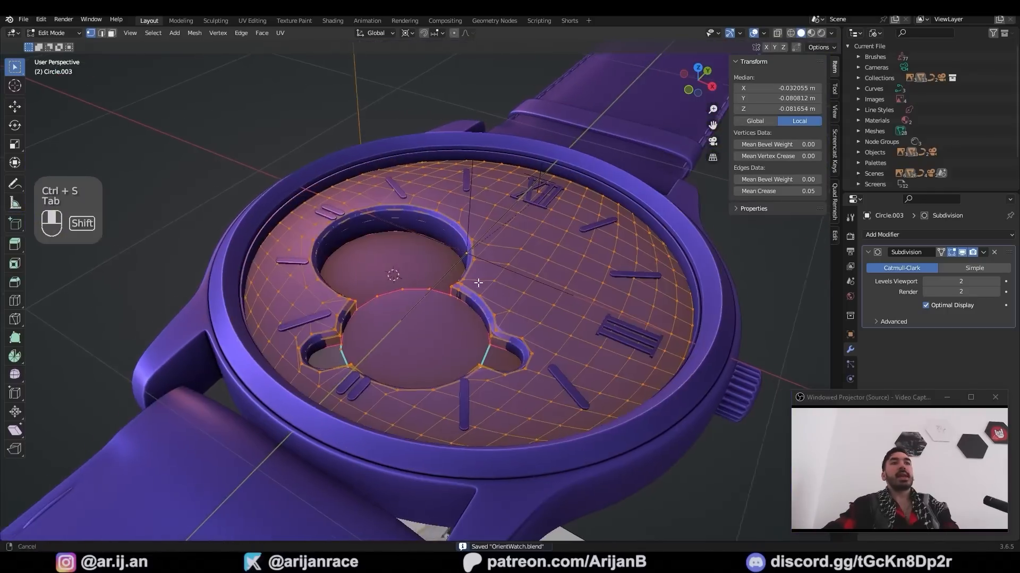
Inset the selected faces at the dial's centre by about 0.028 m and round them into a circle with LoopTools
middle_click_drag(451, 289, 467, 290)
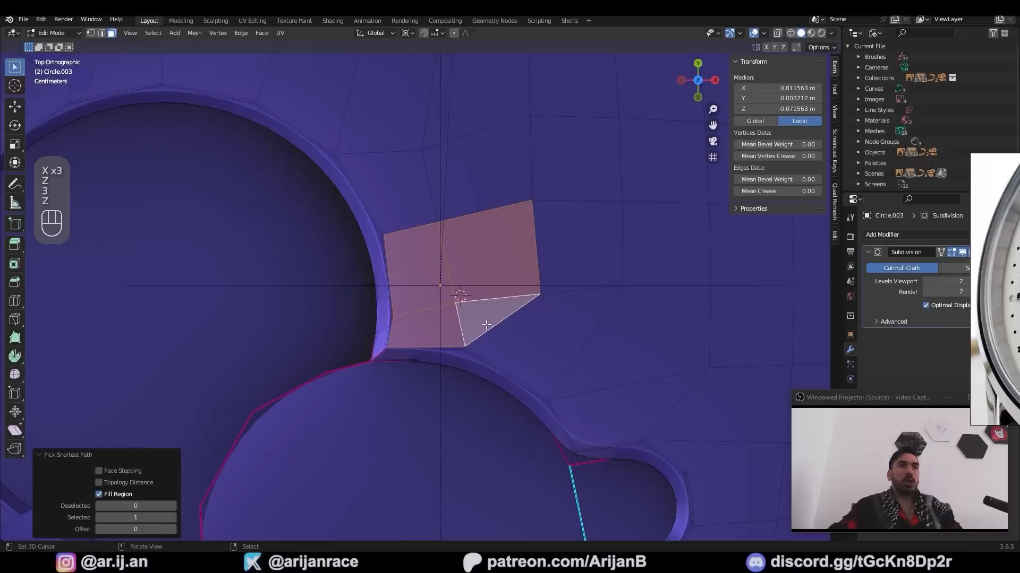
key("shift+s")
key("i")
left_click(519, 382)
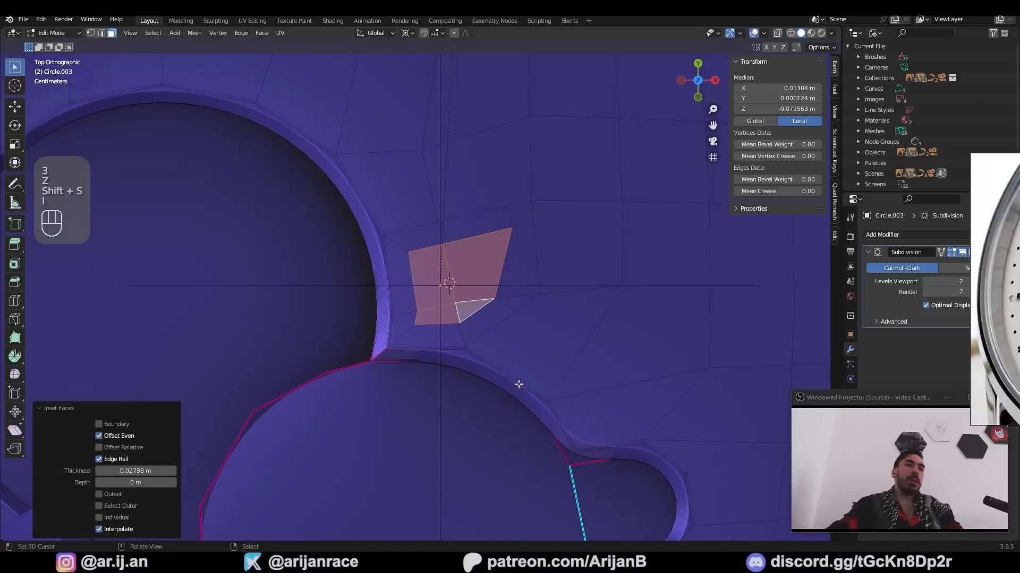
key("w")
mouse_move(553, 250)
left_click(609, 260)
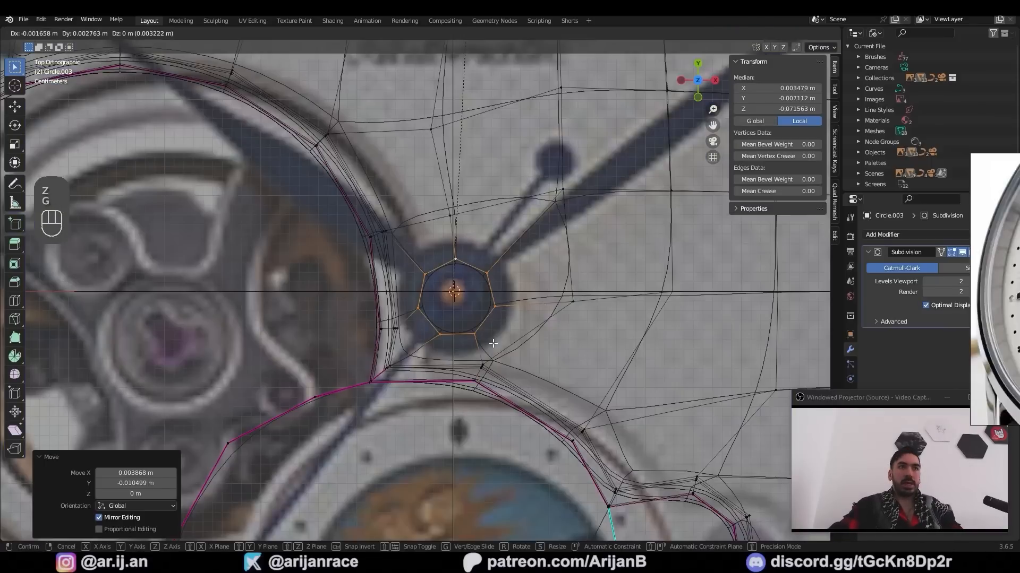
Scale the cylinder's mesh down to fit inside the dial's centre hole
middle_click_drag(467, 297, 471, 305)
key("alt+z")
key("Tab")
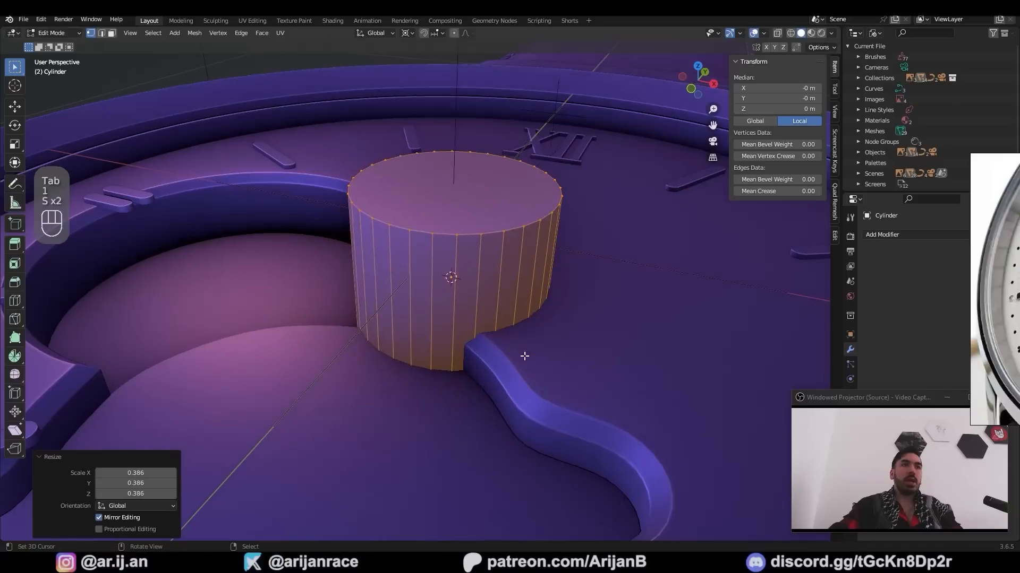
key("s")
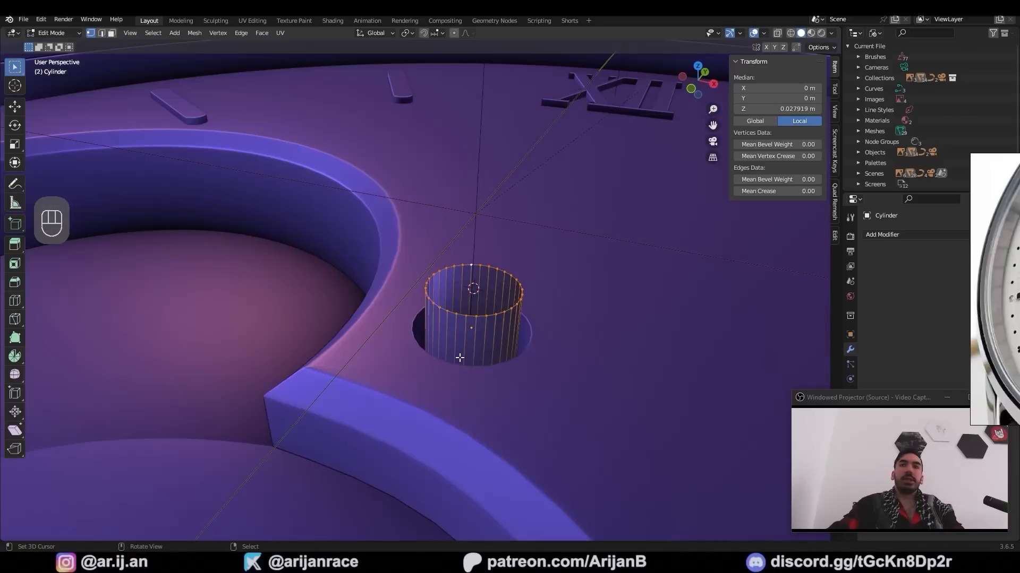
Extrude the cylinder's open top edge loop and scale it outward into a wide flange
key("e")
key("s")
left_click(484, 365)
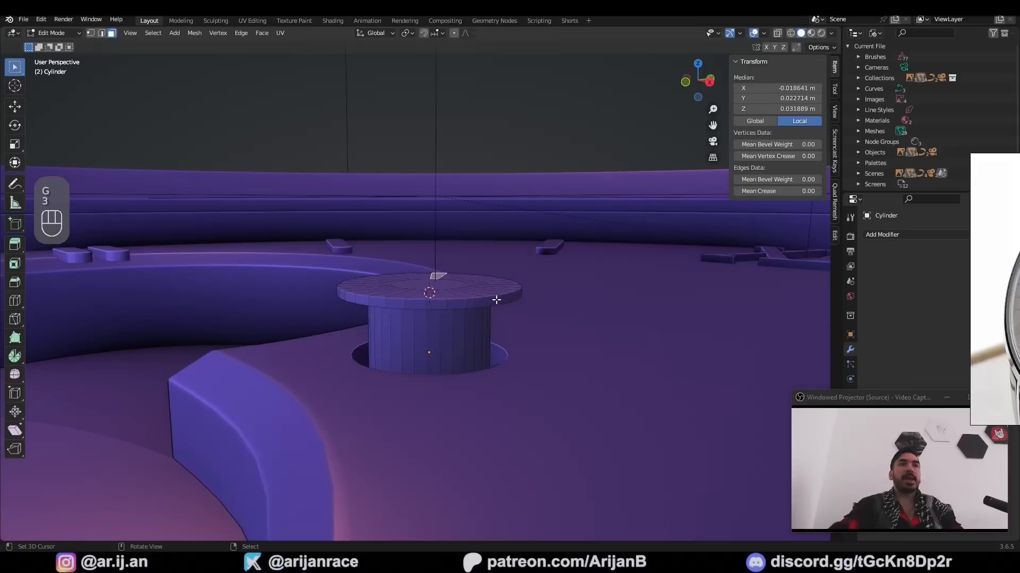
Flip the duplicated flange and collar vertically by scaling them -1 along Z, and recalculate the normals
middle_click_drag(496, 300, 496, 317)
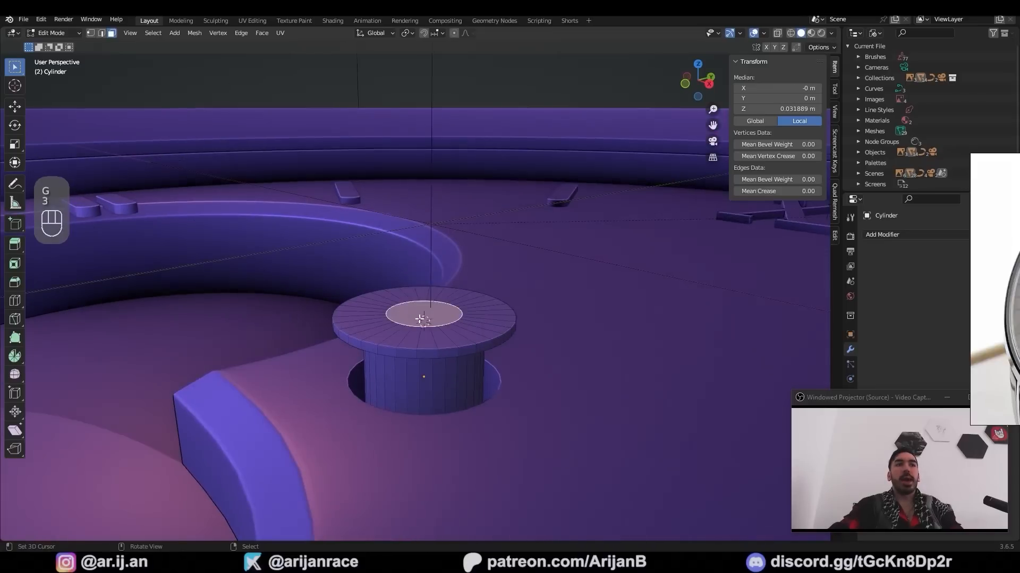
type("s")
type("z")
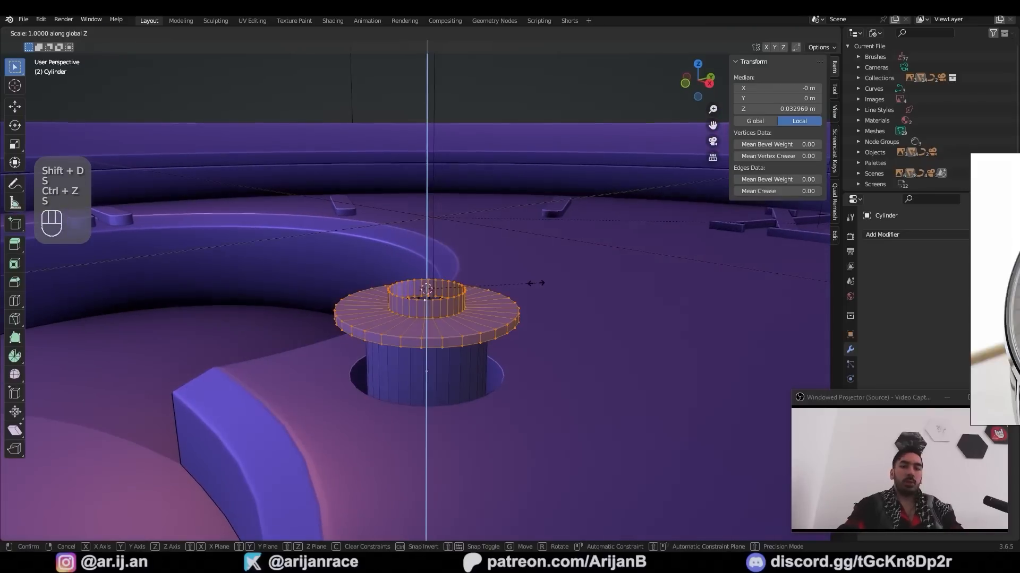
type("-1")
key("Return")
key("shift+n")
Select the upper disc's outer edge loops and scale them horizontally with Z locked to make the disc narrower
middle_click_drag(434, 321, 457, 253)
scroll(456, 252, "up", 2)
key("a")
key("shift+w")
key("2")
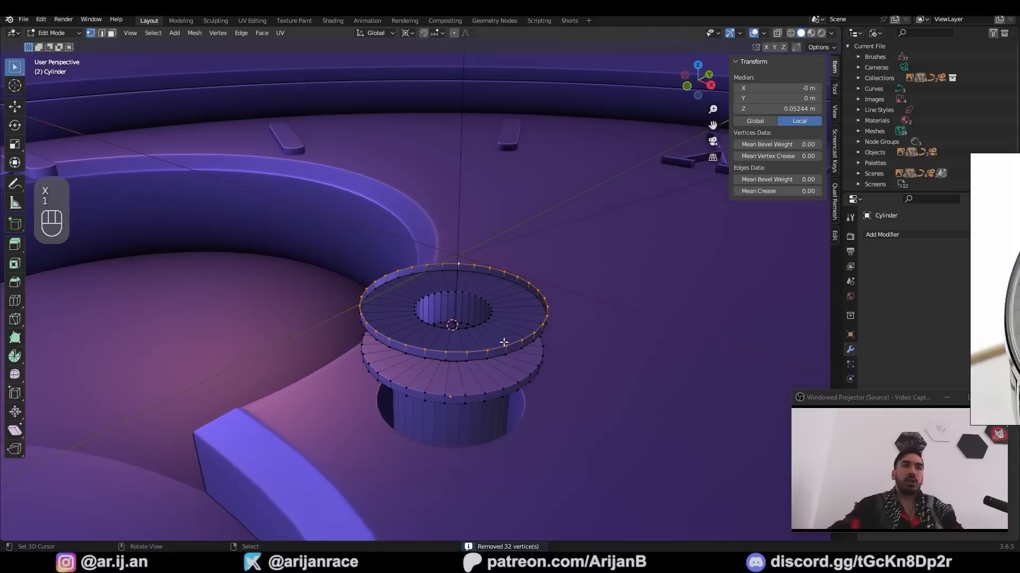
right_click(503, 351, "alt+shift")
key("s")
key("shift+z")
left_click(540, 368)
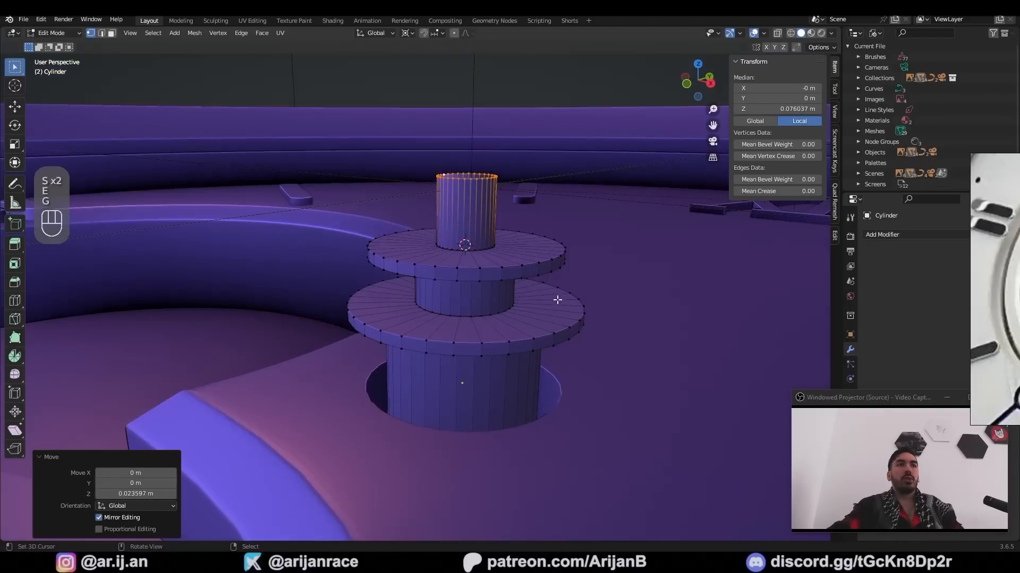
Extrude the centre pin's top edge loop inward to form a rim, and extrude the inner loop down into a recess
middle_click_drag(478, 239, 532, 387)
key("e")
key("s")
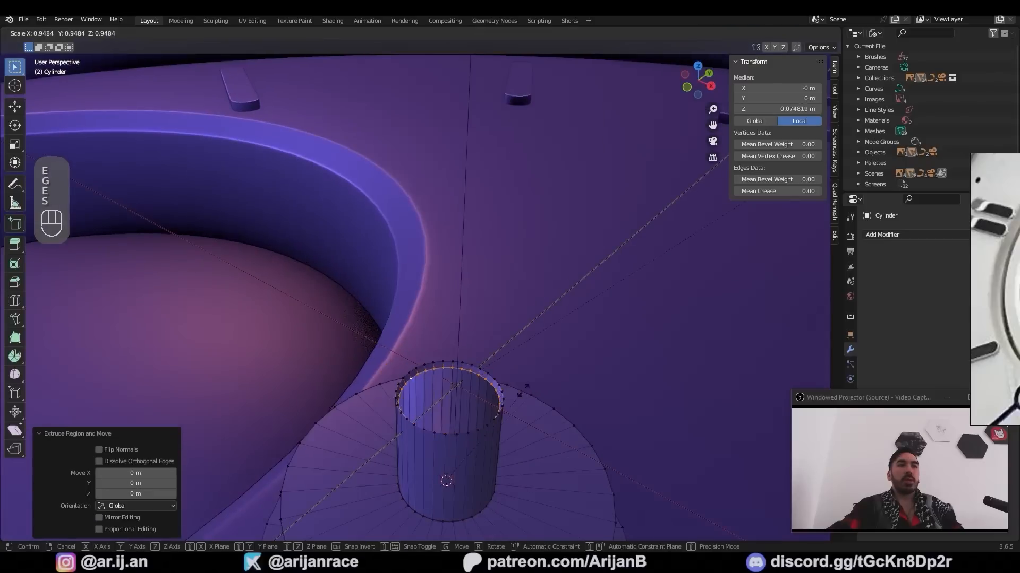
left_click(514, 424)
key("g")
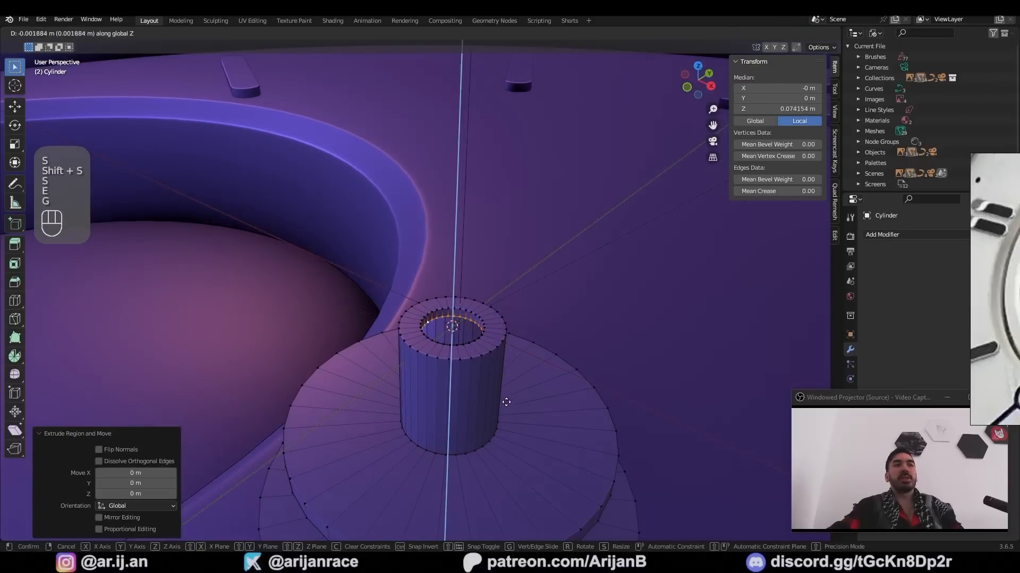
left_click(506, 402)
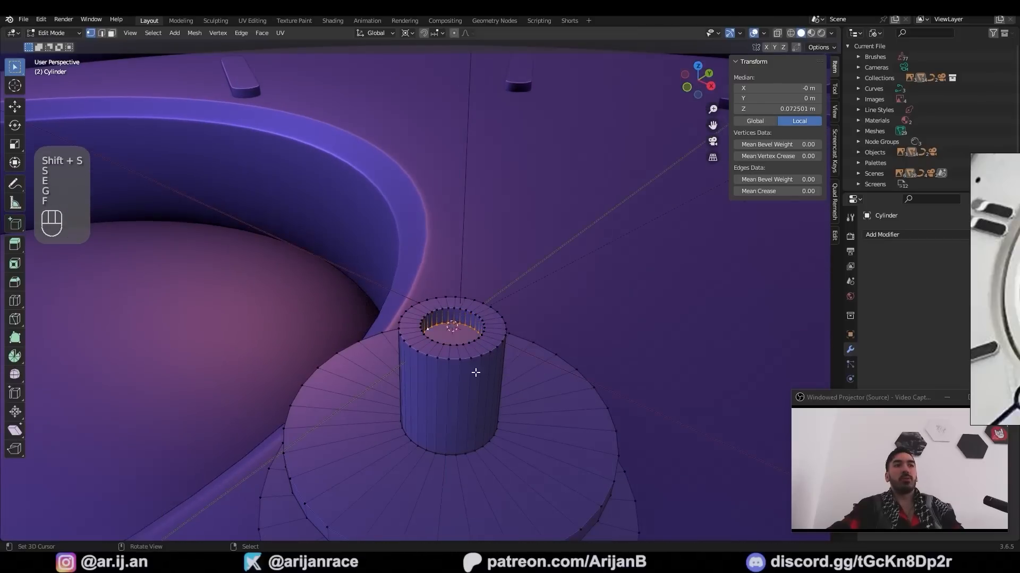
Fill the bottom of the pin's recess with a face and adjust its height
key("f")
key("g")
left_click(506, 402)
key("Tab")
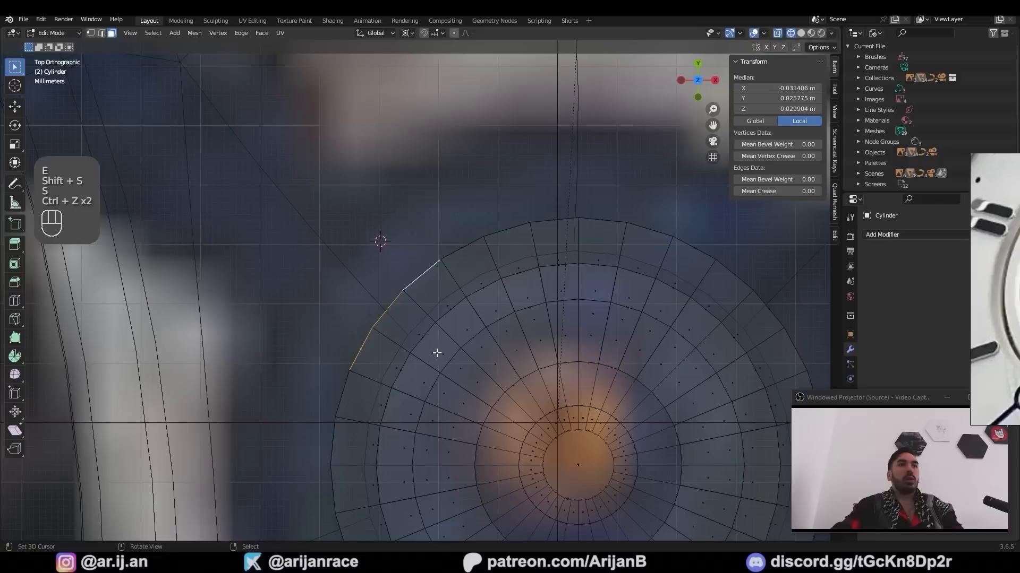
Extrude the selected edge faces of the lower disc outward, scale them to 0.676 in X and Y, and position them as the hour hand's base
key("e")
left_click(387, 60)
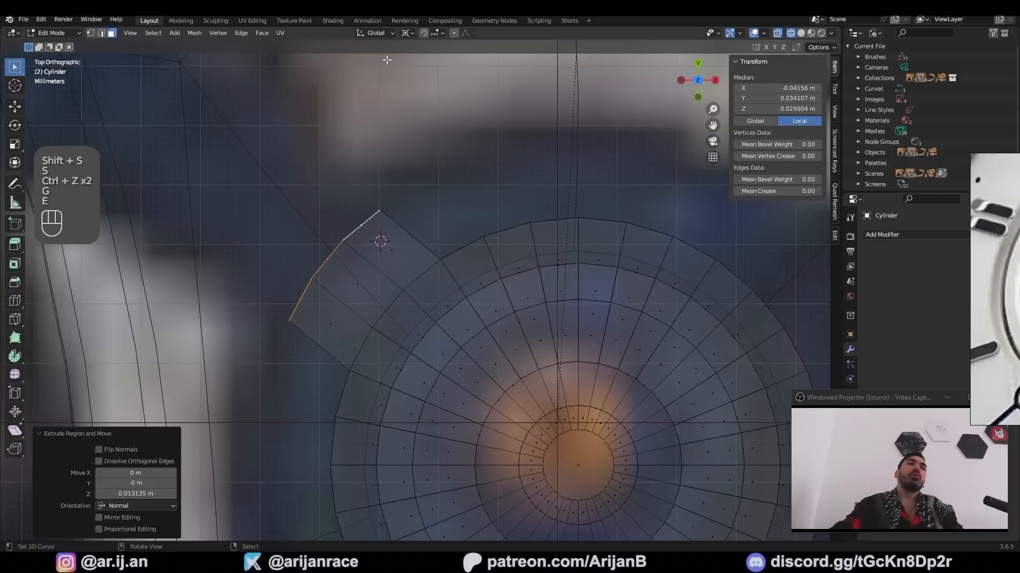
left_click(406, 36)
left_click(419, 70)
key("s")
left_click(462, 289)
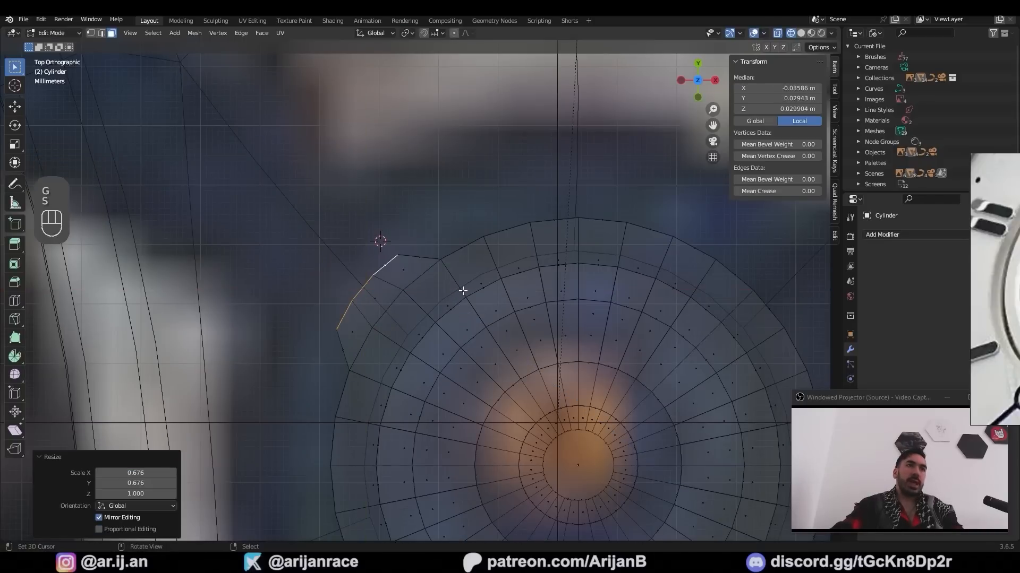
key("g")
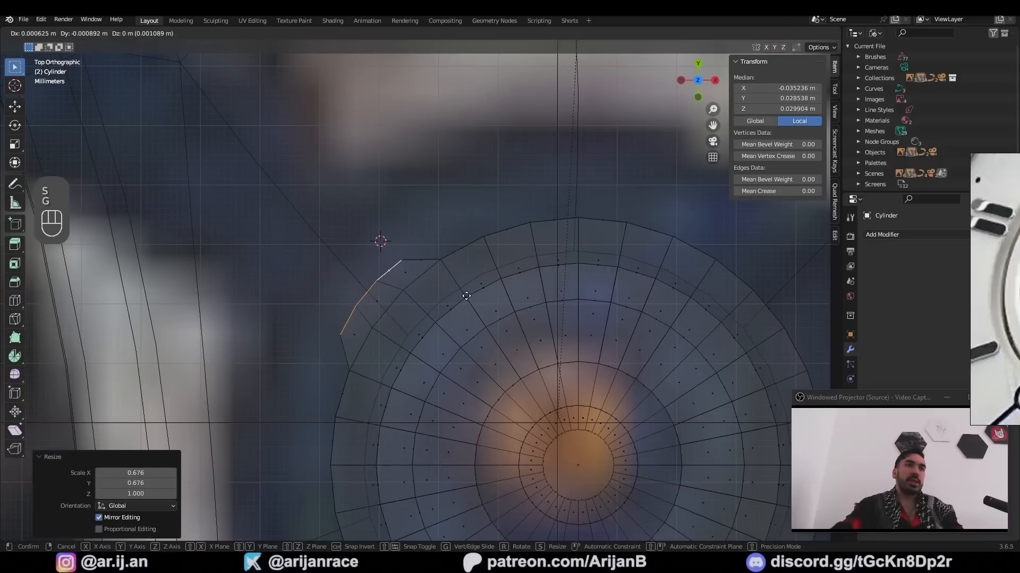
left_click(466, 296)
Extrude the hour hand about 0.44 m along the reference photo and add a loop cut near its base
scroll(466, 296, "down", 3)
key("e")
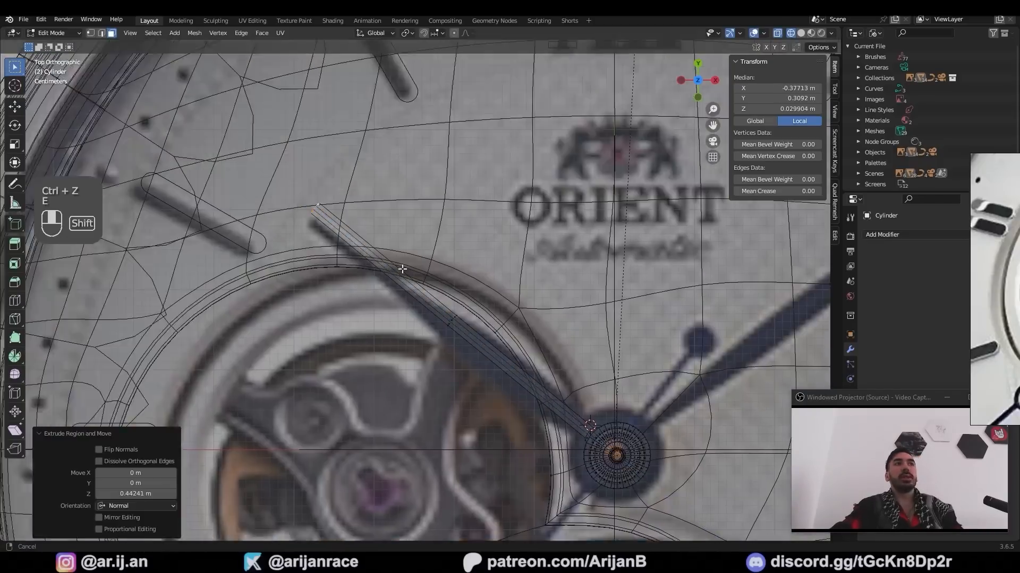
scroll(371, 221, "up", 2)
scroll(478, 297, "down", 2)
key("ctrl+r")
left_click(503, 314)
left_click(521, 329)
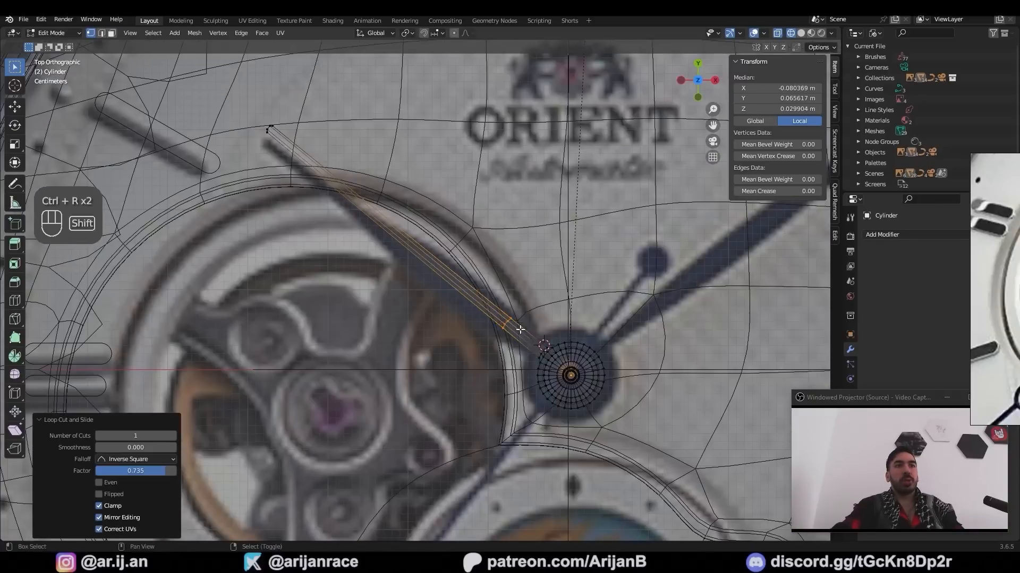
Scale the hour hand's edge loops horizontally with Z locked to give the blade its tapered outline
middle_click_drag(519, 327, 456, 298, "shift")
scroll(456, 298, "up", 4)
key("s")
key("shift+z")
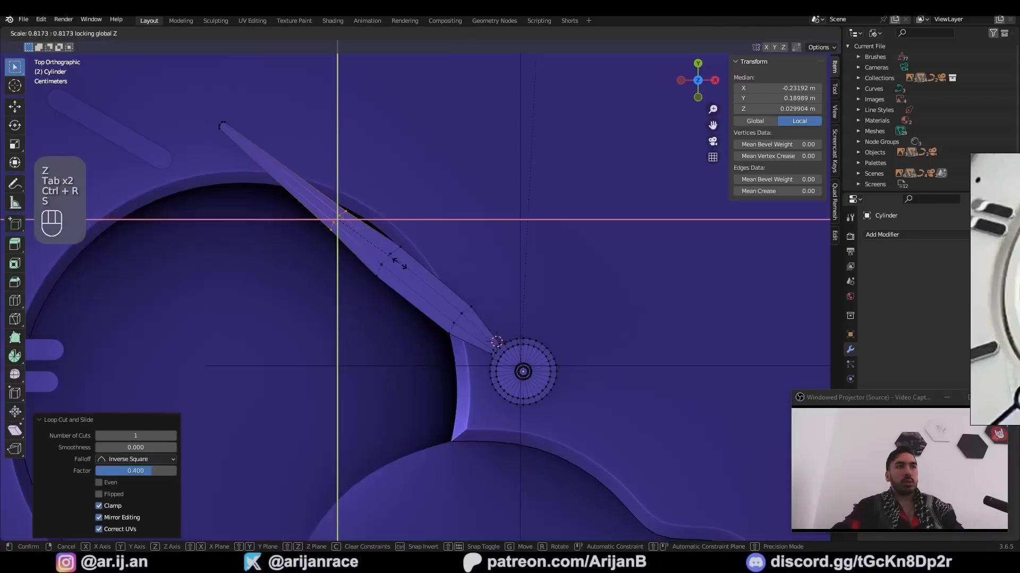
left_click(398, 248)
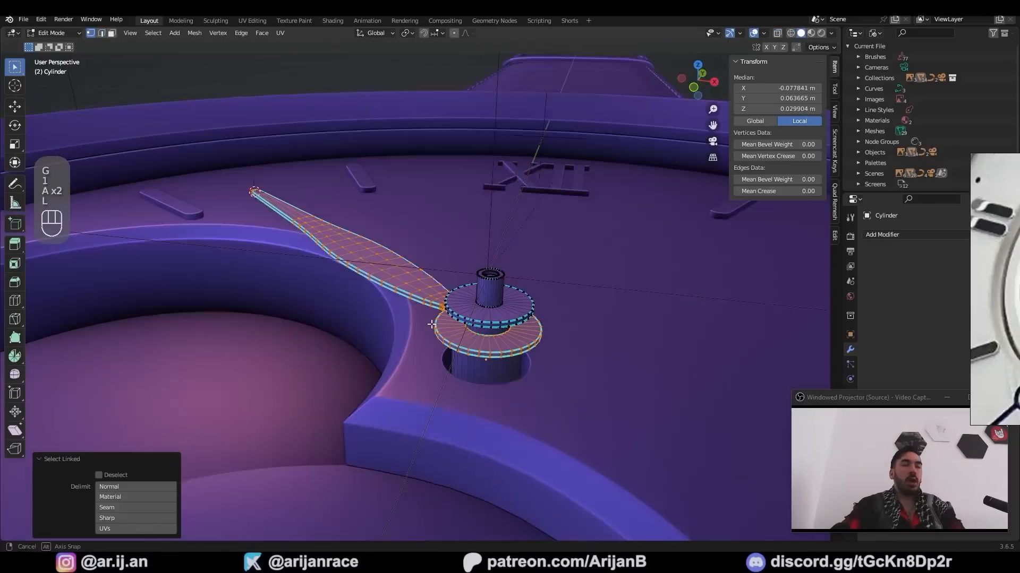
Extrude the upper disc's rim faces facing the XII marker to start the minute hand
key("1")
left_click(441, 333)
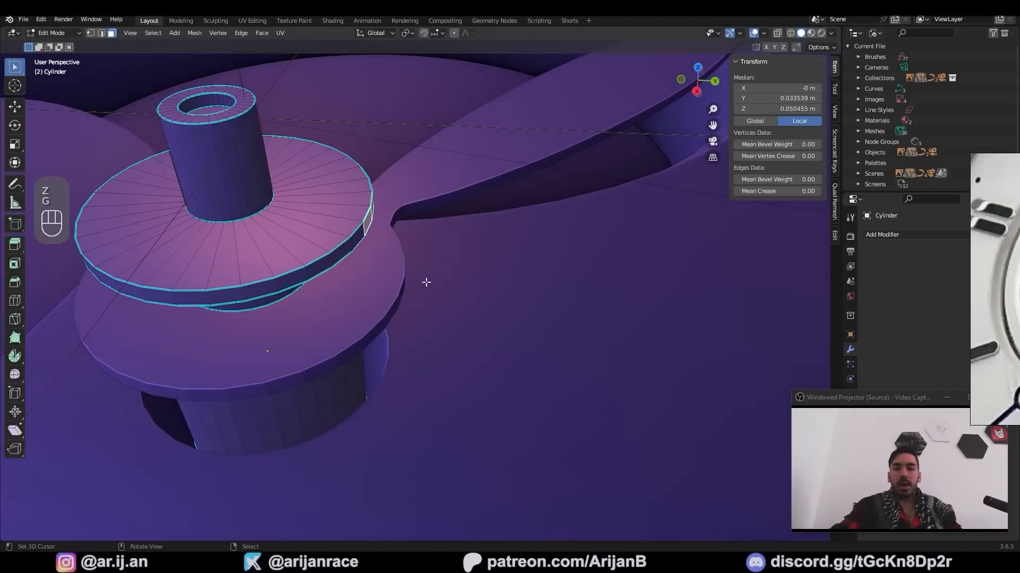
key("KP_7")
scroll(421, 281, "up", 3)
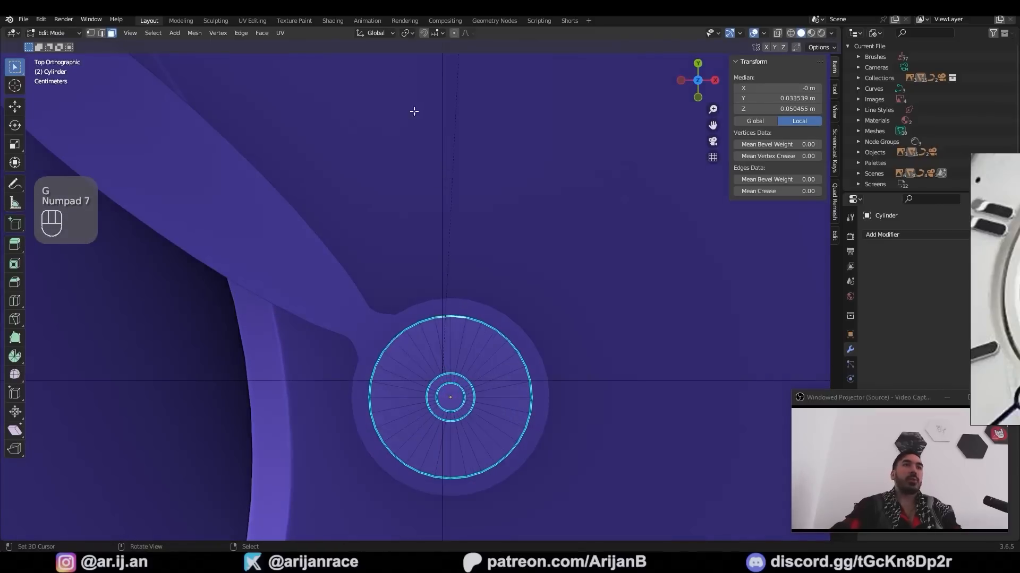
key("z")
scroll(425, 293, "up", 2)
key("e")
left_click(436, 159)
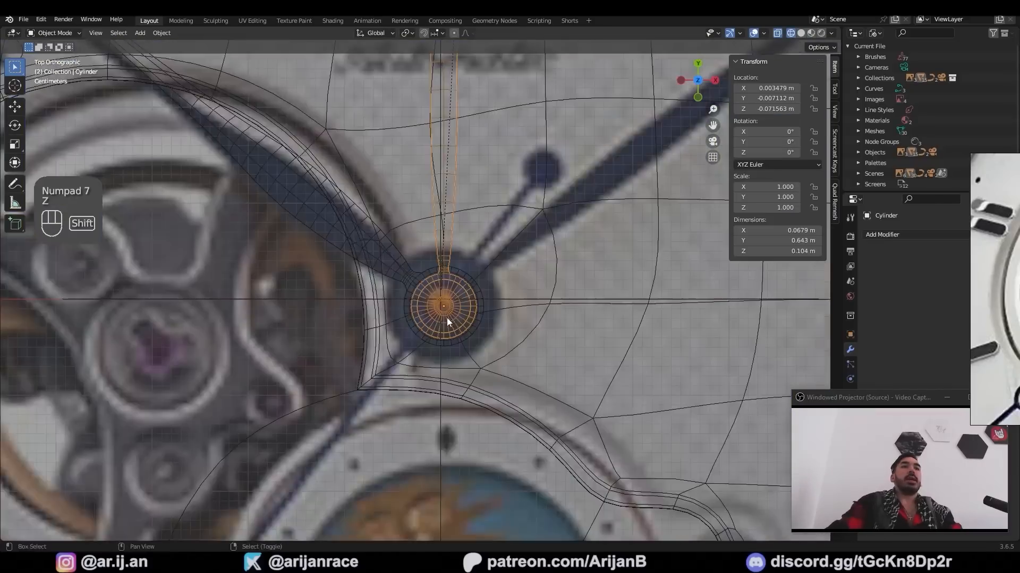
Open the minute hand object's mesh for vertex editing and extend the vertex selection
key("z")
middle_click_drag(447, 318, 431, 238)
key("Tab")
key("1")
left_click(454, 218, "shift")
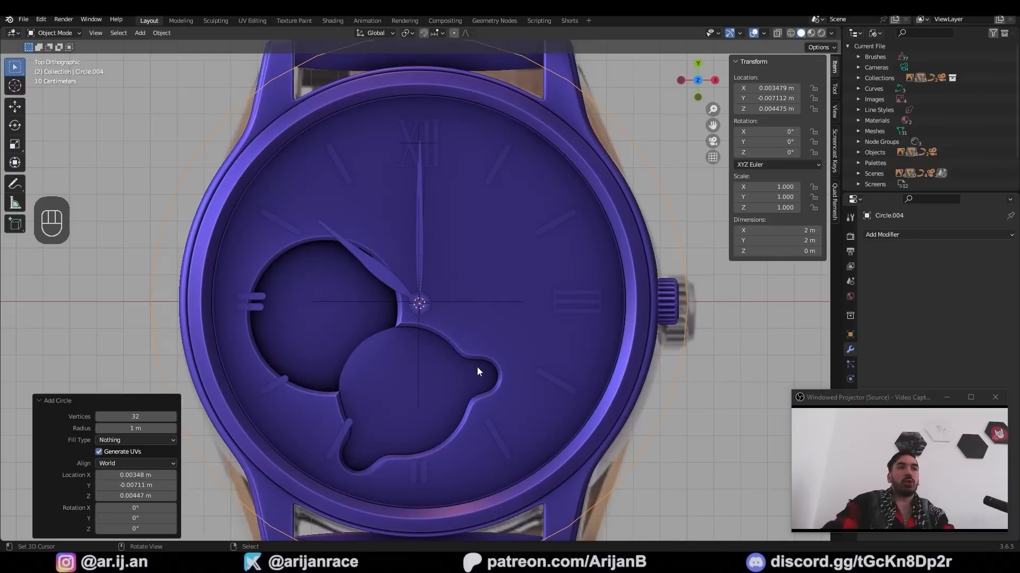
Duplicate the scaled-down circle for the second hand's ring and bridge the facing edges of the two rings
key("Tab")
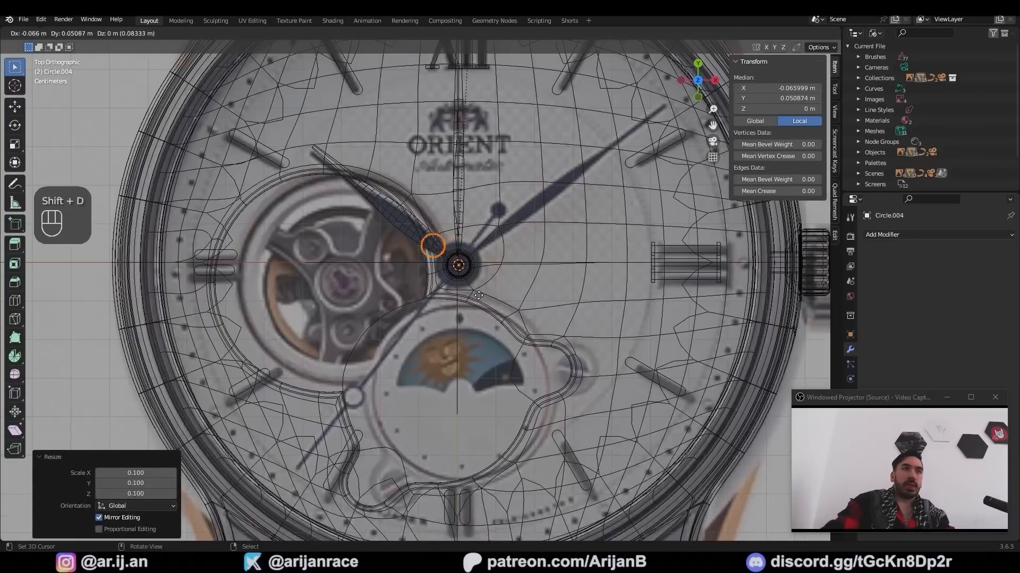
key("shift+d")
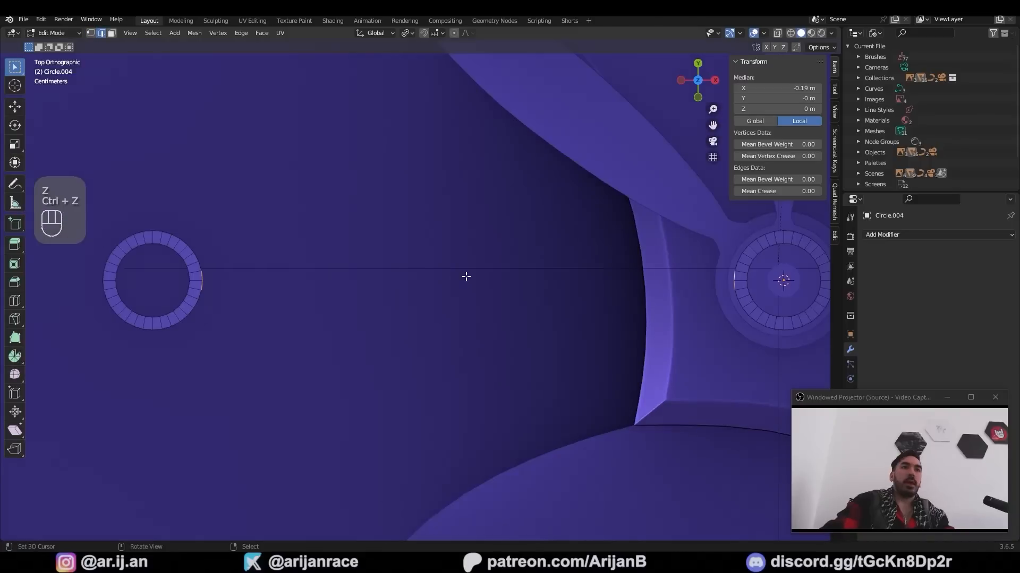
key("w")
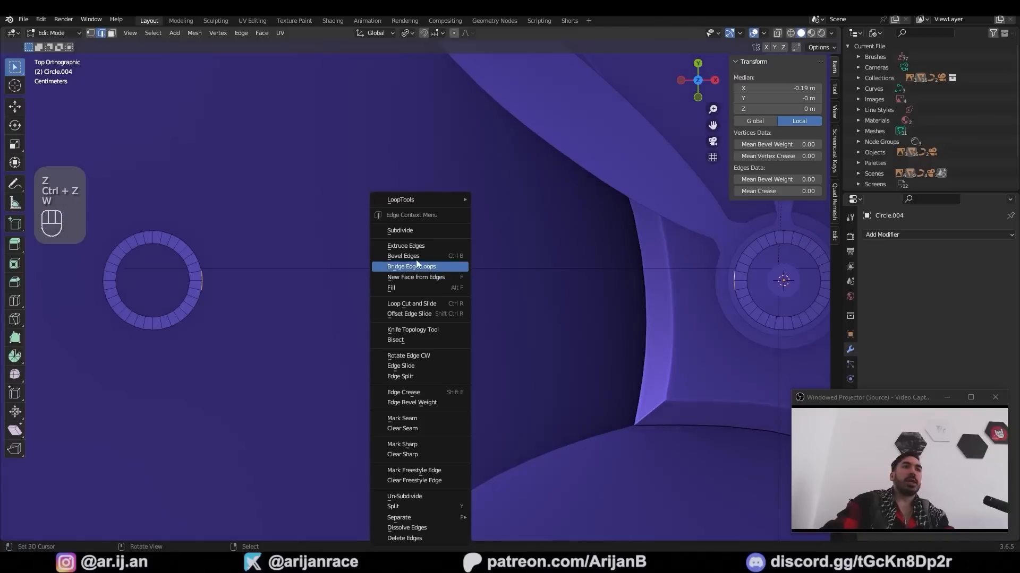
left_click(410, 268)
scroll(651, 287, "down", 3)
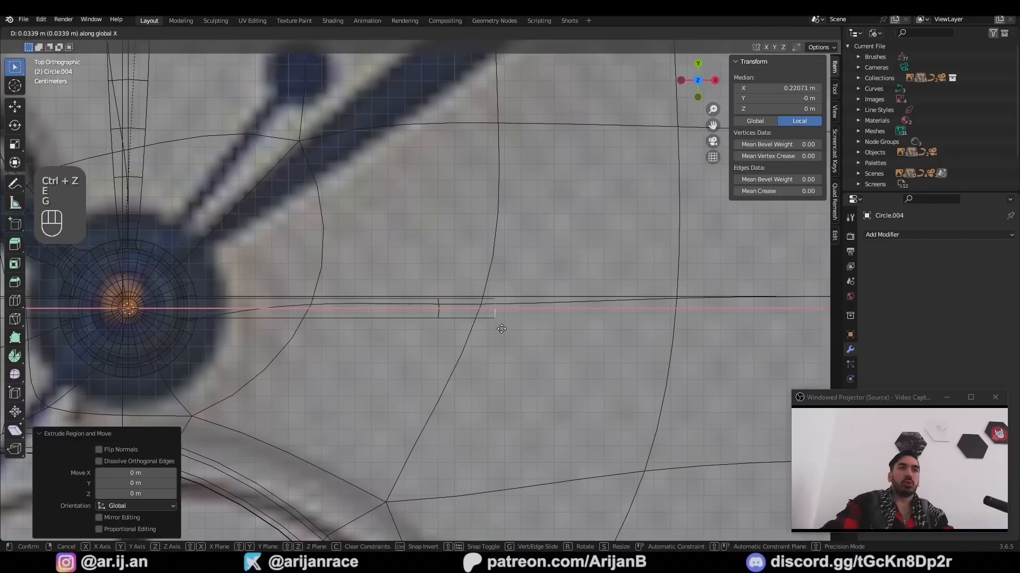
Extend the second hand's short end along X and divide the new section with seven loop cuts spaced along X
left_click(510, 310, "ctrl")
left_click(478, 299)
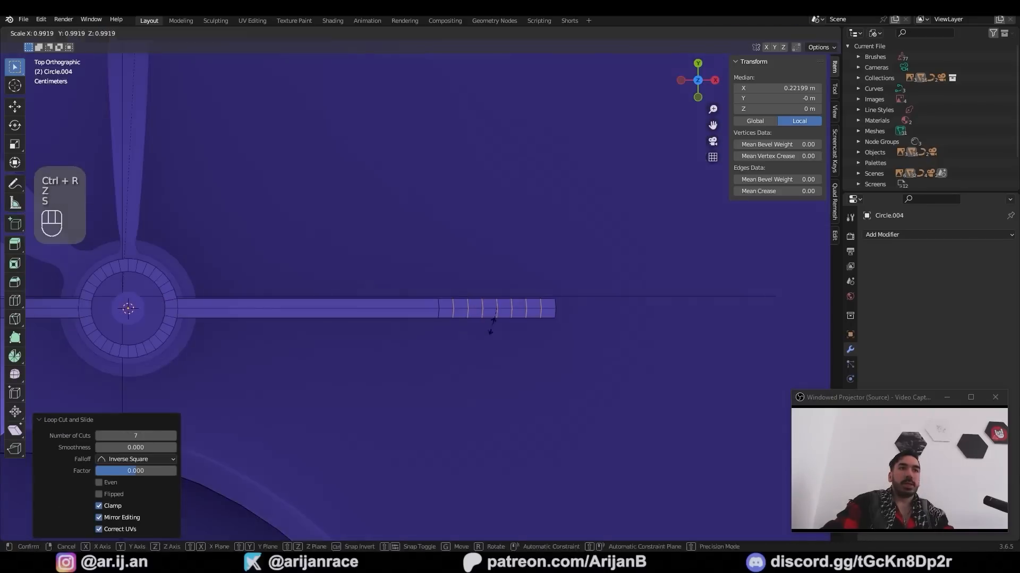
key("x")
left_click(513, 251)
Select the outline of the divided end section and round it into a circle with LoopTools
right_click(461, 280, "alt")
key("w")
mouse_move(653, 238)
left_click(694, 247)
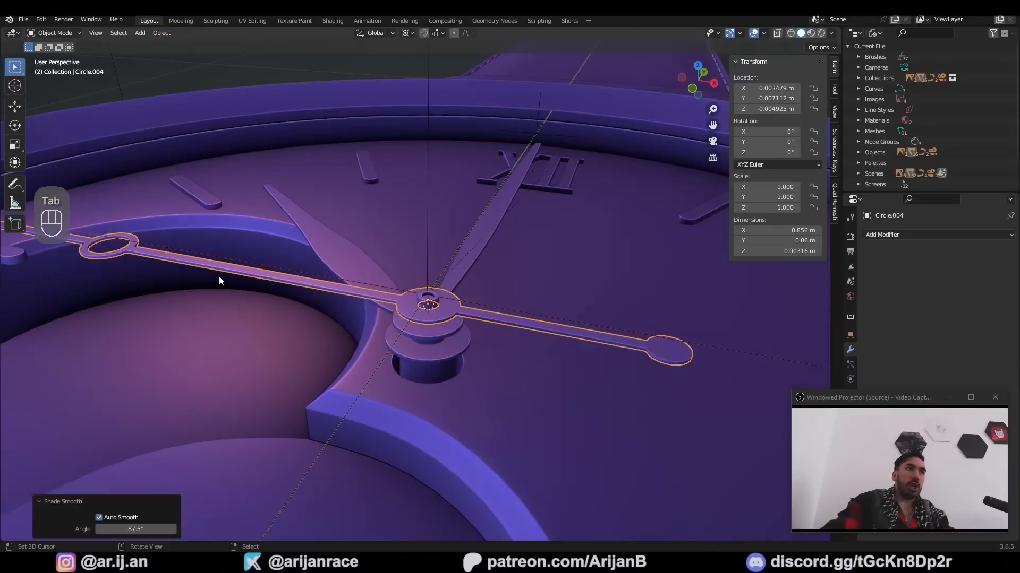
Try rotating the second hand about the Z axis
key("r")
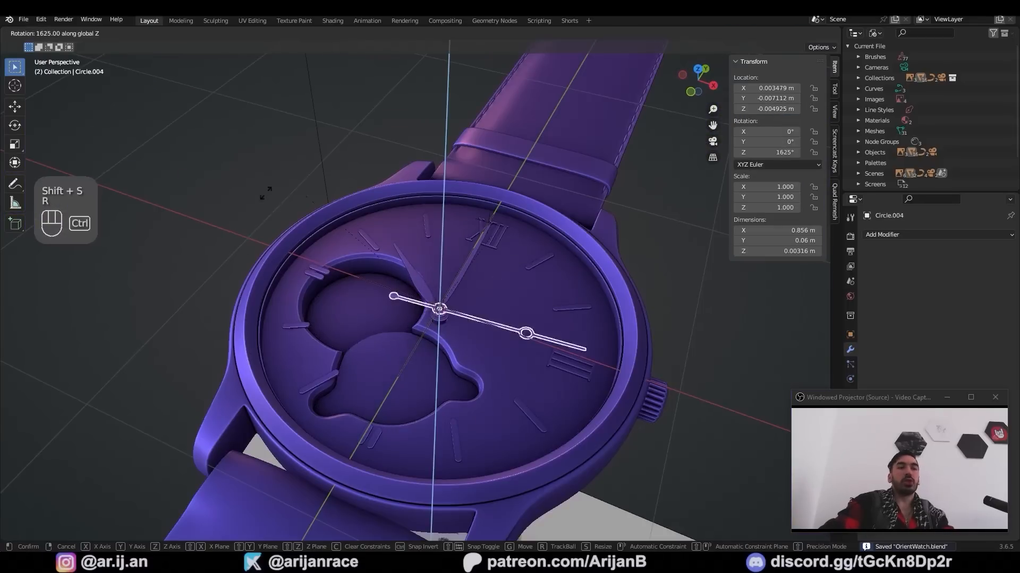
right_click(300, 302, "ctrl")
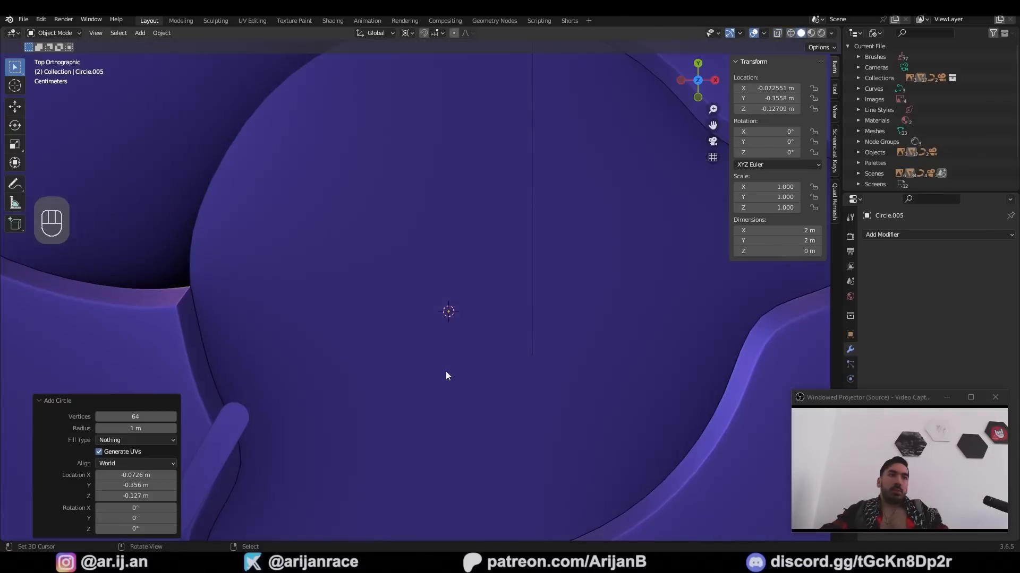
Scale the new 64-vertex circle over the lower subdial to 0.3 and connect its selected vertices
scroll(445, 372, "down", 8)
key("Tab")
key("1")
key("s")
left_click(518, 357)
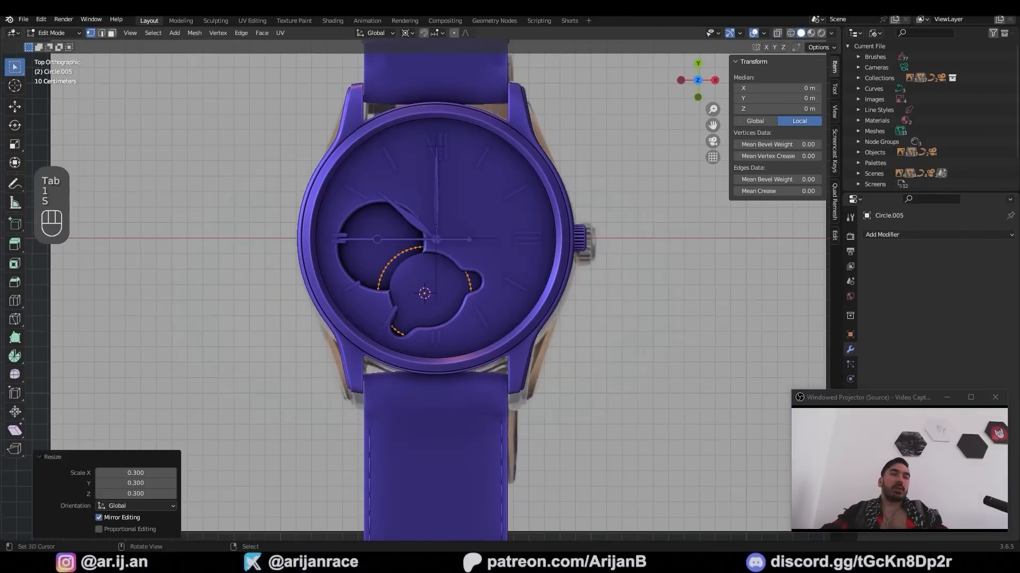
key("j")
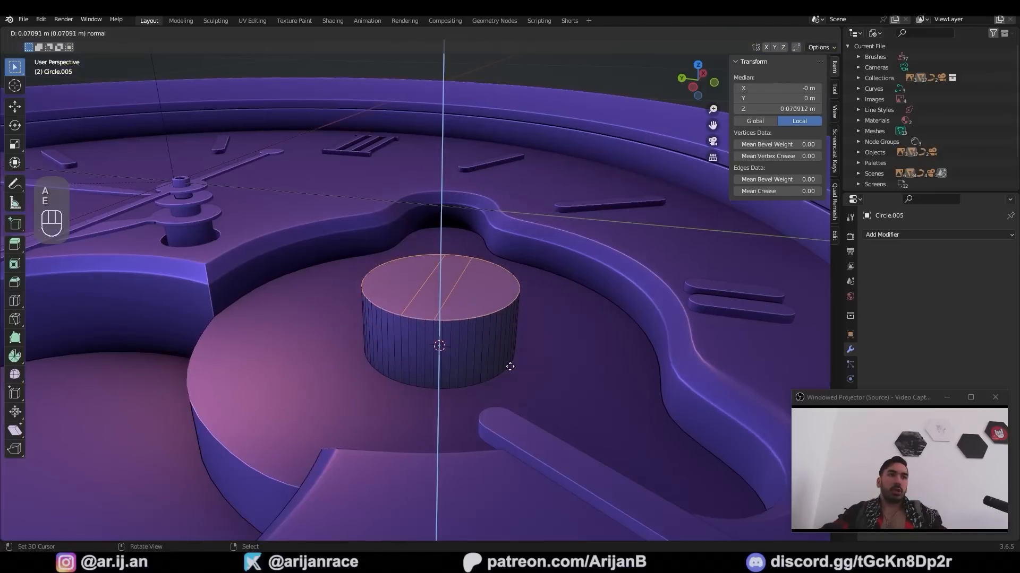
Extrude the circle into a cylinder about 0.071 m high, extrude its two outer top sections to leave a slot, and shade it auto smooth
mouse_move(505, 364)
middle_mouse_down()
mouse_move(410, 346)
mouse_move(489, 357)
middle_mouse_up()
key("e")
left_click(490, 340)
key("Tab")
left_click(160, 33)
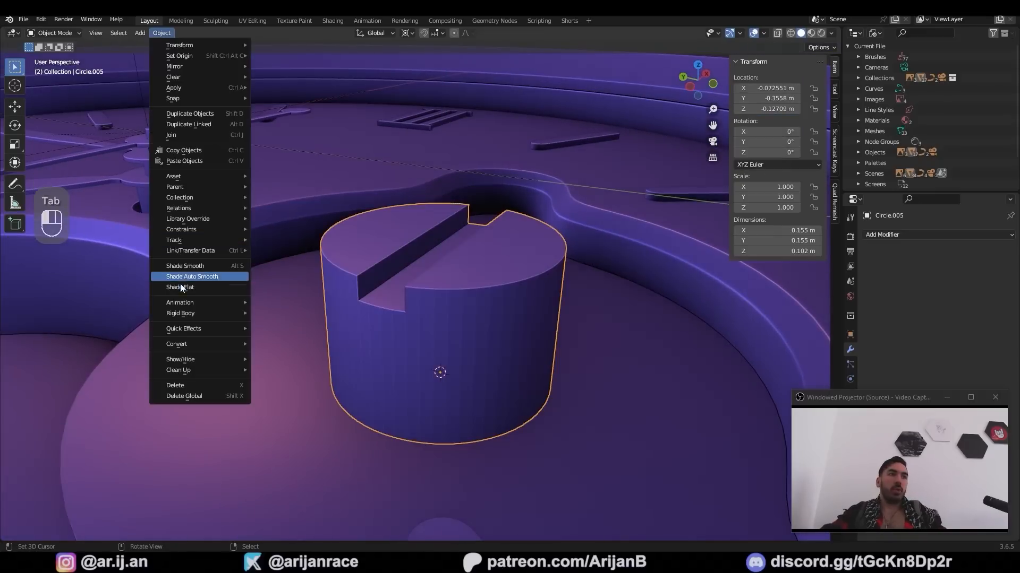
left_click(190, 273)
Bevel the top outline of the slotted cylinder with two segments, about 0.001 m wide
middle_click_drag(478, 279, 400, 318)
key("ctrl+b")
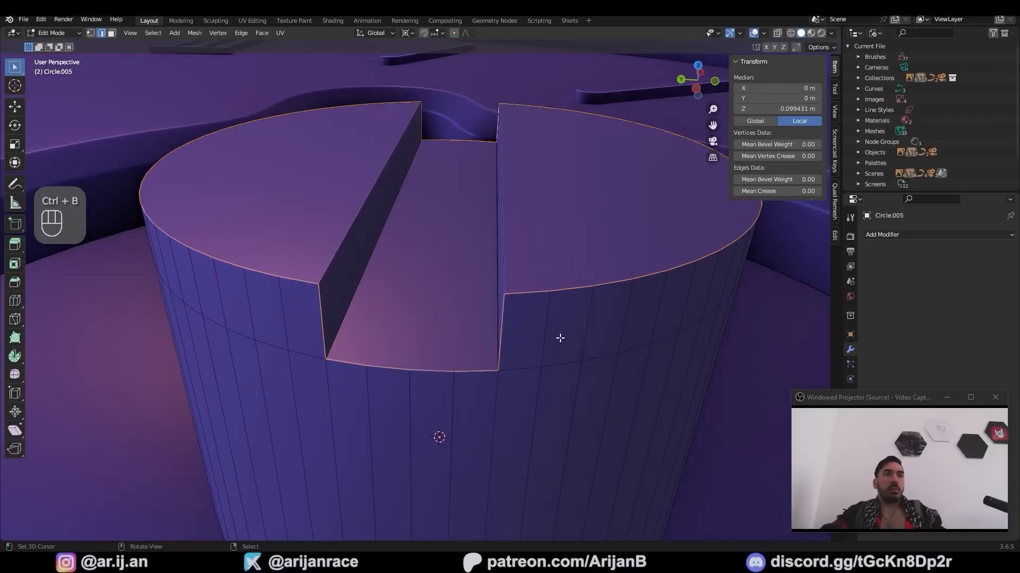
key("ctrl+b")
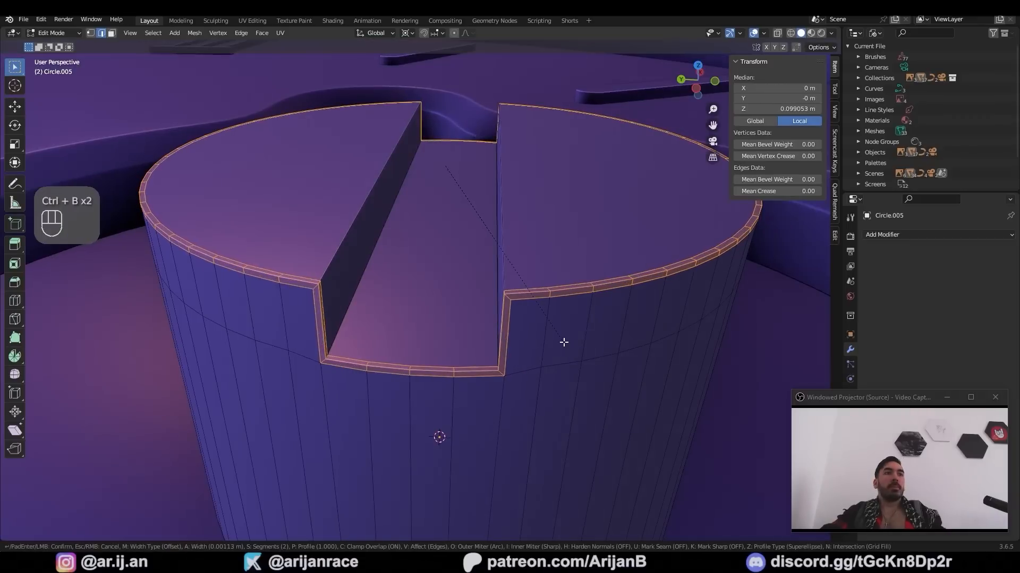
left_click(567, 344)
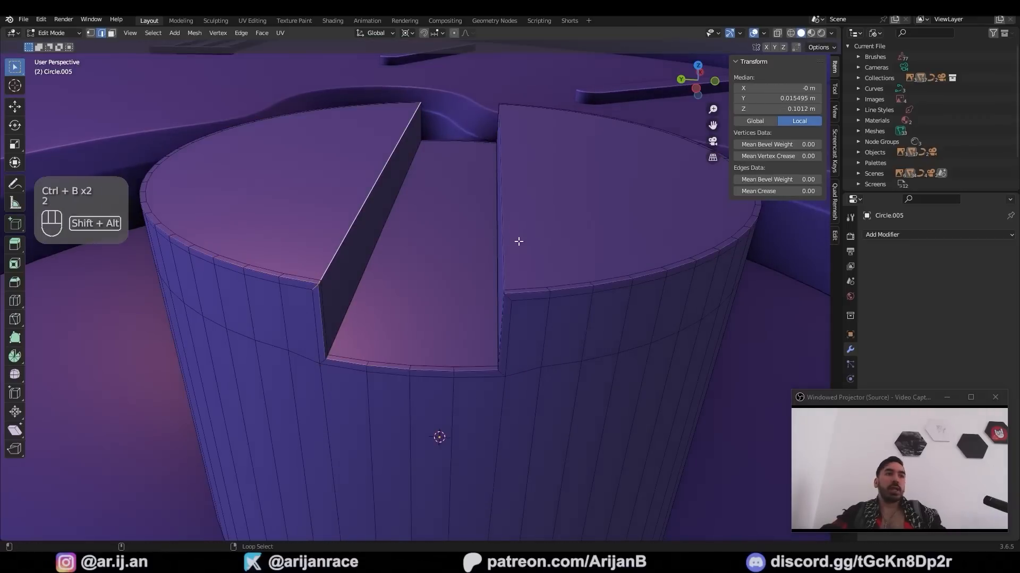
middle_click_drag(518, 239, 528, 278)
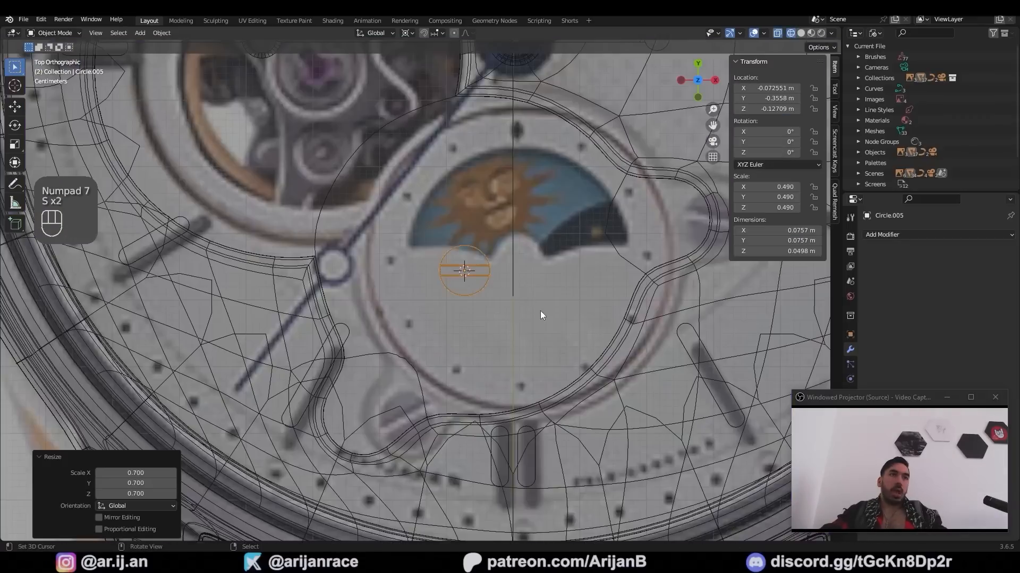
Move the slotted screw into the lower-left lobe of the lower subdial recess
key("g")
left_click(463, 449)
key("z")
key("g")
left_click(445, 450)
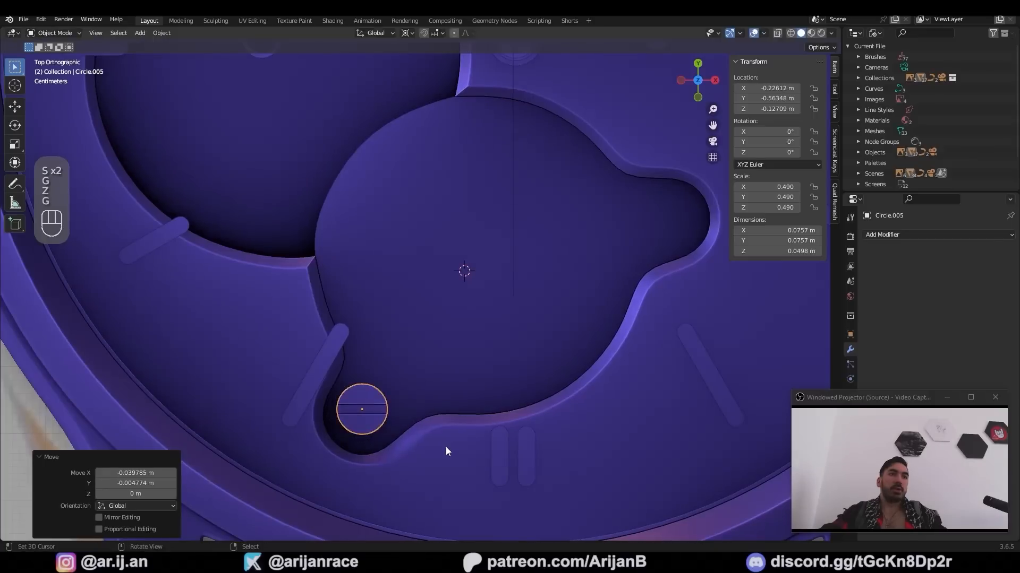
key("s")
right_click(457, 456)
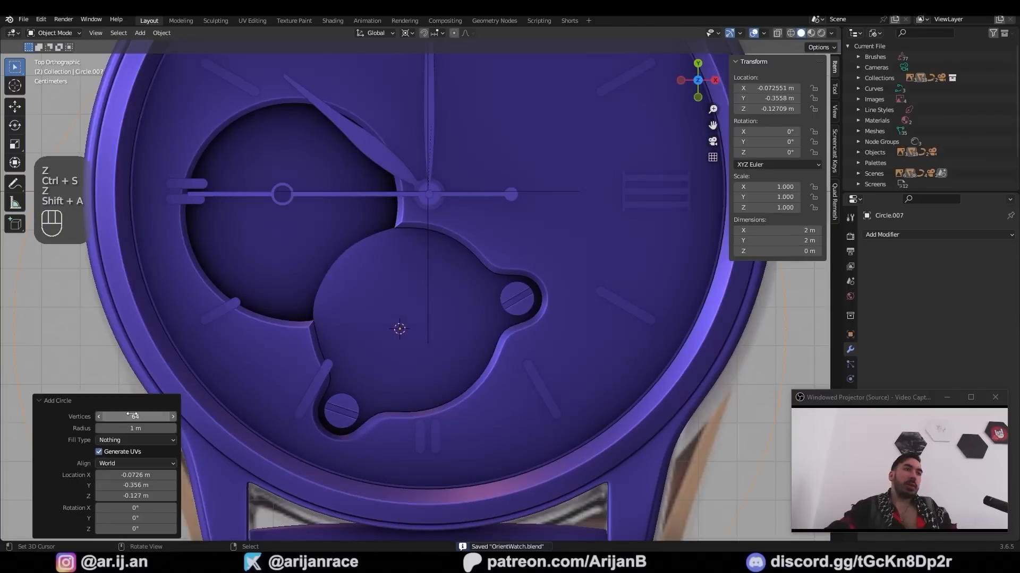
Scale the new circle over the lower subdial to 0.275 and extrude it inward into concentric rings
key("Tab")
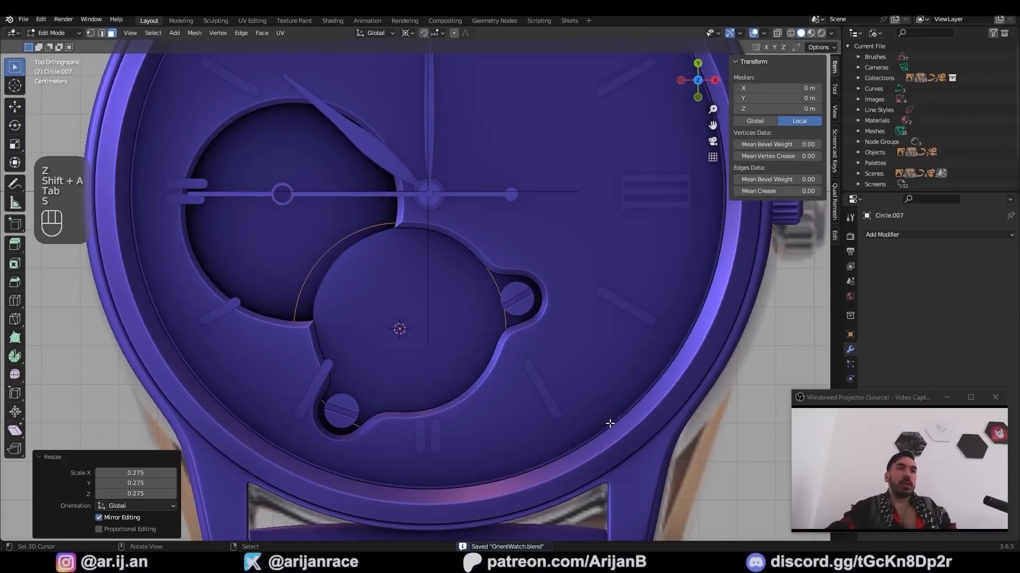
key("a")
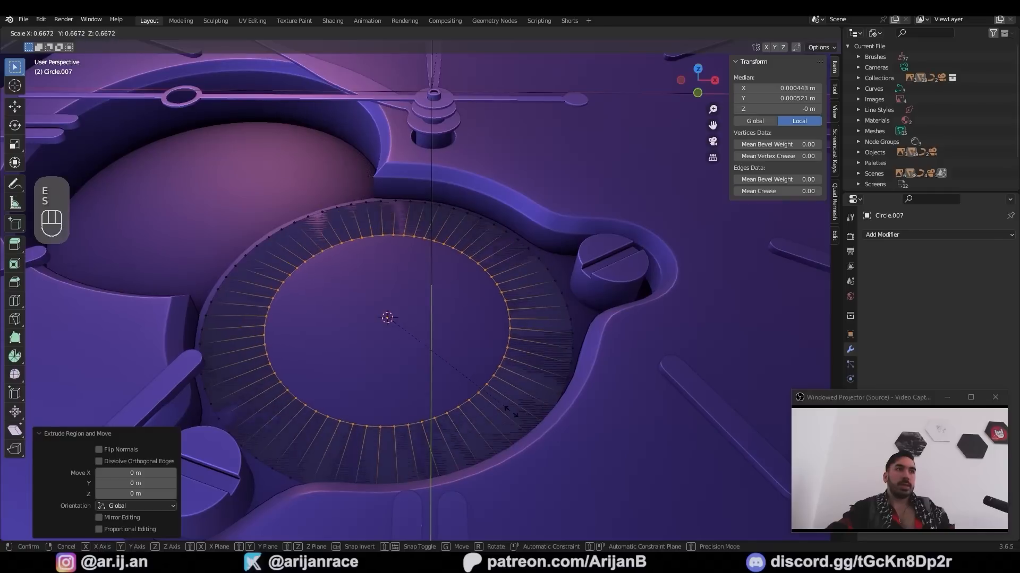
left_click(507, 412)
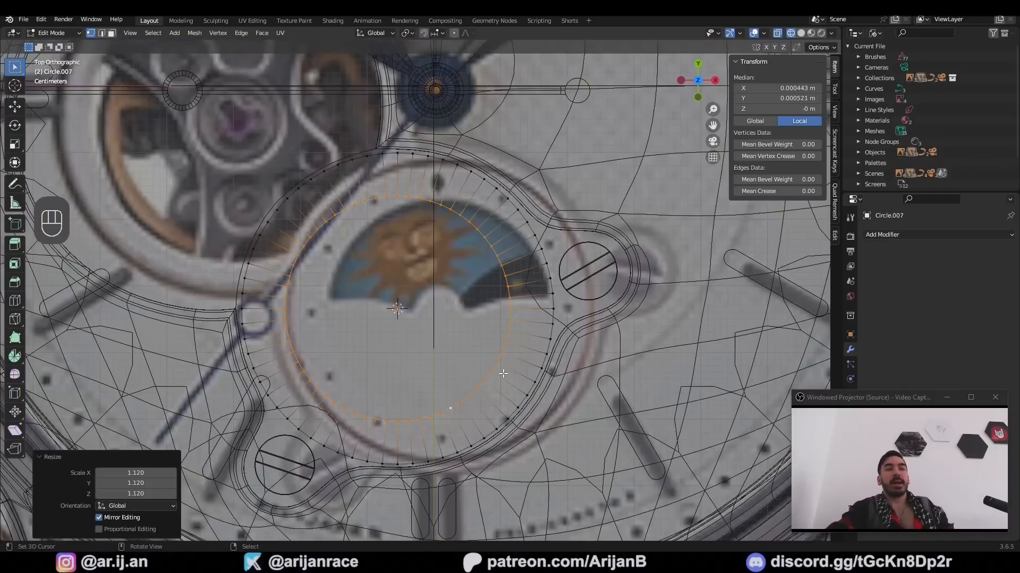
key("e")
key("s")
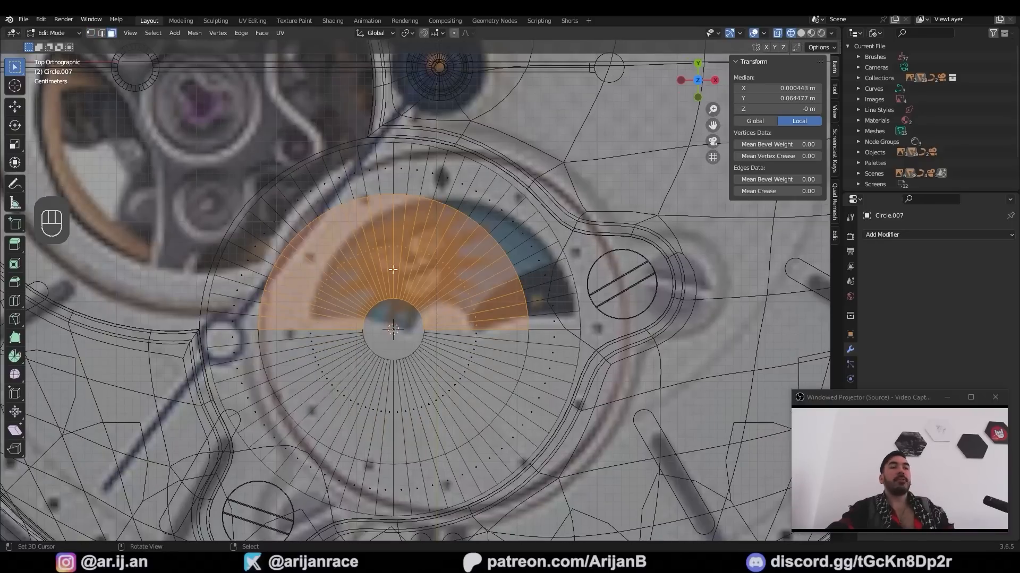
Delete the upper half of the subdial disc's inner faces to open the moon-phase window
key("z")
key("x")
left_click(484, 316)
Add a loop cut around the disc's lower inner half and shift its two end vertices slightly along Y
key("ctrl+r")
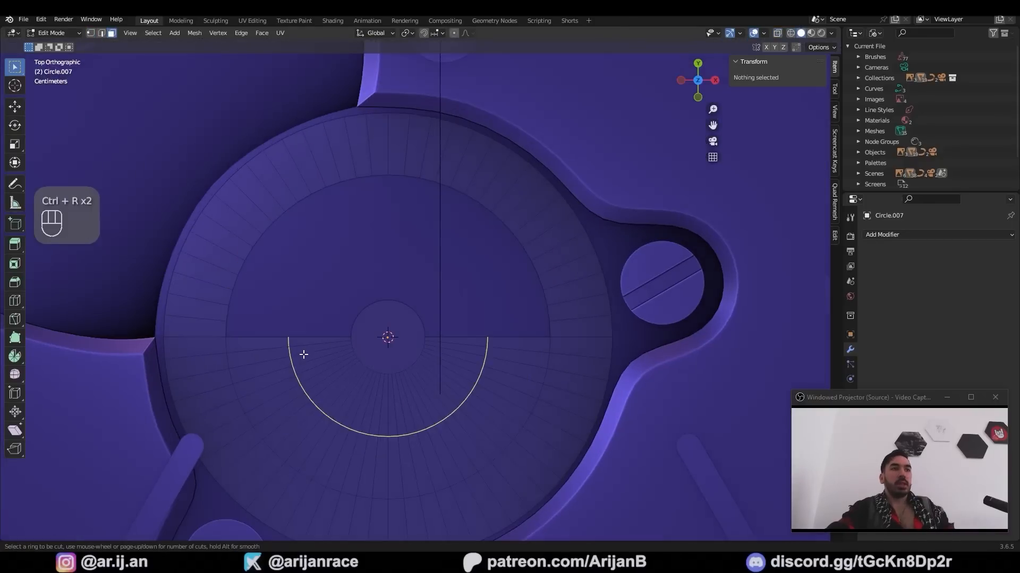
left_click(304, 354)
right_click(304, 354)
key("1")
right_click(289, 338)
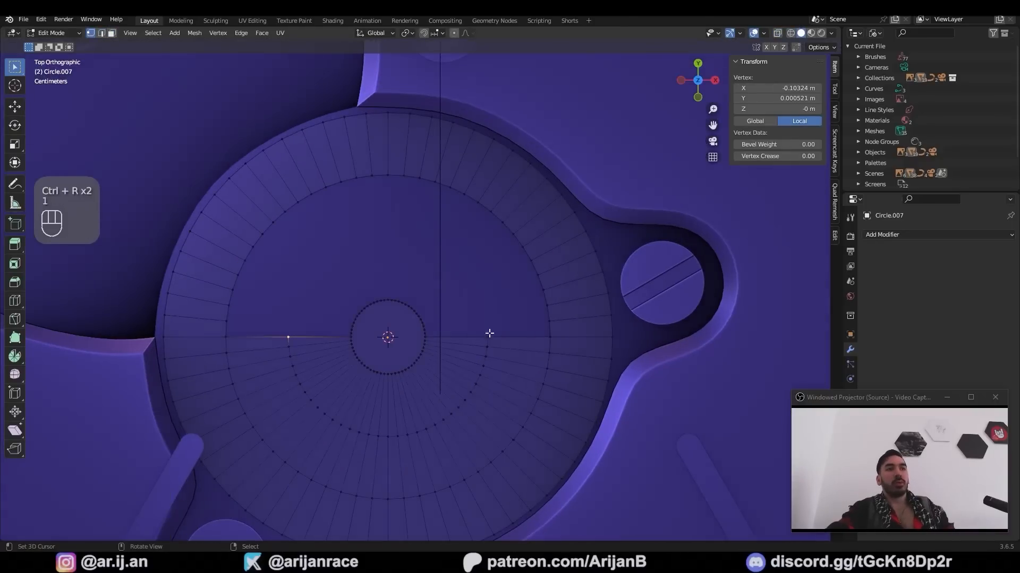
right_click(489, 335, "shift")
key("g")
key("y")
left_click(503, 321)
Add a level 2 subdivision to the subdial disc and select an edge along the moon-phase window's straight side
key("Tab")
key("ctrl+2")
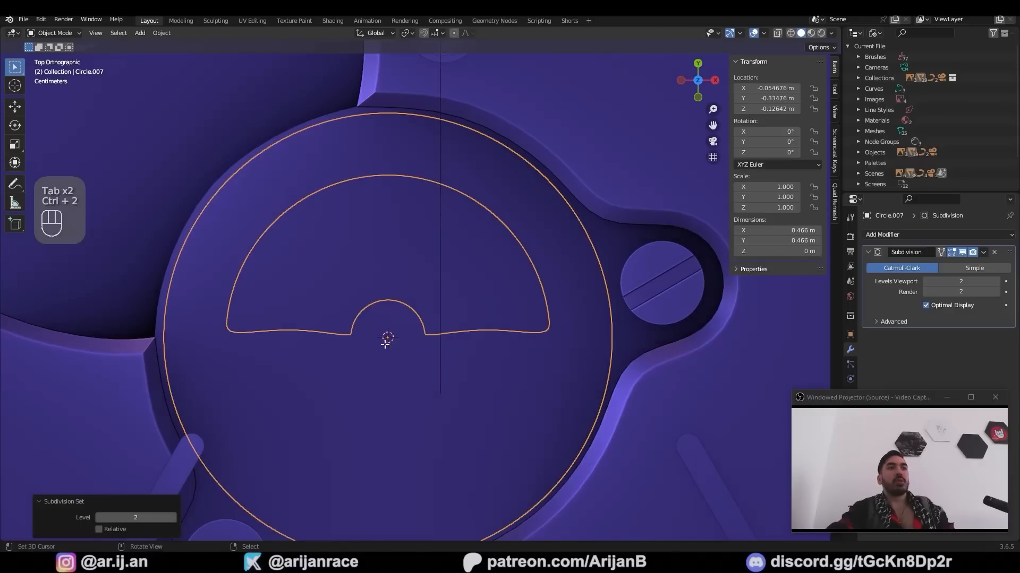
key("Tab")
key("2")
right_click(306, 327)
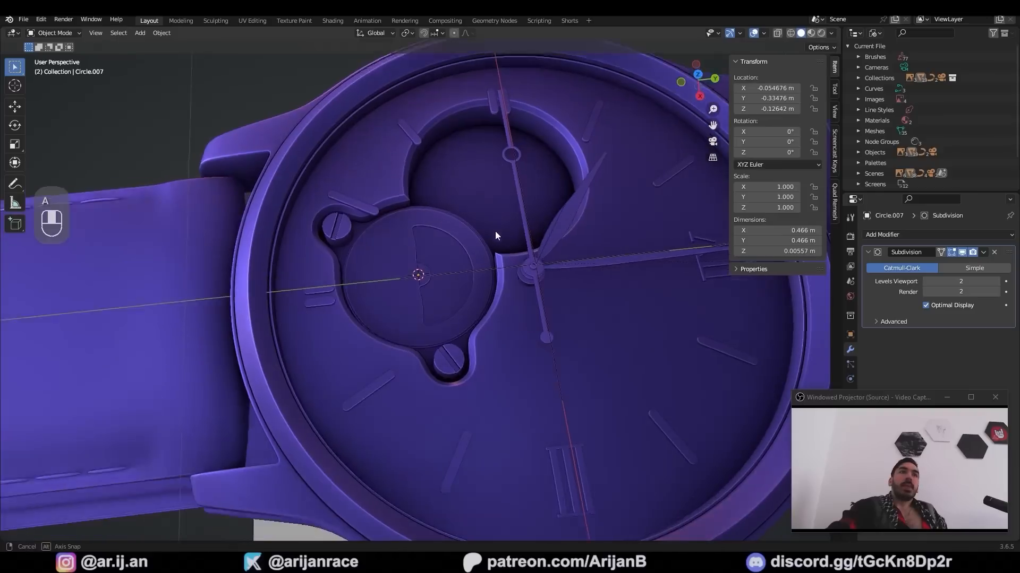
Bring up the Orient reference photo, enlarge it, and rotate the second hand about the dial centre
key("alt+Tab")
scroll(526, 344, "up", 3)
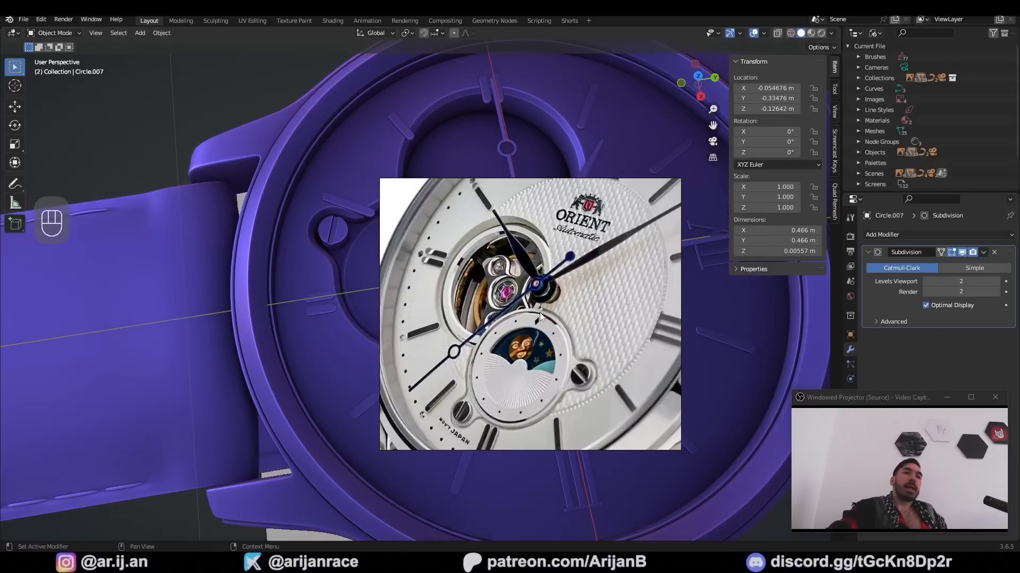
scroll(505, 291, "up", 2)
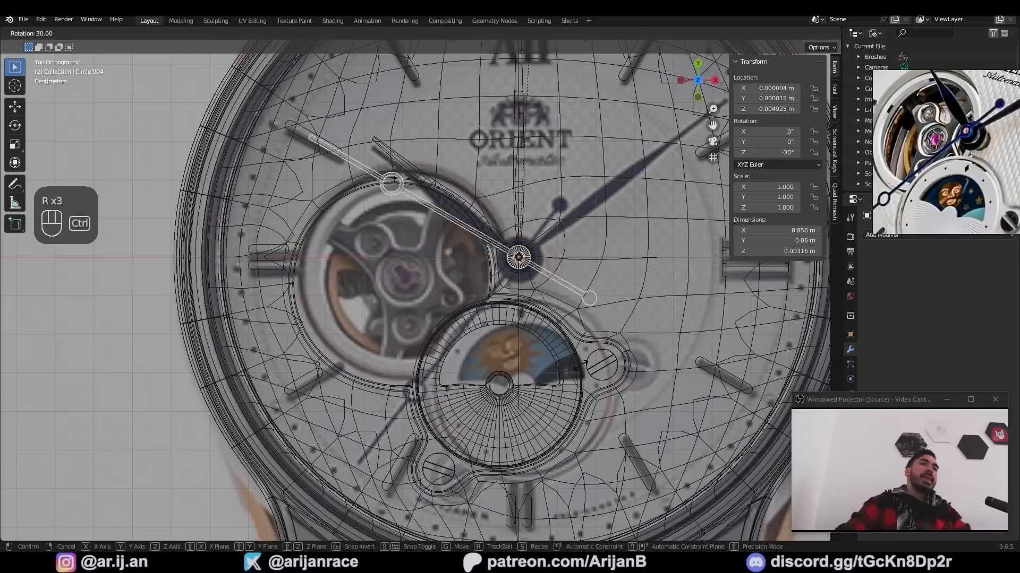
left_click(470, 343)
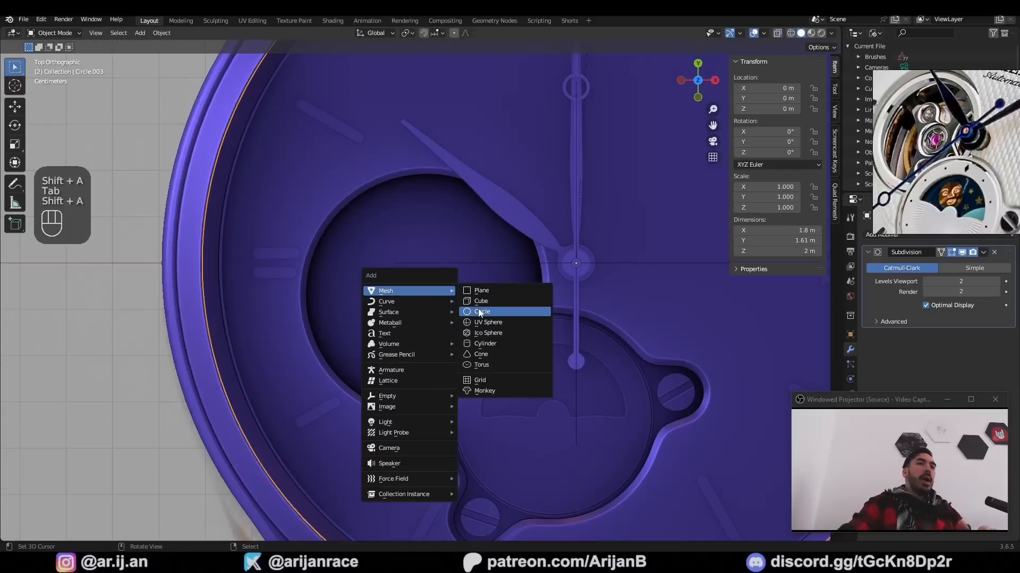
Add a mesh circle at the centre of the left dial opening and scale it down to about 0.147 m across
left_click(481, 312)
scroll(246, 398, "down", 1)
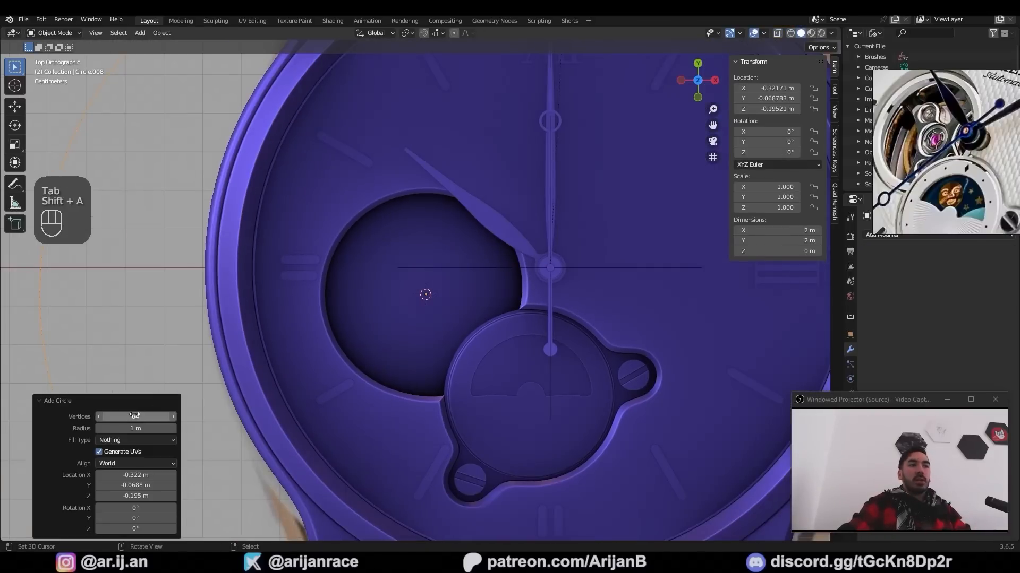
key("Return")
key("Tab")
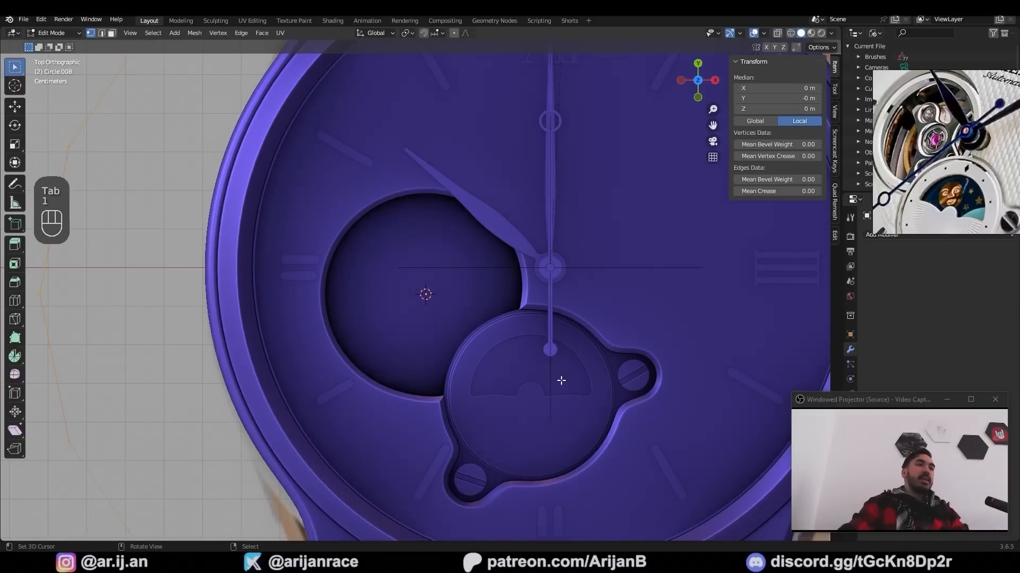
key("s")
left_click(522, 364)
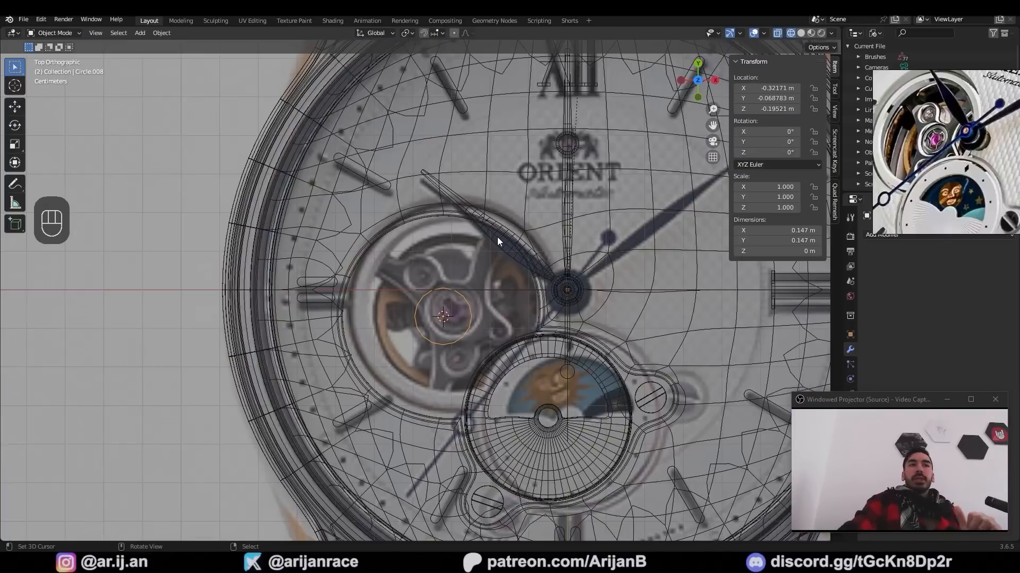
Extrude the ring's upper-left edges along the movement bridge in the photo and divide the new arm with a loop cut
scroll(491, 243, "up", 2)
key("Tab")
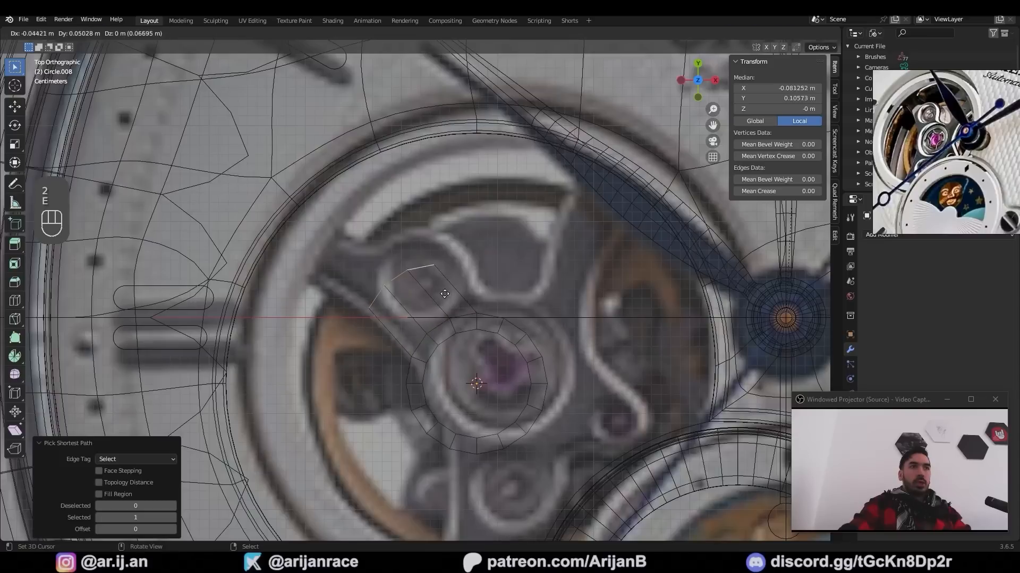
left_click(428, 284)
key("ctrl+r")
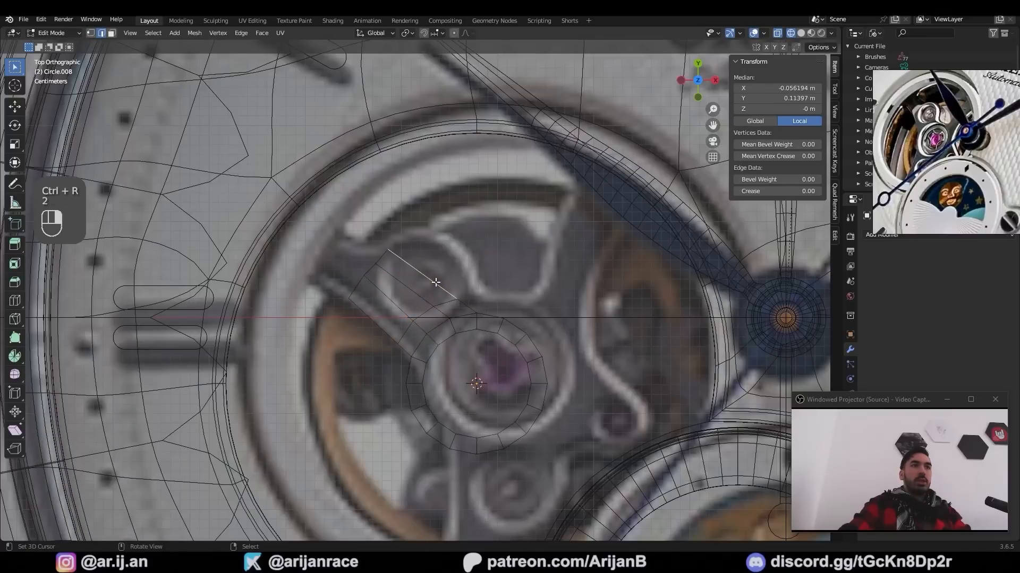
Reposition the arm's upper edges, snap the 3D cursor beside the upper jewel, and scale the edges to widen the arm's outline
left_click(464, 265)
key("shift+s")
left_click(500, 367)
key("s")
left_click(469, 320)
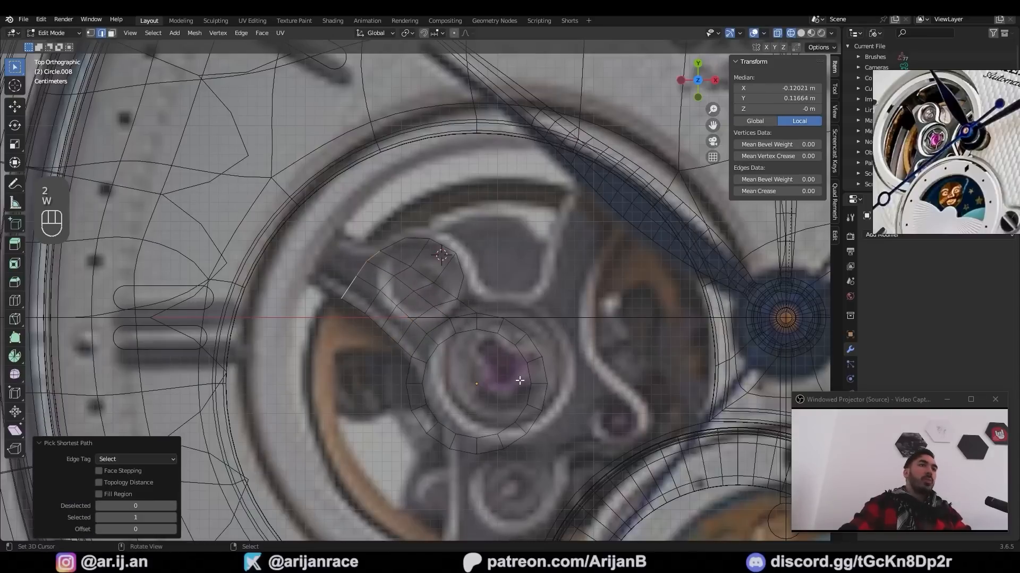
Fit the upper-left arm's end to the photo and give the bridge a level 2 subdivision
left_click(457, 342)
key("1")
right_click(330, 222)
key("ctrl+1")
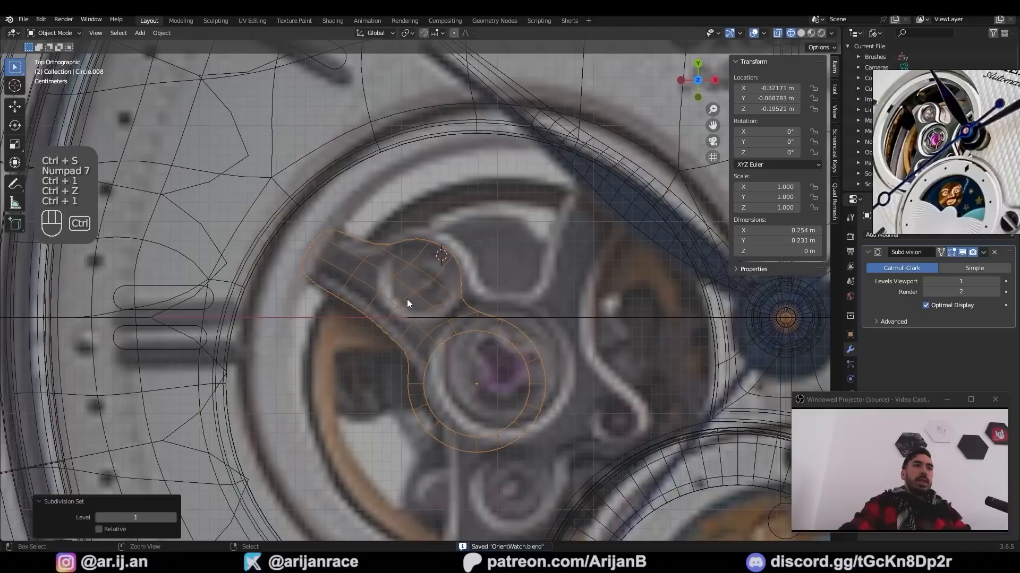
key("ctrl+2")
middle_click_drag(393, 298, 406, 299, "shift")
key("ctrl+z")
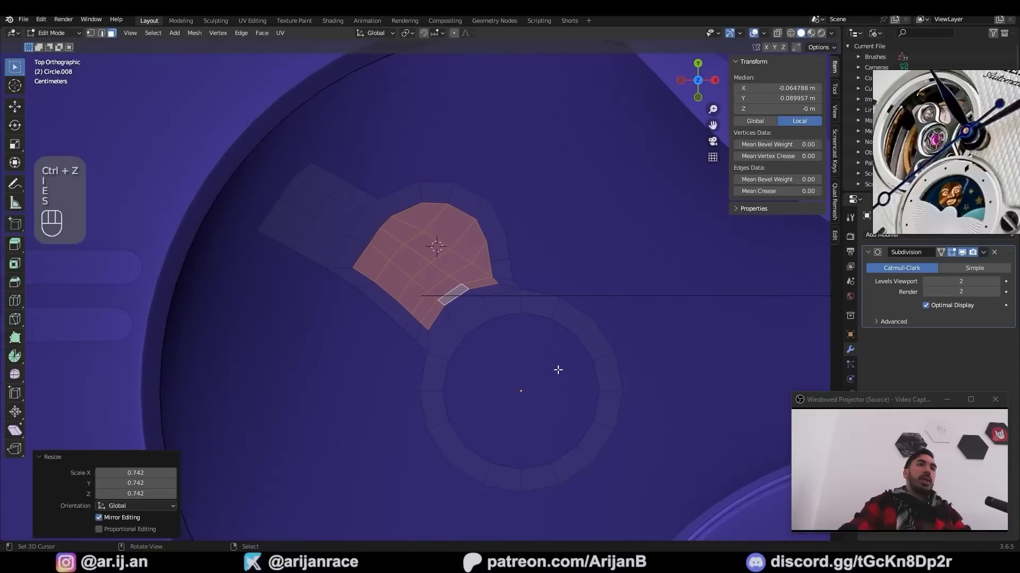
Round the inset faces over the upper jewel into a circle with LoopTools and delete them to leave a hole
key("w")
mouse_move(551, 259)
left_click(597, 270)
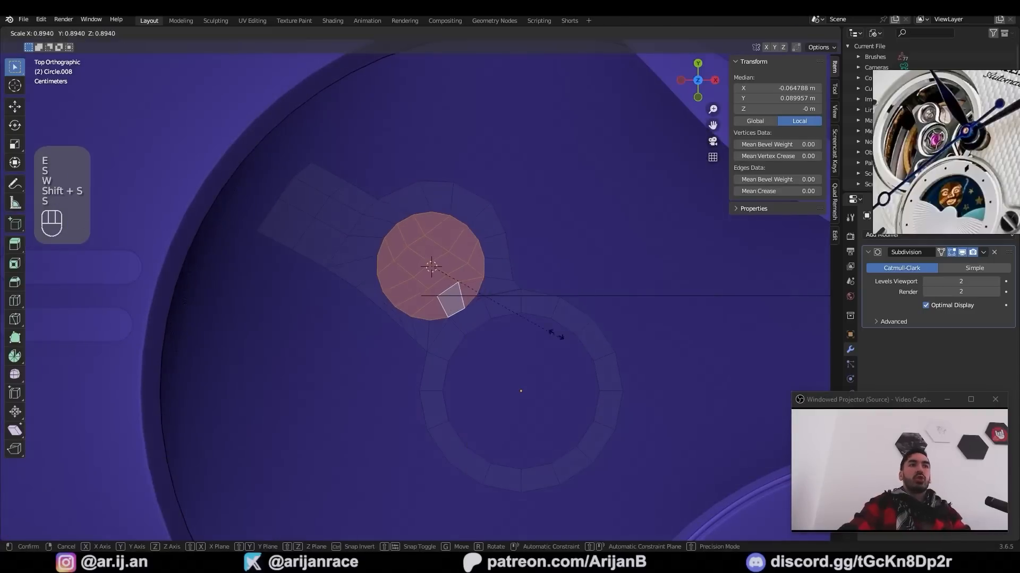
key("x")
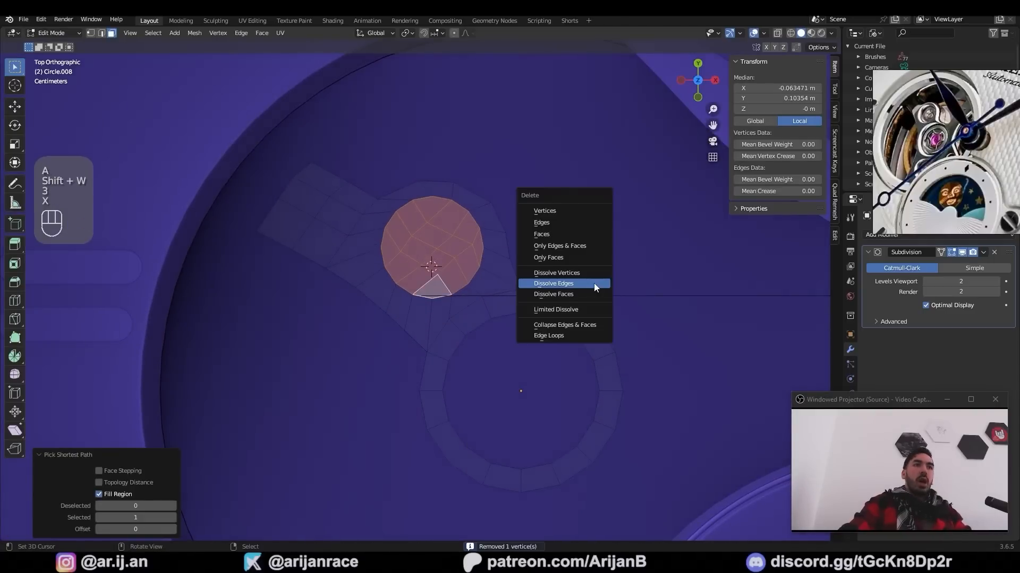
left_click(563, 246)
key("Tab")
key("Tab")
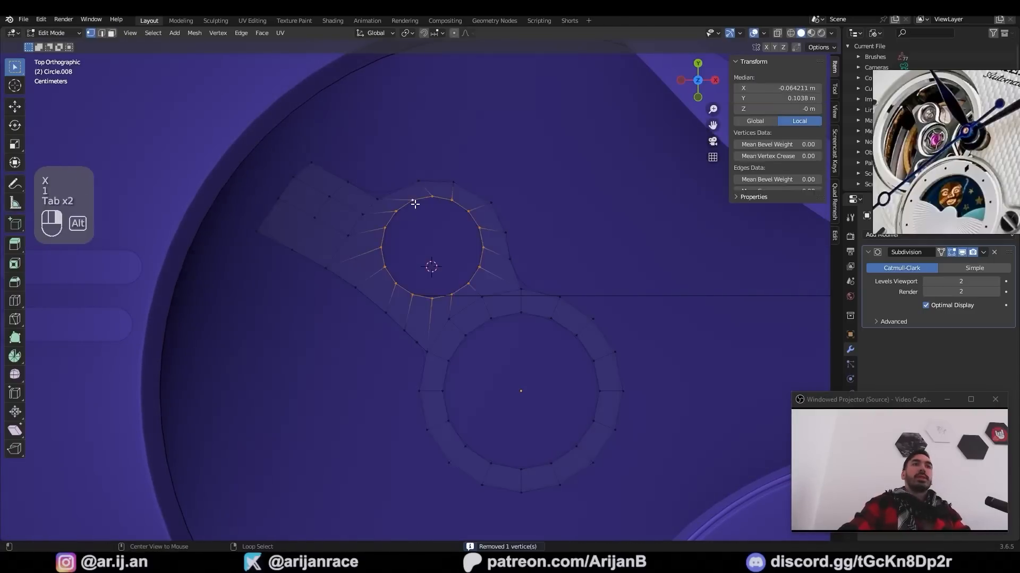
Extrude the central ring's upper-right edges by about 0.018 m in X and 0.019 m in Y to begin a second arm
key("Tab")
key("KP_7")
key("z")
key("z")
scroll(510, 265, "down", 1)
key("Tab")
scroll(553, 287, "up", 1)
middle_click_drag(547, 287, 494, 269, "shift")
key("z")
scroll(525, 278, "down", 1)
key("e")
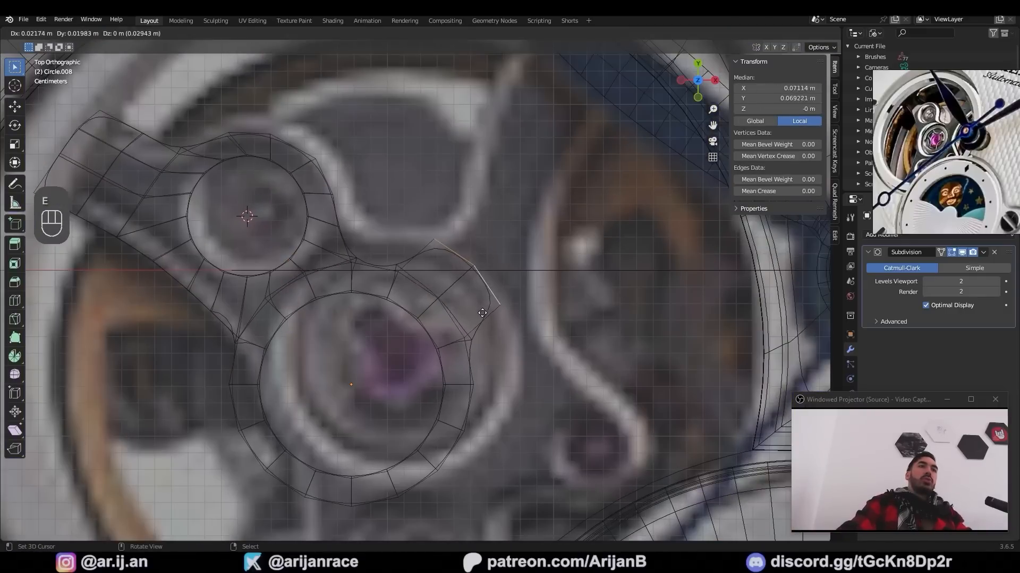
left_click(480, 314)
scroll(476, 321, "down", 2)
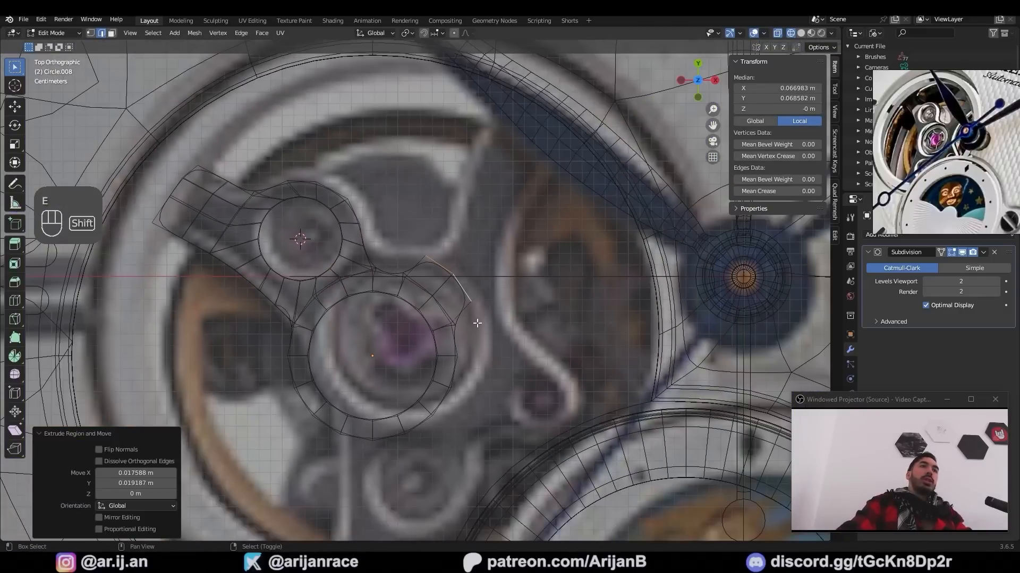
Extrude the second arm toward the opening's upper-right edge, add one loop cut across it, and move that cut to follow the photo
key("shift+s")
key("2")
middle_click_drag(487, 392, 464, 423, "shift")
key("e")
left_click(555, 247)
key("ctrl+r")
left_click(487, 228)
right_click(487, 227)
key("g")
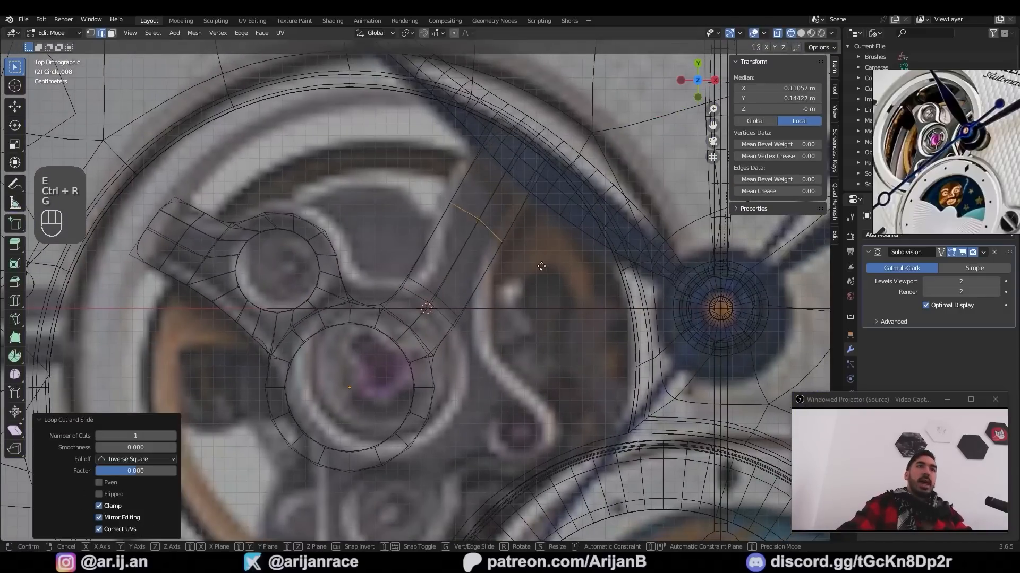
left_click(516, 249)
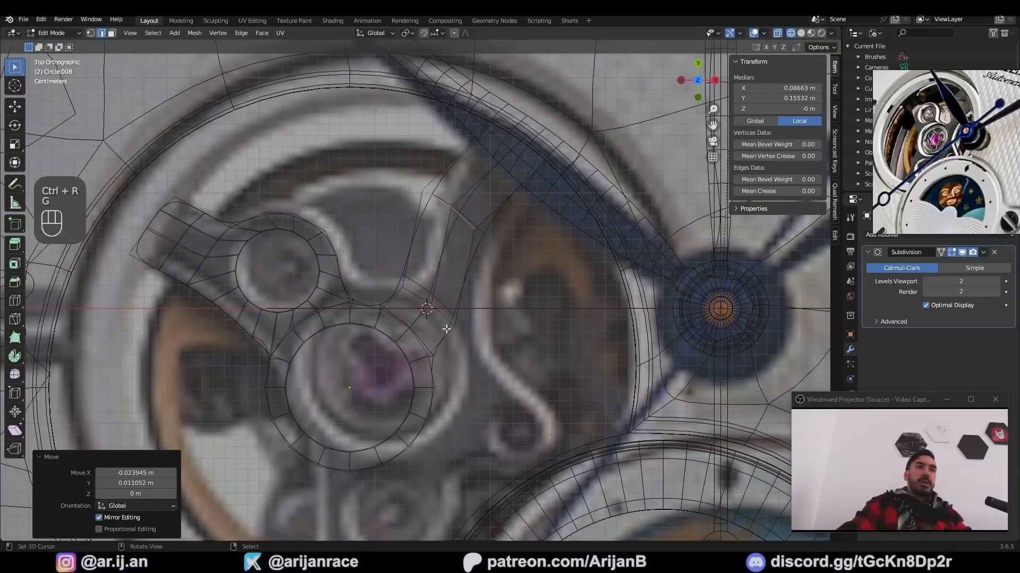
Add a loop cut to the lower-right arm and fill the gap between it and the upper-right arm with a face
scroll(446, 330, "up", 1)
middle_click_drag(446, 329, 421, 225, "shift")
key("2")
key("1")
key("ctrl+r")
left_click(466, 336)
right_click(486, 341)
key("2")
key("f")
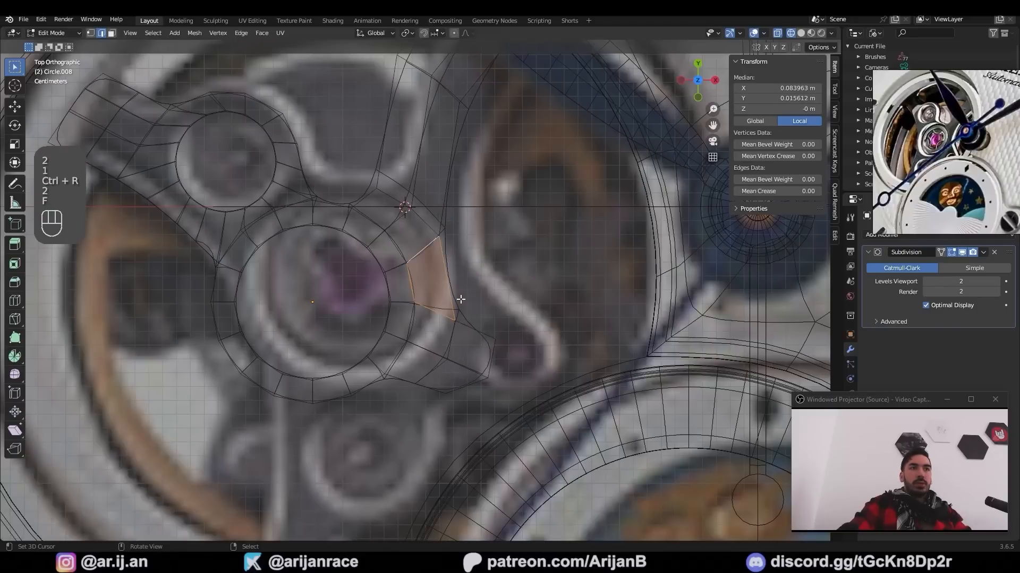
Extrude the faces at the end of the lower-right arm inward at scale 0.707 and round them with LoopTools Circle
key("3")
key("s")
key("ctrl+z")
key("s")
key("w")
mouse_move(550, 314)
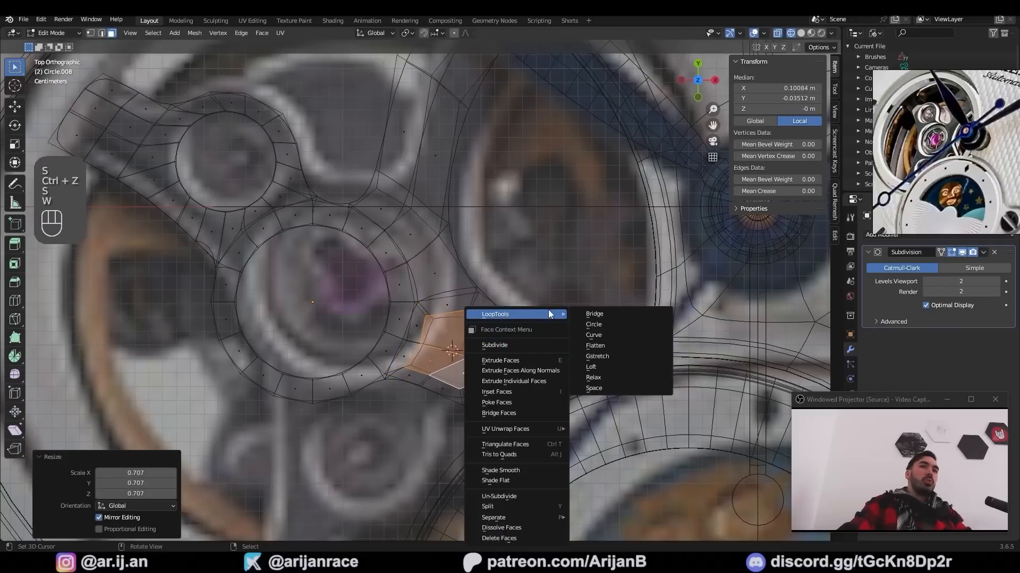
key("Escape")
key("e")
key("ctrl+z")
middle_click_drag(323, 408, 440, 271, "shift")
left_click(429, 457)
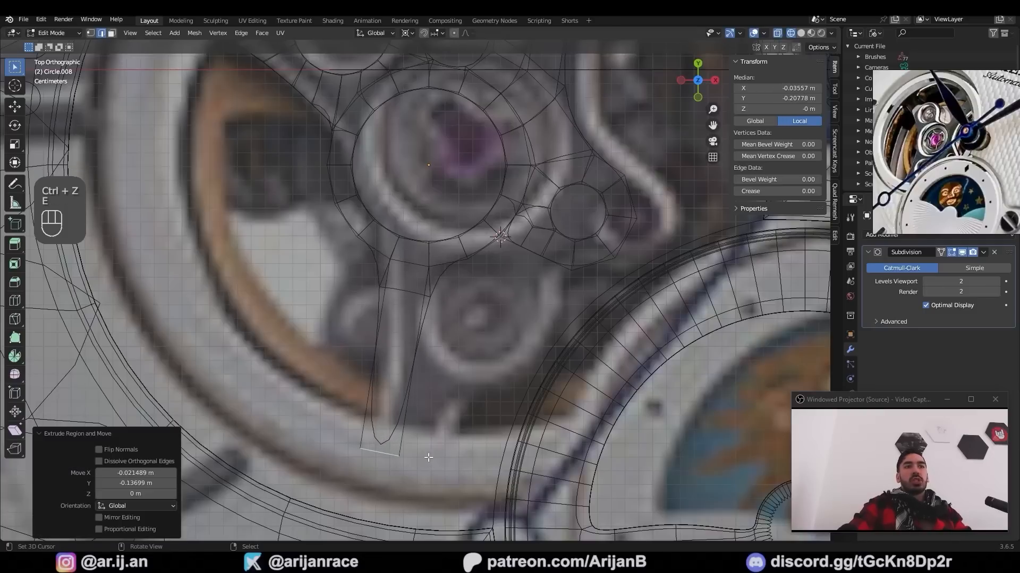
key("z")
key("ctrl+z")
key("ctrl+z")
key("ctrl+z")
Extrude the central ring's lower edge by about -0.015 m in X and -0.149 m in Y to form a downward arm
key("z")
left_click(439, 461)
middle_click_drag(445, 353, 399, 356, "shift")
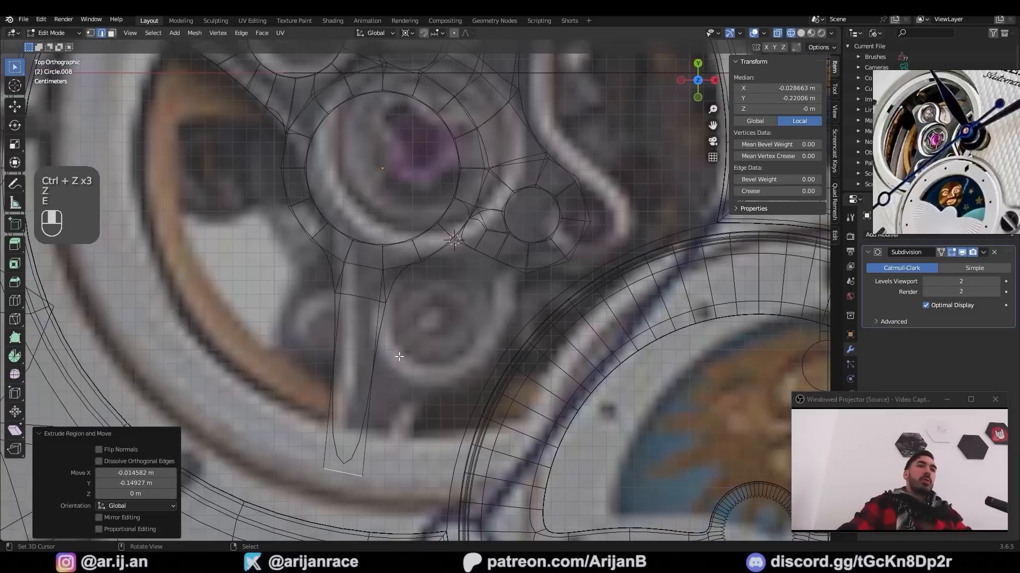
Extrude a vertex below the central ring by about 0.005 m in X and -0.021 m in Y, and fill faces between ring and arm
right_click(402, 270)
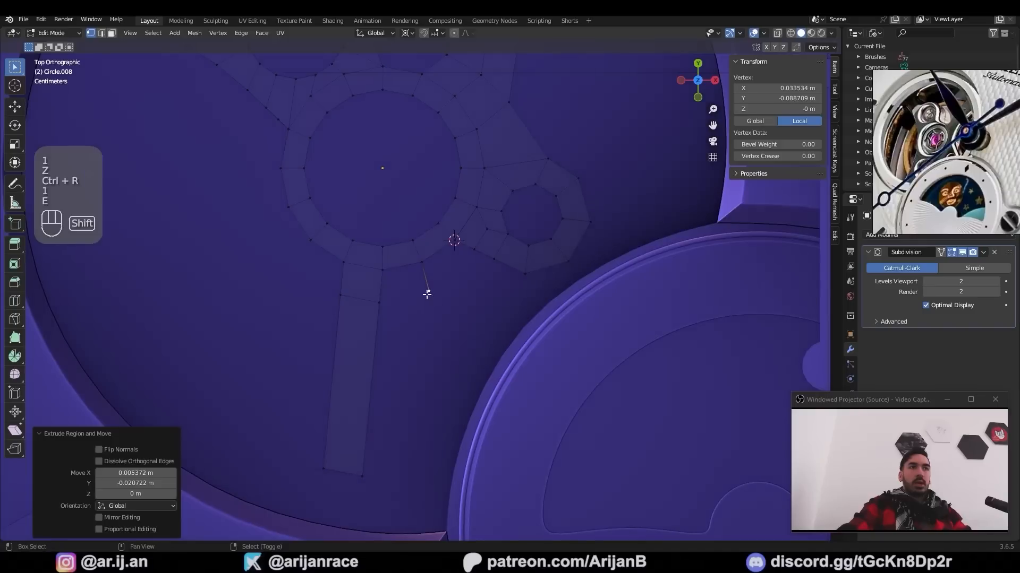
right_click(377, 304, "shift")
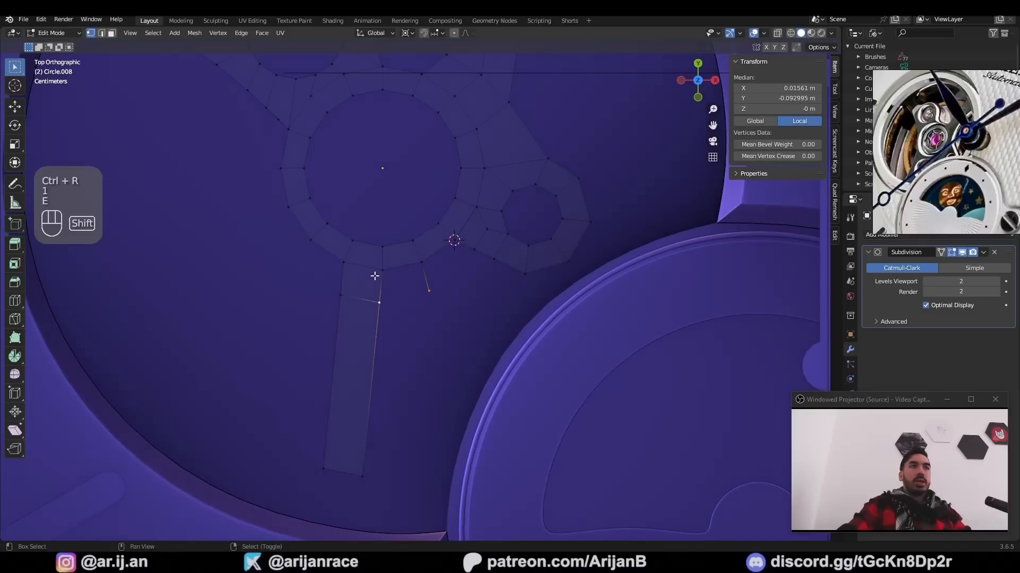
right_click(428, 289)
right_click(423, 263, "shift")
right_click(457, 241, "shift")
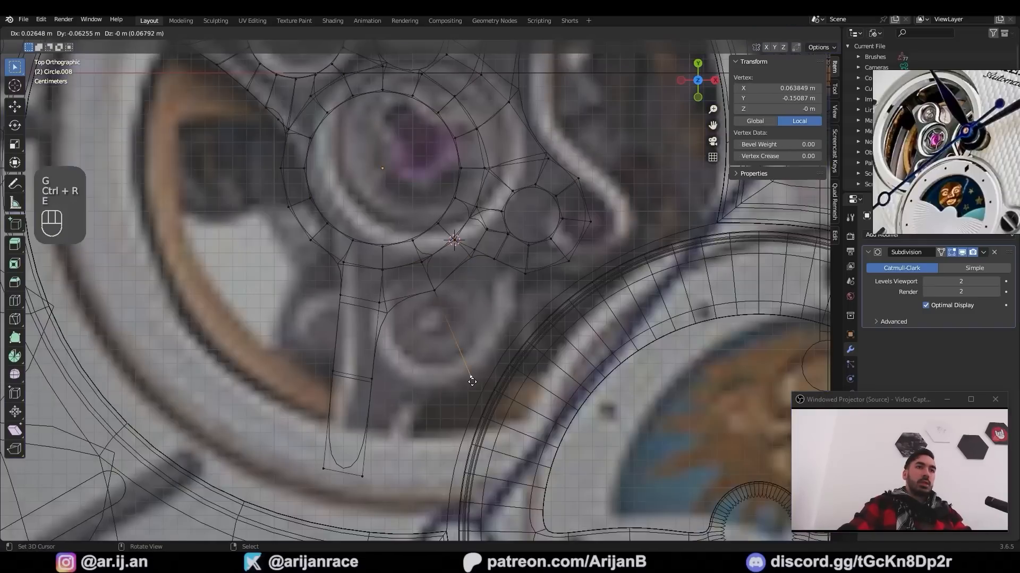
Widen the downward arm across the lower jewel with a new face and add a loop cut through it
key("2")
right_click(434, 341, "shift")
left_click(444, 300)
key("2")
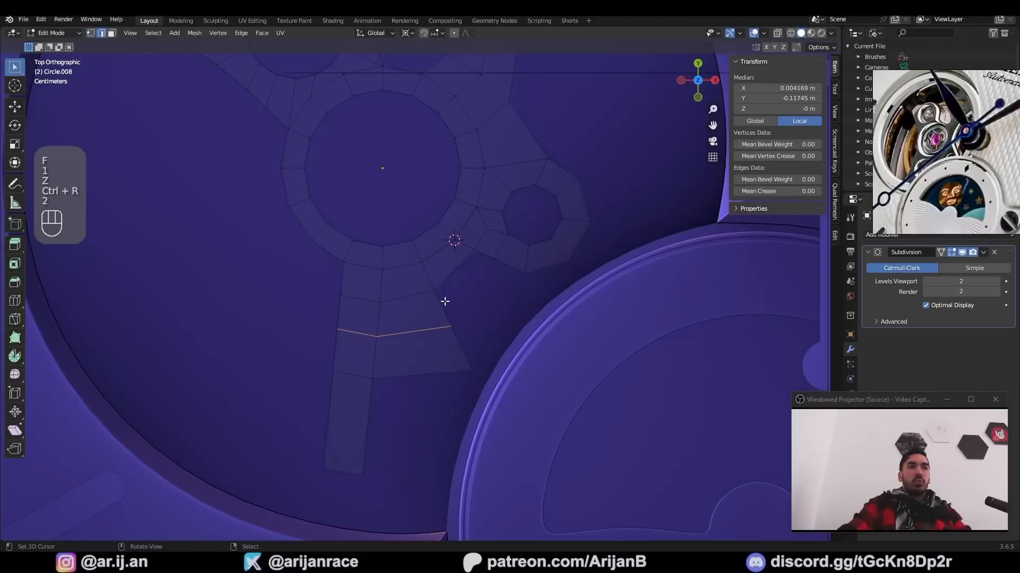
Fill the gap between the widened downward arm and the lower-right arm with faces
right_click(444, 301)
right_click(478, 257, "shift")
key("f")
right_click(502, 267)
right_click(455, 360, "shift")
key("f")
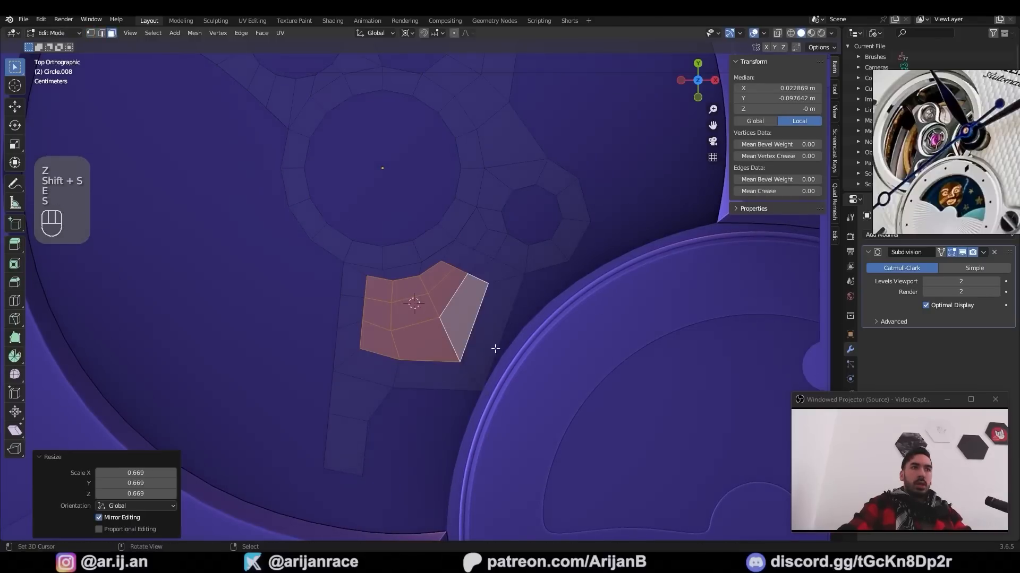
Round the inset faces over the lower jewel into a circle with LoopTools, and resize and move it to match the jewel
key("w")
mouse_move(523, 280)
left_click(564, 287)
key("s")
left_click(510, 364)
key("g")
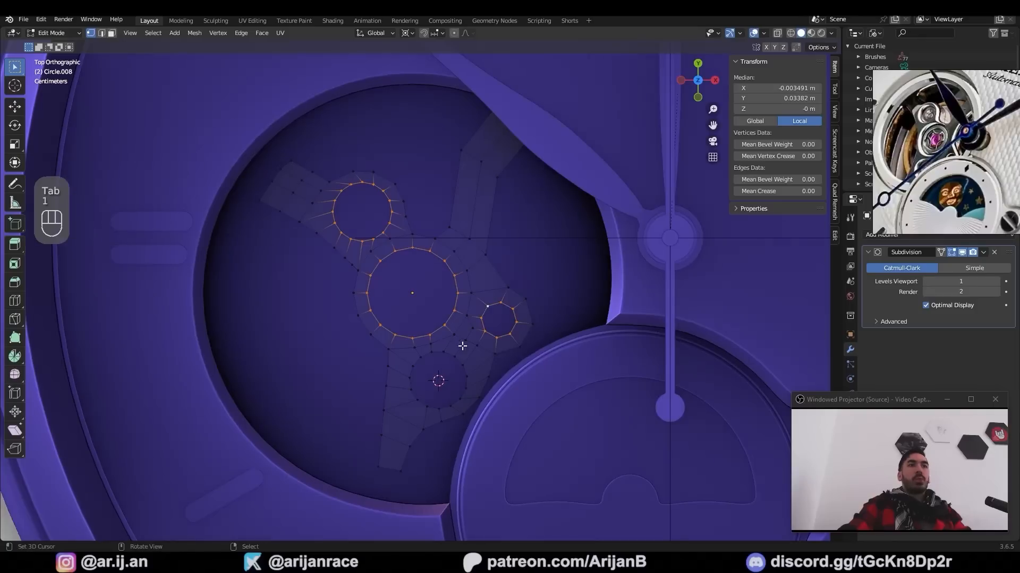
Add a supporting edge loop to the bridge's four holes by filling them, insetting about 0.004 m and deleting the inner faces
scroll(451, 325, "up", 2)
middle_click_drag(451, 325, 404, 25)
key("f")
key("i")
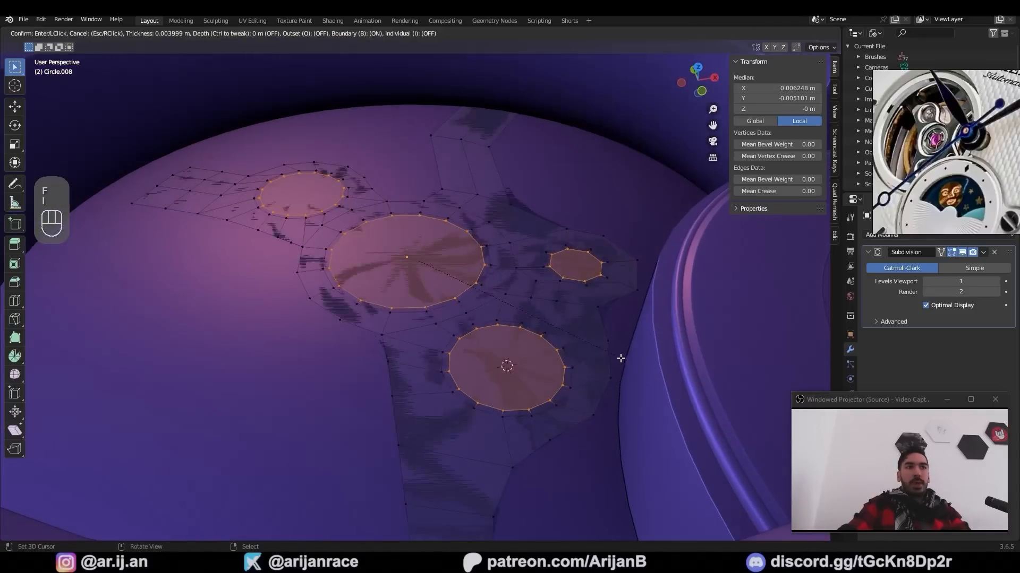
left_click(616, 358)
key("g")
middle_click(571, 340)
left_click(574, 346)
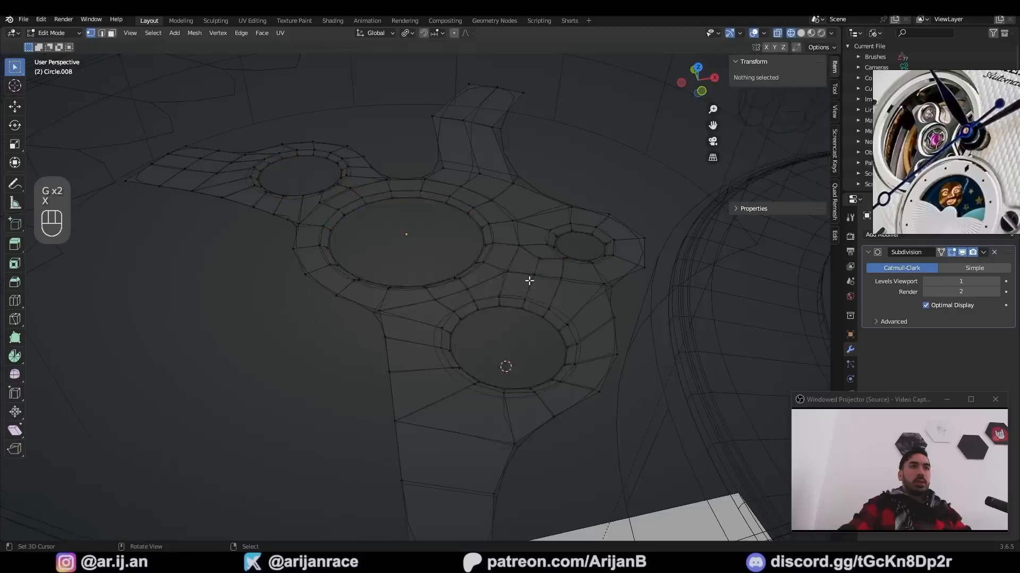
Extrude the whole bridge downward to give it thickness and scale the extruded faces along Z
key("a")
key("e")
key("Return")
type("sz0")
left_click(470, 255)
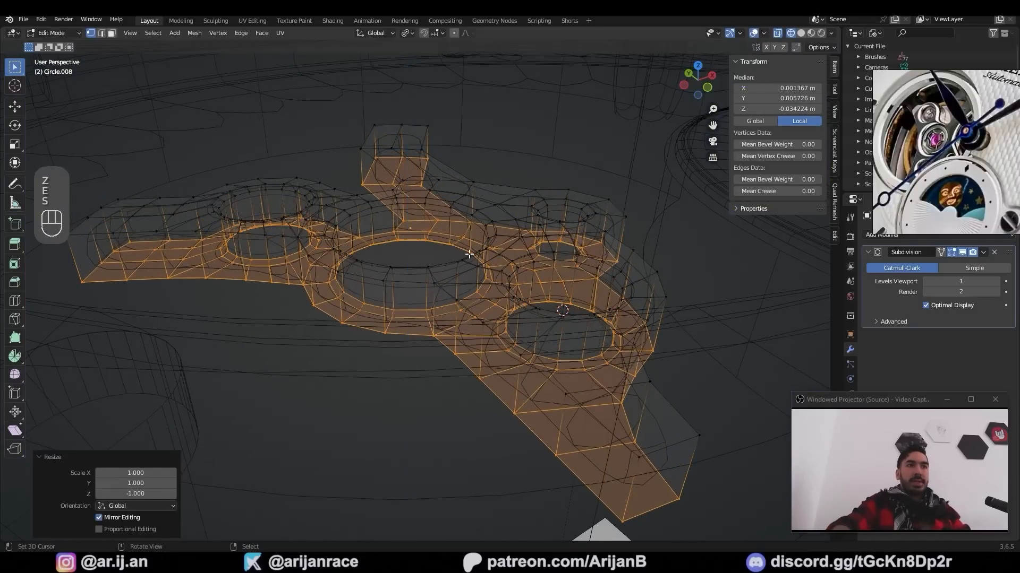
Recalculate the bridge's normals and bevel its outer edges and hole rims with two segments, selecting similar edges by face angle
key("z")
key("a")
key("shift+n")
key("2")
key("shift+g")
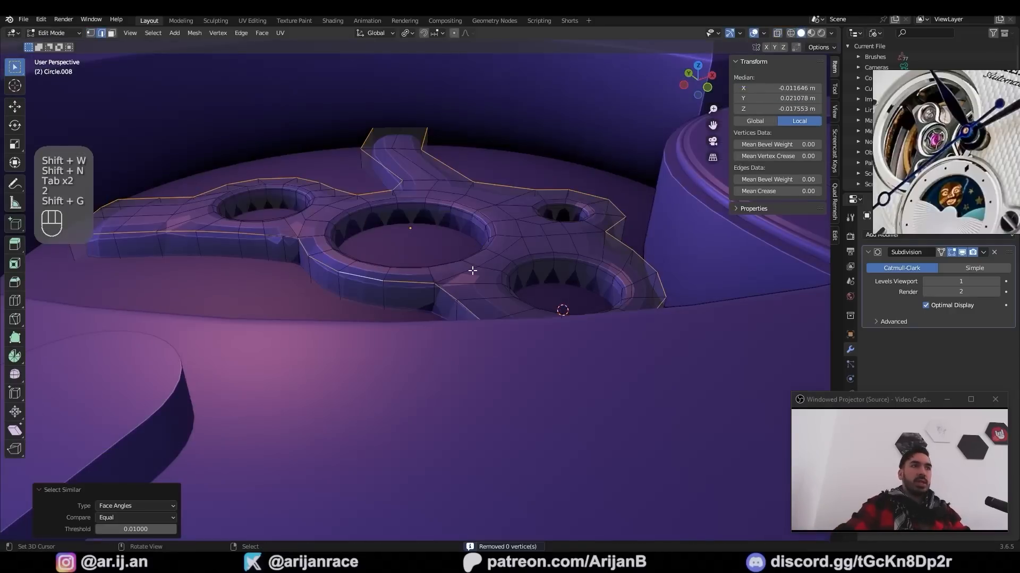
key("z")
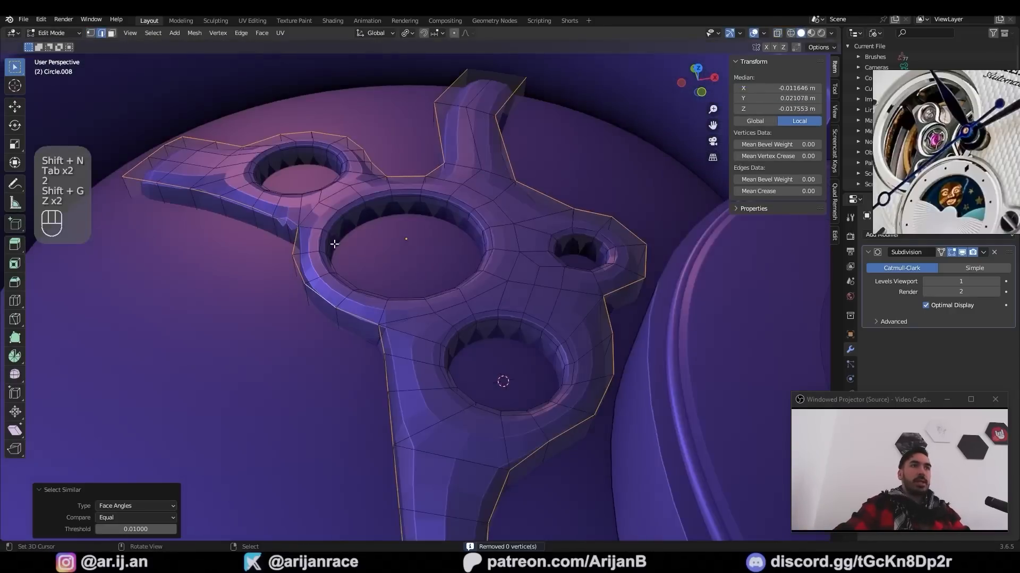
key("ctrl+b")
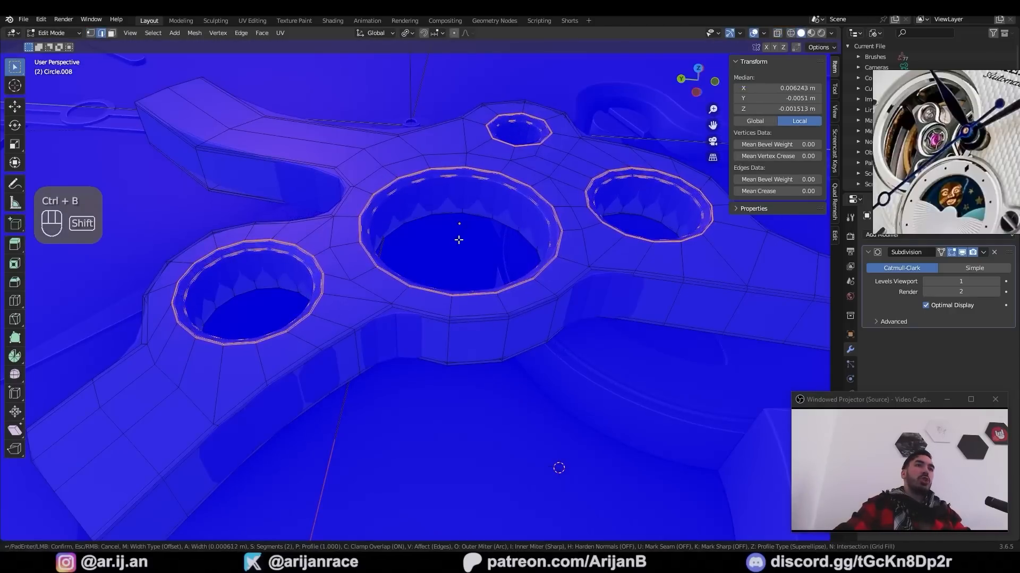
Lower the bridge object along Z by about 0.067 m into the dial opening
key("g")
key("z")
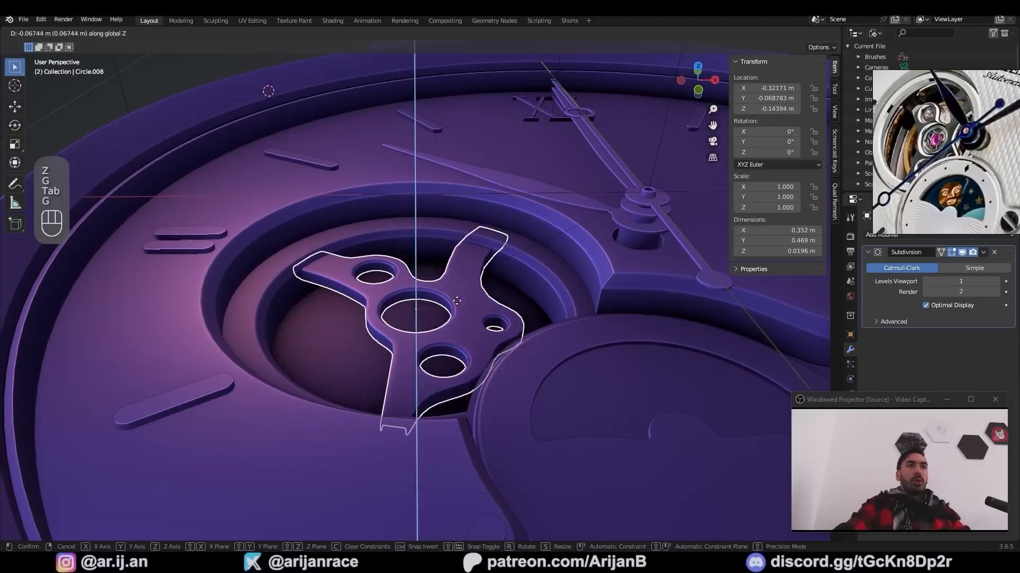
left_click(457, 301)
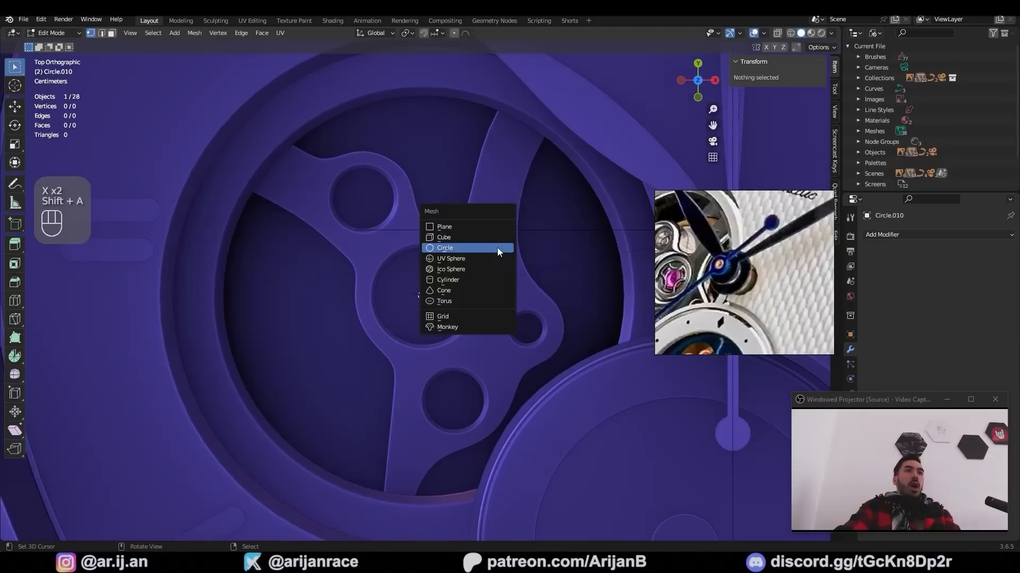
Add an 18-vertex circle sized to fit the bridge's central hole and keep only its upper arc
left_click(497, 247)
left_click(425, 372)
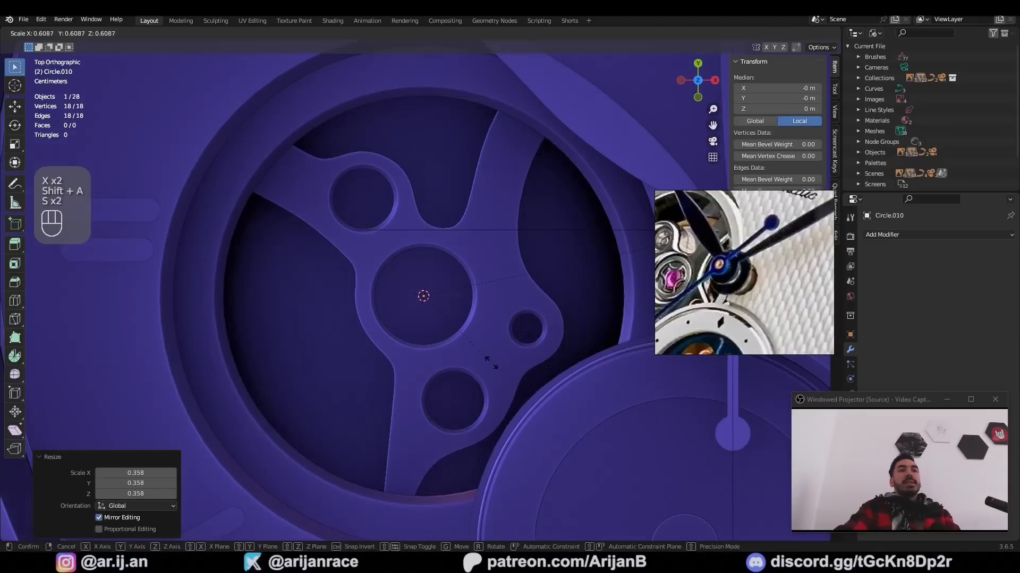
key("c")
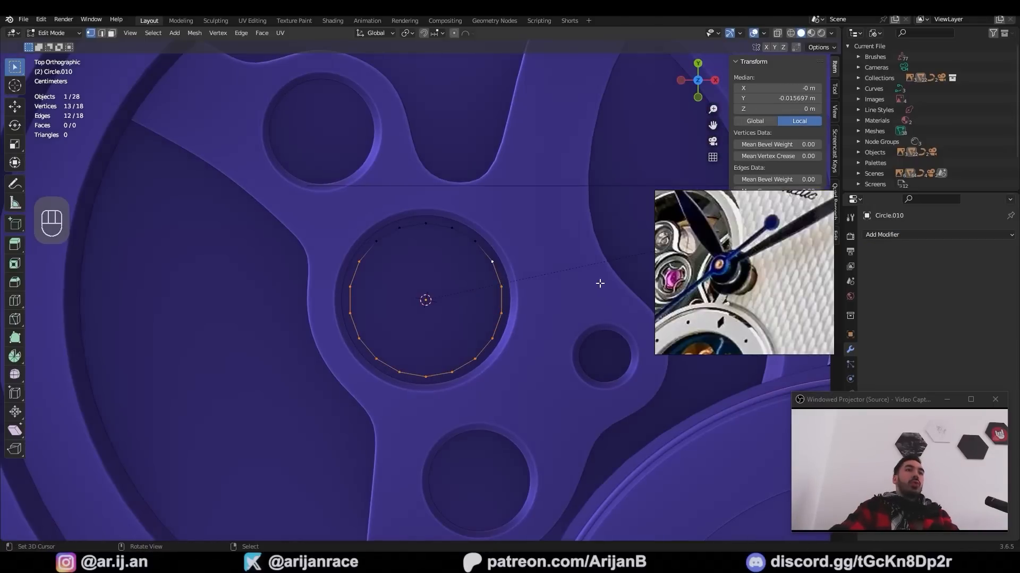
right_click(572, 300)
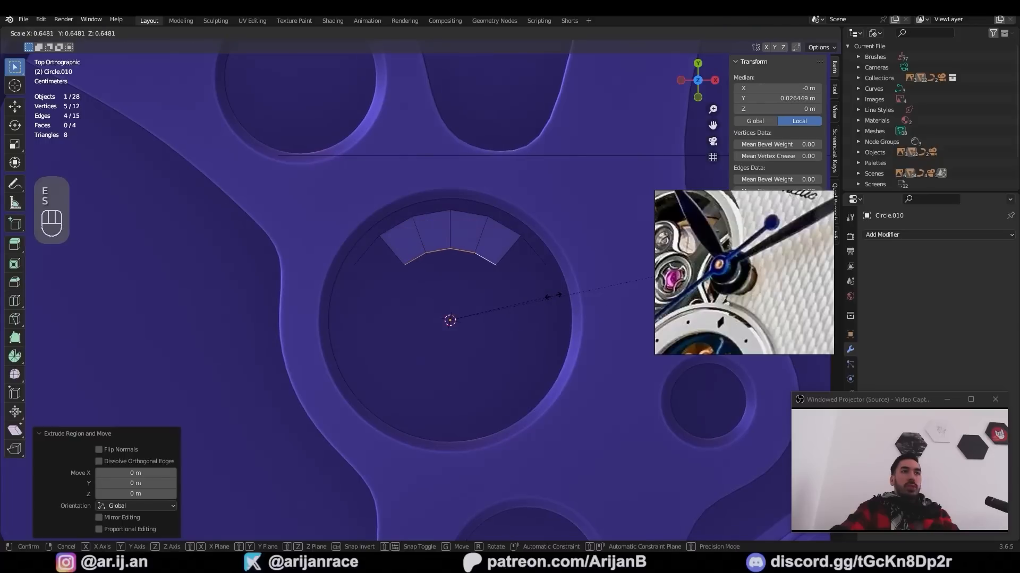
Extrude the arc's middle edges inward at scale 0.648 and shape them into a curved notch profile with LoopTools Relax
left_click(552, 295)
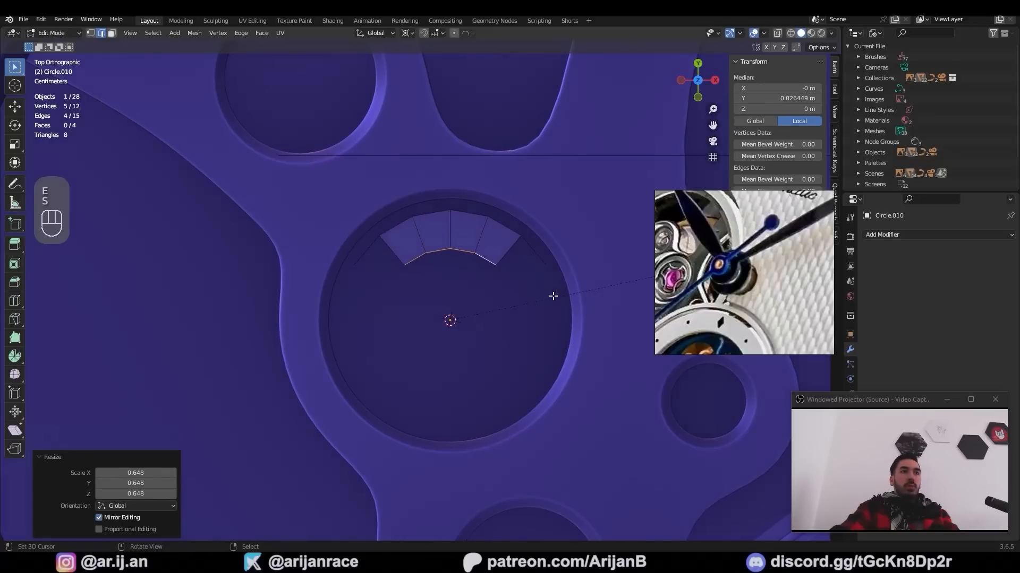
key("w")
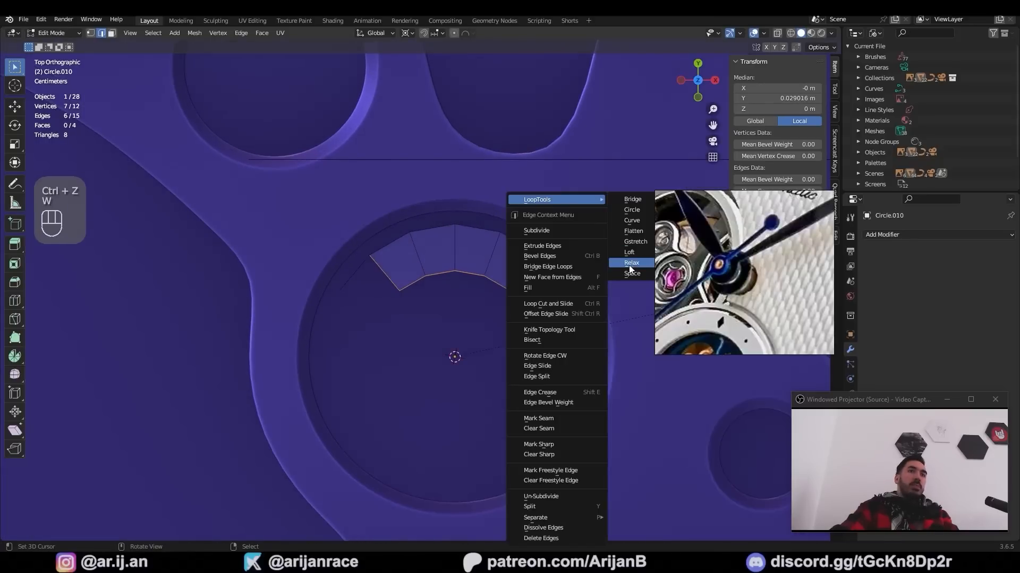
left_click(630, 263)
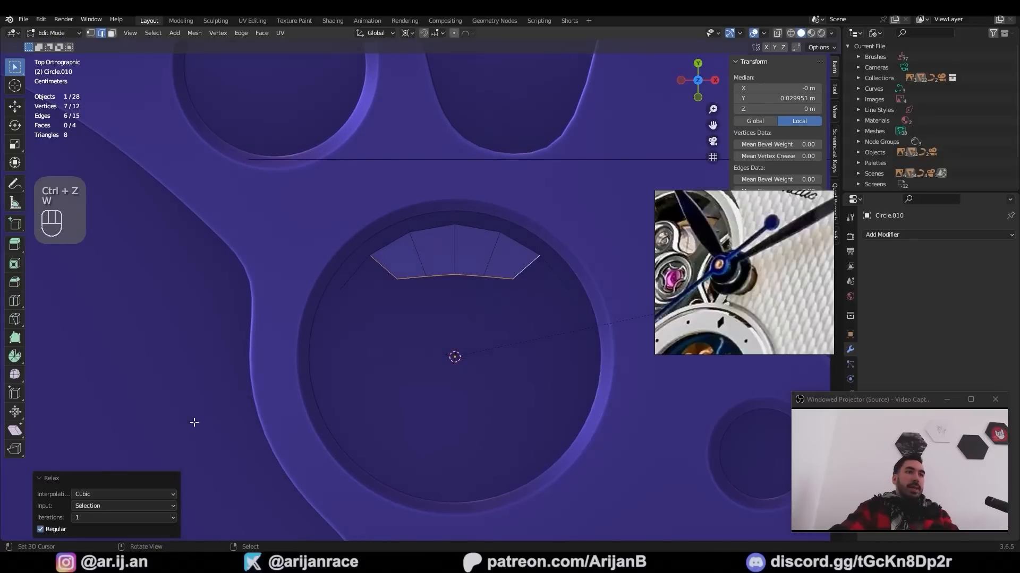
key("1")
key("x")
left_click(505, 216)
key("a")
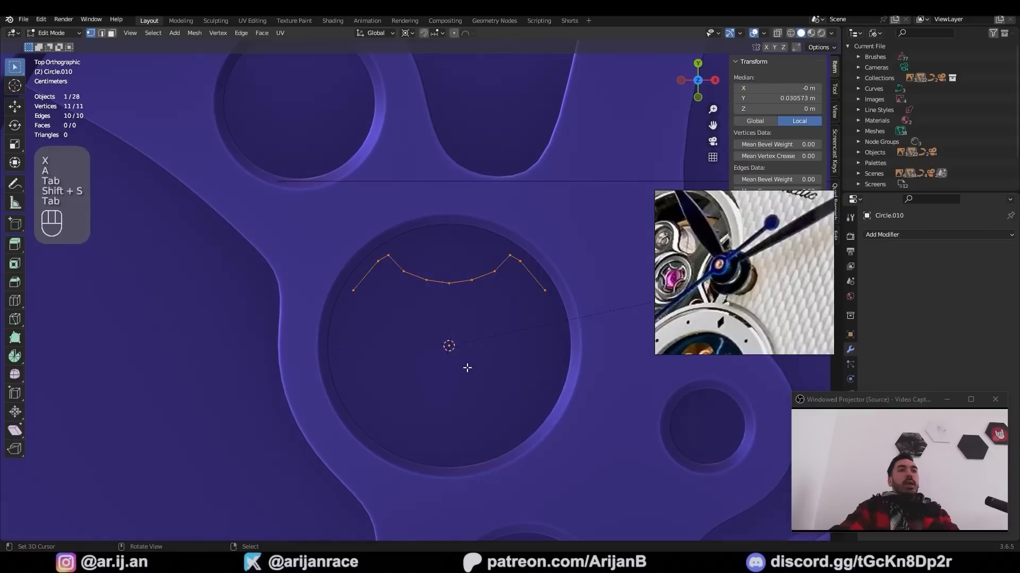
Spin the notch profile 360° in 3 duplicated steps around the centre and merge its vertices by a distance of 0.0001 m
key("a")
key("alt+e")
left_click(489, 359)
left_click_drag(128, 415, 145, 376)
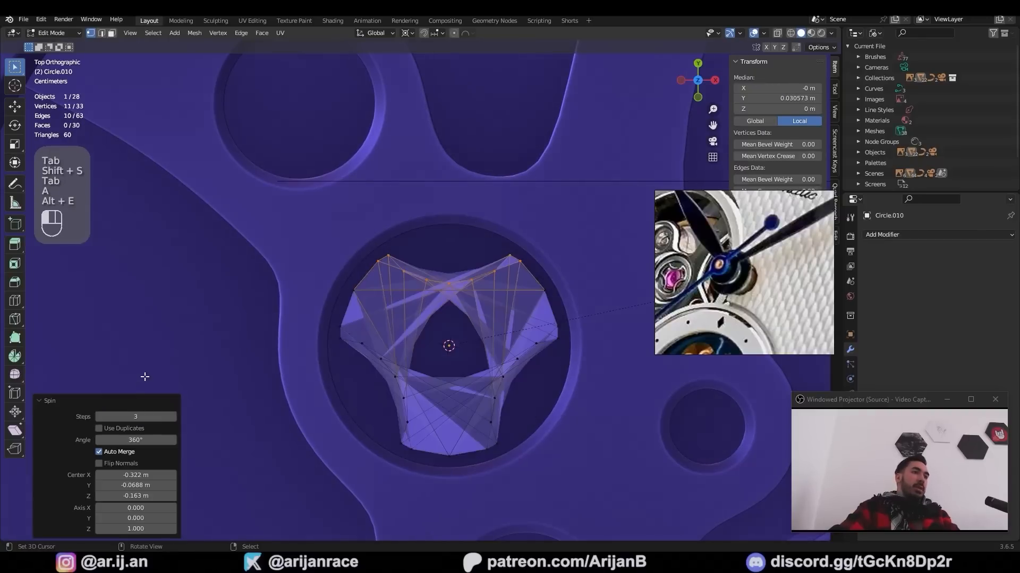
left_click(118, 429)
key("a")
key("shift+w")
key("m")
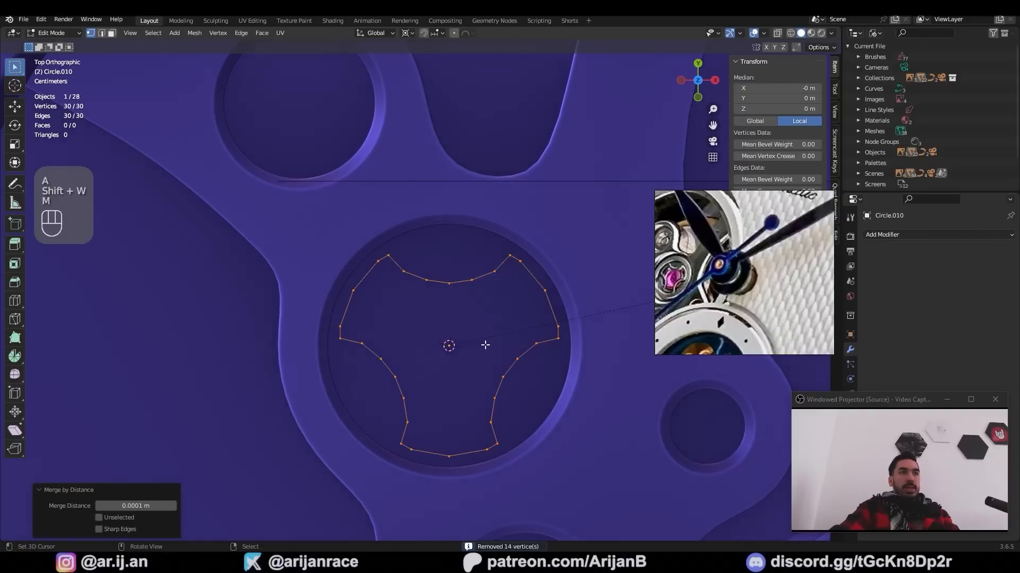
Add a Subdivision modifier with viewport level 3 to the three-lobed outline
key("Tab")
key("ctrl+2")
key("ctrl+3")
key("Tab")
Turn the three-lobed outline into a thin frame by filling it, insetting about 0.002 m and deleting the inner face
scroll(544, 317, "up", 1)
scroll(468, 295, "up", 2)
key("shift+s")
key("f")
key("i")
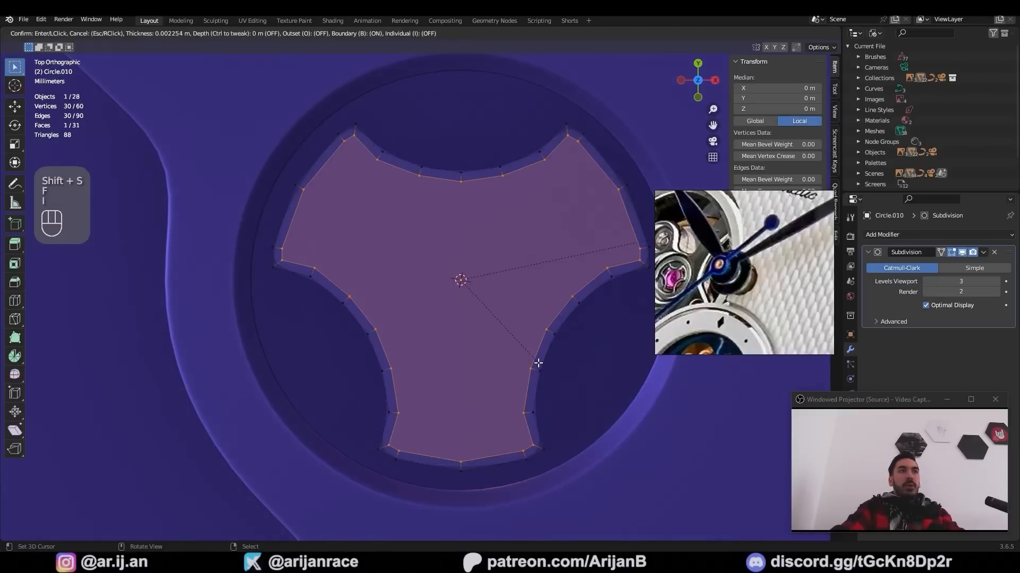
left_click(537, 363)
key("x")
left_click(532, 385)
Add an 18-vertex circle inside the frame, lower it by about 0.0027 m, and extrude it with scaling into a thin ring
key("shift+a")
key("s")
key("g")
left_click(506, 334)
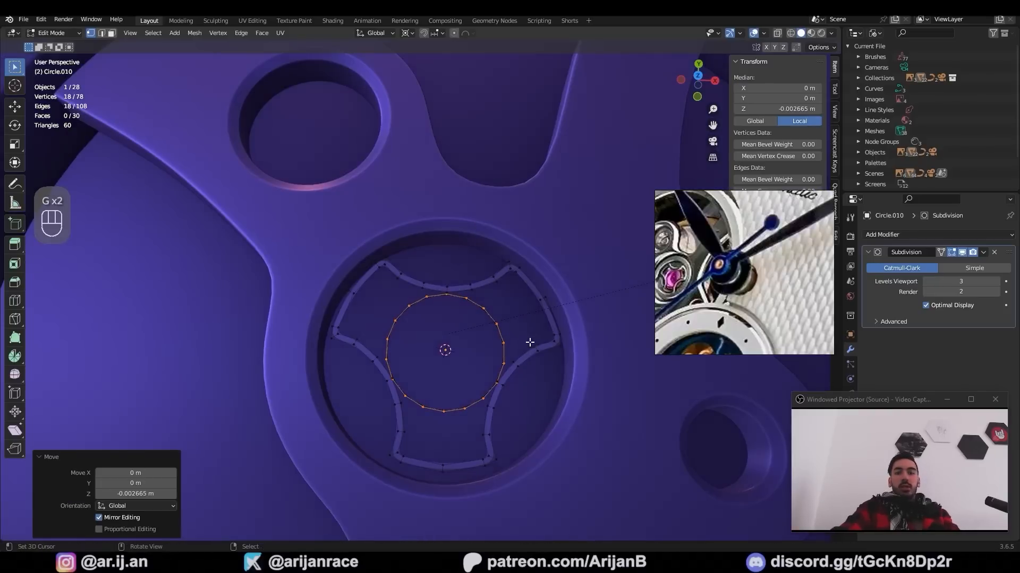
key("KP_7")
key("e")
key("s")
left_click(528, 363)
Recalculate the normals and extrude the faces of the three-lobed frame and inner ring to give them thickness
key("a")
key("shift+n")
key("3")
key("e")
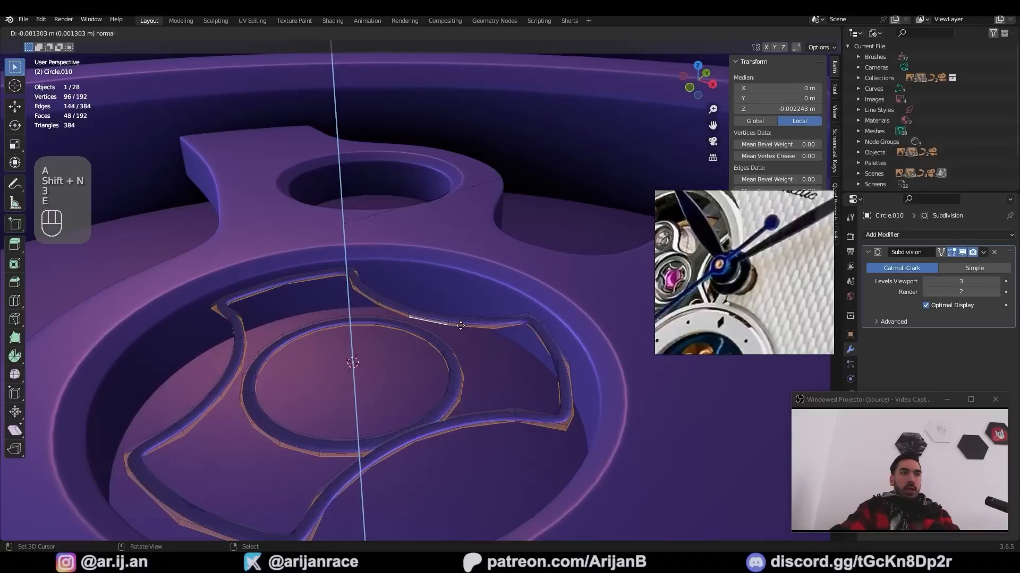
left_click(463, 336)
key("x")
left_click(472, 347)
Bevel the upper edges of the three-lobed frame and inner ring with two segments
key("ctrl+z")
key("ctrl+z")
middle_click_drag(279, 365, 485, 401, "shift")
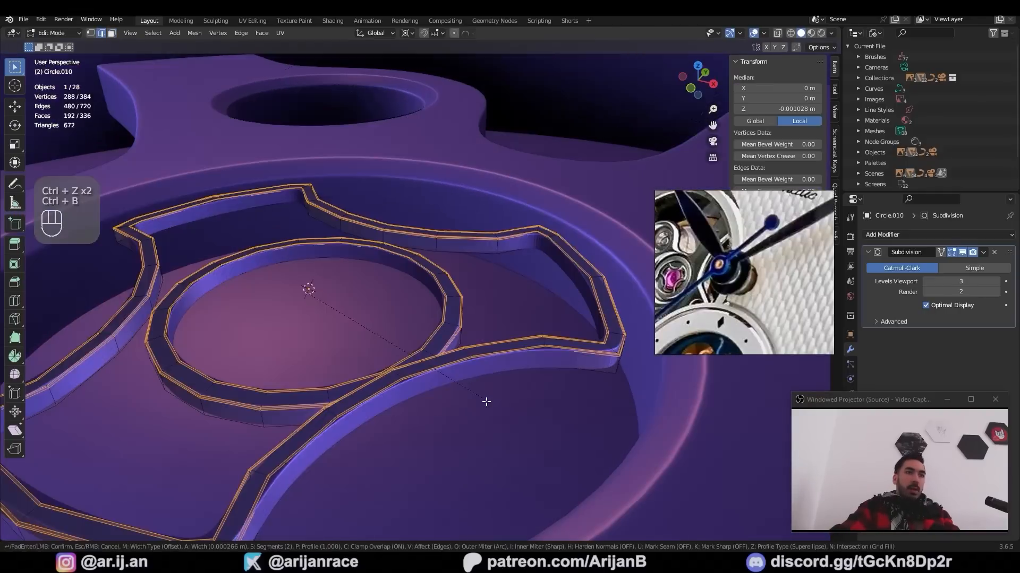
key("ctrl+b")
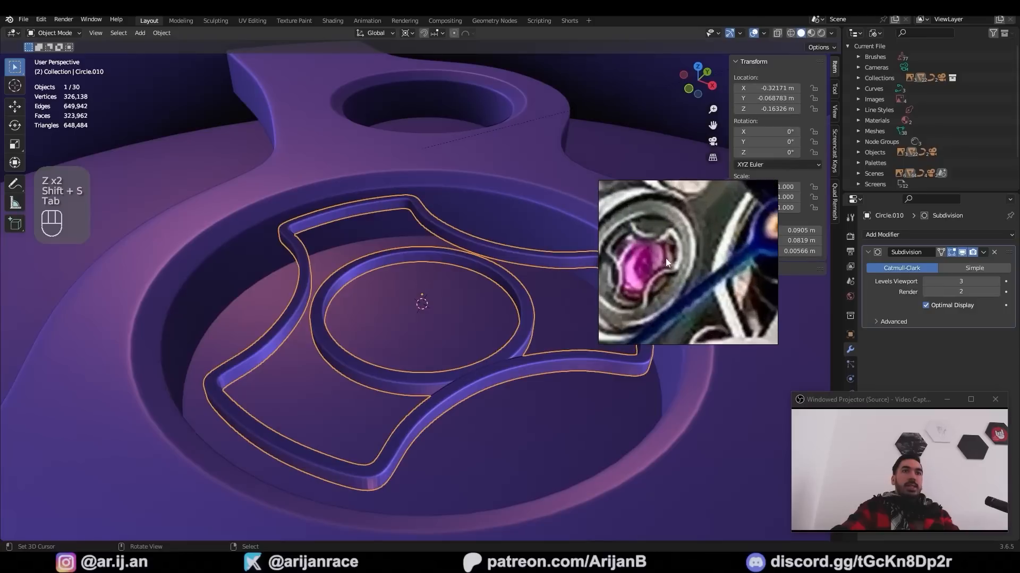
Add a cube at the inner ring's centre, subdivided at level 3 and scaled to 0.029, and apply its subdivision
key("shift+a")
left_click(540, 310)
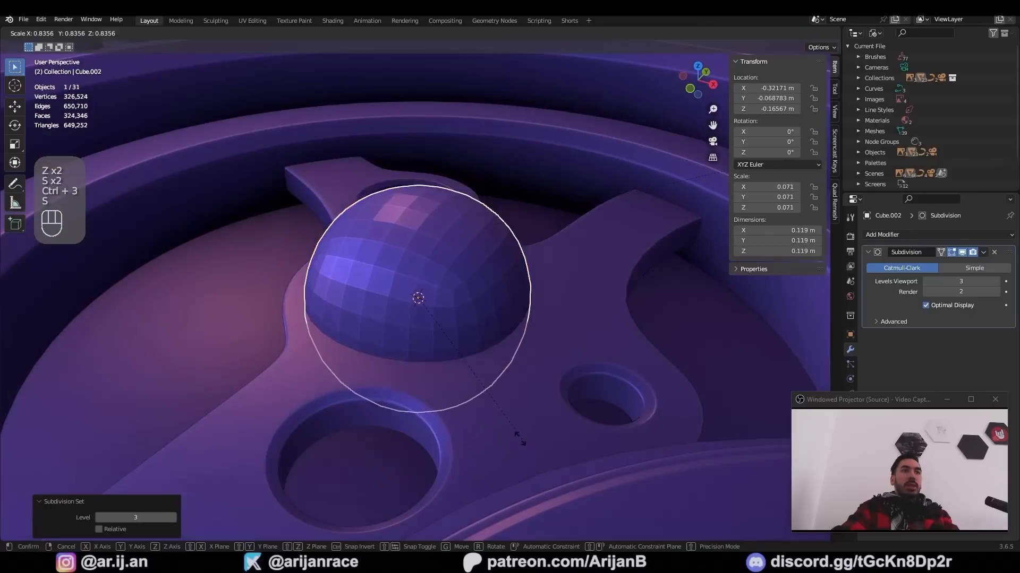
key("s")
scroll(442, 381, "up", 3)
key("ctrl+a")
Add and apply a spherical Cast modifier on the subdivided cube, and delete its lower half
left_click(904, 234)
left_click(887, 279)
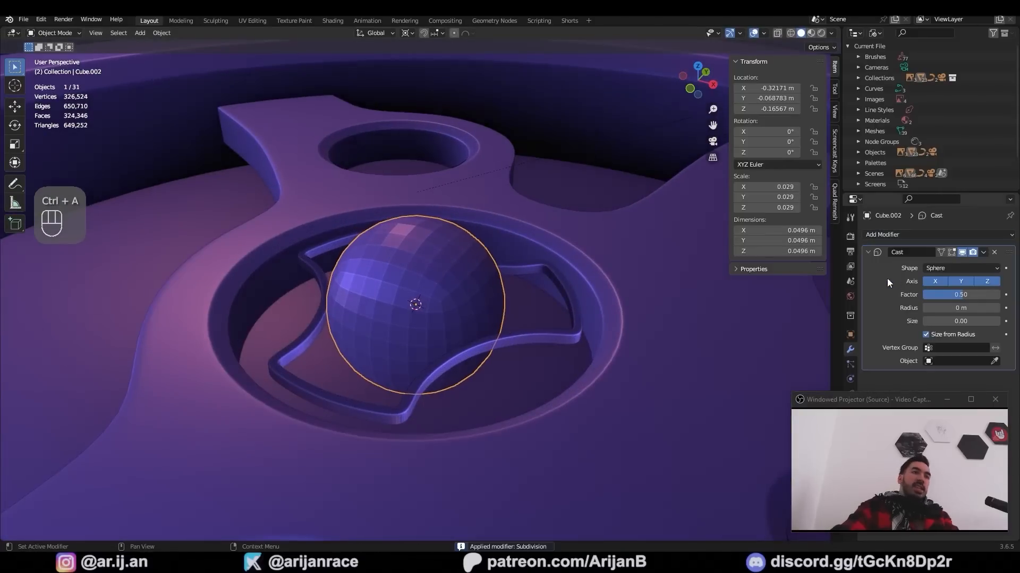
key("ctrl+a")
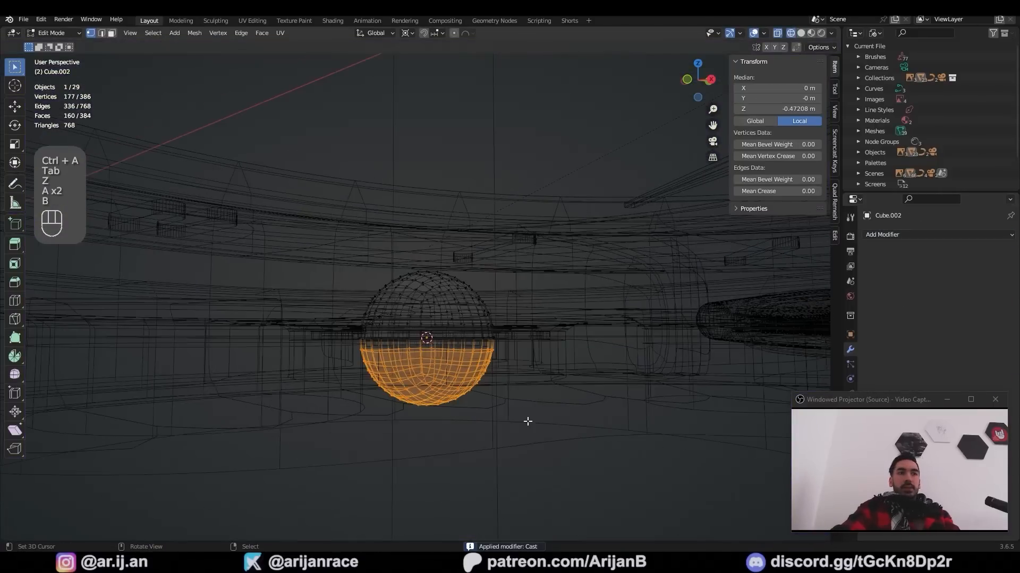
key("x")
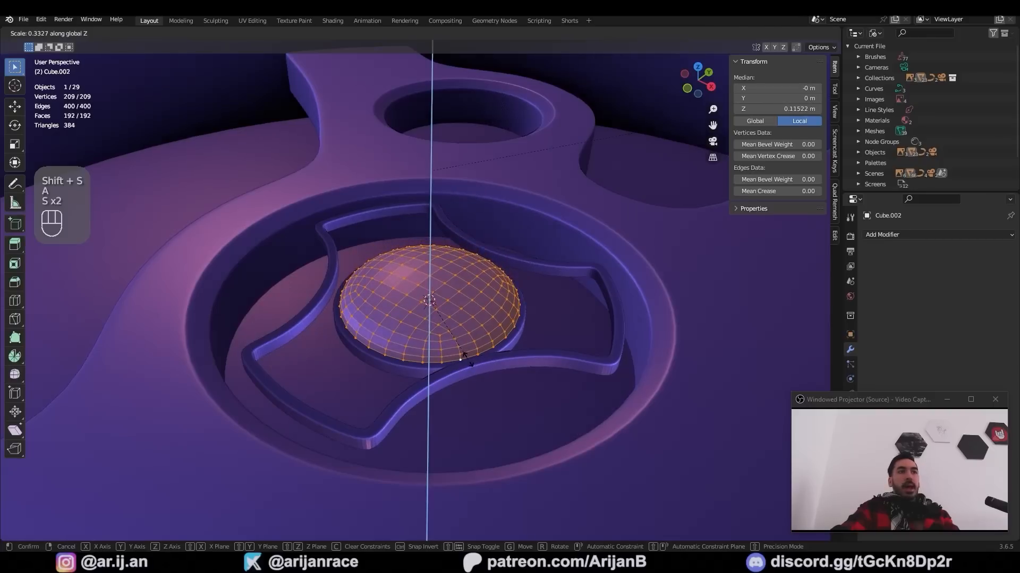
Flatten the half-sphere jewel along Z to about a third of its height and shade it auto smooth
key("s")
left_click(451, 344)
key("Tab")
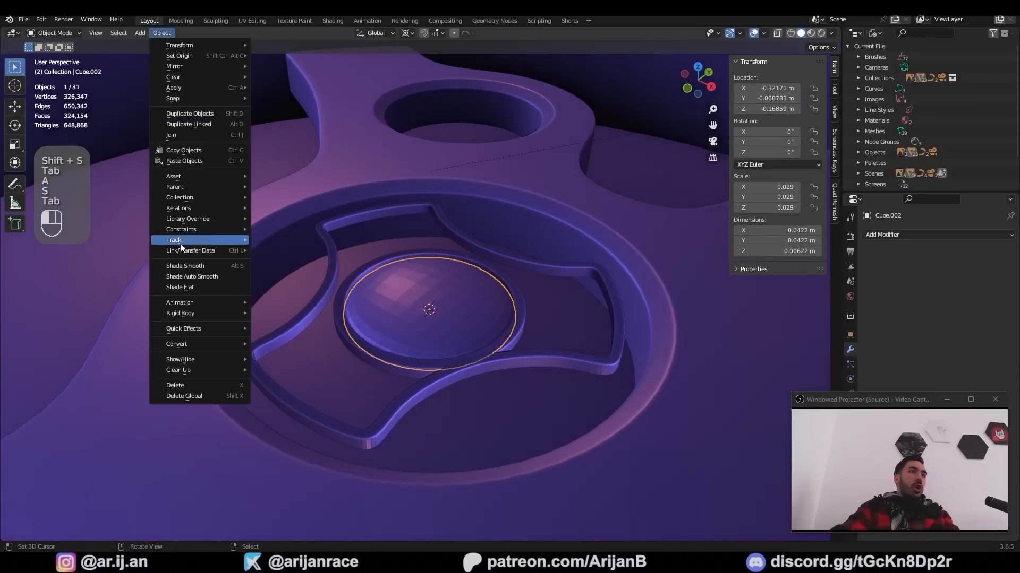
left_click(188, 276)
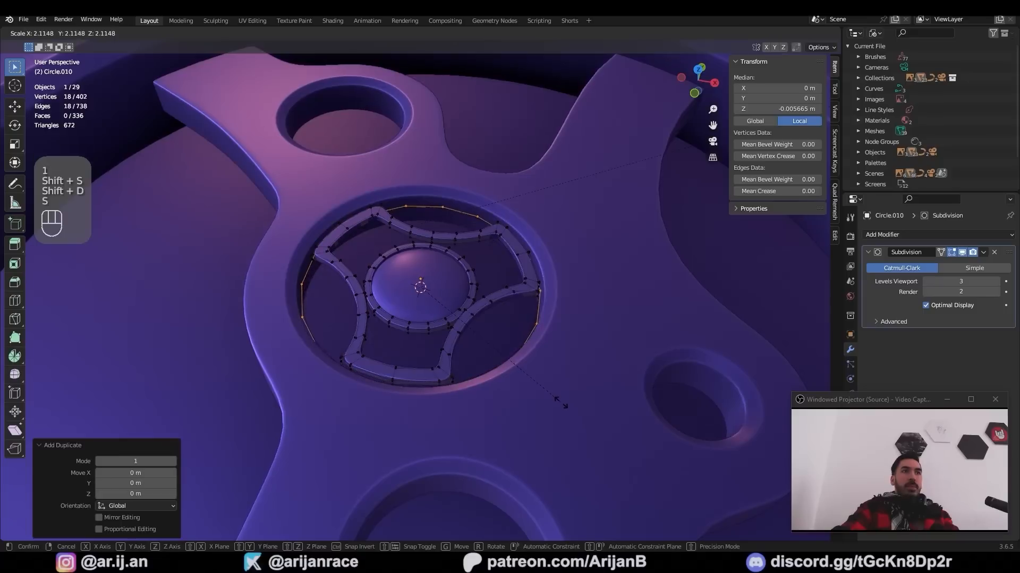
Scale the duplicated ring edge loop outward about 2.1 times towards the rim of the bridge's central opening
left_click(565, 407)
middle_click_drag(564, 406, 574, 416)
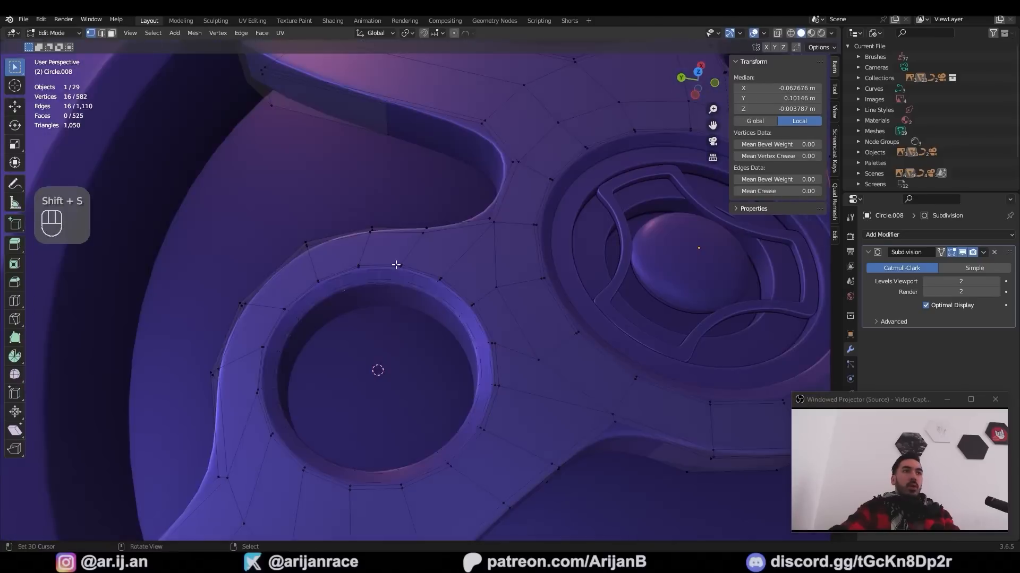
Duplicate the edge loop of the bridge's large round hole, lower the copy along Z and extrude it inward into a ring
key("z")
scroll(462, 271, "up", 2)
mouse_move(454, 330)
middle_mouse_down("shift")
mouse_move(462, 287)
mouse_move(533, 335)
mouse_move(477, 348)
middle_mouse_up("shift")
left_click(462, 264, "alt")
key("shift+d")
right_click(537, 332)
key("g")
key("z")
left_click(534, 349)
key("e")
key("s")
left_click(486, 357)
Cut supporting edge loops around the new ring in the hole, raising one of them about 0.005 m along Z
key("z")
key("ctrl+r")
left_click(492, 306)
right_click(498, 321)
key("g")
middle_click(503, 326)
left_click(503, 315)
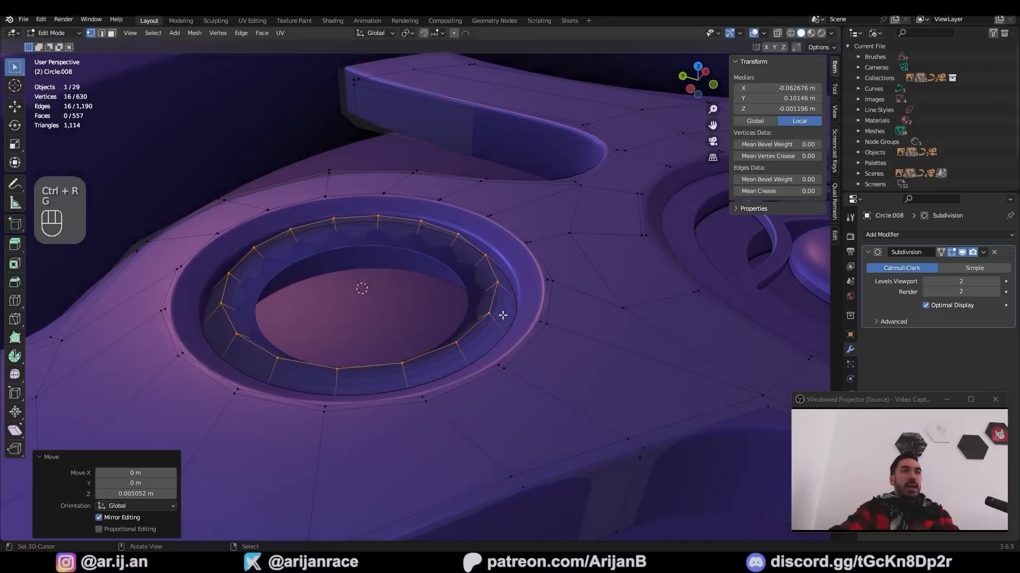
scroll(503, 315, "up", 4)
key("ctrl+r")
left_click(569, 333)
Extrude the ring's inner loop inward at 0.535 scale, then fill its centre and extrude that downward as a recess
key("1")
key("z")
left_click(513, 240, "alt")
key("e")
right_click(562, 350)
key("s")
left_click(475, 337)
key("f")
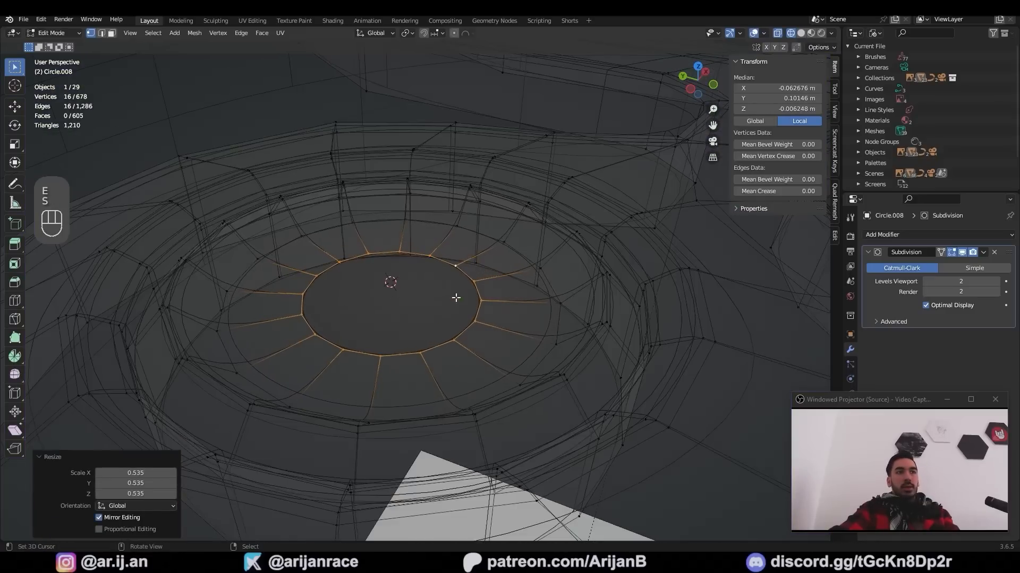
key("e")
left_click(470, 367)
Cut an edge loop around the flat floor of the jewel setting near its outer edge, at factor 0.840
key("ctrl+z")
key("ctrl+r")
key("ctrl+z")
key("ctrl+r")
left_click(515, 281)
left_click(539, 271)
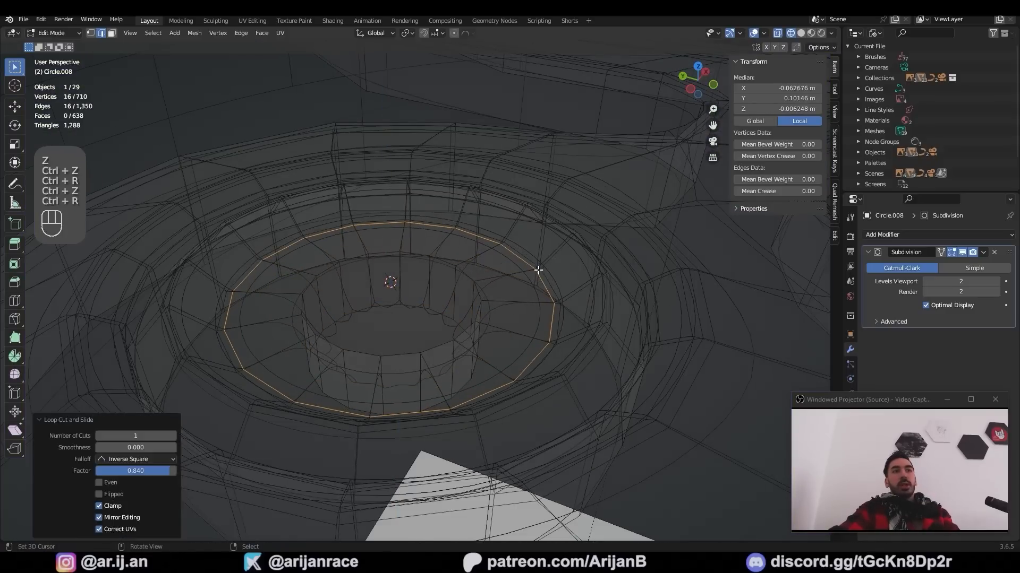
Extrude the narrow outer band of floor faces vertically and delete the extruded end faces
key("3")
key("z")
left_click(540, 273, "alt")
key("e")
left_click(541, 300)
key("z")
key("x")
left_click(606, 332)
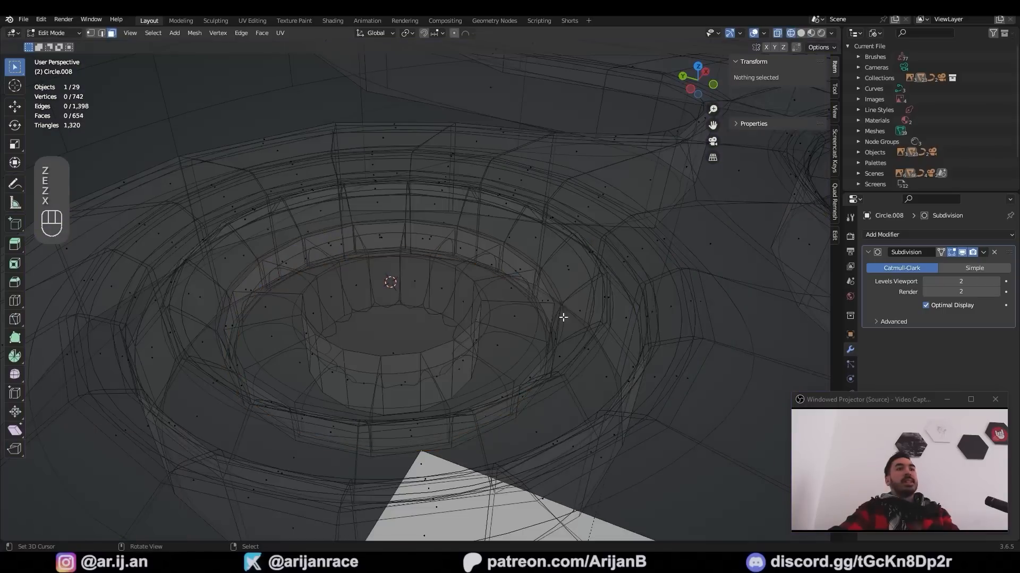
Bevel the two neighbouring edge loops along the rim of the jewel setting's inner part
scroll(562, 317, "up", 2)
key("2")
key("z")
key("z")
left_click(571, 282, "alt")
left_click(582, 282, "alt+shift")
key("ctrl+b")
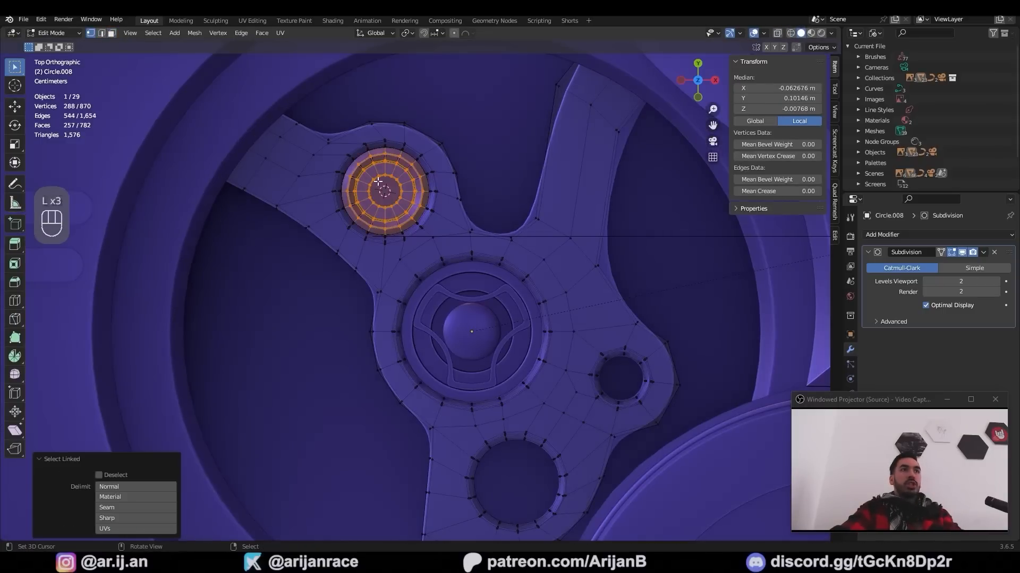
Duplicate the complete jewel setting, place the copy in the open area beside the bridge and separate it into its own object
key("shift+d")
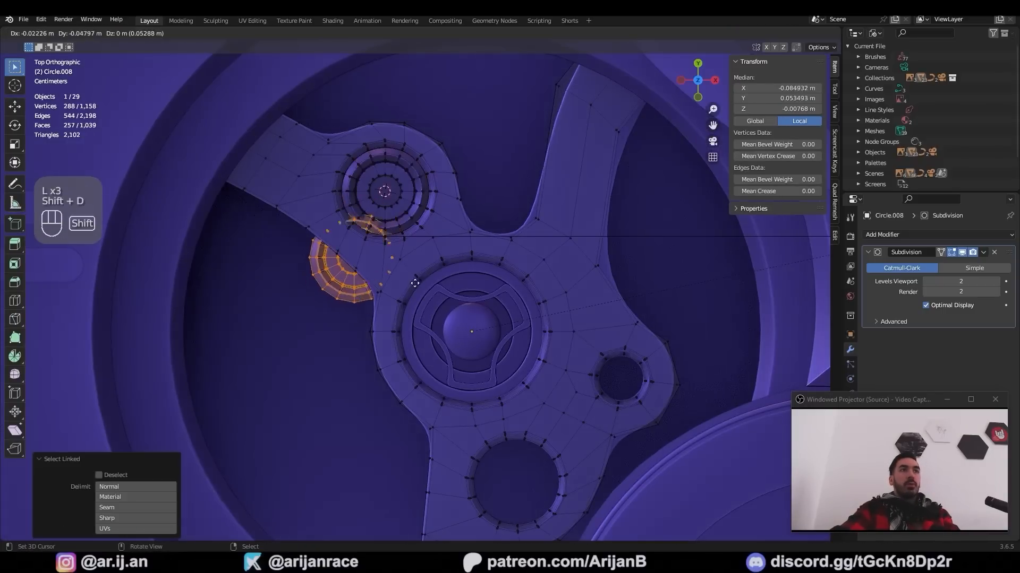
left_click(295, 352)
scroll(295, 352, "up", 2)
middle_click_drag(329, 409, 454, 260, "shift")
key("p")
left_click(432, 266)
Snap the 3D cursor to the centre of the separated jewel setting and set its origin there
key("Tab")
right_click(363, 250)
key("Tab")
key("3")
key("shift+s")
key("Tab")
key("ctrl+alt+shift+c")
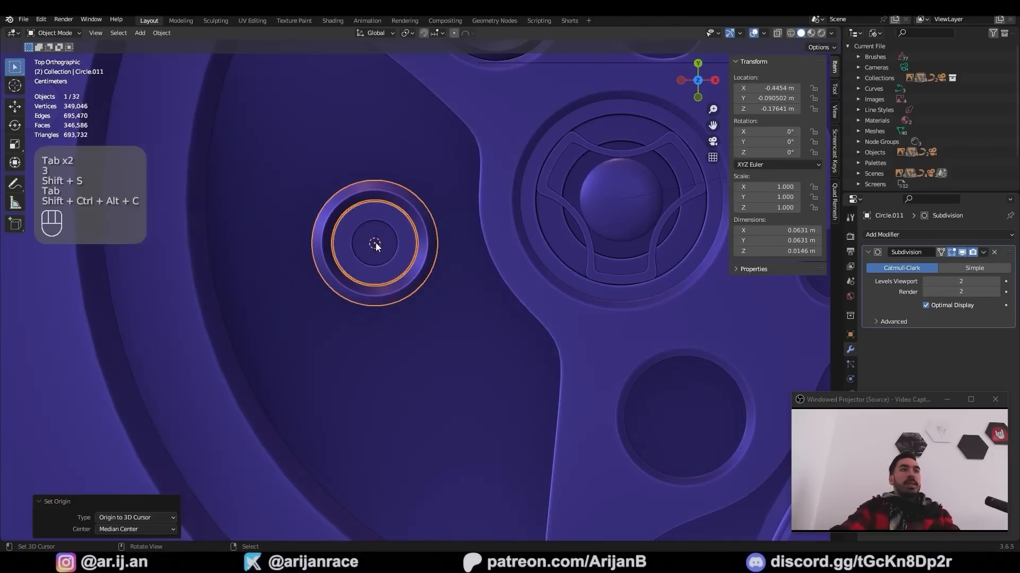
Snap the 3D cursor to the centre of the bridge's lower round hole and move the separated jewel setting there
scroll(376, 244, "down", 1)
key("g")
right_click(396, 270)
middle_click_drag(595, 330, 524, 261, "shift")
right_click(552, 250)
key("Tab")
key("1")
right_click(575, 264, "alt")
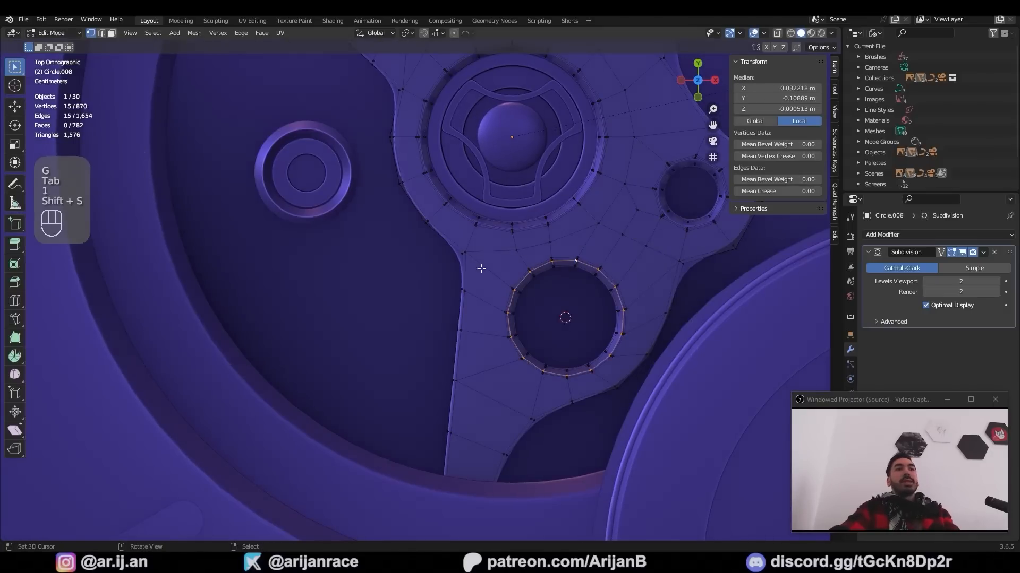
key("Tab")
right_click(340, 197)
key("shift+s")
Scale the whole jewel setting's mesh to fit inside the lower round hole
middle_click_drag(498, 361, 361, 324, "shift")
scroll(458, 343, "up", 4)
scroll(457, 343, "up", 2)
key("z")
key("Tab")
key("z")
key("a")
key("s")
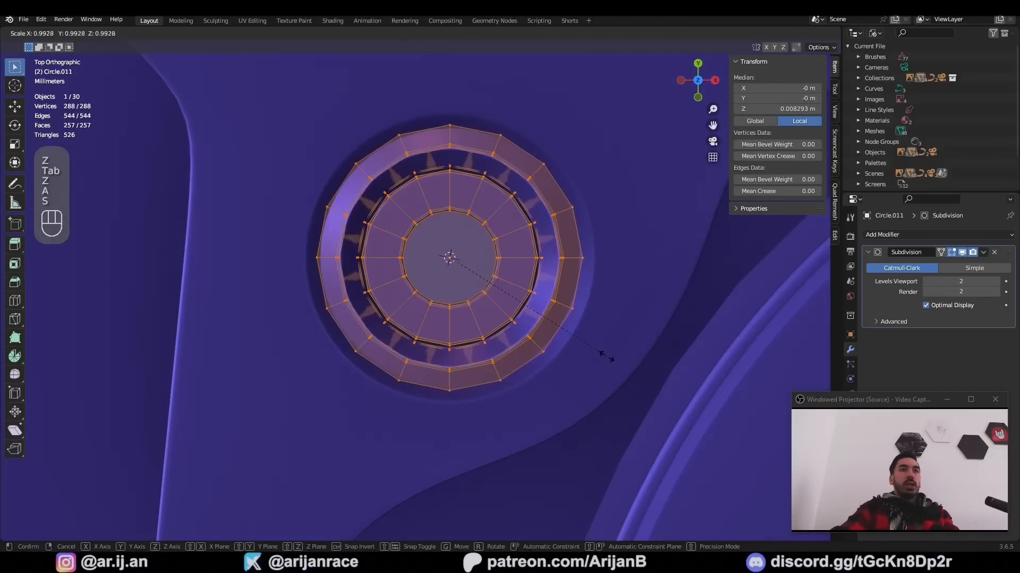
left_click(603, 355)
key("Tab")
Duplicate only the inner jewel piece of the lower setting and move the copy towards the bridge's small round hole
middle_click_drag(415, 406, 380, 392)
key("KP_7")
scroll(444, 323, "down", 5)
key("Tab")
key("a")
key("a")
key("l")
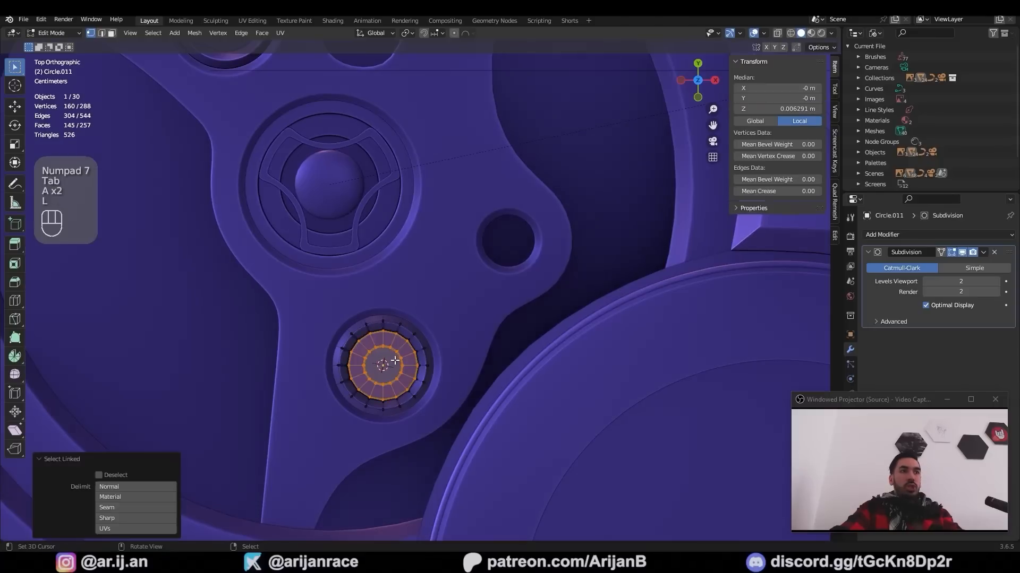
key("shift+d")
left_click(601, 164)
scroll(582, 200, "down", 2)
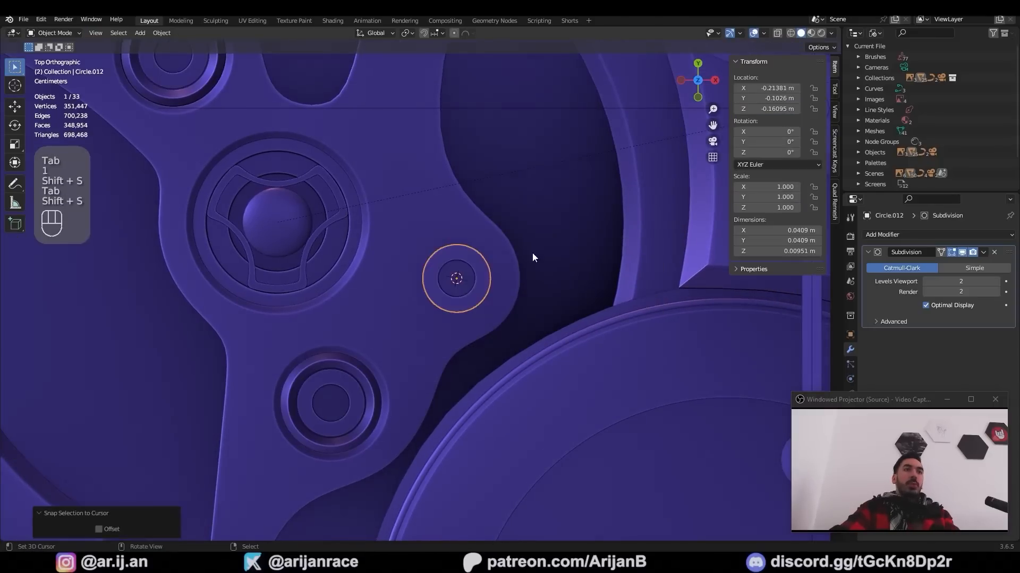
Scale the duplicated jewel piece to fit the bridge's small round hole
scroll(533, 254, "up", 2)
key("s")
left_click(547, 335)
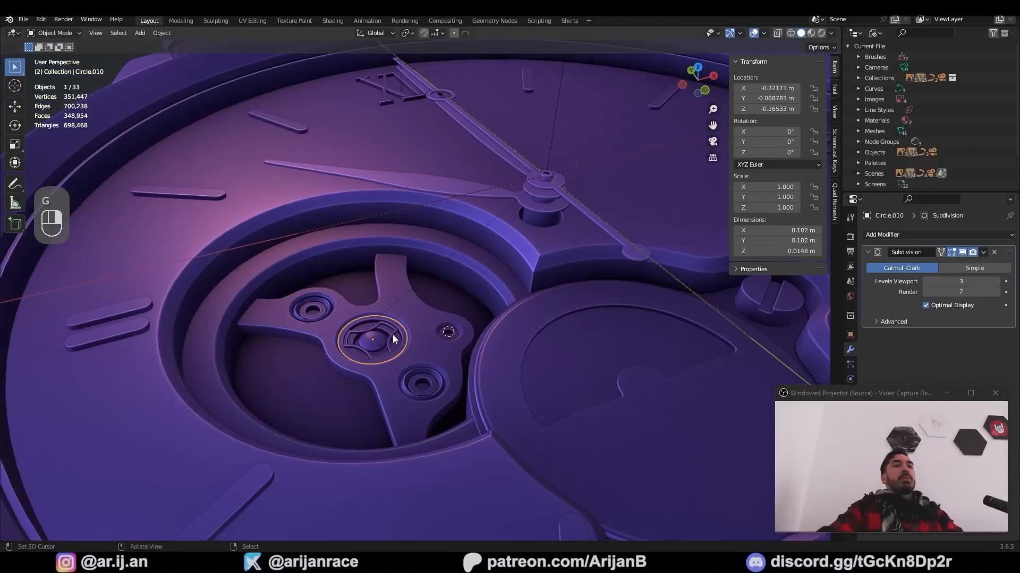
Snap the 3D cursor to the bridge's central ring, add a 30-vertex circle and extrude it inward into a flat ring
left_click(393, 335)
key("shift+s")
left_click(453, 389)
key("KP_7")
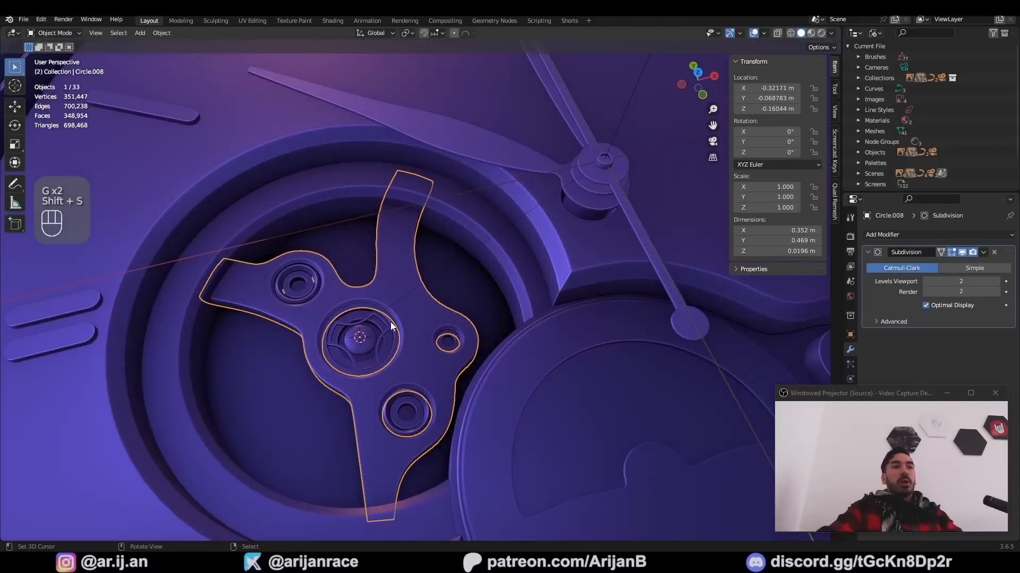
key("shift+a")
mouse_move(390, 321)
left_click(419, 343)
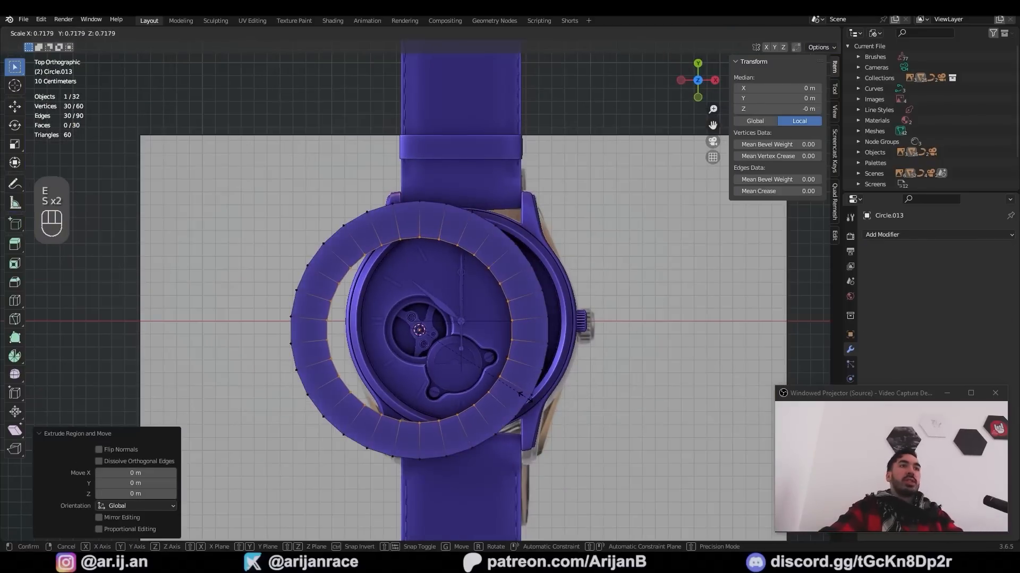
key("e")
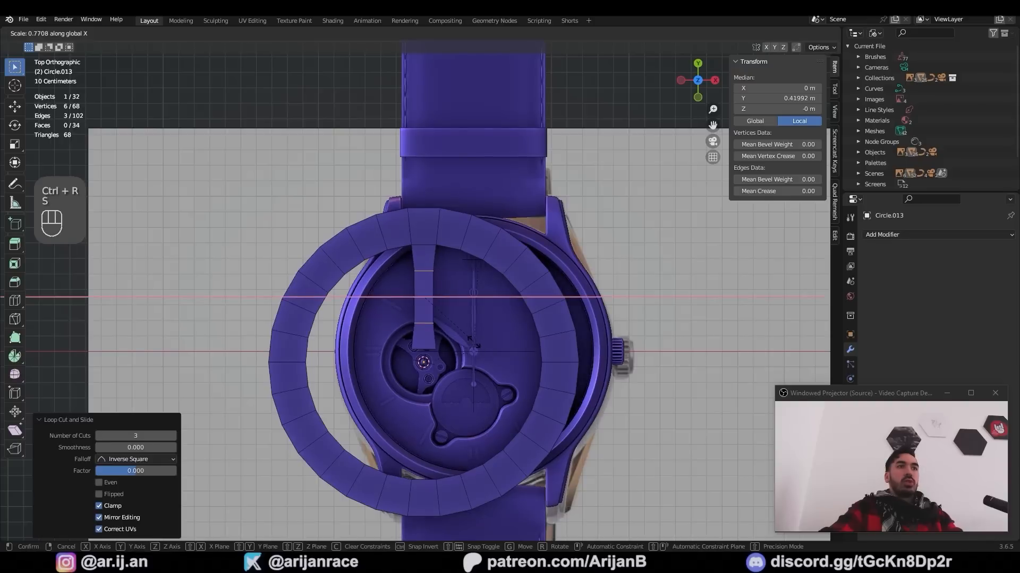
Narrow the spoke's middle along X to 0.715 and spin it as duplicates in 3 steps through 360°
left_click(461, 334)
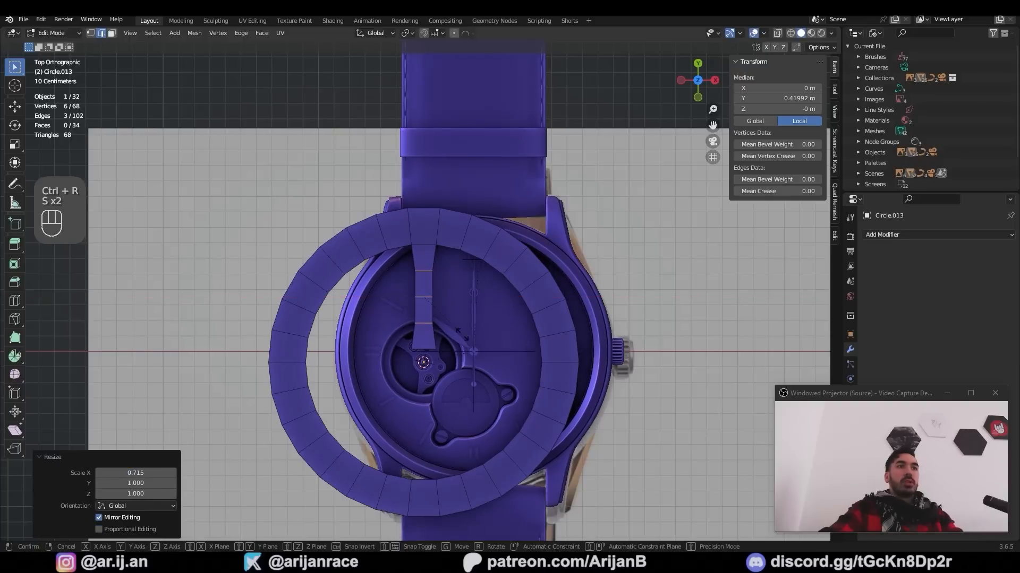
key("alt+e")
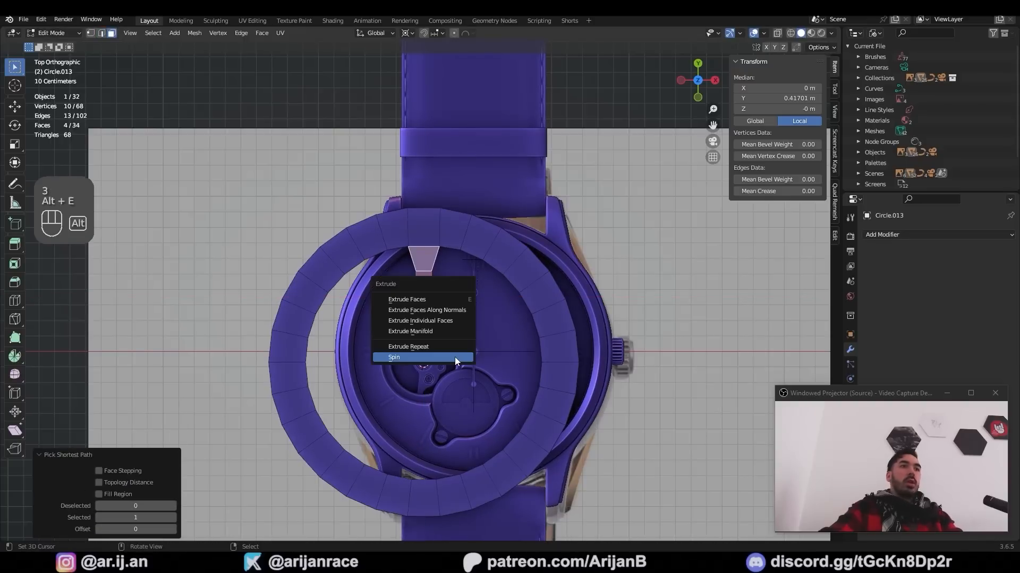
left_click(455, 358)
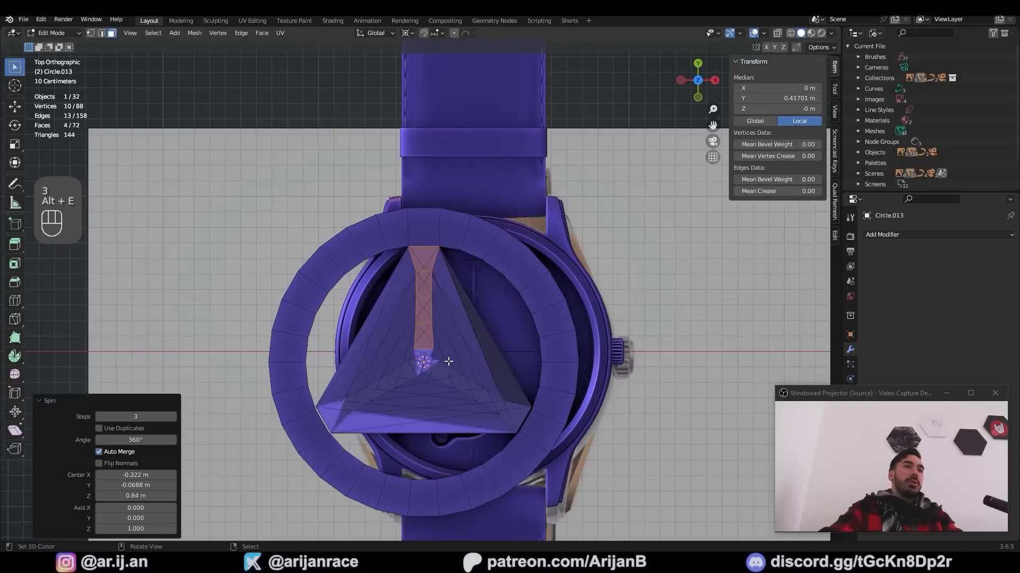
left_click(117, 428)
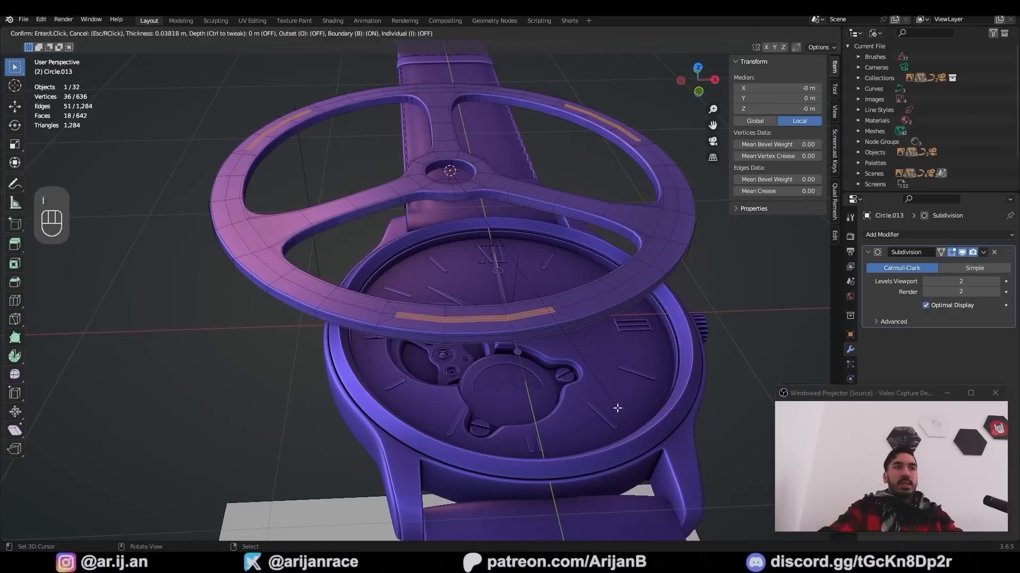
Inset the three selected arc strips on the spoked wheel's rim and extrude them into narrow slots
left_click(617, 407)
scroll(611, 393, "up", 5)
key("e")
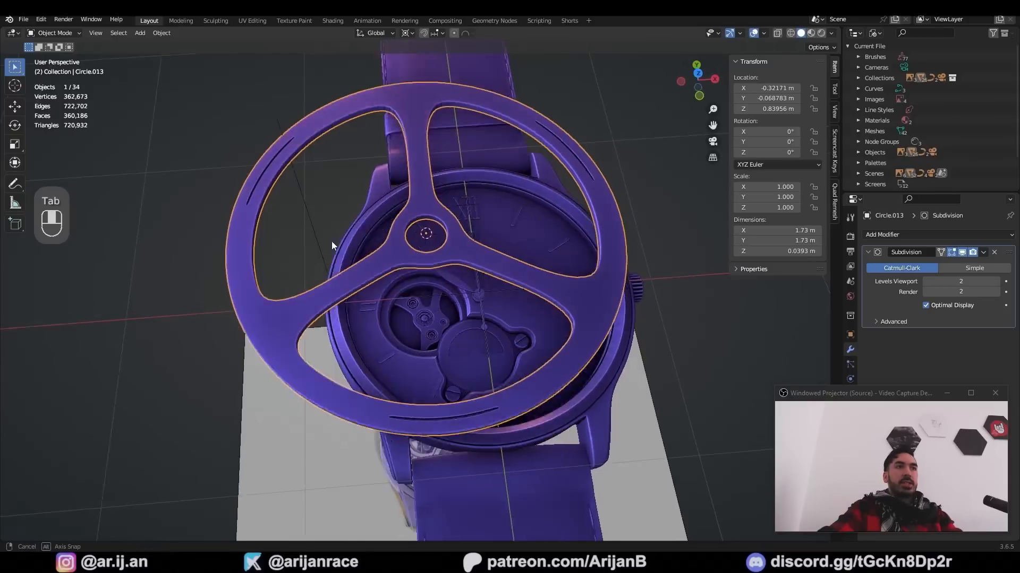
key("Tab")
key("Tab")
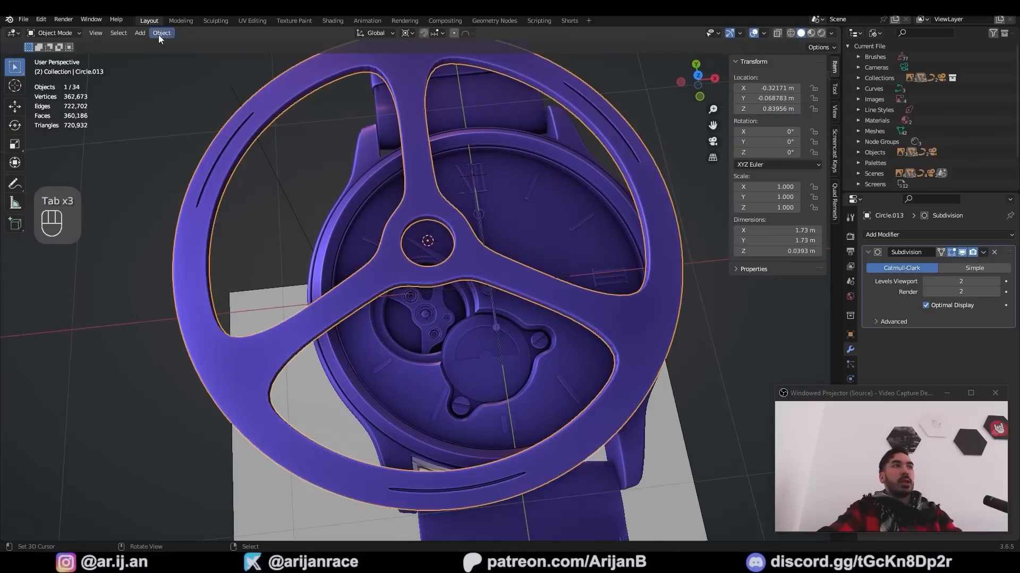
Scale the spoked wheel to 0.245 to fit the open-heart opening
key("s")
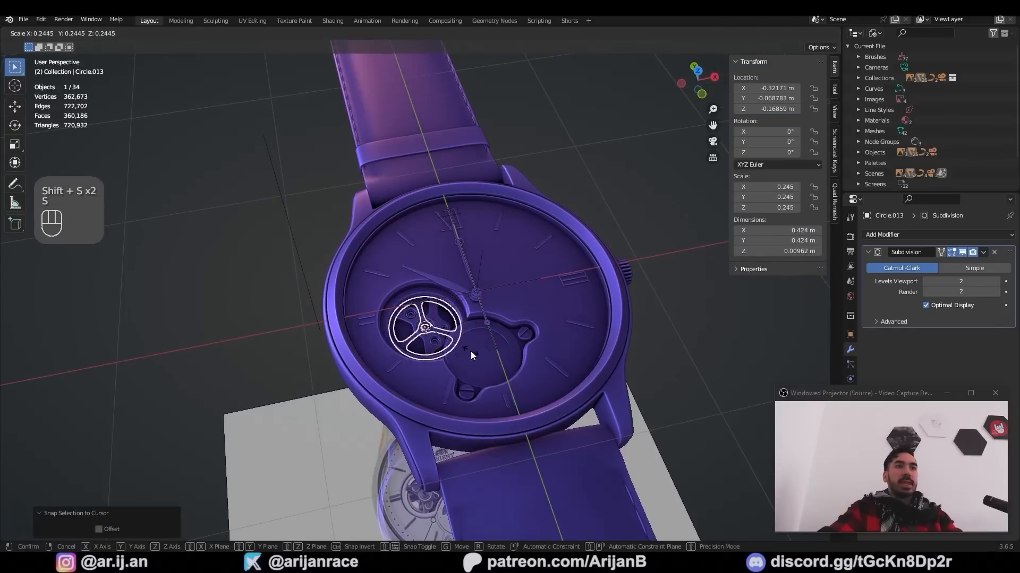
left_click(471, 352)
scroll(473, 352, "up", 4)
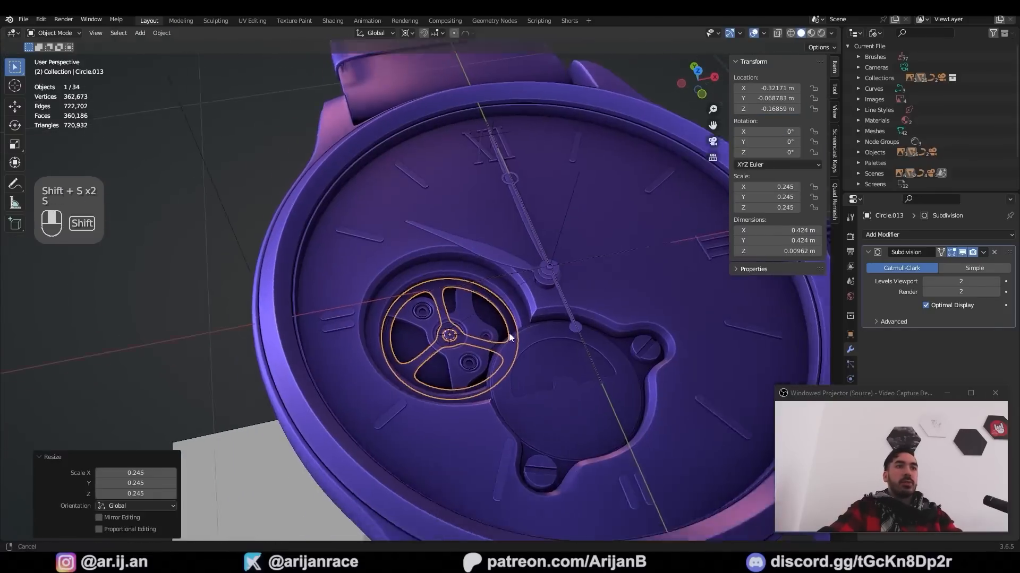
Lower the spoked wheel beneath the bridge, snap the 3D cursor to its centre and rotate it about Z
key("a")
key("a")
right_click(429, 390)
middle_click_drag(429, 390, 478, 339)
key("g")
left_click(532, 409)
key("shift+s")
left_click(542, 485)
key("r")
key("z")
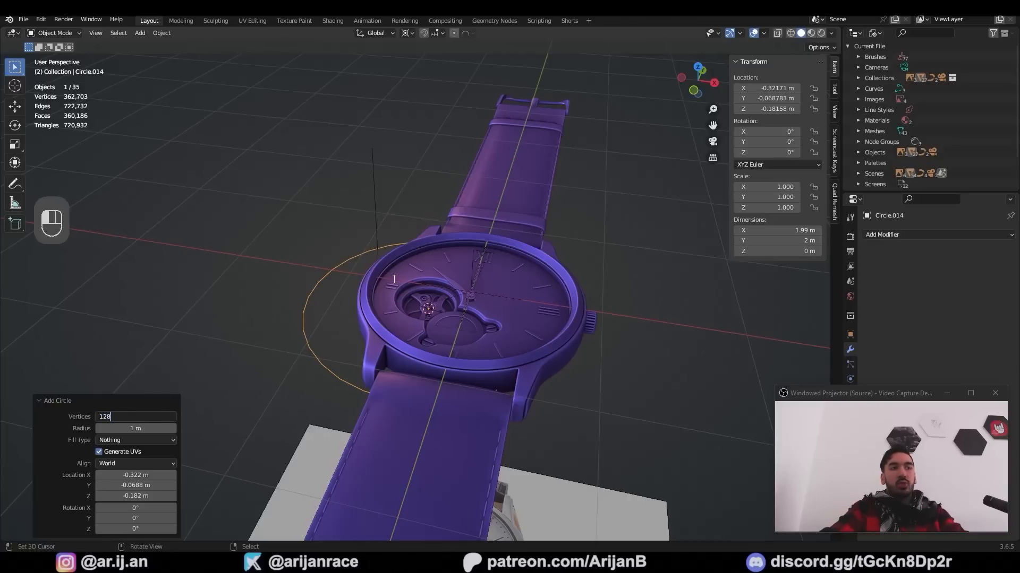
Give the new circle 128 vertices, raise it above the watch and extrude it downward into a band
key("Return")
key("Tab")
key("g")
key("z")
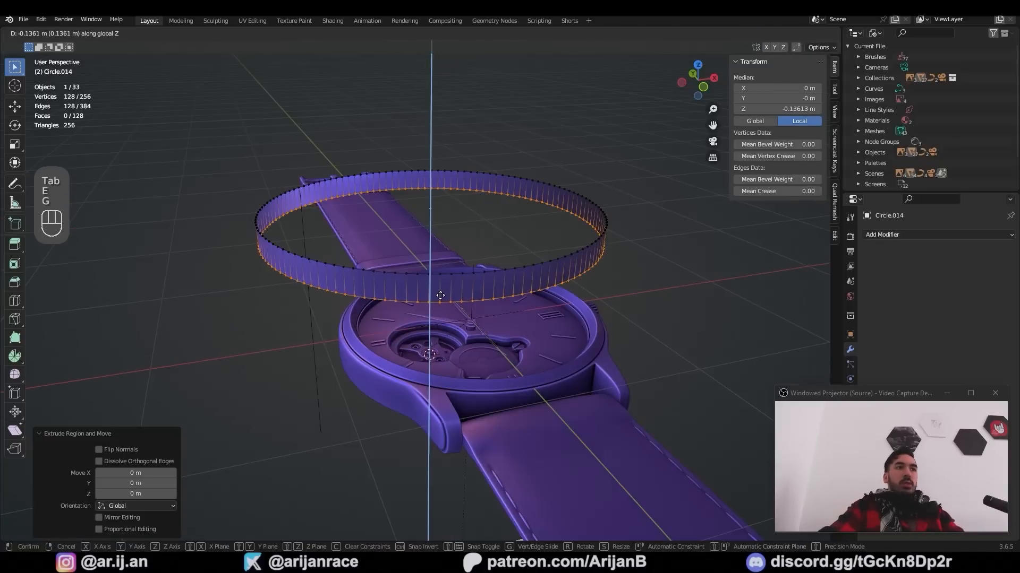
left_click(441, 298)
Select every second band face with Checker Deselect, extrude them outward about 0.042 m and taper them horizontally into gear teeth
key("3")
right_click(438, 297, "alt")
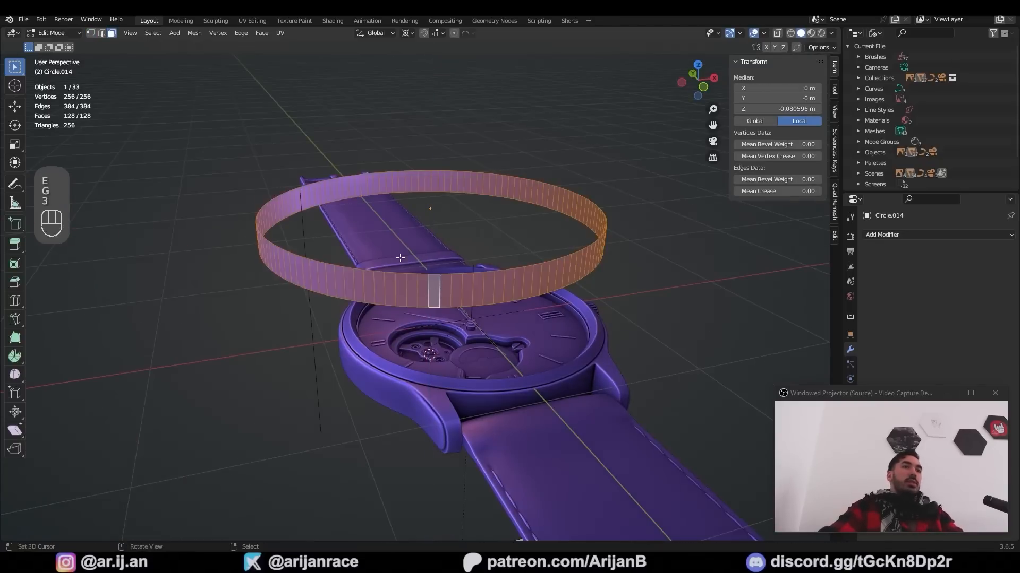
scroll(400, 258, "up", 2)
left_click(152, 34)
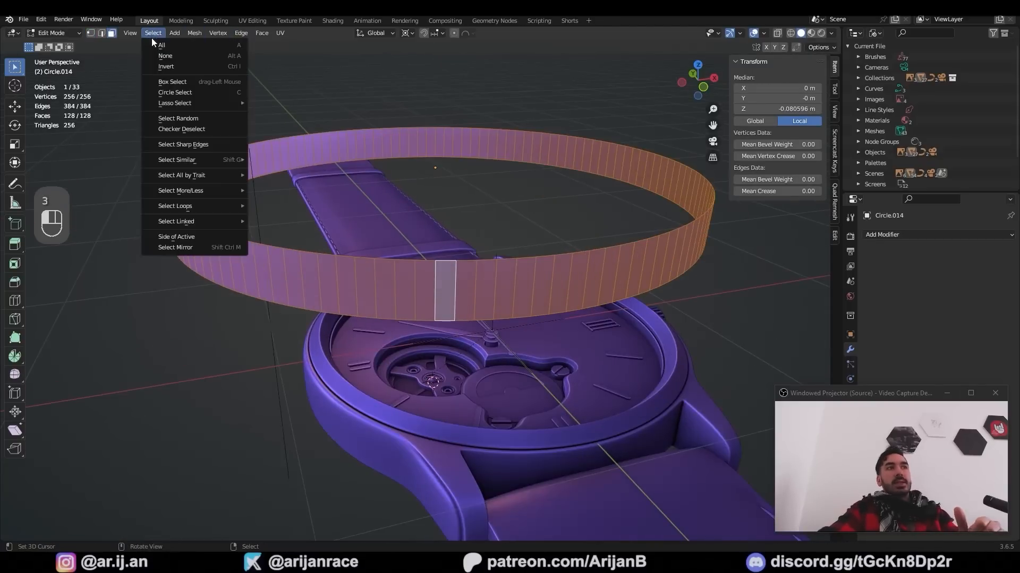
left_click(213, 129)
middle_click_drag(214, 130, 294, 279)
key("e")
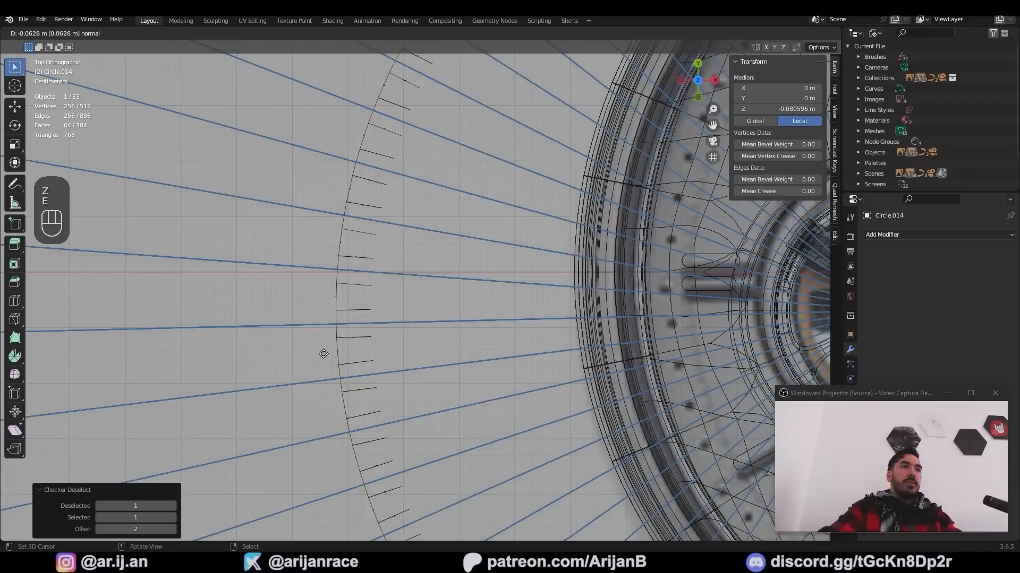
left_click(346, 297)
key("s")
key("shift+z")
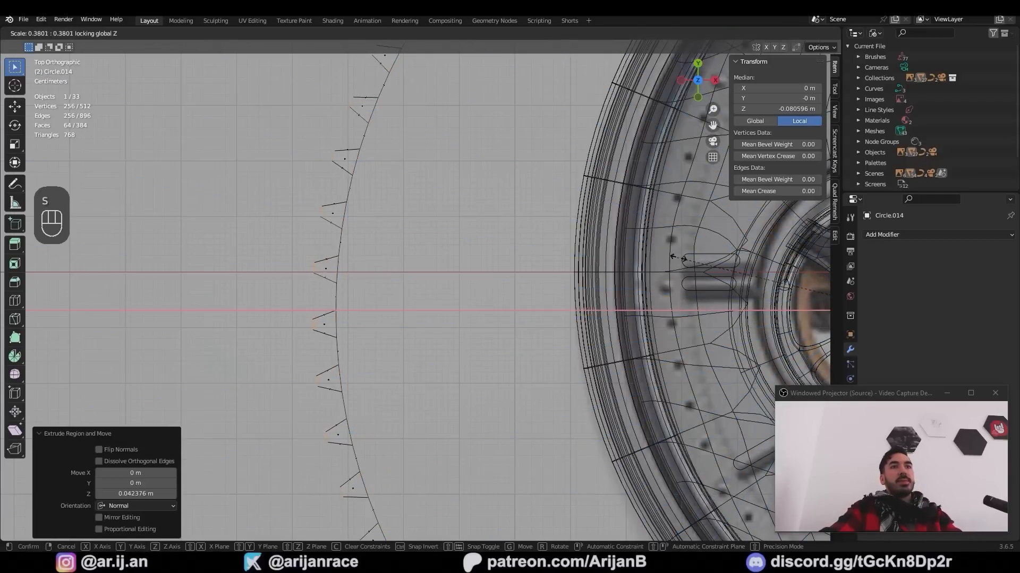
Inset the gear's top and bottom cap faces and scale the whole gear along Z
key("i")
key("i")
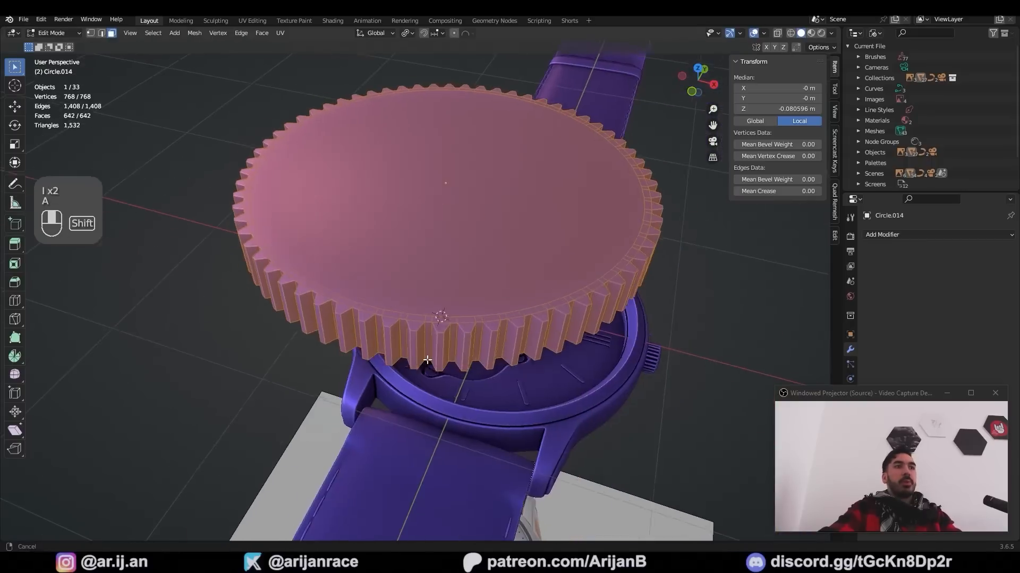
key("s")
key("z")
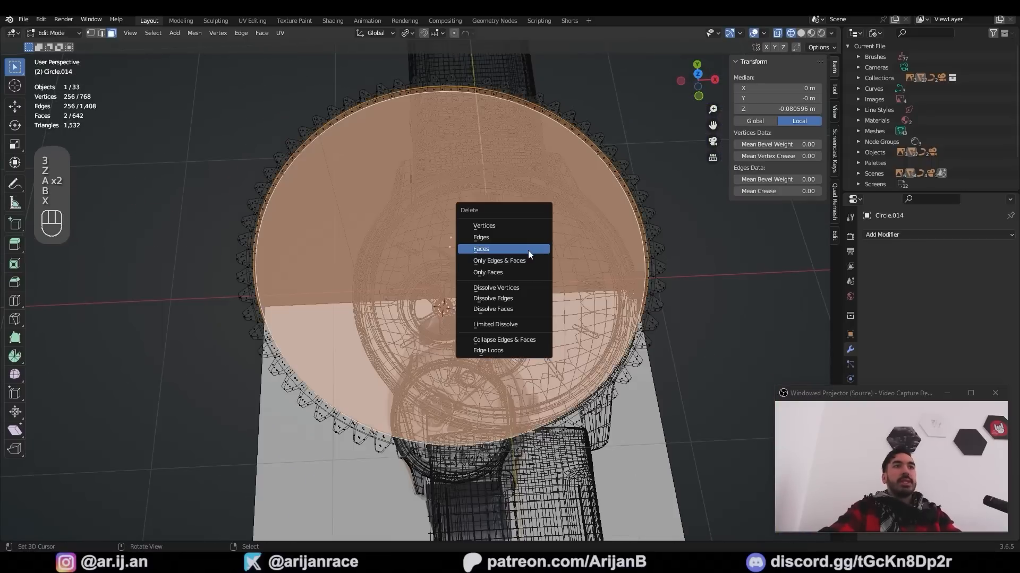
Delete the gear's two cap faces and try to extrude a spoke from the rim toward the centre
left_click(528, 251)
key("shift+z")
key("e")
key("s")
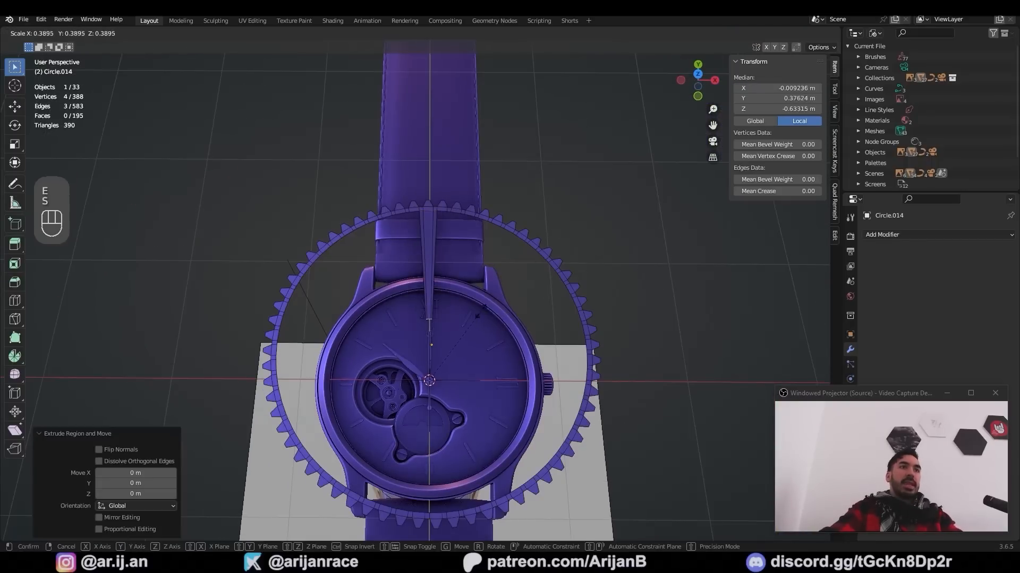
Shrink the cube at the gear's centre and extrude its four side faces outward into spokes reaching the rim
key("s")
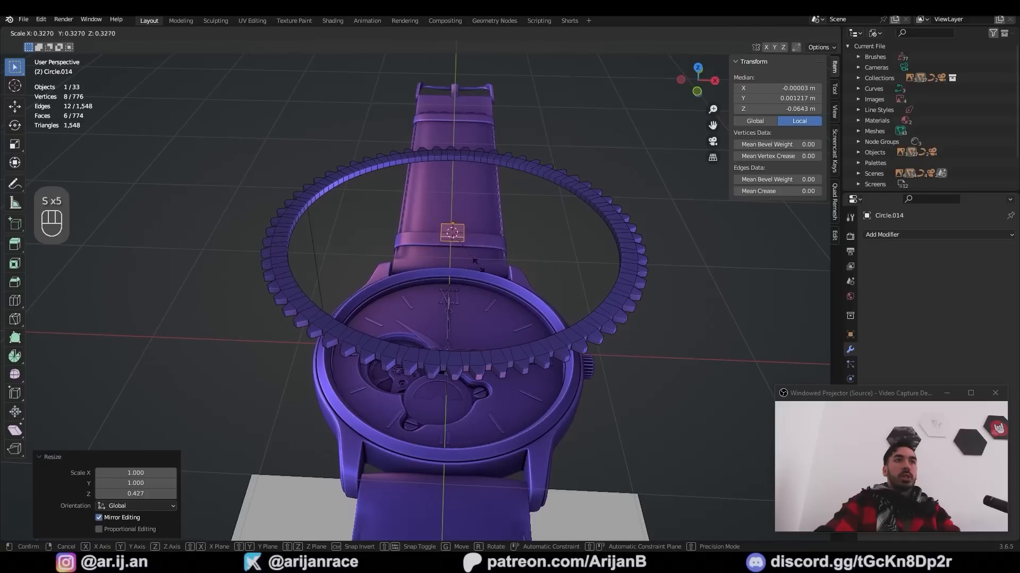
left_click(478, 265)
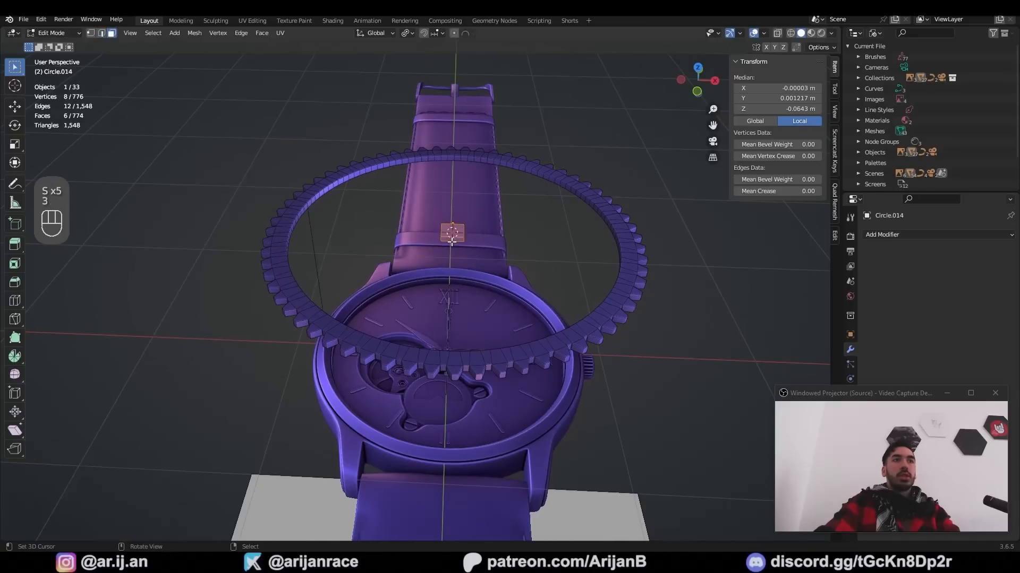
key("alt+a")
key("shift+z")
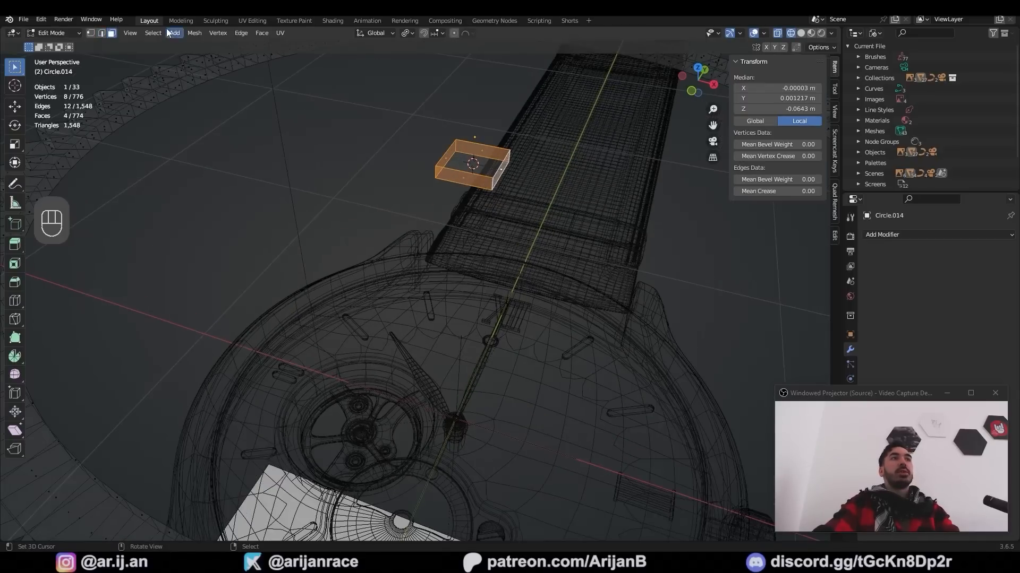
left_click(262, 32)
left_click(290, 64)
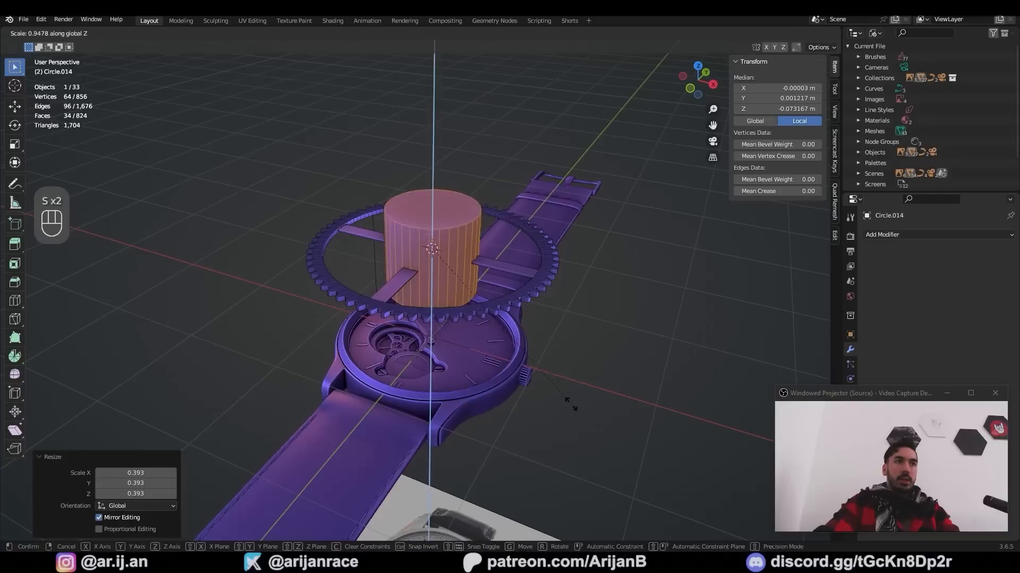
Shrink the cylinder at the spokes' centre and flatten it along Z into a thin hub disc
key("s")
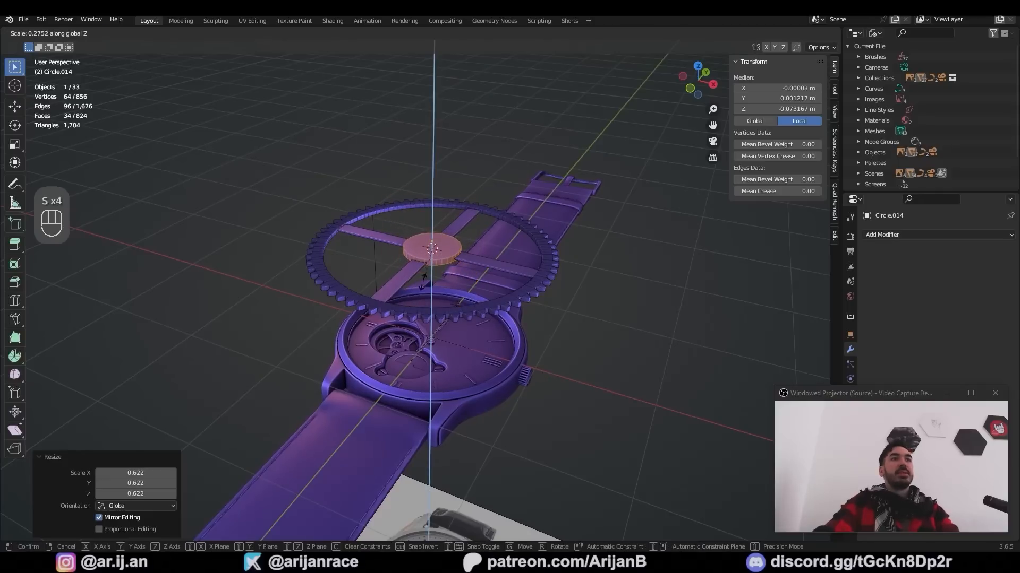
left_click(424, 281)
middle_click_drag(423, 281, 373, 313)
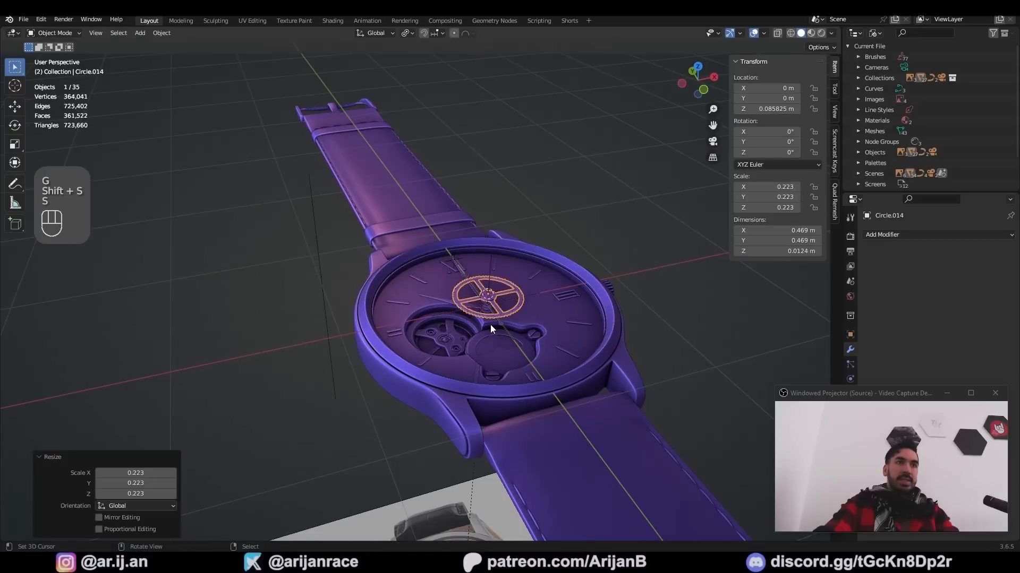
Scale the whole gear down to about 0.161 and lower it into the open-heart window beneath the bridge
scroll(533, 318, "up", 5)
key("g")
key("g")
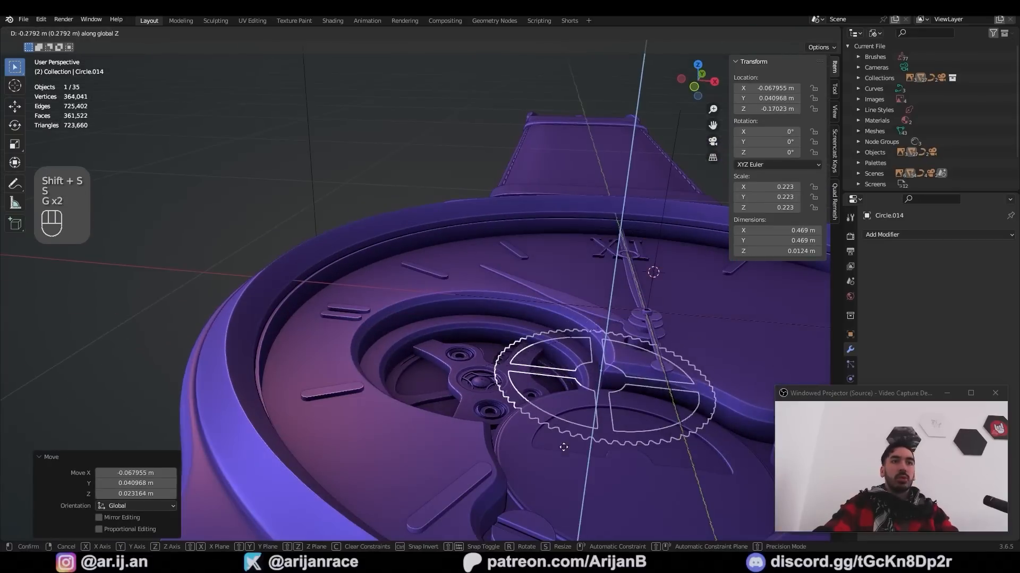
left_click(563, 447)
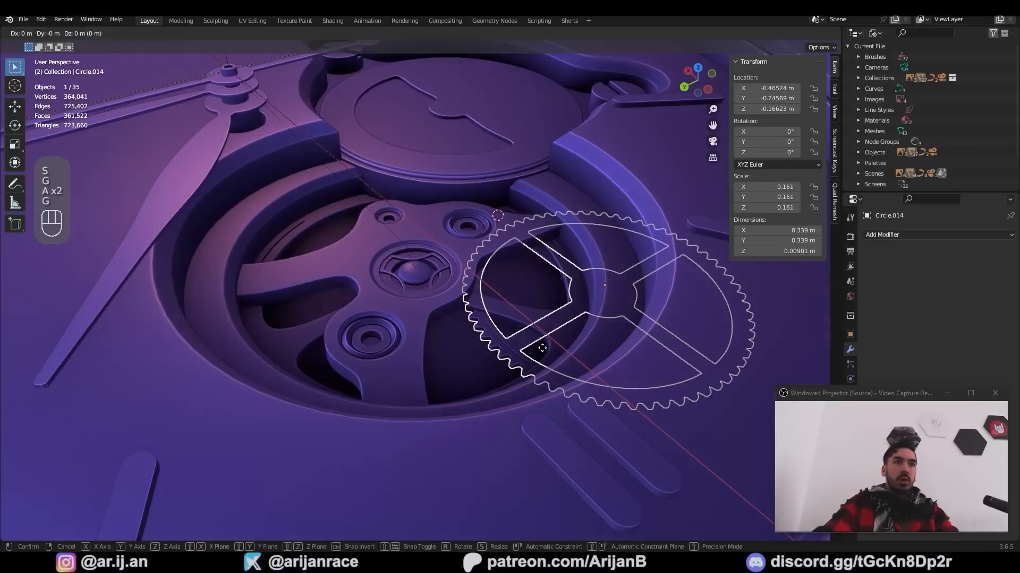
key("g")
key("z")
left_click(554, 350)
Snap the 3D cursor to the gear's centre and rotate the gear about 106.5° around Z
key("shift+s")
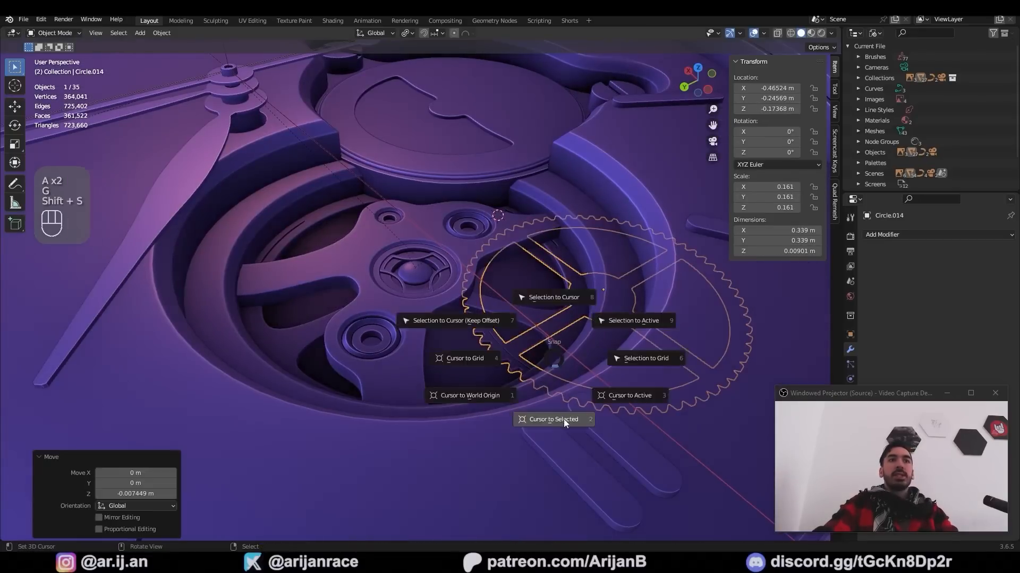
left_click(562, 419)
key("r")
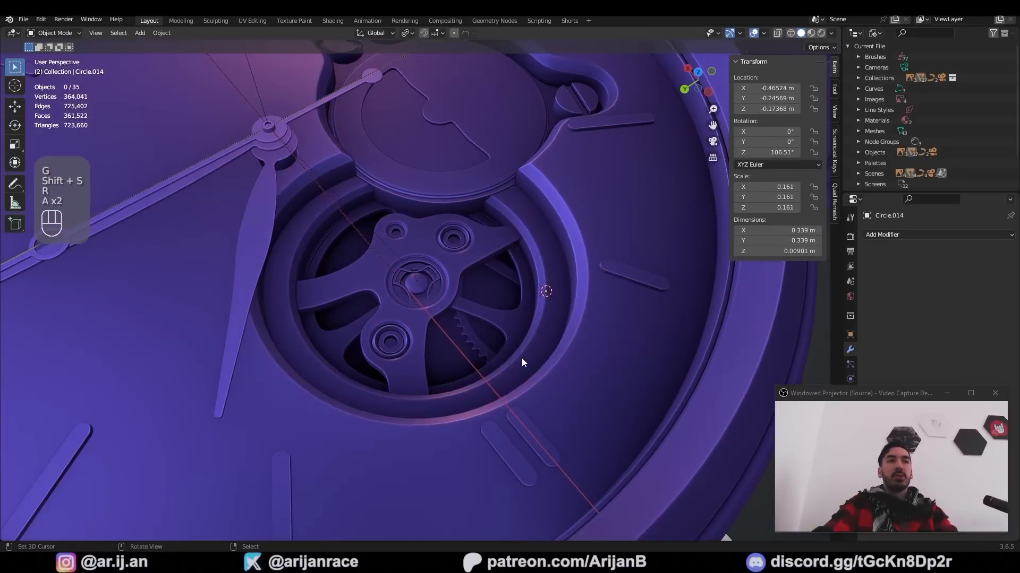
Scale the new cylinder down to a small pin and place it in the gap beside the toothed gear
middle_click_drag(521, 357, 593, 452)
key("s")
left_click(492, 366)
key("s")
left_click(484, 348)
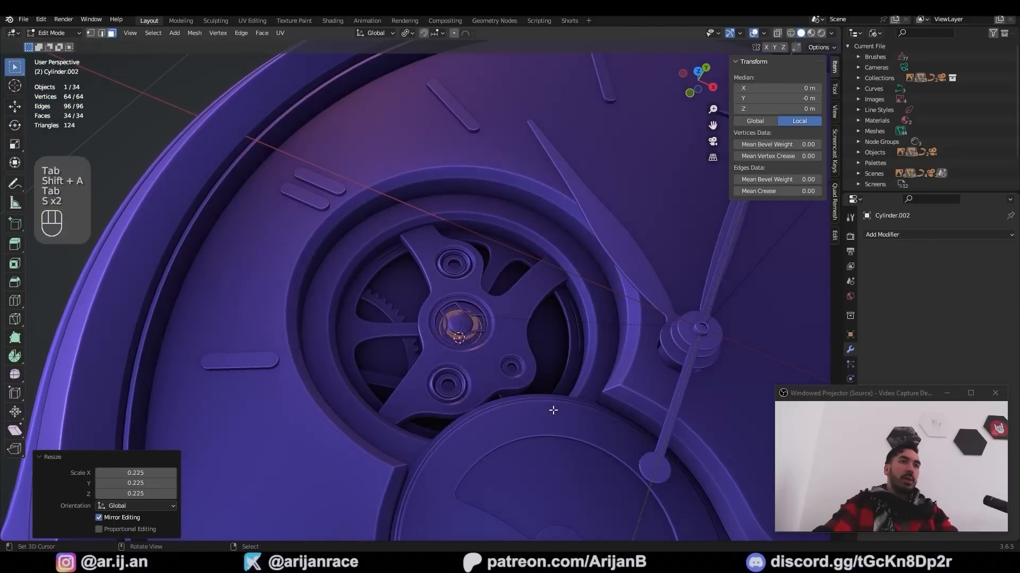
key("Tab")
key("g")
left_click(479, 353)
key("shift+s")
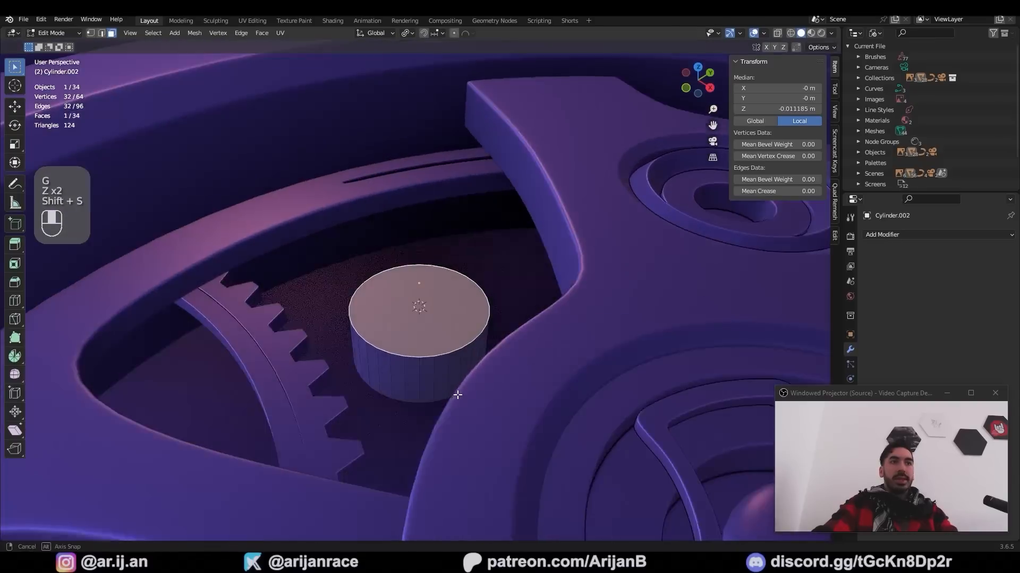
Inset the pin's top face twice and extrude the ring between the insets about 0.004 m downward
key("i")
left_click(485, 392)
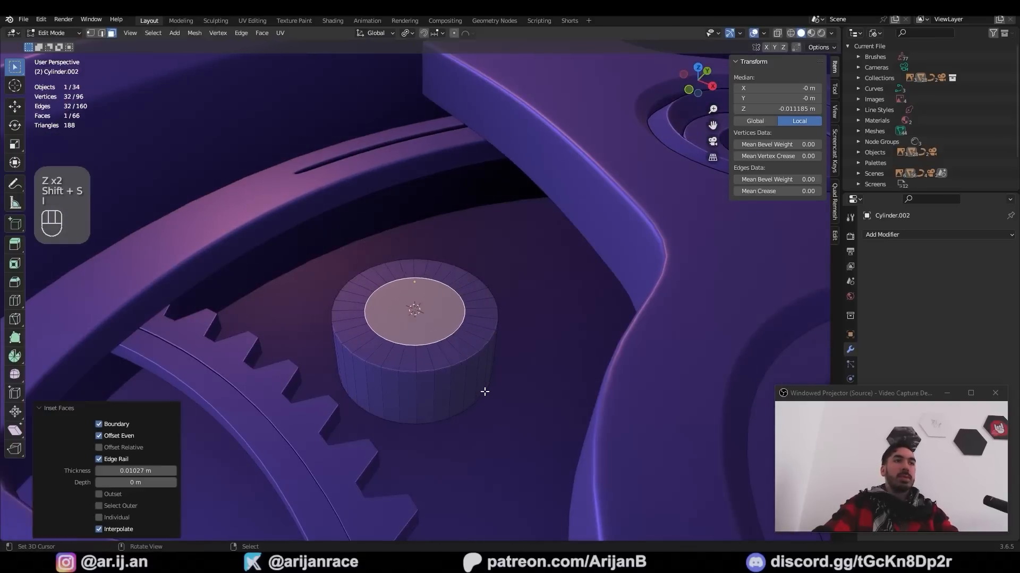
scroll(494, 402, "up", 2)
key("i")
left_click(506, 415)
right_click(348, 308, "alt")
key("e")
left_click(356, 338)
Raise a new edge loop on the pin's top rim into a sloped ridge and recess a smaller centre hole about 0.005 m deep
key("ctrl+r")
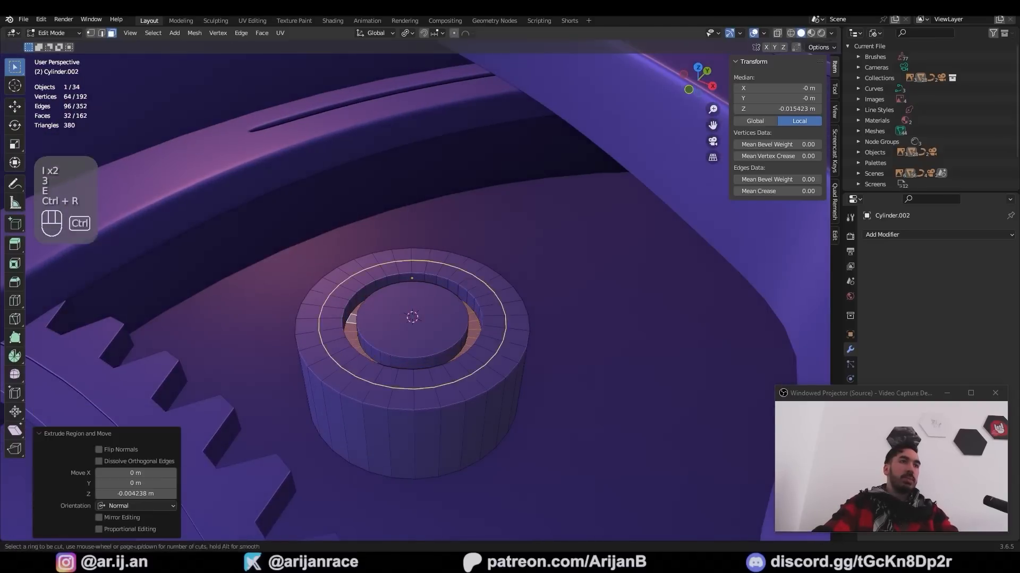
double_click(412, 380)
middle_click_drag(413, 380, 423, 358)
key("g")
left_click(429, 338)
key("e")
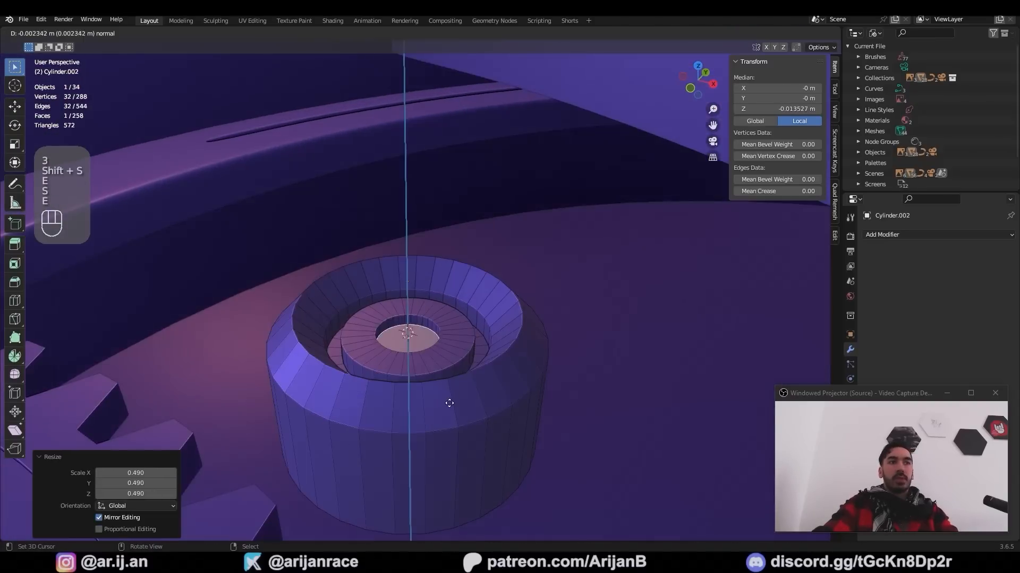
left_click(452, 405)
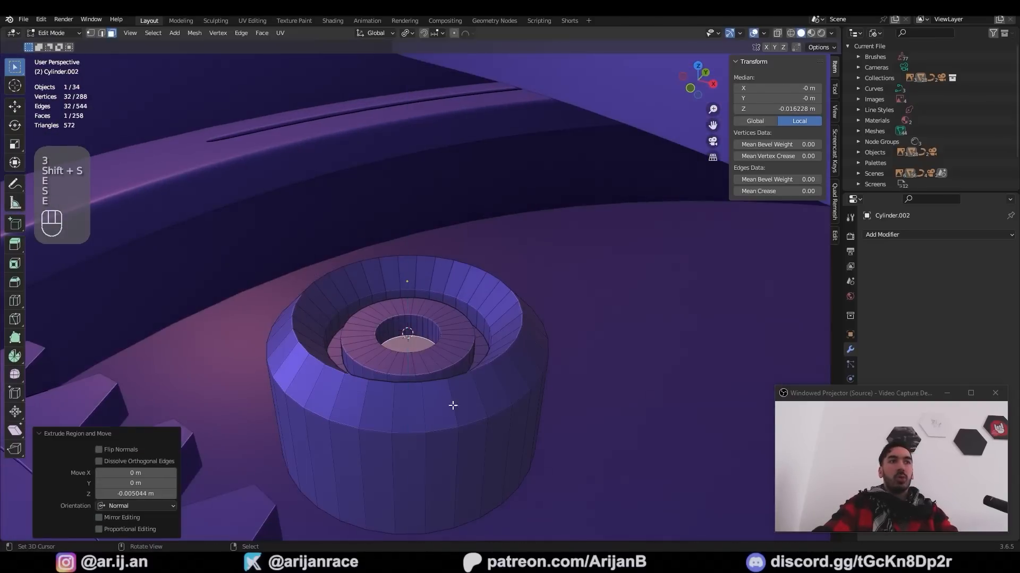
Bevel the pin's sharp edges by about 0.0009 m and add a Subdivision modifier at level 2
key("ctrl+b")
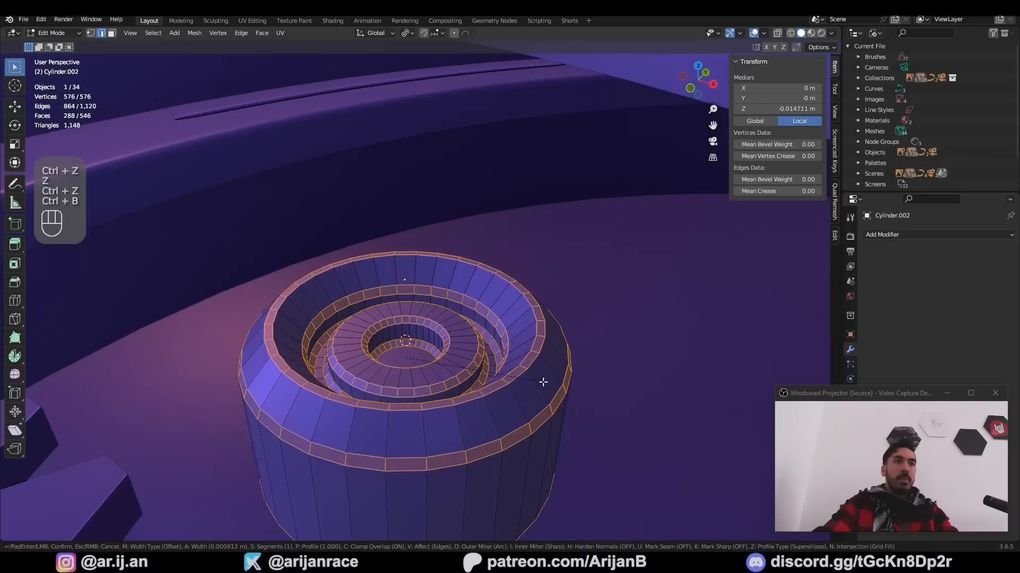
scroll(541, 382, "up", 1)
left_click(541, 381)
key("Tab")
key("ctrl+1")
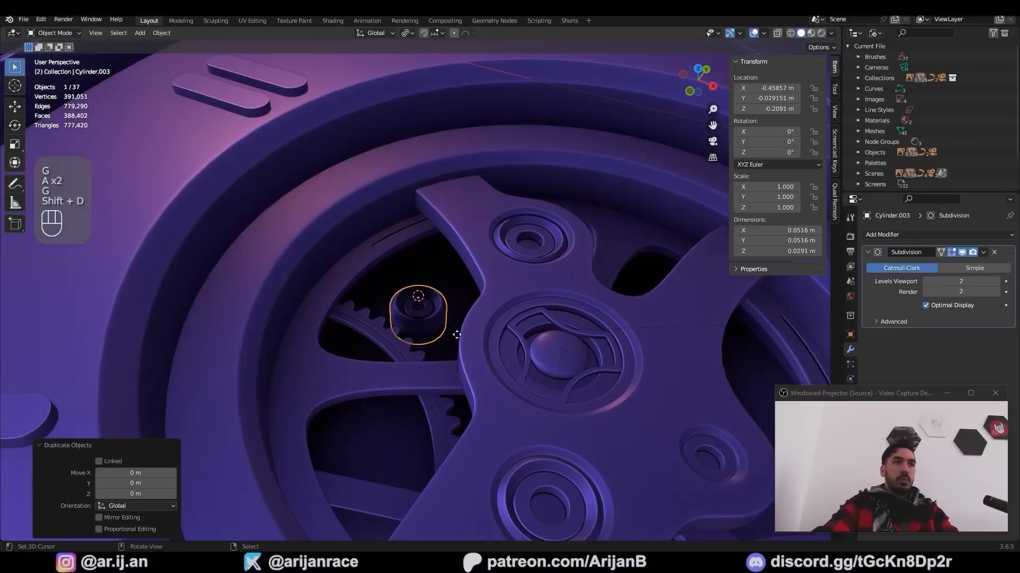
Duplicate the pin and move the copy into another opening beneath the bridge
key("shift+d")
key("g")
left_click(385, 476)
key("a")
key("a")
middle_click_drag(385, 476, 374, 378)
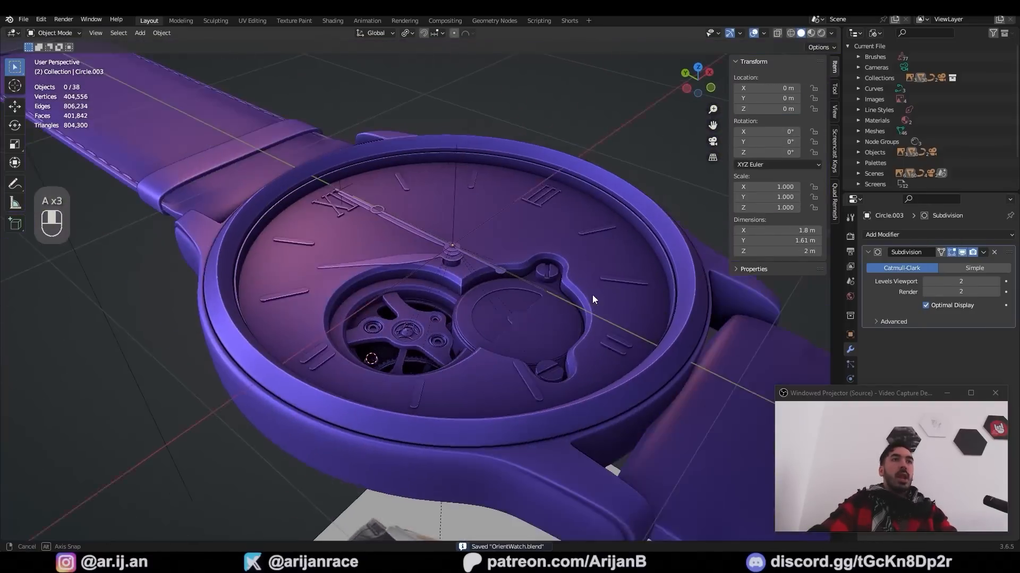
Review the modelled watch and examine the reference photo's dial texture, Orient logo and hands
middle_click_drag(591, 295, 610, 285)
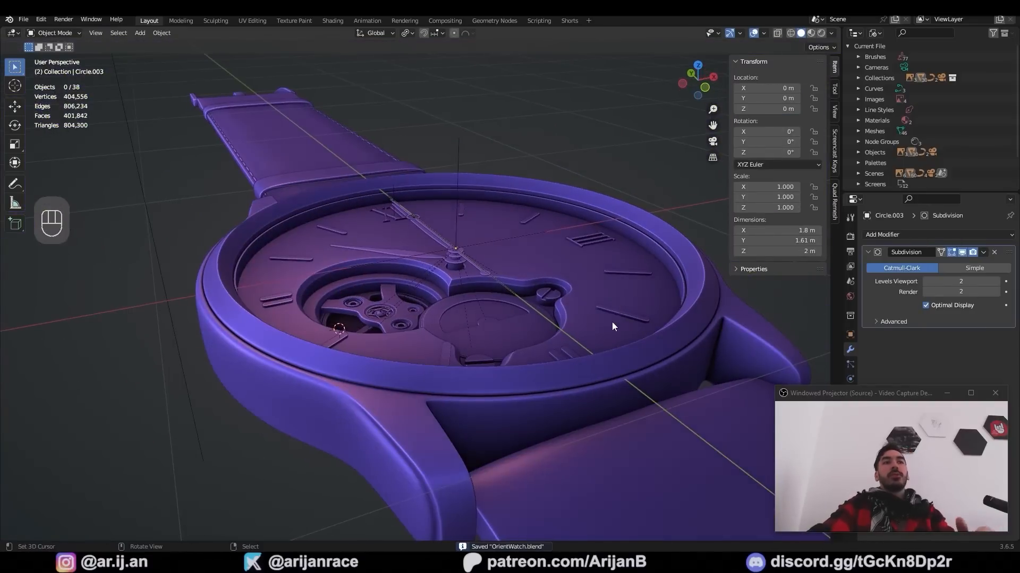
middle_click_drag(612, 326, 543, 316)
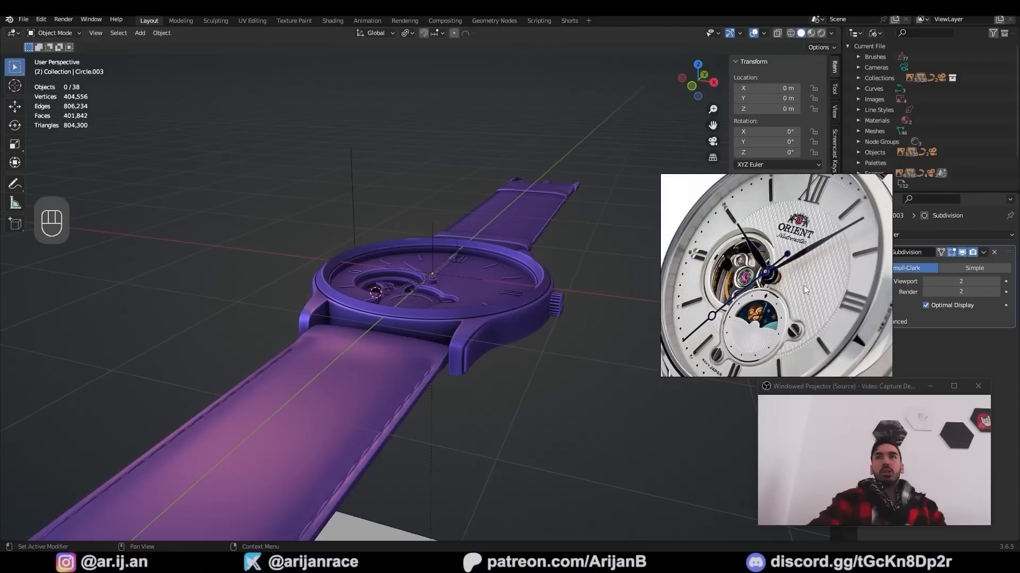
right_click_drag(817, 296, 748, 291)
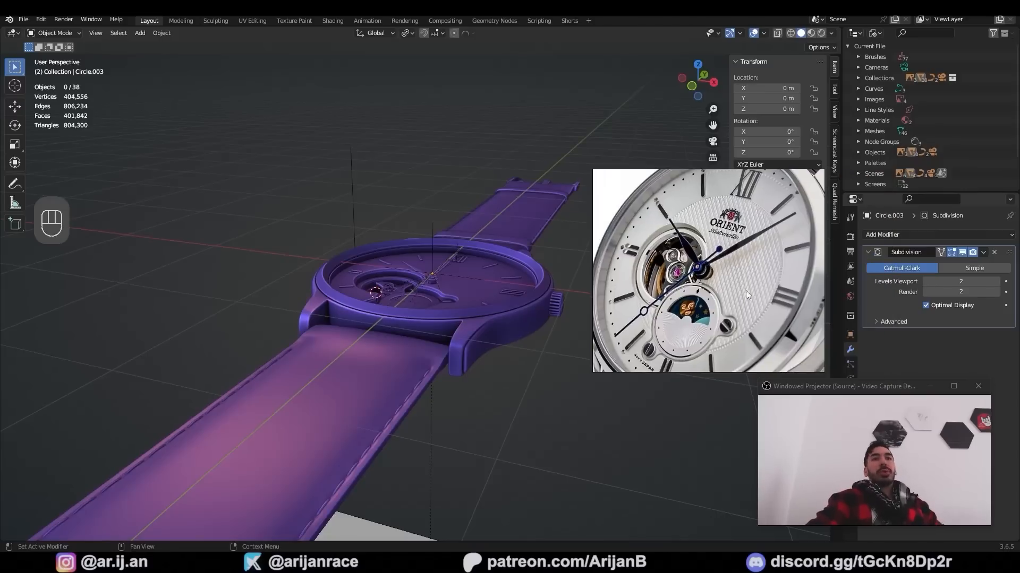
scroll(732, 288, "up", 2)
middle_click_drag(733, 210, 737, 248)
scroll(738, 249, "up", 3)
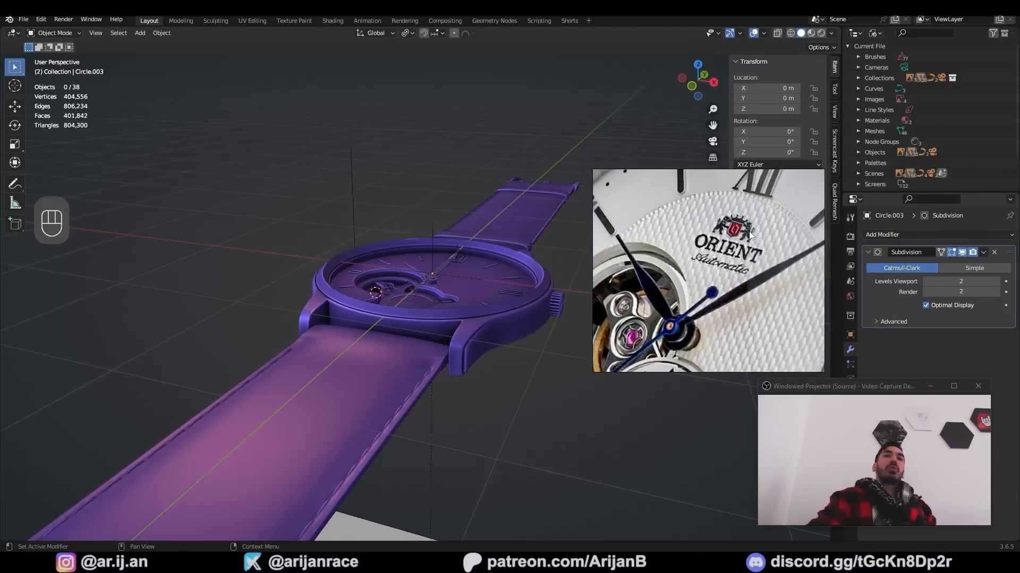
scroll(726, 255, "down", 3)
scroll(725, 301, "up", 2)
scroll(730, 278, "down", 1)
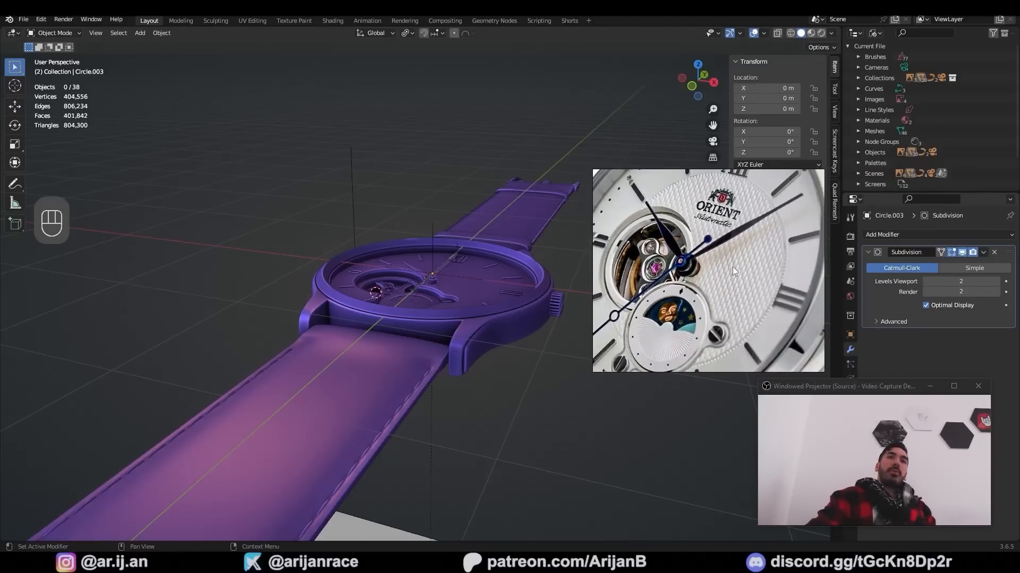
scroll(681, 293, "down", 2)
scroll(681, 293, "up", 3)
scroll(680, 213, "down", 2)
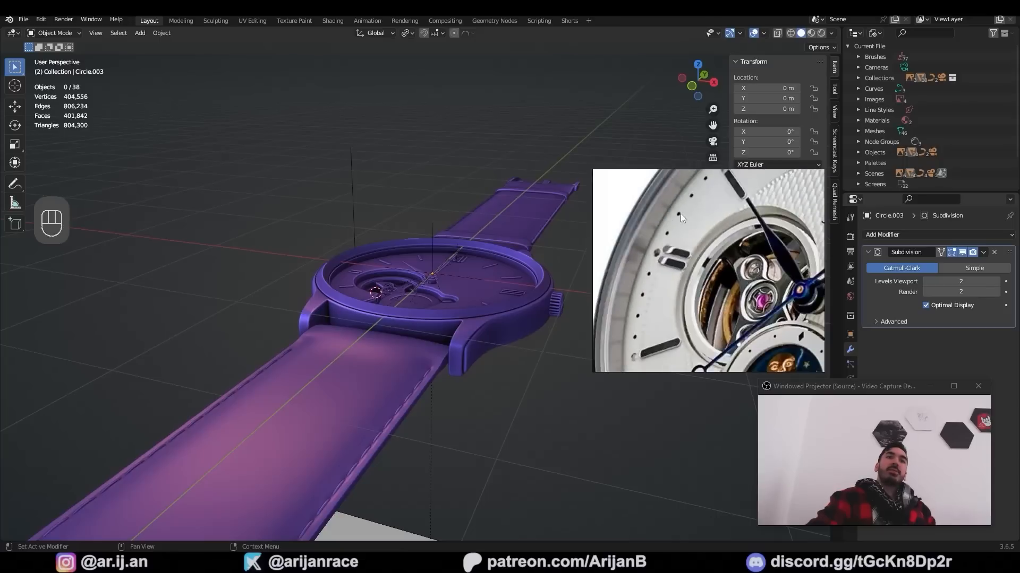
Examine the reference photo's minute dots, lower dial lettering and moon-phase subdial in close-up
middle_click_drag(680, 213, 661, 199)
scroll(727, 340, "down", 2)
scroll(674, 320, "up", 2)
middle_click_drag(674, 321, 757, 327)
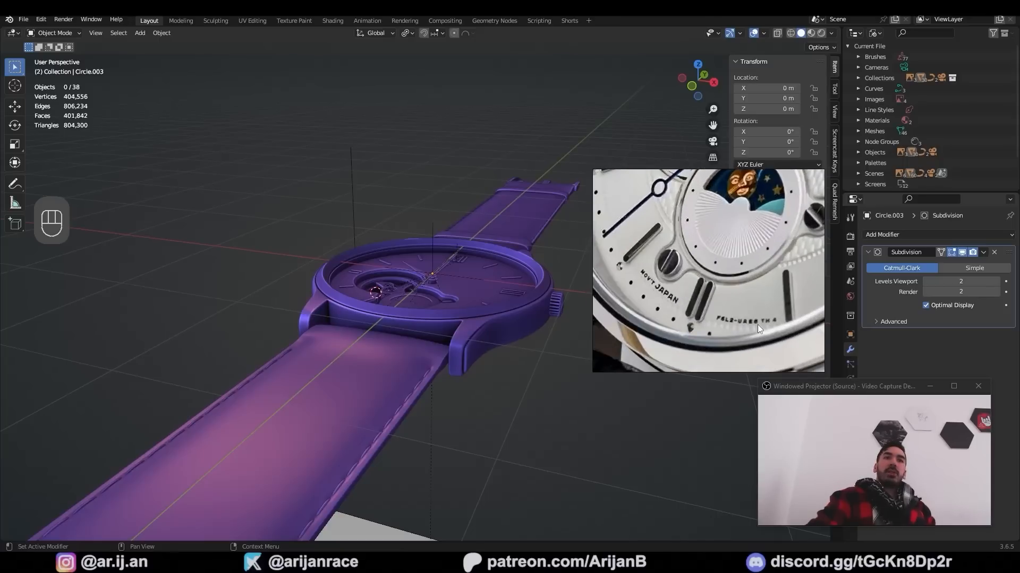
scroll(689, 300, "down", 2)
scroll(655, 224, "up", 3)
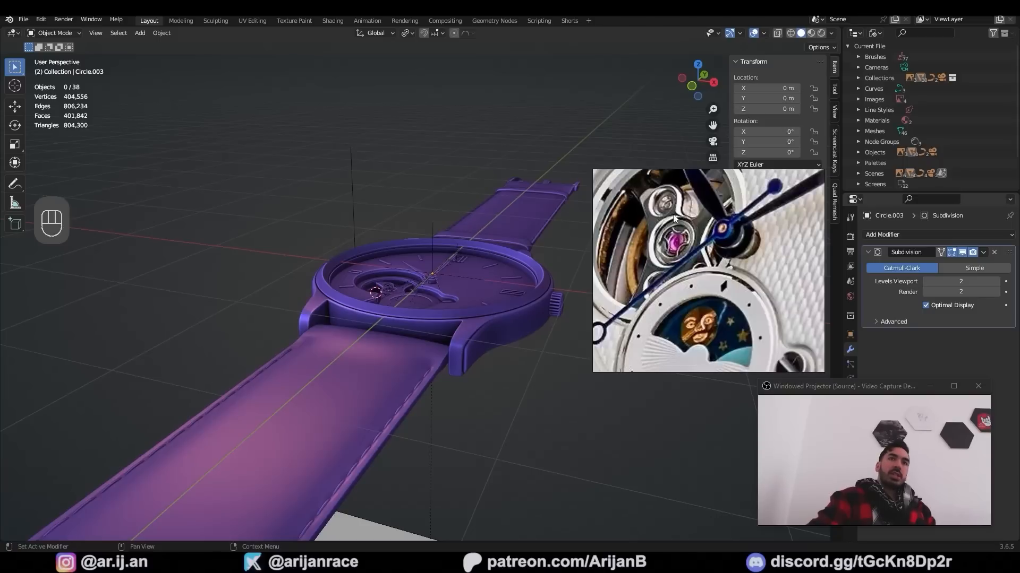
scroll(673, 216, "down", 2)
scroll(703, 243, "up", 3)
middle_click_drag(703, 243, 720, 197)
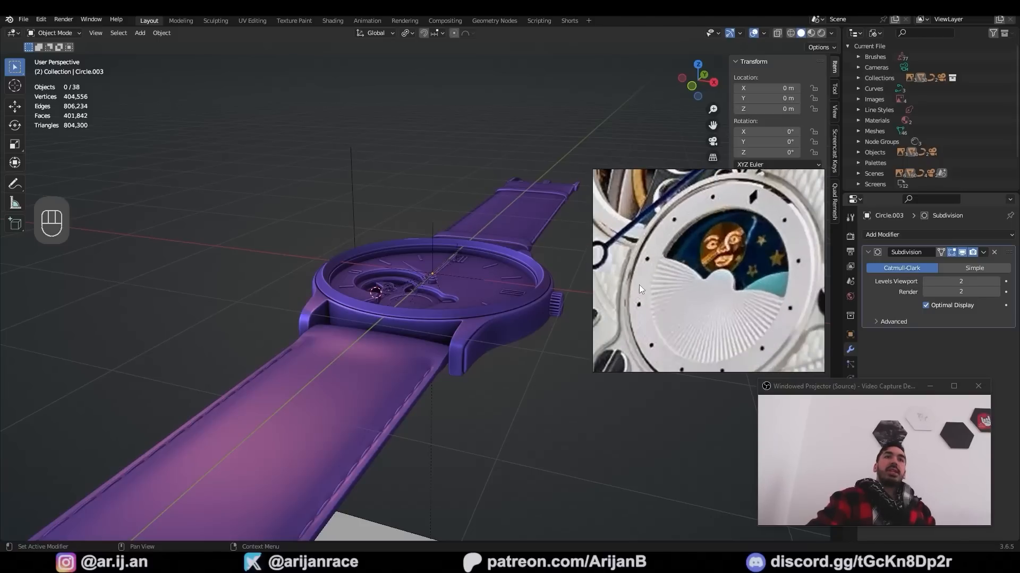
middle_click_drag(754, 230, 716, 201)
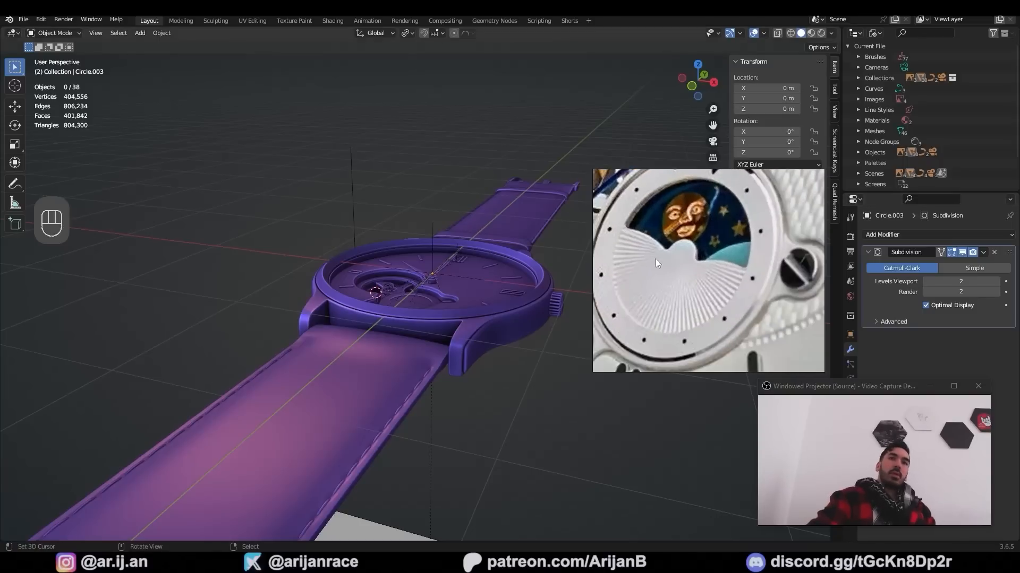
scroll(668, 288, "down", 3)
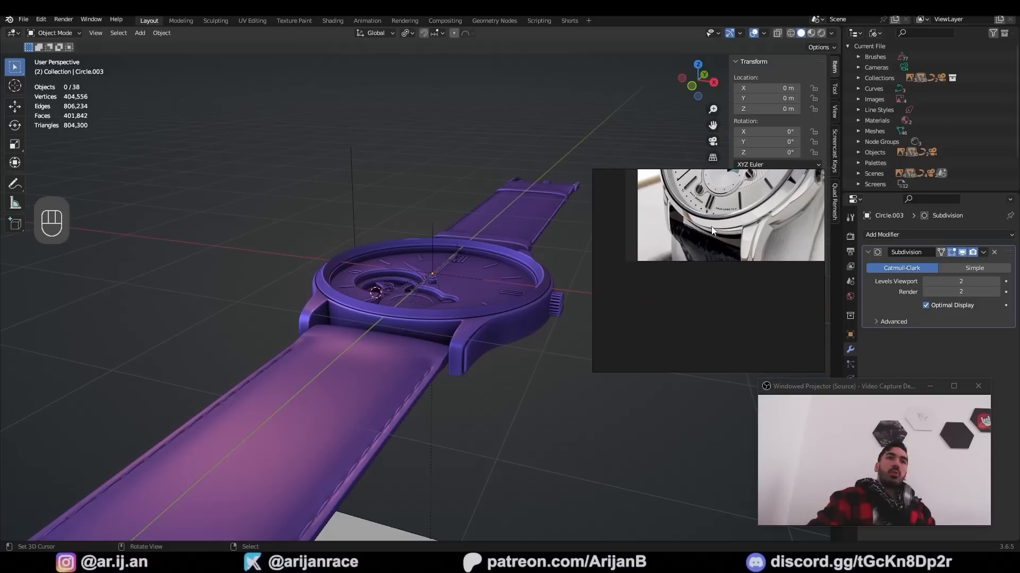
scroll(700, 277, "down", 3)
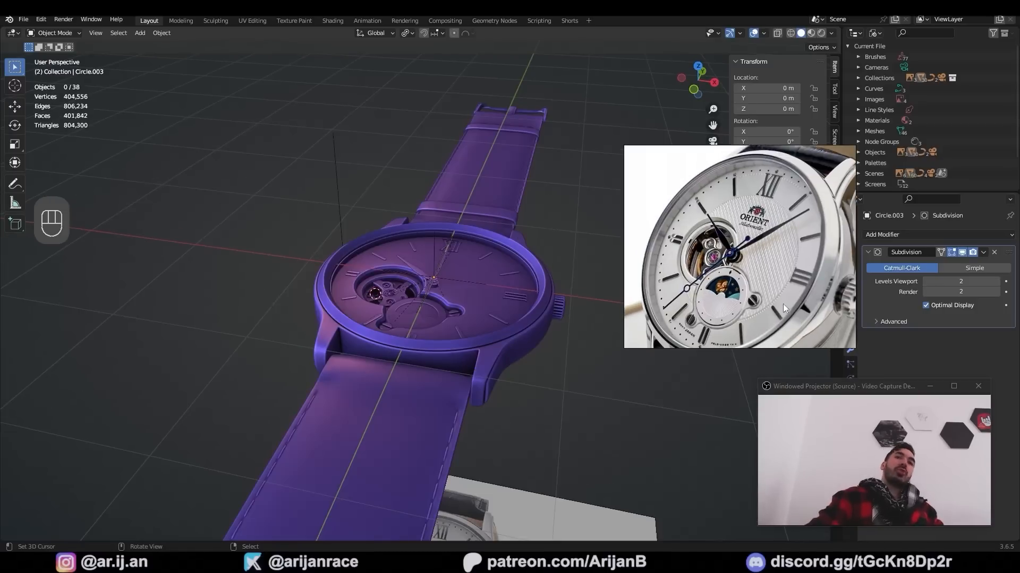
Reset the 3D cursor to the world origin and add a 32-vertex circle there in top view
key("KP_7")
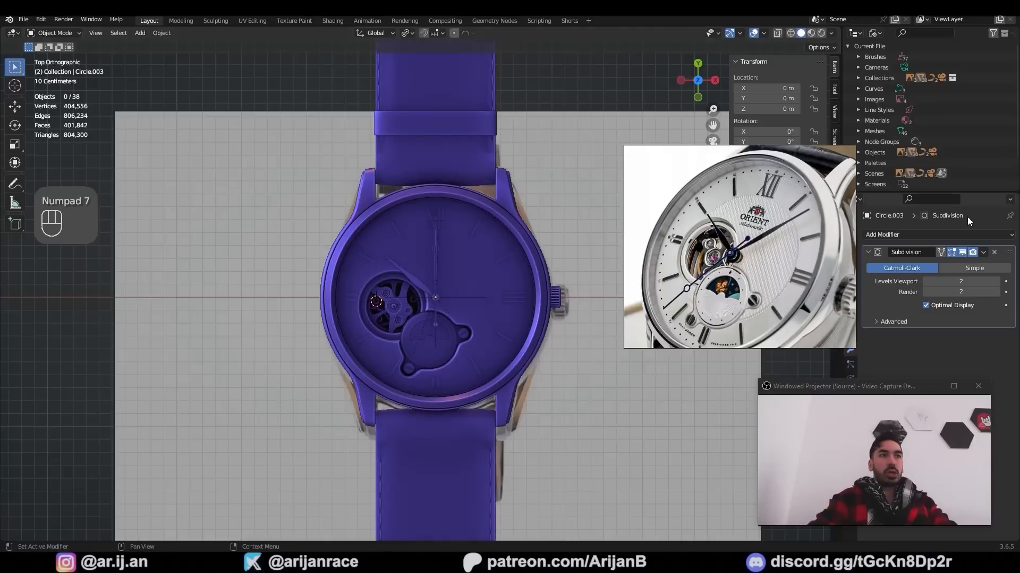
scroll(496, 231, "up", 3)
key("shift+s")
key("shift+s")
key("shift+a")
left_click(457, 334)
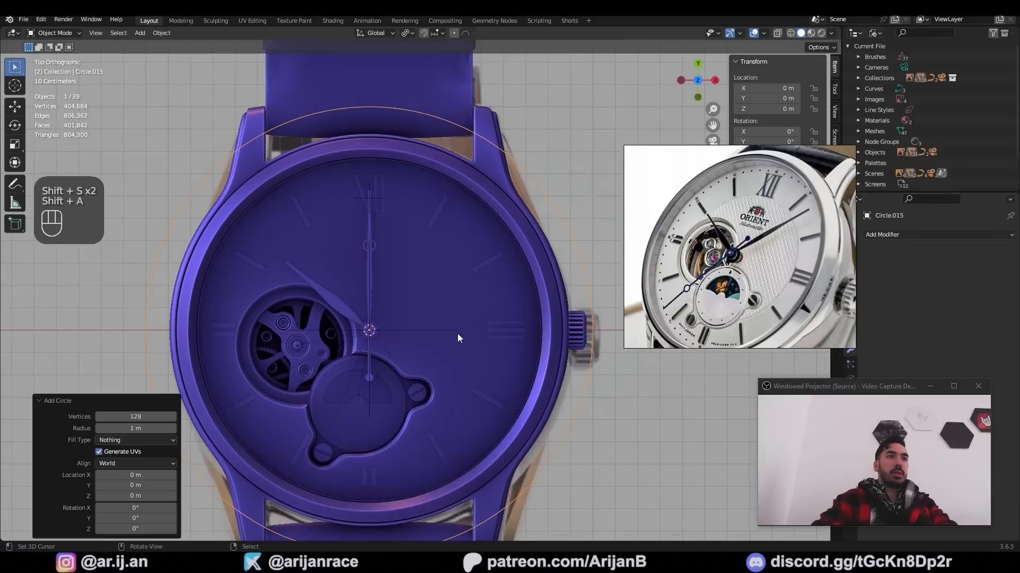
type("32")
key("Return")
scroll(363, 339, "down", 4)
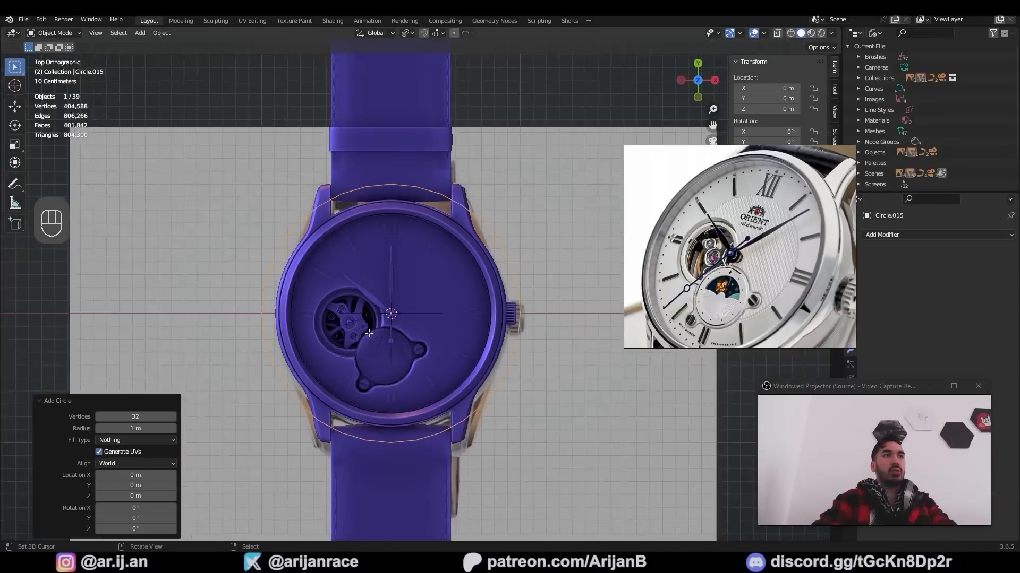
Scale the new circle down to marker size and move it about 0.713 m along Y, just above the XII numeral
key("Tab")
key("s")
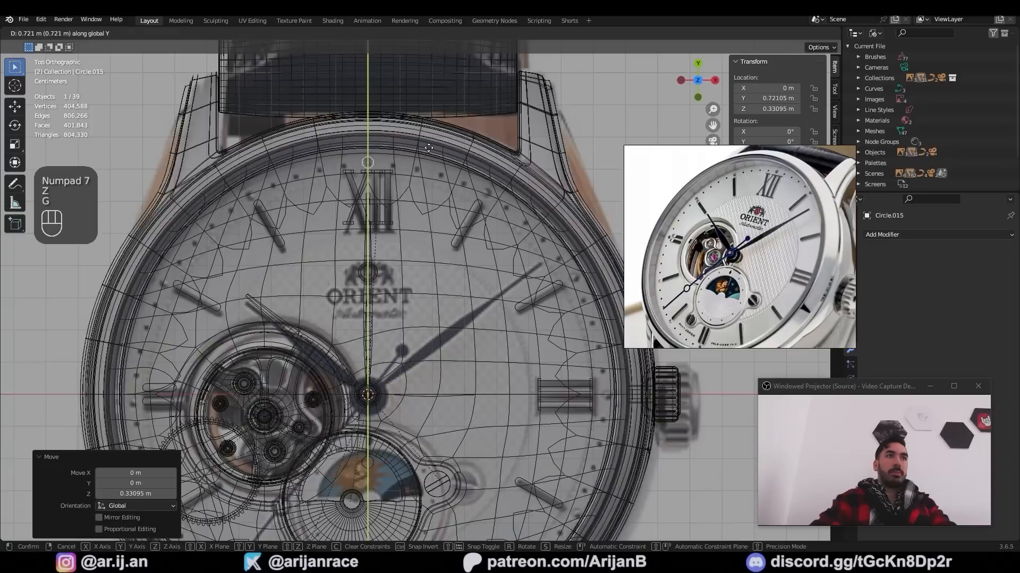
left_click(429, 151)
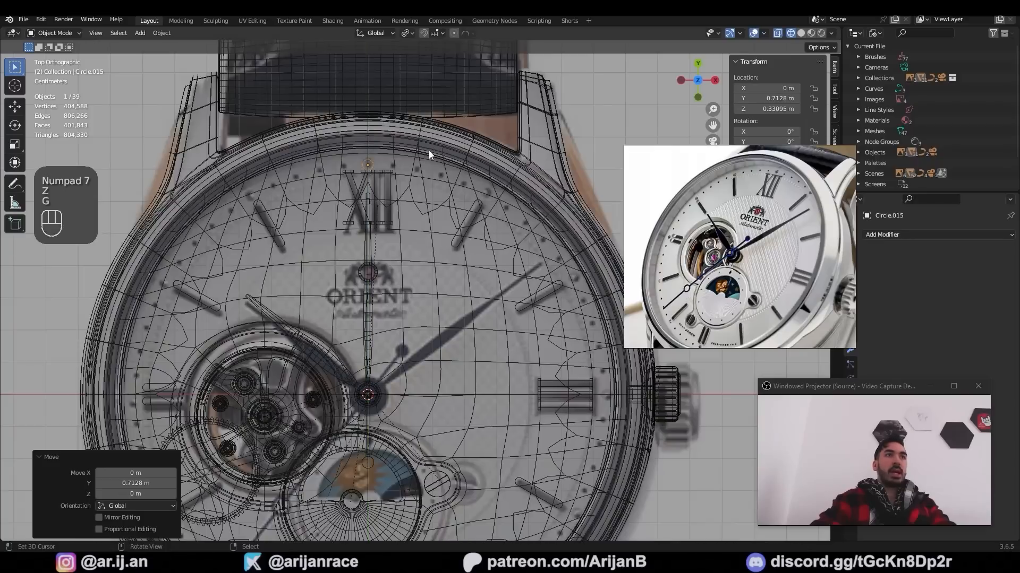
left_click(405, 33)
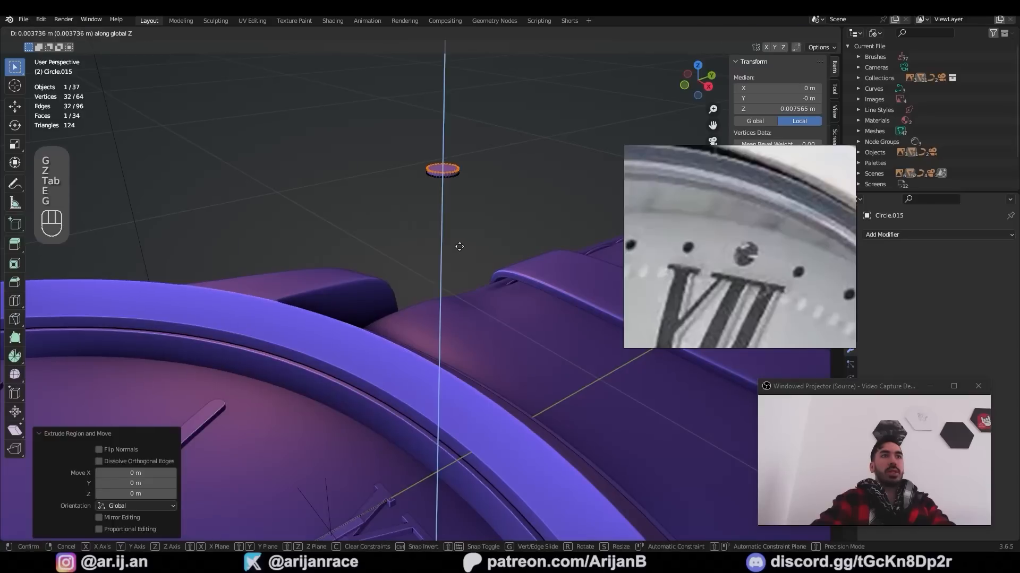
Taper the top of the extruded disc to about 0.66 scale and bevel it into a rounded dome
key("s")
scroll(485, 276, "up", 4)
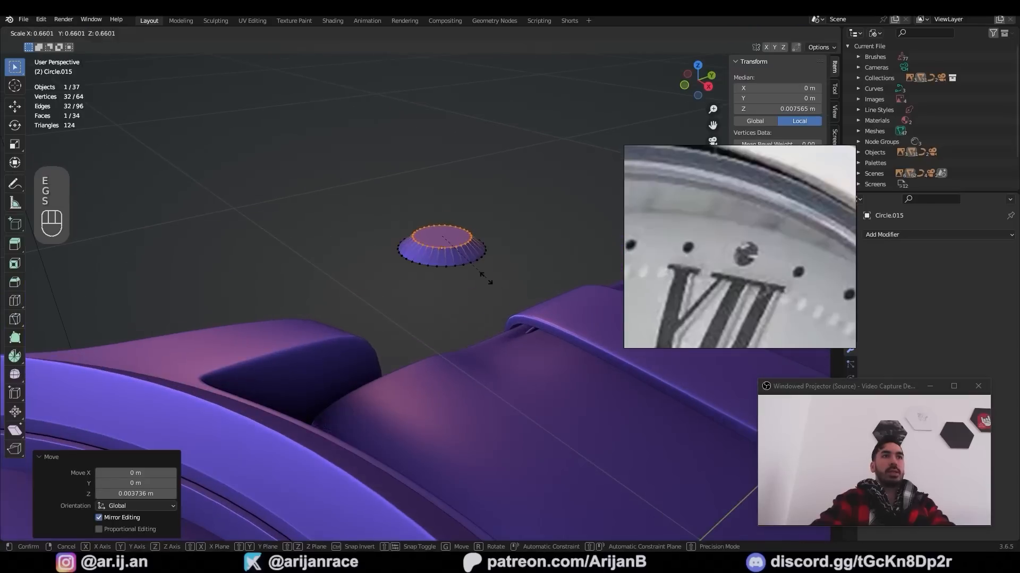
key("ctrl+b")
Seat the dome on the dial surface above the XII numeral by its base ring and smooth its shading
key("shift+s")
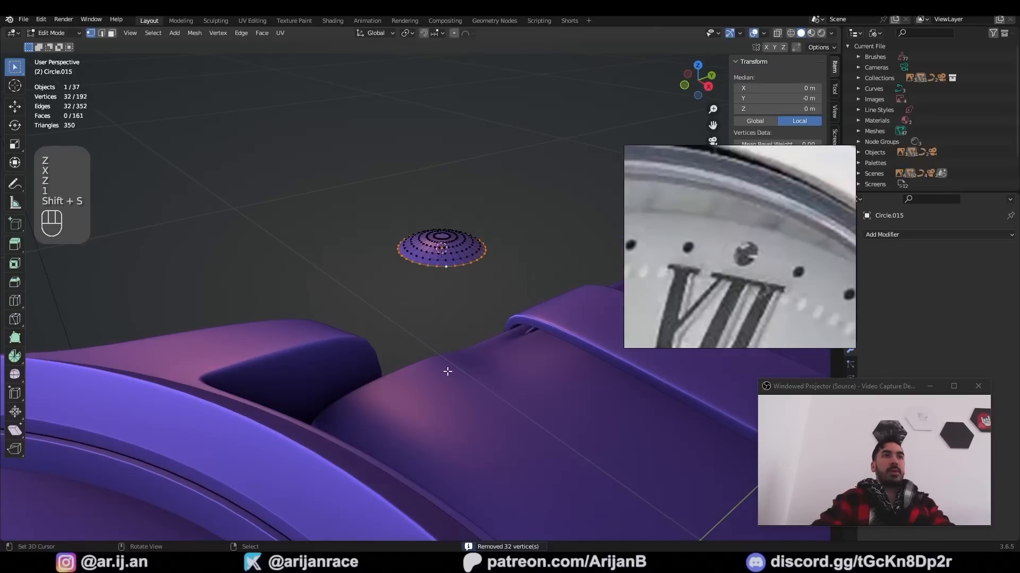
scroll(446, 372, "down", 8)
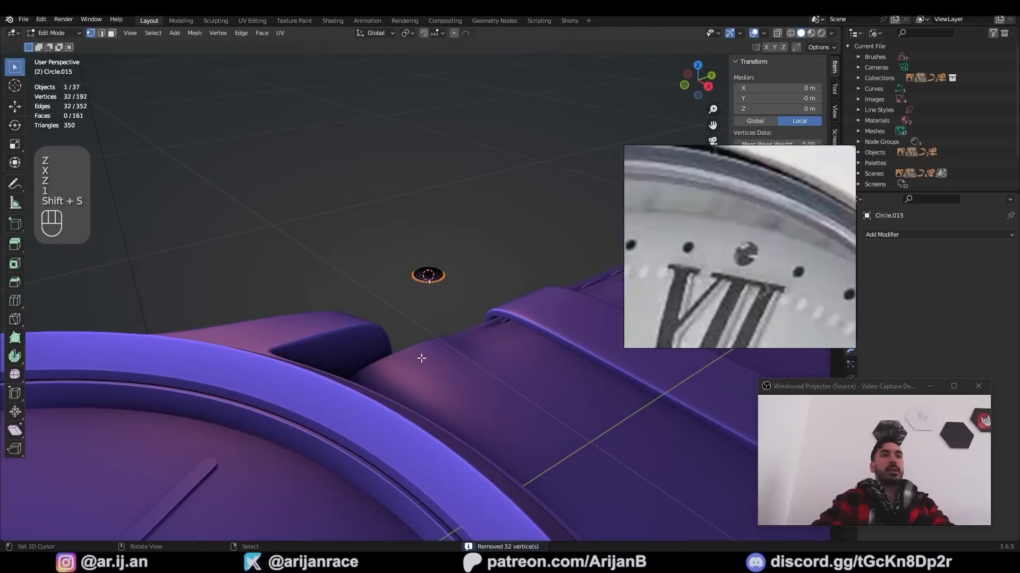
key("Tab")
key("ctrl+2")
middle_click_drag(393, 445, 433, 296)
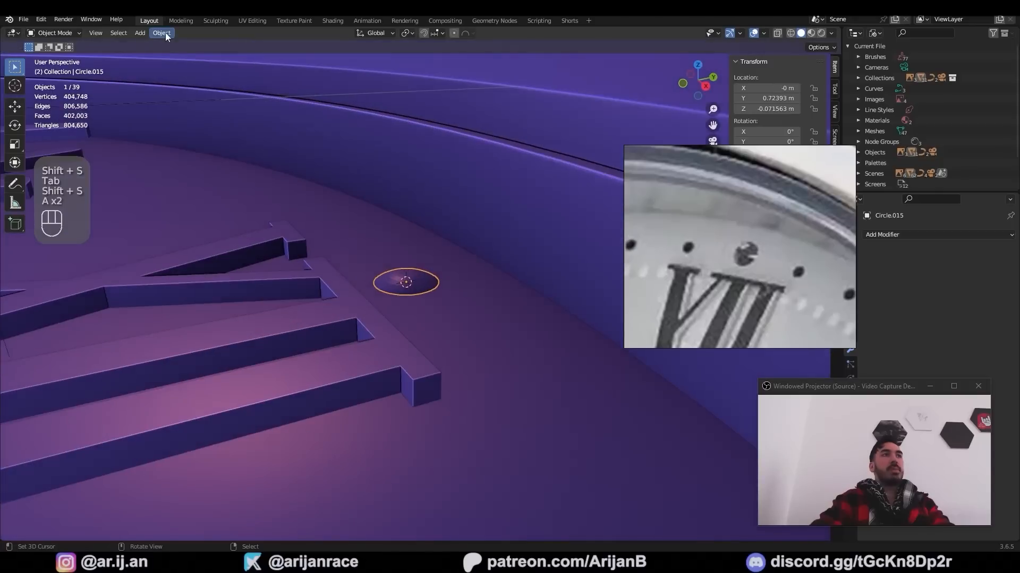
left_click(161, 33)
left_click(194, 274)
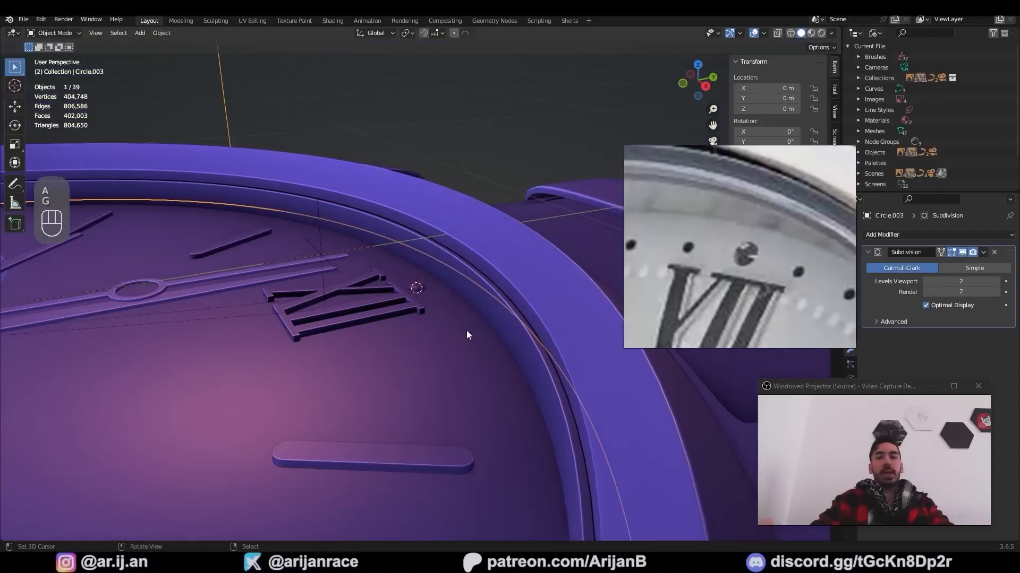
Add a small circle in top view as the minute dot at the dial's 12 o'clock edge
key("KP_7")
key("shift+a")
mouse_move(414, 240)
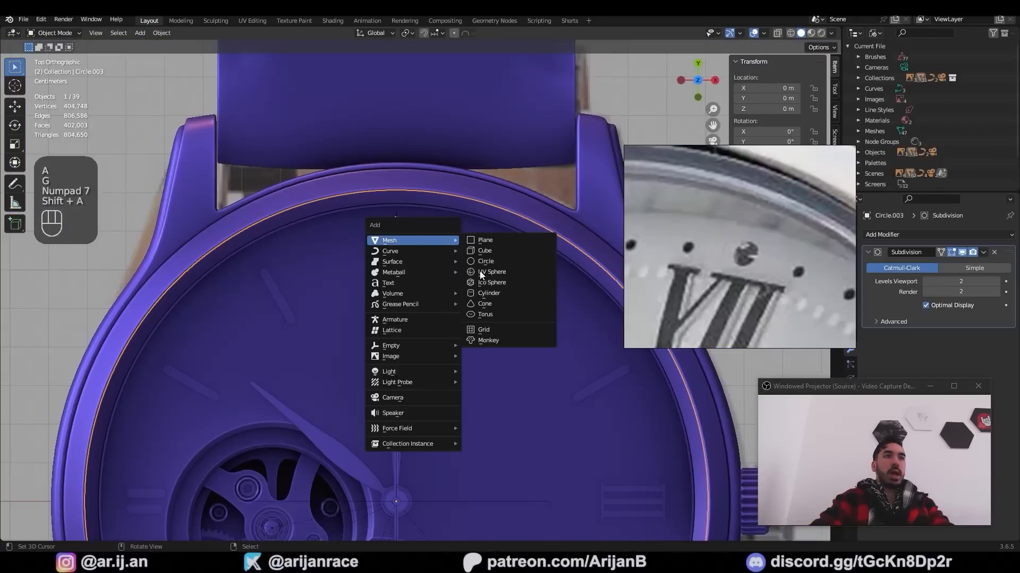
left_click(487, 269)
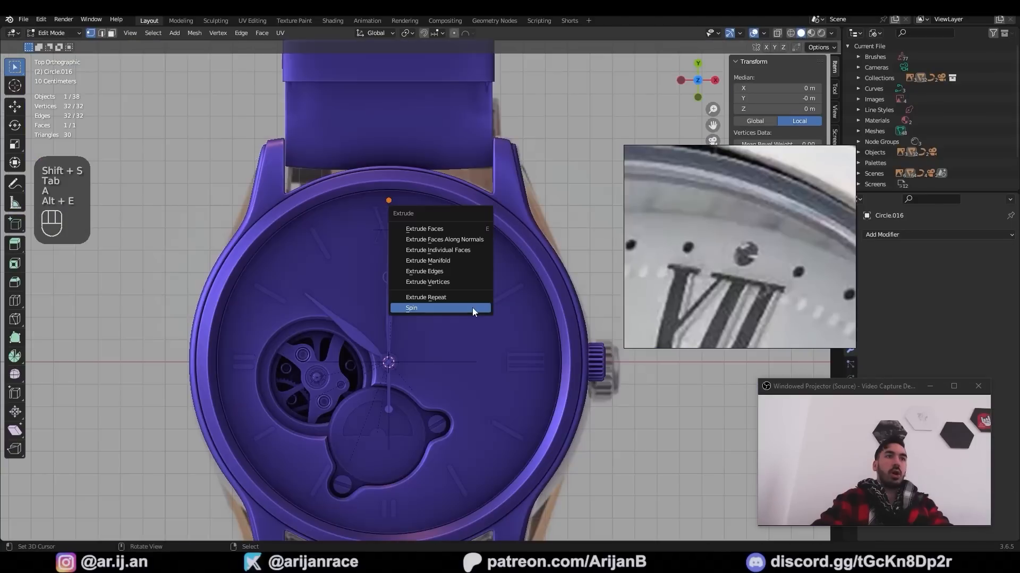
Spin the minute dot 360° around the dial centre with 60 steps as duplicates
left_click(472, 307)
left_click(112, 427)
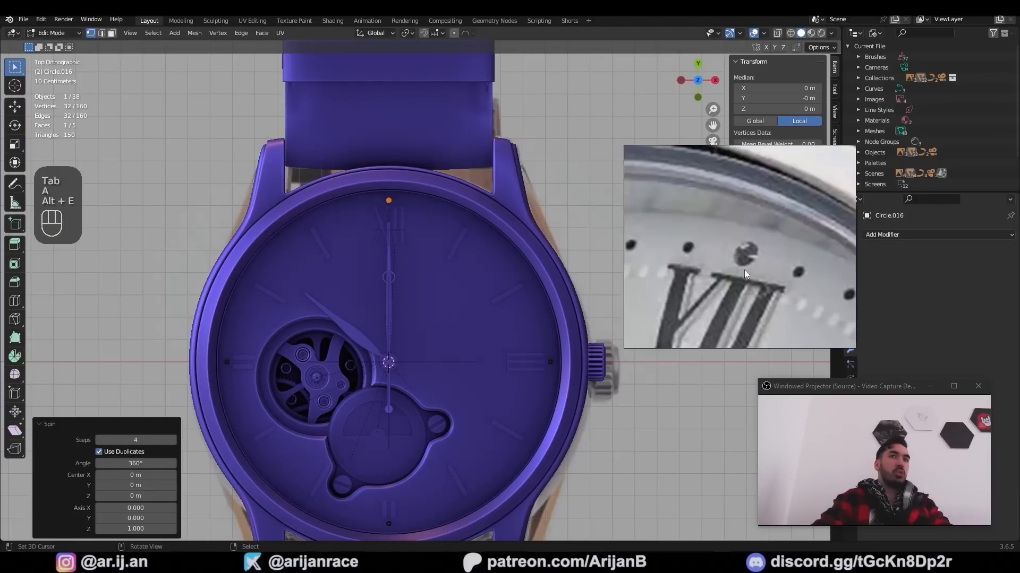
left_click(139, 440)
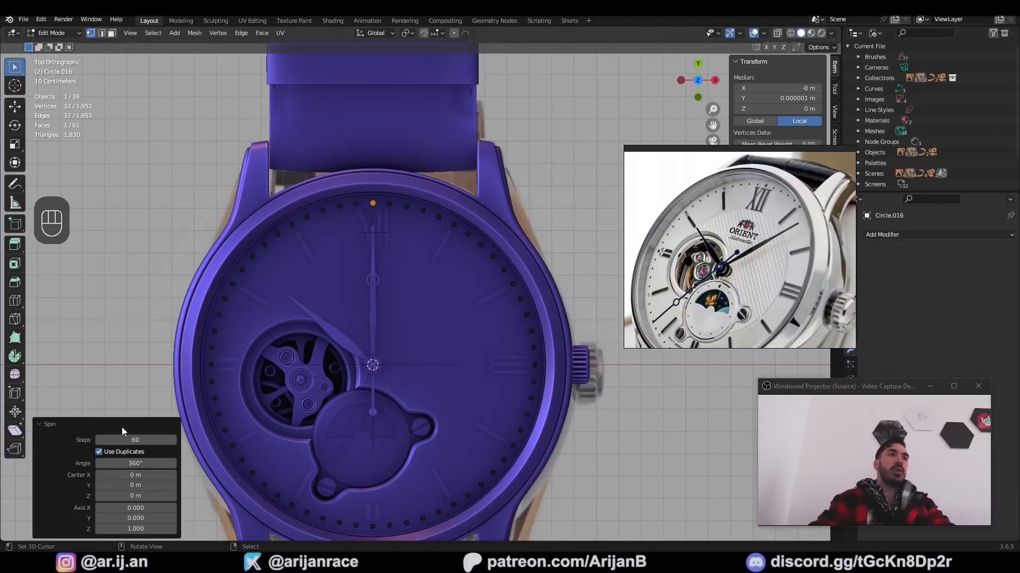
key("Tab")
Shrink a new 32-vertex circle at the dot ring's centre to subdial dot size and fill it with a face
scroll(405, 253, "up", 6)
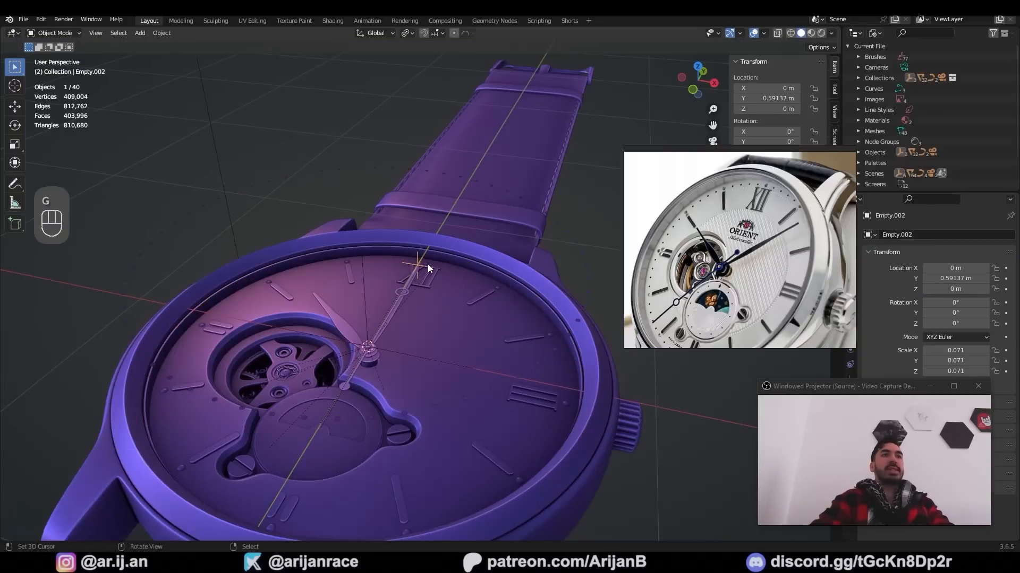
left_click(355, 168)
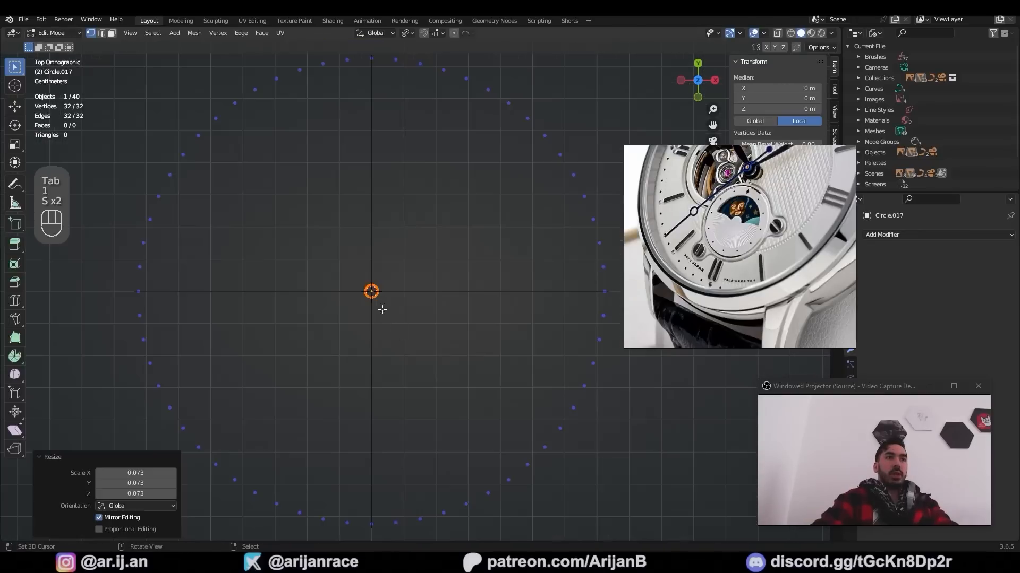
key("s")
left_click(383, 333)
key("f")
key("Tab")
Move the subdial dot about 0.233 m along Y and spin it 360° with 12 steps as duplicates
key("g")
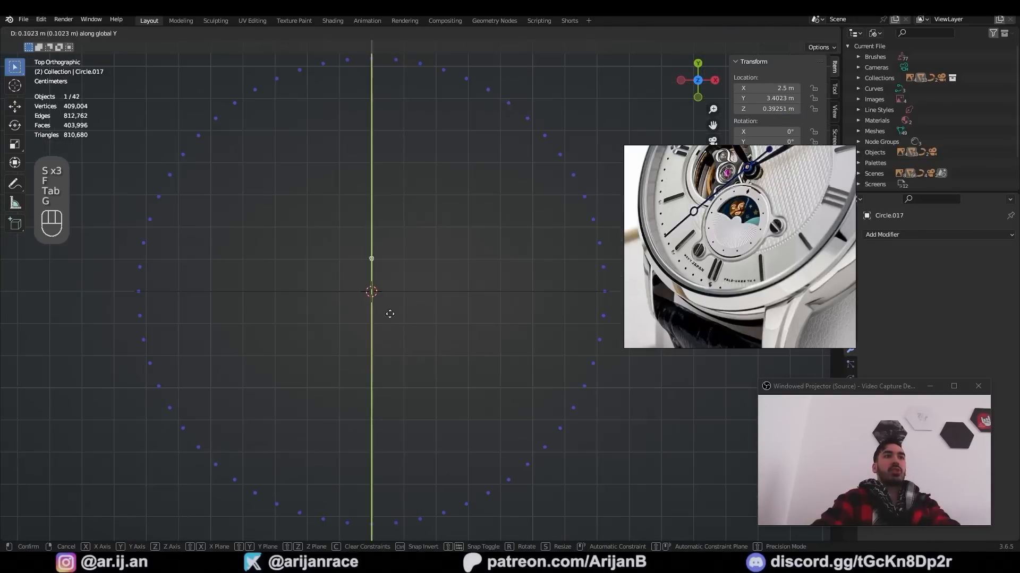
left_click(389, 278)
scroll(742, 223, "up", 2)
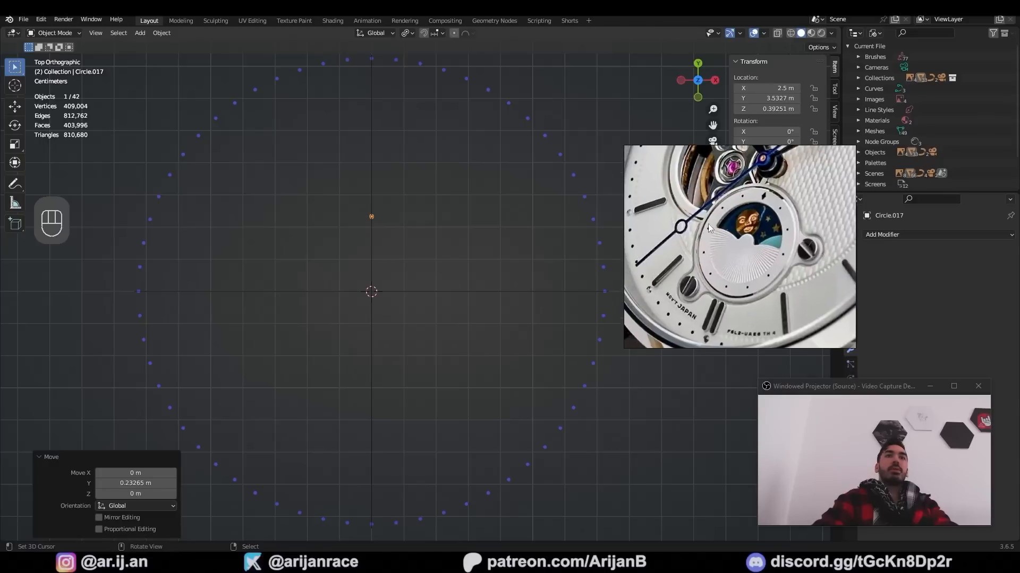
scroll(437, 261, "up", 1)
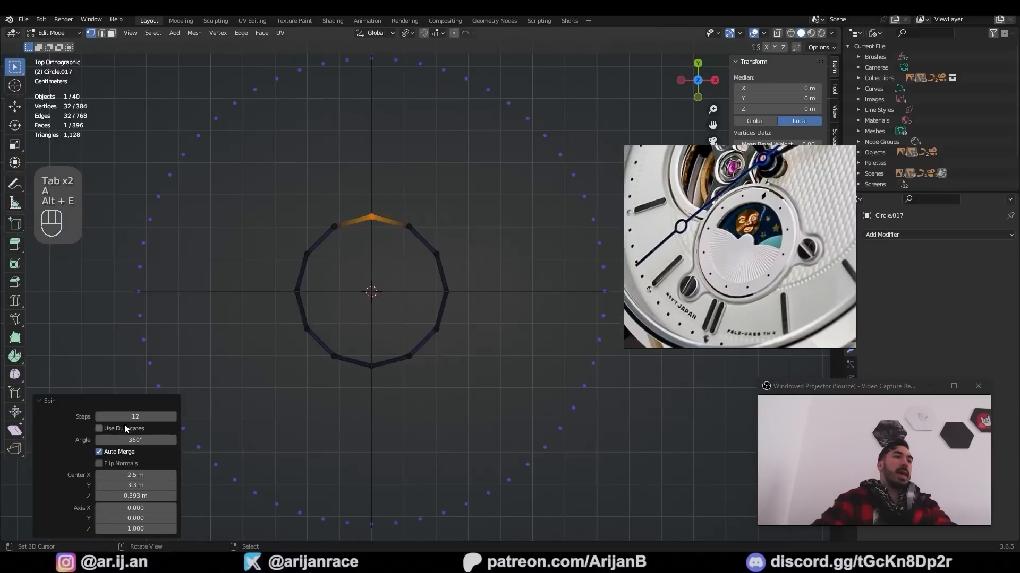
left_click(123, 424)
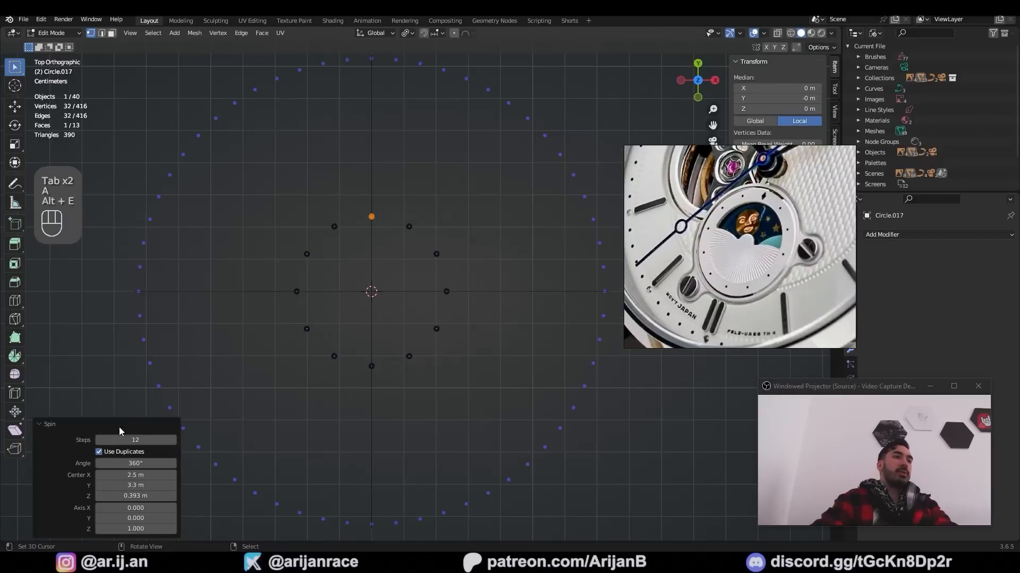
Add a plane at the subdial's 12 o'clock dot, scale it down and rotate it 45° into a diamond
key("a")
key("shift+a")
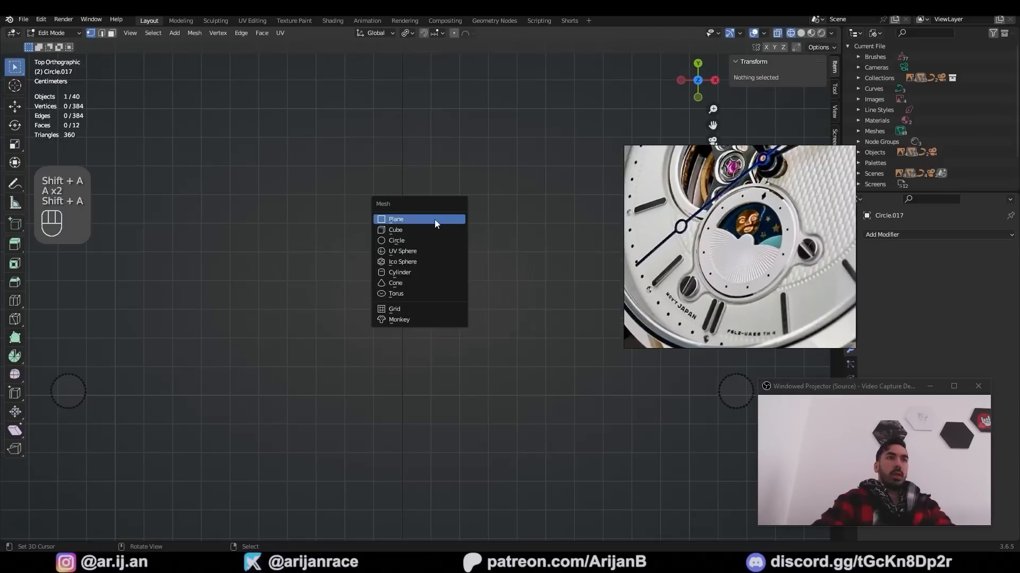
left_click(435, 219)
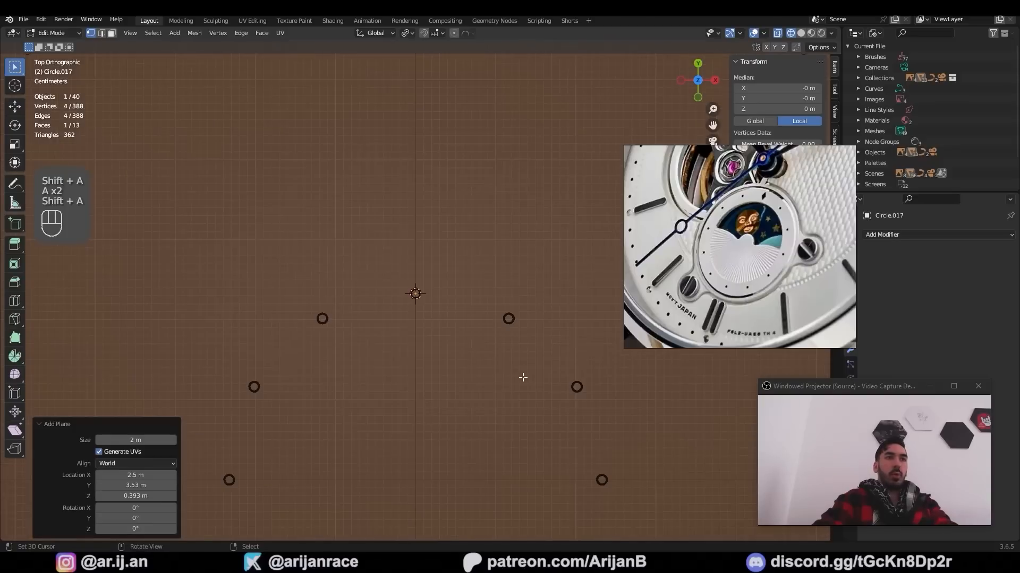
key("s")
left_click(444, 328)
key("s")
left_click(420, 297)
key("r")
key("4")
key("5")
key("Return")
scroll(428, 303, "up", 5)
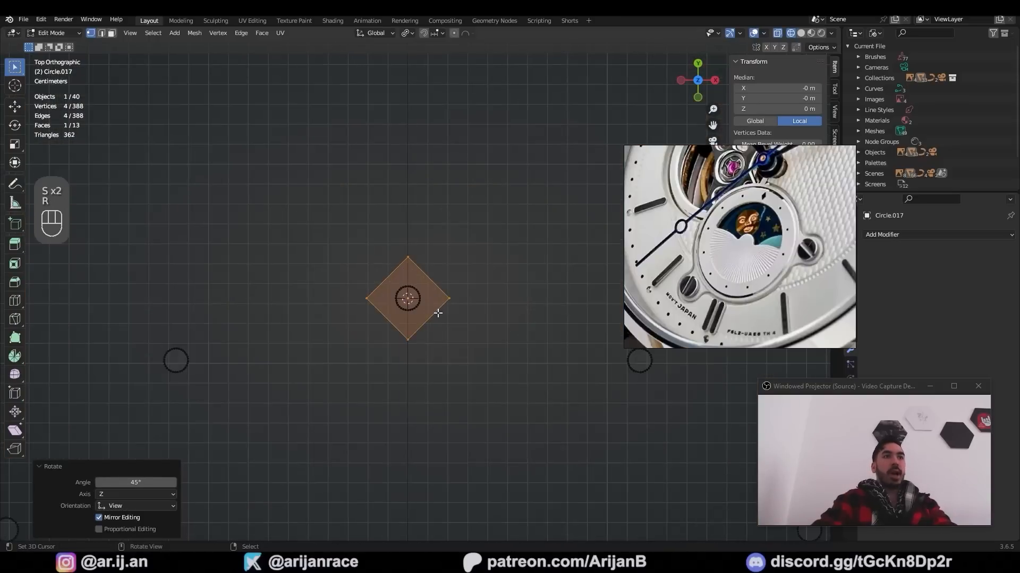
Shrink and lengthen the diamond marker along Y, and move the subdial marker set along X
key("s")
left_click(427, 319)
key("s")
key("y")
left_click(463, 357)
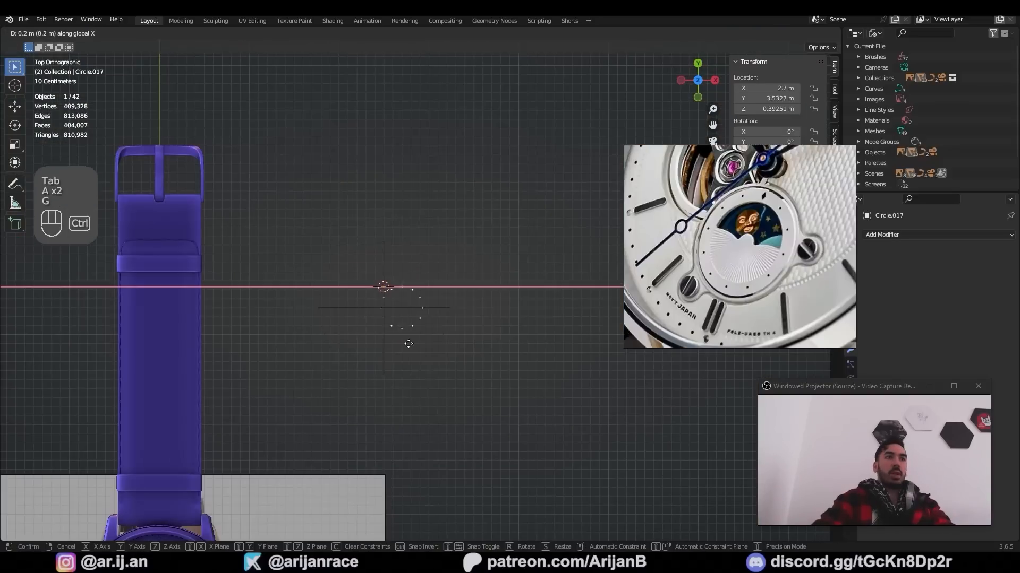
left_click(578, 374)
Snap the camera to the 3D cursor at the centre of the dot ring and set its rotation to 0°
key("shift+s")
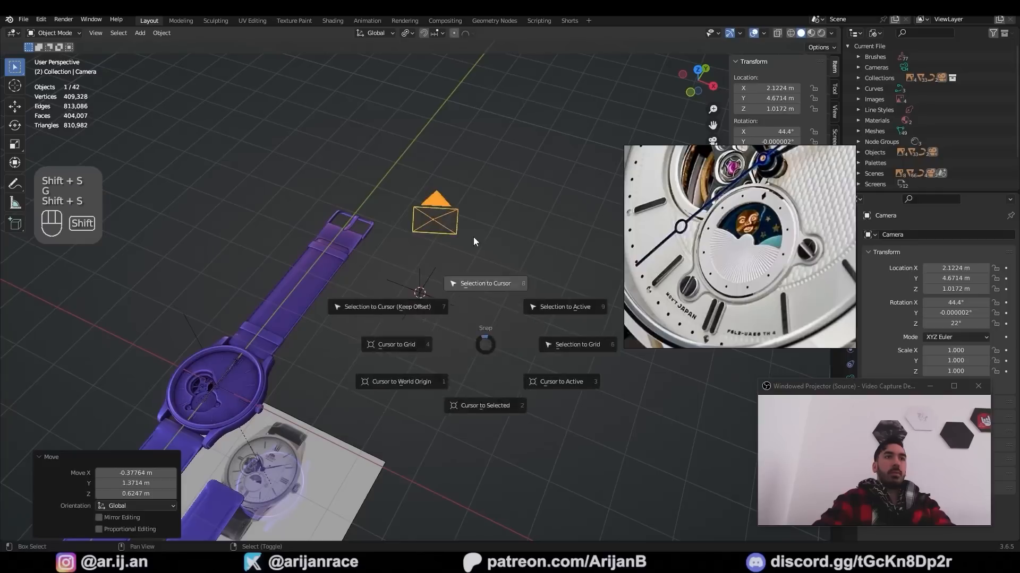
left_click(473, 237)
middle_click_drag(424, 300, 427, 316)
left_click(432, 250)
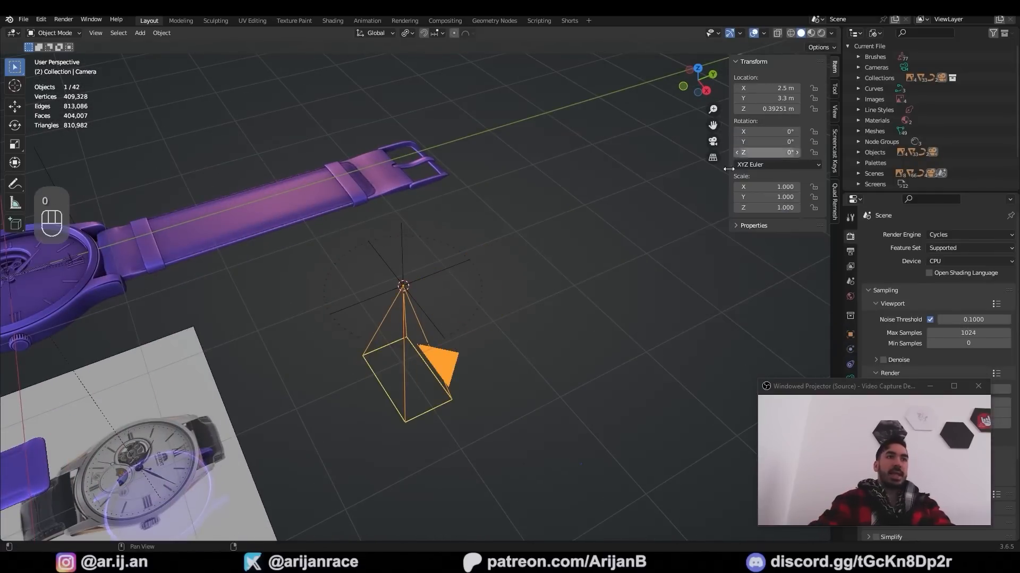
Set the base colour of the minute-dot ring's material to black
middle_click_drag(468, 345, 494, 346)
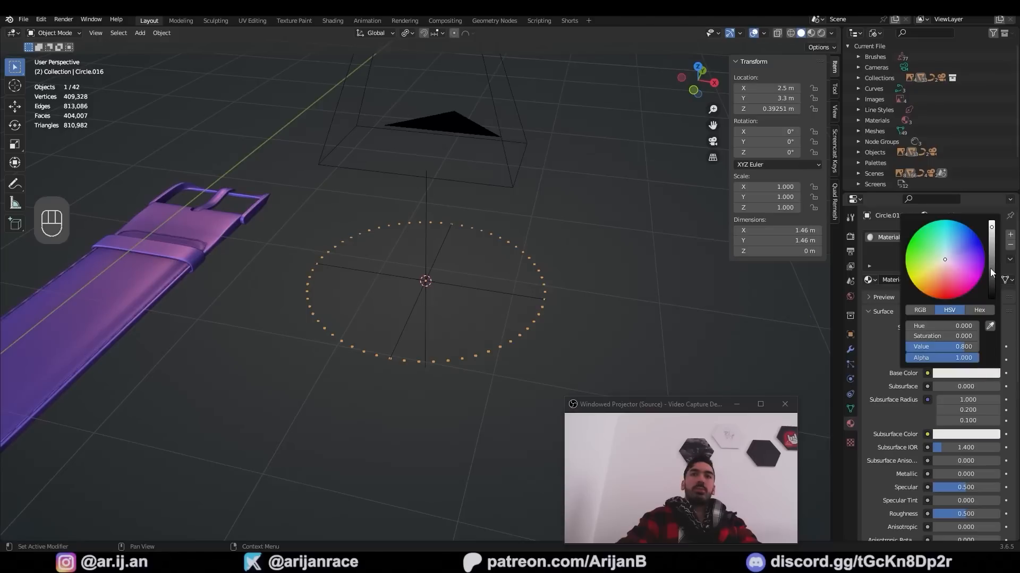
left_click_drag(989, 268, 990, 298)
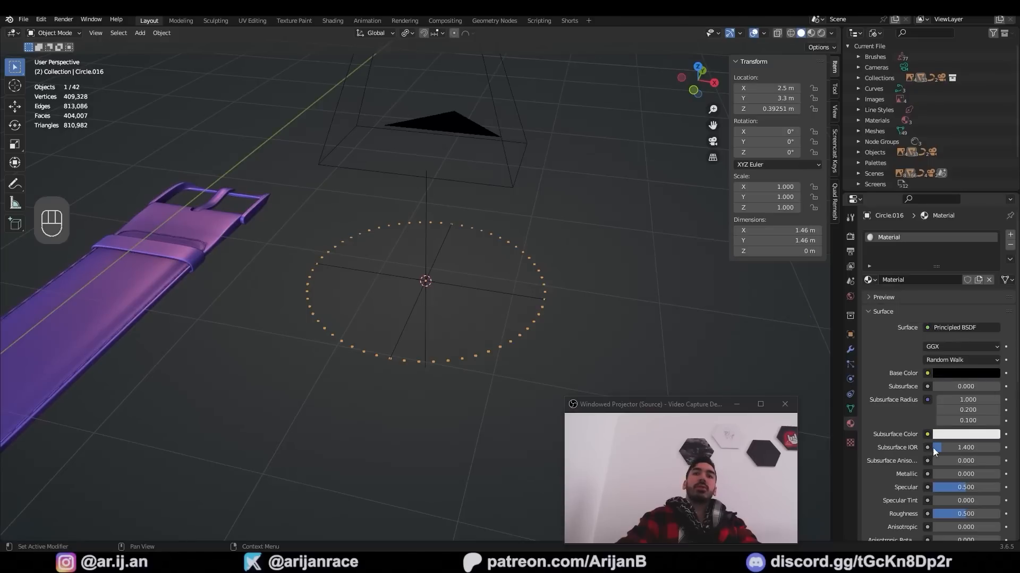
Enable a transparent film background and change the horizontal render resolution for a square output
scroll(935, 451, "down", 2)
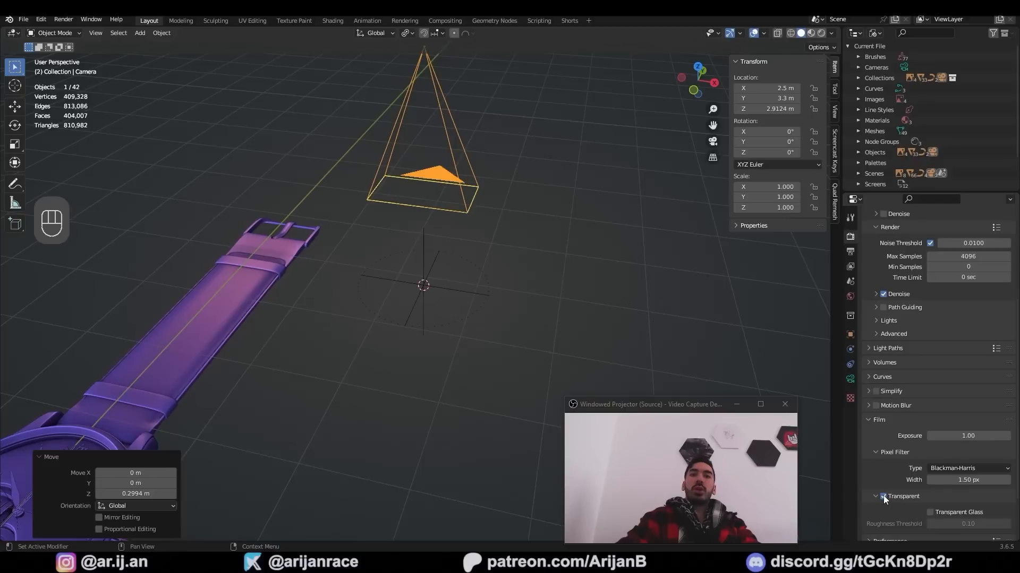
left_click(850, 251)
double_click(964, 248)
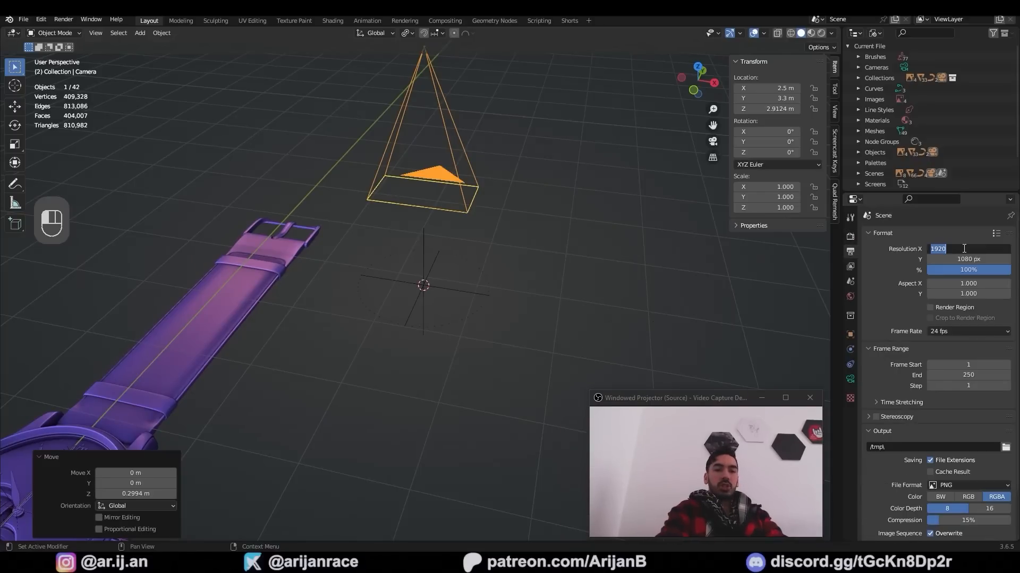
key("Return")
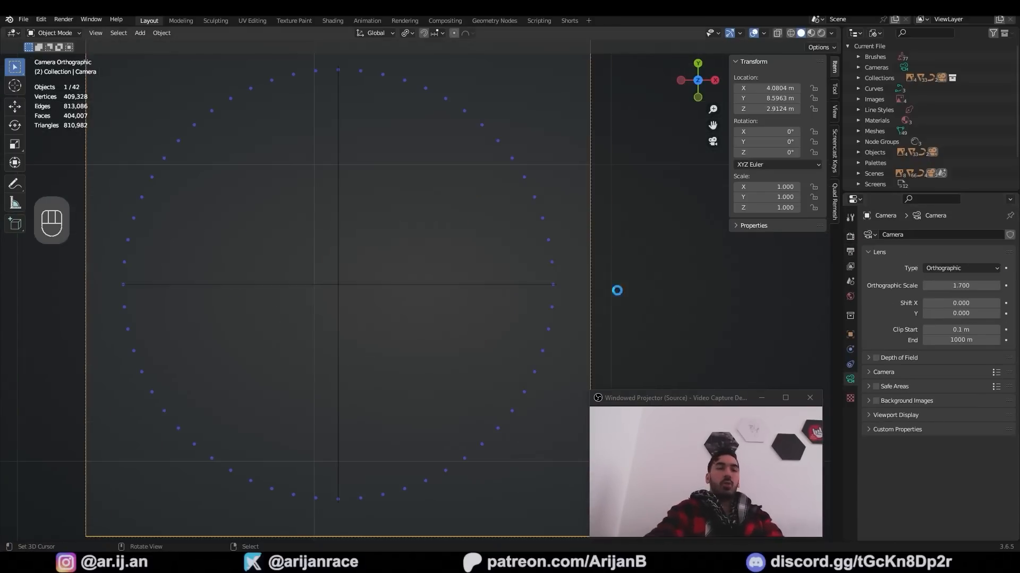
Render the minute-dot ring and create a new folder inside Orient Watch for saving the image
key("F12")
left_click(94, 24)
left_click(126, 123)
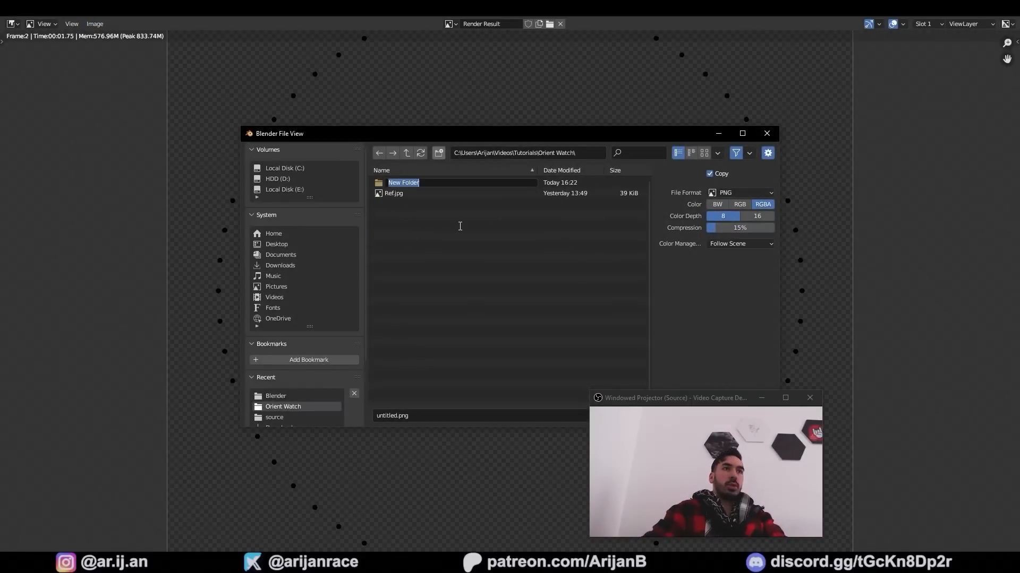
type("s")
key("Return")
Save the minute-dot image in the new folder and render the subdial markers with an orthographic scale of 0.550
left_click(452, 416)
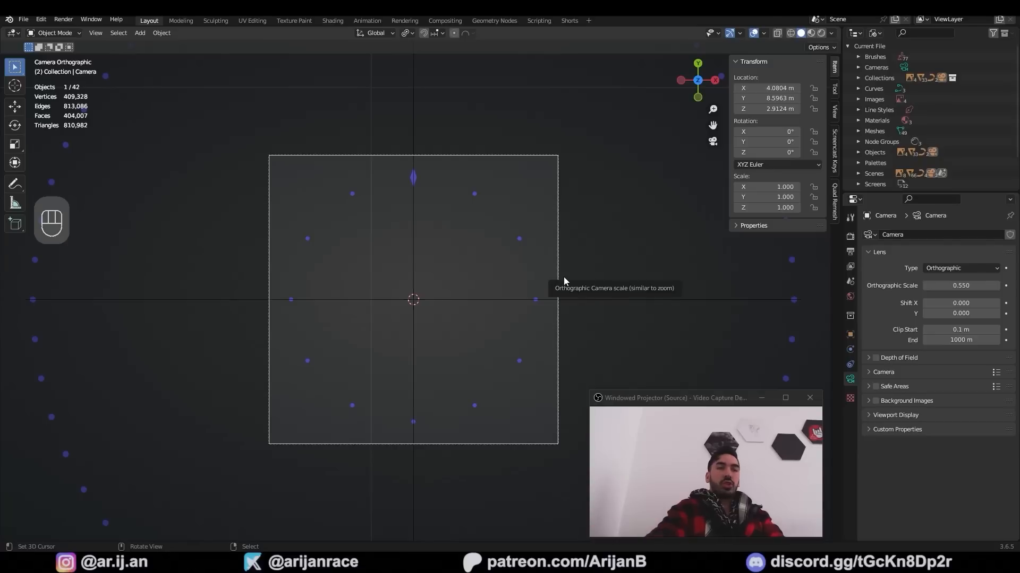
key("F12")
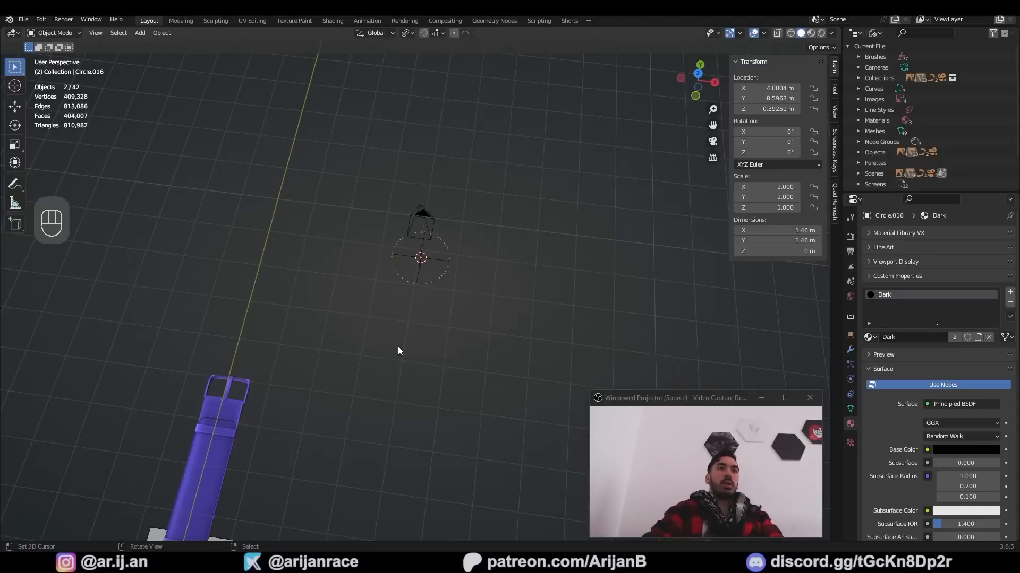
Move both marker sets 5 m in X, 7 m in Y and 3 m in Z, away from the camera frame
key("g")
left_click(483, 229)
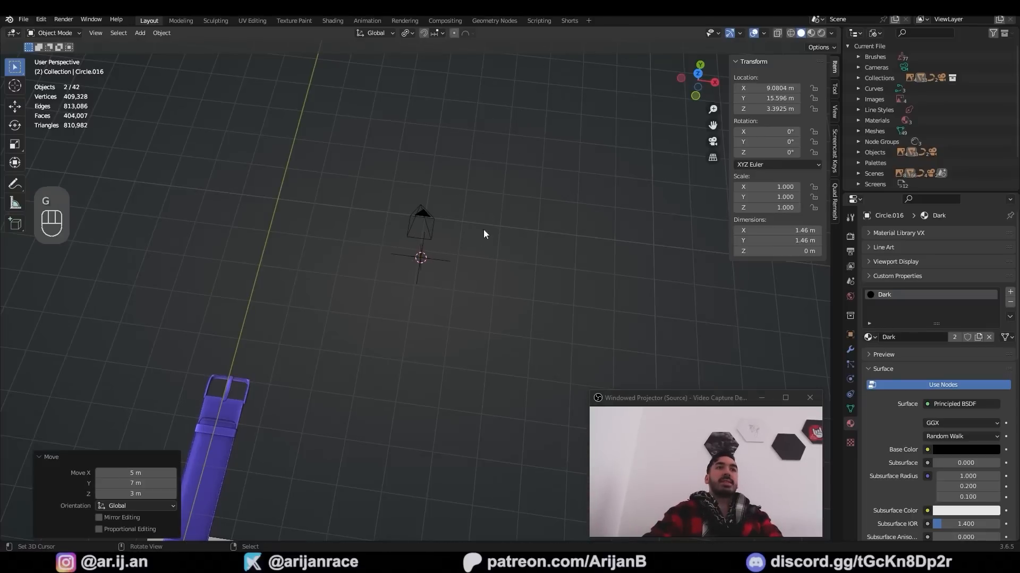
Look through the camera and add a 512-vertex circle, scaling it down in Edit Mode to fit inside the square camera frame
key("KP_7")
key("KP_0")
scroll(472, 275, "up", 1)
scroll(468, 278, "down", 1)
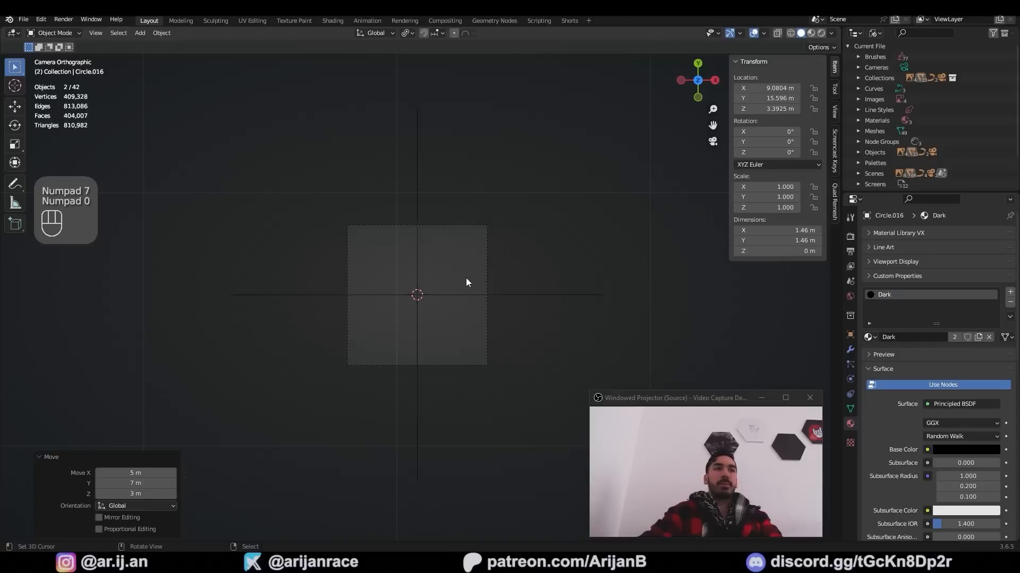
key("shift+a")
left_click(517, 301)
left_click(125, 414)
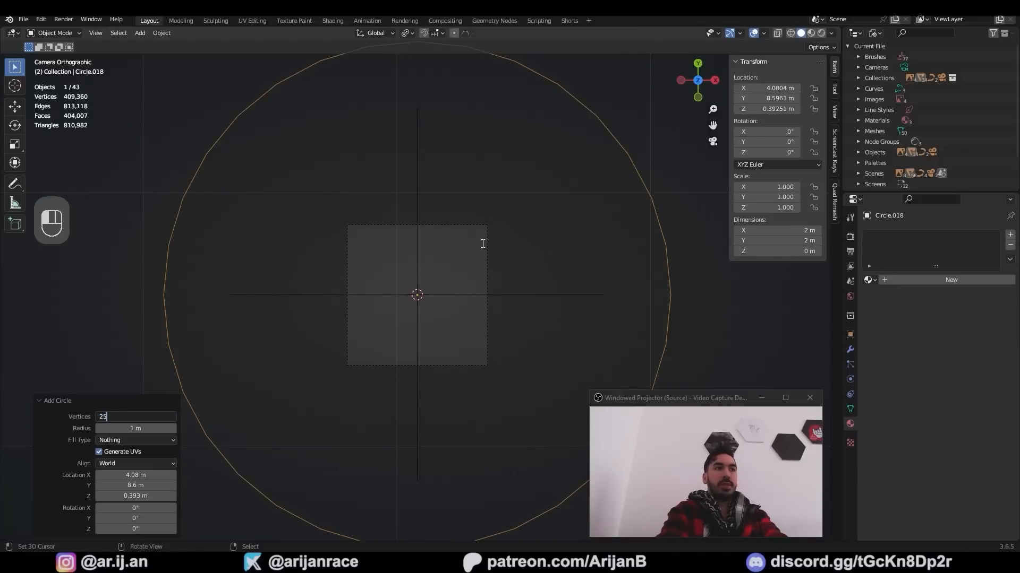
key("BackSpace")
key("Return")
key("Tab")
scroll(289, 91, "up", 5)
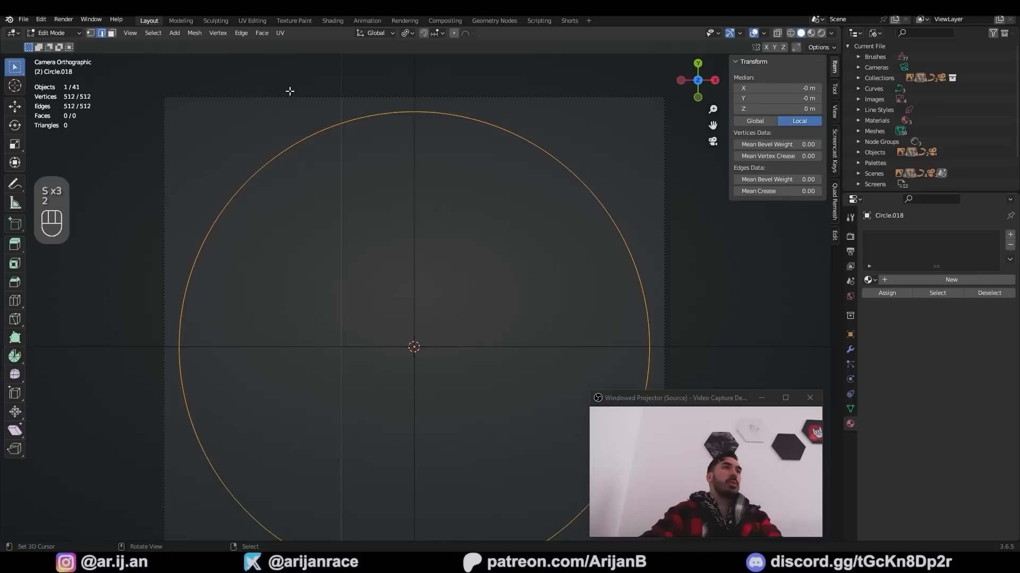
Try Checker Deselect on the circle's edges, and delete the circle's whole mesh
left_click(152, 33)
left_click(162, 45)
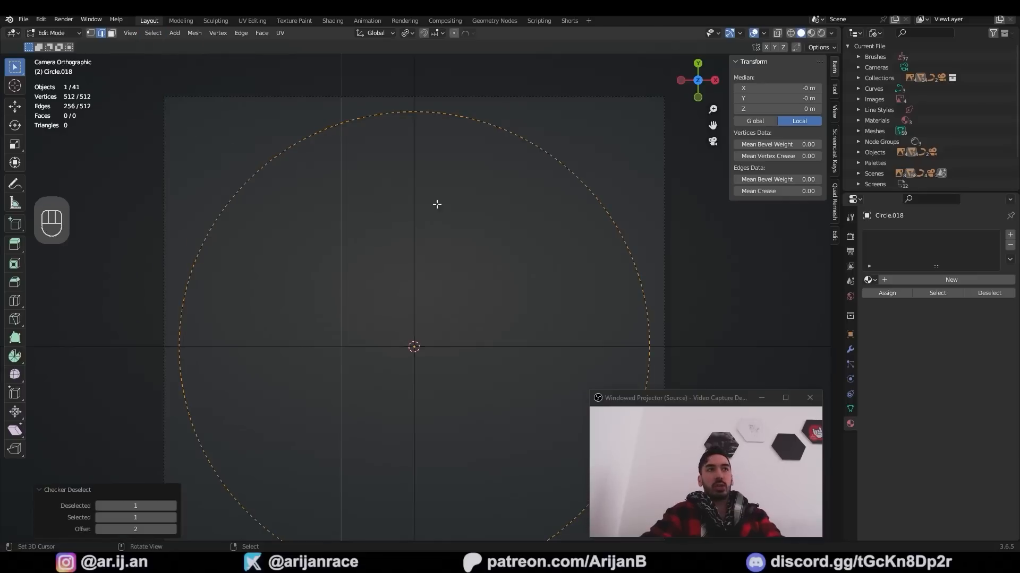
key("x")
left_click(585, 257)
key("shift+a")
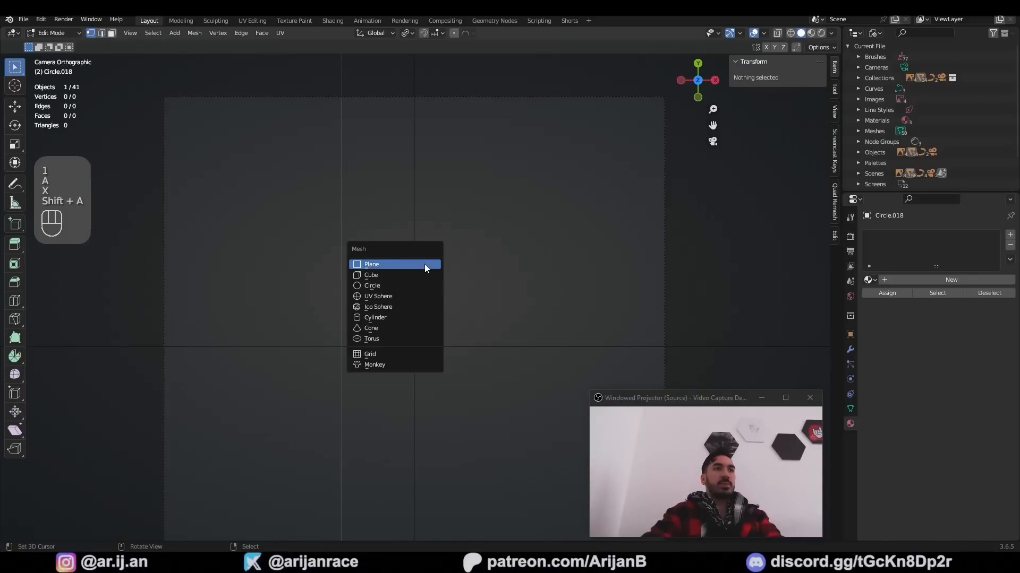
Add a new circle thinned to alternating edges, extrude them inward into a ring of dashes, and inset the faces 0.000647 m and recess them
left_click(416, 278)
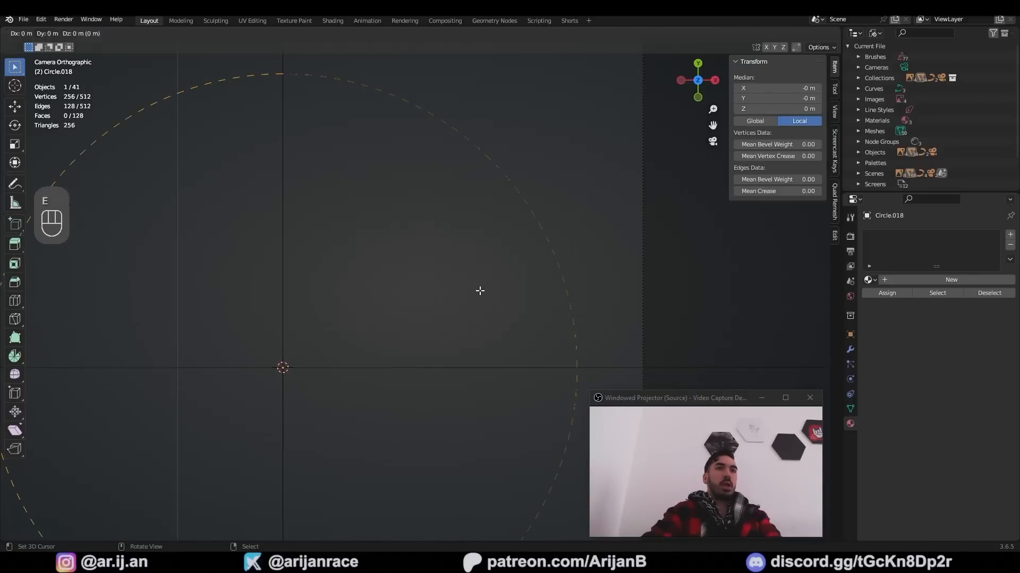
key("e")
key("s")
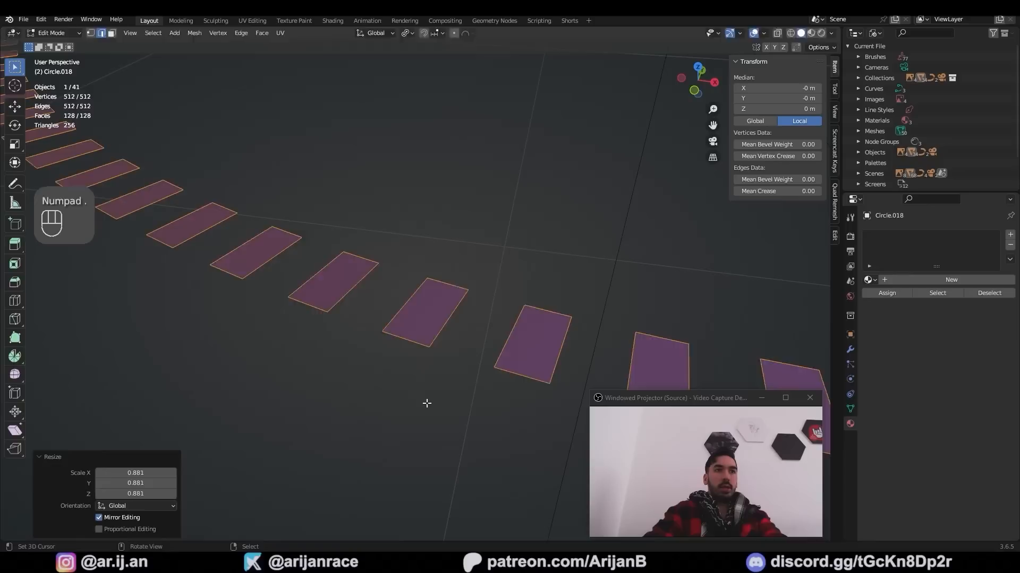
key("alt+e")
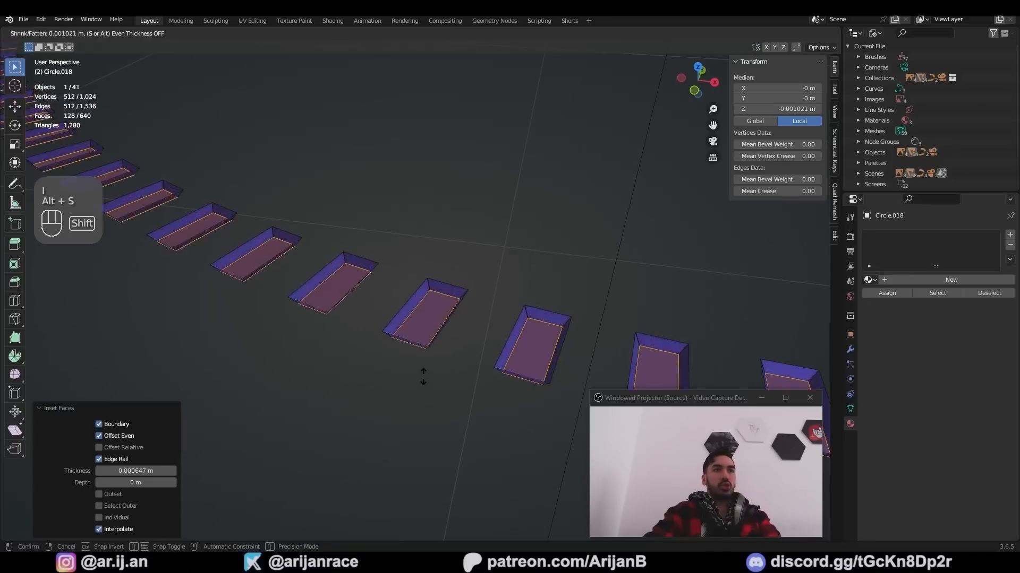
Add a plane at the ring's centre, raise it about 0.0046 m and scale it to 0.241 so it covers the dashes
key("shift+s")
key("shift+a")
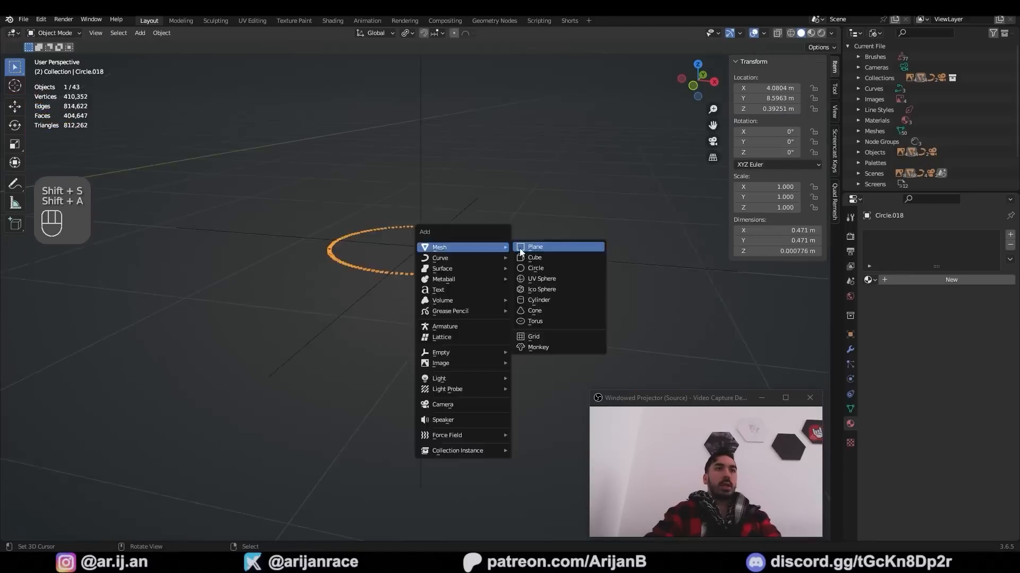
left_click(520, 249)
key("g")
left_click(483, 304)
key("shift+s")
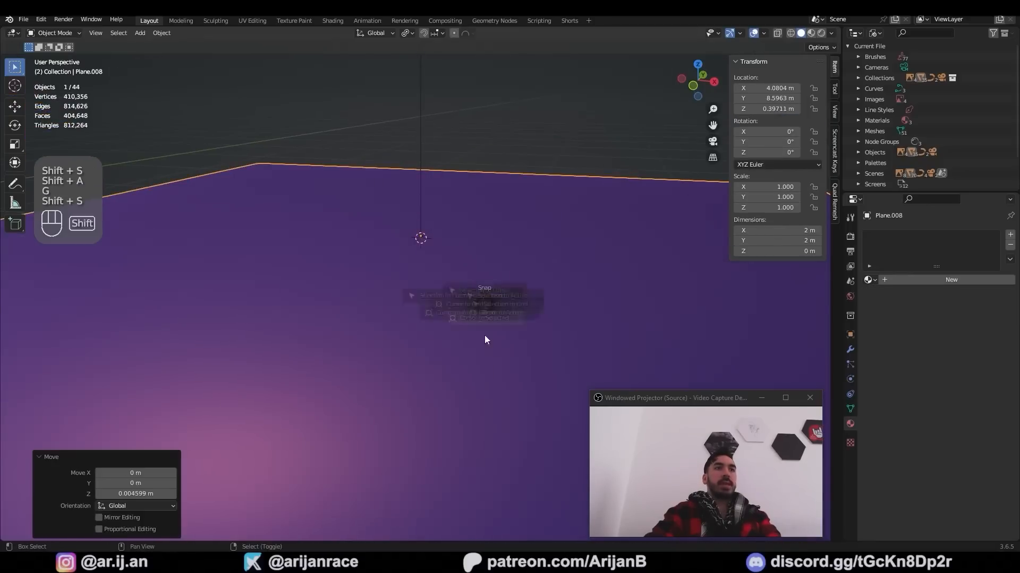
key("s")
left_click(448, 291)
key("s")
middle_click_drag(467, 287, 469, 275)
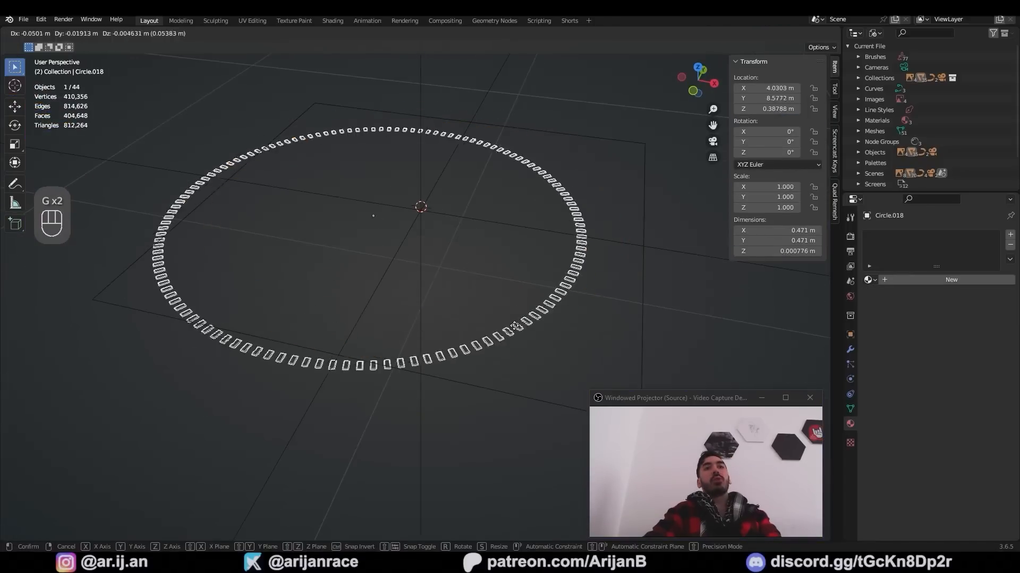
left_click(553, 308)
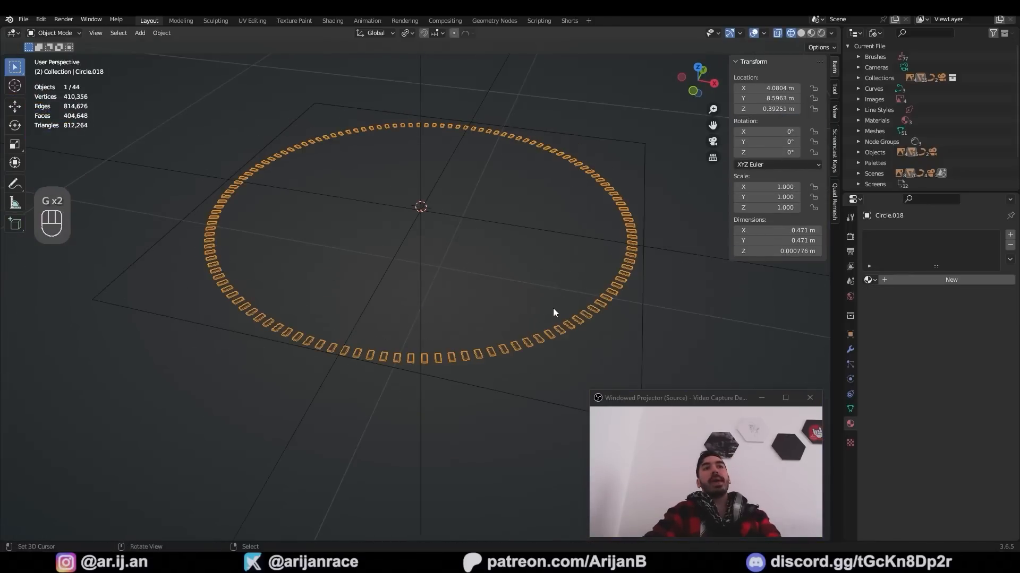
key("g")
key("g")
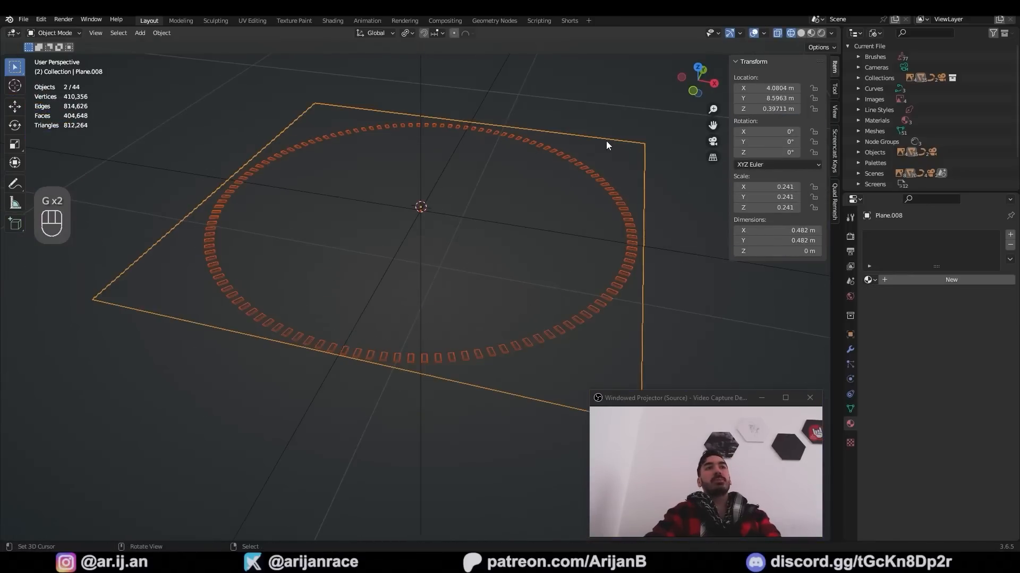
left_click(606, 141)
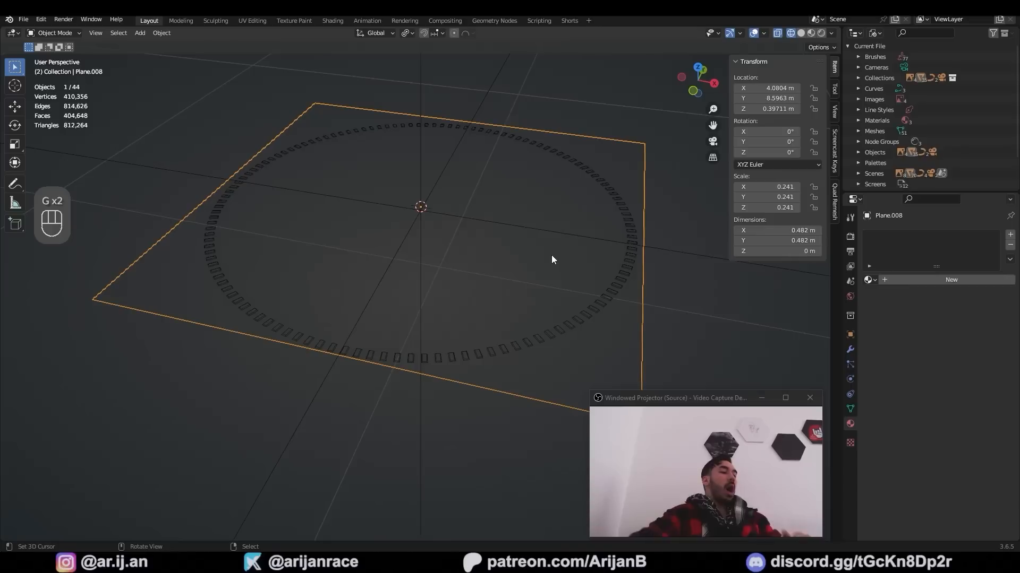
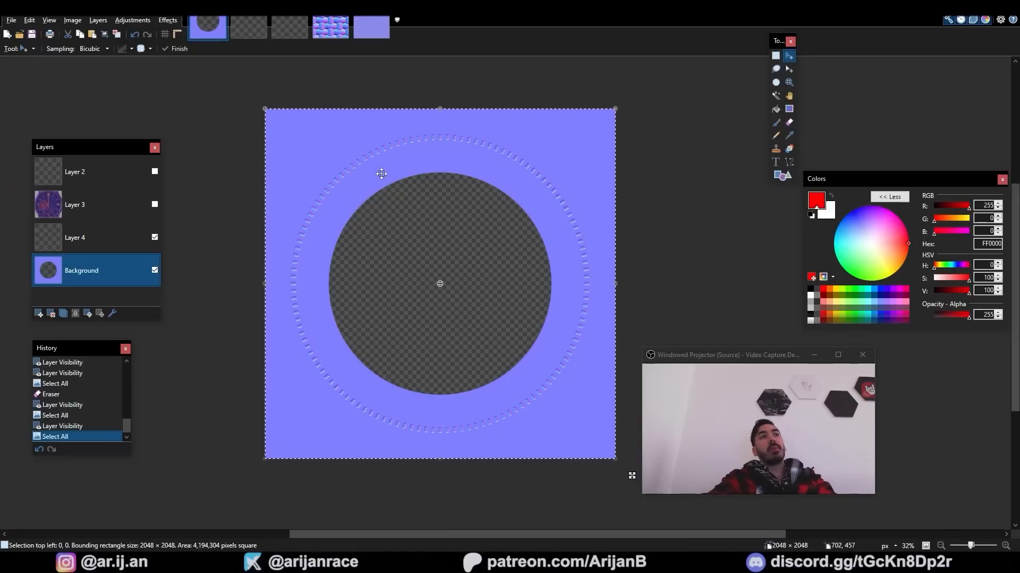
Switch to Paint.NET, add a layer beneath the normal map's background, and paste the woven pattern onto it, rotated 90°
key("ctrl+shift+n")
left_click_drag(85, 272, 85, 291)
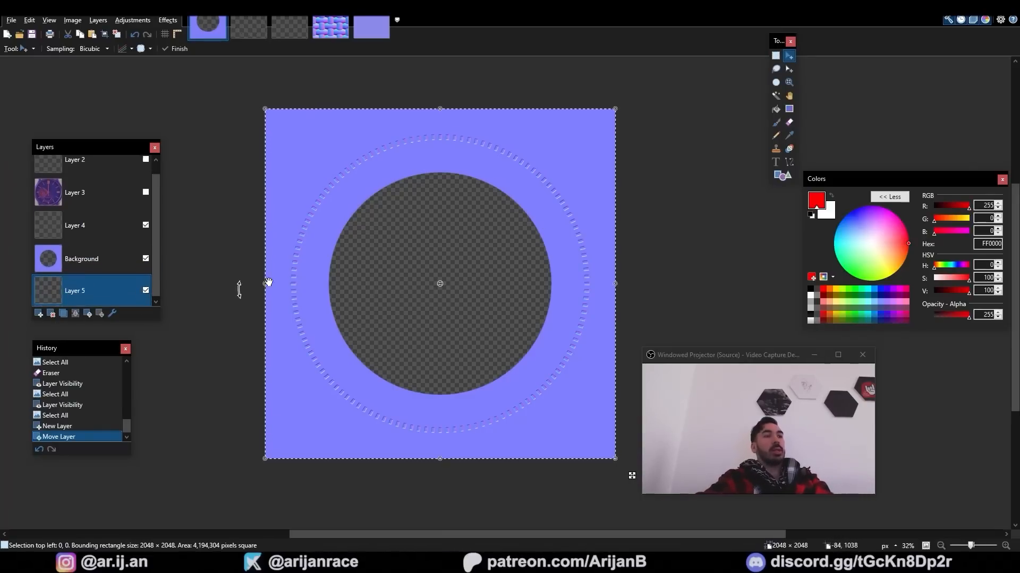
key("ctrl+v")
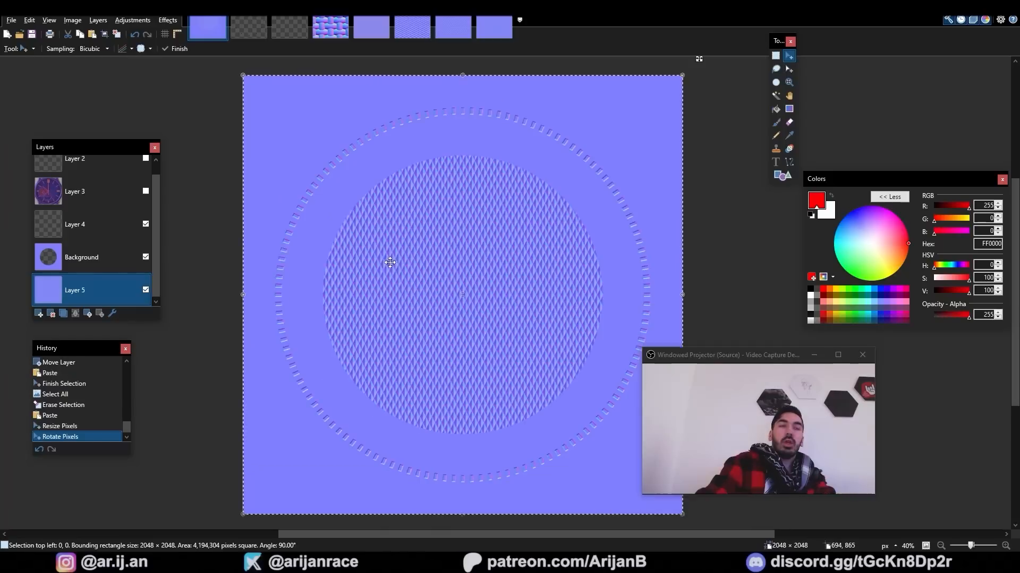
Delete Layer 3, flatten the normal map into a single layer and save it
key("ctrl+a")
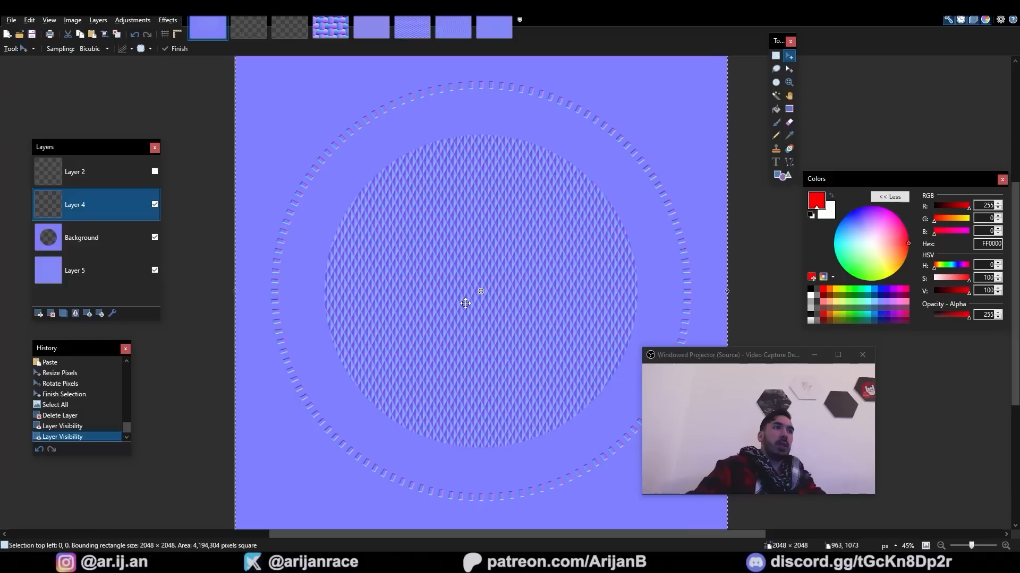
key("ctrl+shift+f")
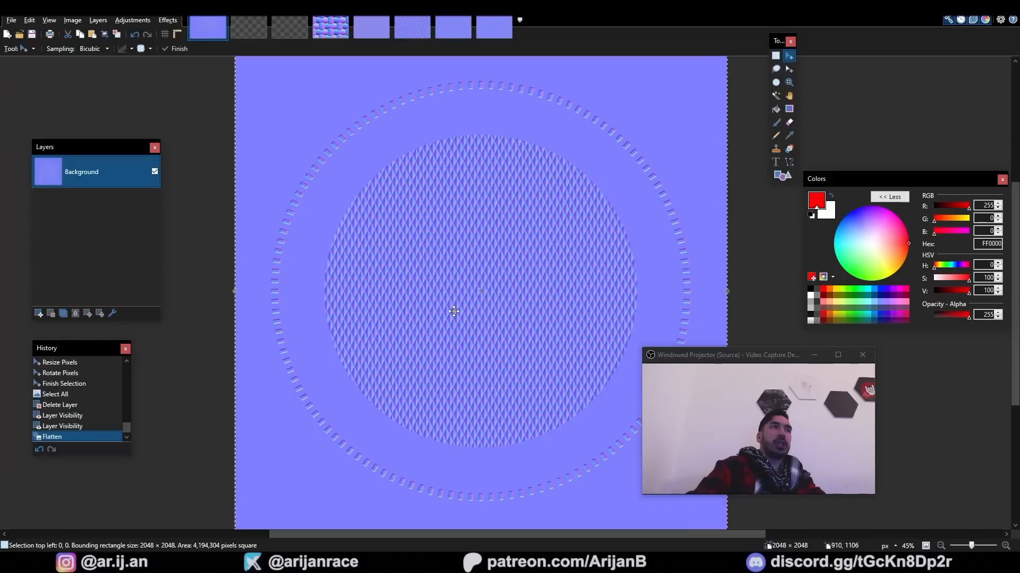
key("ctrl+s")
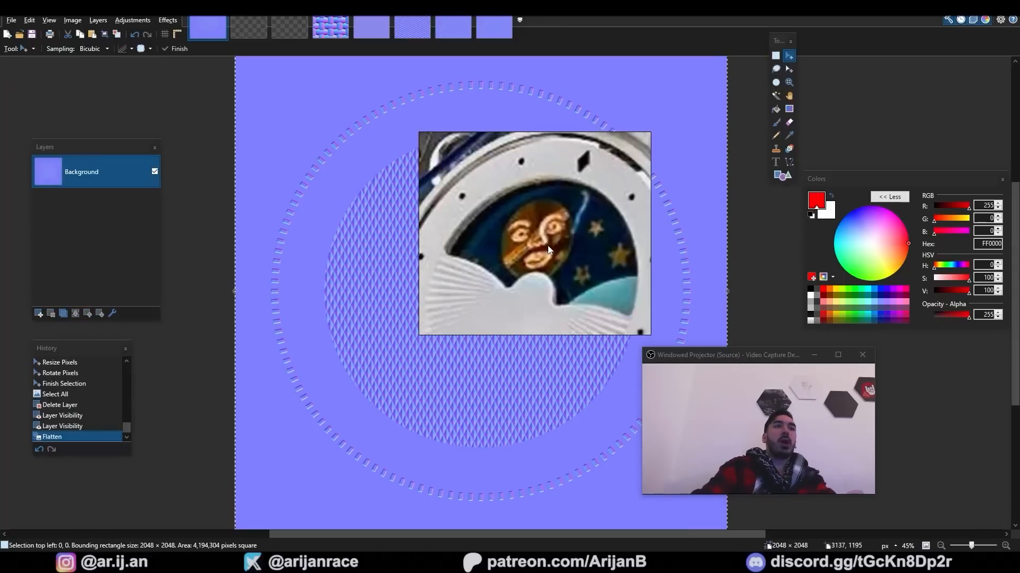
Inspect the moon-phase disc in the reference photo, copy the Vecteezy sun-with-face illustration in the browser, and browse moon face clipart
scroll(563, 222, "down", 4)
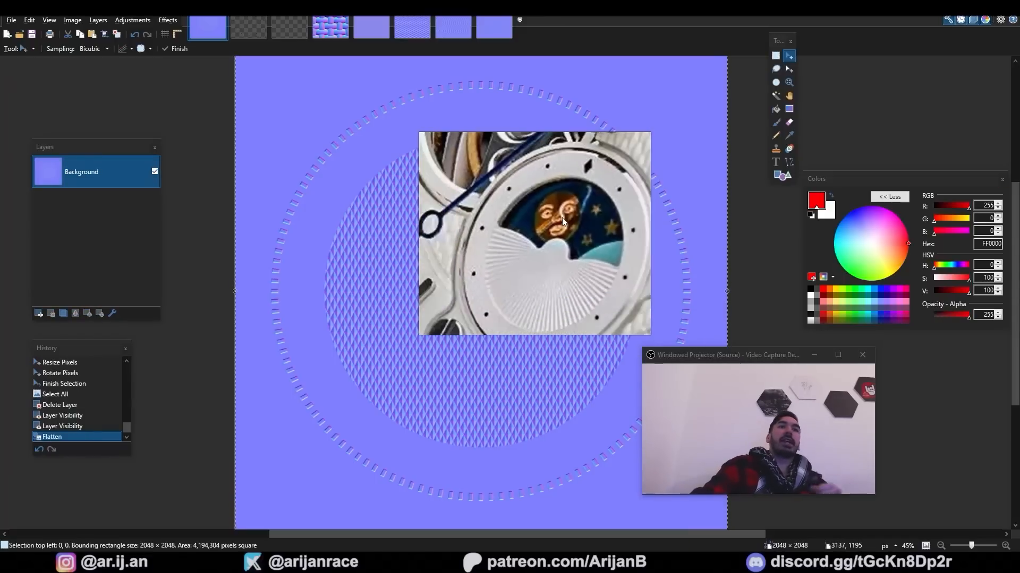
scroll(551, 209, "down", 1)
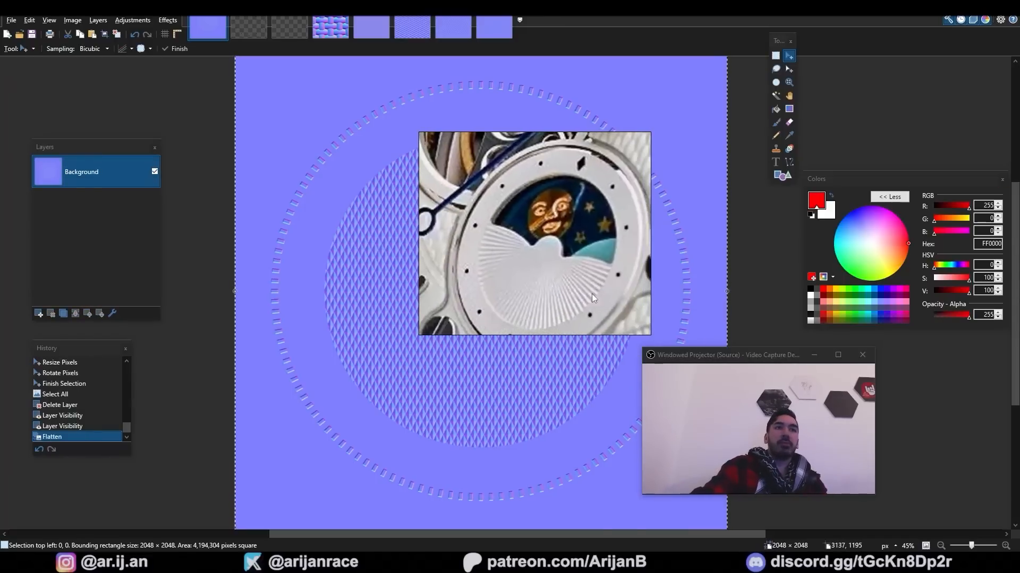
middle_click_drag(563, 290, 562, 290)
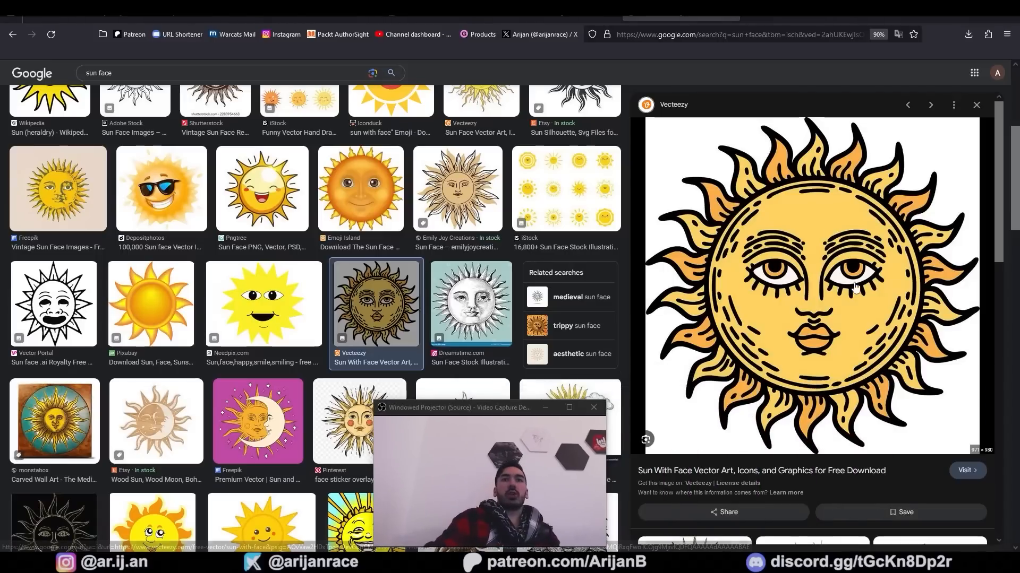
right_click(854, 375)
left_click(897, 431)
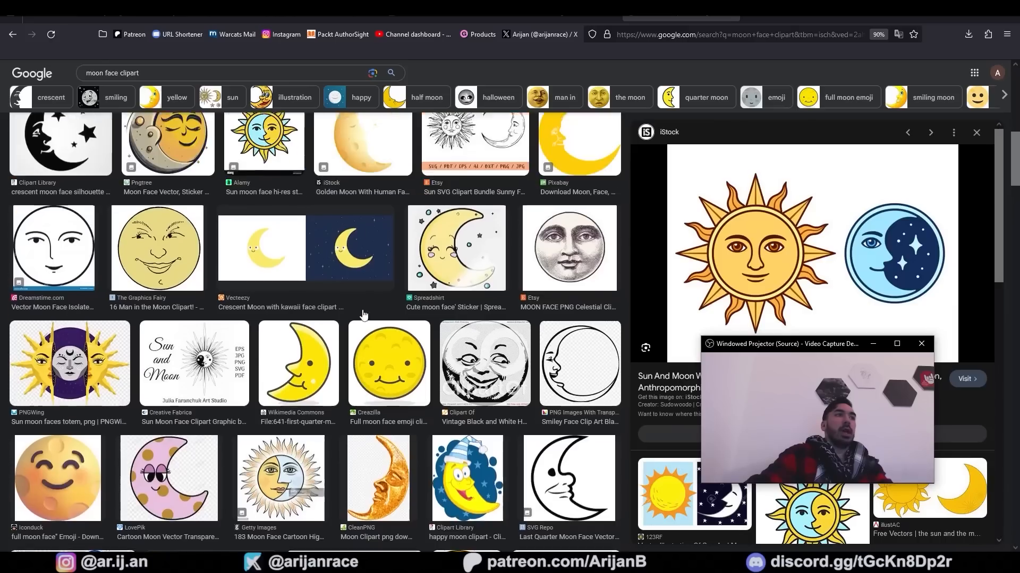
scroll(186, 227, "up", 1)
scroll(186, 226, "up", 4)
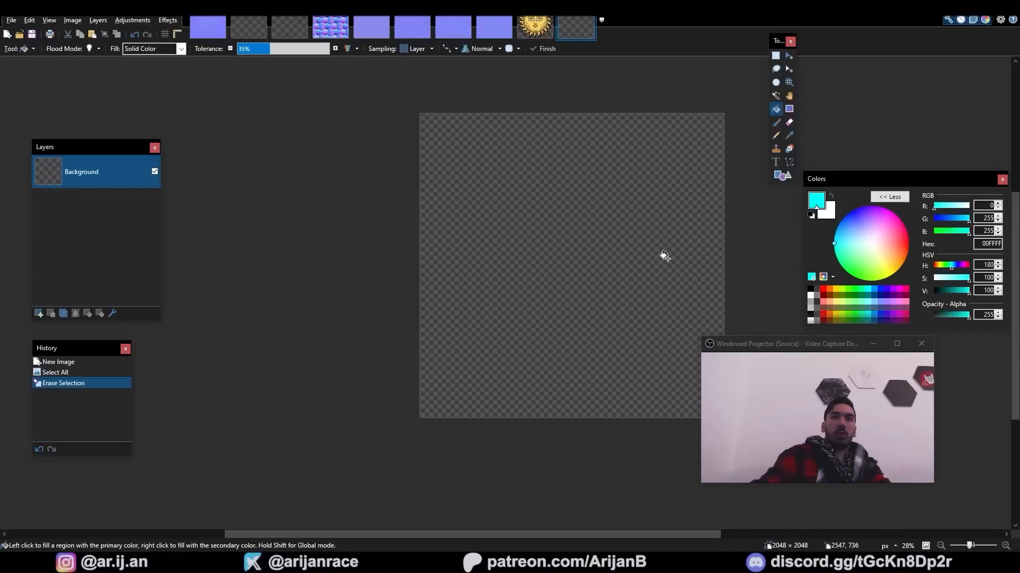
Fill the blank 2048 × 2048 image with bright blue and draw a navy 232A51 curve across it, brush size 35, for a wavy lower area
left_click(664, 256)
middle_click_drag(634, 257, 568, 401)
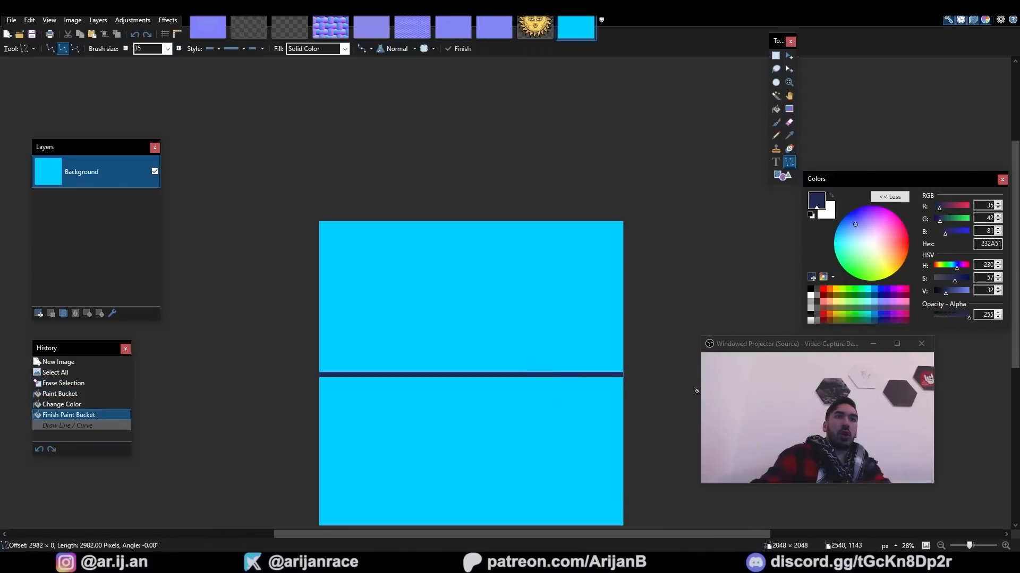
left_click_drag(696, 391, 653, 401)
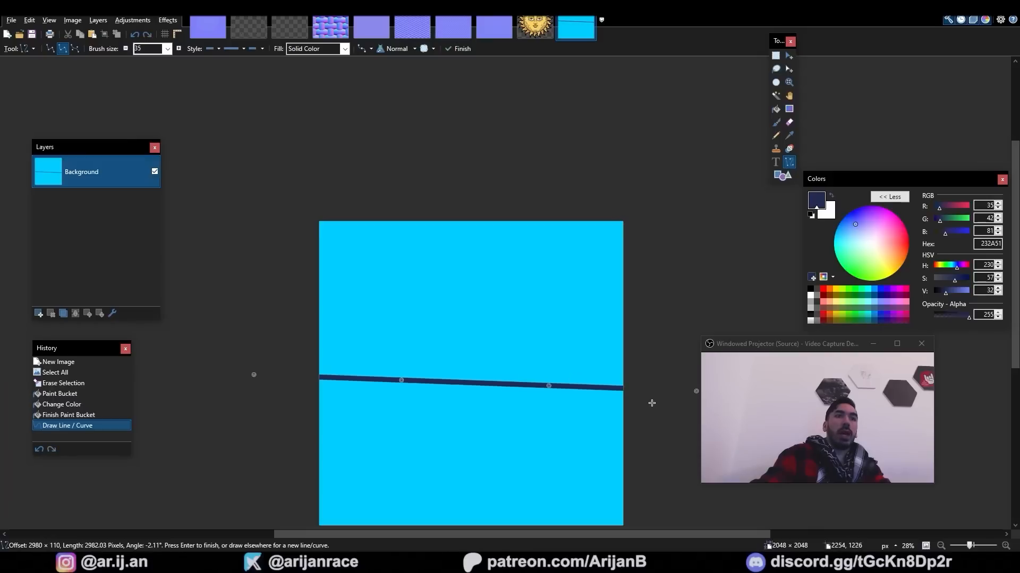
key("ctrl+z")
left_click_drag(271, 375, 664, 375)
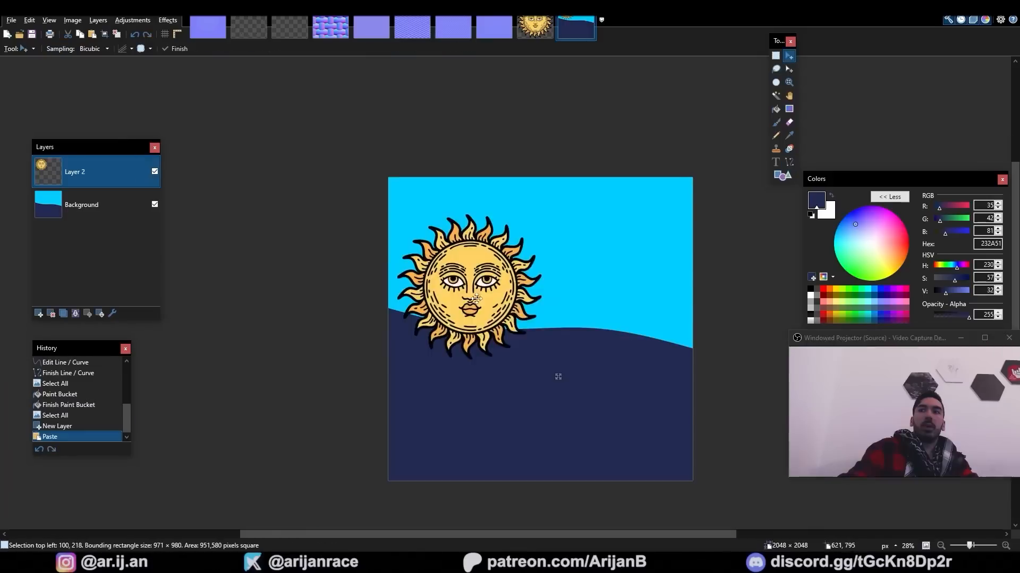
Place the sun face at the upper centre of its own layer and arrange pasted yellow diamond stars around it
left_click_drag(477, 299, 541, 263)
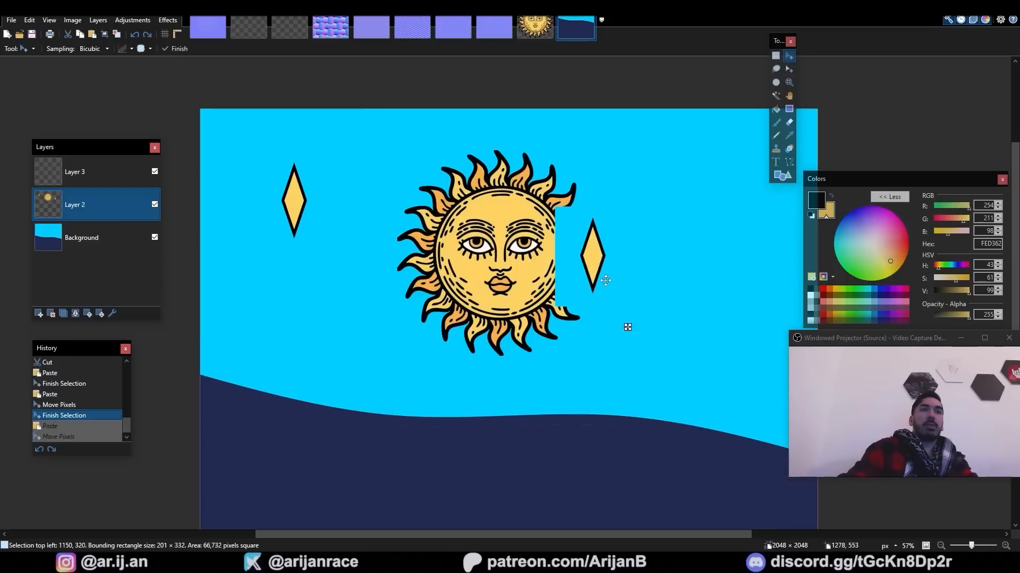
left_click_drag(605, 280, 668, 327)
key("ctrl+v")
left_click_drag(711, 223, 730, 203)
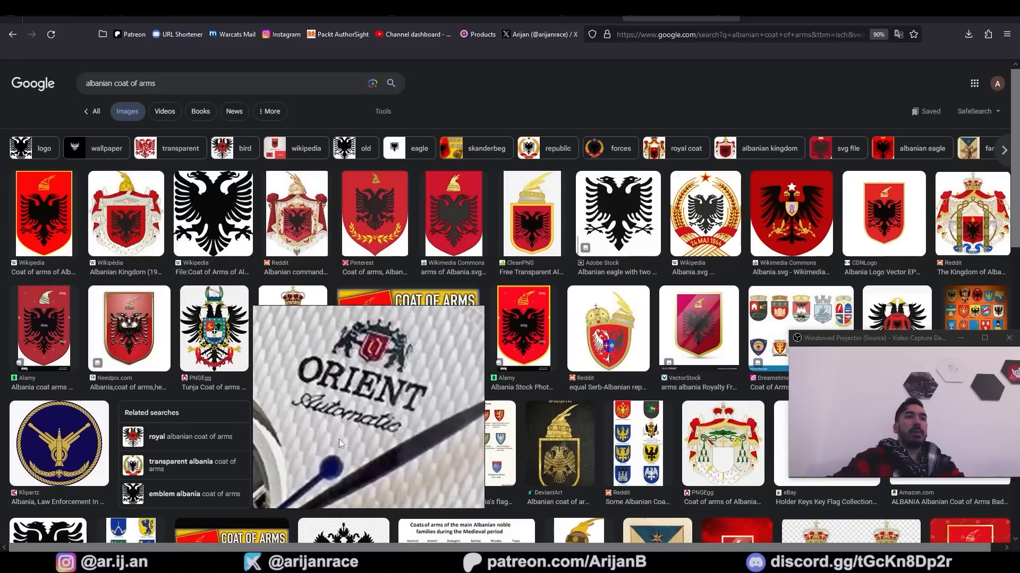
Switch to the browser and copy the Wikimedia Commons Royal Coat of arms of Albania image from the search results
left_click(292, 329)
right_click(820, 292)
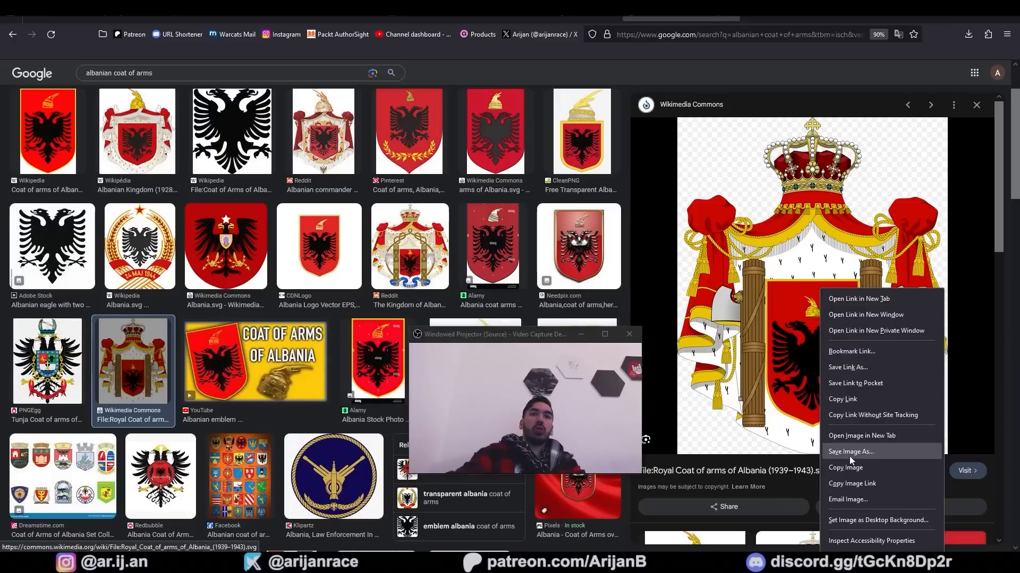
left_click(850, 466)
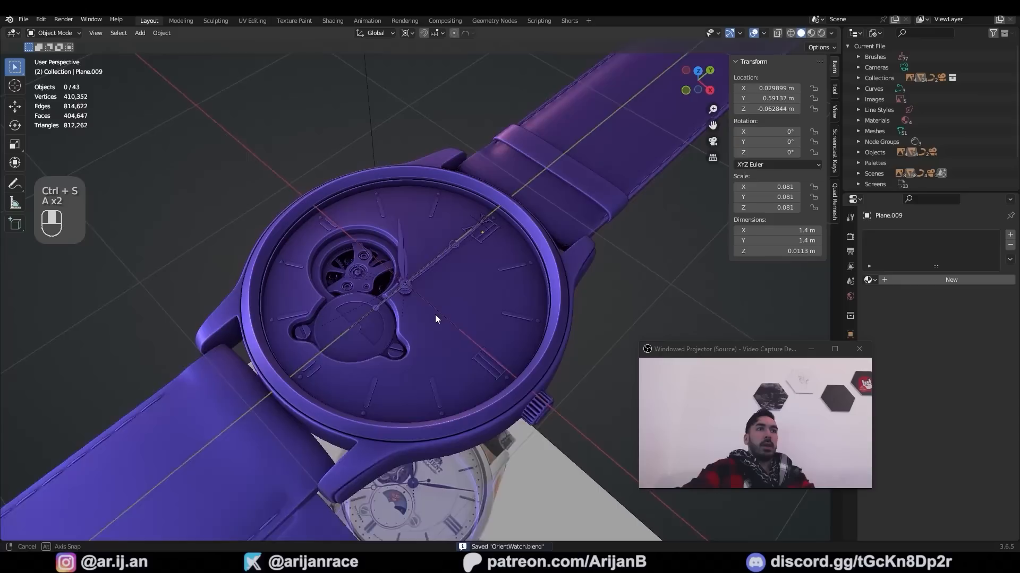
Switch back to Blender and set the watch case's metallic material to a roughness of 0.173
mouse_move(435, 317)
middle_mouse_down()
mouse_move(485, 290)
mouse_move(465, 281)
mouse_move(467, 318)
middle_mouse_up()
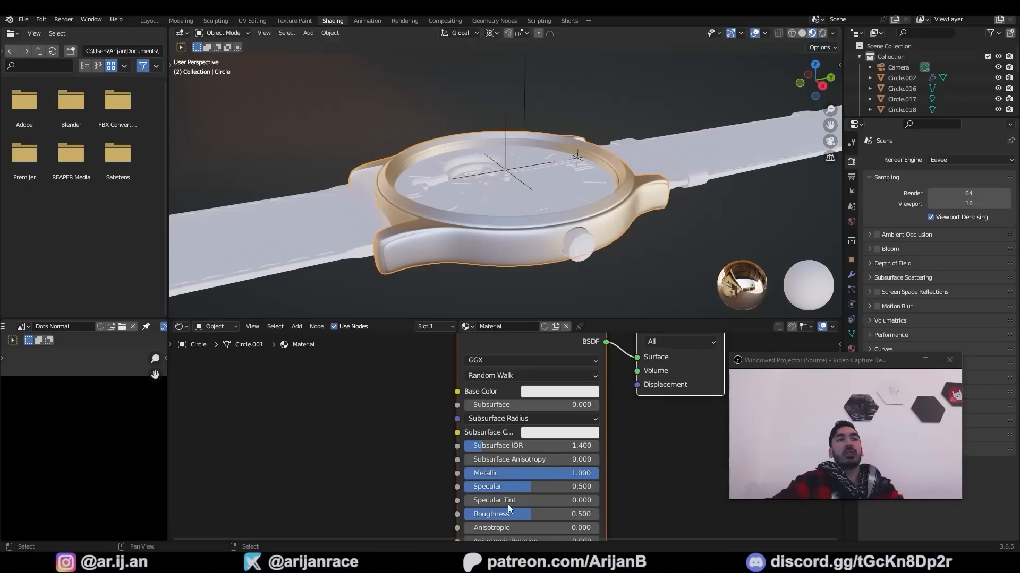
left_click_drag(531, 514, 488, 514)
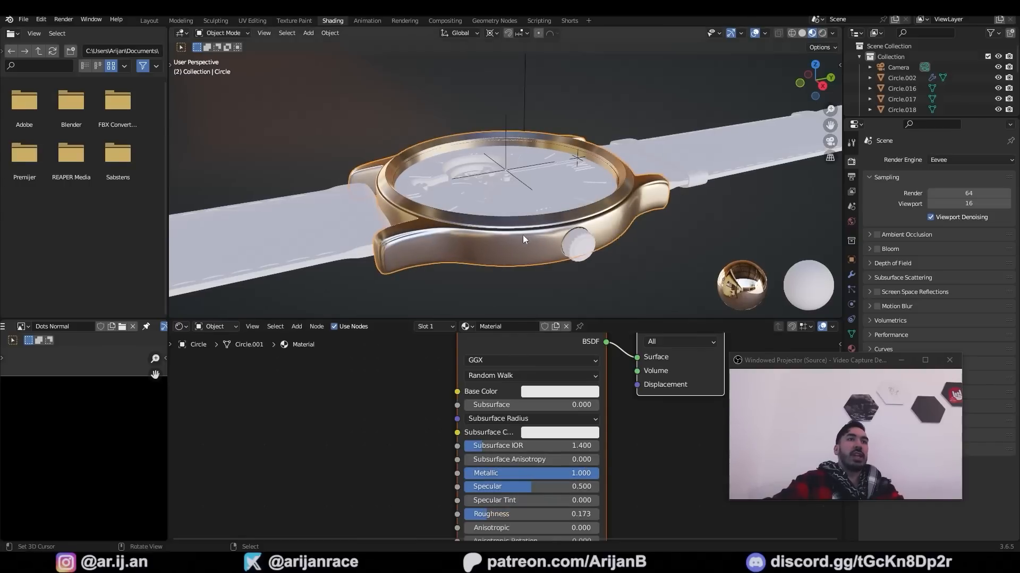
Link the watch case's metallic material to the crown
scroll(522, 239, "up", 4)
left_click(536, 191)
left_click(470, 182, "shift")
key("ctrl+l")
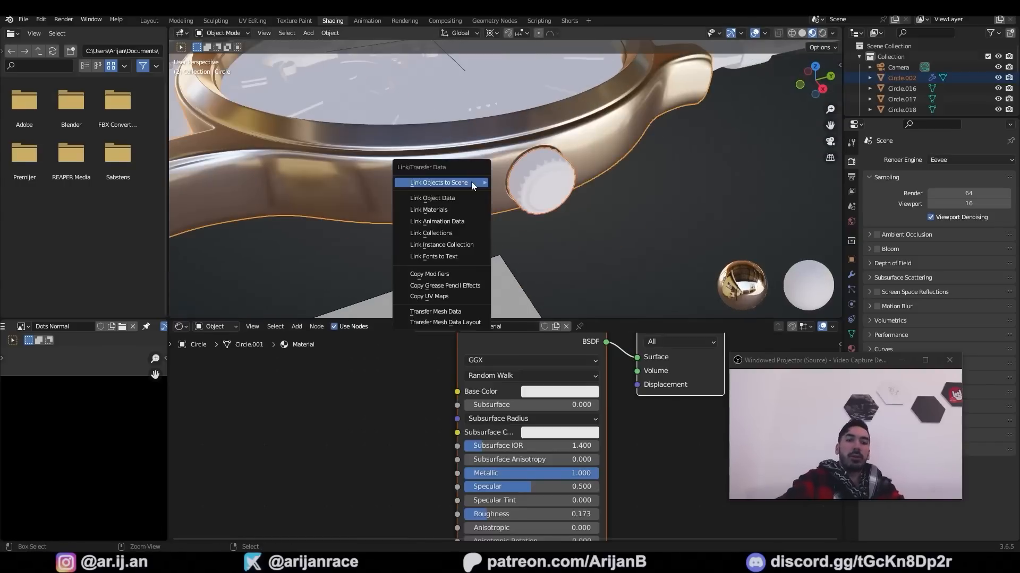
left_click(451, 210)
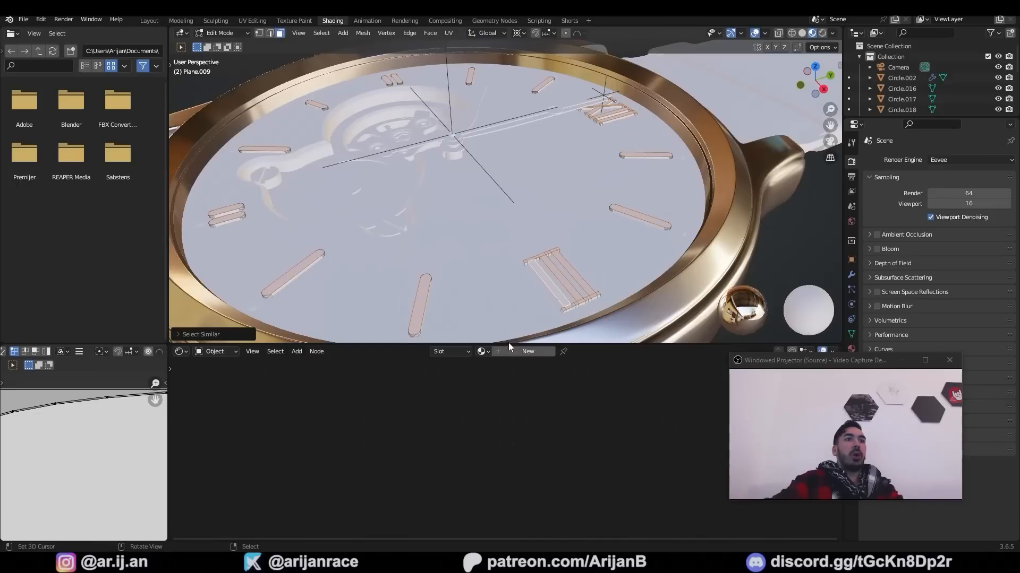
Give the selected hour-marker faces a new black material with metallic 1.000 and roughness 0.359
left_click(528, 352)
left_click(560, 404)
left_click_drag(628, 234, 628, 319)
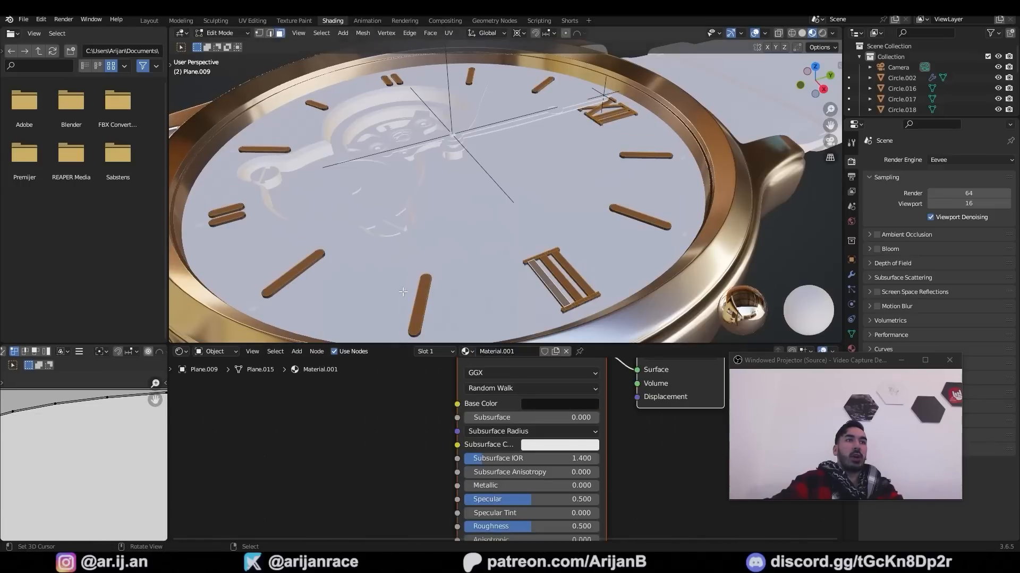
left_click_drag(509, 486, 594, 486)
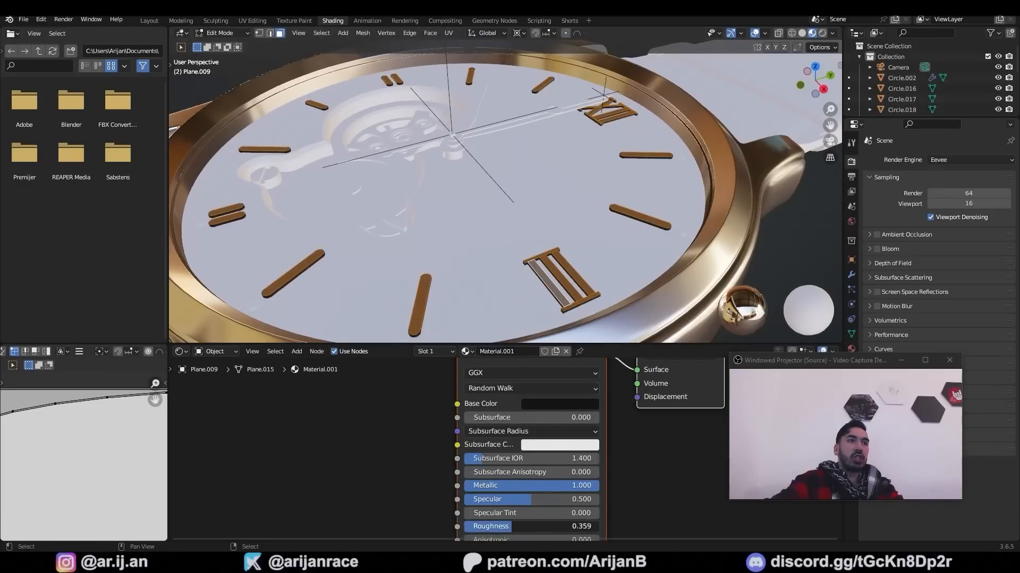
Name the black material Dark Metallic and assign a second, light metallic material with roughness 0.421 to the sides of the hour markers
key("ctrl+i")
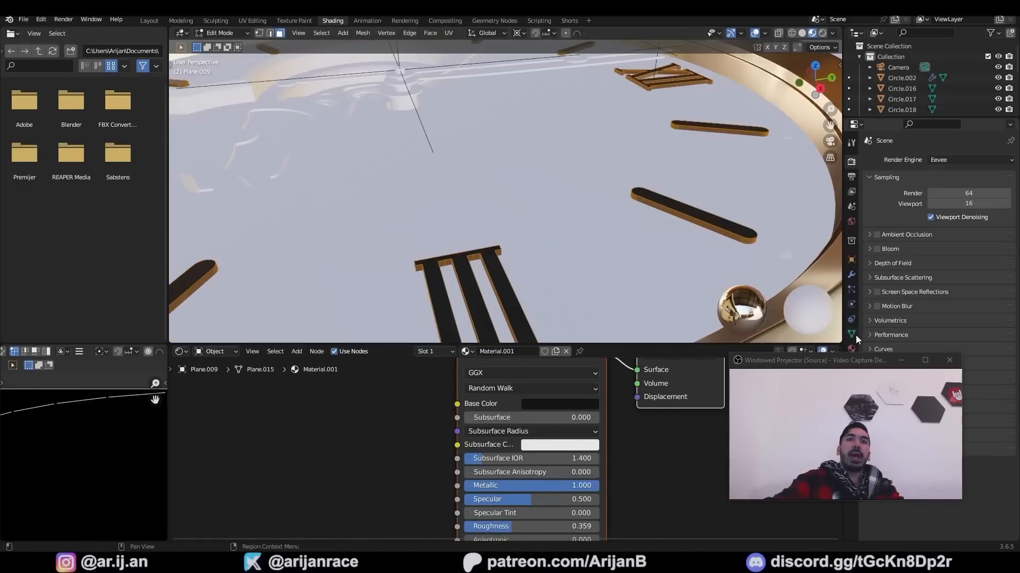
left_click(851, 348)
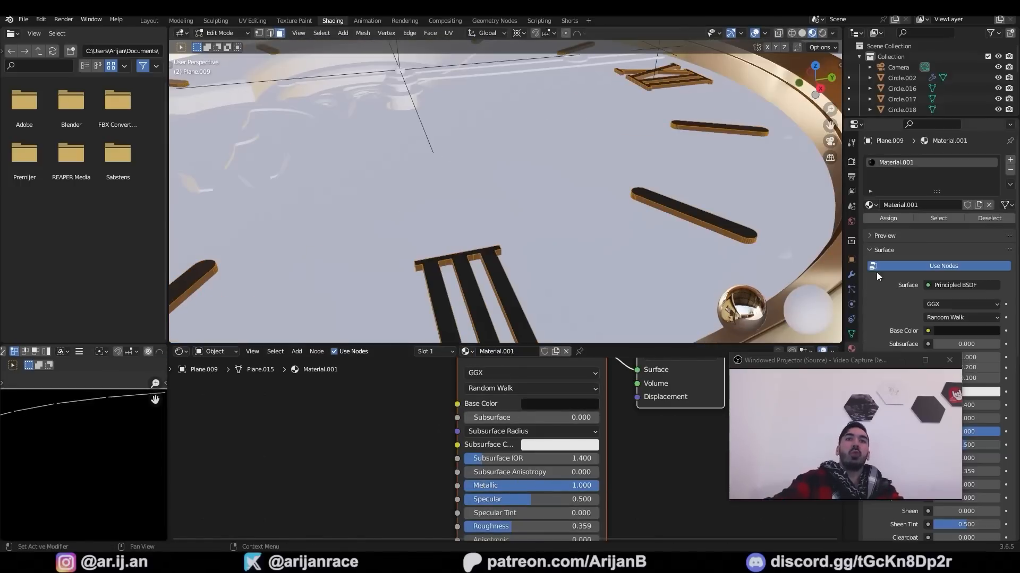
left_click(1010, 160)
left_click(890, 240)
left_click(905, 226)
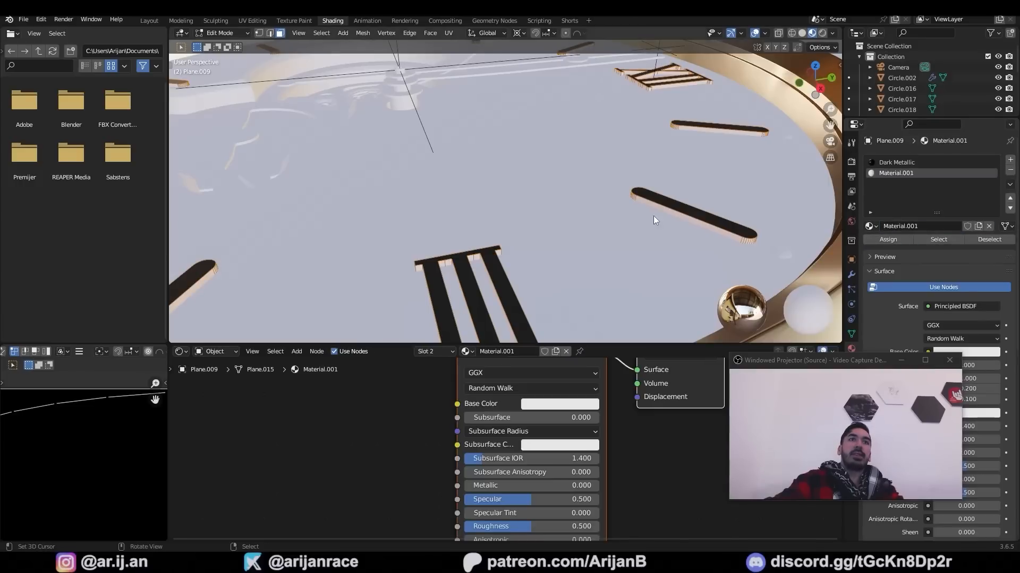
key("Tab")
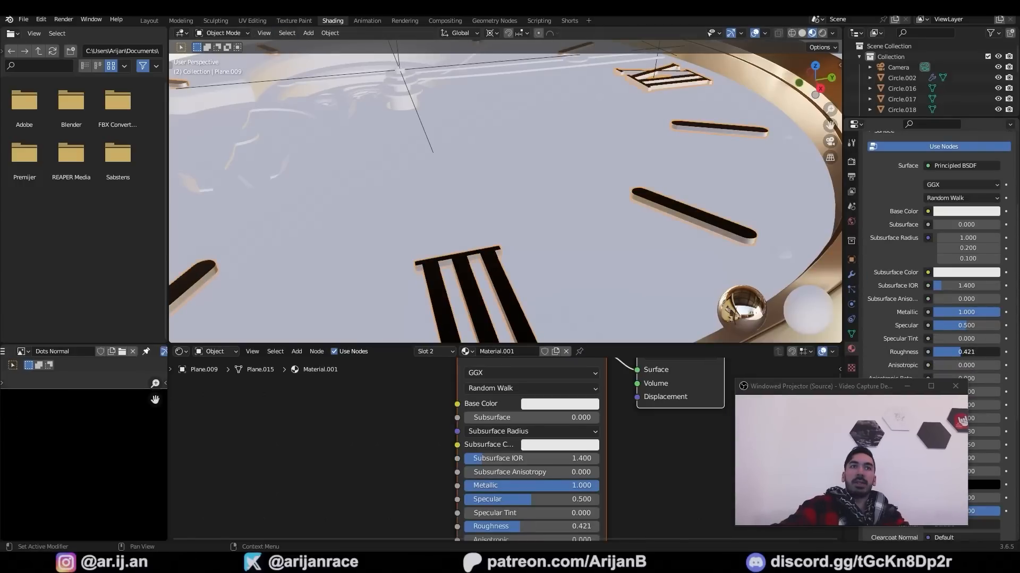
Give the central jewel of the open-heart bridge a pinkish-red material with transmission 1.000 and roughness 0.036
middle_click_drag(531, 185, 598, 210)
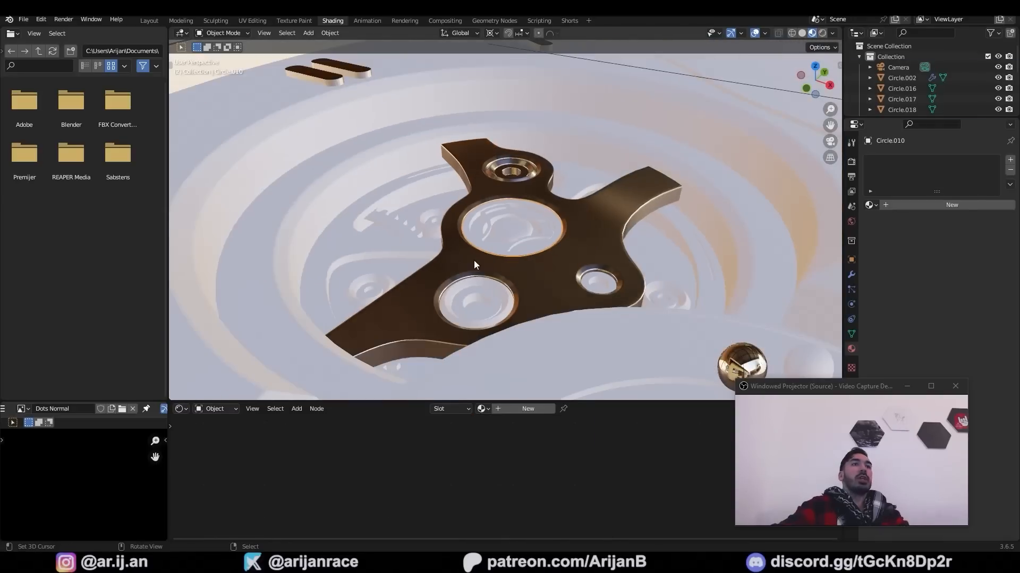
key("g")
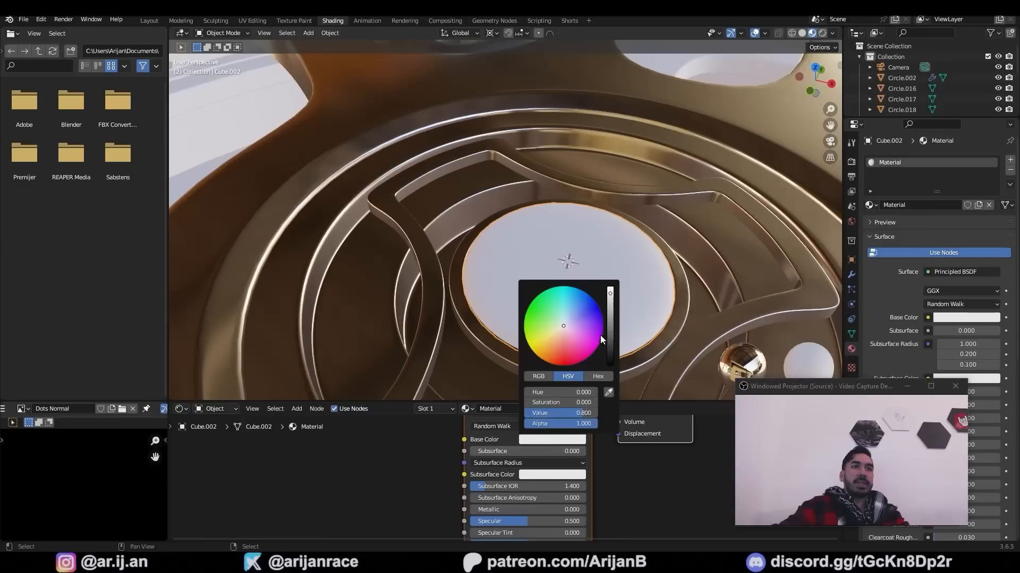
left_click(582, 314)
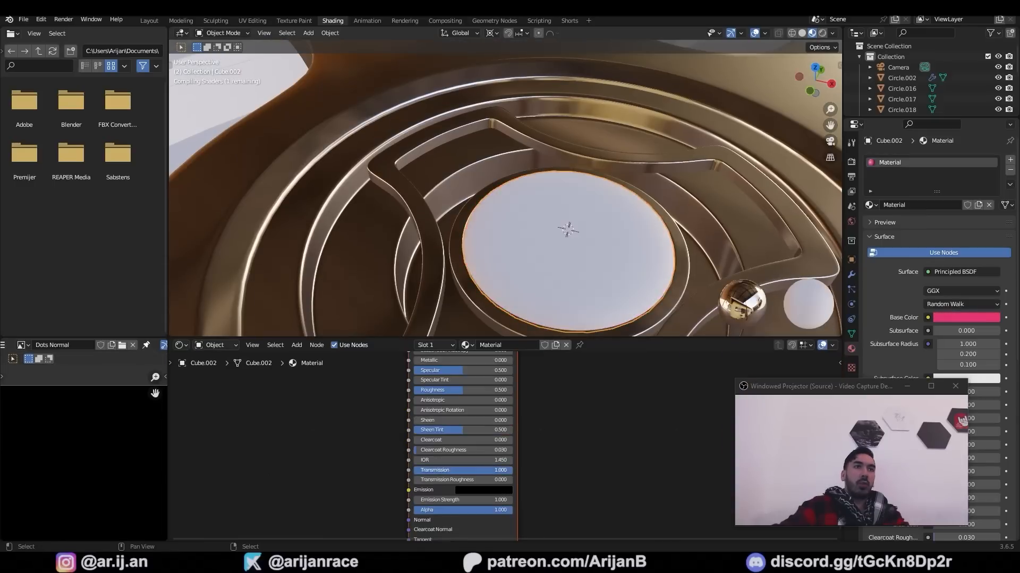
left_click_drag(450, 390, 425, 389)
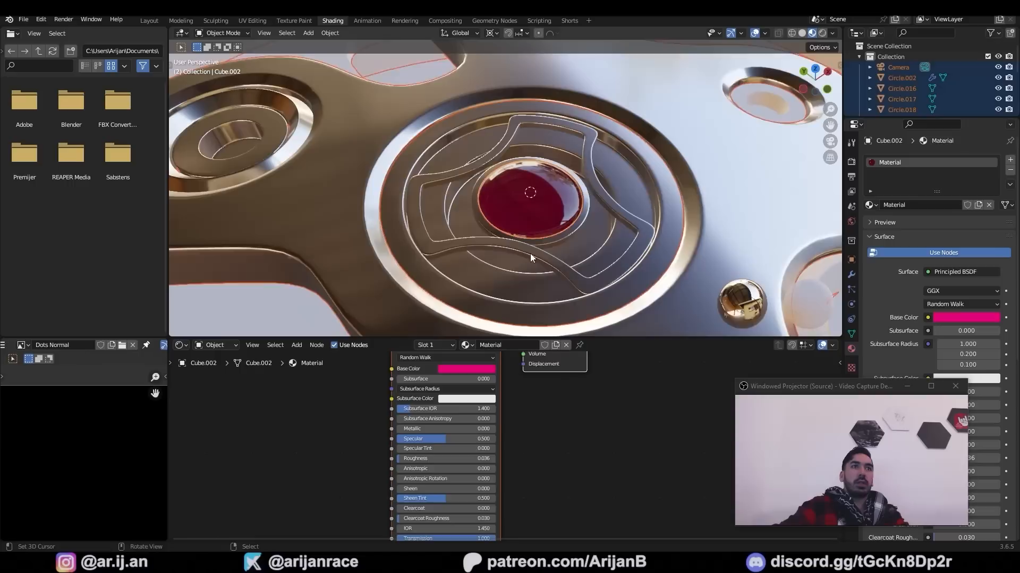
Set up the Gold material on the wheel beneath the bridge with an orange base colour and metallic 1.000
middle_click_drag(530, 253, 510, 241)
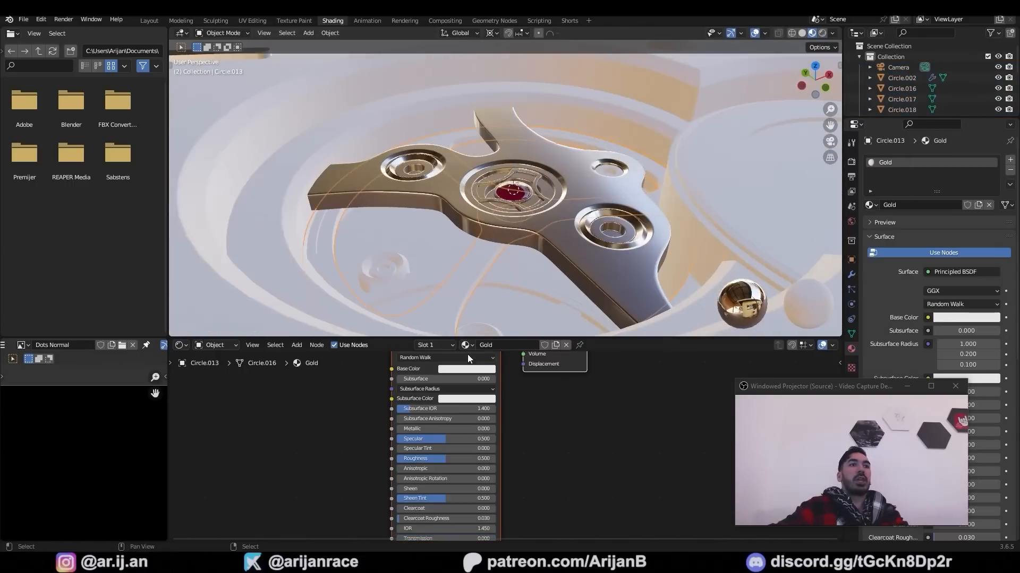
left_click(467, 369)
left_click_drag(482, 278, 463, 297)
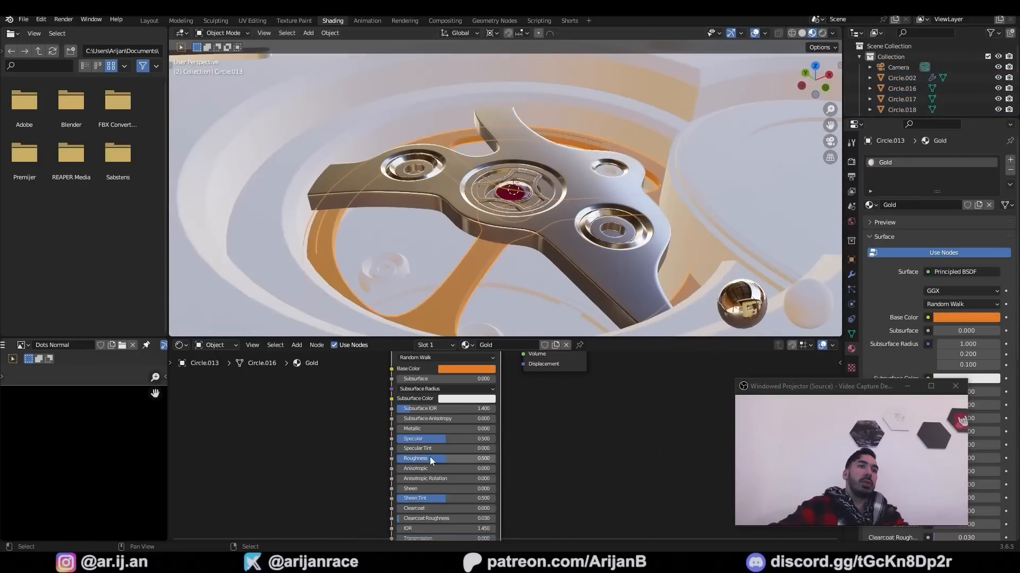
left_click_drag(437, 429, 495, 429)
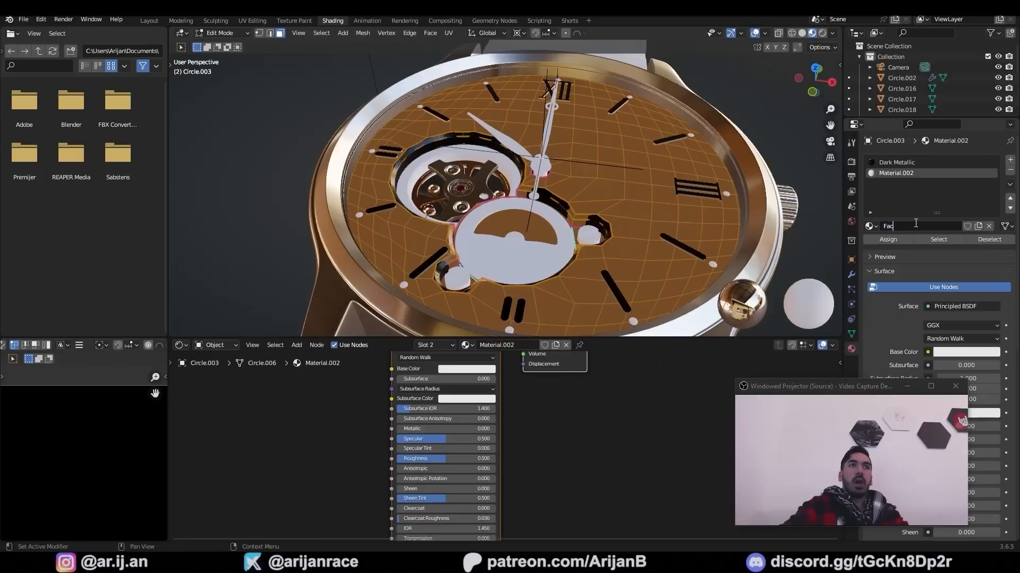
Name the dial's second material Face and assign it to the selected dial surface
left_click(902, 173)
left_click(877, 240)
key("Tab")
middle_click_drag(579, 227, 583, 265)
Apply the existing Dark Metallic material to the round dots at the outer ends of the hour markers
left_click(870, 205)
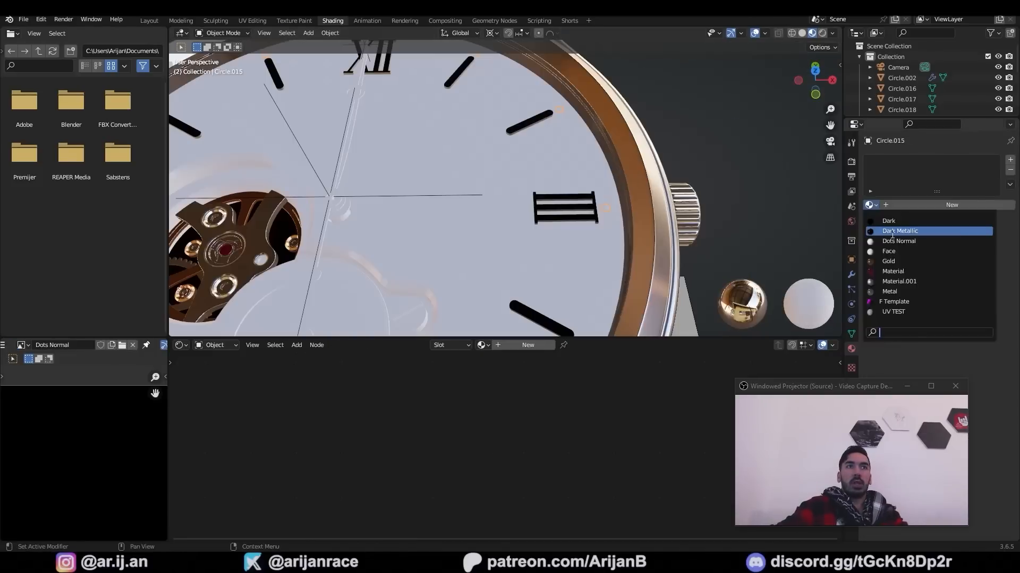
left_click(900, 231)
key("a")
key("a")
scroll(553, 169, "down", 5)
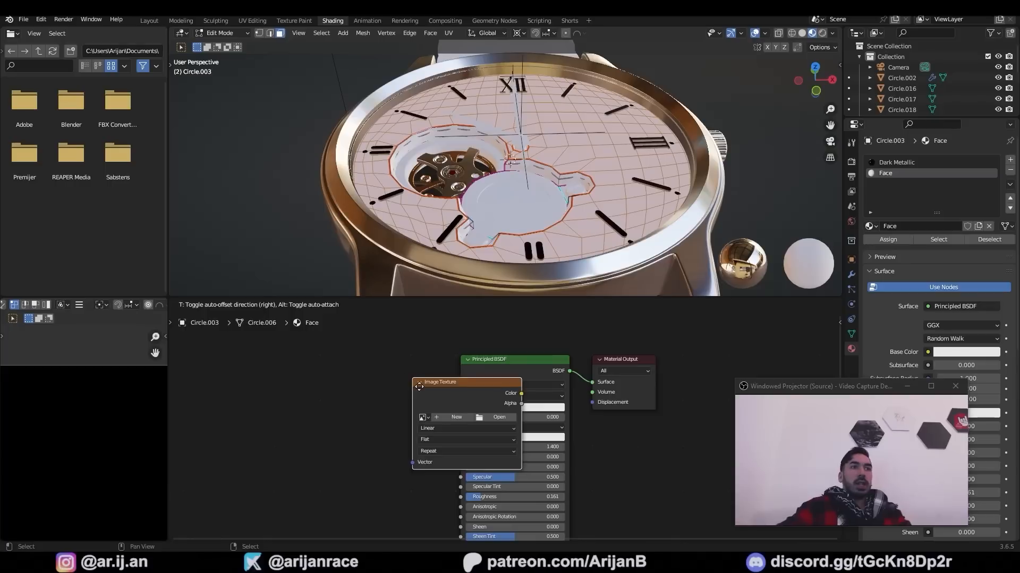
Load Dots.png as the base colour of the Face material and rotate the dial's UVs to line the dots up with the markers
key("Tab")
key("z")
middle_click_drag(491, 175, 492, 188)
scroll(492, 188, "up", 2)
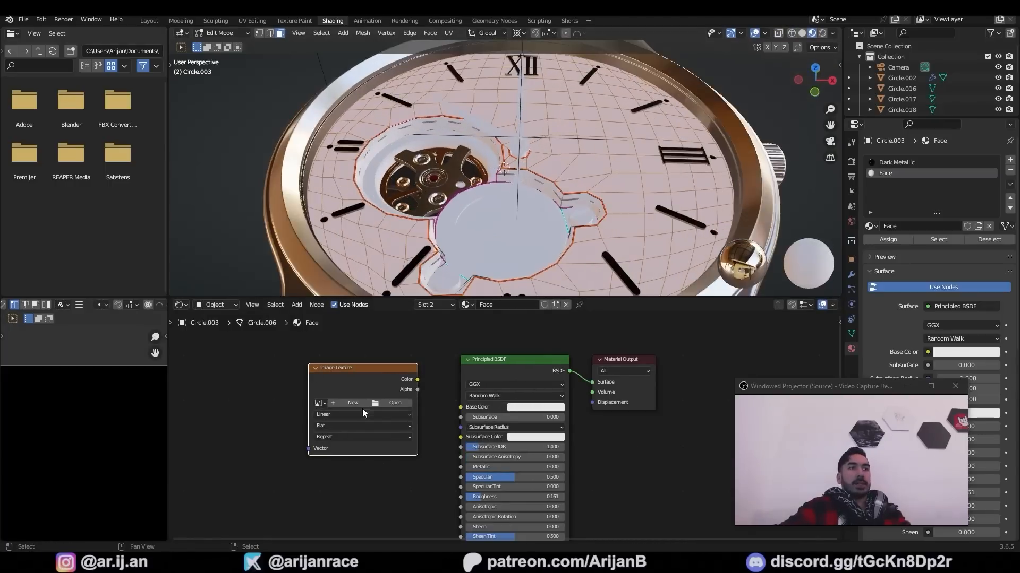
left_click(392, 404)
left_click(426, 205)
double_click(426, 205)
left_click_drag(417, 379, 464, 405)
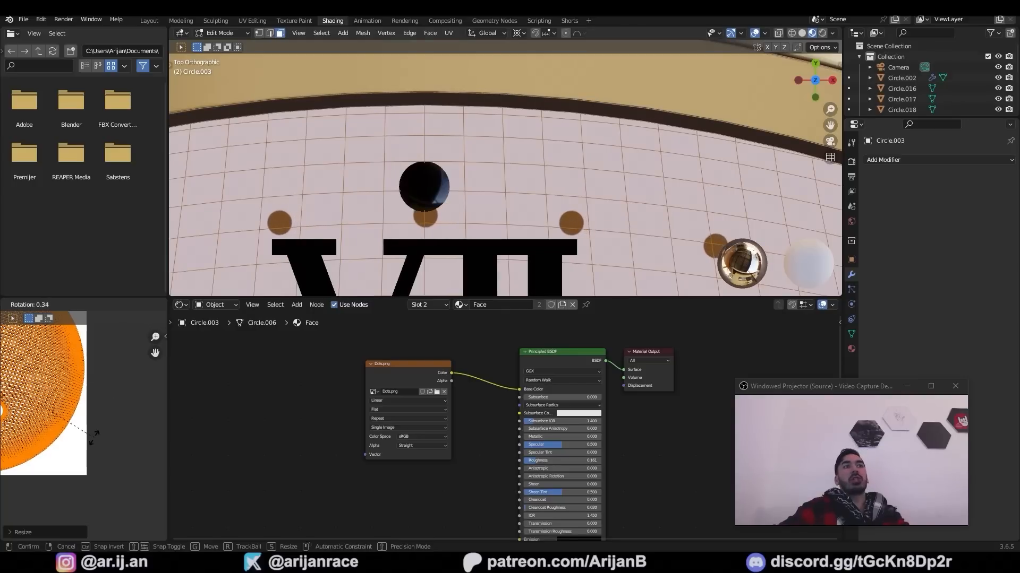
left_click(88, 445)
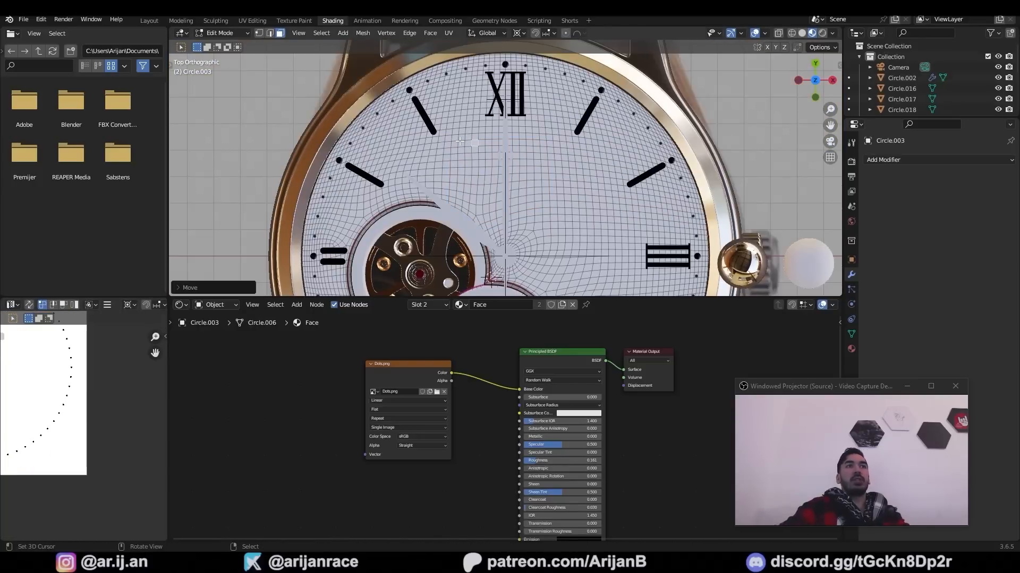
Give the dial faces below XII a copy of the Face material named Logo, using Logo2.png, and position their UVs over the crest
key("ctrl+z")
left_click(546, 171, "ctrl+shift")
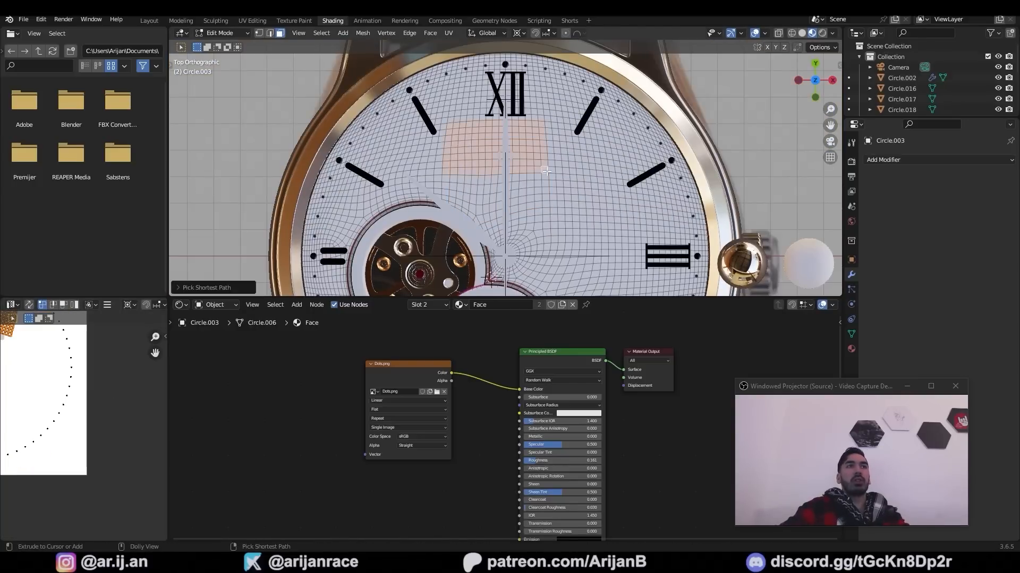
key("ctrl+z")
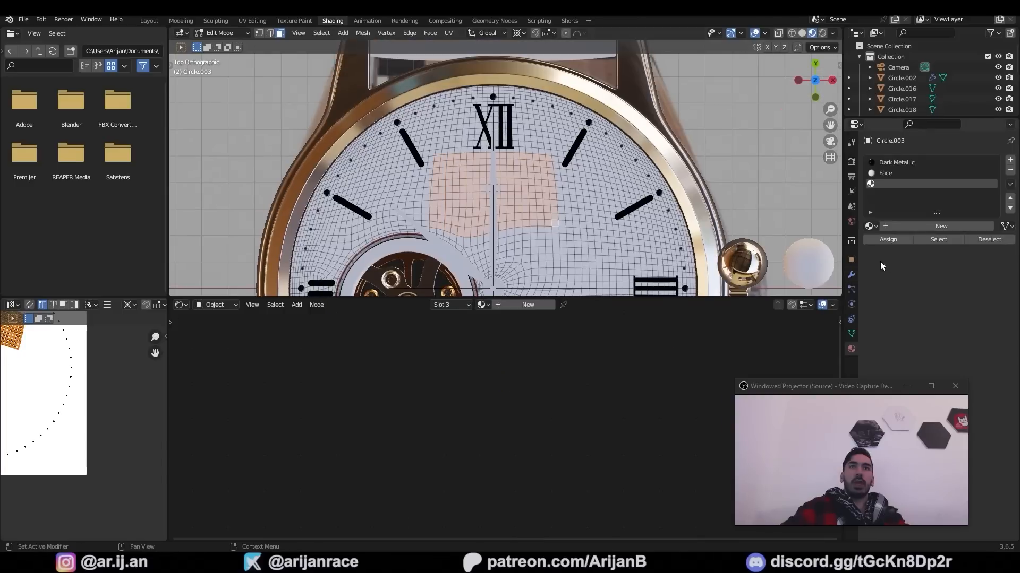
left_click(871, 226)
left_click(898, 253)
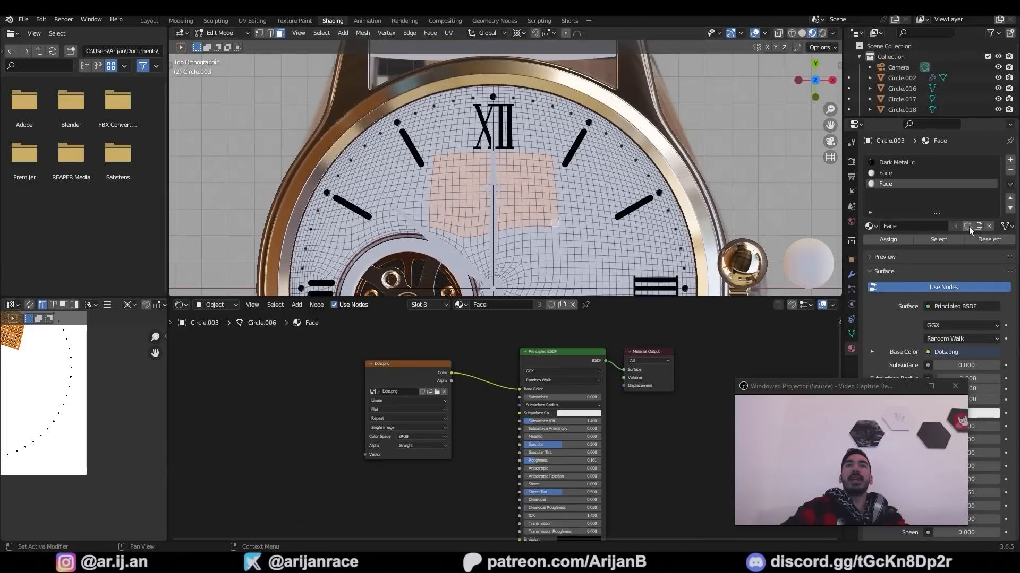
scroll(574, 370, "up", 3)
left_click(922, 225)
type("Logo")
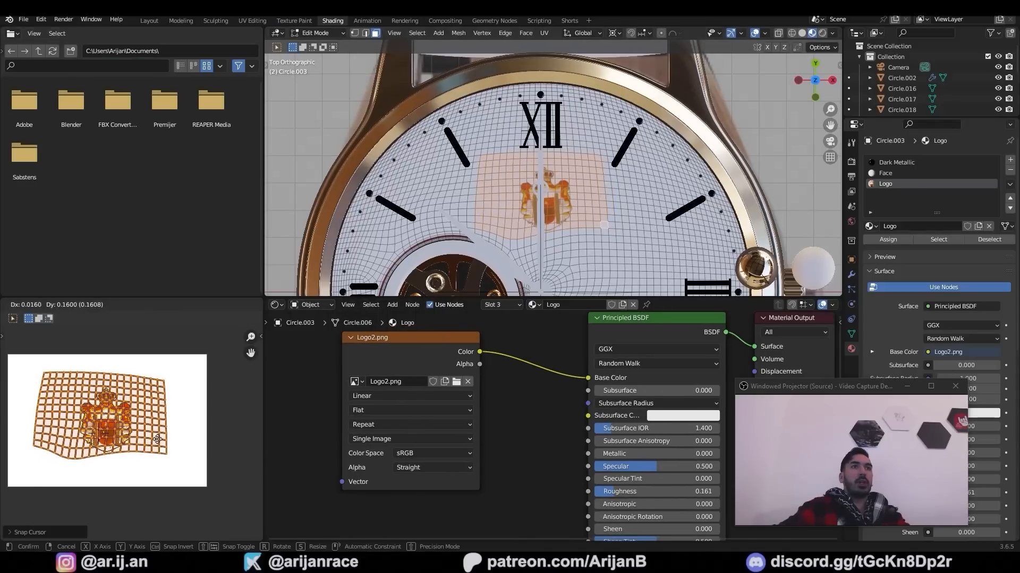
left_click(169, 448)
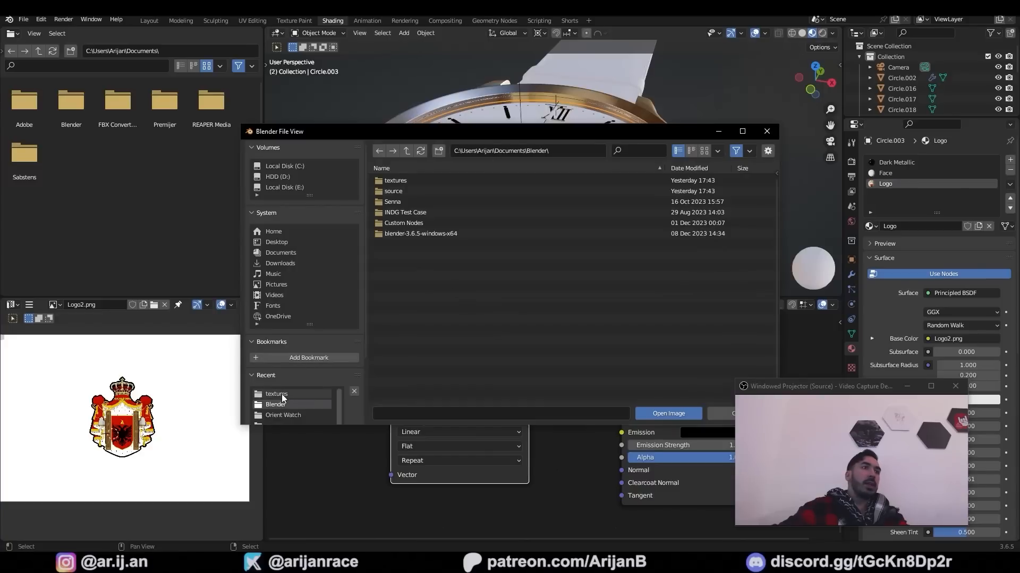
Load Dots Small.png as the subdial's base colour in the Dots Small material and scale the ring's UVs to fit the image
left_click(281, 397)
left_click_drag(439, 398, 476, 479)
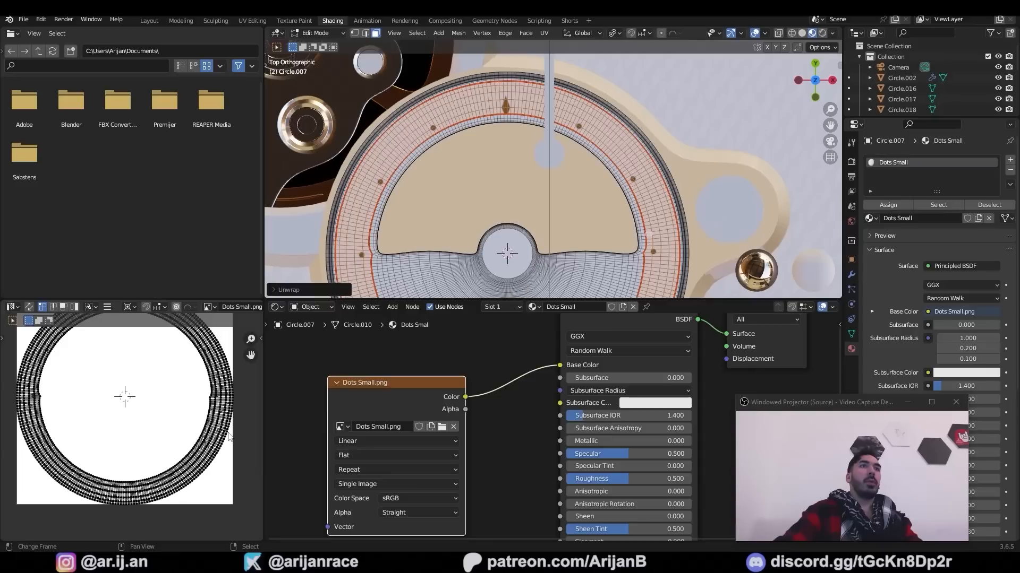
key("a")
key("s")
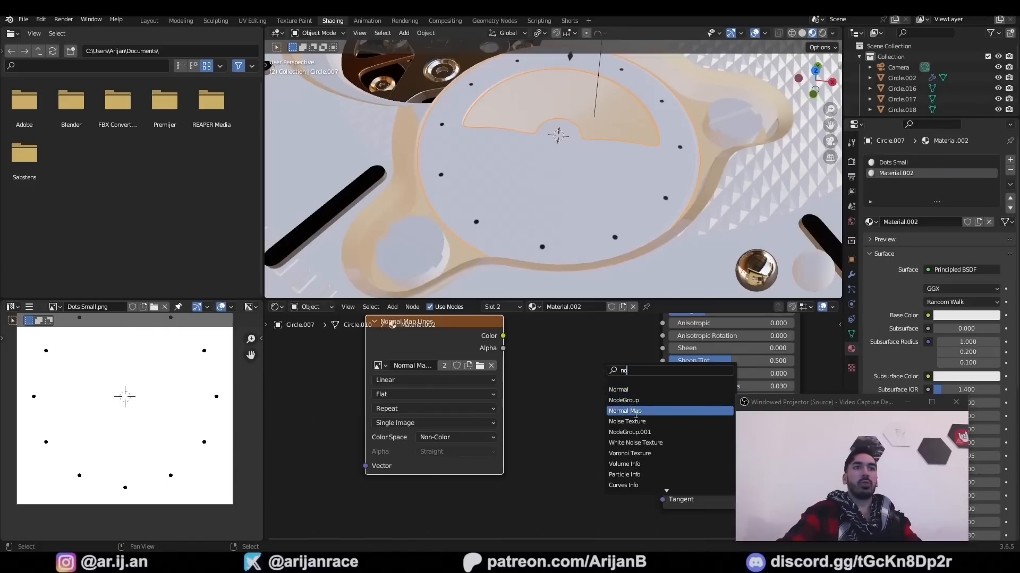
Connect the Normal Map Lines image through a Normal Map node to the shader's Normal and scale the inner subdial's UVs to fit
left_click(637, 407)
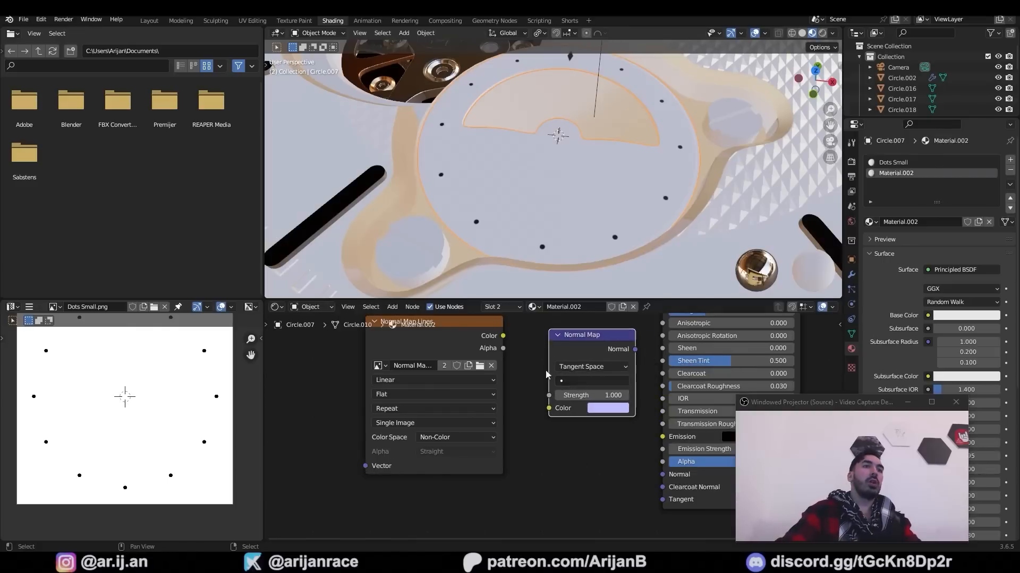
left_click_drag(502, 336, 559, 406)
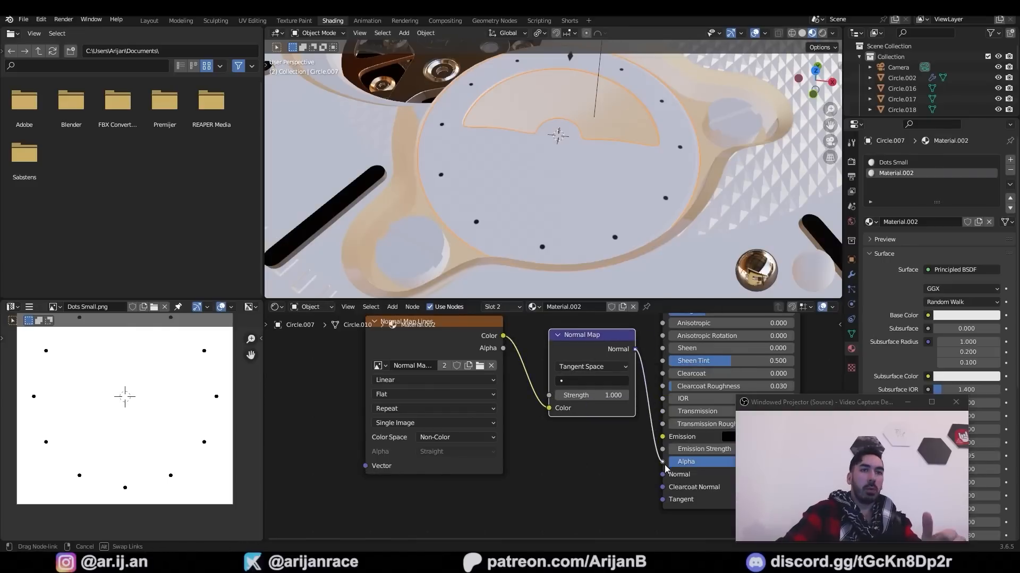
left_click_drag(664, 464, 662, 470)
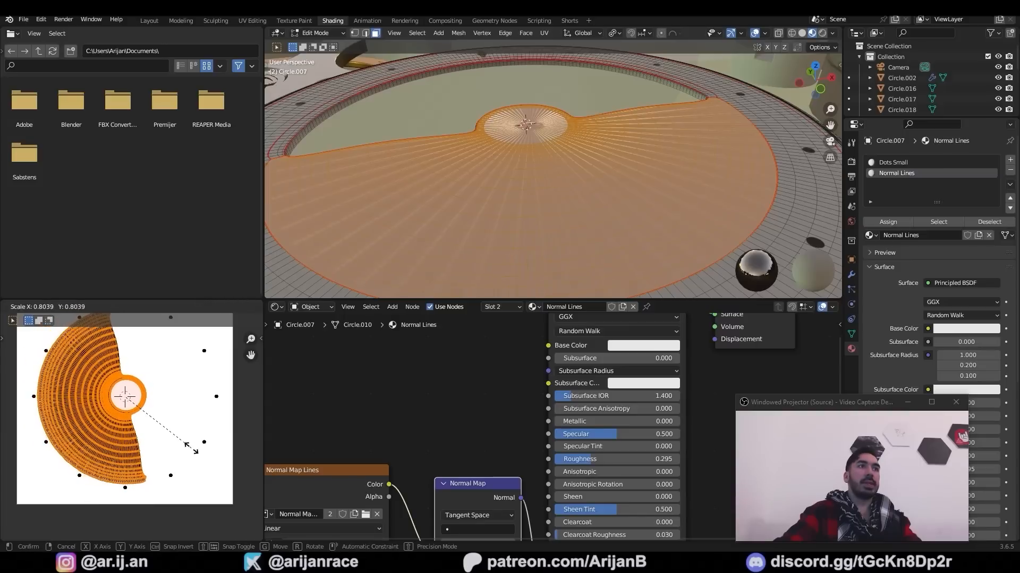
left_click(194, 450)
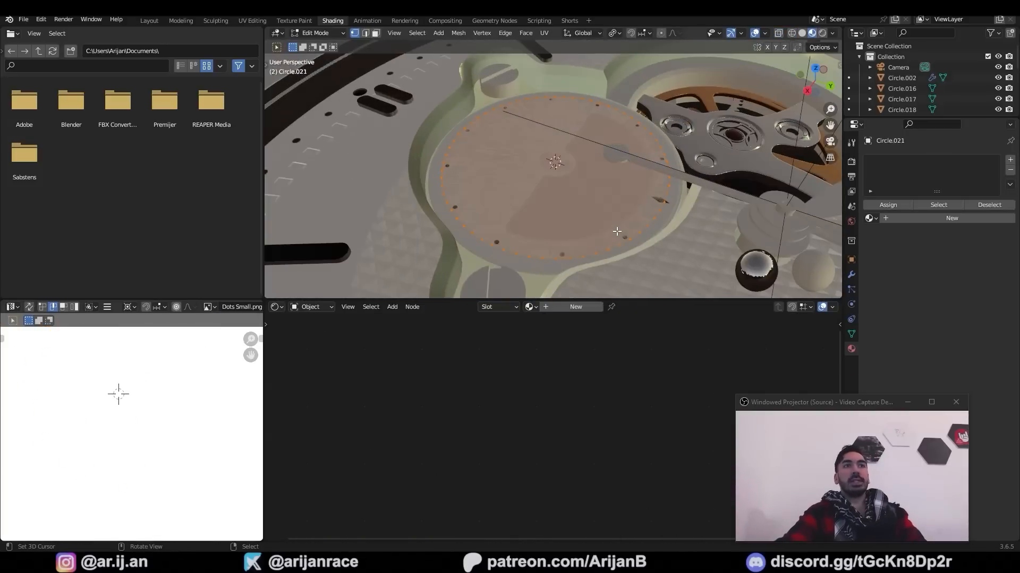
Move the new disc vertically on the Z axis to sit beneath the subdial's window
key("g")
key("z")
left_click(594, 241)
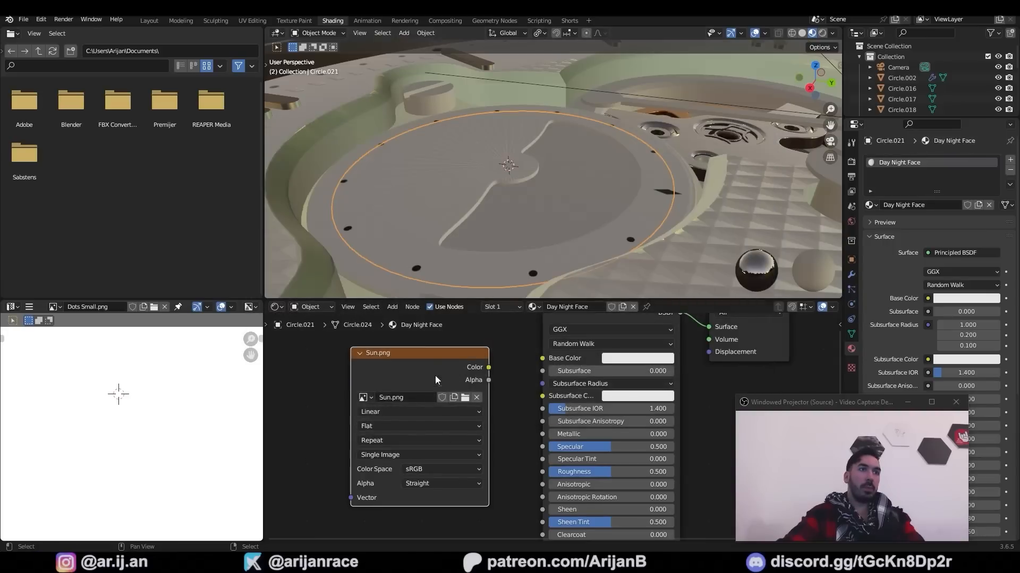
Connect the Sun.png image's colour to the base colour of the Day Night Face material
middle_click_drag(435, 381, 450, 377)
left_click_drag(467, 368, 421, 364)
middle_click_drag(480, 364, 457, 384)
left_click_drag(436, 380, 537, 375)
Unwrap the day-night disc and rotate its UVs so the sun sits upright in the subdial's window
middle_click_drag(522, 237, 553, 213)
key("Tab")
key("u")
left_click(578, 219)
key("r")
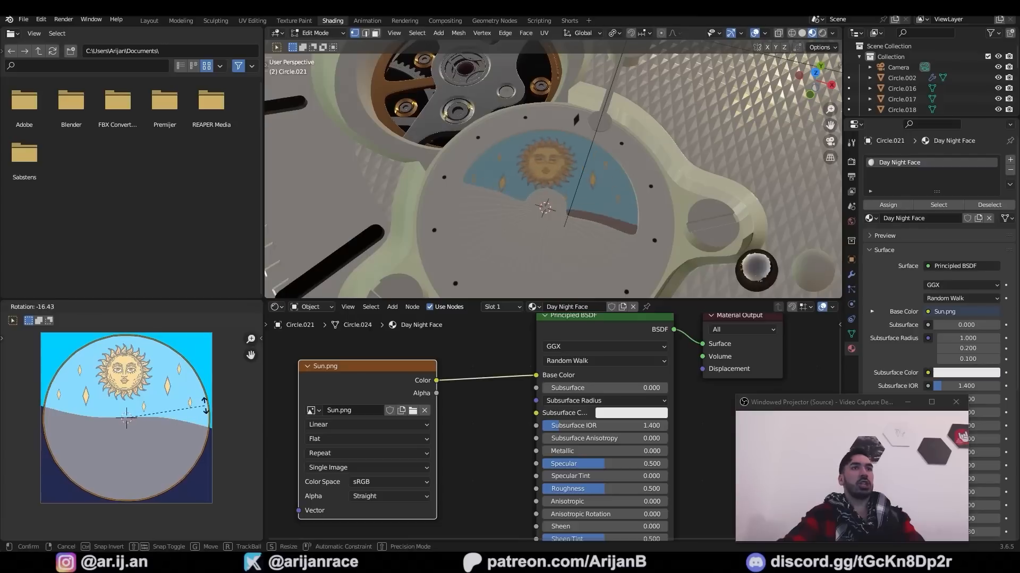
left_click(206, 416)
Set the Day Night Face material's metallic to 1.000 and its roughness to 0.259
left_click_drag(585, 451, 648, 451)
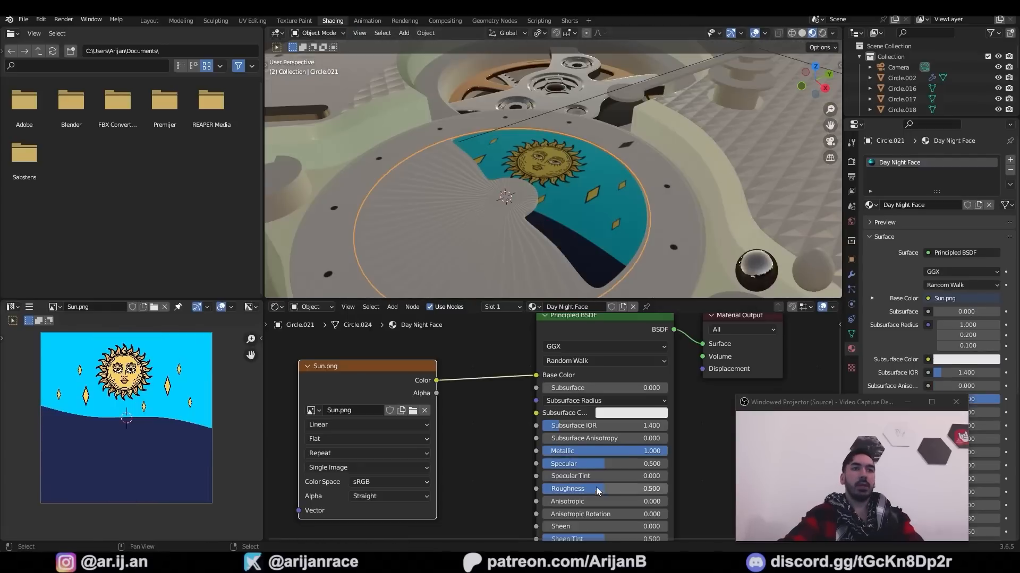
left_click_drag(604, 488, 578, 488)
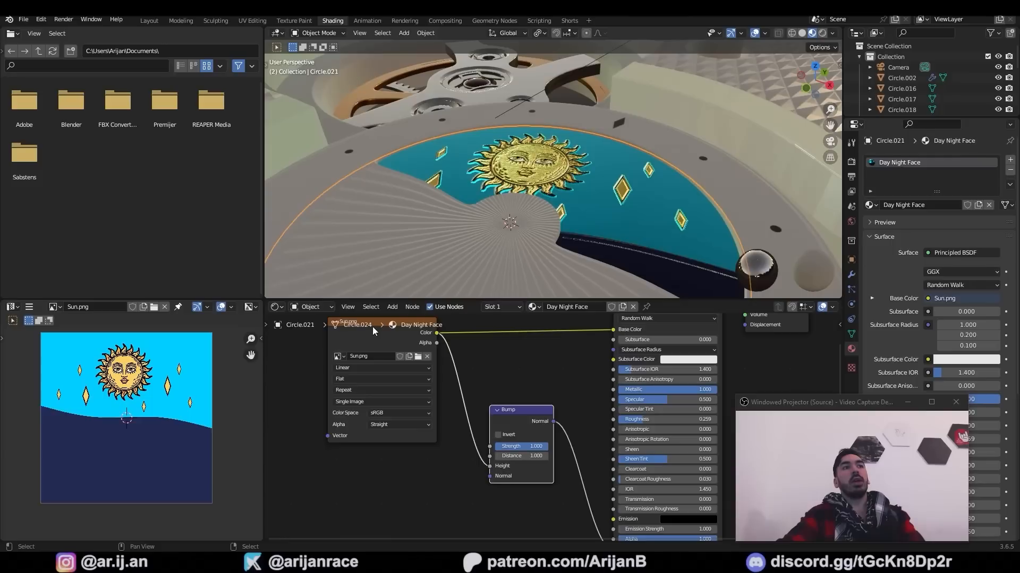
Rearrange the Day Night Face nodes and lower the strength of the Bump node driven by Sun.png
key("g")
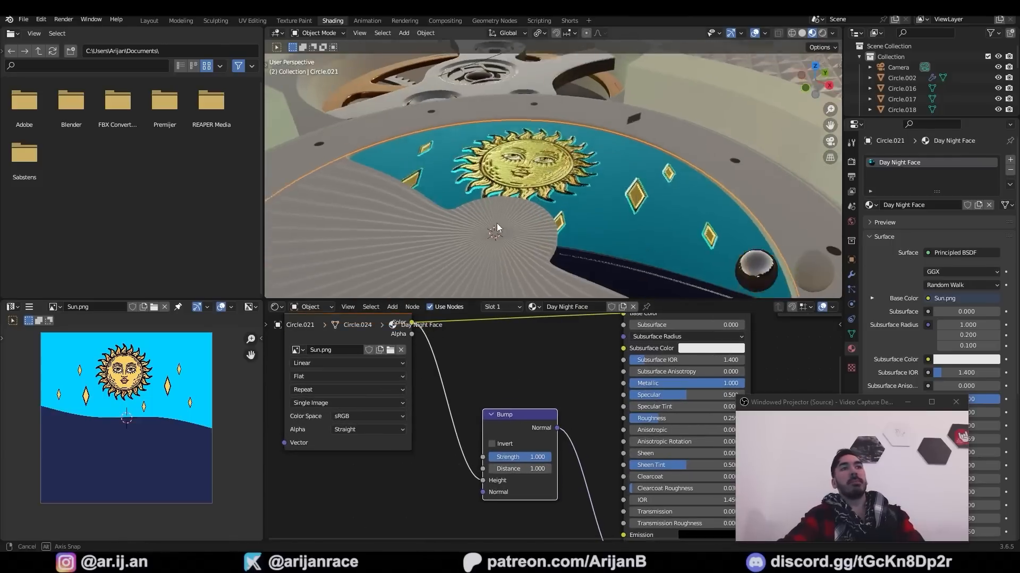
left_click_drag(531, 457, 515, 457)
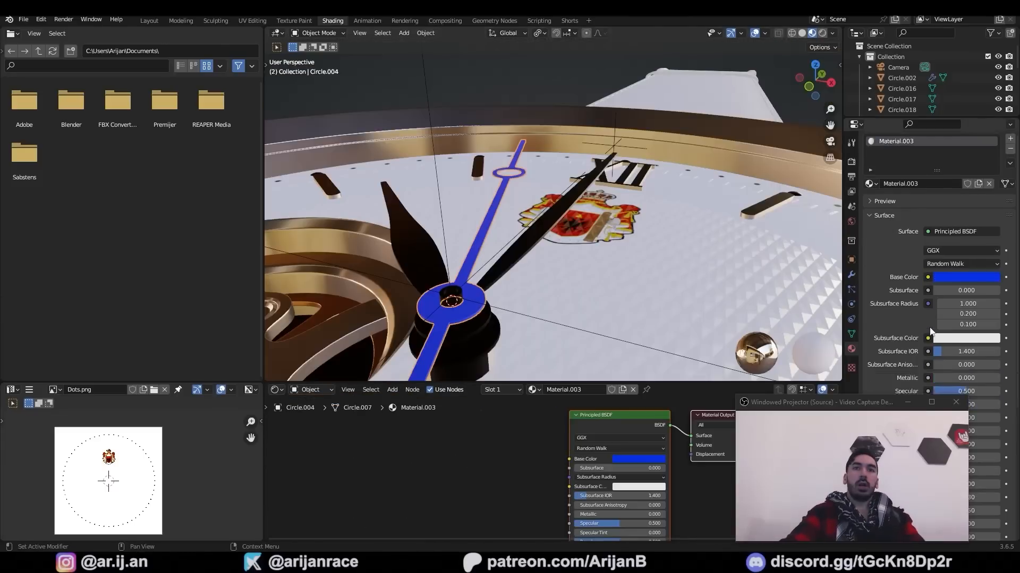
Set the metallic value of the blue seconds hand's material to 1.000
left_click_drag(943, 357, 983, 356)
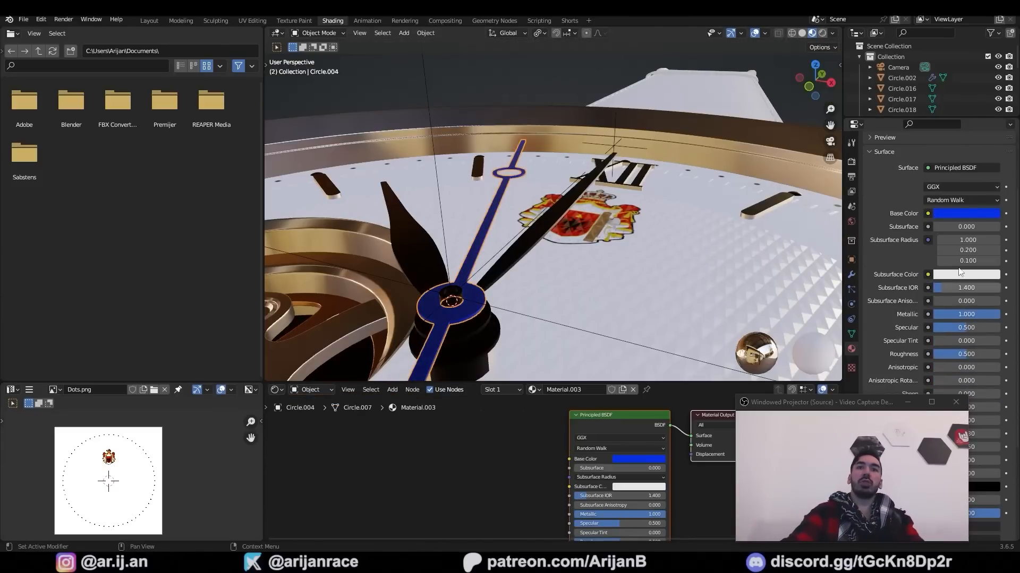
left_click(964, 256)
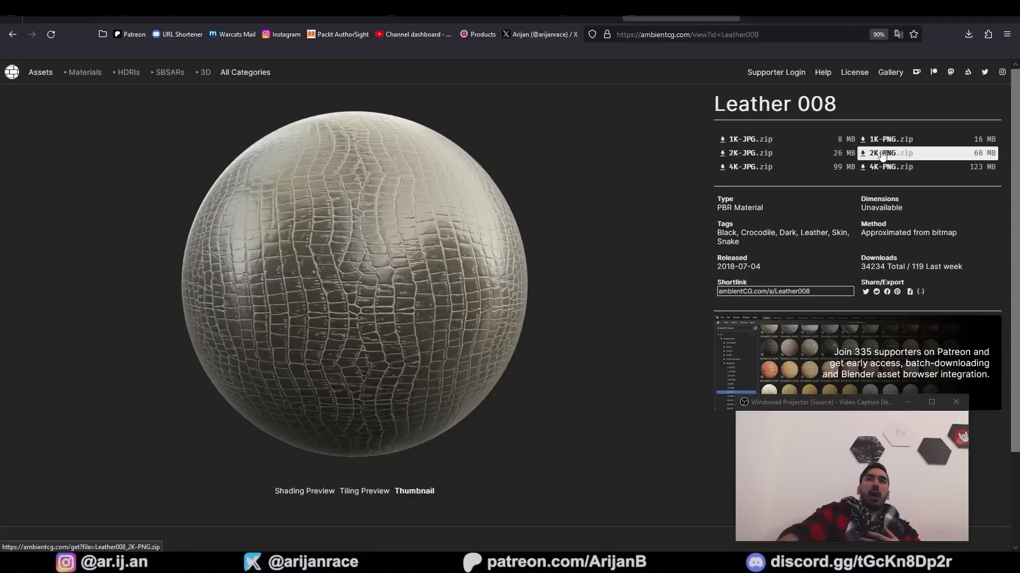
Download the Leather 008 2K-PNG texture set and connect its roughness image, set to Non-Color, to the Leather material's roughness
left_click(865, 155)
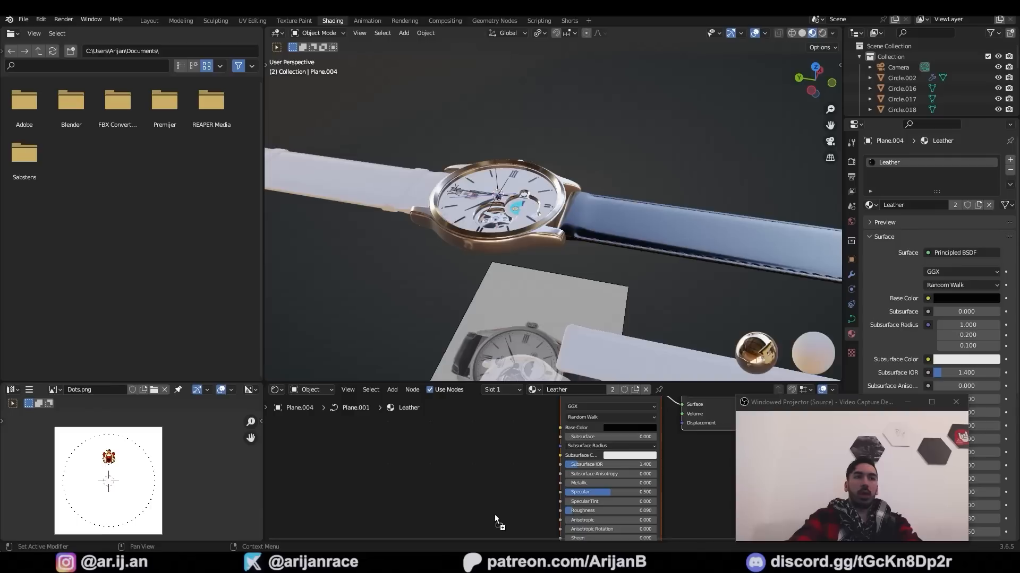
left_click_drag(475, 495, 420, 520)
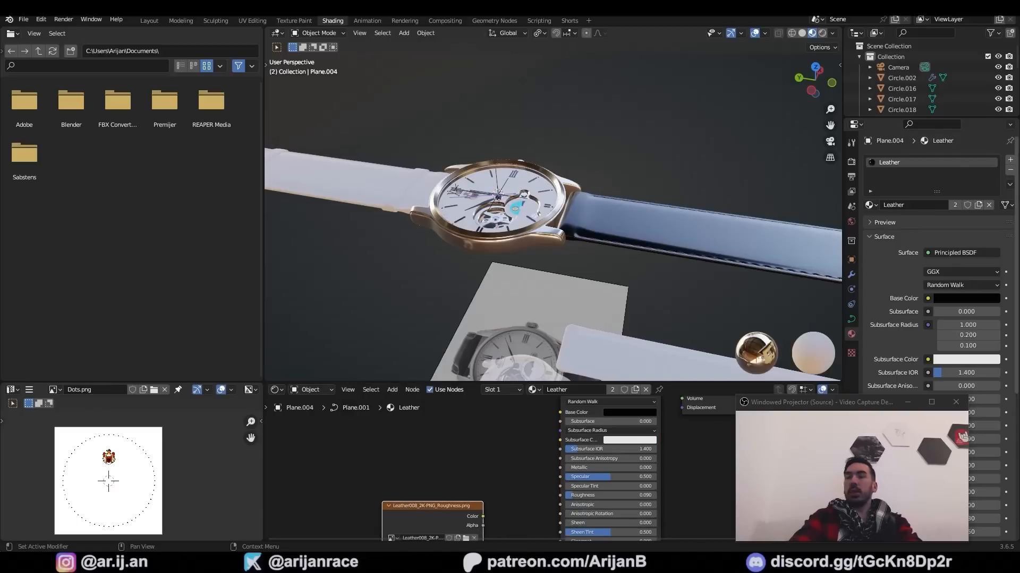
left_click_drag(404, 455, 427, 441)
left_click_drag(445, 381, 444, 269)
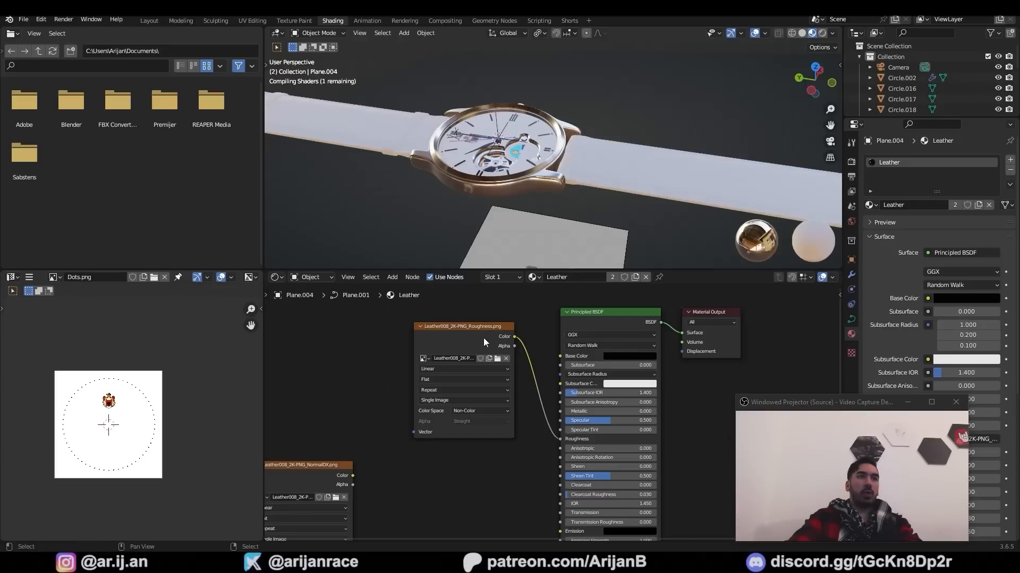
left_click_drag(483, 337, 444, 339)
middle_click_drag(602, 230, 559, 209)
scroll(558, 209, "up", 2)
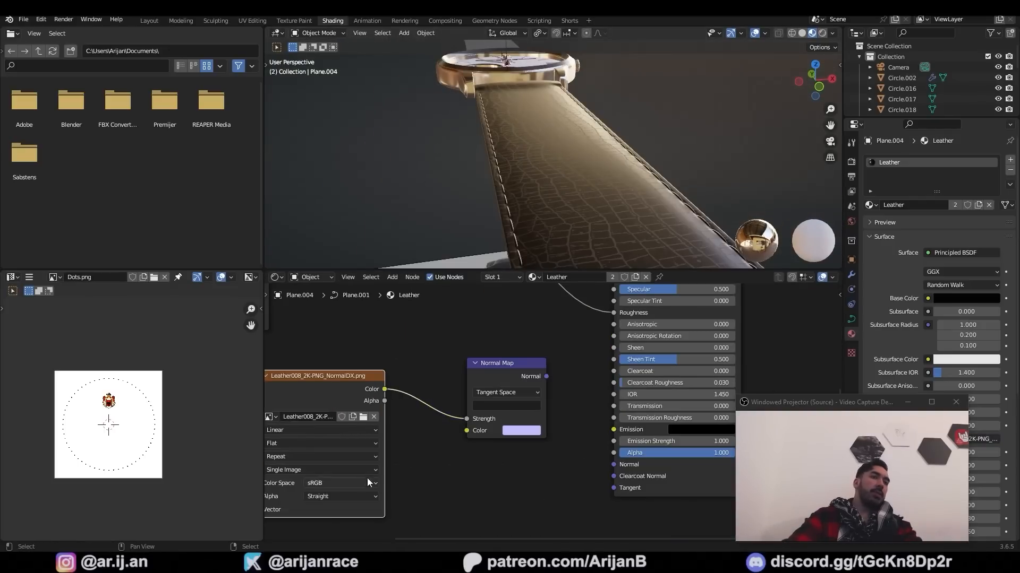
Set the leather NormalDX image to Non-Color and feed it through a Normal Map with strength 0.100 into the shader's normal
left_click(366, 482)
left_click(332, 413)
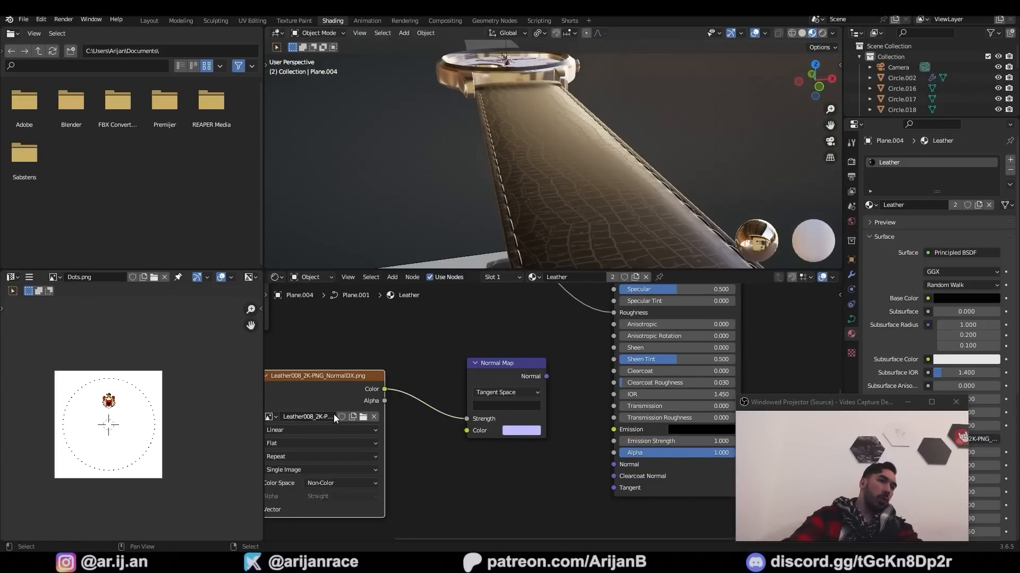
middle_click_drag(333, 414, 367, 412)
left_click_drag(642, 449, 648, 462)
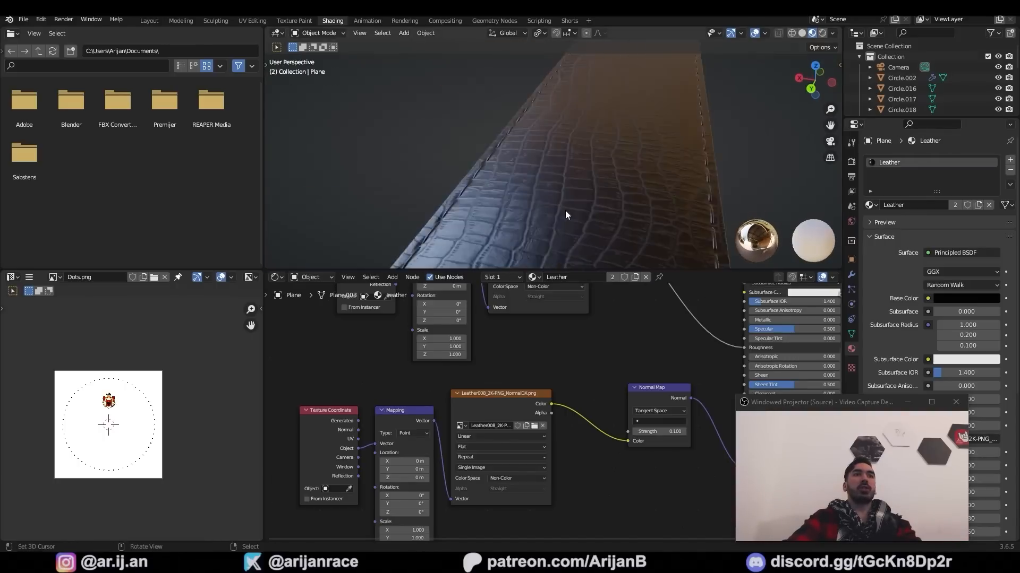
Assign the existing Leather material to the buckle-side half of the strap
middle_click_drag(565, 210, 529, 205)
key("Tab")
middle_click_drag(602, 312, 602, 383)
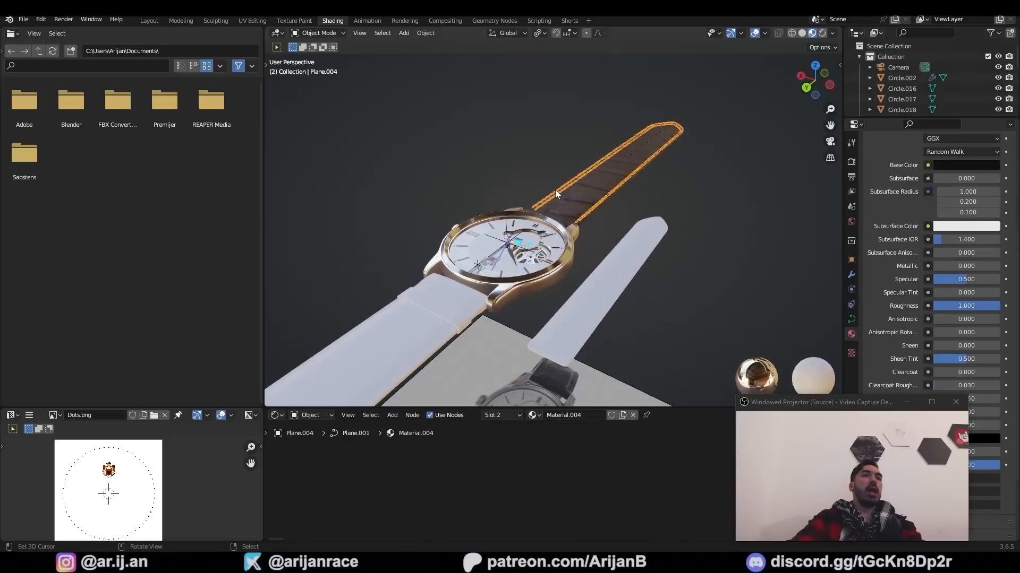
scroll(555, 190, "up", 3)
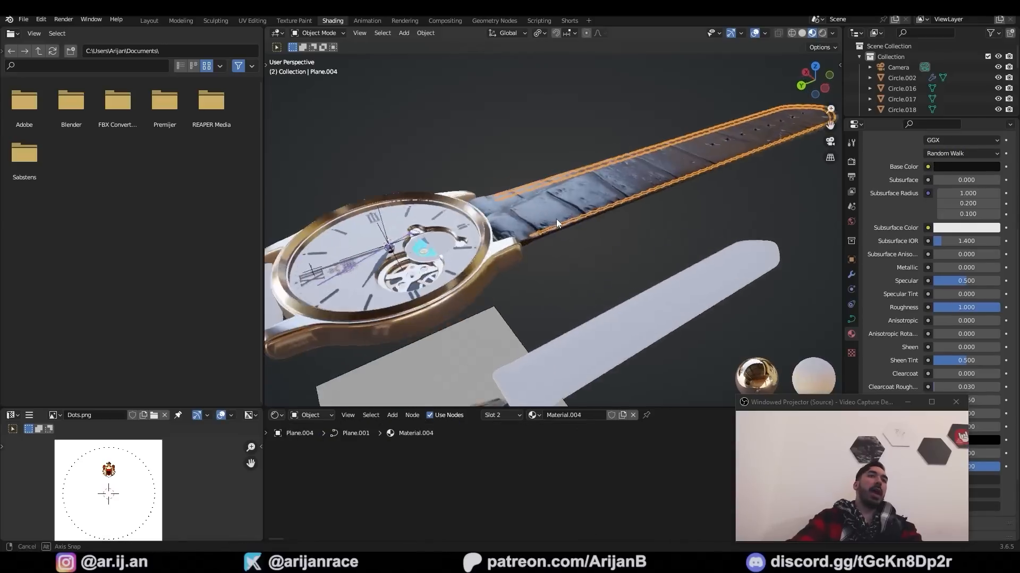
middle_click_drag(556, 219, 413, 260)
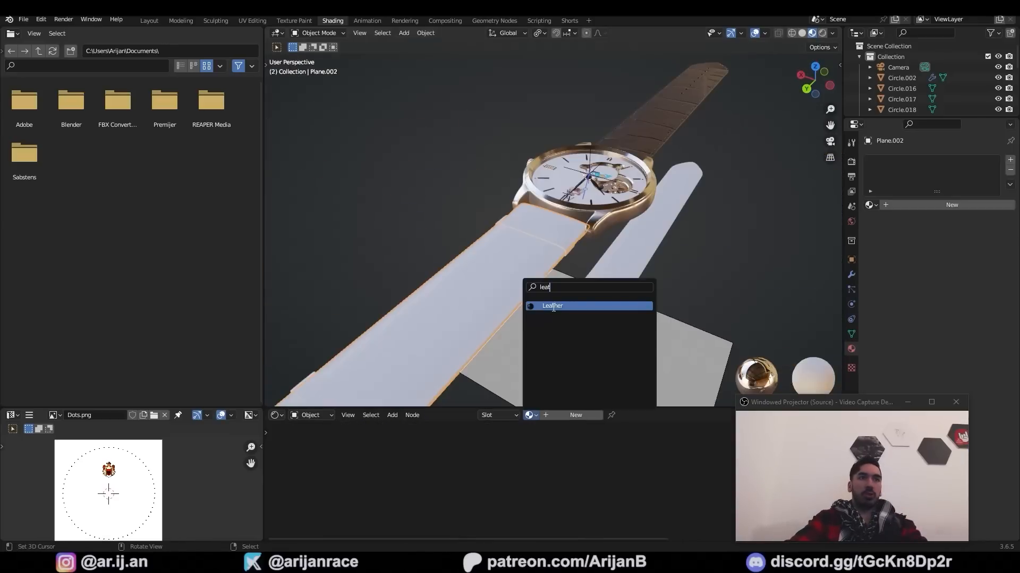
left_click(544, 305)
right_click(553, 234)
middle_click_drag(553, 234, 524, 261)
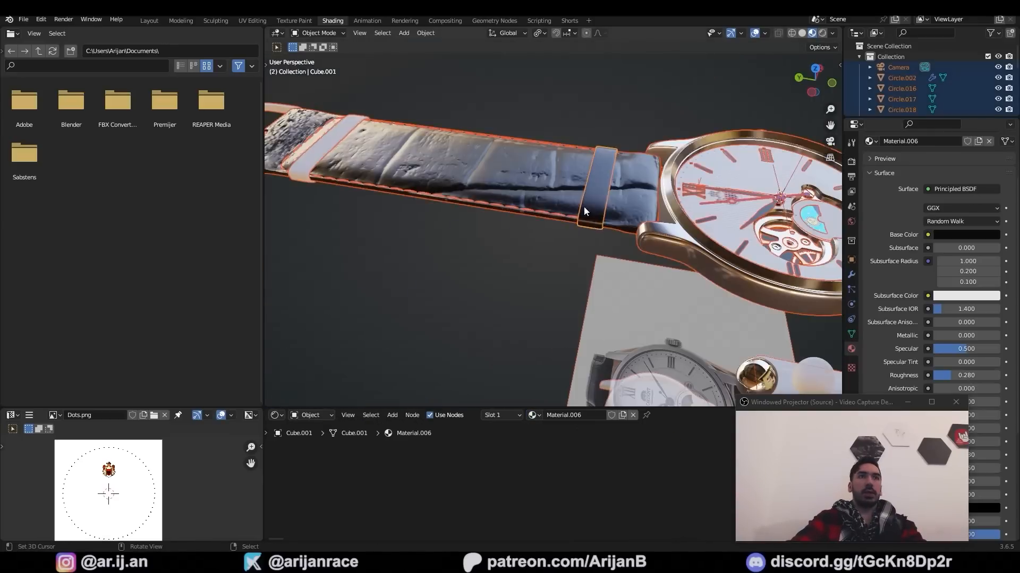
Assign an existing material to the strap loop near the buckle and the Dark Metallic material to the buckle's pin
right_click(585, 206)
middle_click_drag(584, 206, 635, 220)
right_click(435, 178)
left_click(869, 205)
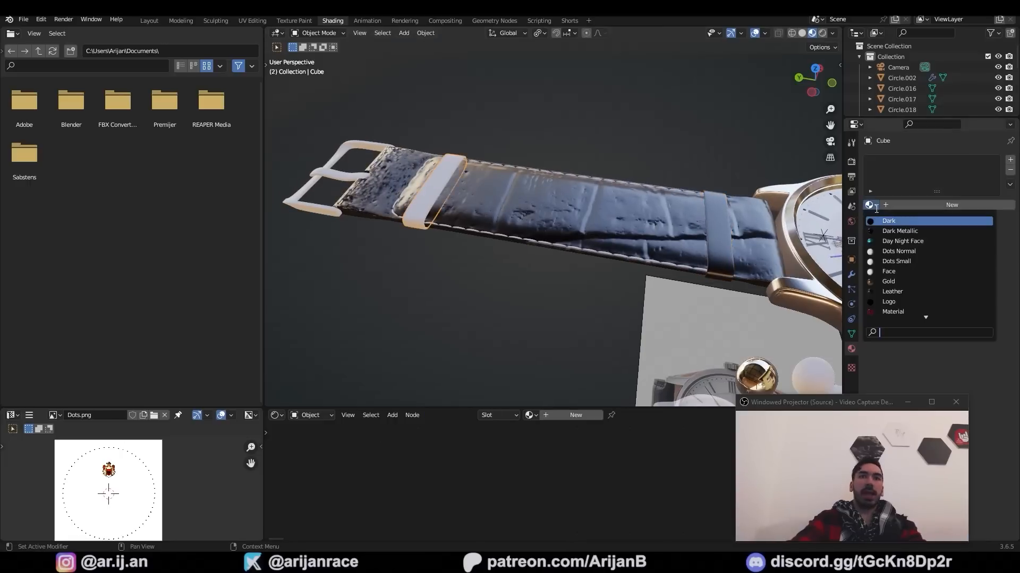
type("me")
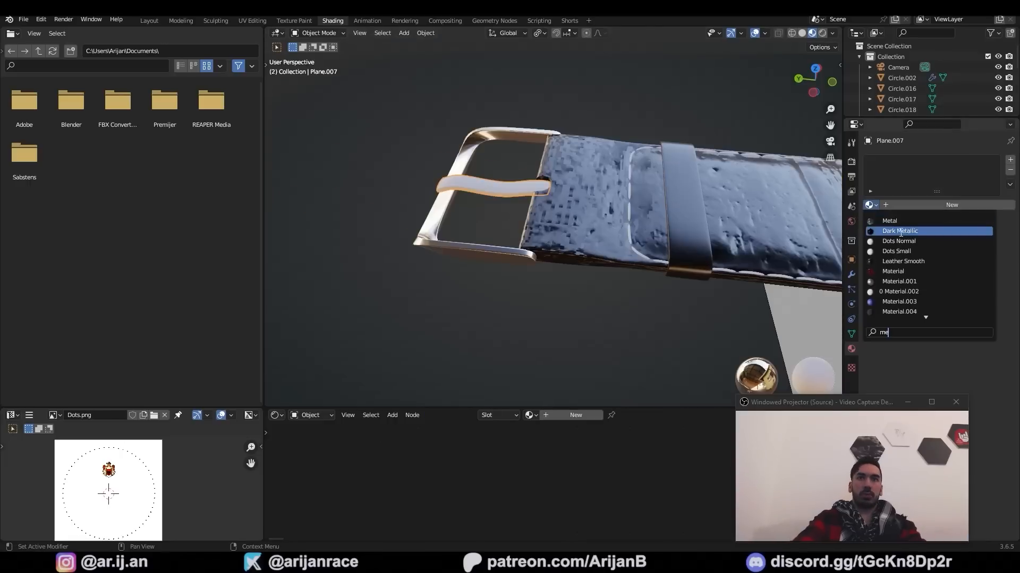
left_click(900, 231)
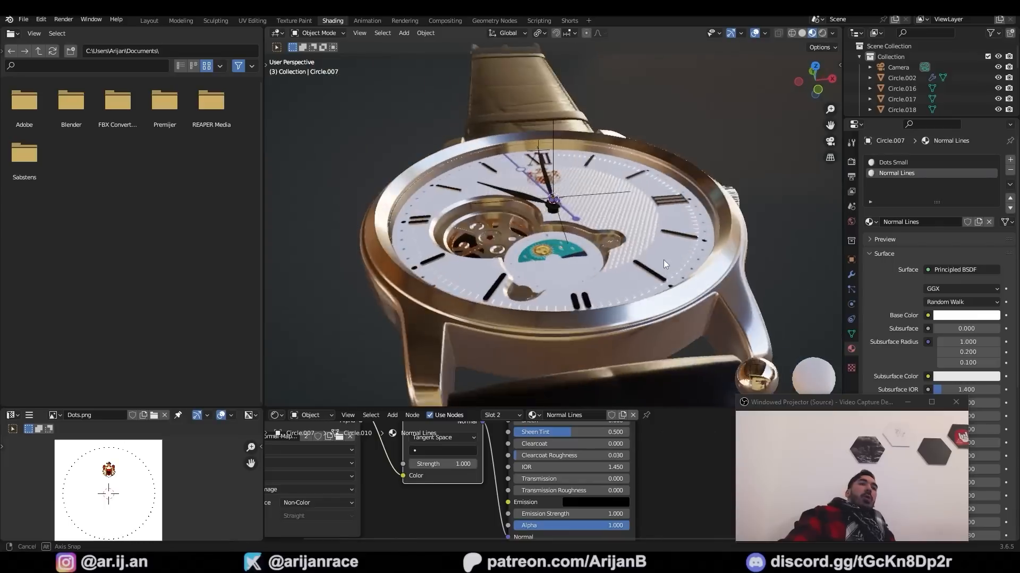
middle_click_drag(544, 237, 467, 228)
middle_click_drag(333, 142, 600, 295)
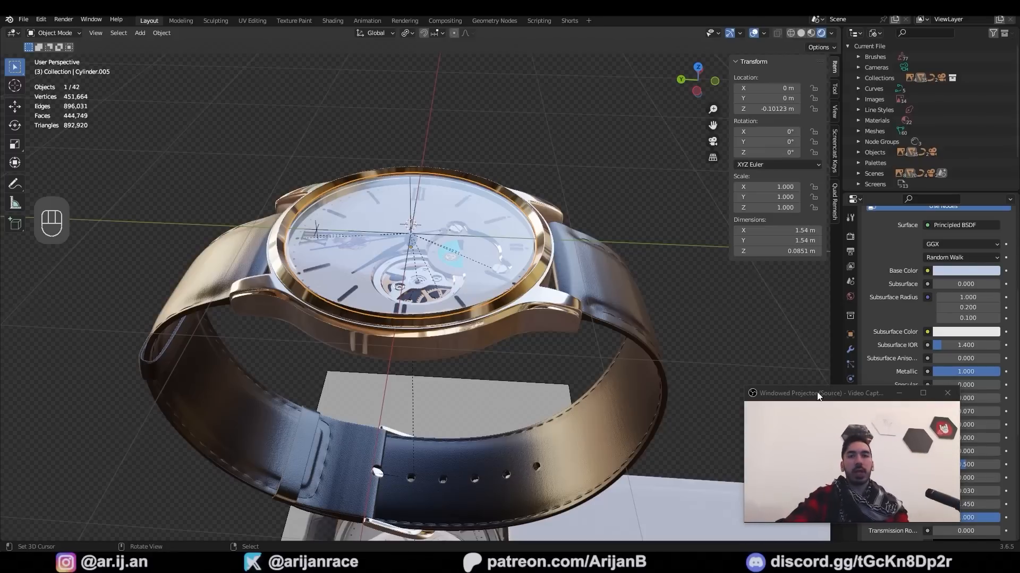
Set the scene's output frame rate to 30 fps
left_click(850, 254)
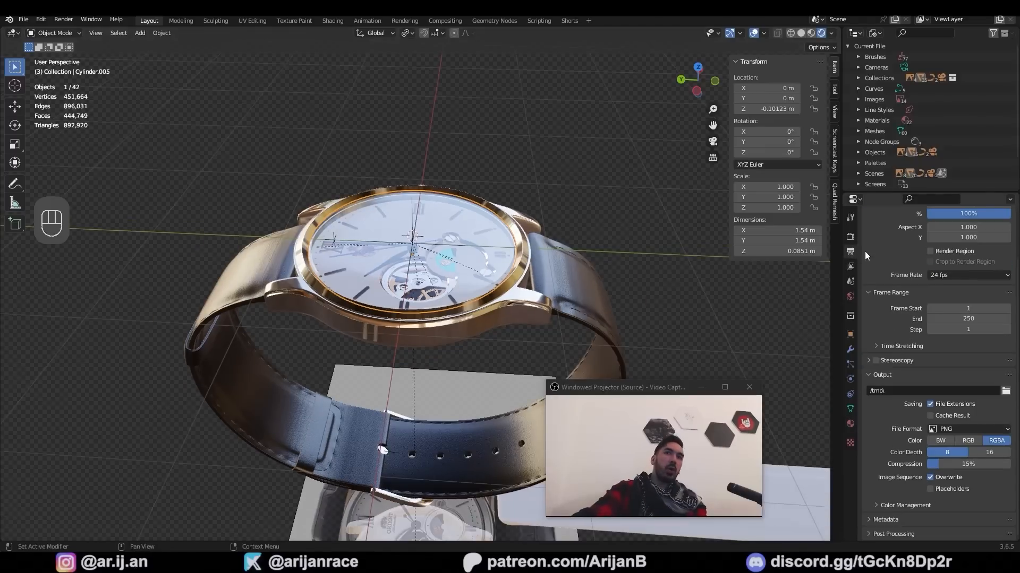
scroll(877, 242, "up", 3)
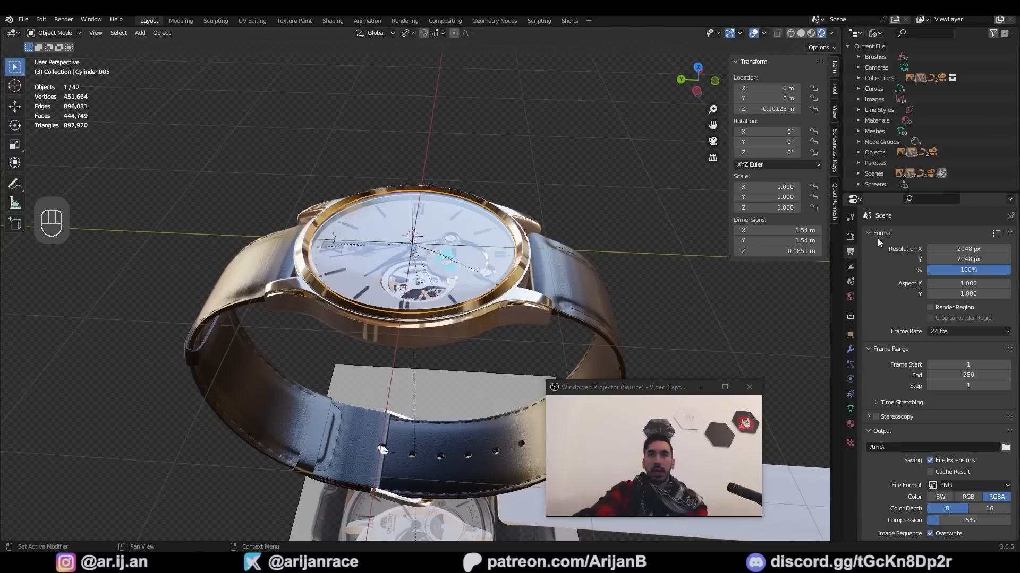
left_click(938, 332)
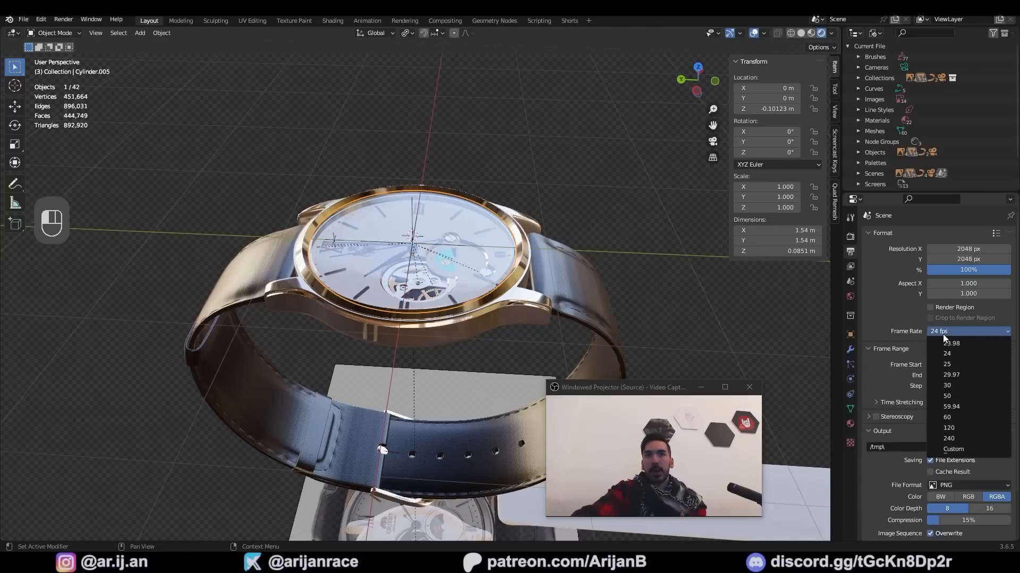
left_click(954, 384)
left_click_drag(665, 394, 865, 418)
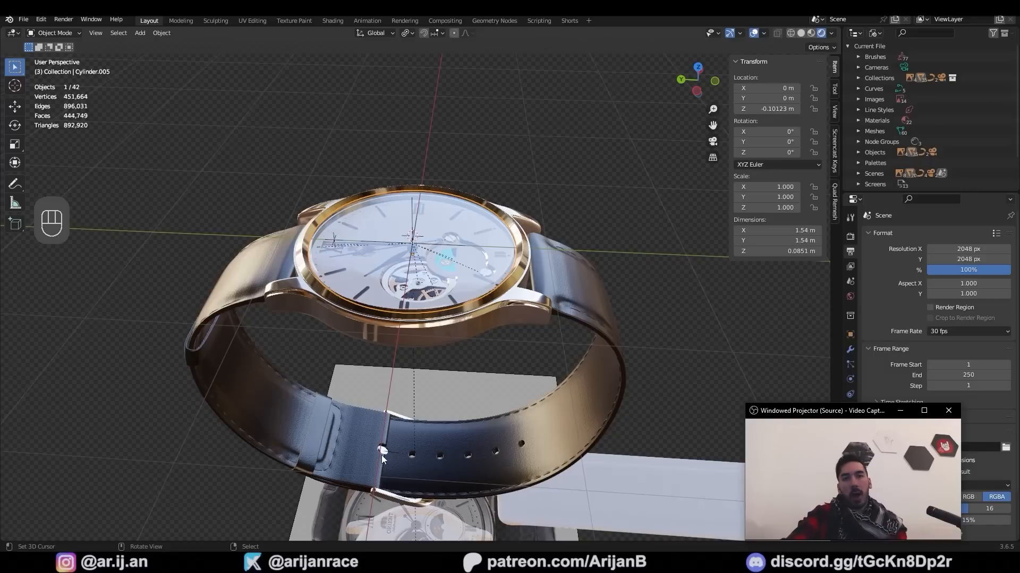
In the Animation workspace, rotate the seconds hand to -60° about Z and insert a Location & Rotation keyframe at frame 1
middle_click_drag(415, 357, 369, 69)
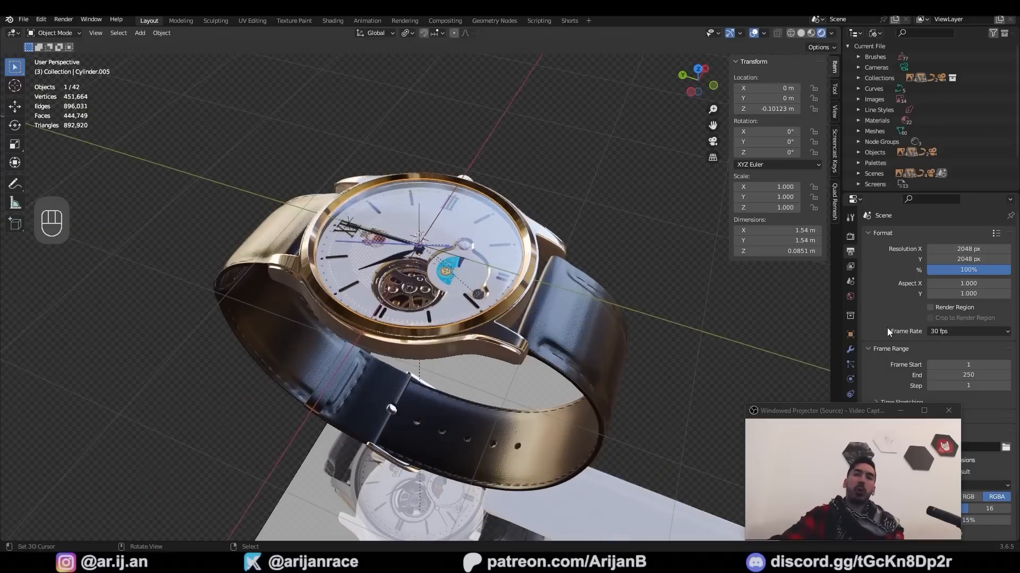
left_click(367, 23)
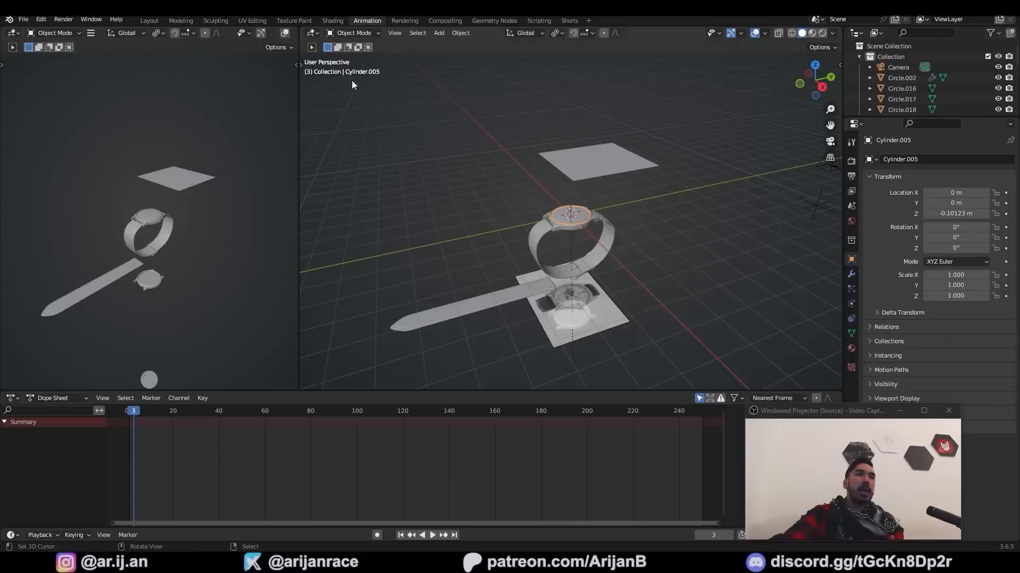
scroll(343, 202, "up", 2)
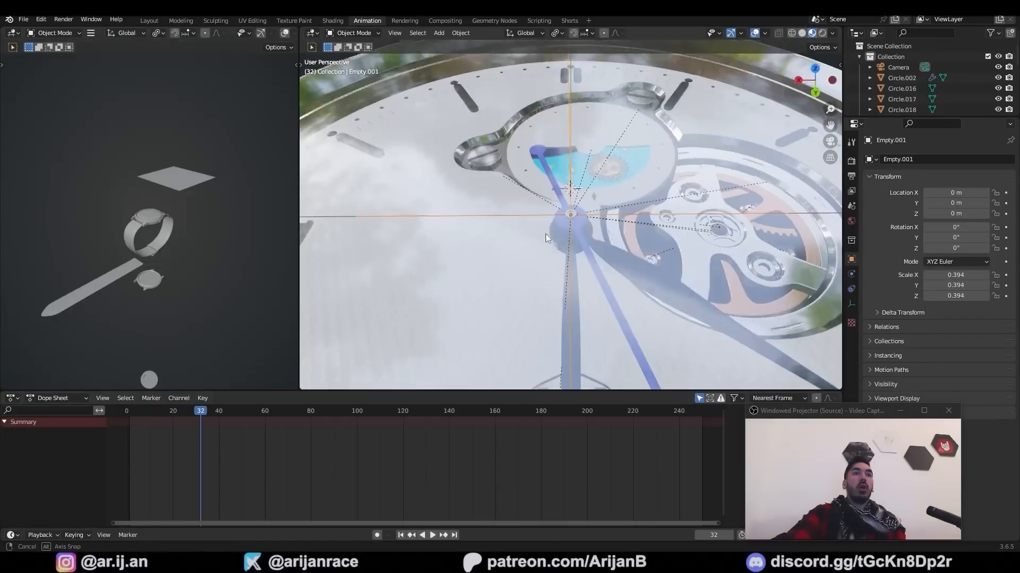
middle_click_drag(546, 234, 696, 241)
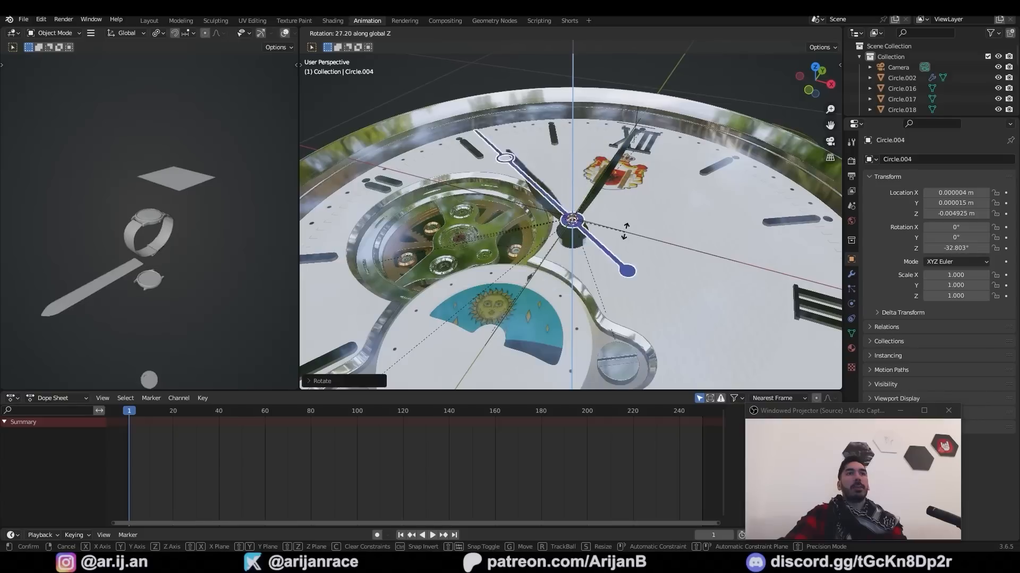
key("r")
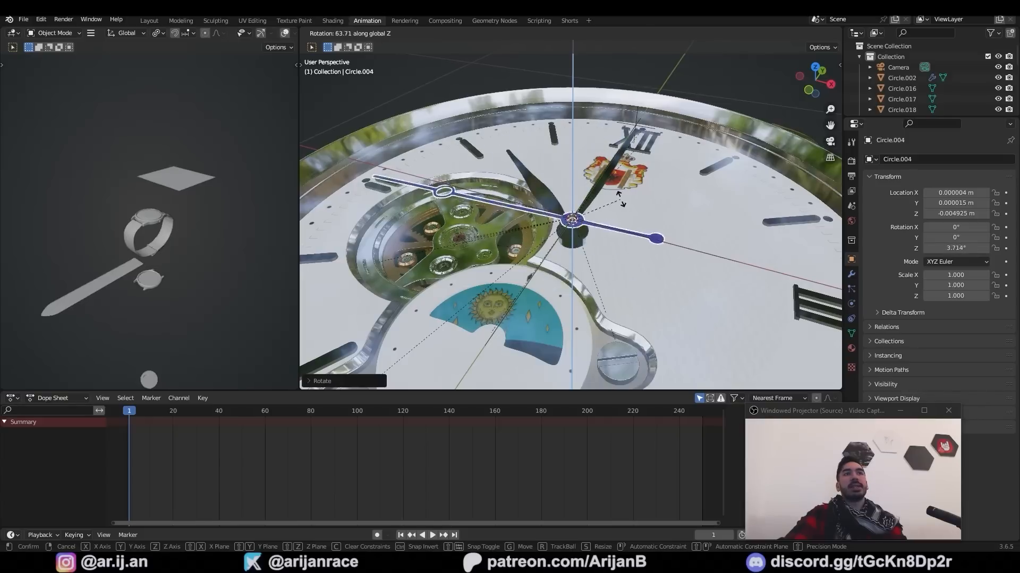
left_click(610, 280)
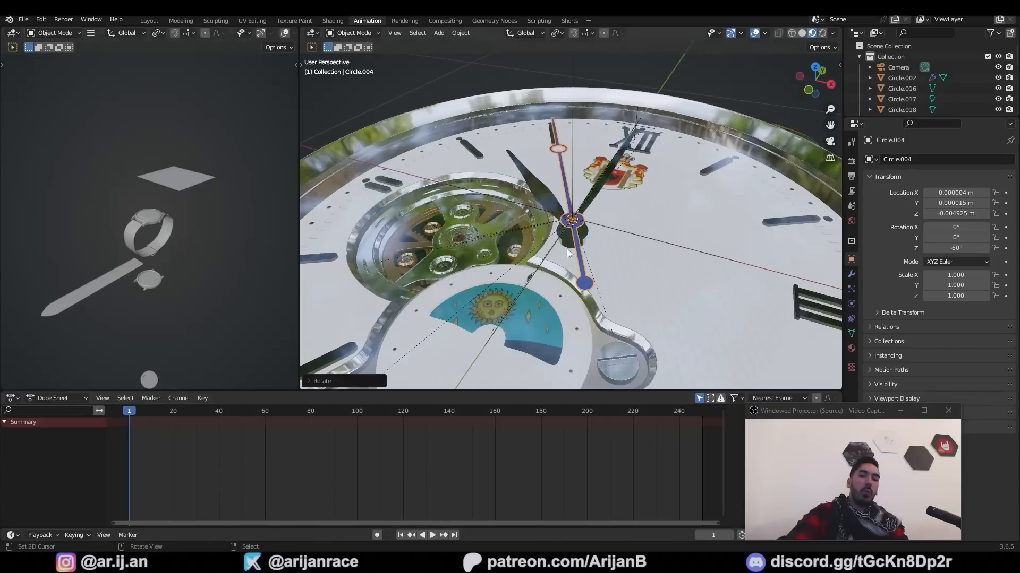
key("i")
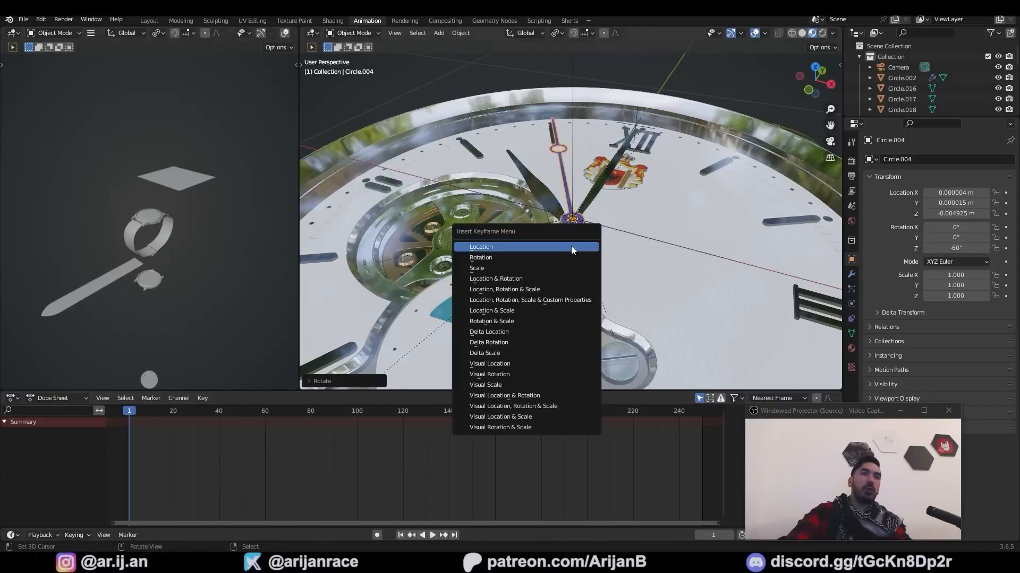
left_click(535, 284)
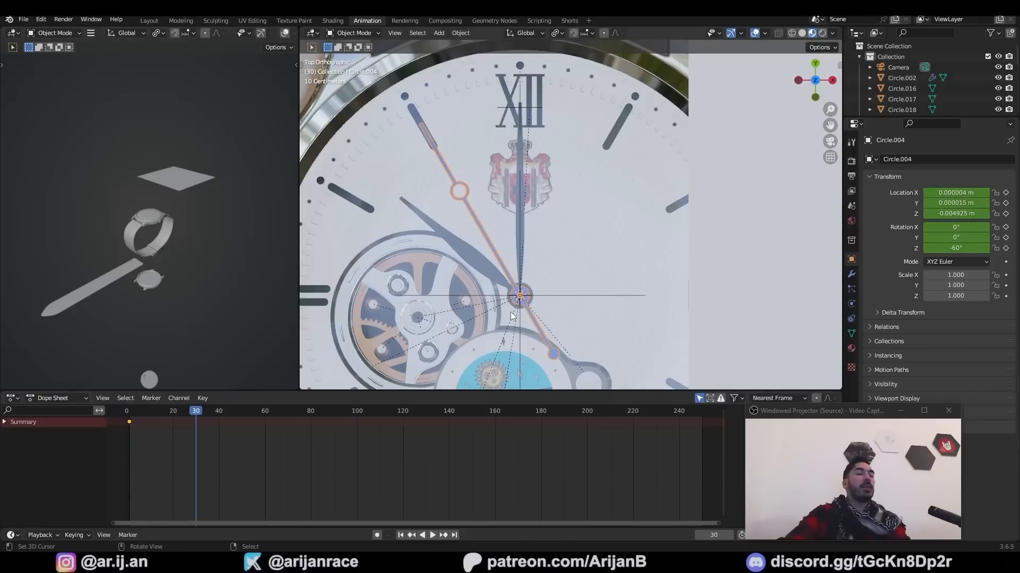
Rotate the seconds hand to -66° about Z at frame 30 and insert a Location & Rotation keyframe
key("r")
left_click(514, 314)
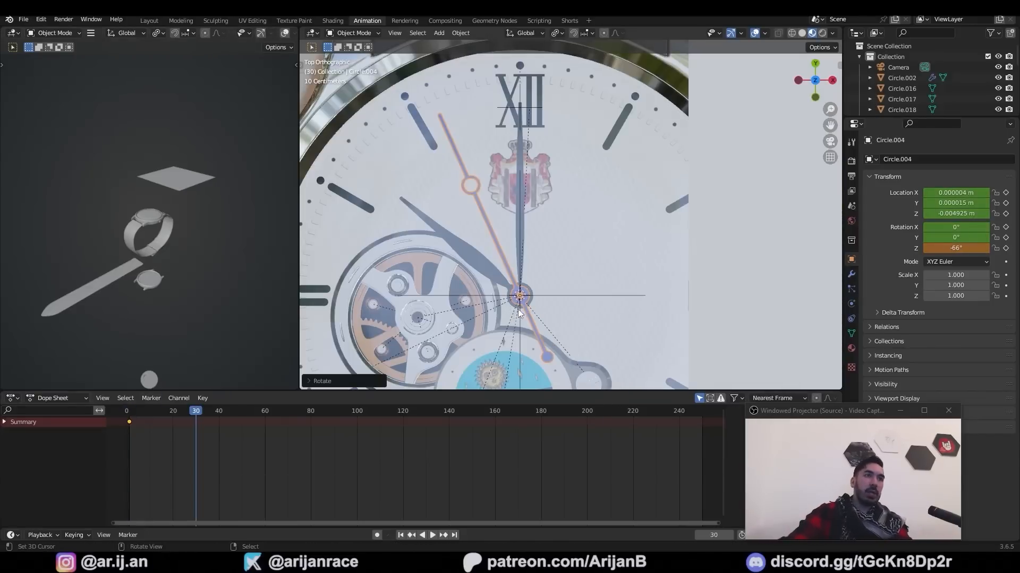
key("i")
left_click(520, 300)
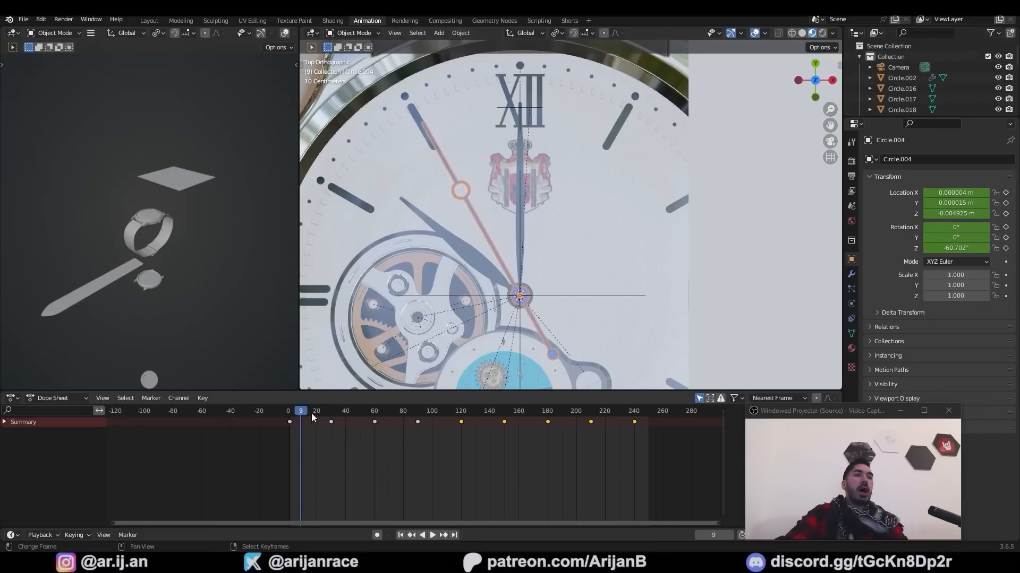
Play the seconds hand's animation from frame 0 to review its motion between the keyframes
left_click(282, 410)
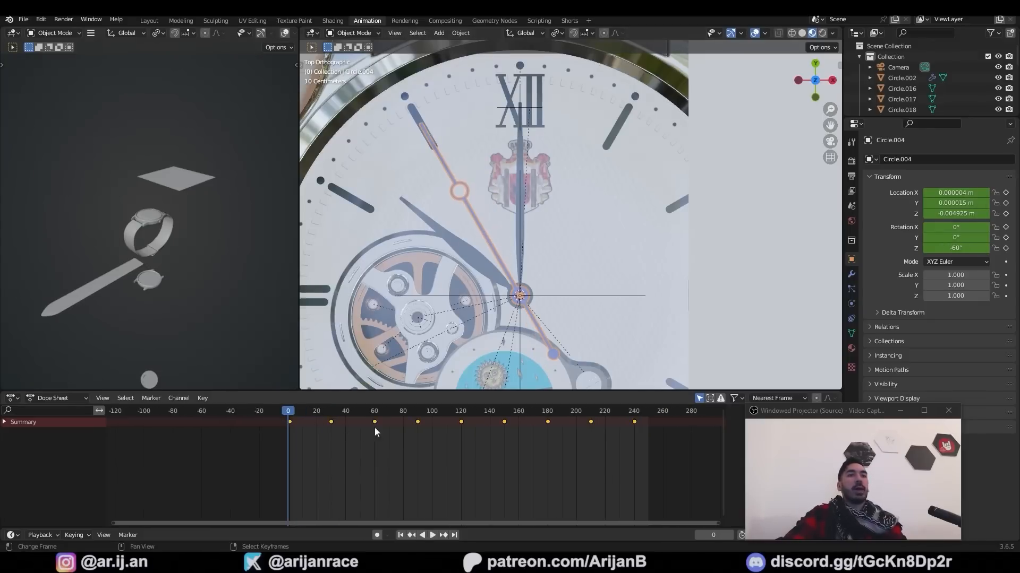
key("space")
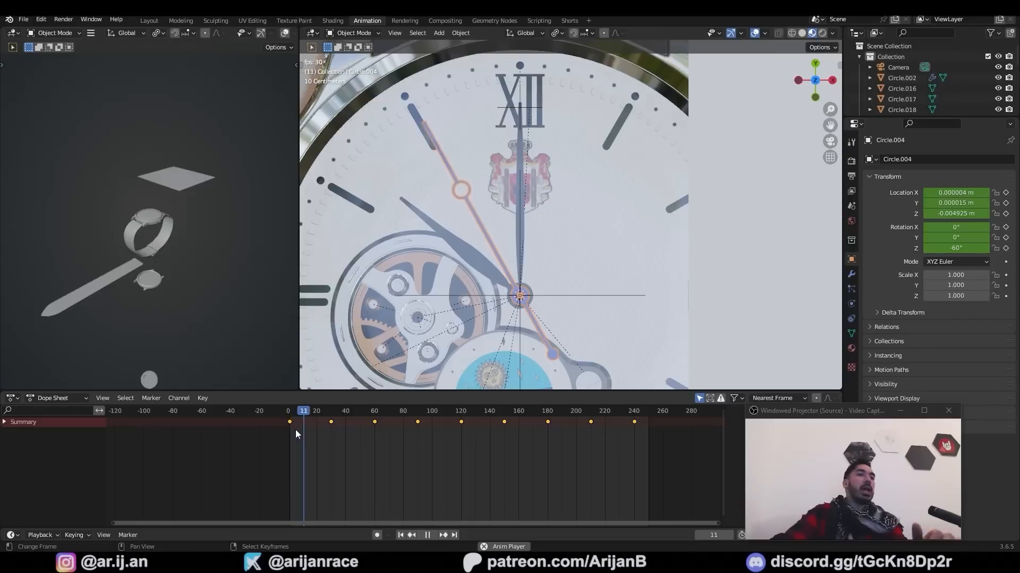
scroll(340, 446, "down", 2)
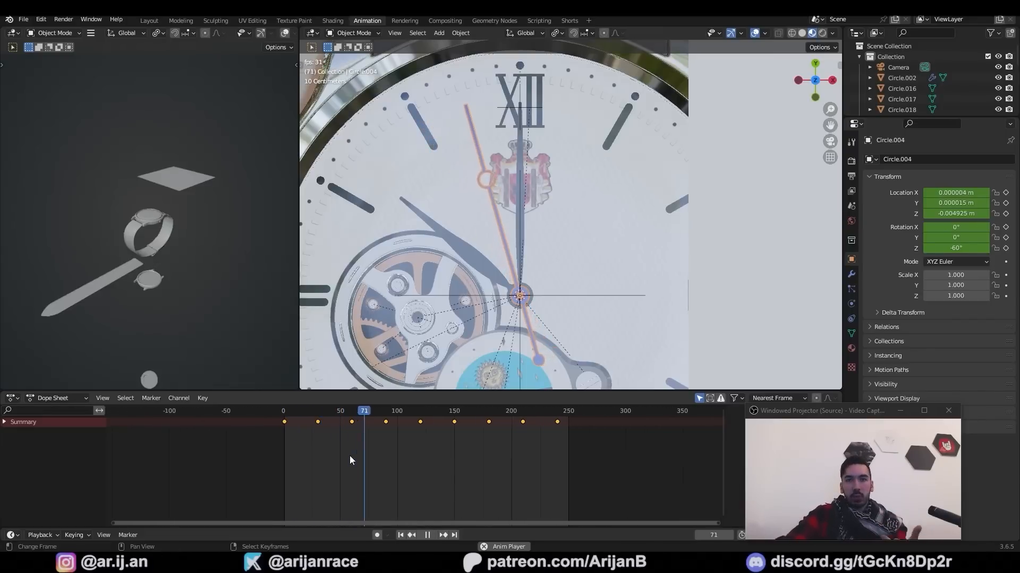
Stop the animation playback and return the timeline to frame 4
key("space")
left_click(293, 418)
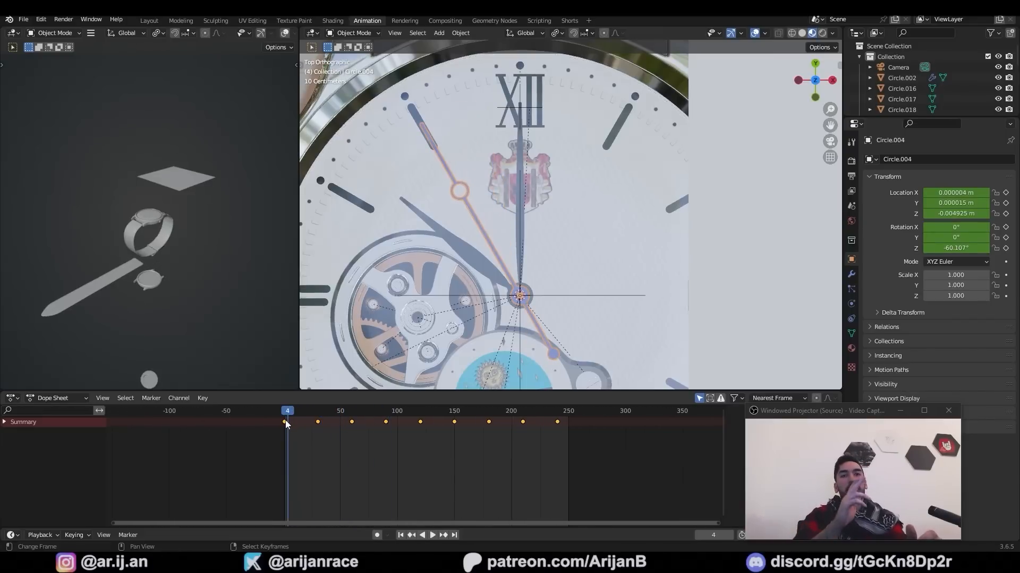
left_click_drag(746, 406, 446, 232)
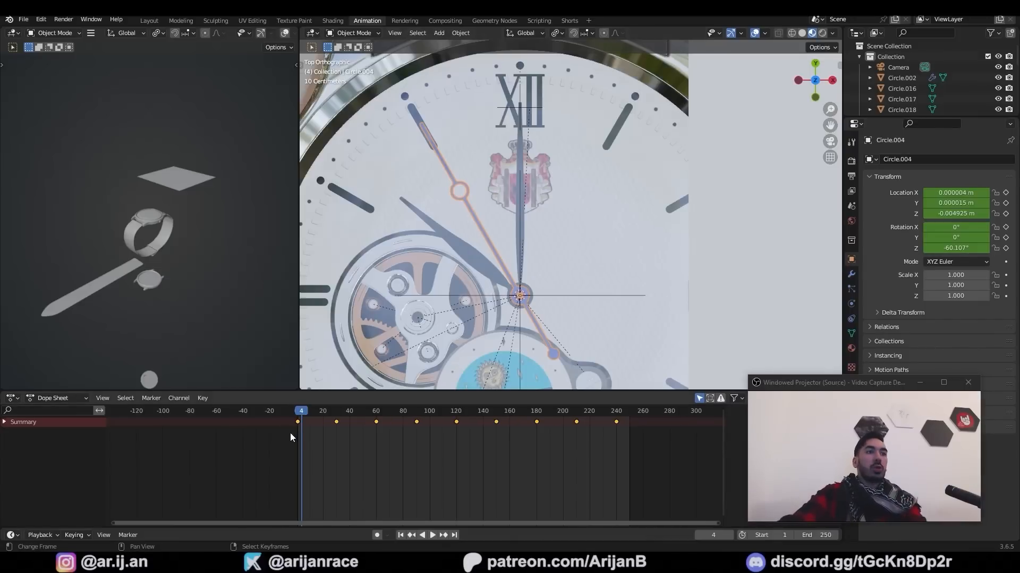
key("shift+d")
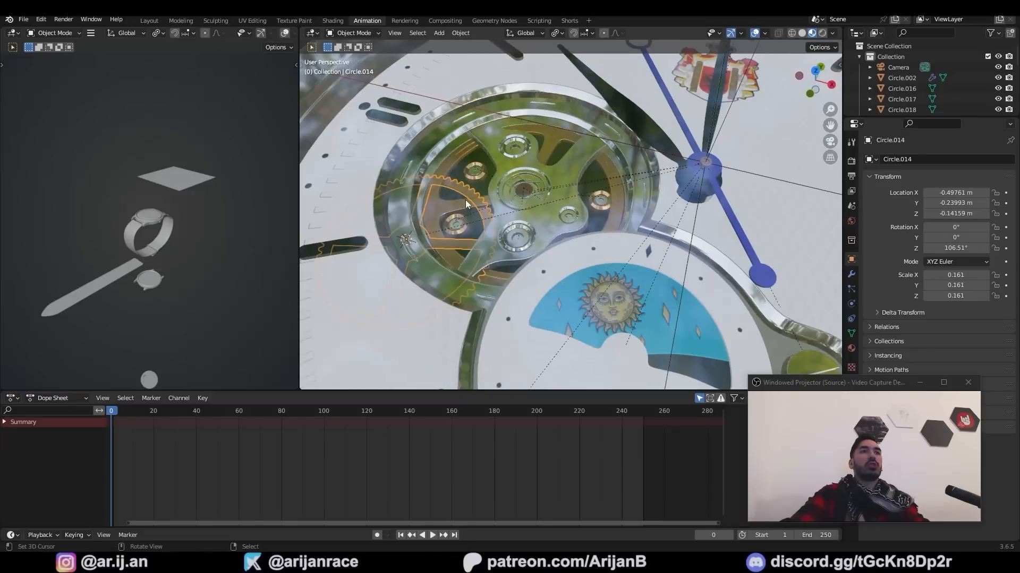
Insert a Location & Rotation keyframe for the small toothed gear in the dial window at frame 0
left_click(462, 229)
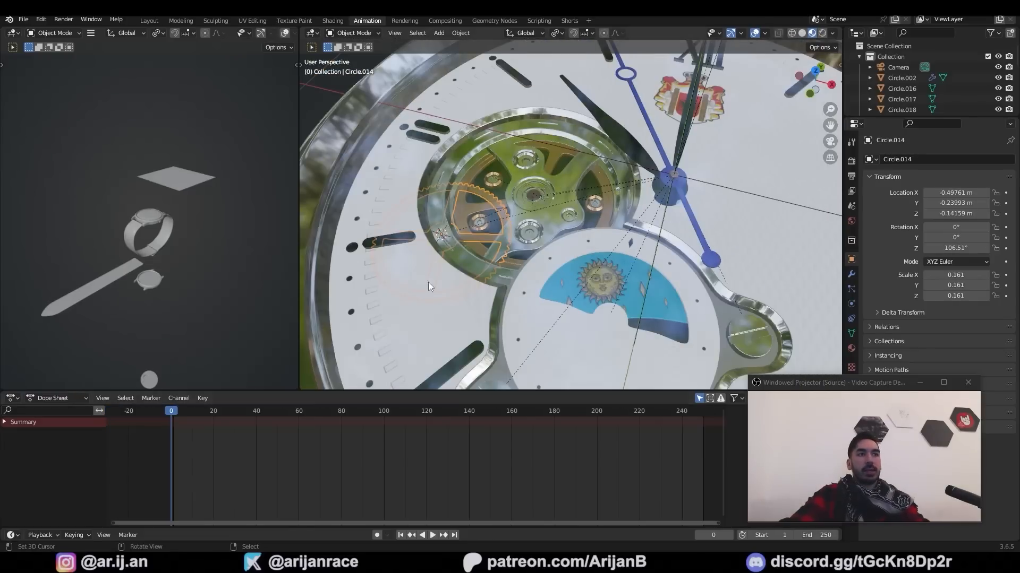
key("i")
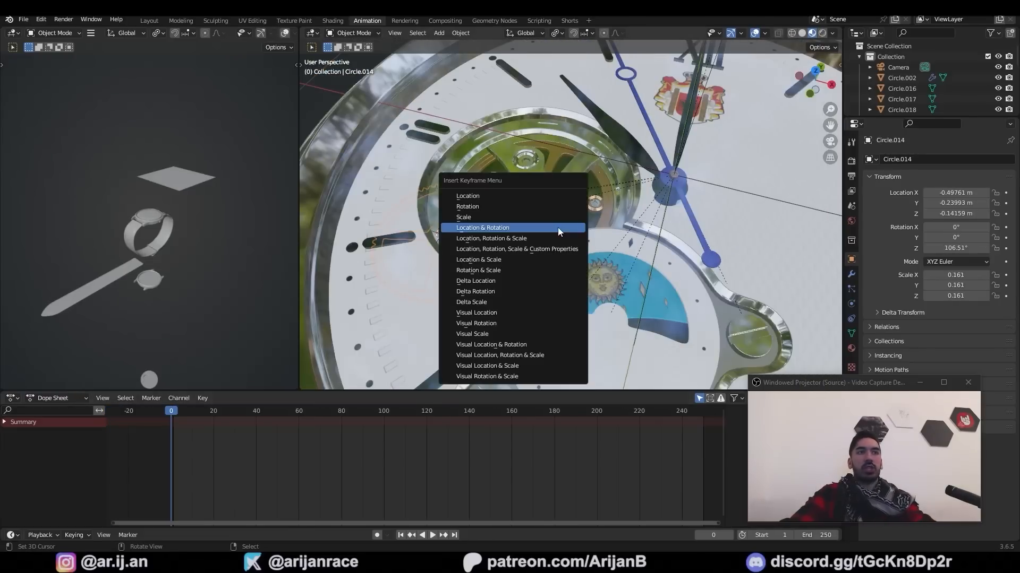
left_click(558, 227)
At frame 251, rotate the small toothed gear to about -605° about Z and insert a Location & Rotation keyframe
left_click(705, 430)
key("r")
key("z")
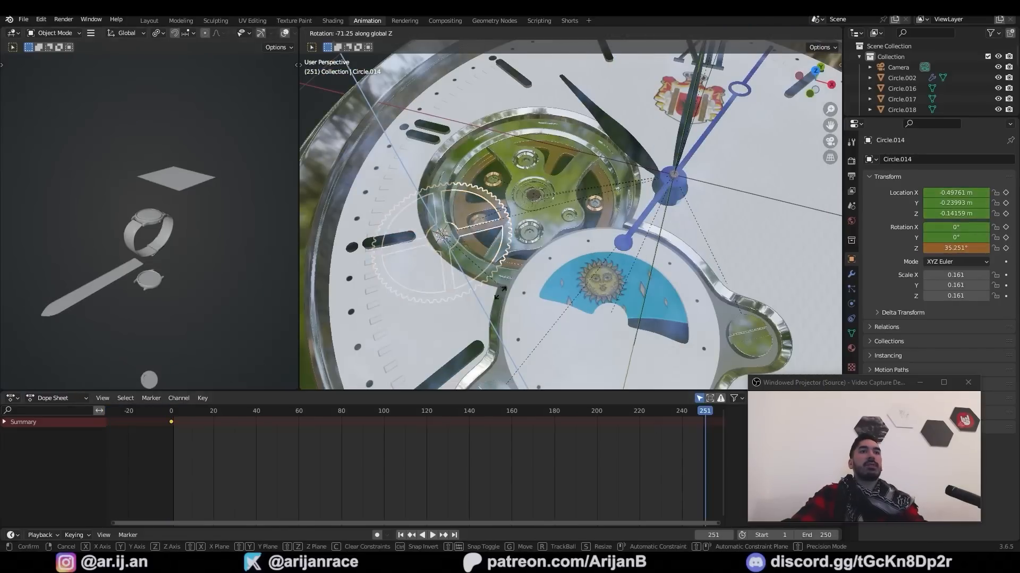
left_click(501, 231)
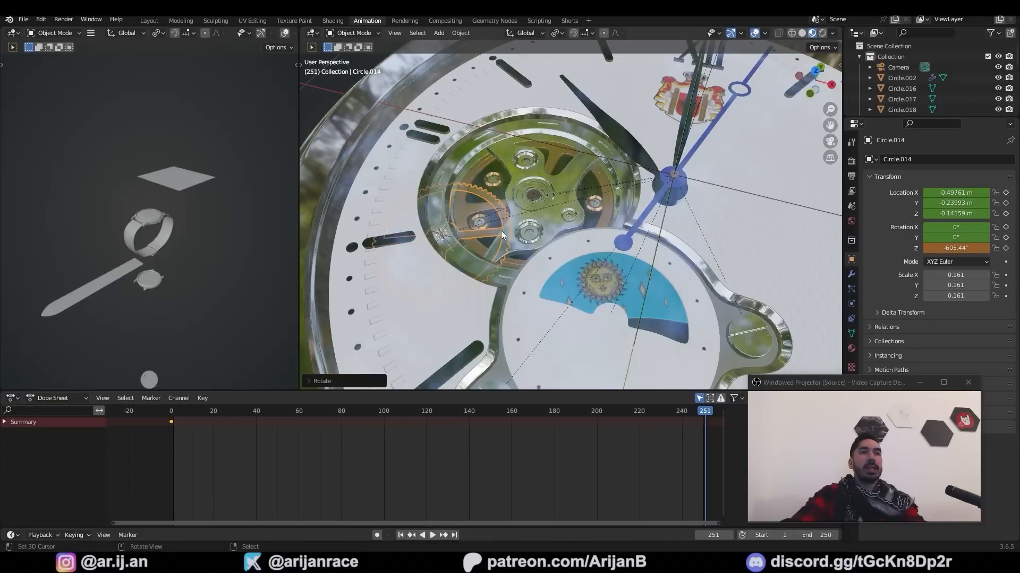
key("i")
left_click(641, 269)
Set the toothed gear's keyframe interpolation to Linear and play its rotation from the start
key("t")
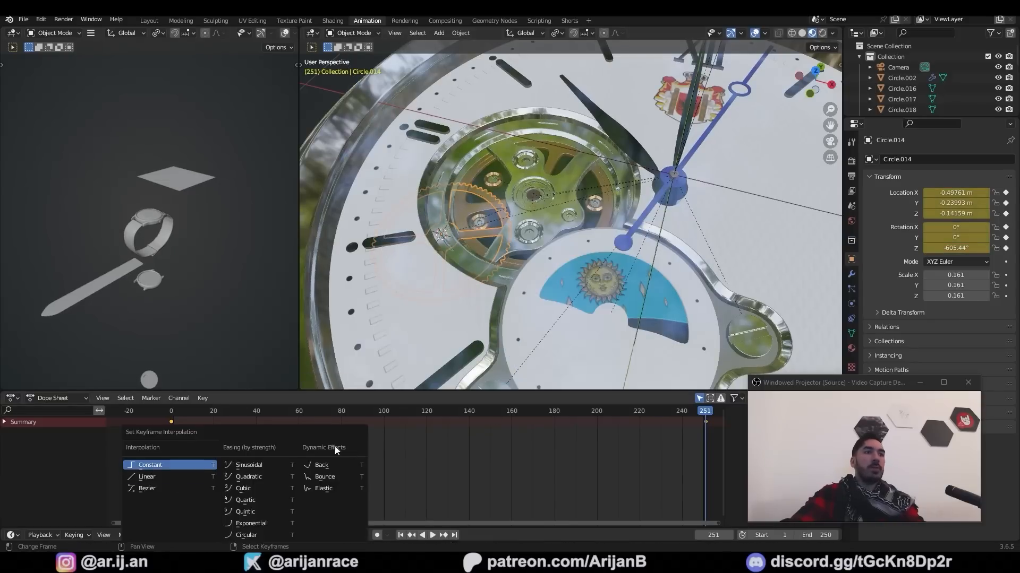
left_click(169, 477)
left_click(166, 411)
key("space")
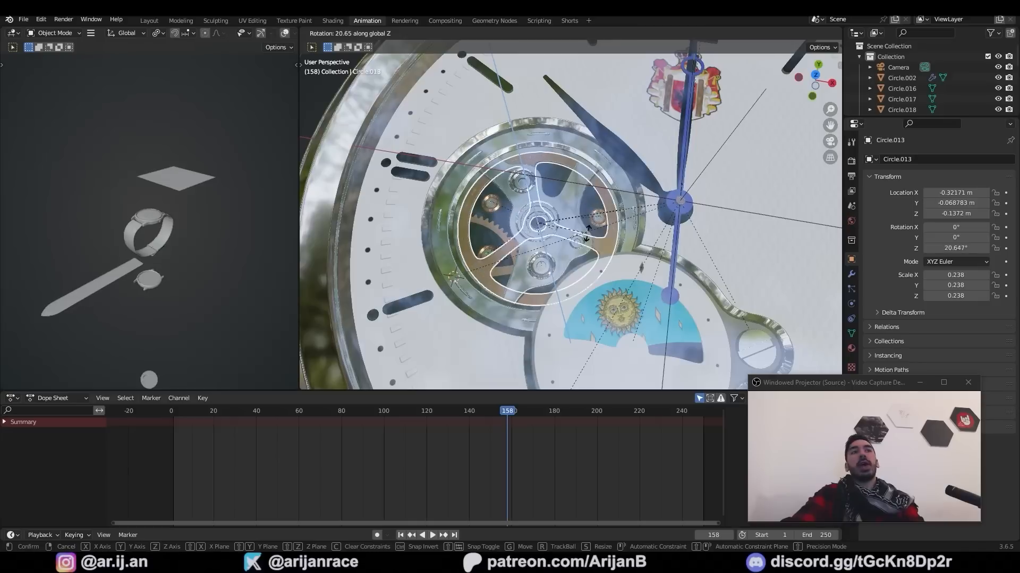
Insert Location & Rotation keyframes for the large balance wheel, unrotated, at frames 1 and 40
right_click(611, 230)
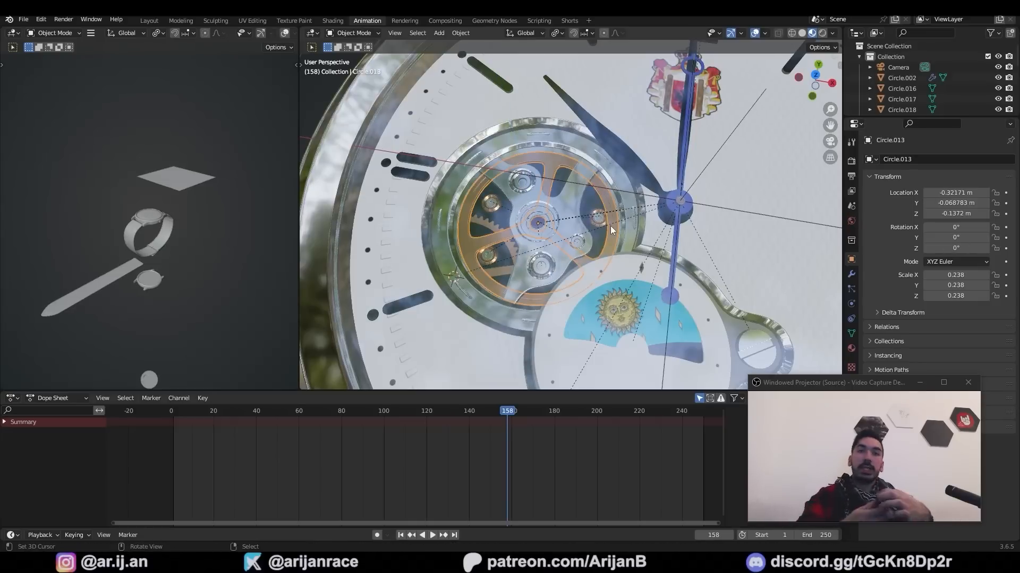
key("shift+Left")
key("i")
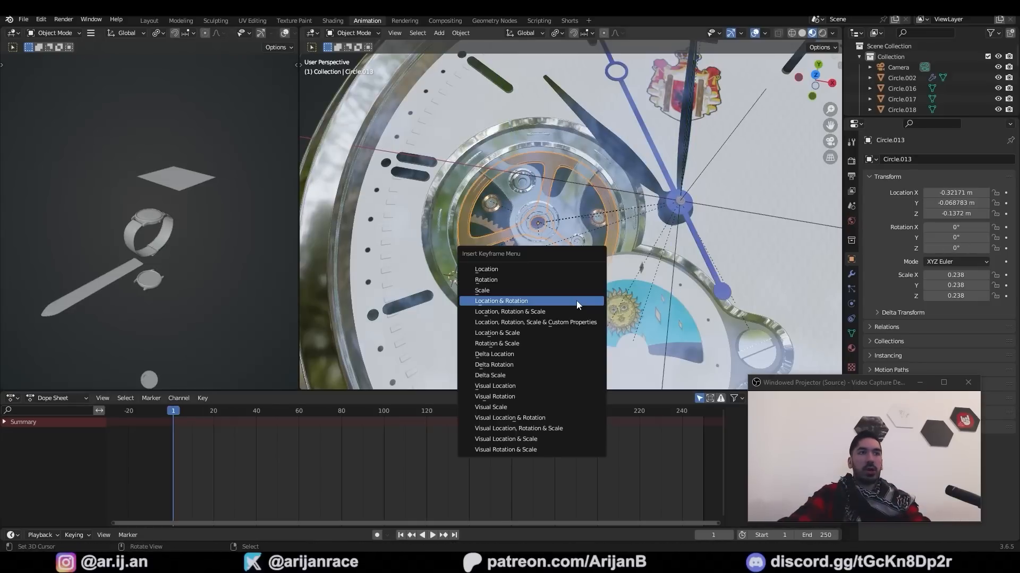
left_click(575, 300)
left_click(256, 410)
key("i")
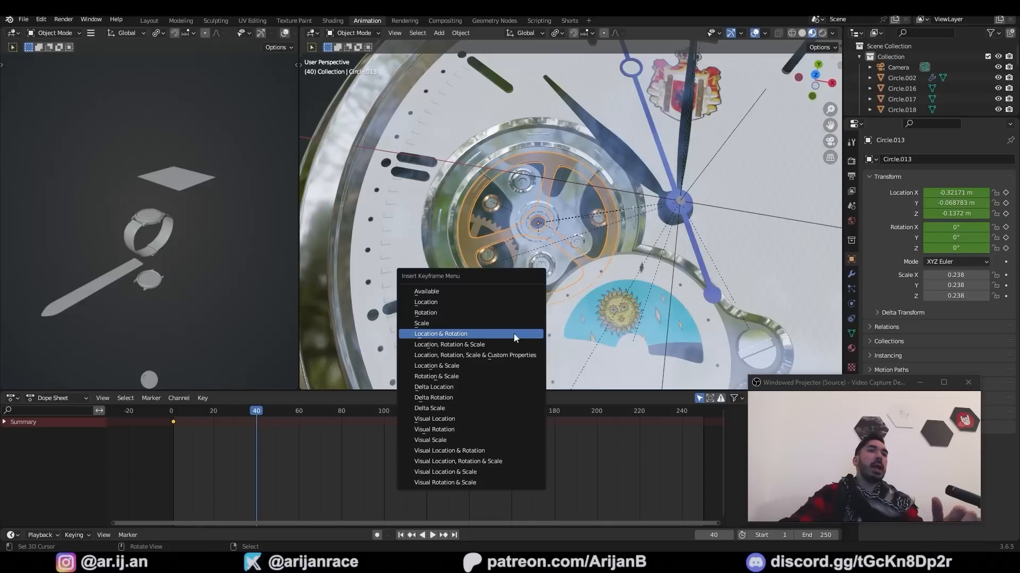
left_click(514, 333)
At frame 10, rotate the balance wheel 90° about Z and insert a Location & Rotation keyframe
left_click_drag(202, 419, 193, 418)
scroll(538, 282, "up", 2)
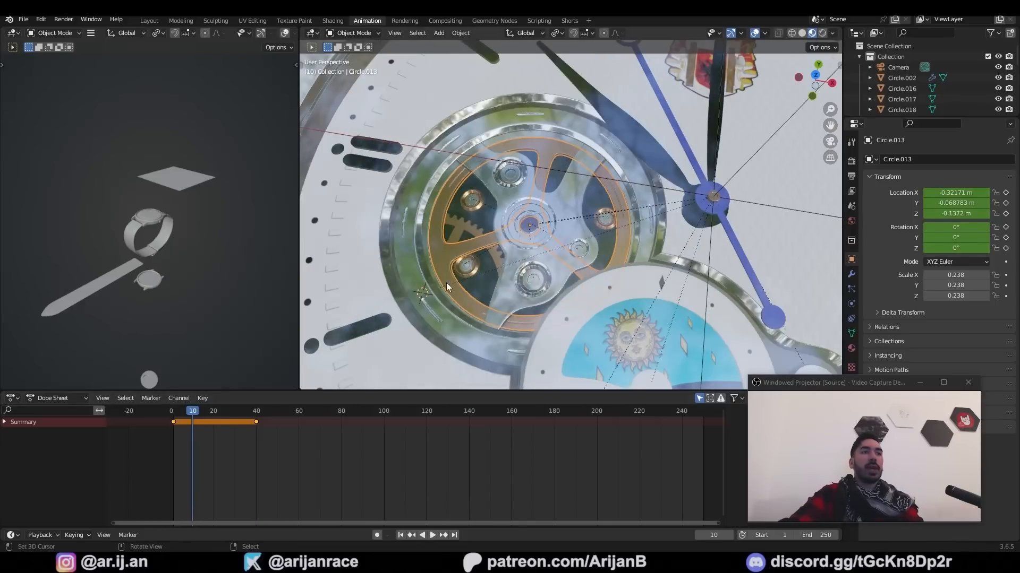
scroll(594, 287, "up", 3)
type("rz90")
key("Return")
key("i")
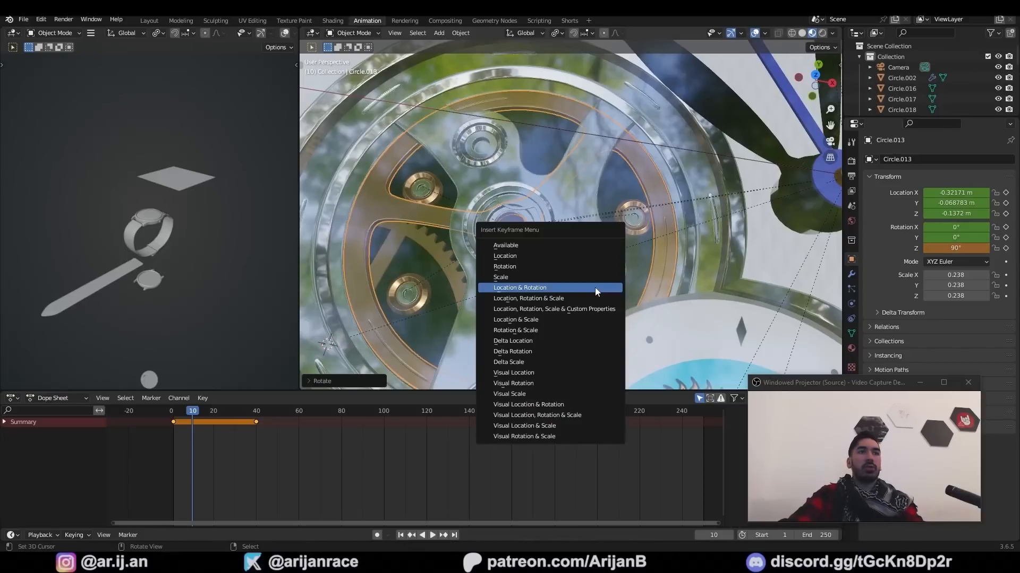
left_click(595, 288)
At frame 20, rotate the balance wheel by -90° about Z and keyframe it
left_click_drag(200, 416, 215, 416)
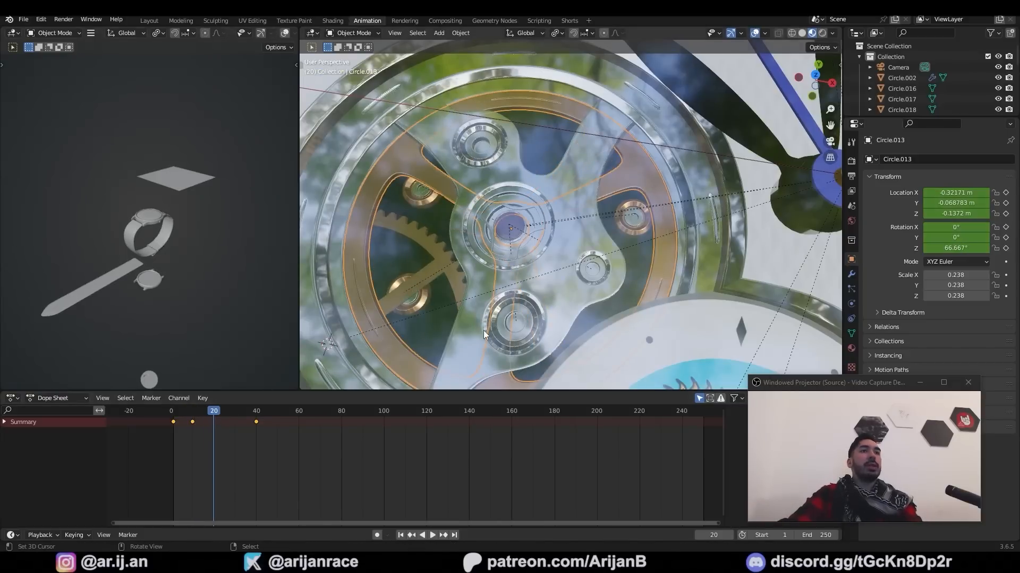
type("rz")
type("-90")
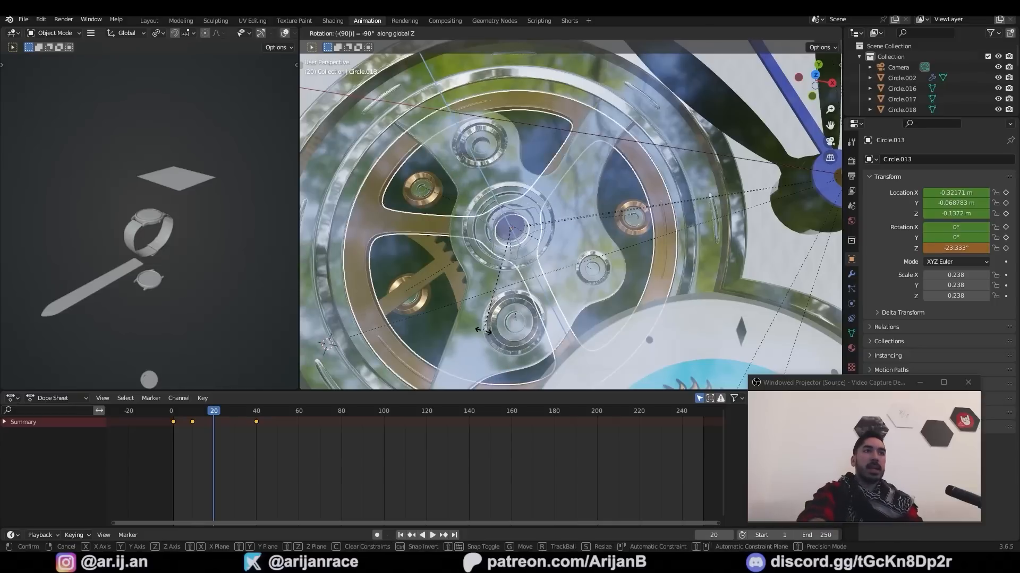
key("Return")
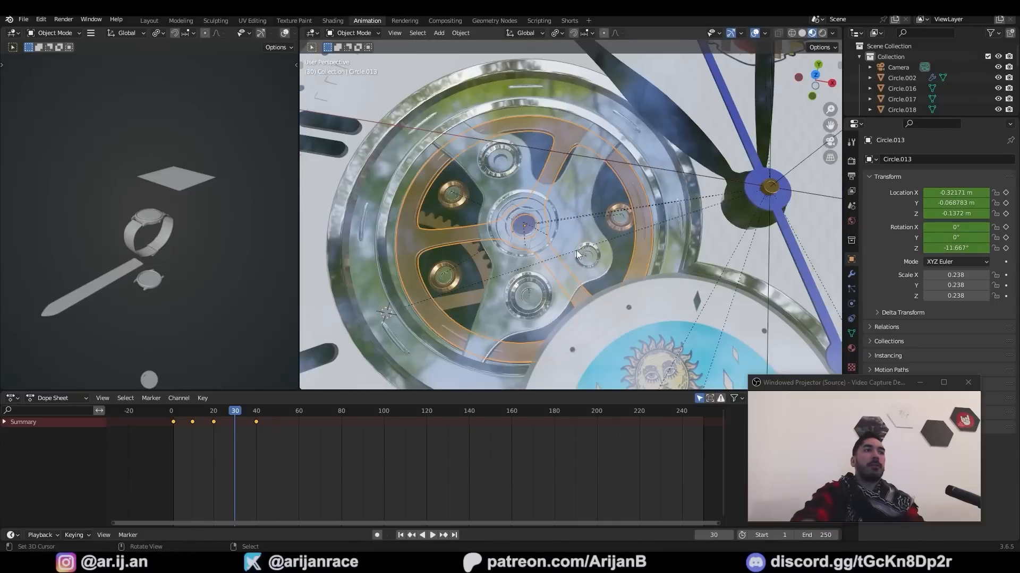
At frame 30, rotate the balance wheel by 90° about Z and insert a keyframe
type("rz90")
key("Return")
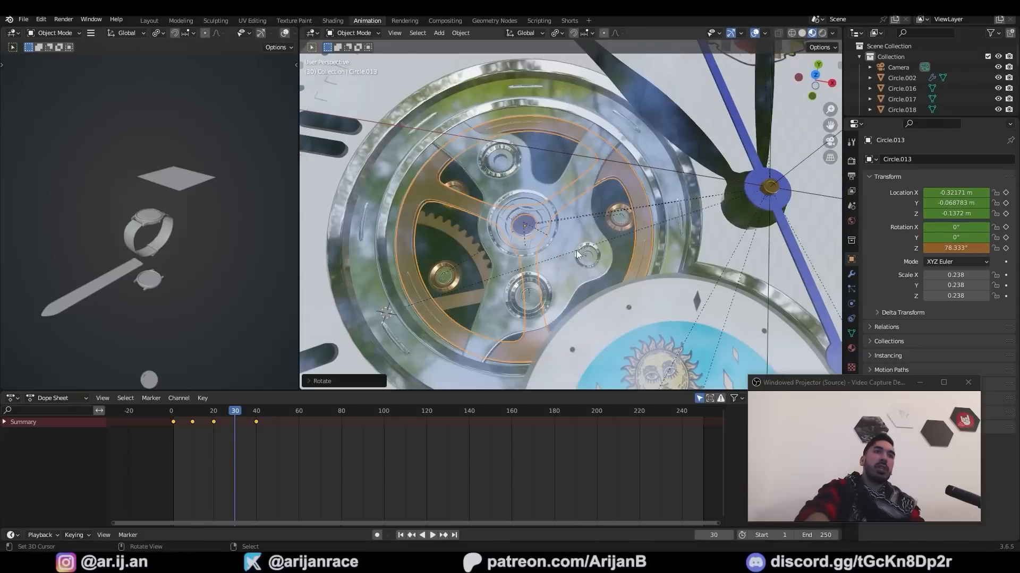
key("i")
left_click(576, 256)
Duplicate the balance wheel's keyframes and place the copies after frame 40 to repeat the swing
key("g")
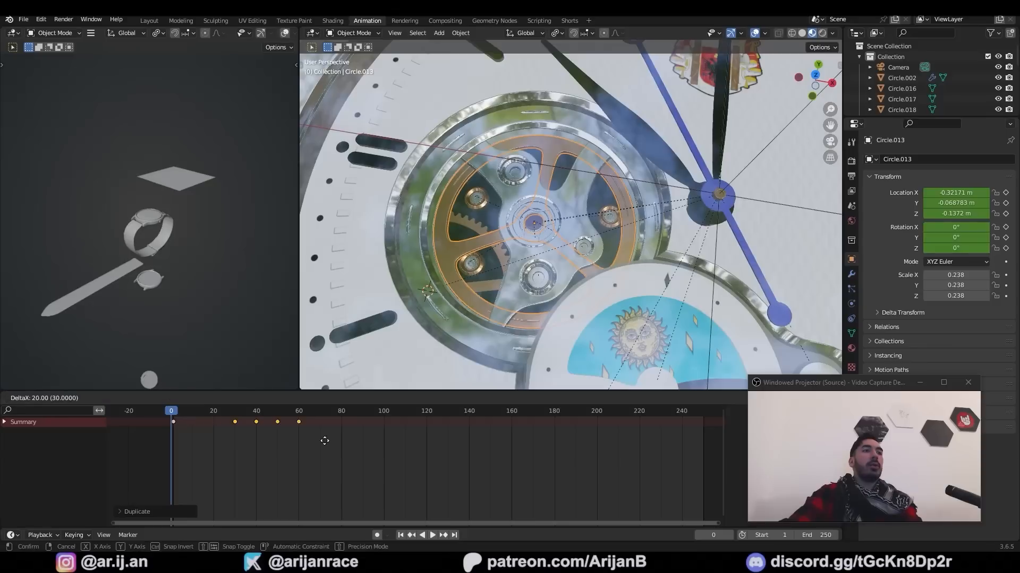
right_click(287, 442)
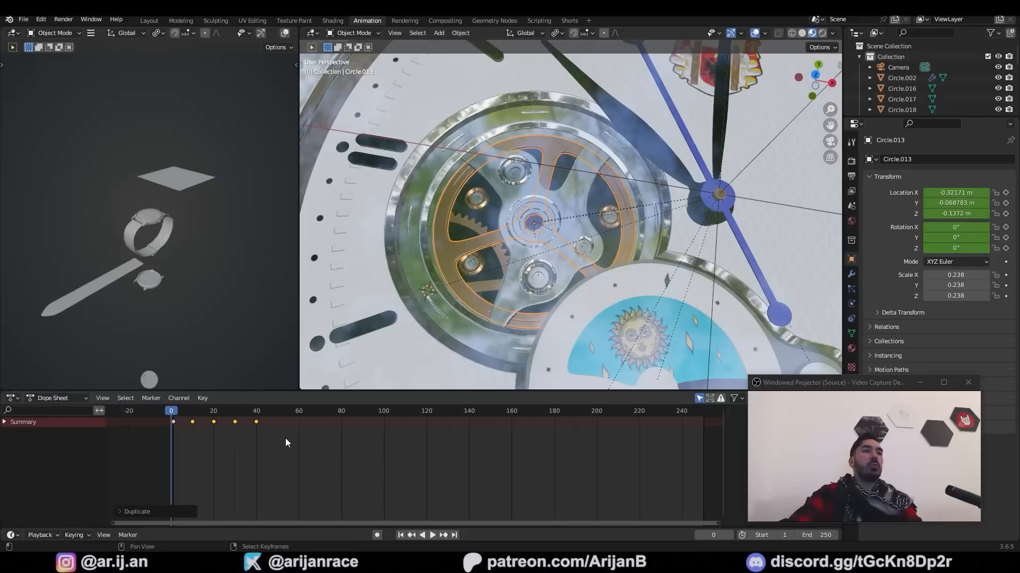
key("shift+d")
left_click(357, 448)
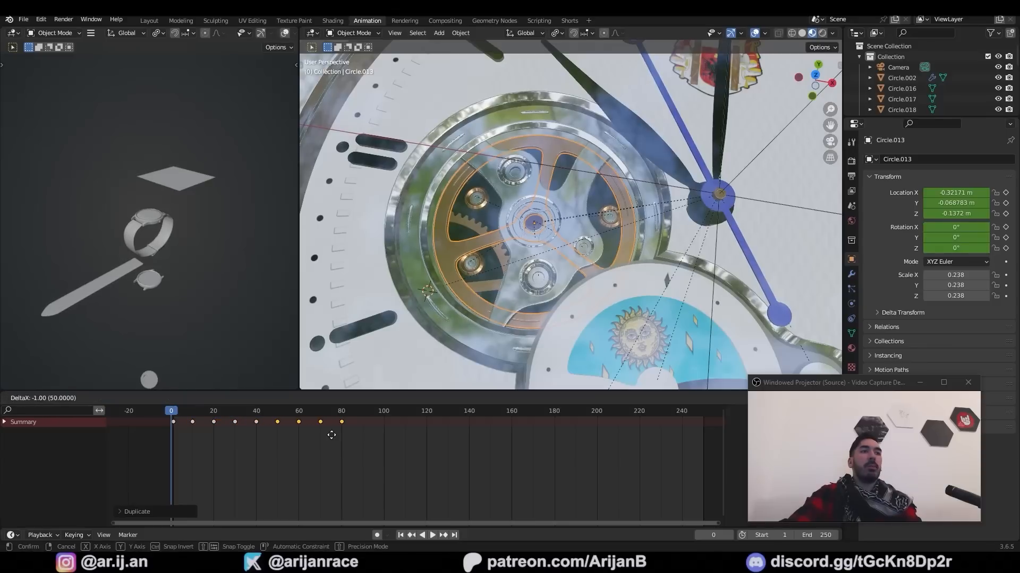
Play the watch animation and examine the balance wheel and seconds hand from different angles
key("space")
left_click_drag(245, 410, 192, 410)
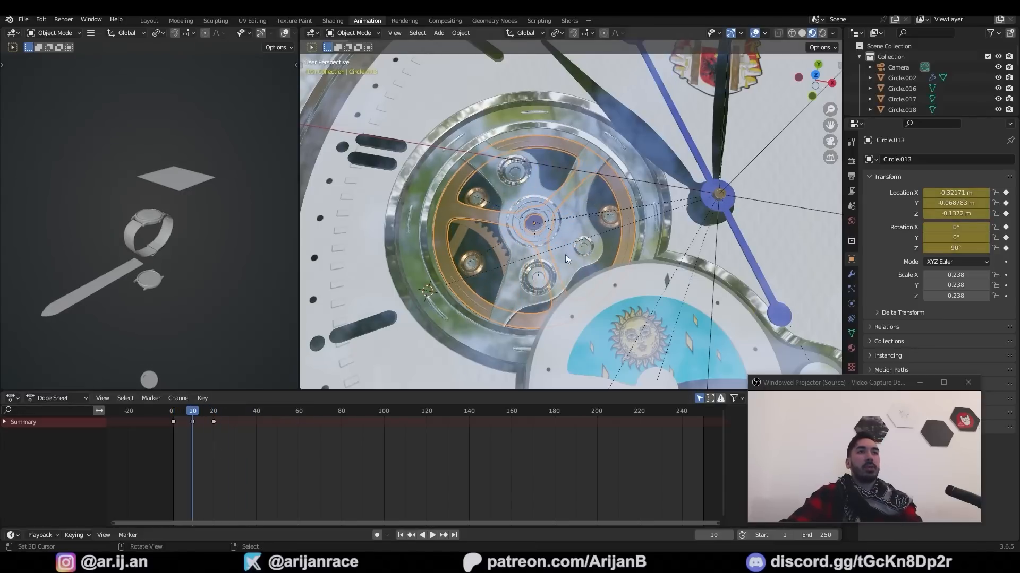
key("space")
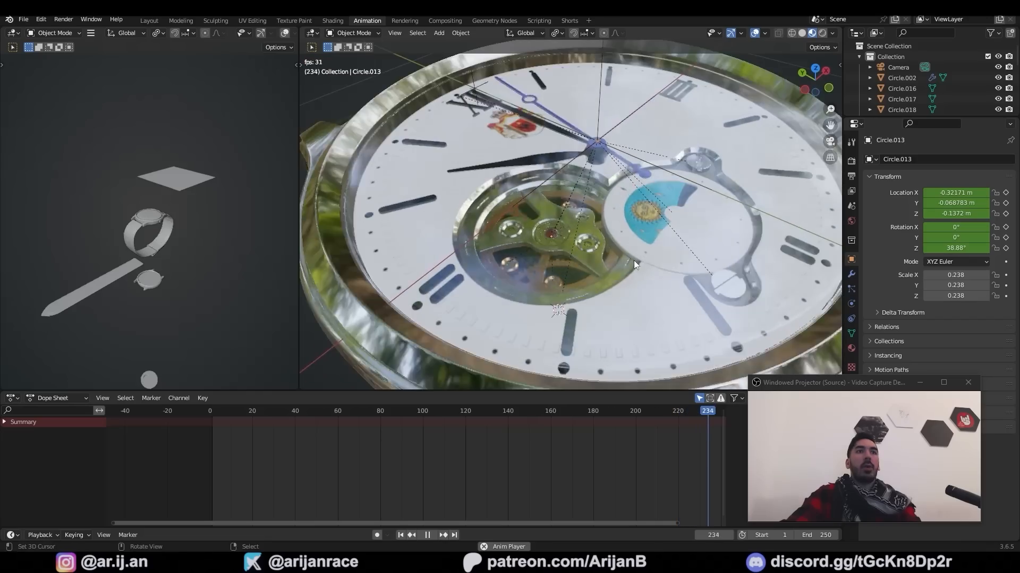
middle_click_drag(633, 261, 298, 285)
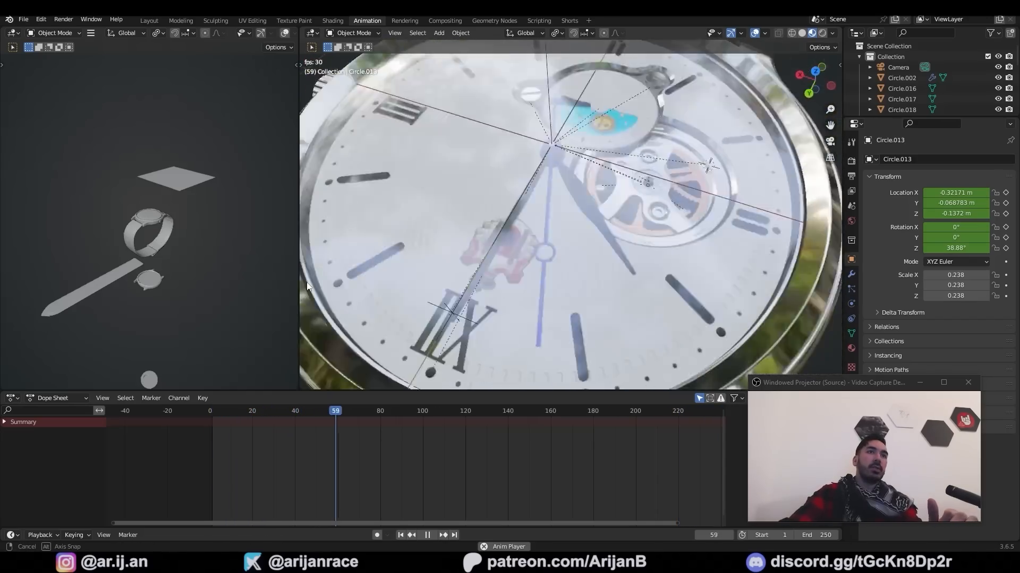
key("space")
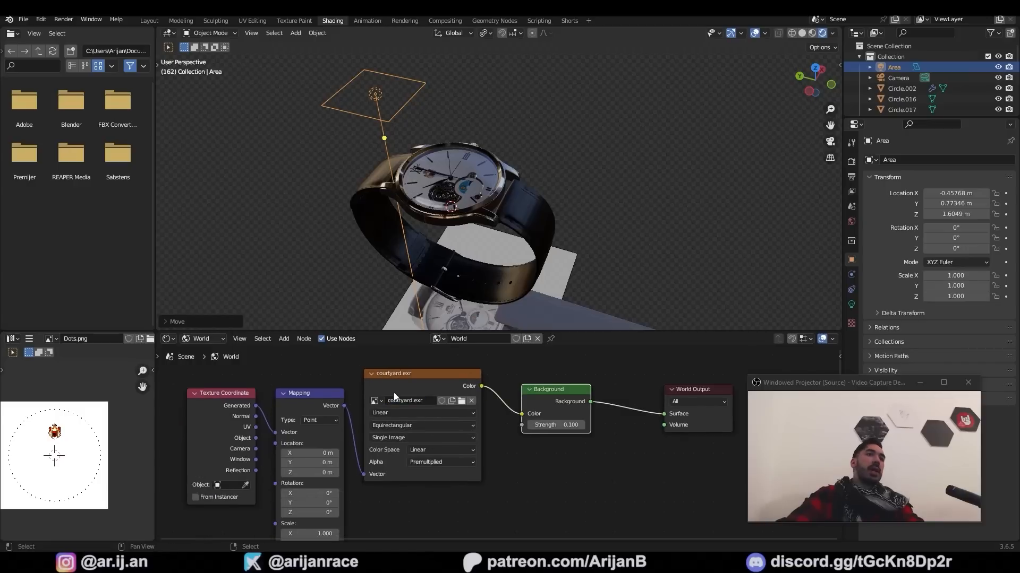
Try to add an Environment Texture node beside the courtyard.exr node in the world shader
left_click(393, 376)
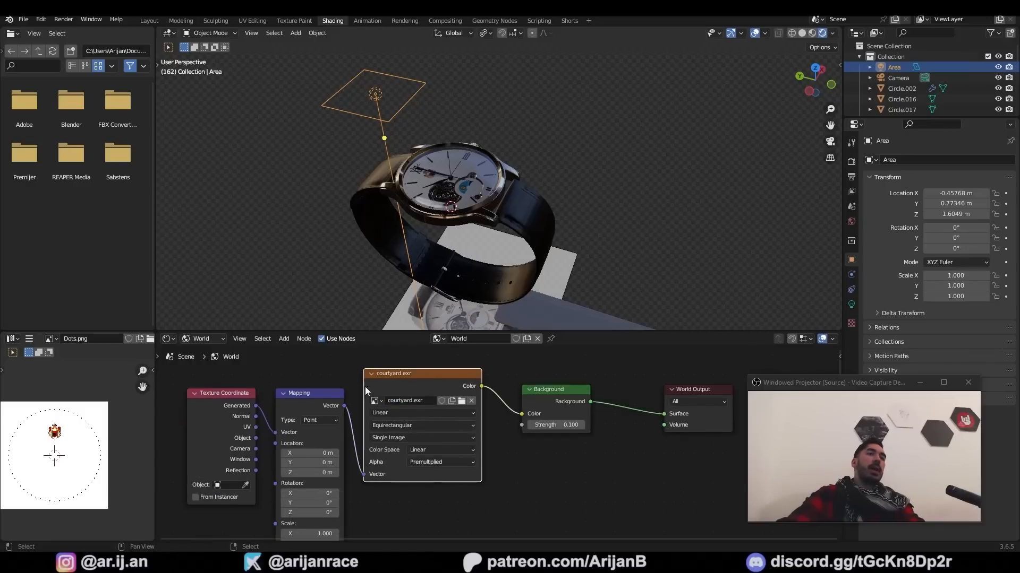
left_click_drag(212, 371, 425, 444)
key("g")
left_click(436, 465)
type("env")
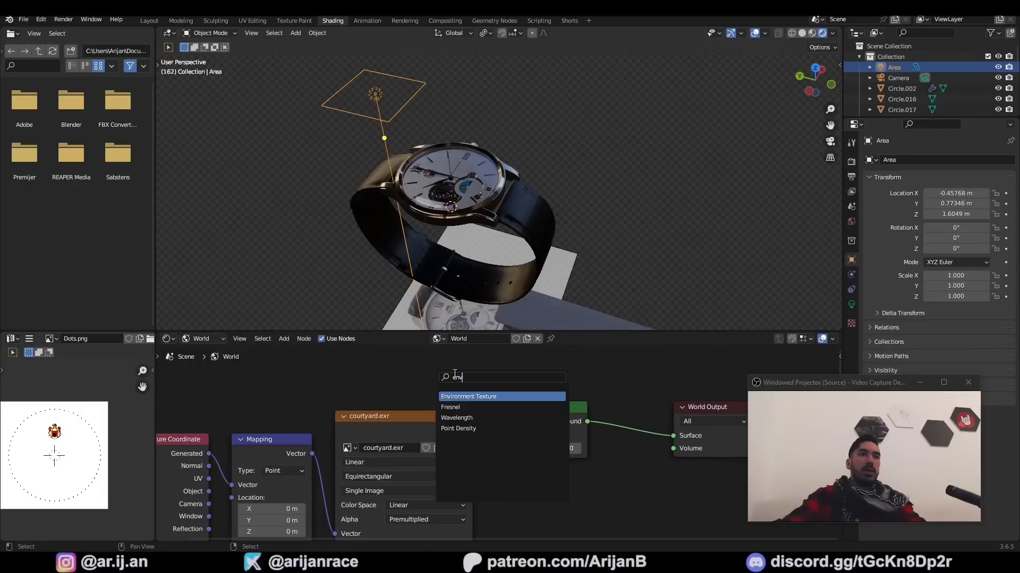
left_click(467, 394)
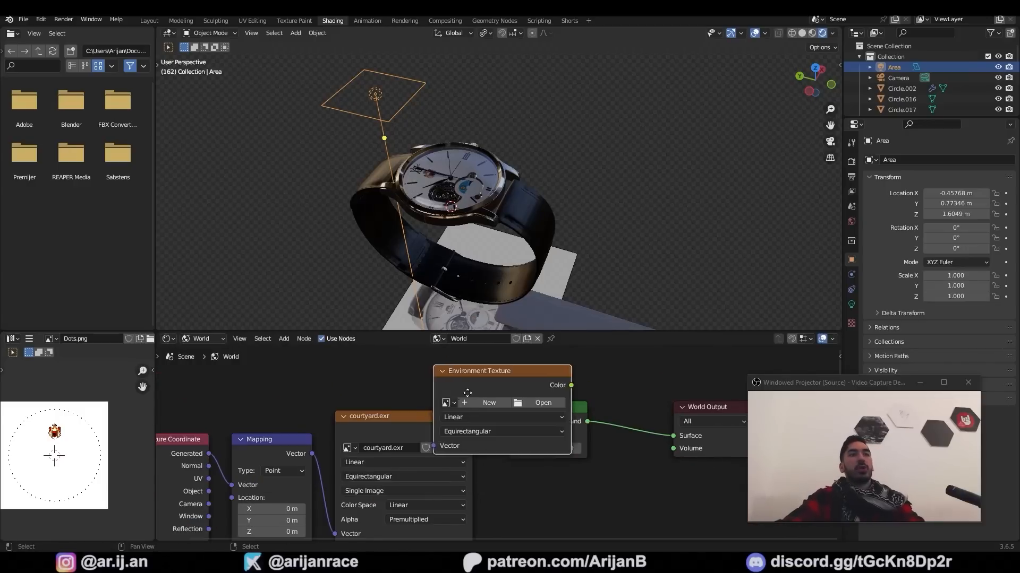
right_click(355, 373)
left_click(399, 448)
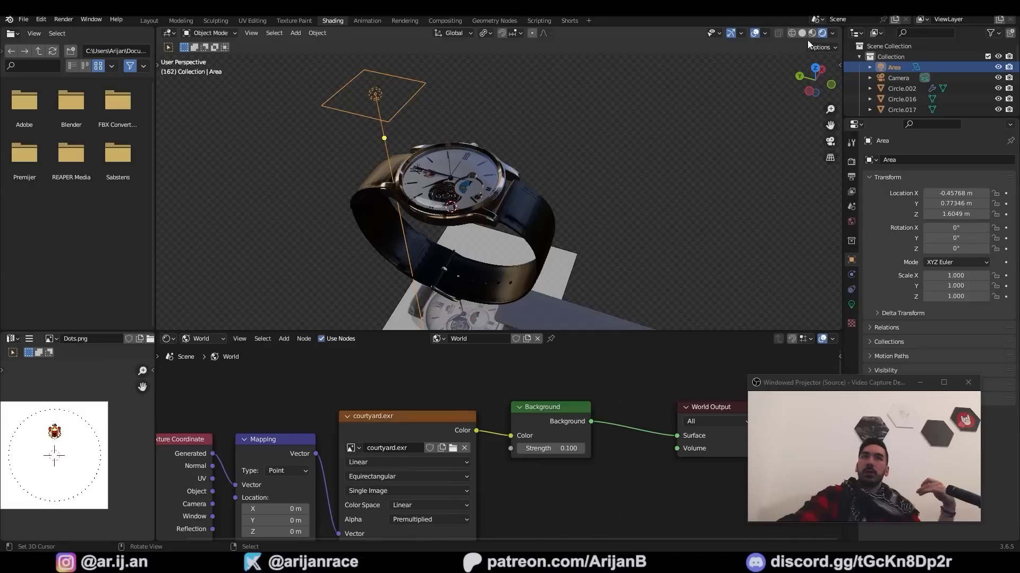
Switch the viewport to Material Preview and open its choice of built-in HDRI environments
left_click(812, 33)
left_click(832, 33)
left_click(822, 119)
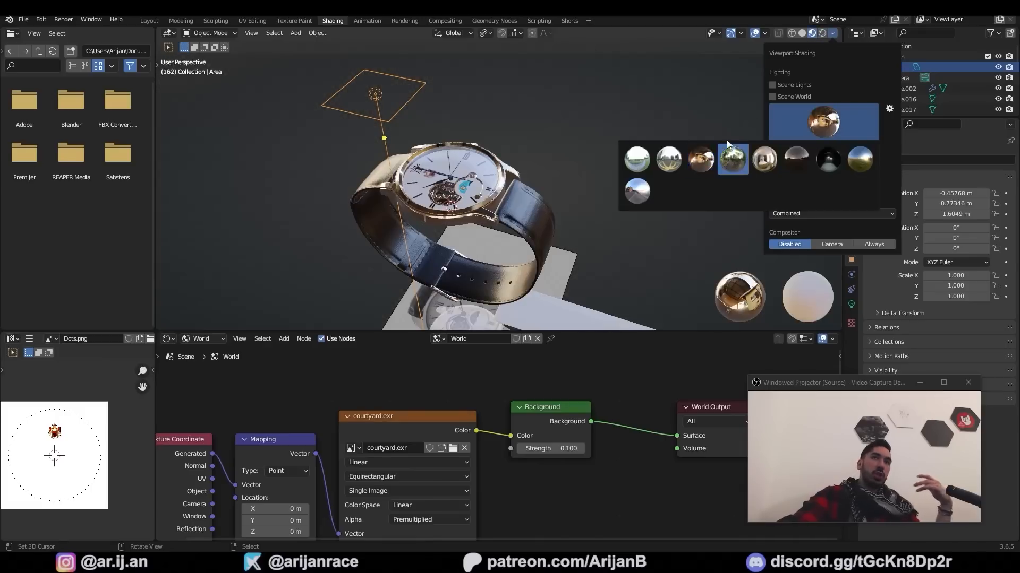
Move the area light higher and out to the side of the watch, duplicate it and move the copy along Y
key("g")
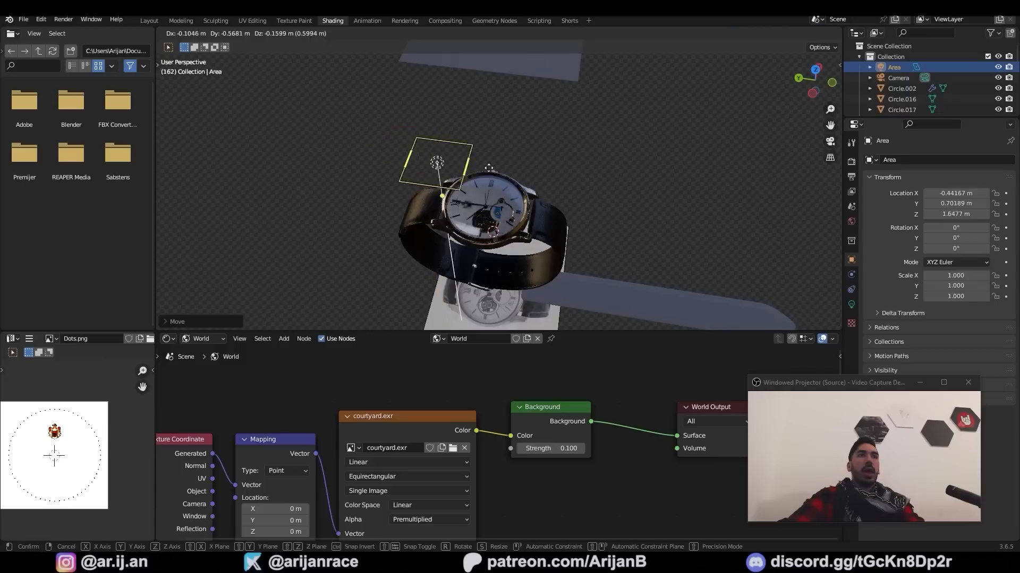
left_click(353, 95)
key("shift+d")
key("x")
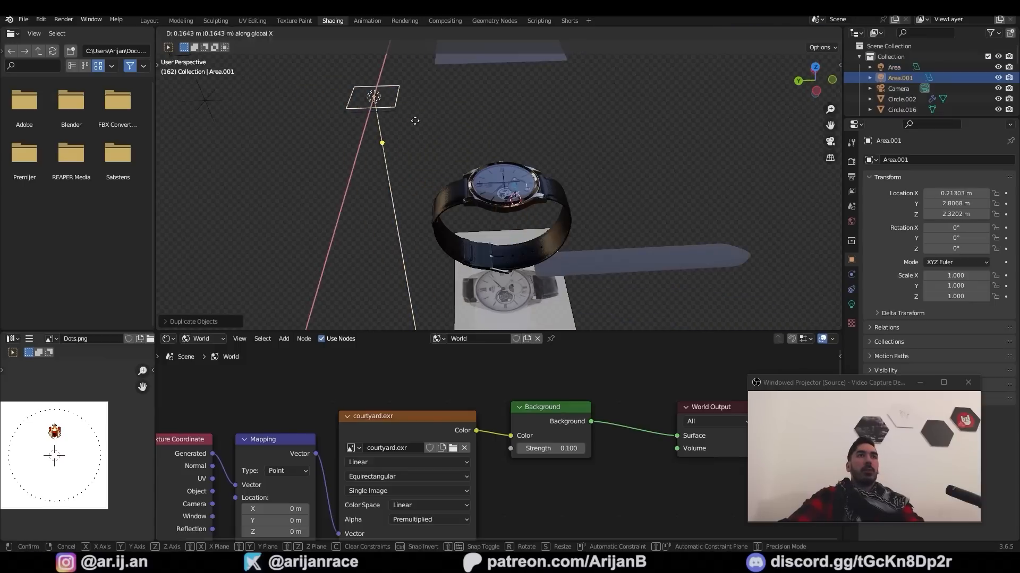
right_click(442, 128)
key("g")
key("y")
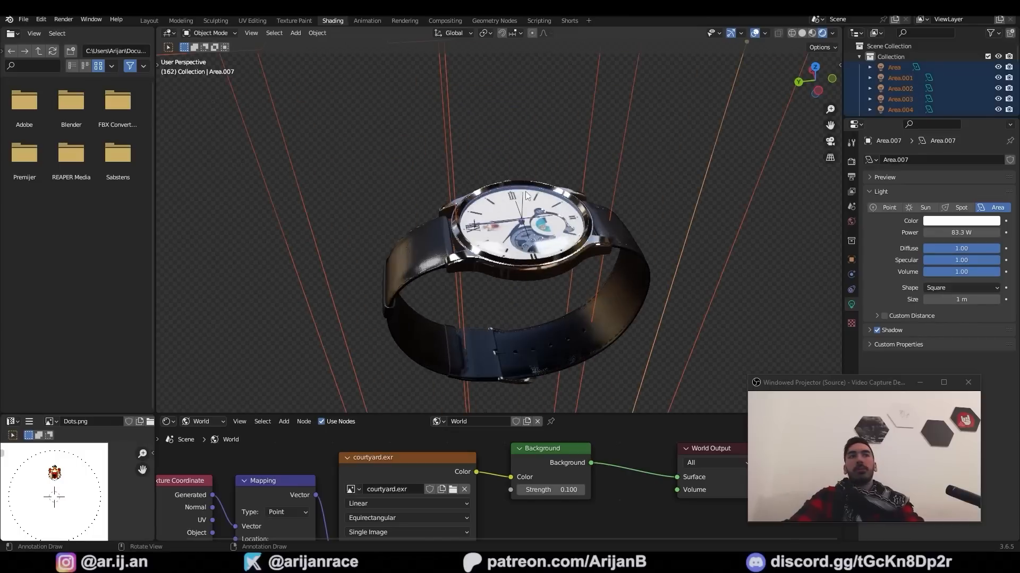
Try moving all the area lights together and inspect their reflections on the dial and strap up close
key("g")
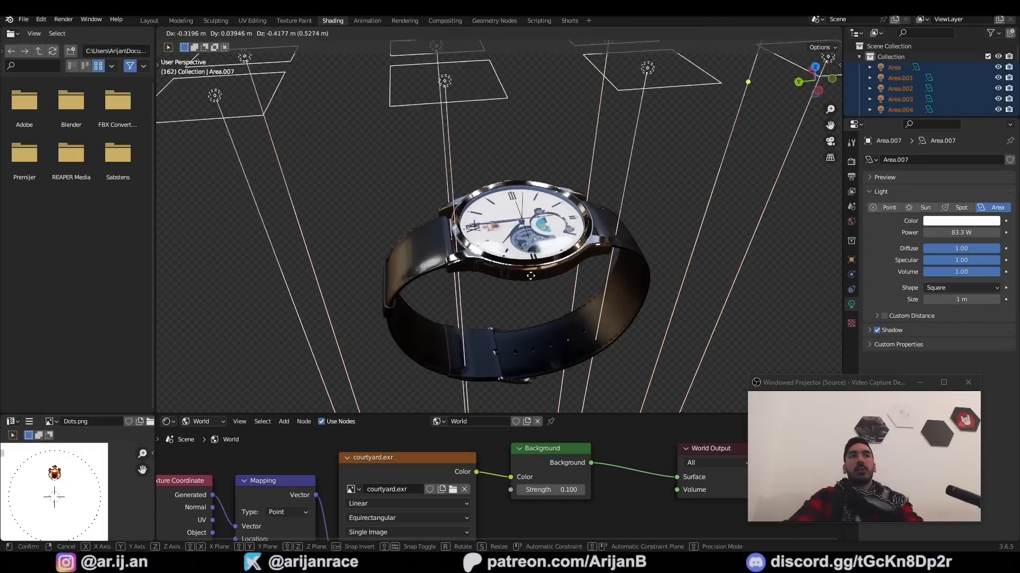
right_click(524, 239)
scroll(523, 244, "up", 2)
middle_click_drag(521, 248, 504, 285)
middle_click_drag(504, 284, 537, 313, "shift")
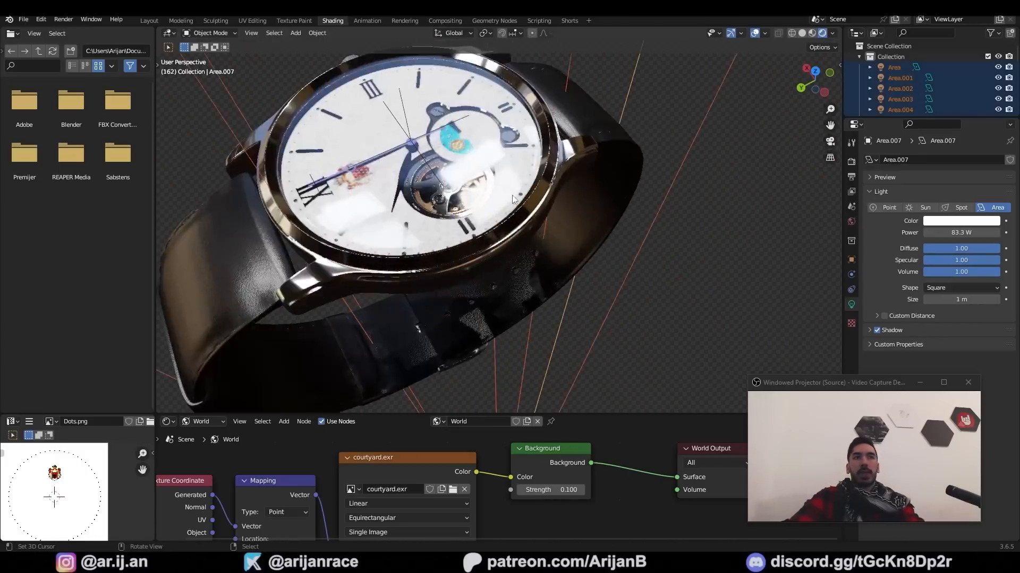
Parent all the area lights to the long cube-shaped empty that surrounds them
scroll(536, 313, "up", 2)
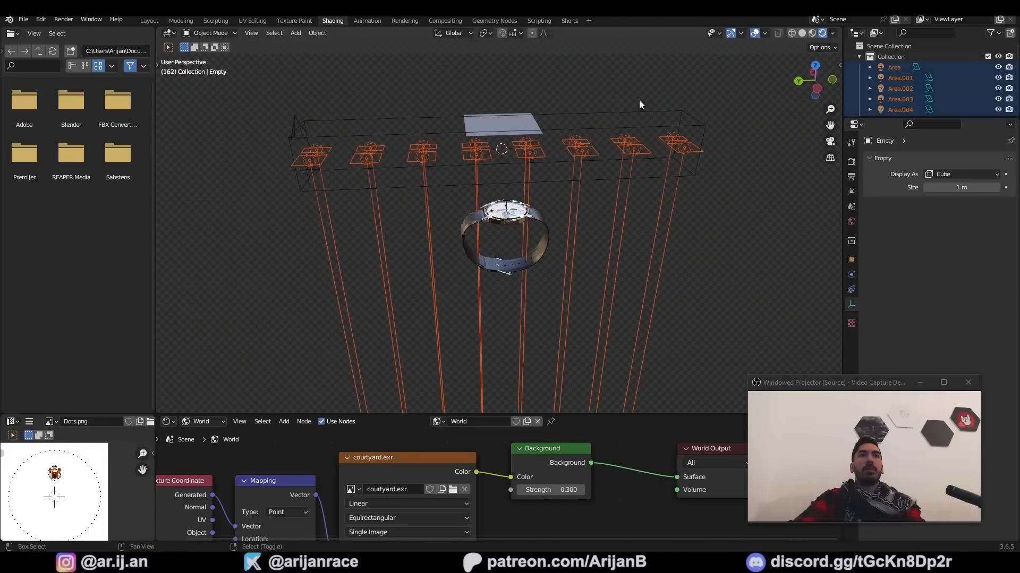
left_click(642, 106, "shift")
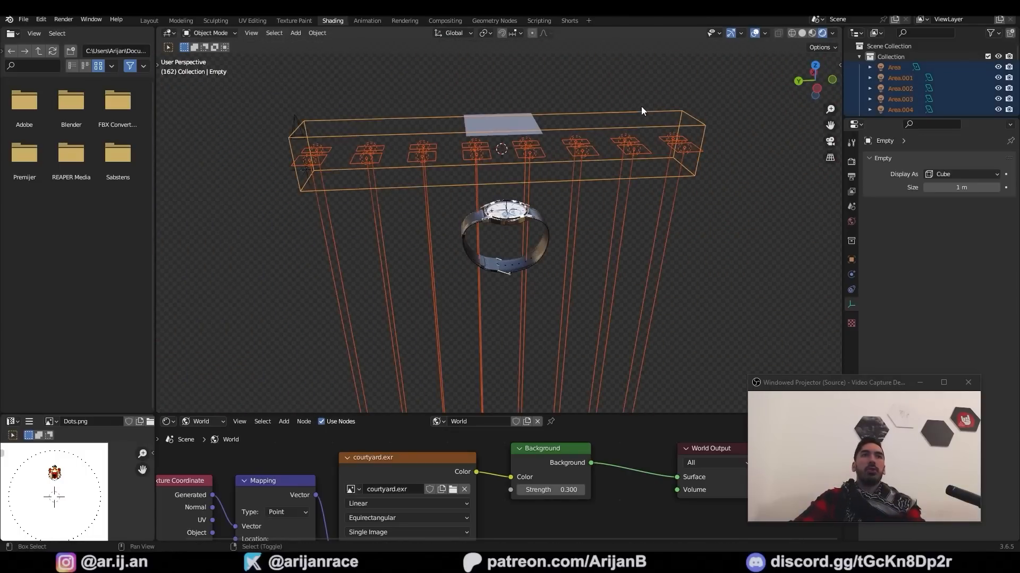
key("ctrl+p")
left_click(642, 106)
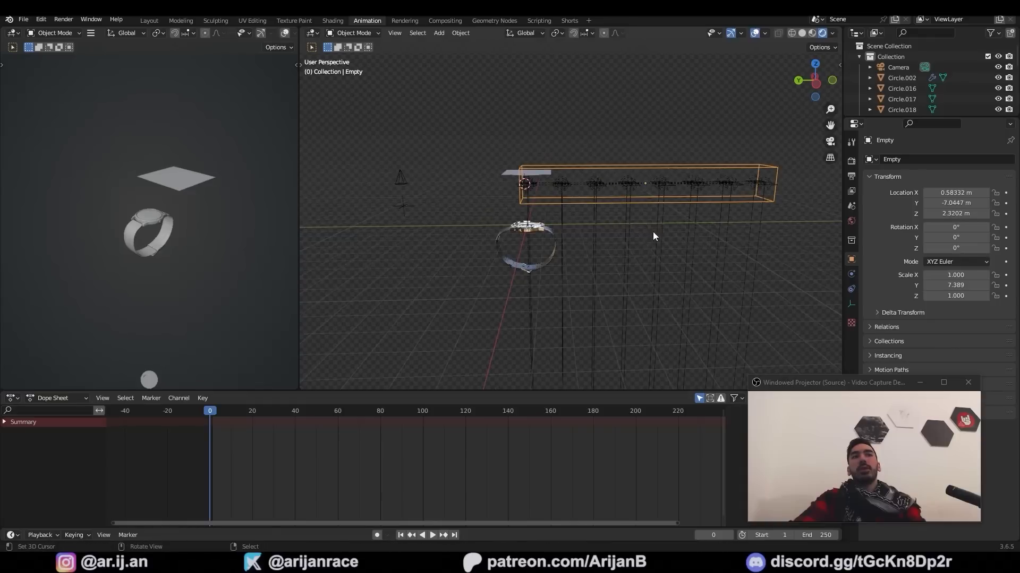
Position the light-holding cube empty at about -7.12 m on Y and keyframe its location and rotation at frame 0
key("g")
right_click(577, 221)
scroll(514, 194, "up", 1)
middle_click_drag(576, 223, 579, 253)
key("g")
left_click(536, 201)
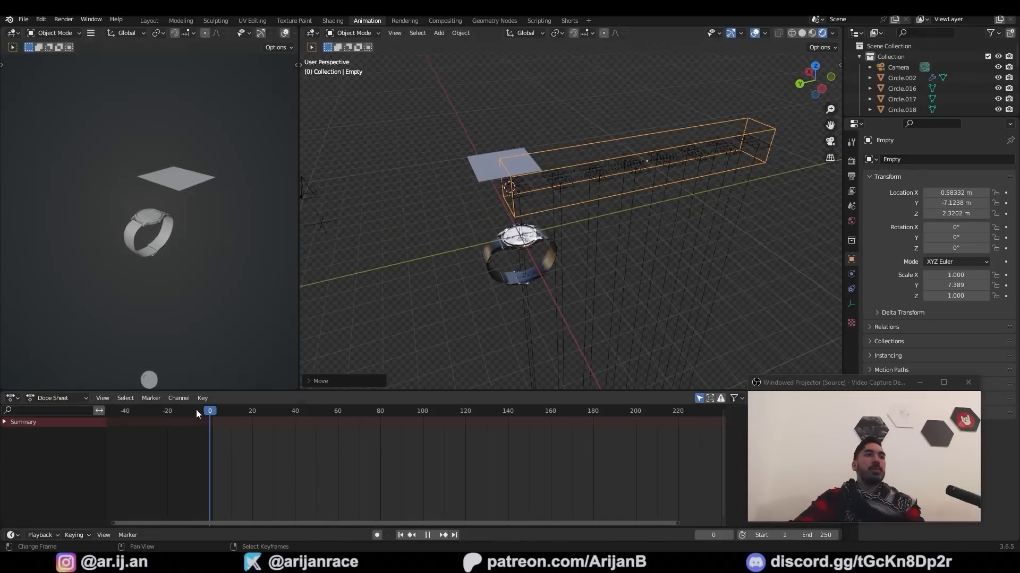
key("i")
left_click(553, 237)
At frame 250, move the cube empty along Y to about 6.64 m, keyframe it and give its keyframes linear interpolation
key("shift+Right")
key("g")
key("y")
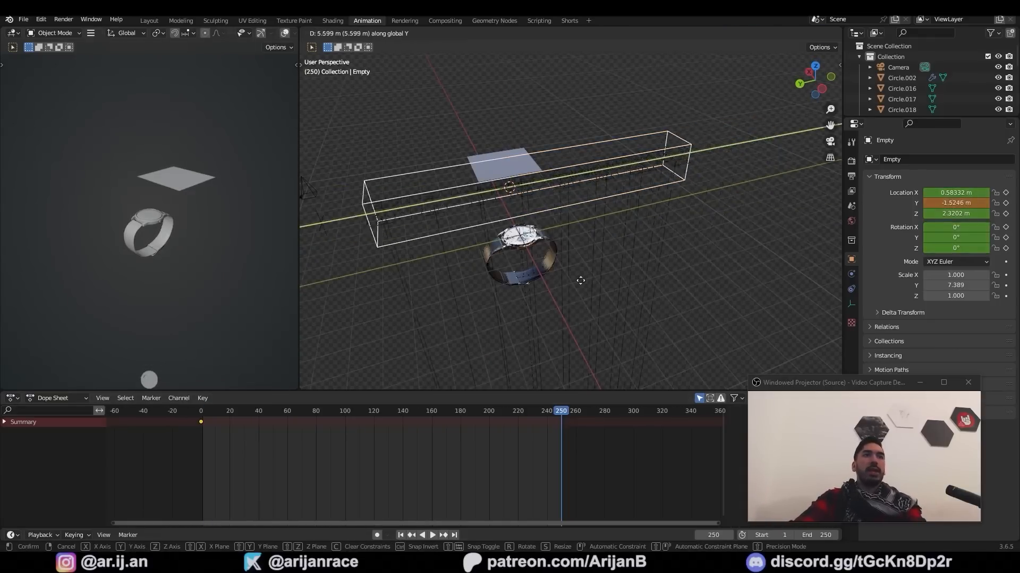
left_click(418, 292)
key("i")
key("t")
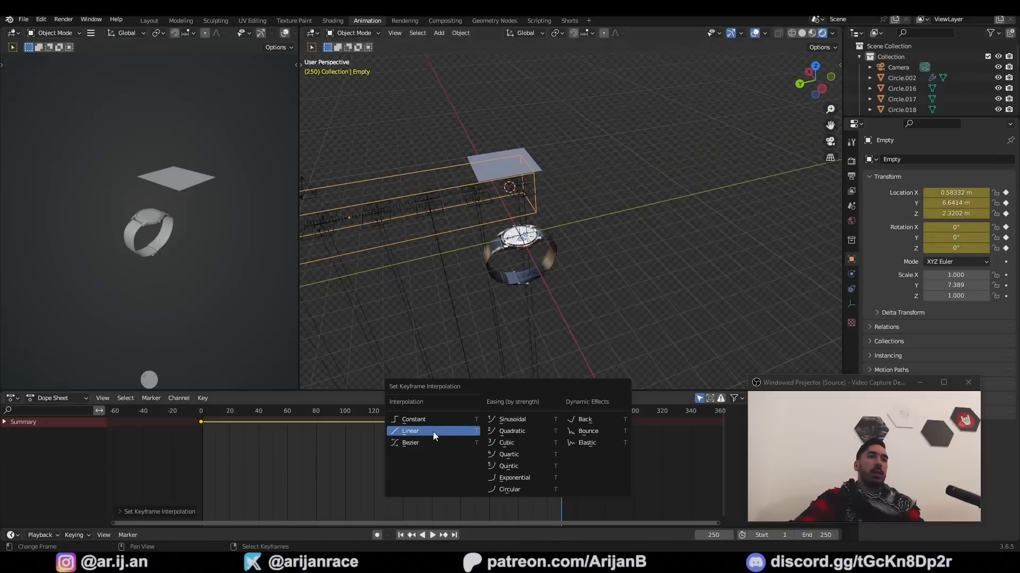
left_click(412, 433)
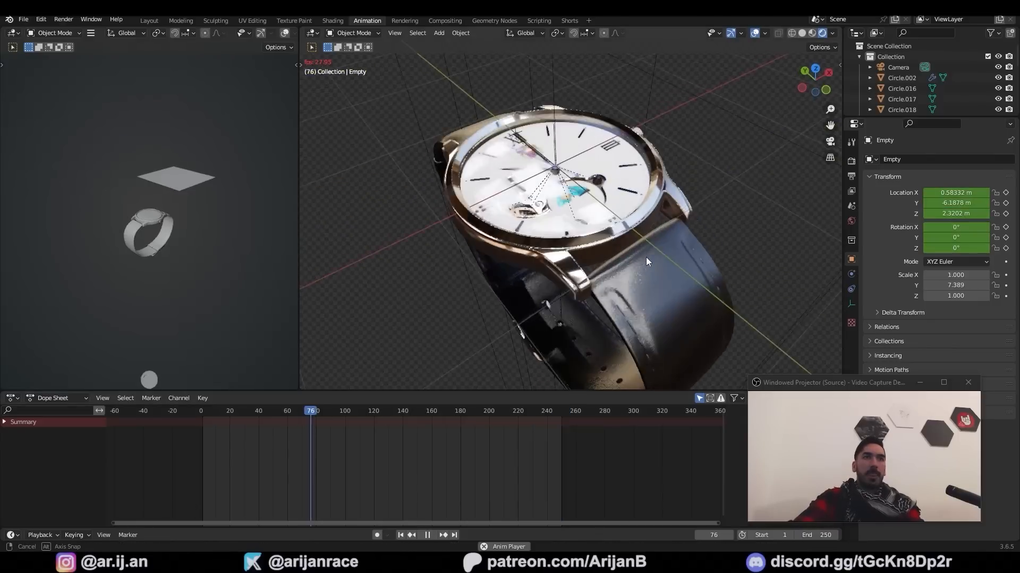
Scale the arrows empty at the dial's centre down to about half its size and inspect the watch up close
middle_click_drag(645, 257, 604, 285)
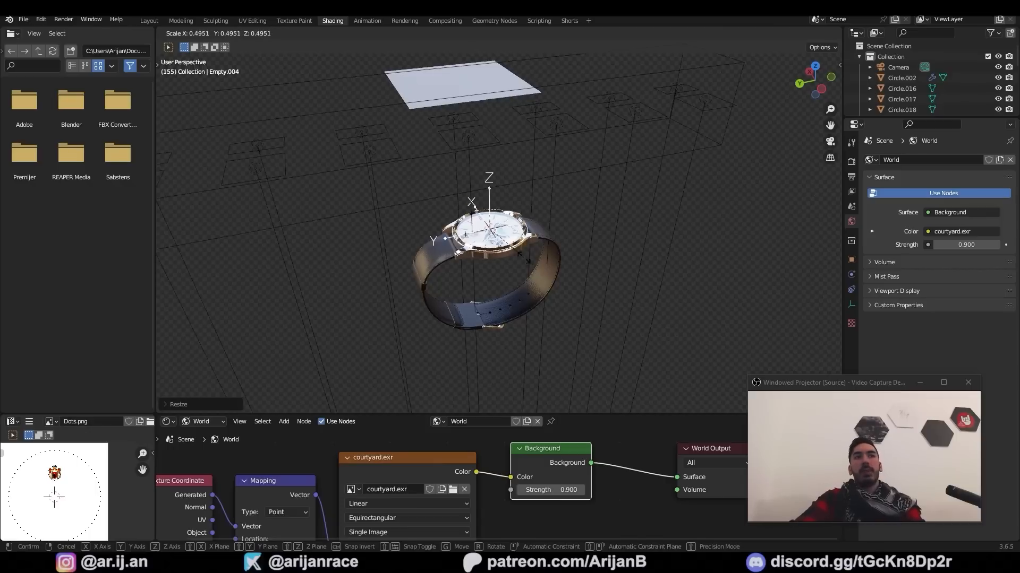
left_click(519, 254)
scroll(505, 239, "up", 3)
middle_click_drag(531, 238, 543, 257)
scroll(502, 237, "up", 3)
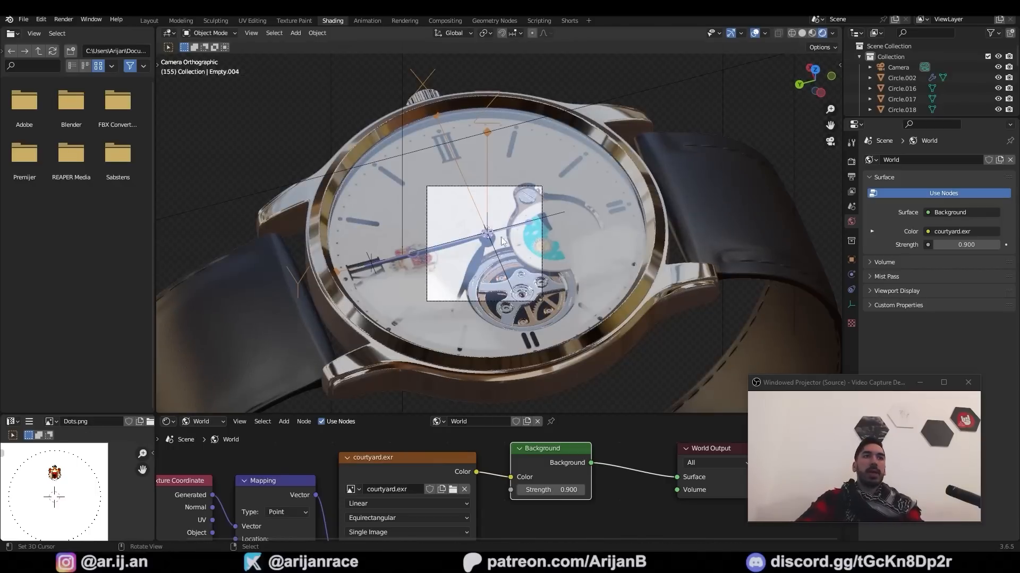
Select the camera and set the render output's Y resolution to 1080 px
left_click(898, 67)
left_click(955, 184)
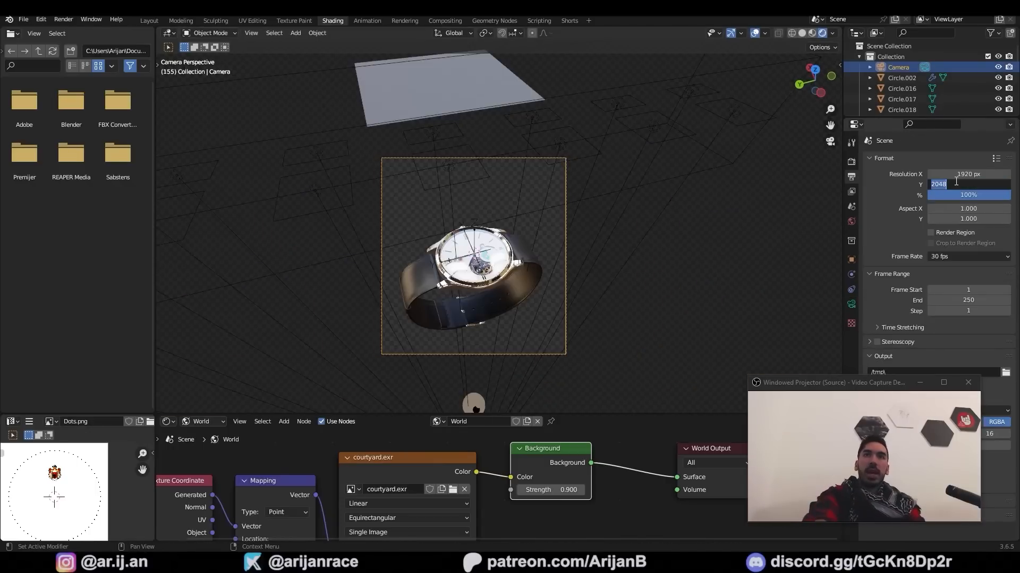
type("1080")
key("Return")
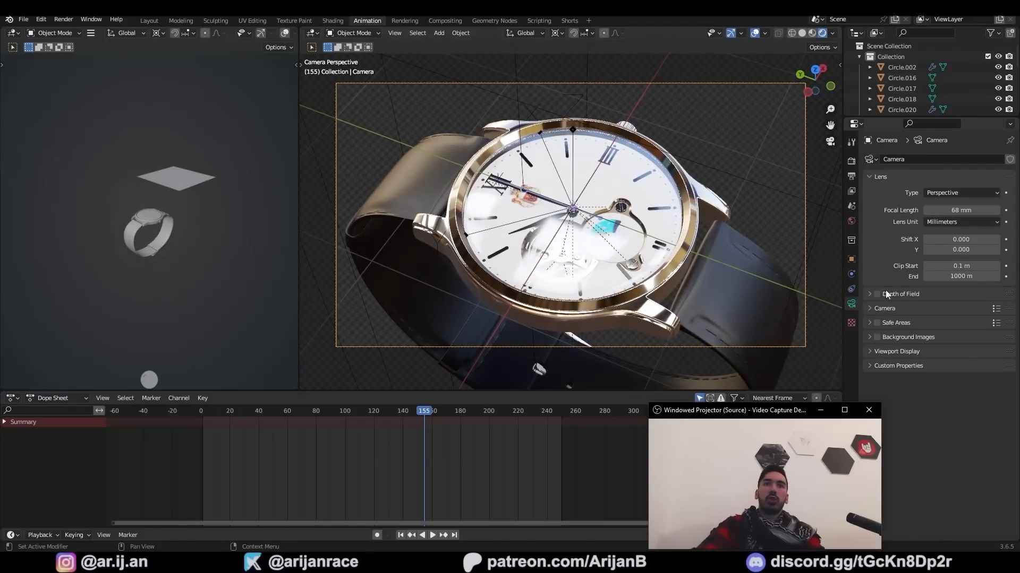
Enable the camera's depth of field, expand its settings and advance the animation to frame 57
left_click(877, 293)
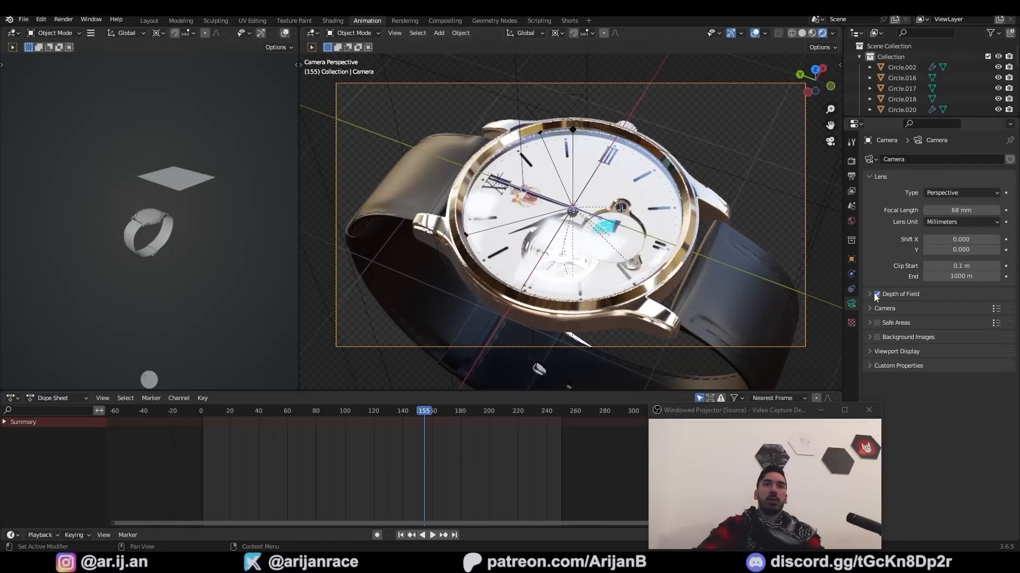
left_click(869, 294)
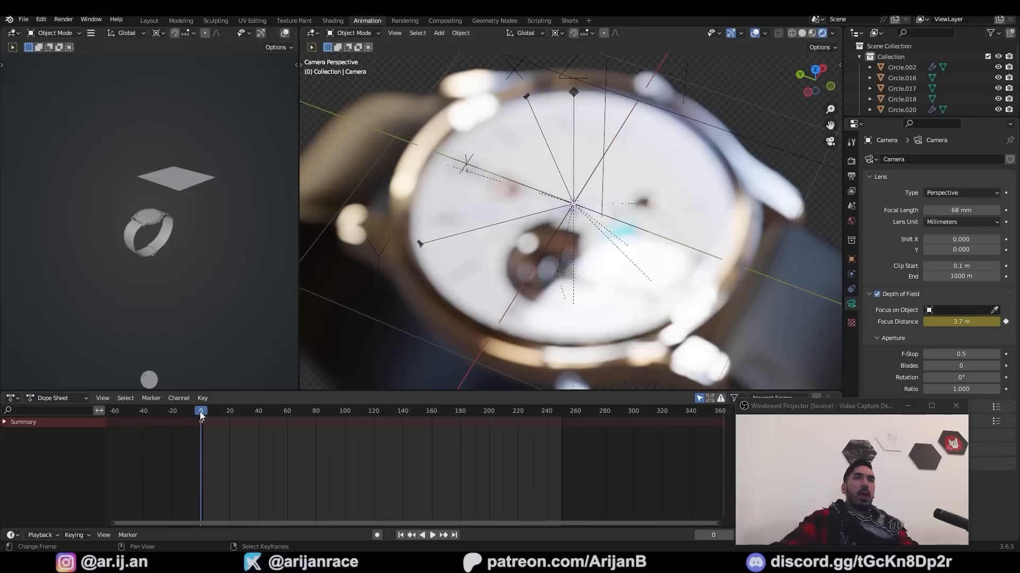
left_click_drag(201, 414, 284, 420)
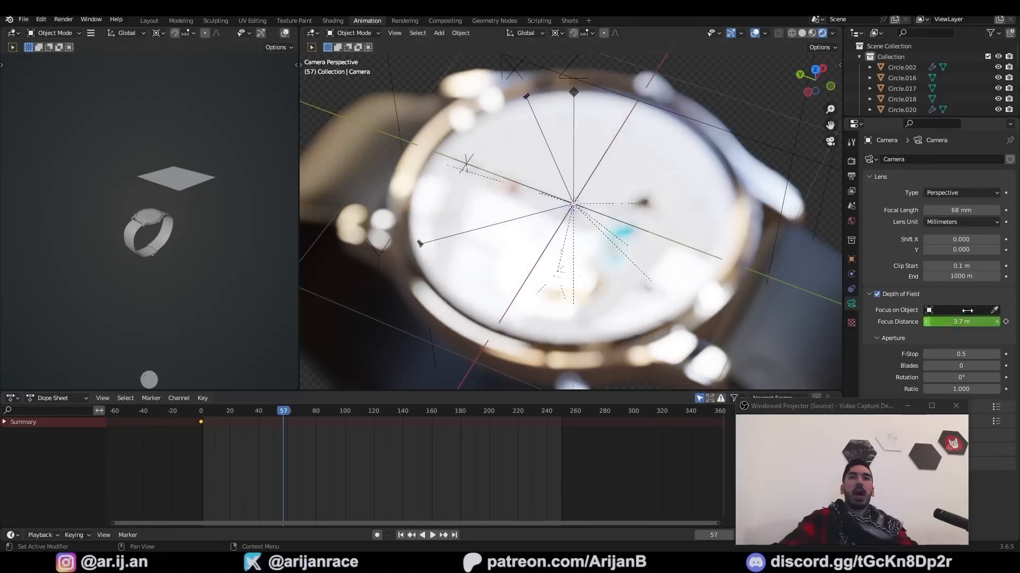
scroll(632, 201, "down", 4)
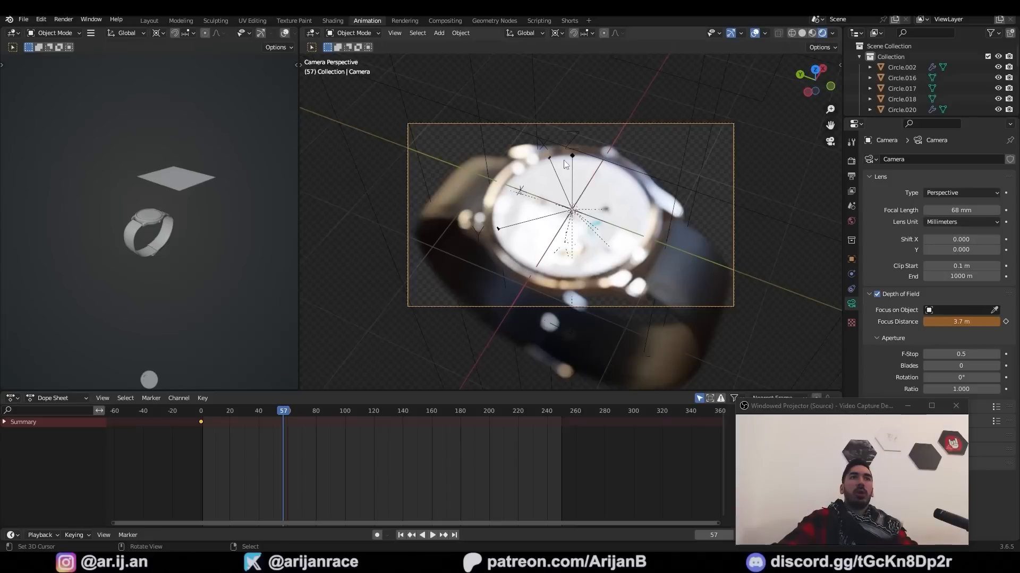
Select the arrows empty at the dial's centre and insert a keyframe for it at frame 0
left_click(570, 178)
left_click(200, 411)
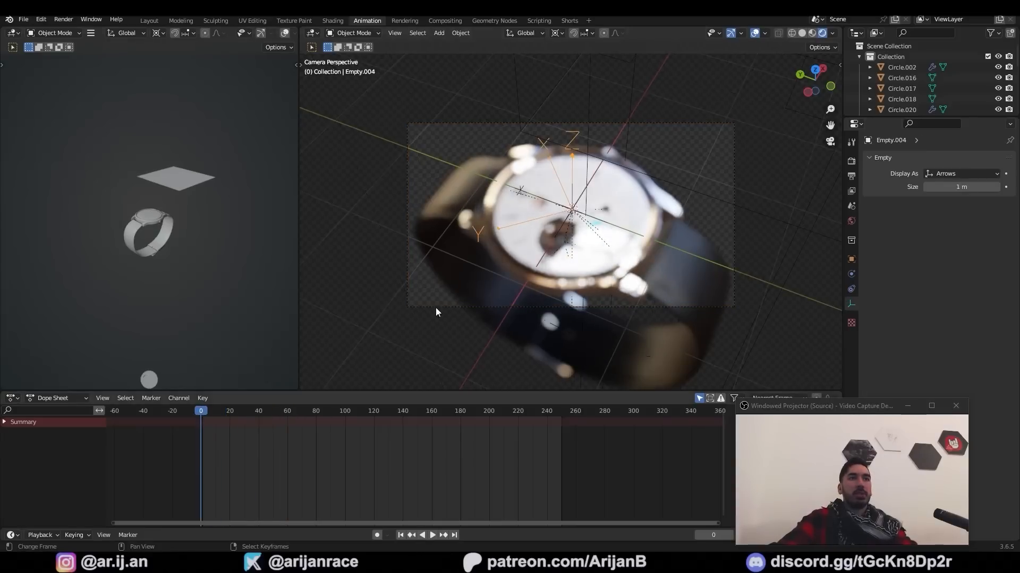
key("i")
left_click(605, 284)
Rotate the arrows empty about the global Z axis at frame 115 and bring up the keyframe interpolation choices
left_click(367, 411)
key("r")
key("z")
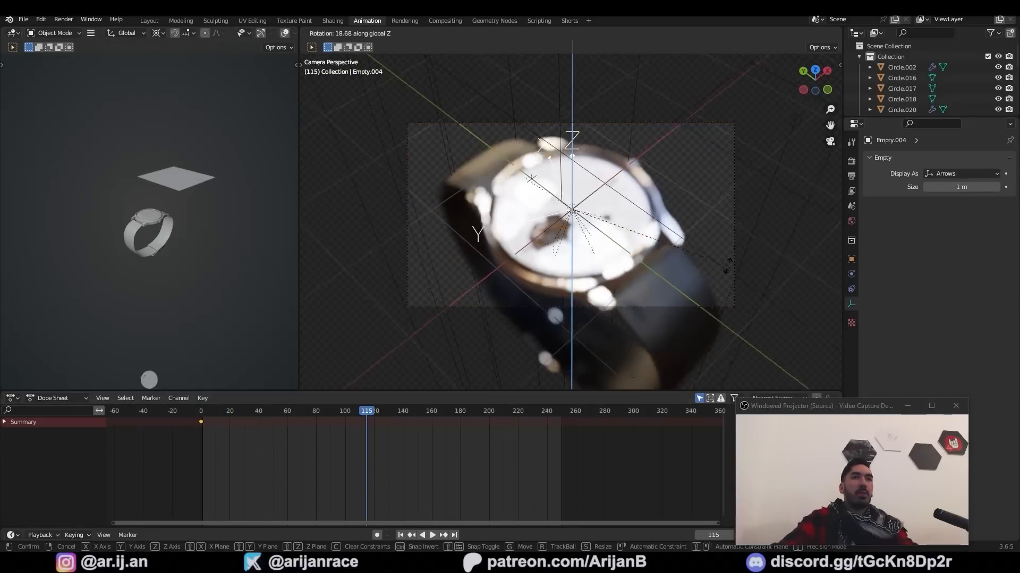
left_click(531, 353)
key("t")
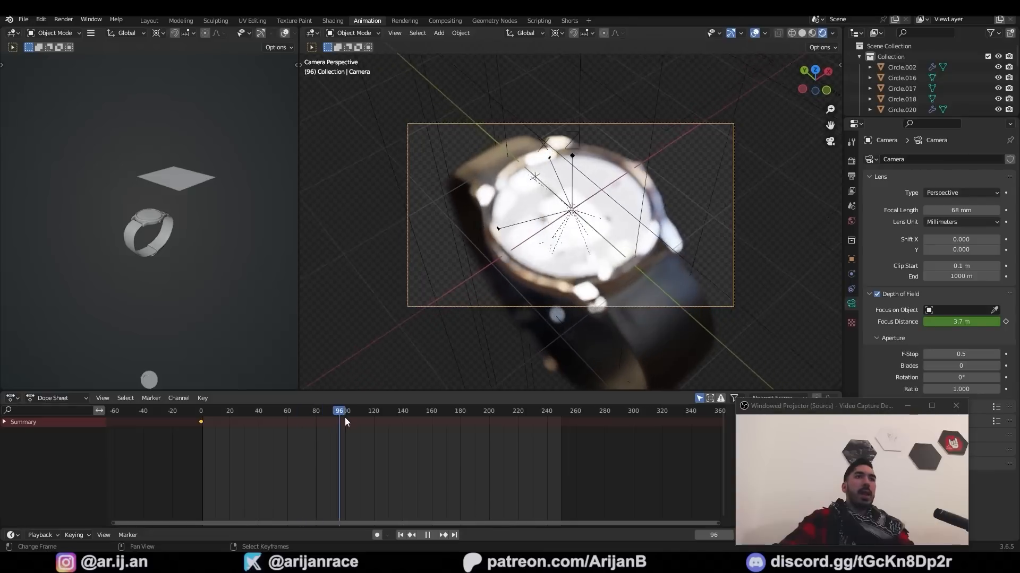
Increase the camera's focus distance to 6.3 m and keyframe it at frame 197
scroll(624, 243, "up", 5)
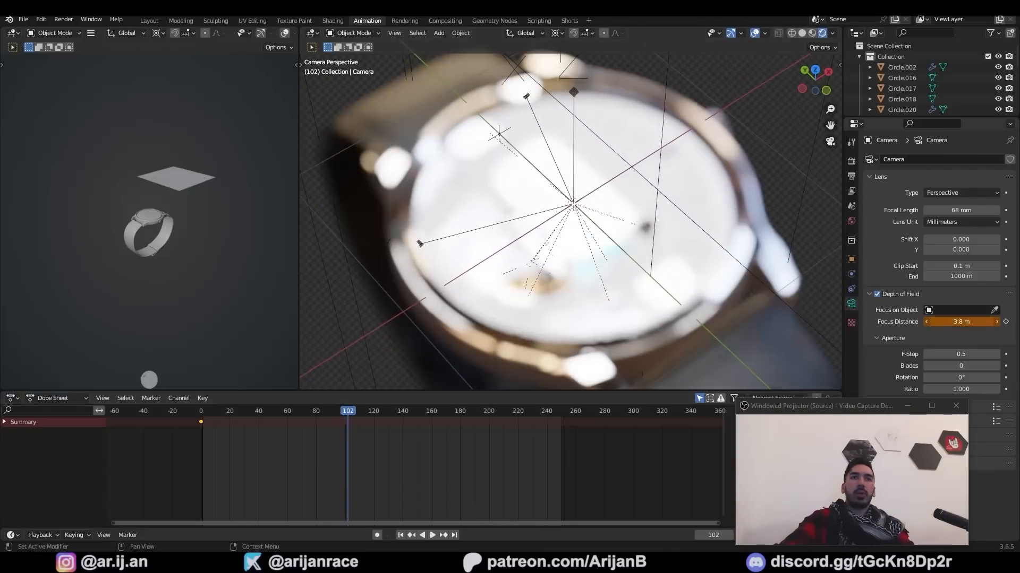
left_click_drag(961, 322, 986, 321)
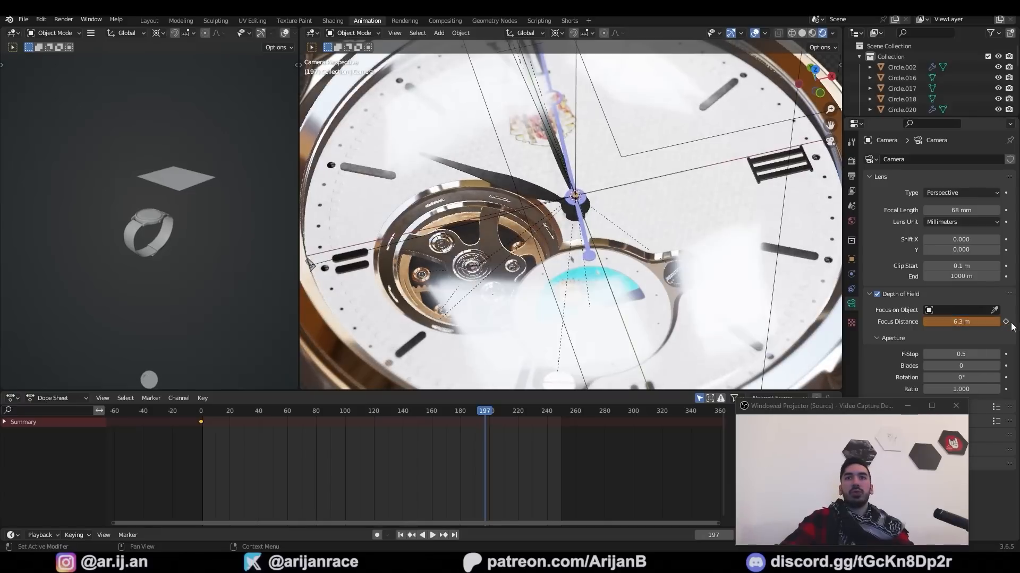
left_click(1006, 322)
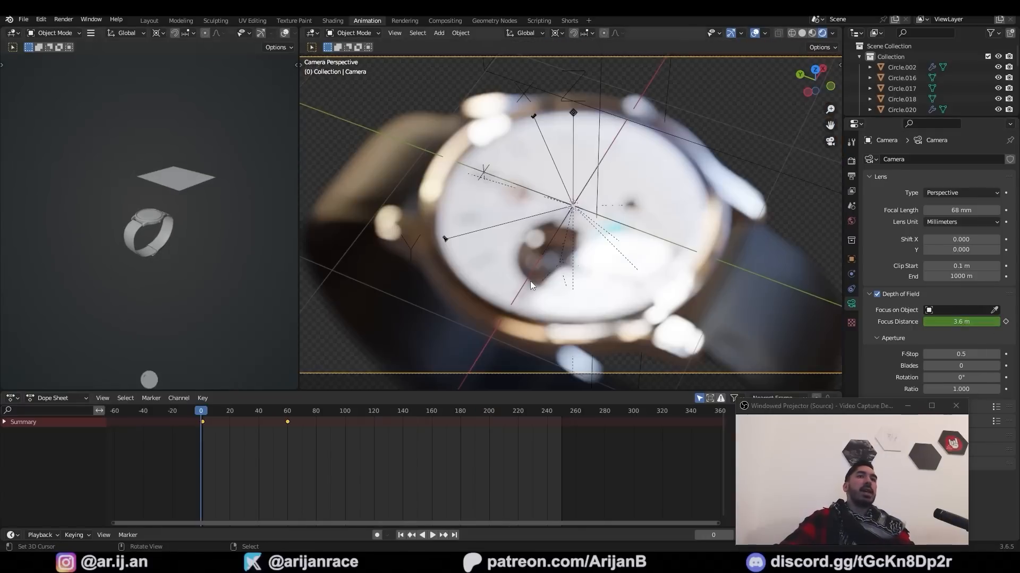
Play the animation from frame 0 through the camera to check the focus pull and the moving reflections
key("space")
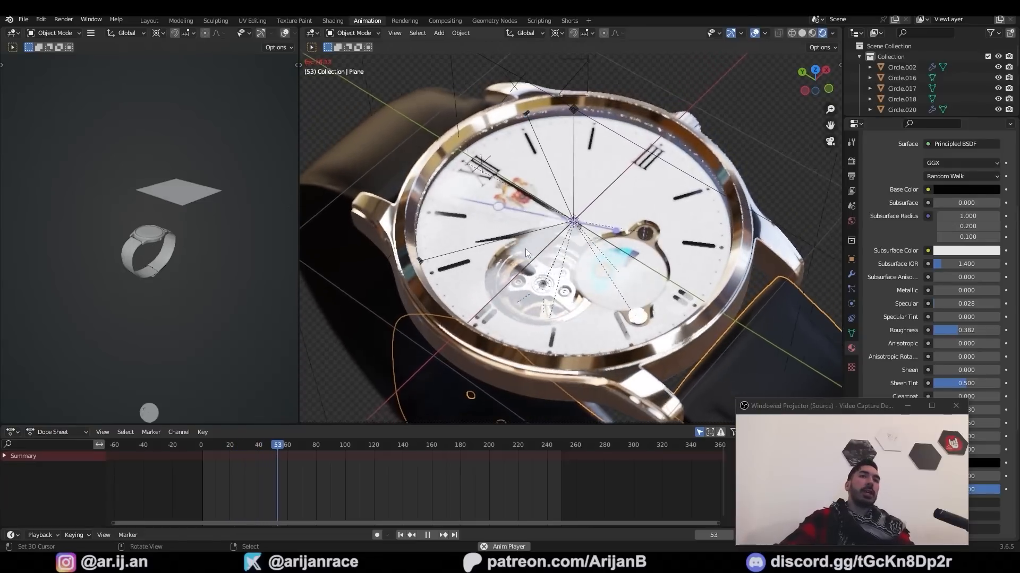
key("space")
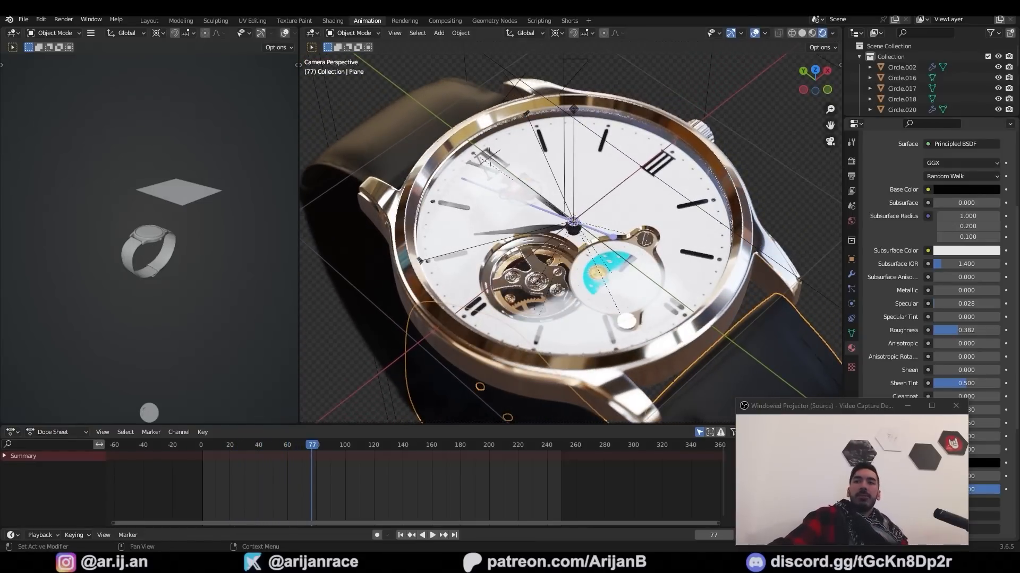
left_click(595, 201)
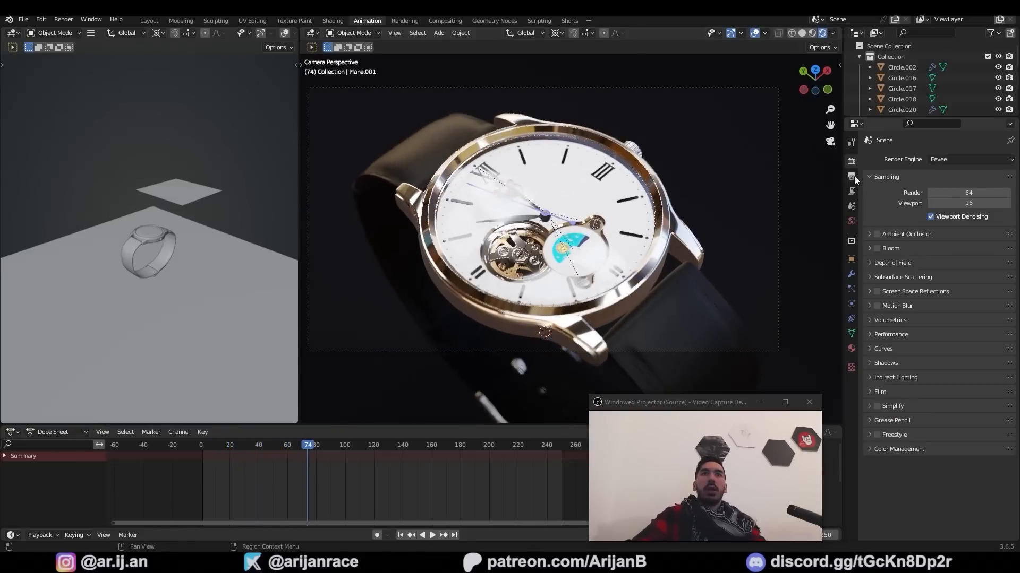
Set the render output to FFmpeg Video in an MPEG-4 container and choose the Orient Watch folder for it
left_click(852, 176)
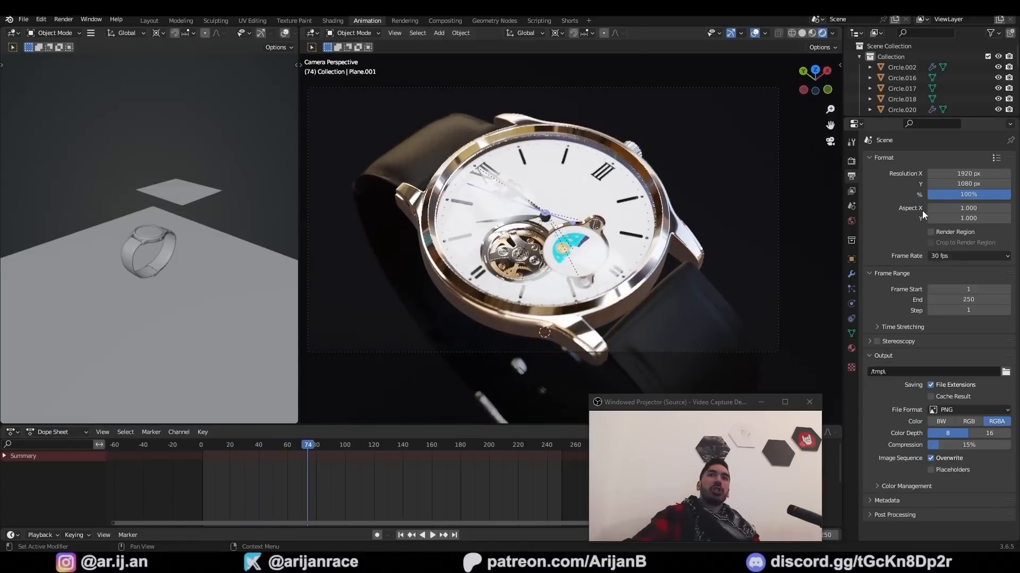
left_click(960, 409)
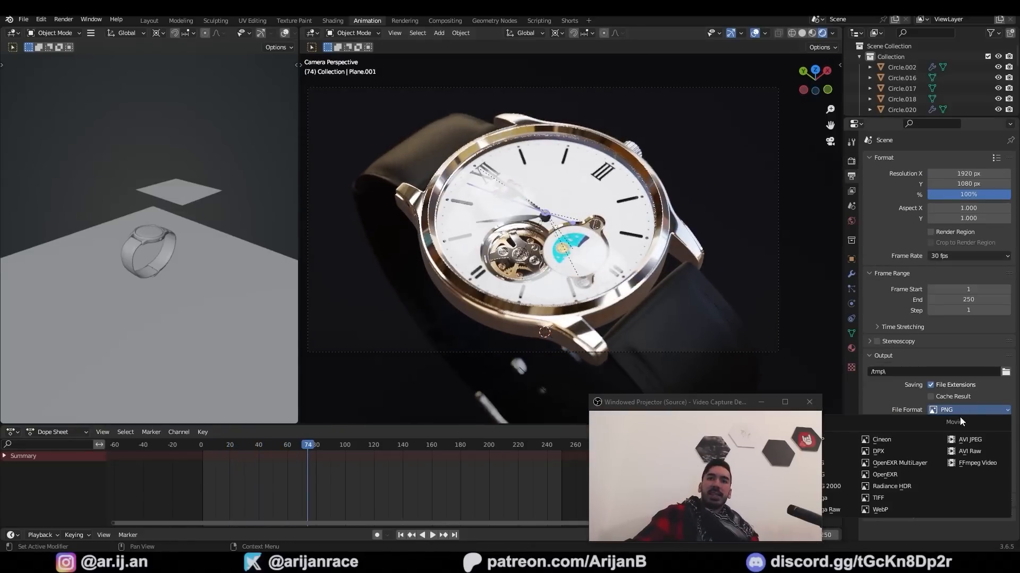
left_click(973, 463)
left_click(966, 467)
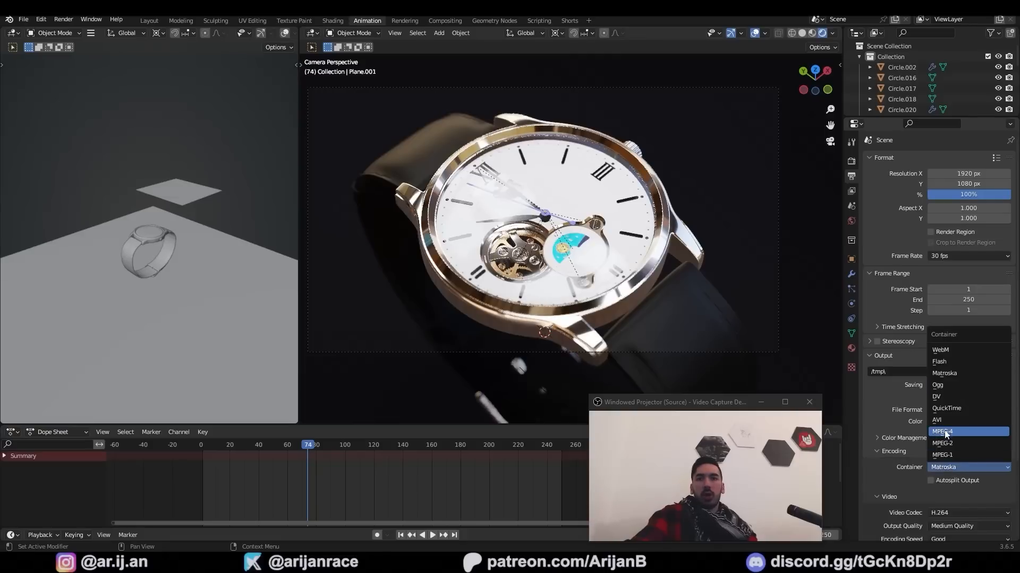
left_click(946, 433)
scroll(968, 325, "down", 3)
left_click(1005, 308)
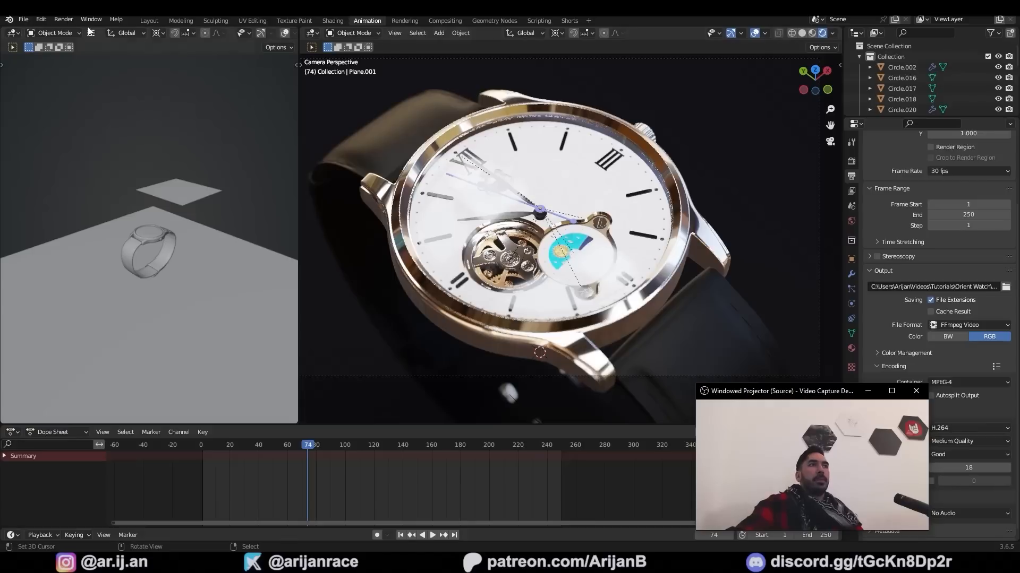
Open the render commands and preview the watch animation through the camera, stopping at frame 172
left_click(63, 19)
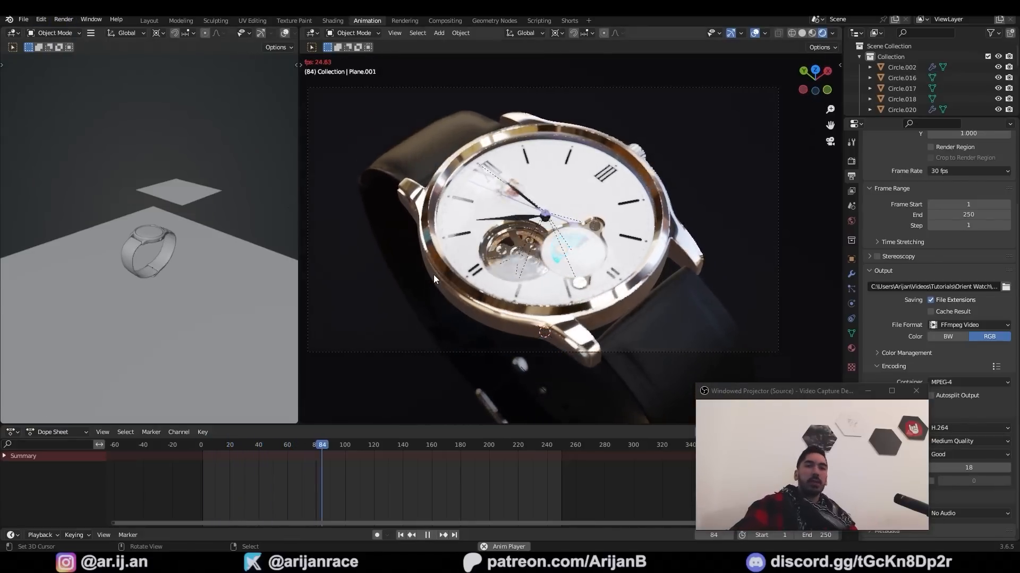
key("space")
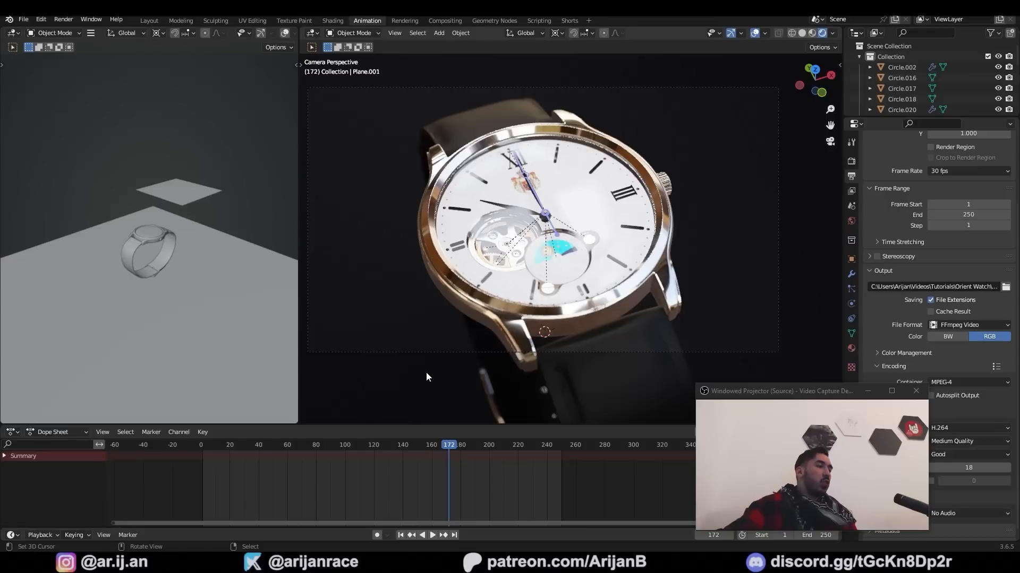